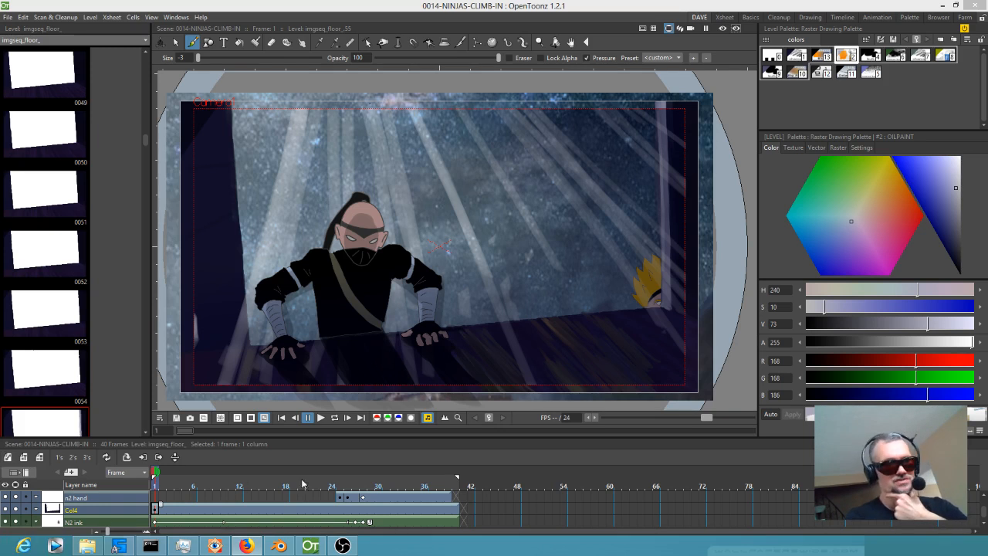
# Switch to Blender and scrub through the opening scene's edit to review shots from its start to the 0014 strip.
pyautogui.click(278, 546)
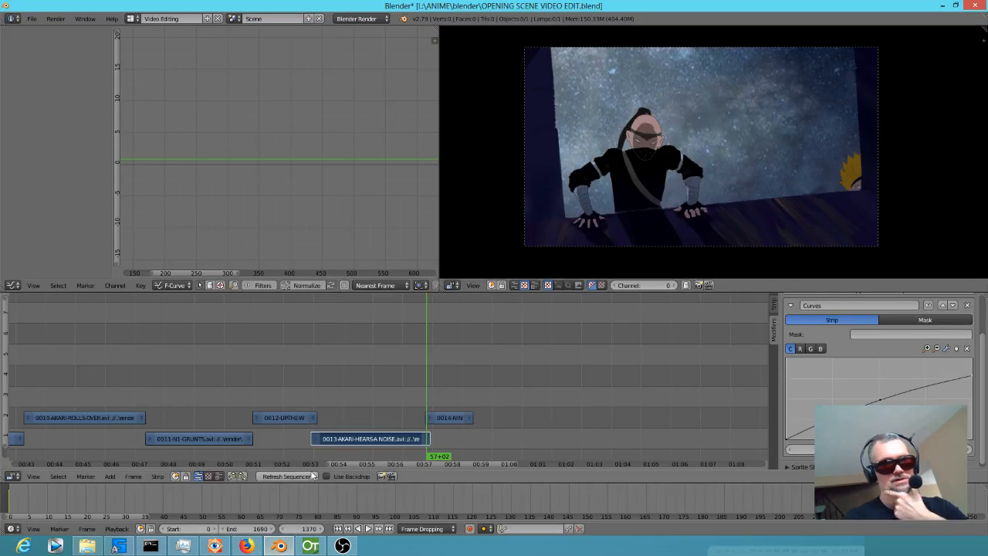
pyautogui.moveTo(392, 380); pyautogui.dragTo(460, 356)
pyautogui.scroll(-4, 302, 378)
pyautogui.scroll(-8, 302, 379)
pyautogui.moveTo(340, 376); pyautogui.dragTo(454, 374)
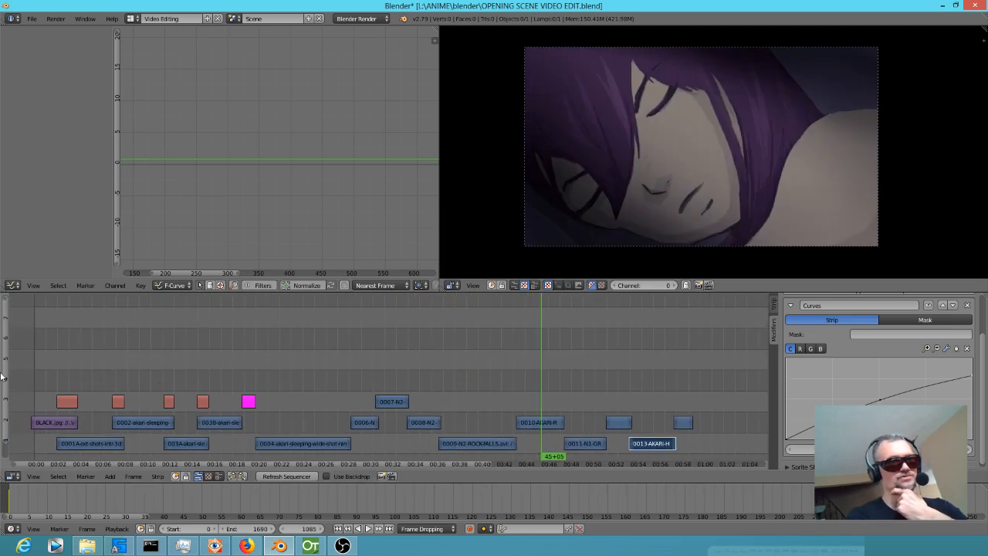
pyautogui.moveTo(24, 369); pyautogui.dragTo(193, 401)
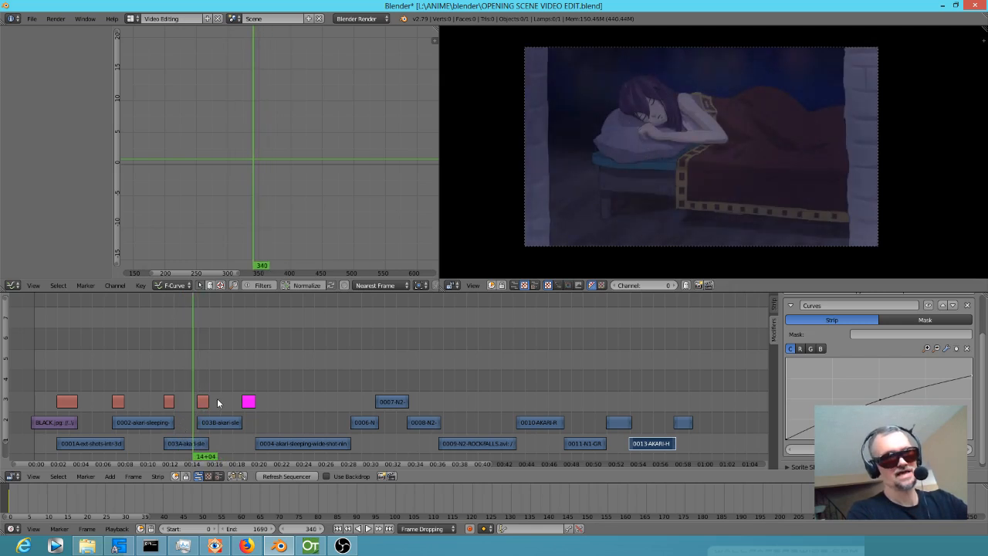
pyautogui.click(218, 403)
pyautogui.moveTo(193, 369); pyautogui.dragTo(223, 378)
# Switch to OpenToonz, open the FX schematic of the ninja climb-in scene, and enlarge its window over the viewer.
pyautogui.click(310, 545)
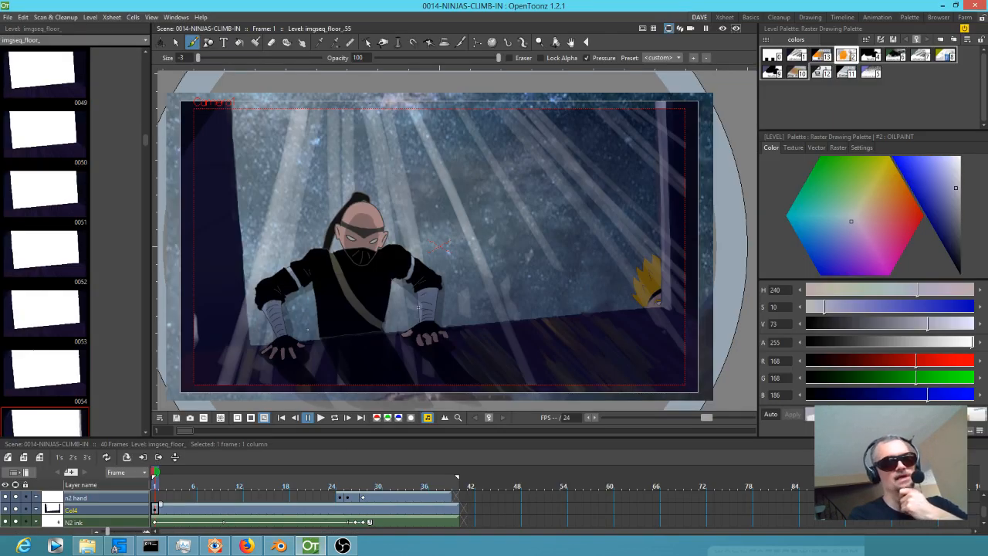
pyautogui.hotkey('shift', 's')
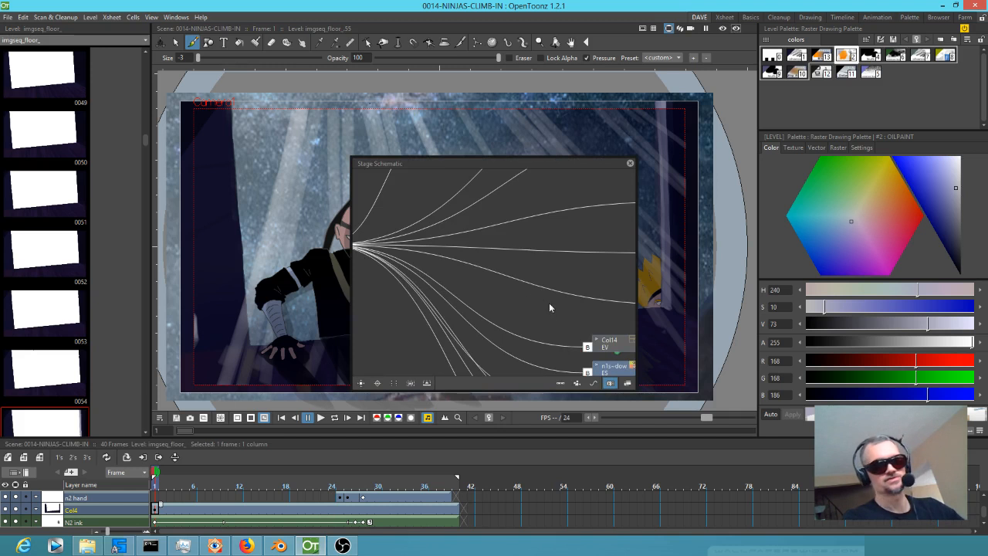
pyautogui.click(625, 383)
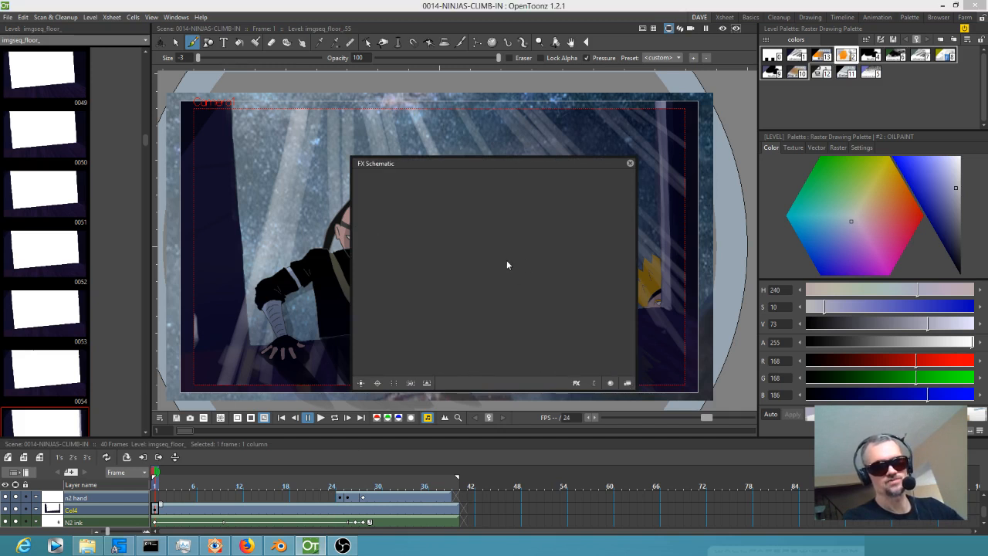
pyautogui.moveTo(443, 164); pyautogui.dragTo(242, 77)
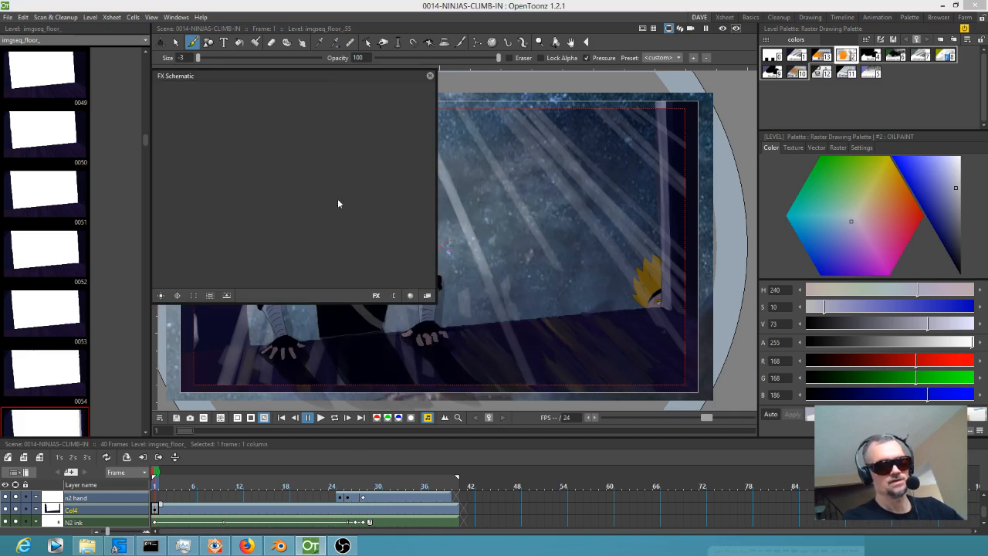
pyautogui.moveTo(437, 303); pyautogui.dragTo(712, 466)
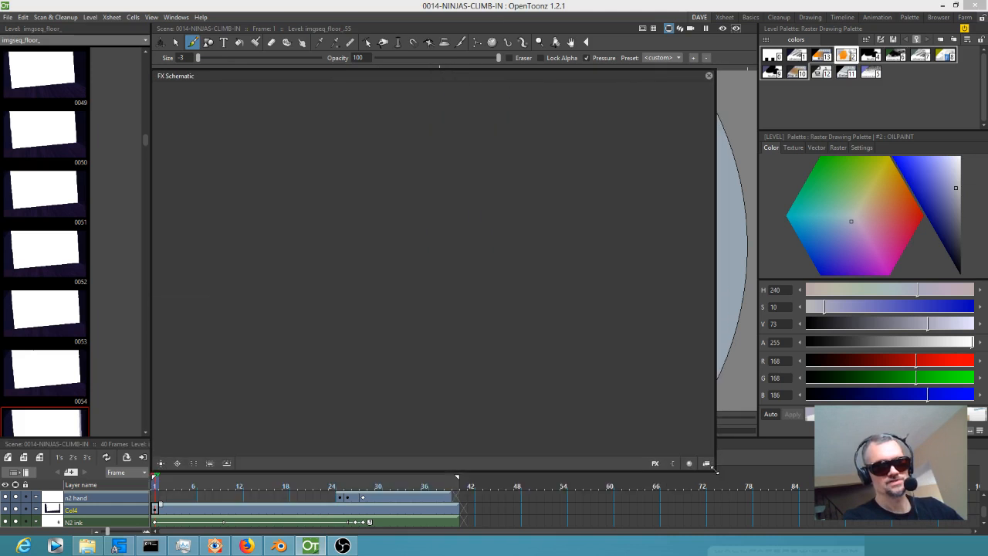
# Bring the FX schematic's full node network into view and examine how the scene's layers and effects are connected.
pyautogui.click(193, 462)
pyautogui.scroll(-8, 468, 291)
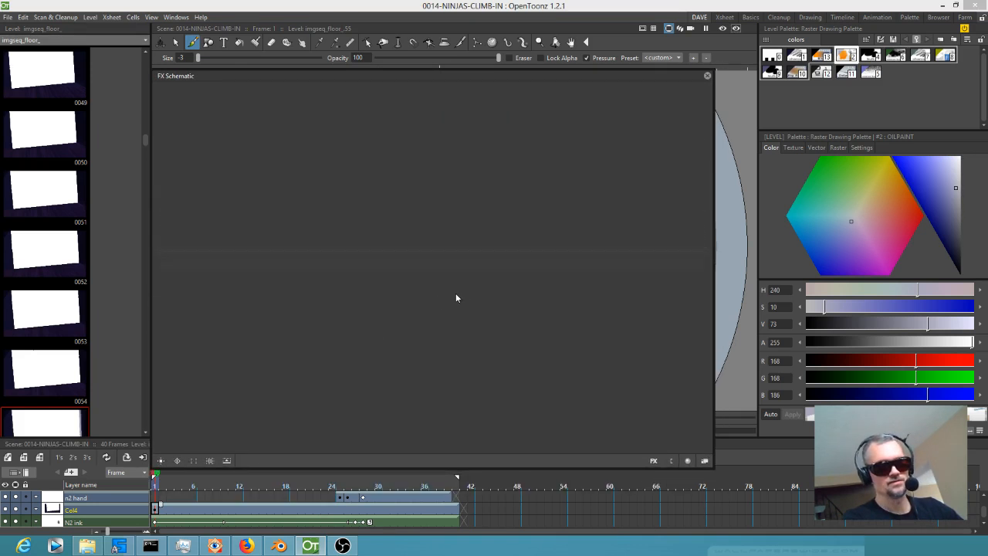
pyautogui.scroll(8, 423, 265)
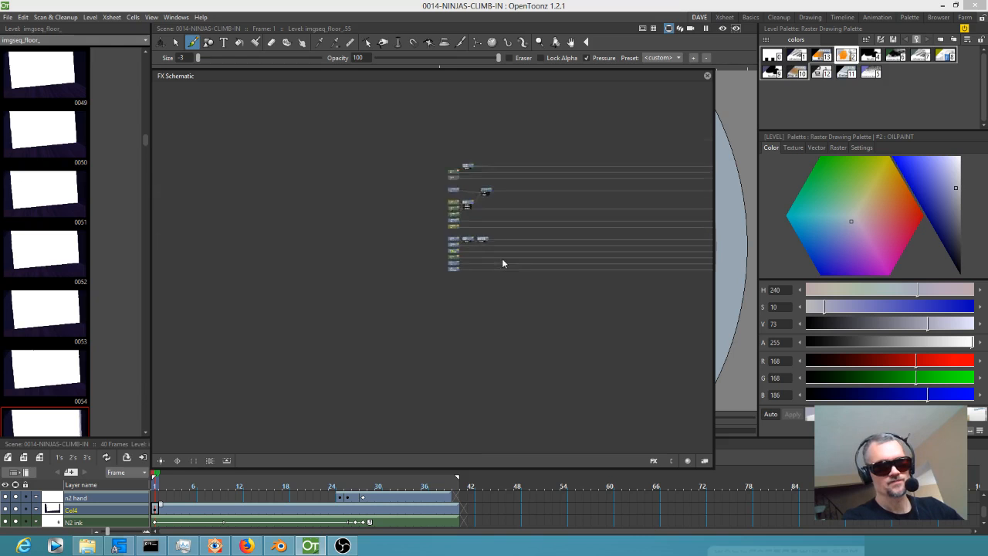
pyautogui.scroll(3, 472, 306)
pyautogui.scroll(-1, 472, 310)
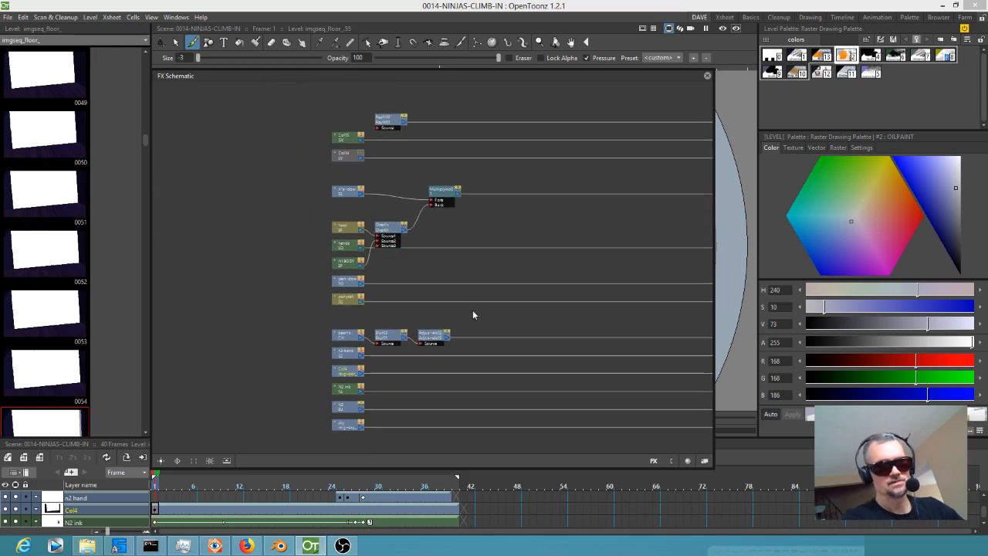
# Close the FX schematic, check the rendered preview of frame 1, and return to the normal view.
pyautogui.click(707, 77)
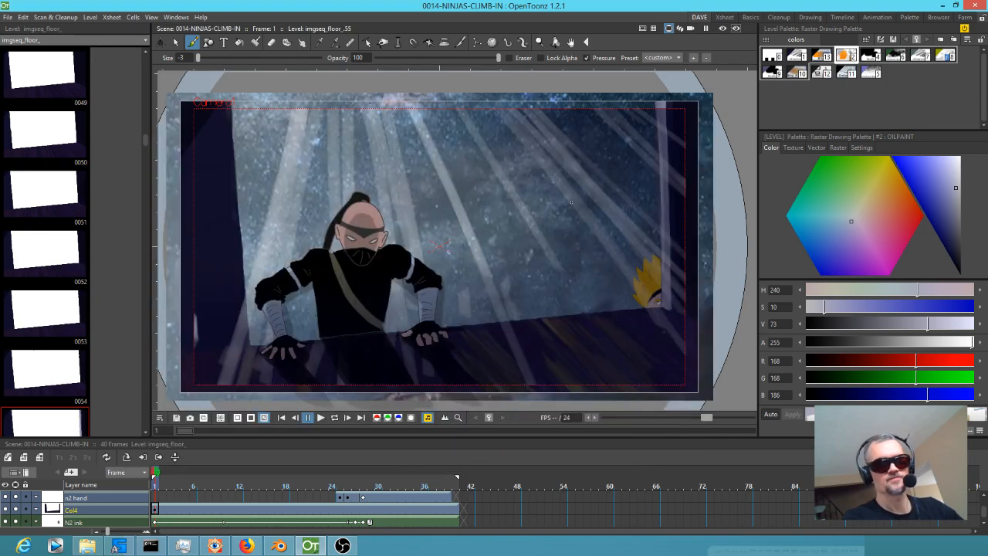
pyautogui.click(722, 29)
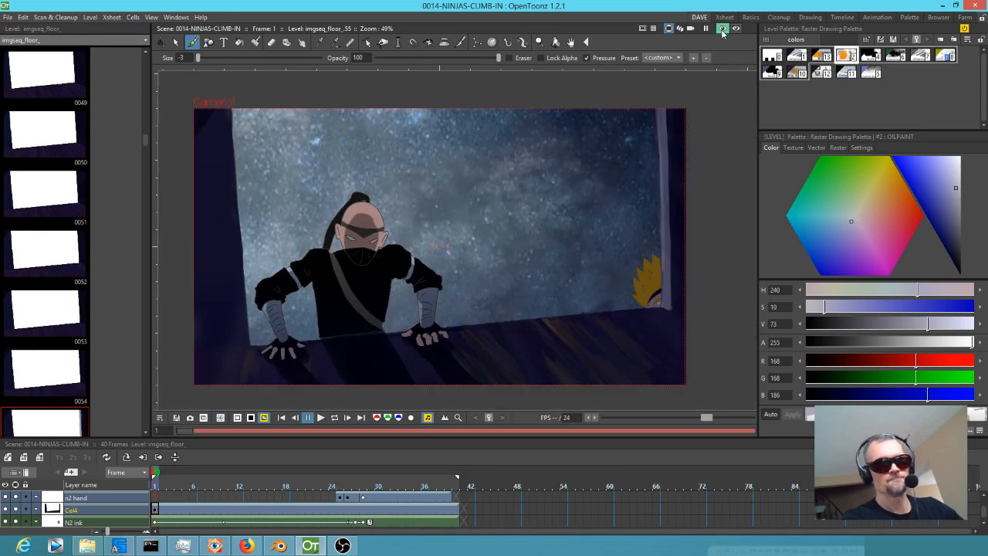
pyautogui.click(722, 29)
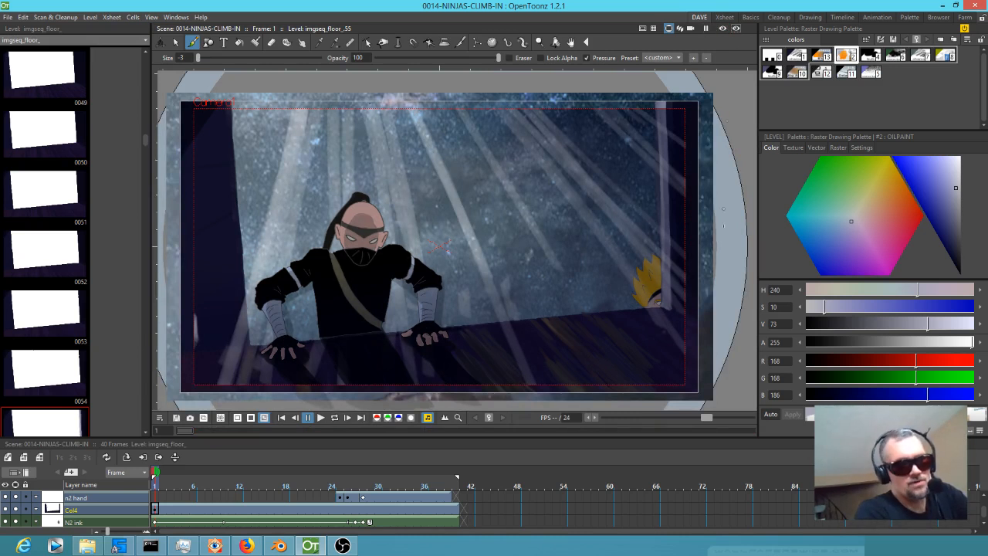
# Switch to Blender, place the playhead at 13+13, and select the 003A sleeping Akari strip.
pyautogui.click(279, 545)
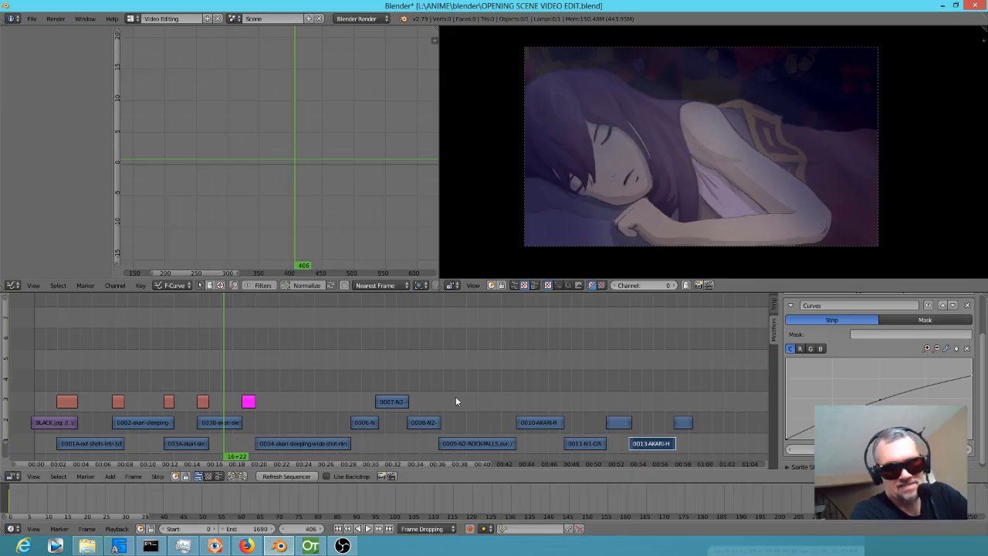
pyautogui.moveTo(157, 369); pyautogui.dragTo(185, 372)
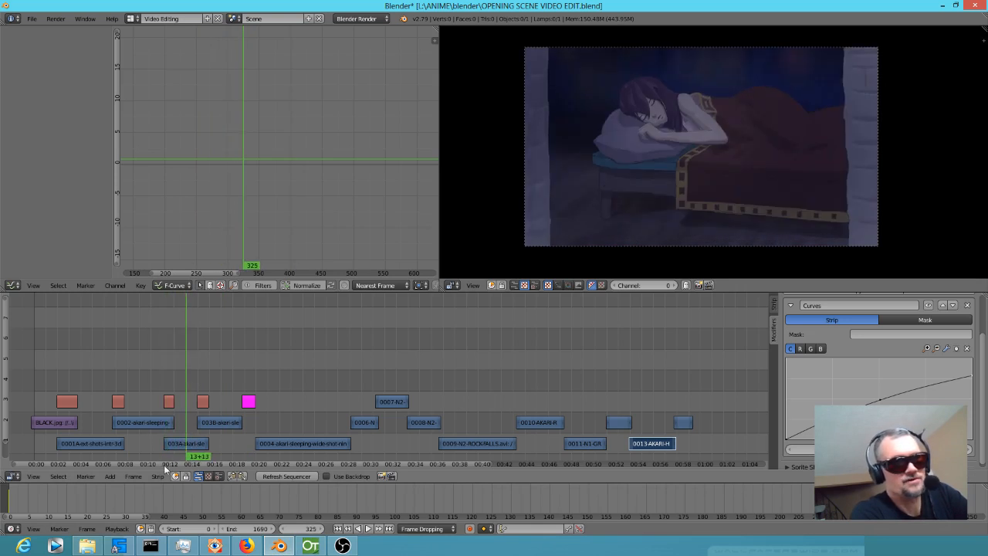
pyautogui.rightClick(182, 442)
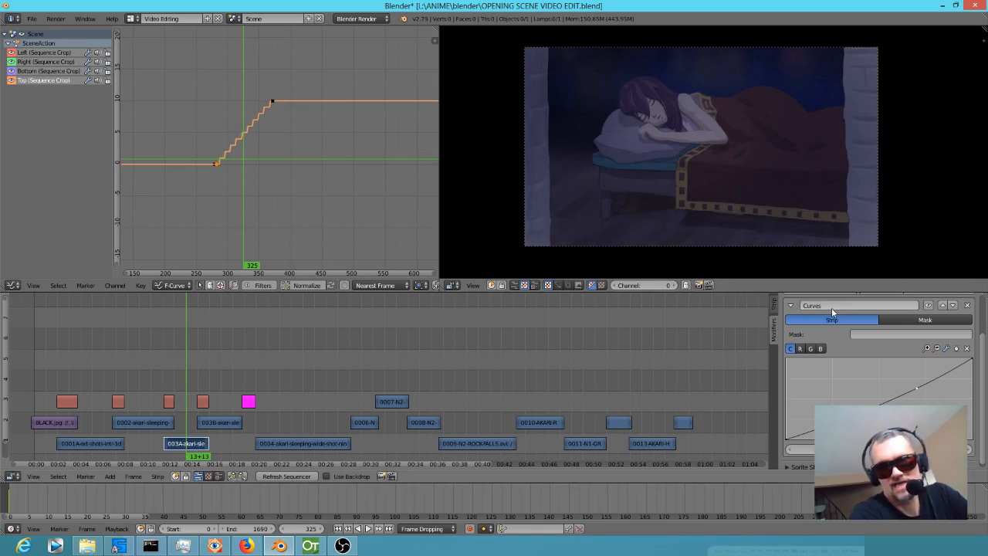
# Toggle the strip's Curves modifier repeatedly to compare the colour grading, leaving the modifier disabled.
pyautogui.click(931, 303)
pyautogui.click(931, 304)
pyautogui.click(931, 303)
pyautogui.click(931, 303)
pyautogui.click(931, 304)
pyautogui.click(931, 304)
pyautogui.click(931, 304)
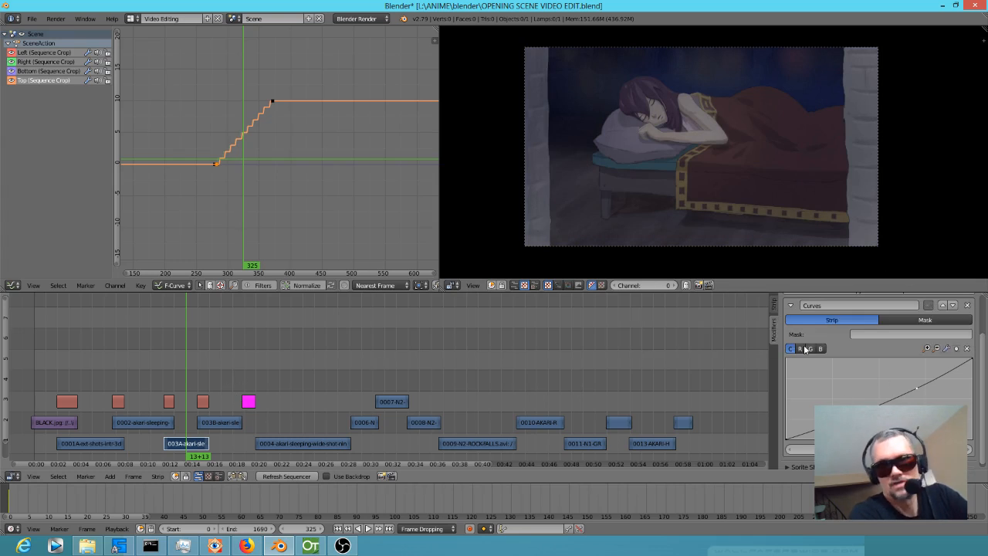
# Examine the 003A strip's animated Image Crop settings by scrubbing to frame 400, and select the 0004 wide-shot strip.
pyautogui.click(775, 305)
pyautogui.scroll(-6, 929, 376)
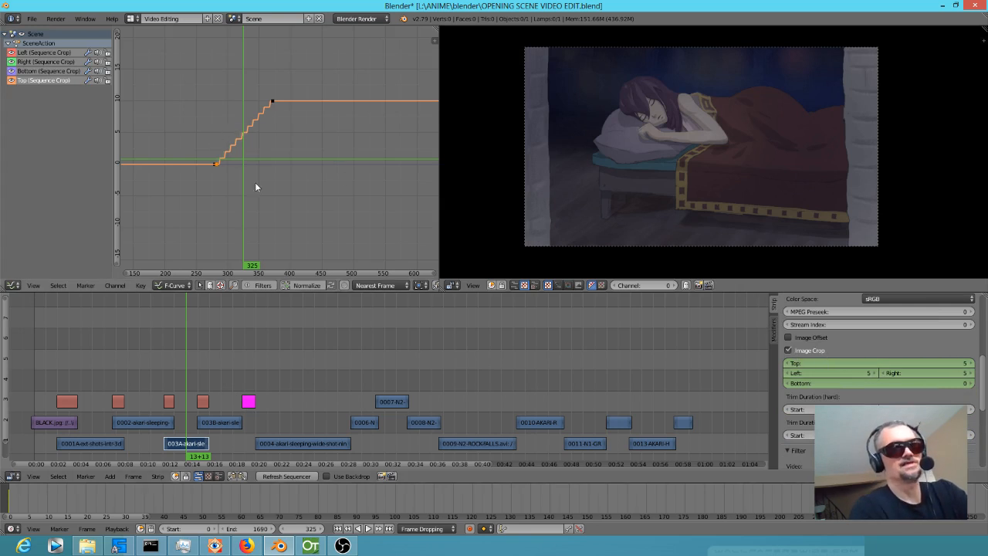
pyautogui.click(222, 203)
pyautogui.moveTo(228, 199); pyautogui.dragTo(303, 210)
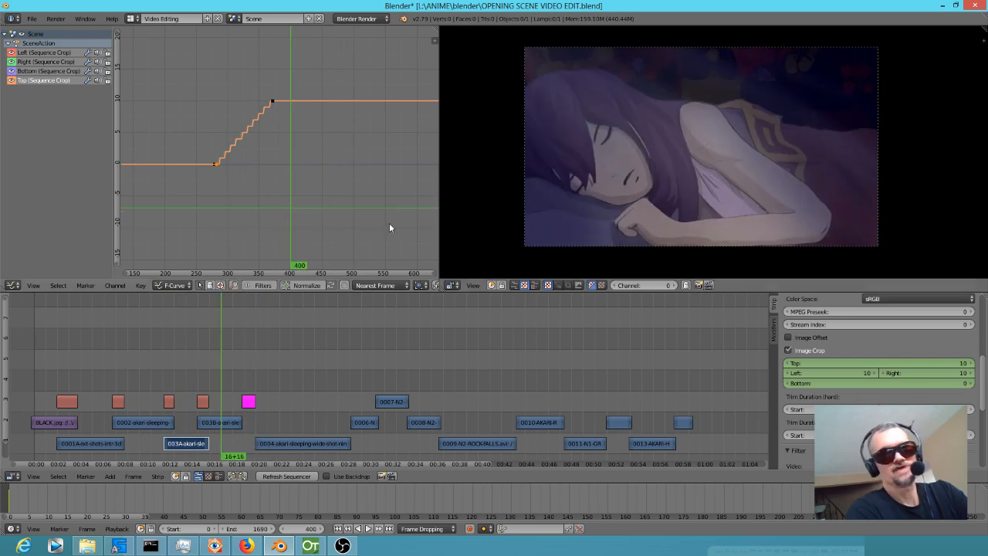
pyautogui.rightClick(260, 444)
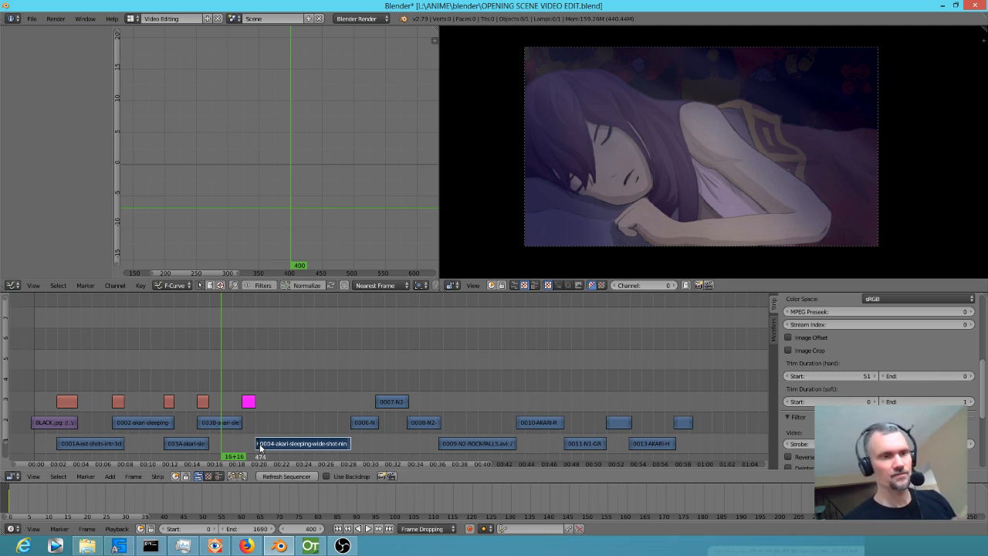
# Switch to OpenToonz and review the ninja climb-in poses at frames 29, 25 and 32, briefly checking Blender in between.
pyautogui.click(309, 546)
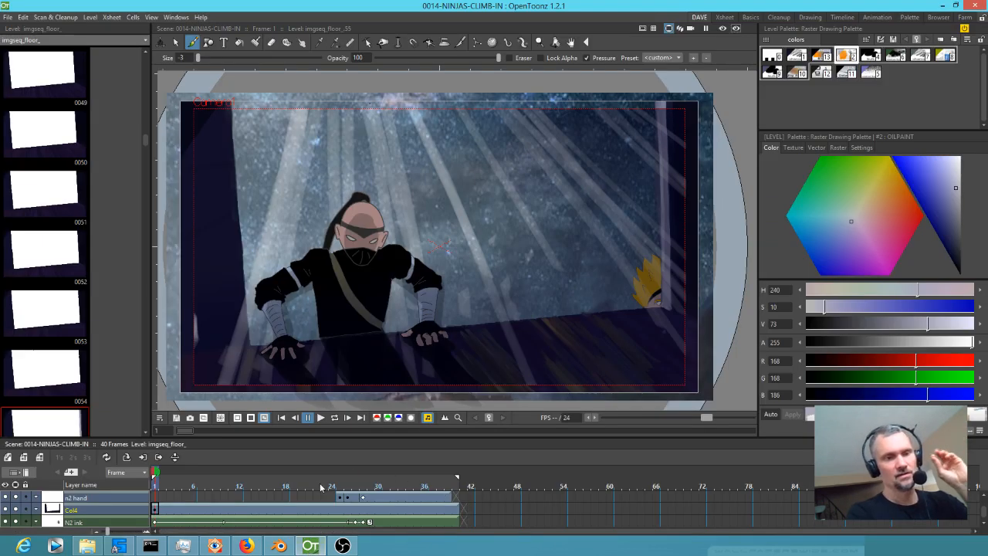
pyautogui.moveTo(323, 488); pyautogui.dragTo(376, 488)
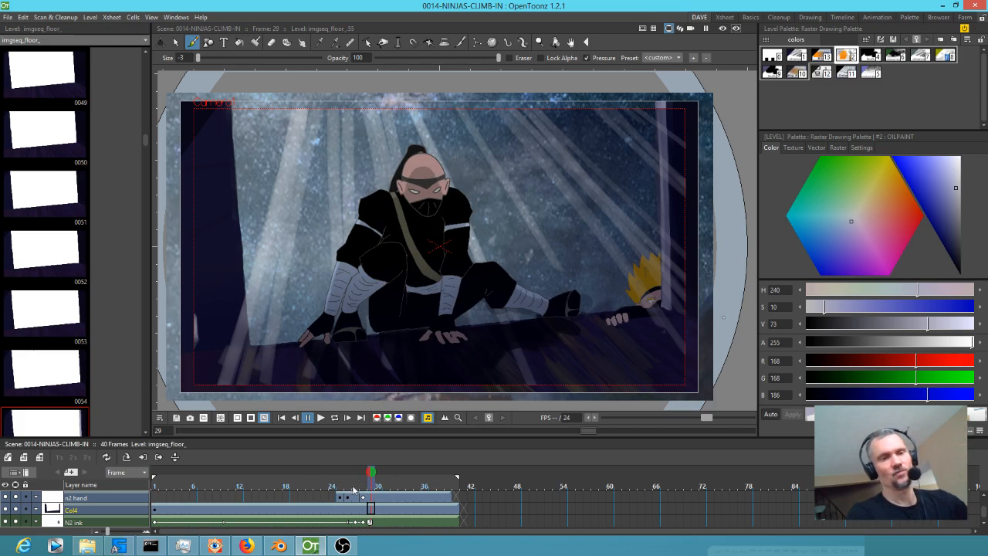
pyautogui.moveTo(281, 546)
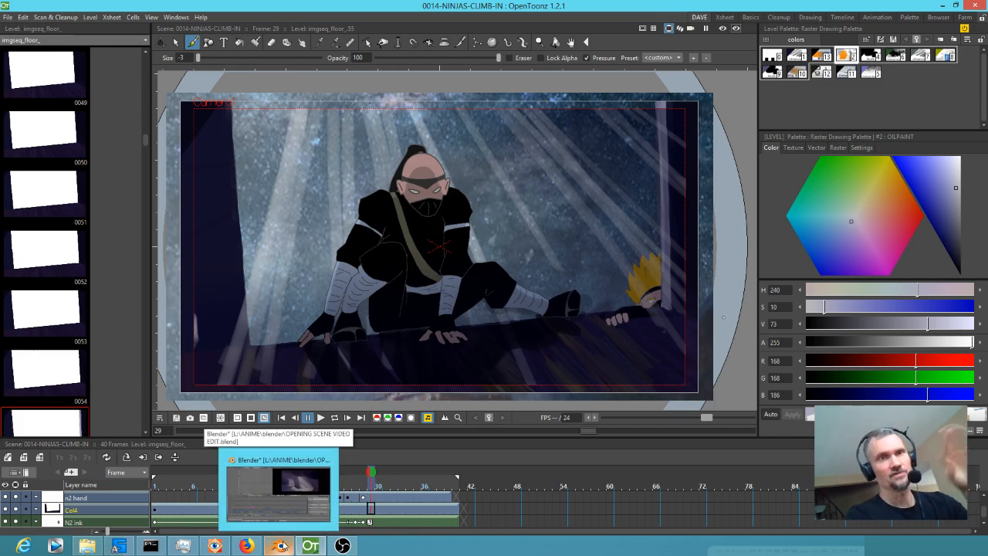
pyautogui.click(332, 486)
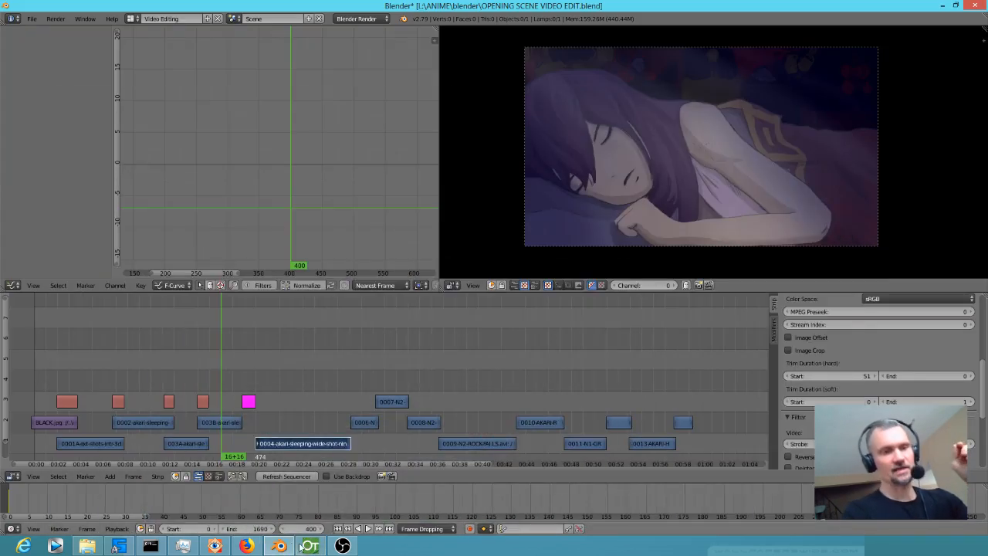
pyautogui.click(311, 547)
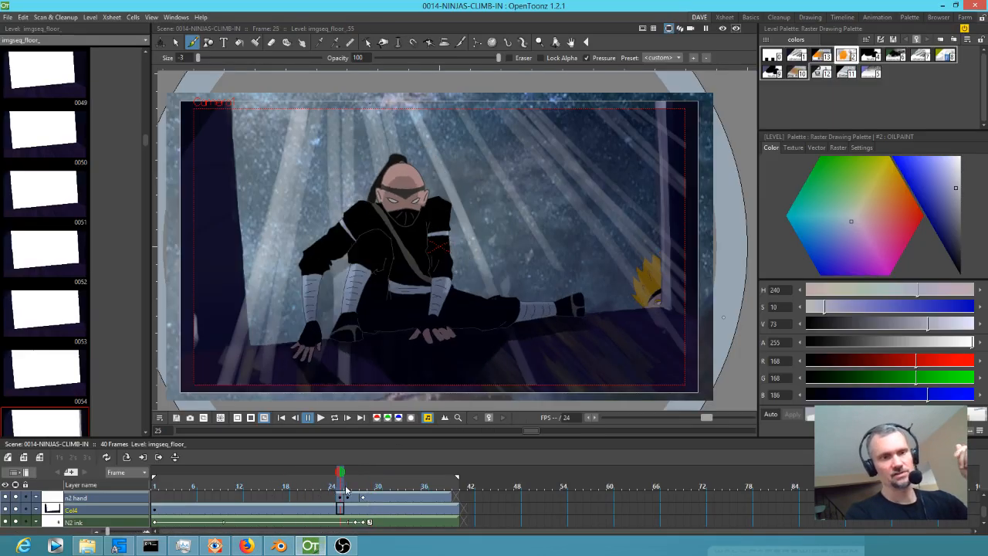
pyautogui.click(393, 494)
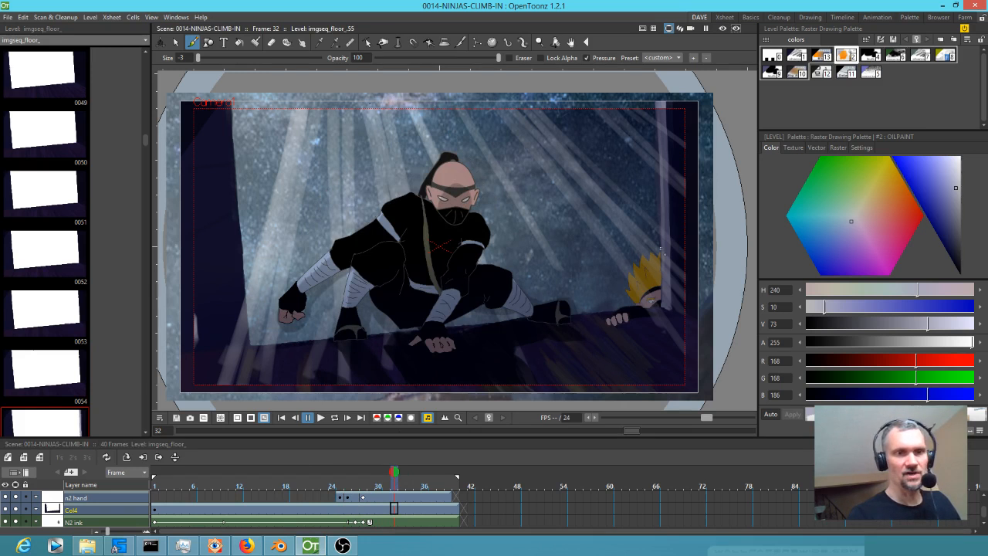
# Switch to Blender and scrub between the 0013 Akari shot and the 0014 ninja shot to compare them.
pyautogui.click(278, 545)
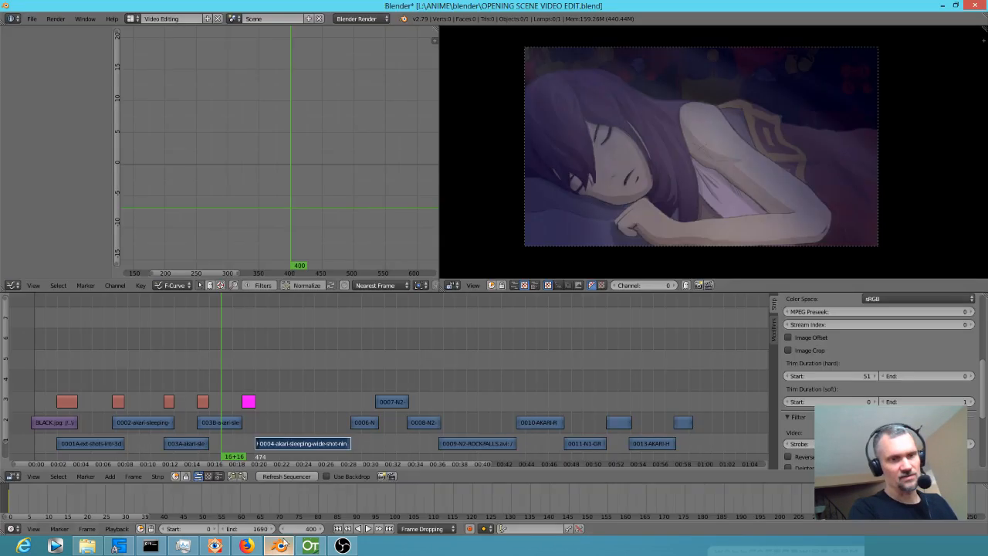
pyautogui.click(620, 370)
pyautogui.click(647, 370)
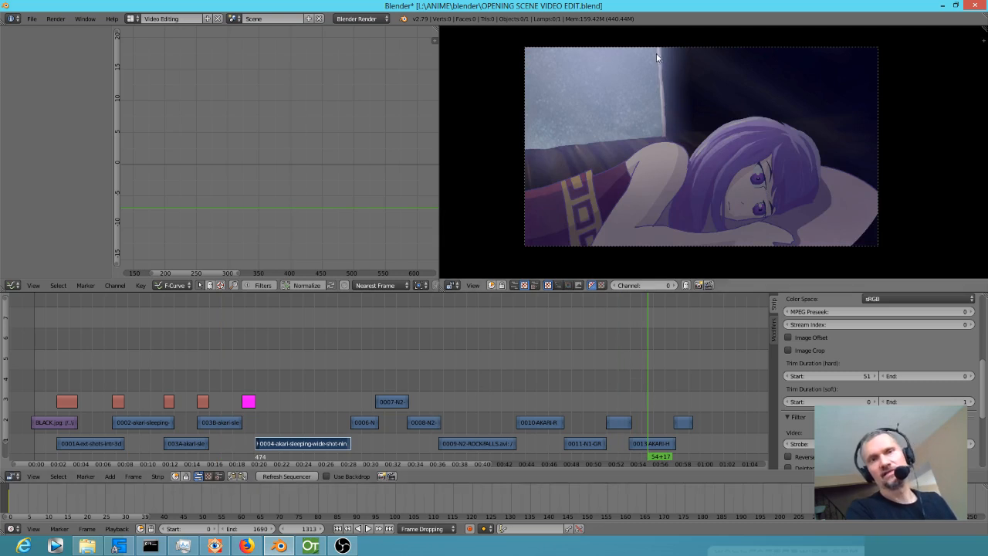
pyautogui.moveTo(661, 384); pyautogui.dragTo(686, 383)
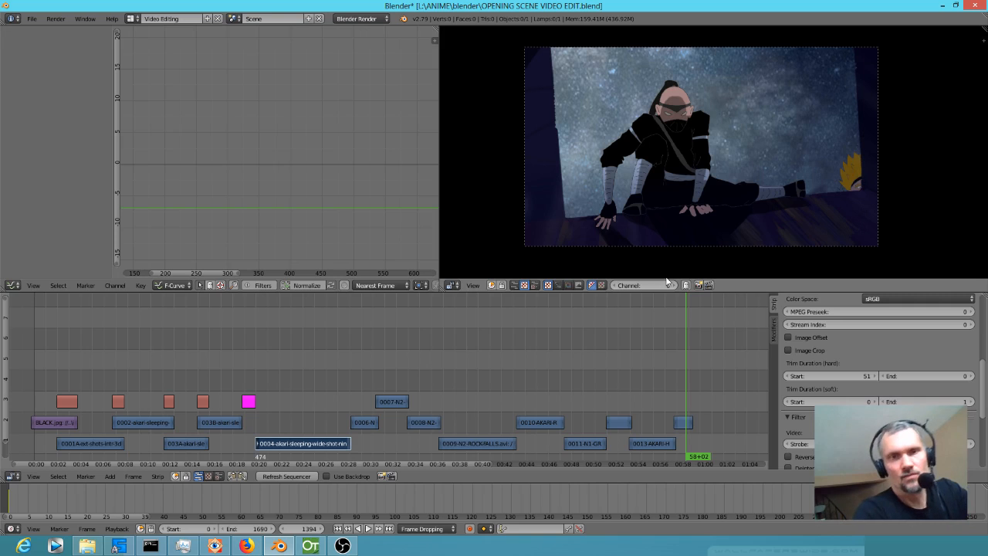
pyautogui.click(648, 383)
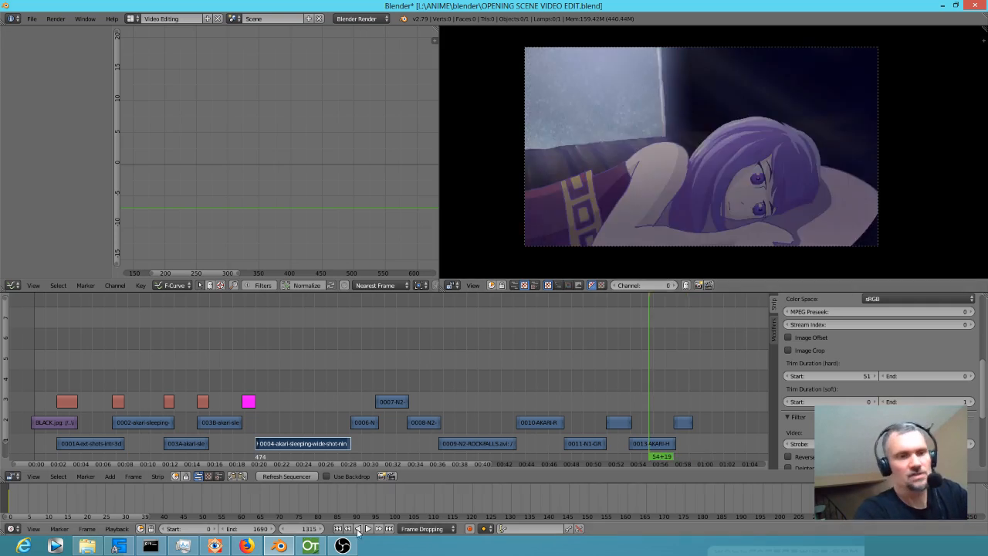
# Switch to OpenToonz and try to render the scene to 0014-NINJAS-CLIMB-IN.mp4, cancelling partway and dismissing the error dialog.
pyautogui.click(310, 546)
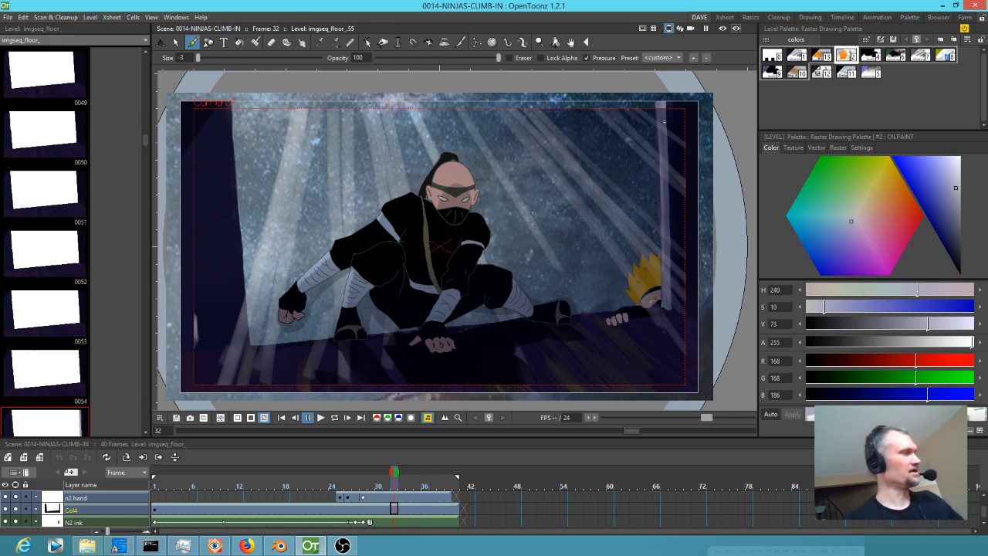
pyautogui.hotkey('ctrl', 'shift', 'r')
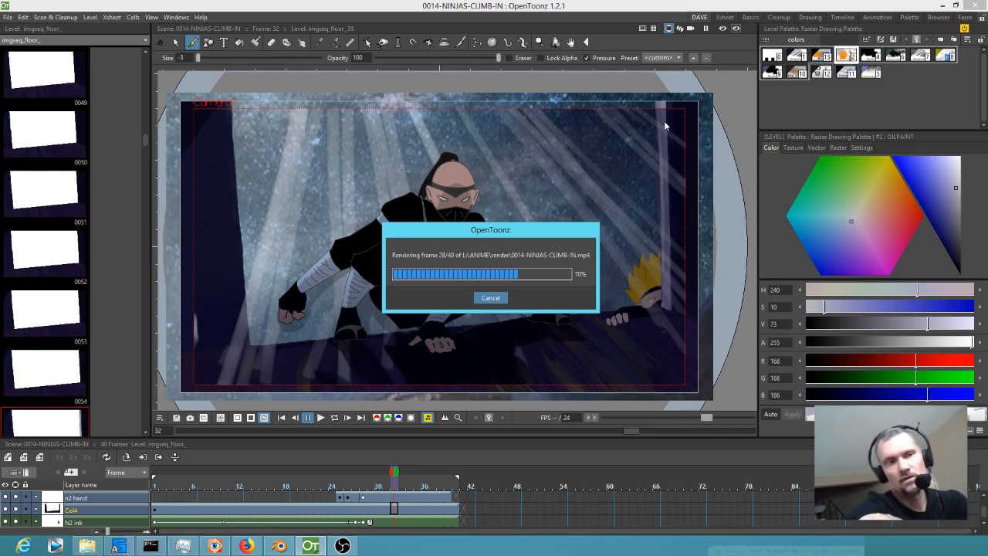
pyautogui.click(488, 299)
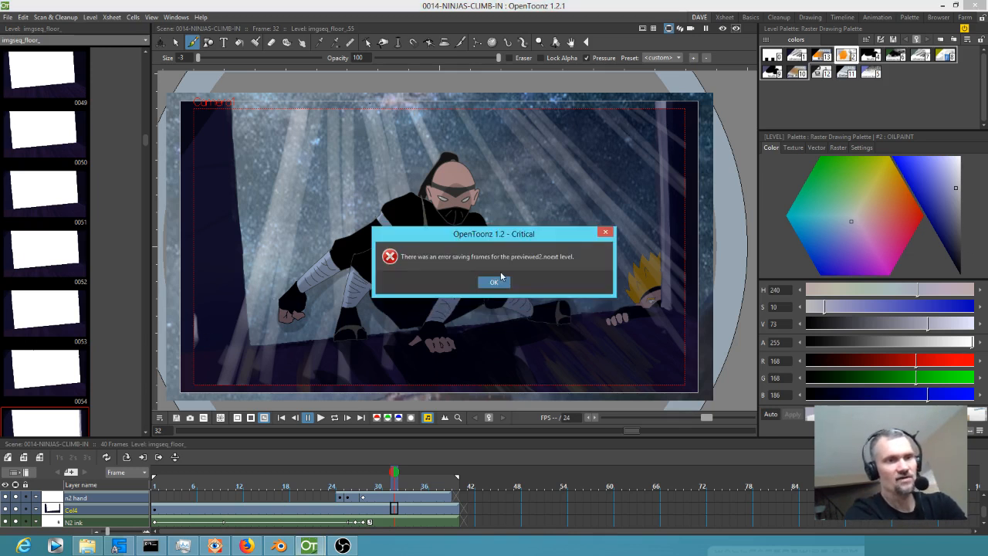
pyautogui.click(492, 281)
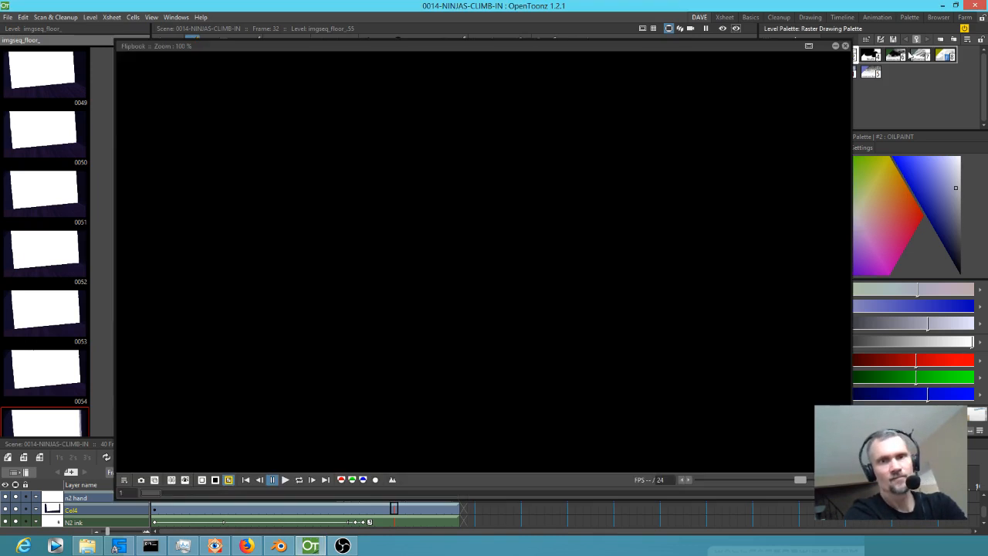
# Close the flipbook, try a brush stroke in the sampled dark wall colour on frame 32 of the floor level, and undo it.
pyautogui.click(845, 46)
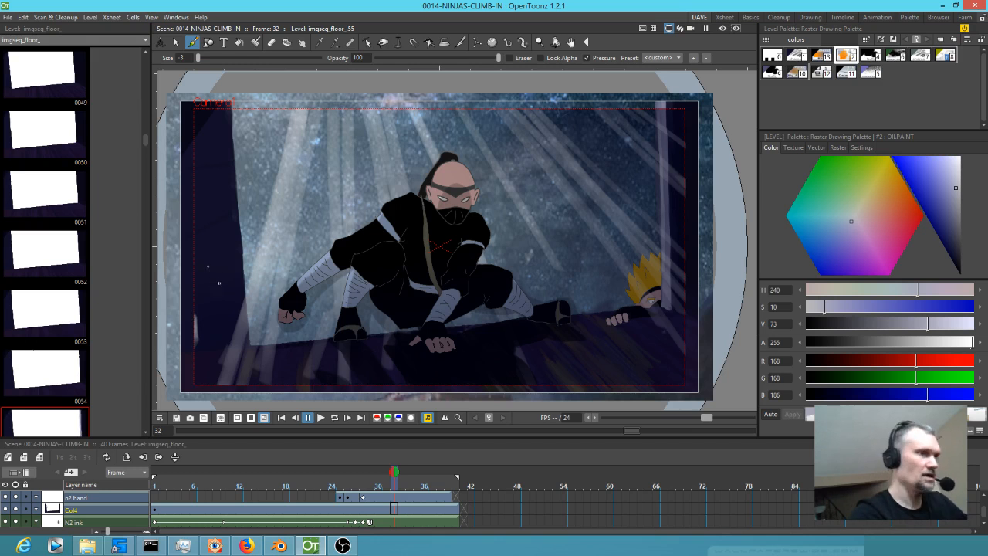
pyautogui.press('k')
pyautogui.click(222, 284)
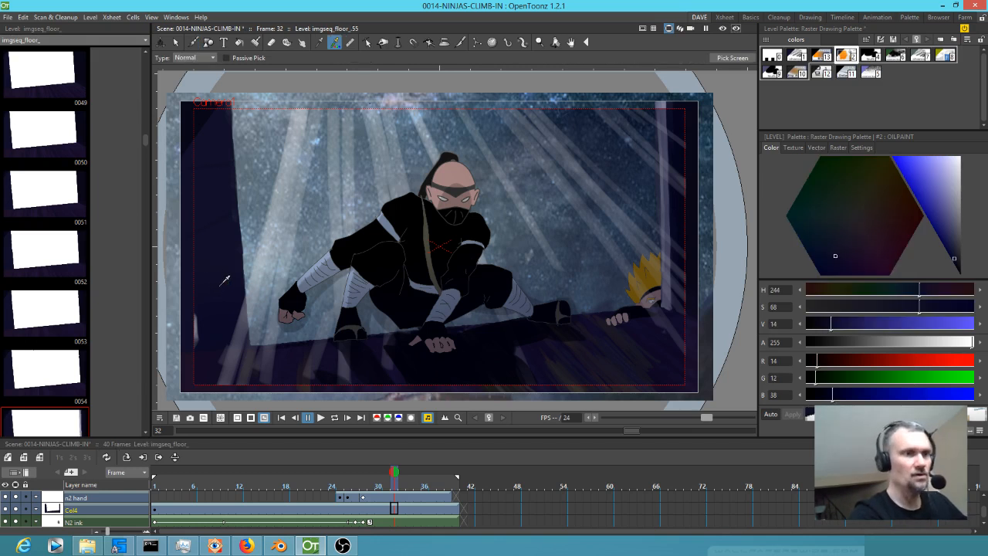
pyautogui.press('b')
pyautogui.moveTo(196, 312); pyautogui.dragTo(199, 345)
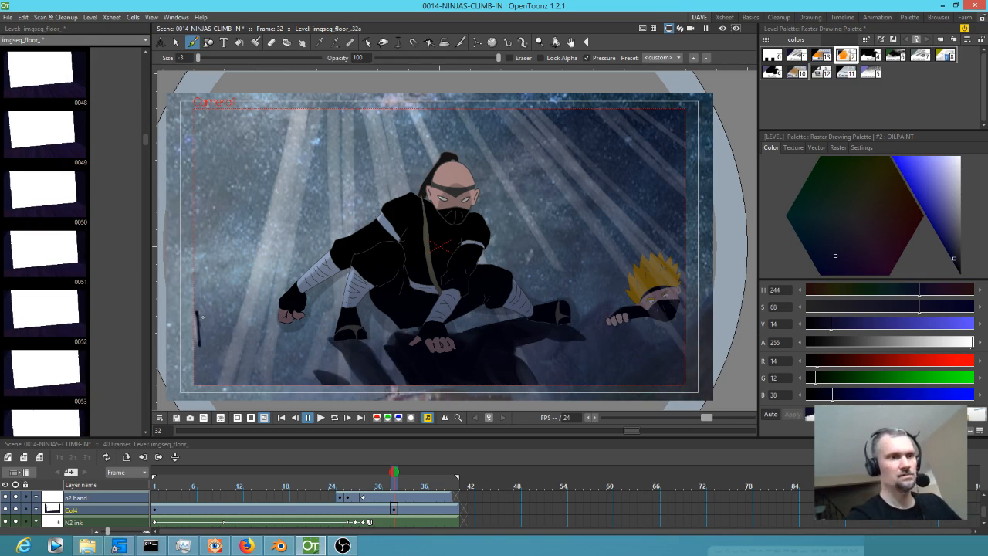
pyautogui.hotkey('ctrl', 'z')
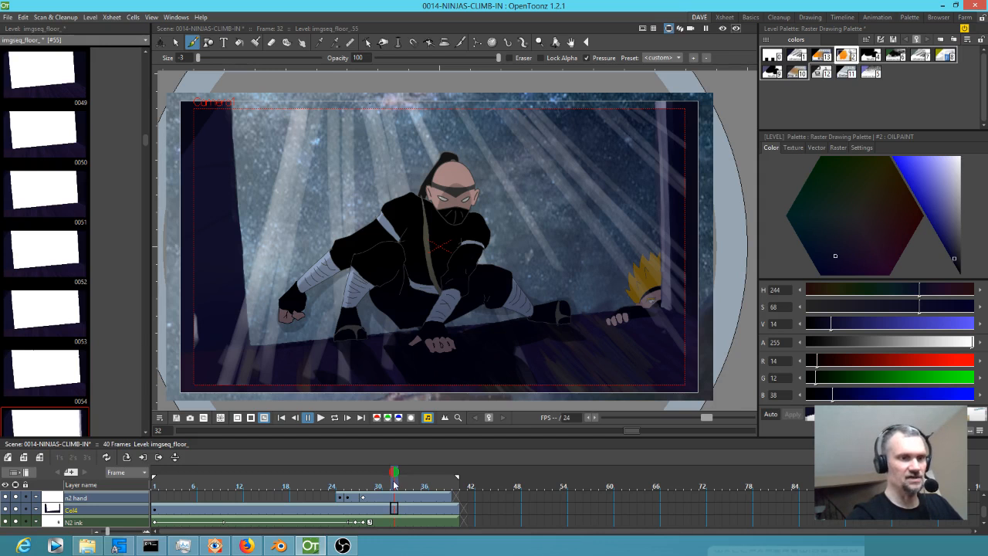
# Go to frame 1 of Col4, sample the dark wall colour beside the window, and return to the Brush tool.
pyautogui.click(356, 484)
pyautogui.moveTo(355, 484); pyautogui.dragTo(155, 484)
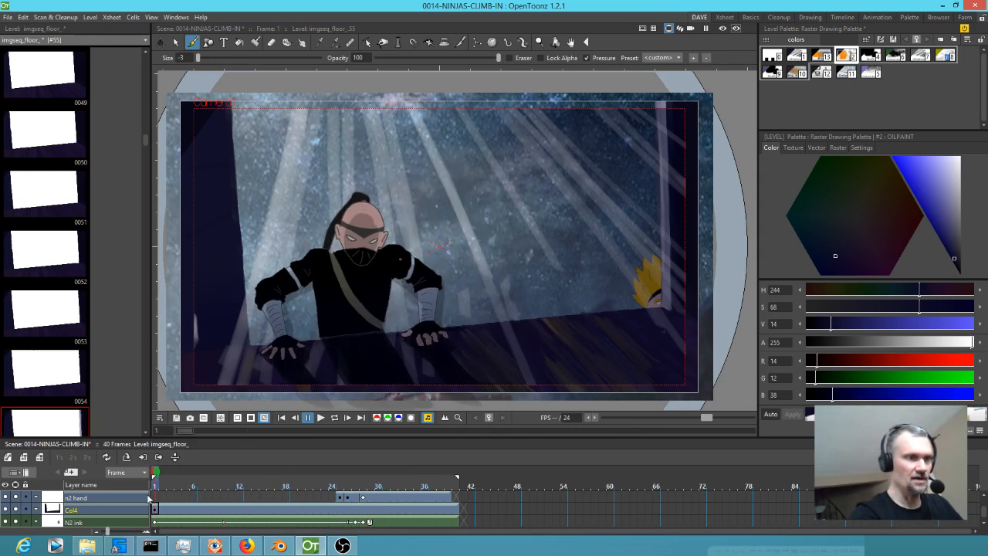
pyautogui.click(155, 510)
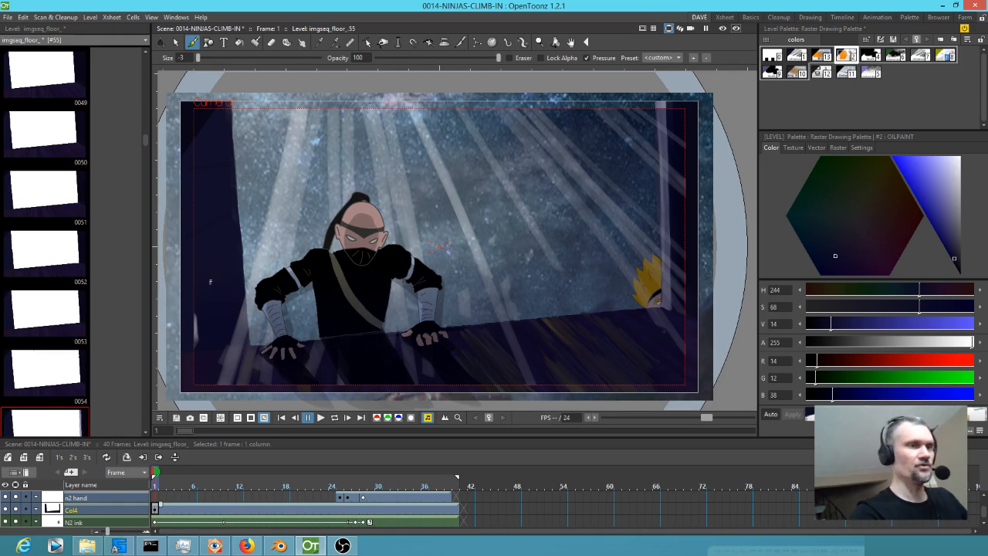
pyautogui.press('r')
pyautogui.click(214, 281)
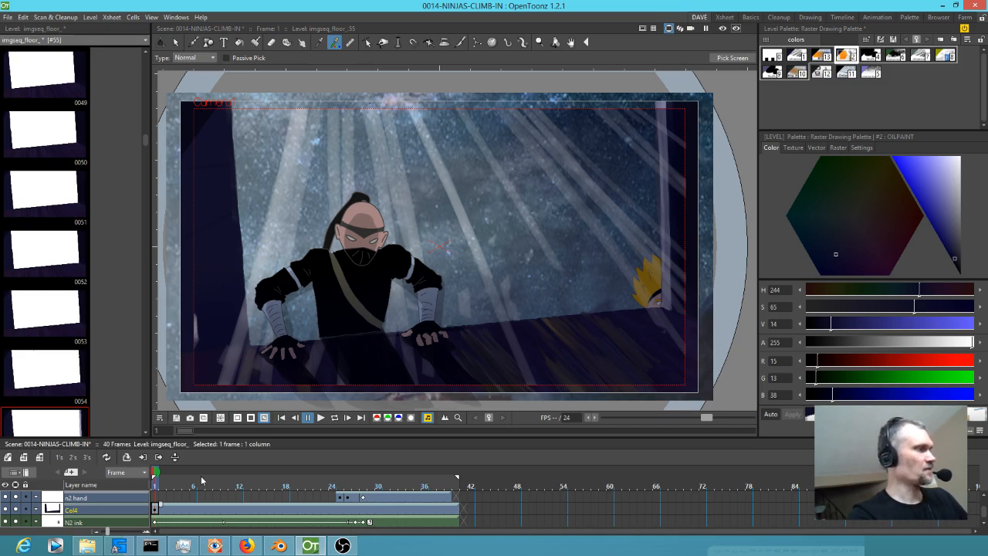
pyautogui.press('b')
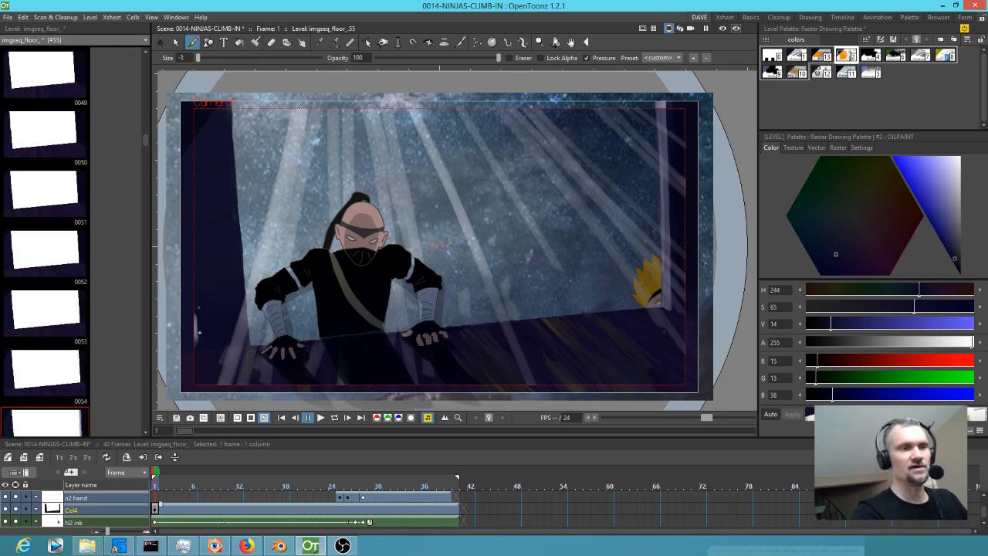
# Hide and show the Col4 window frame layer to compare the scene with and without it.
pyautogui.click(14, 511)
pyautogui.click(14, 511)
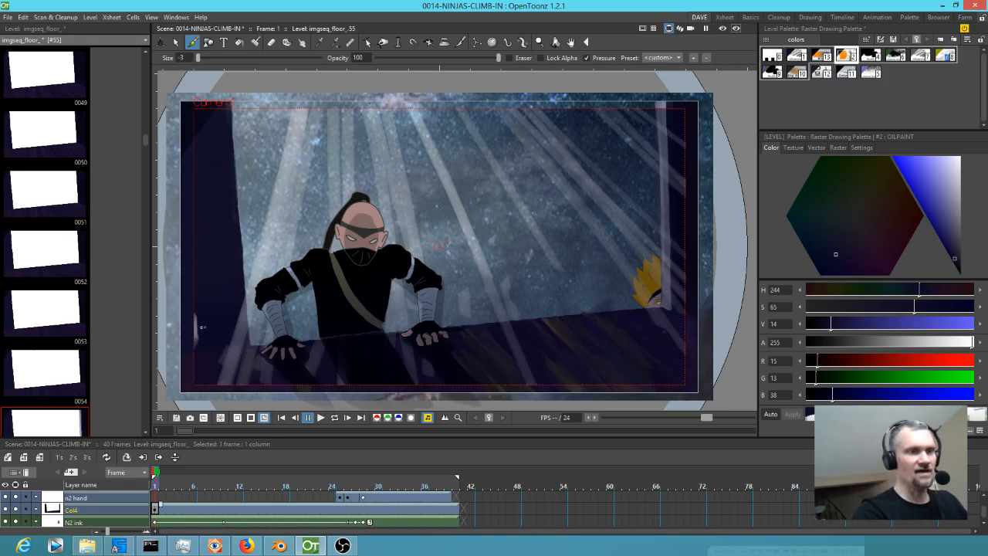
pyautogui.click(15, 511)
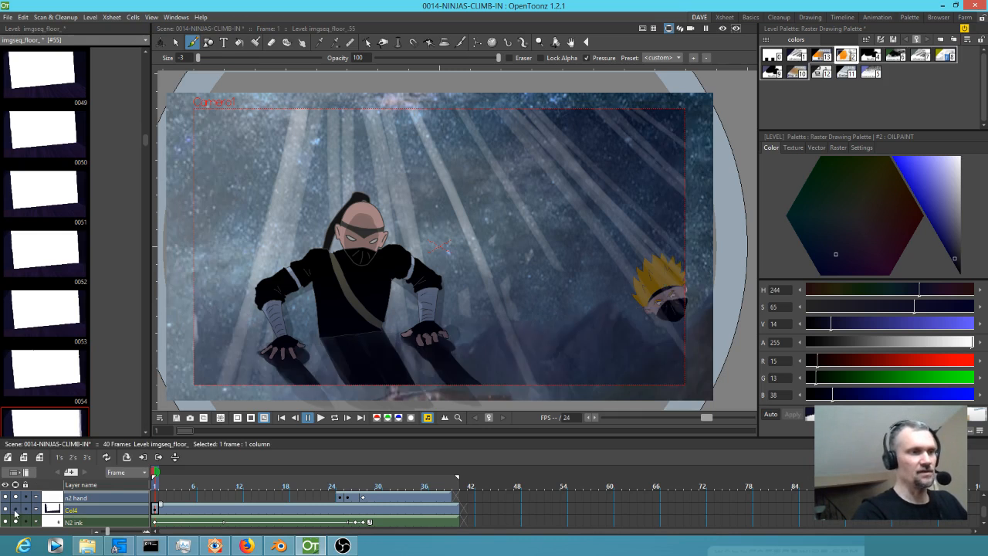
pyautogui.click(15, 511)
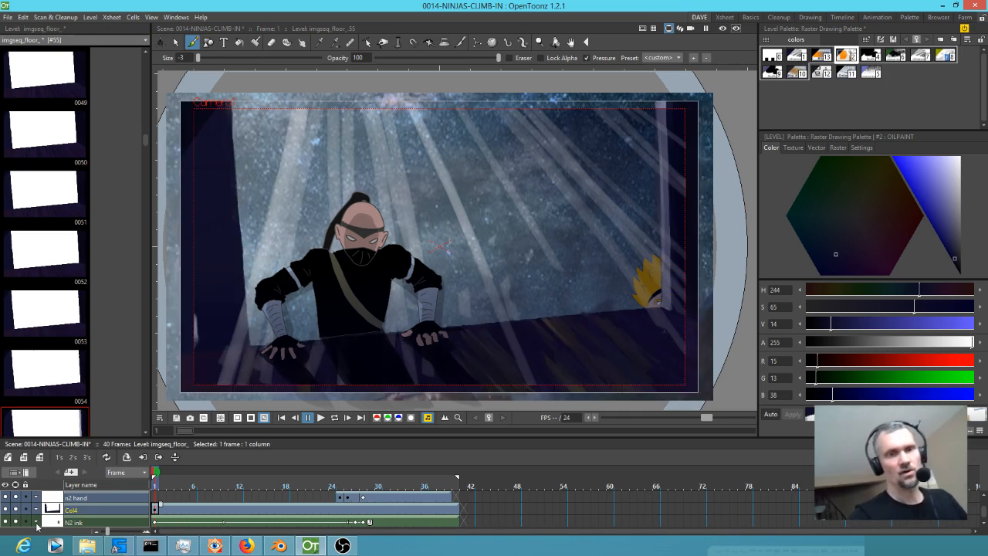
pyautogui.moveTo(557, 340); pyautogui.dragTo(569, 315)
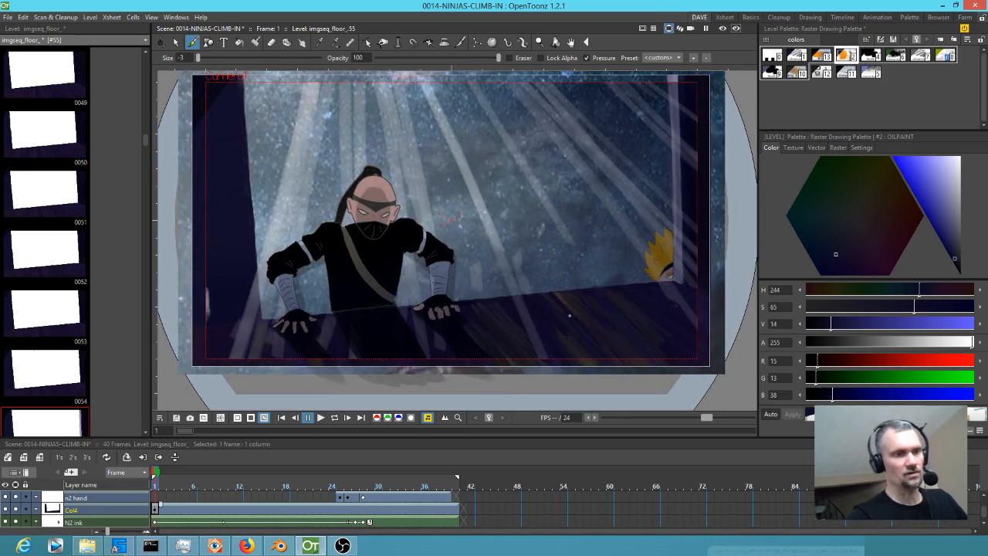
# Switch to the Xsheet room and hide and show Col15 to compare its effect near the ninja's hand.
pyautogui.click(723, 16)
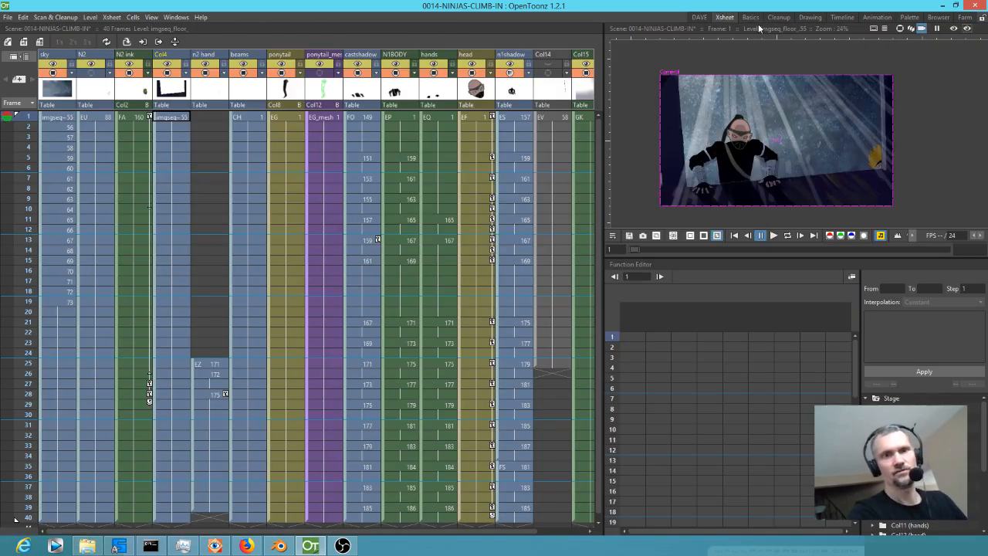
pyautogui.scroll(5, 680, 198)
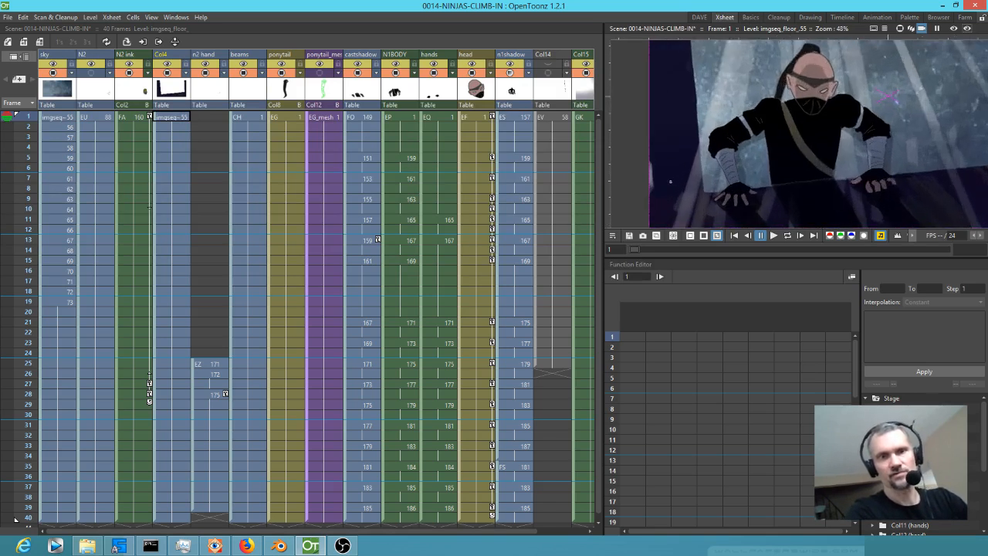
pyautogui.moveTo(570, 99); pyautogui.dragTo(519, 106)
pyautogui.click(547, 74)
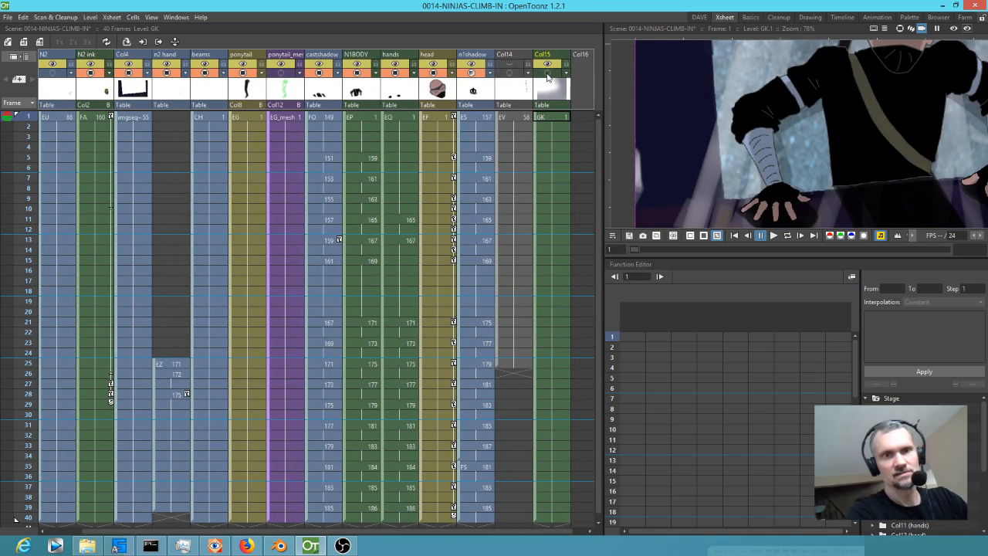
pyautogui.click(547, 74)
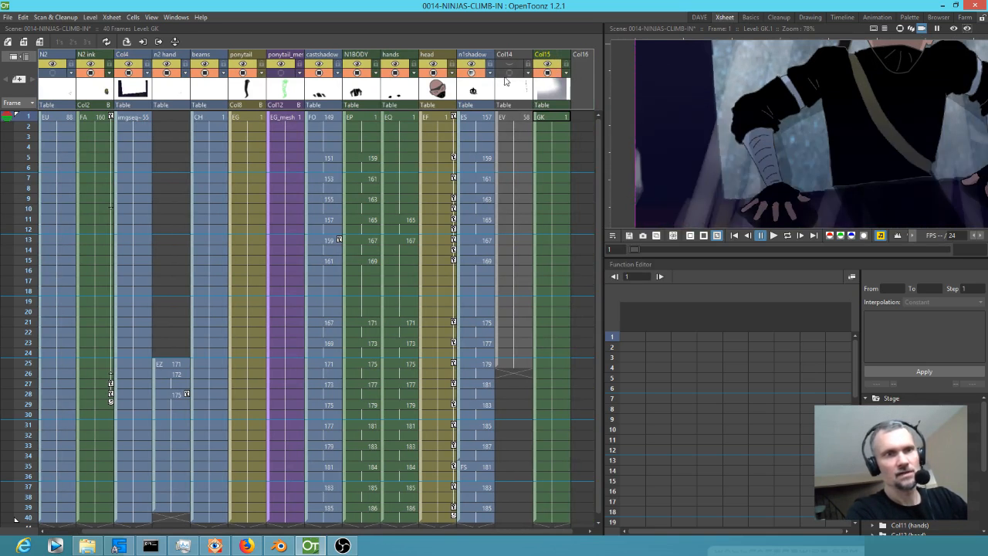
pyautogui.moveTo(310, 102); pyautogui.dragTo(381, 107)
# Select frame 1 of the beams column and bring the whole camera frame into view.
pyautogui.click(243, 74)
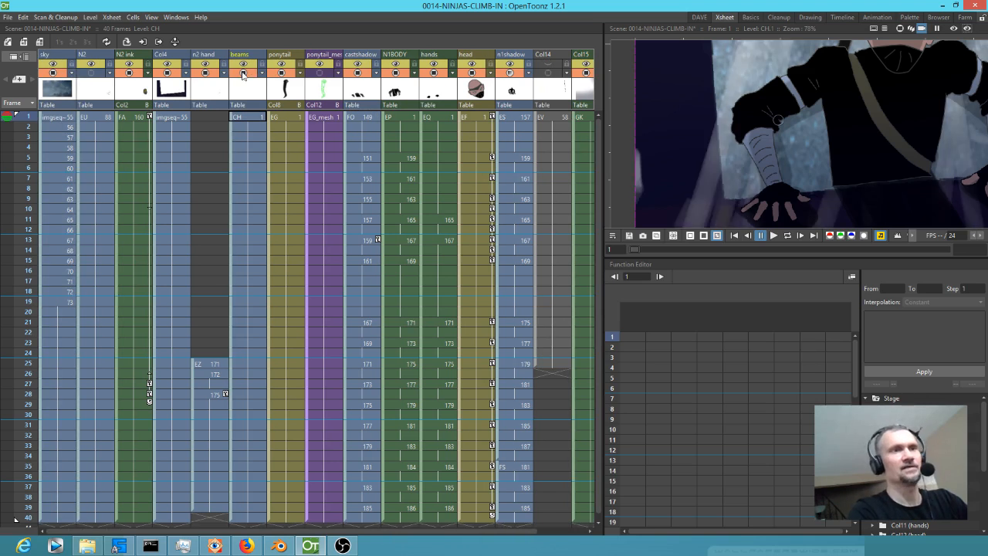
pyautogui.click(245, 118)
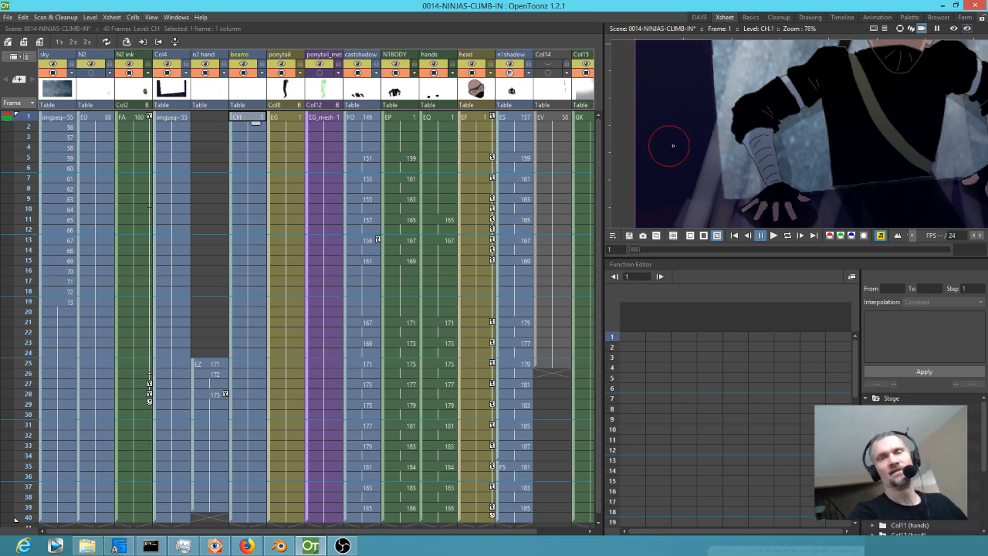
pyautogui.scroll(-5, 697, 139)
pyautogui.moveTo(774, 94); pyautogui.dragTo(757, 130)
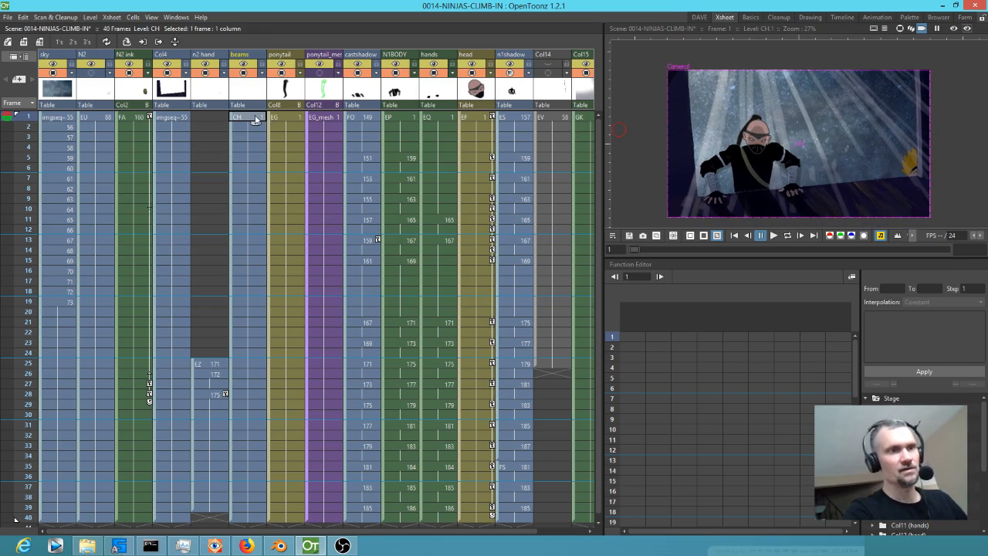
pyautogui.click(251, 92)
pyautogui.click(249, 118)
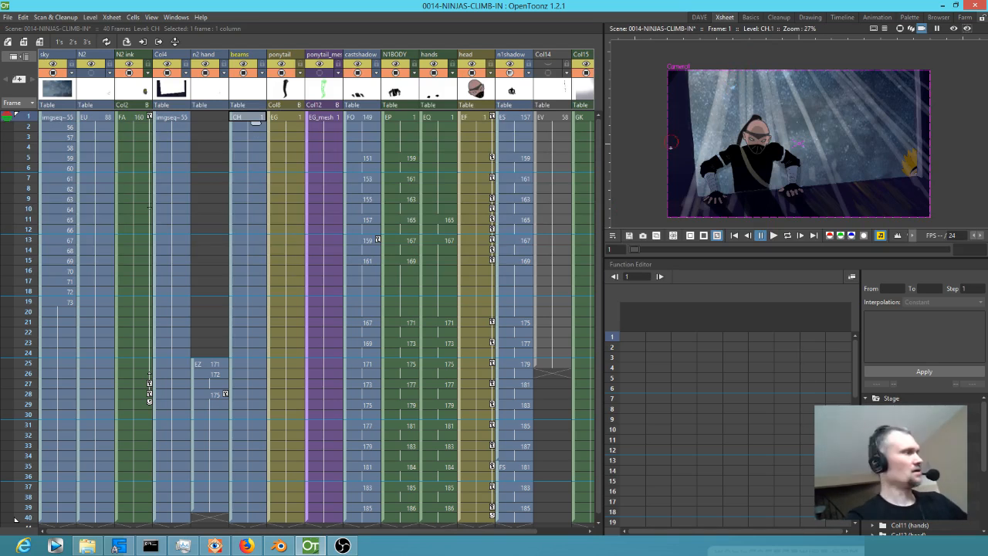
# Open the FX schematic, enlarge its window, and locate the effect chain attached to the beams column.
pyautogui.hotkey('shift', 's')
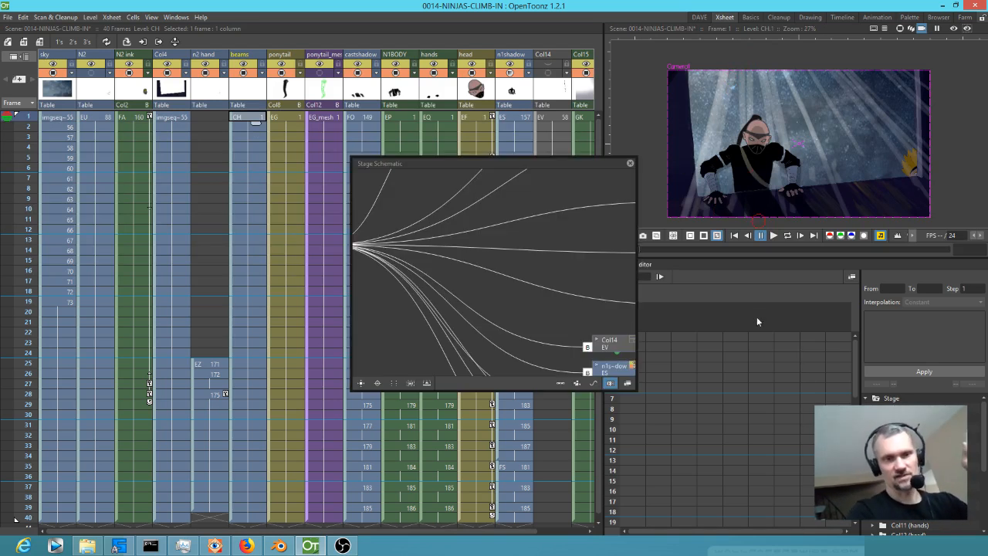
pyautogui.click(627, 382)
pyautogui.moveTo(635, 388); pyautogui.dragTo(909, 488)
pyautogui.moveTo(756, 395); pyautogui.dragTo(809, 314)
pyautogui.scroll(-15, 601, 320)
pyautogui.scroll(-5, 555, 311)
pyautogui.moveTo(594, 322); pyautogui.dragTo(643, 295)
pyautogui.scroll(12, 600, 268)
pyautogui.moveTo(737, 344); pyautogui.dragTo(675, 301)
pyautogui.scroll(6, 639, 278)
pyautogui.moveTo(632, 270); pyautogui.dragTo(755, 226)
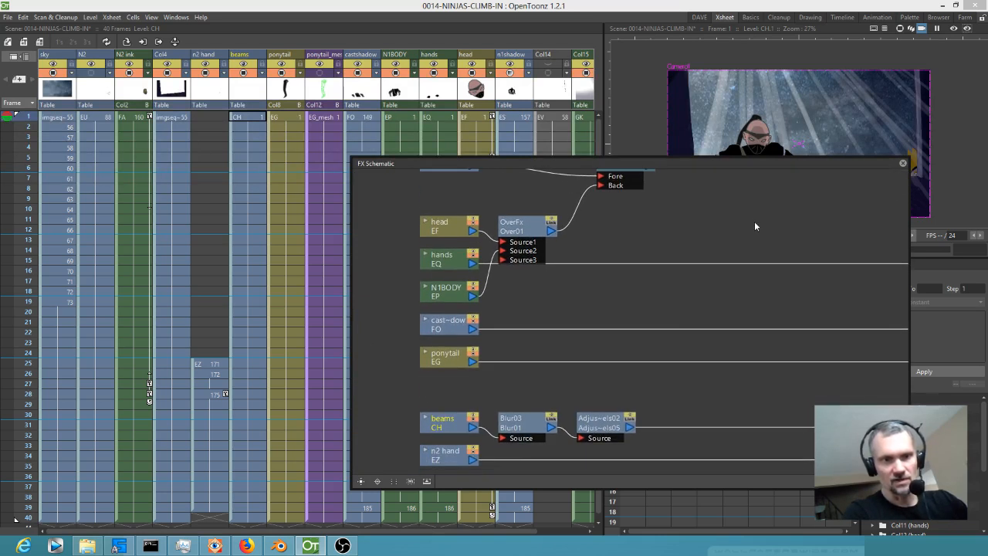
# Delete the Blur and Adjust Levels effects from the beams chain, close the schematic, and briefly preview the frame.
pyautogui.click(524, 426)
pyautogui.press('Delete')
pyautogui.click(591, 428)
pyautogui.press('Delete')
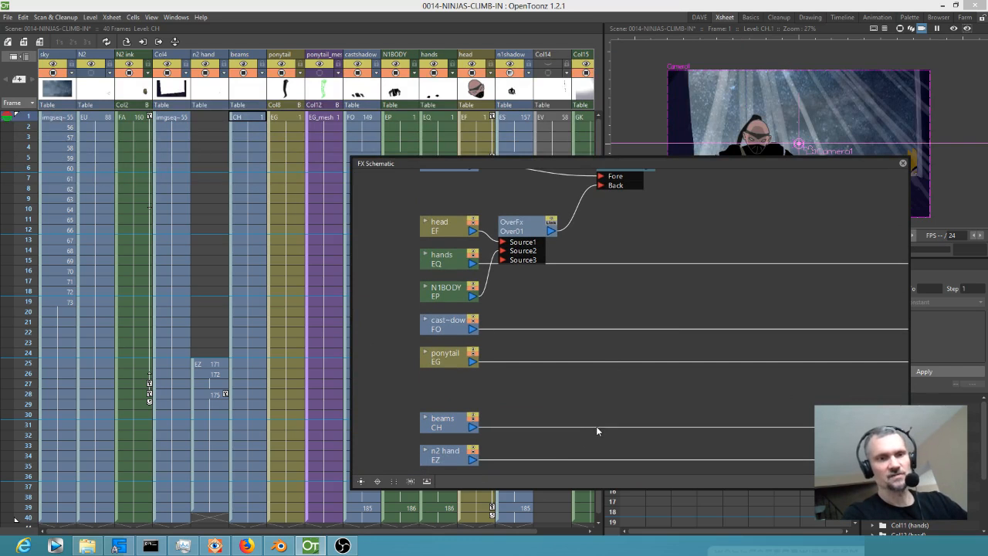
pyautogui.click(902, 165)
pyautogui.click(954, 29)
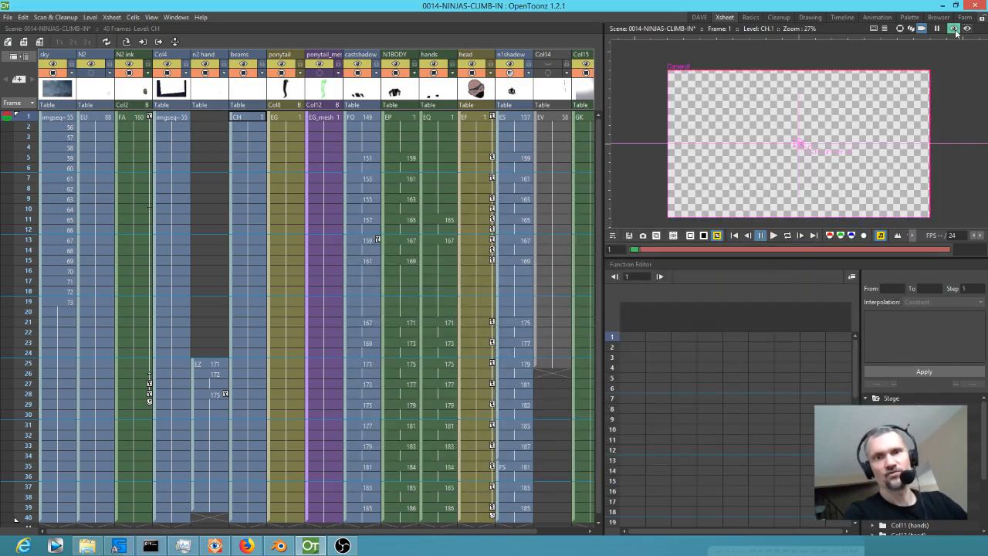
pyautogui.click(955, 30)
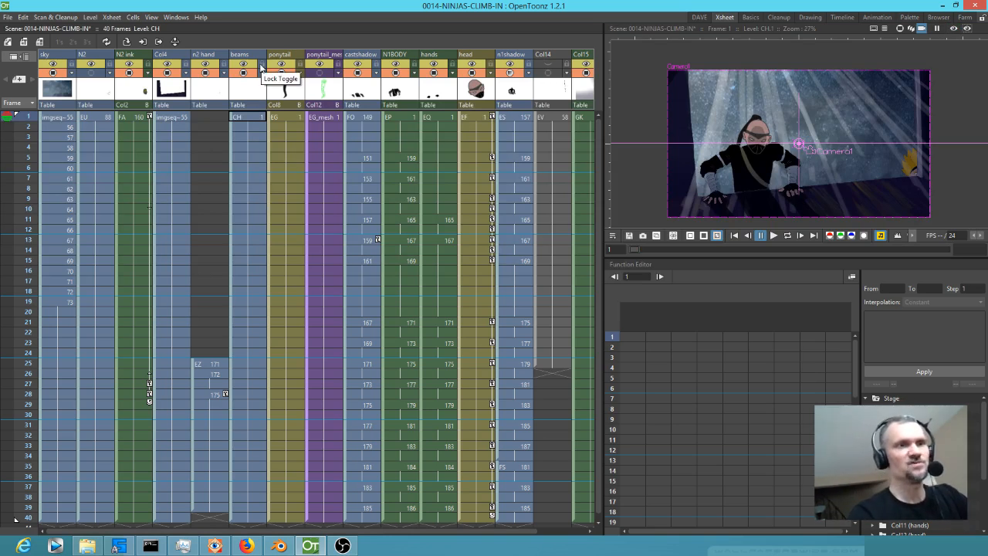
# Return to the DAVE room, choose the OILPAINT style, and select frame 1 of the beams layer.
pyautogui.click(253, 118)
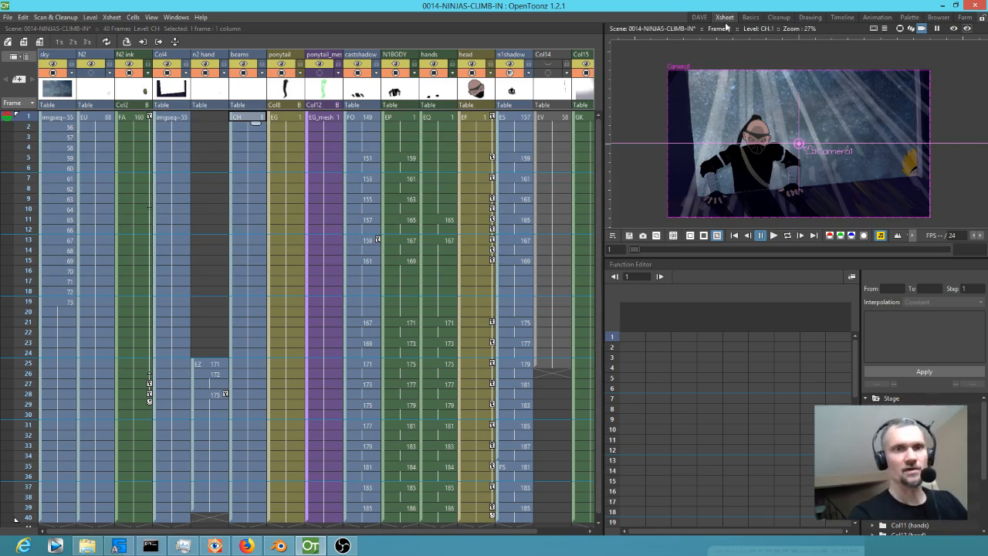
pyautogui.click(700, 17)
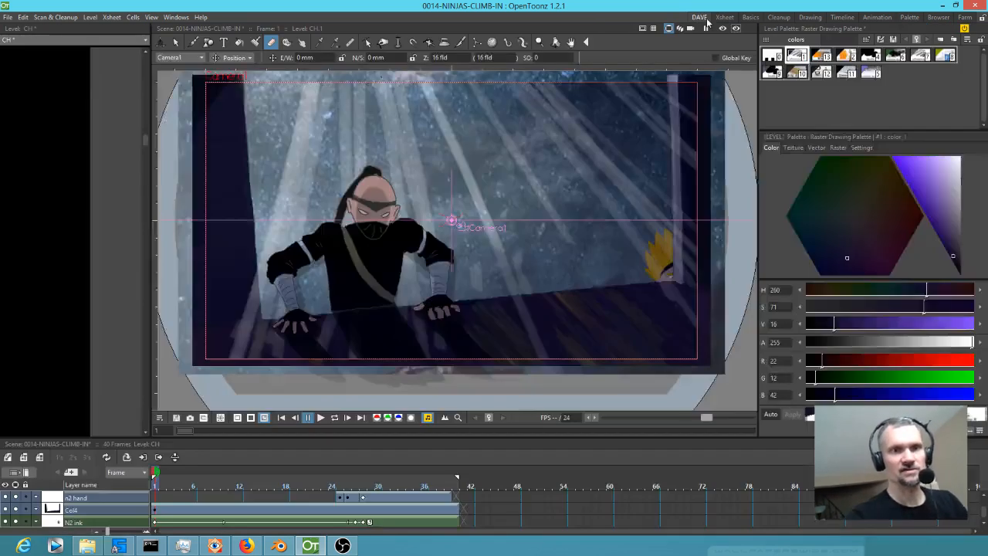
pyautogui.click(845, 55)
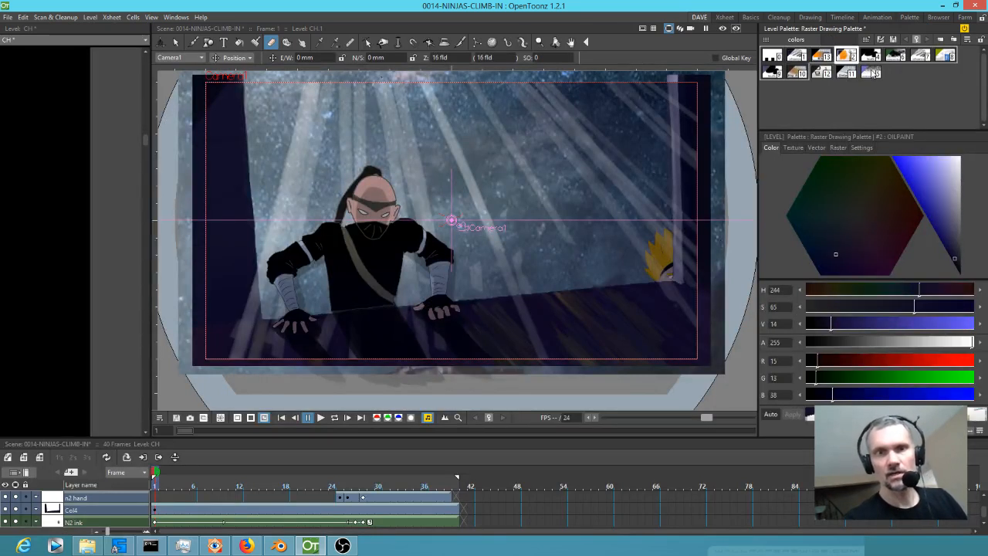
pyautogui.scroll(-2, 247, 501)
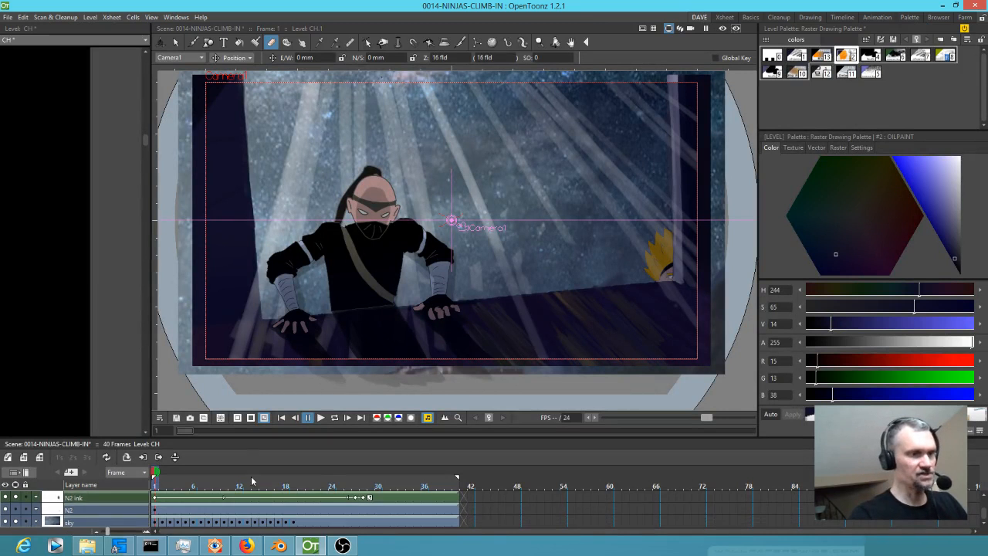
pyautogui.scroll(4, 231, 506)
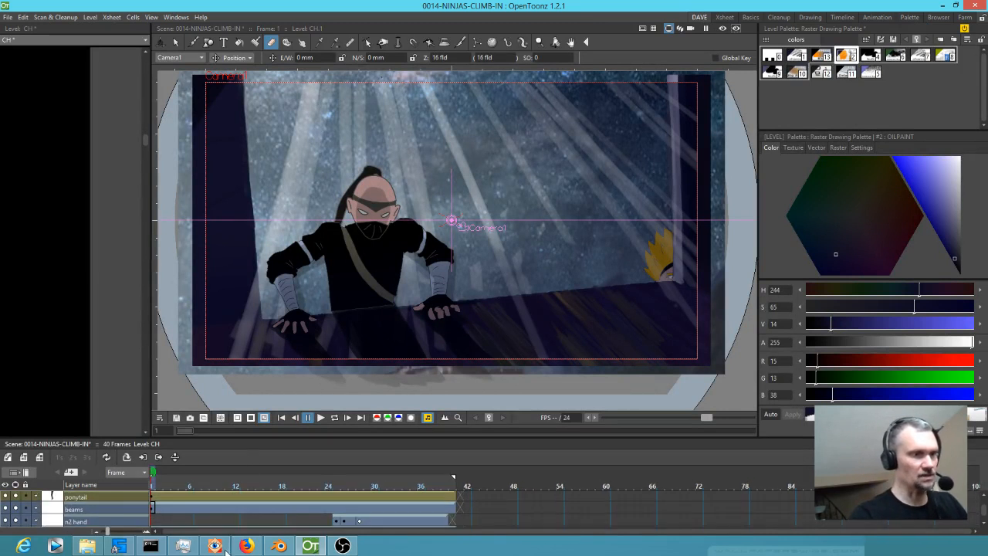
pyautogui.click(154, 508)
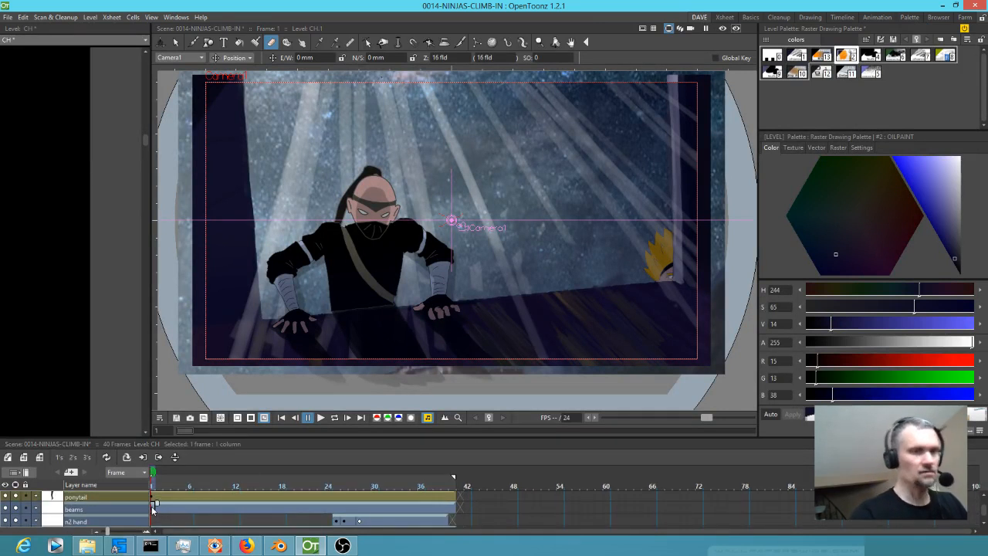
# Activate the Brush tool and go through the particles and AIRBRUSH raster styles, finishing on the black color_1 style.
pyautogui.click(876, 74)
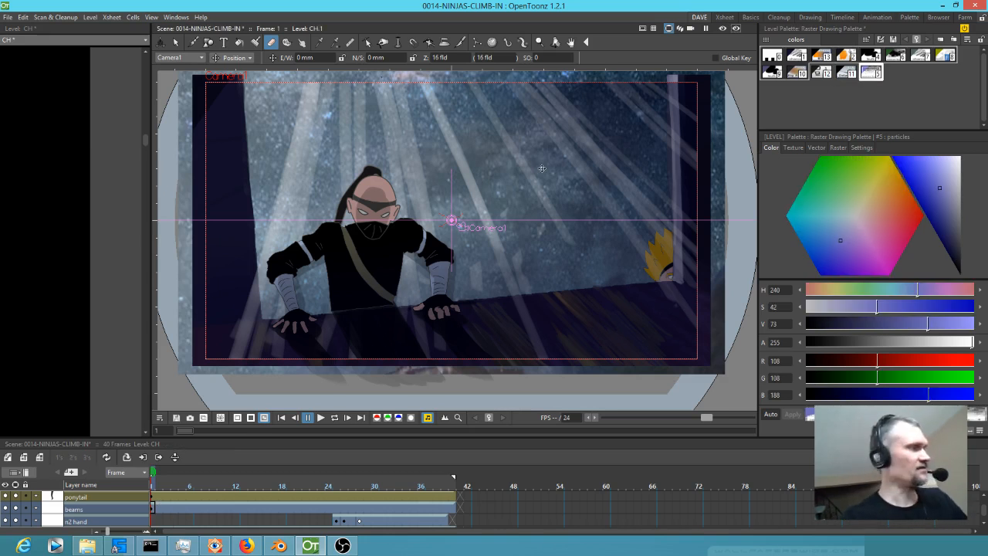
pyautogui.press('b')
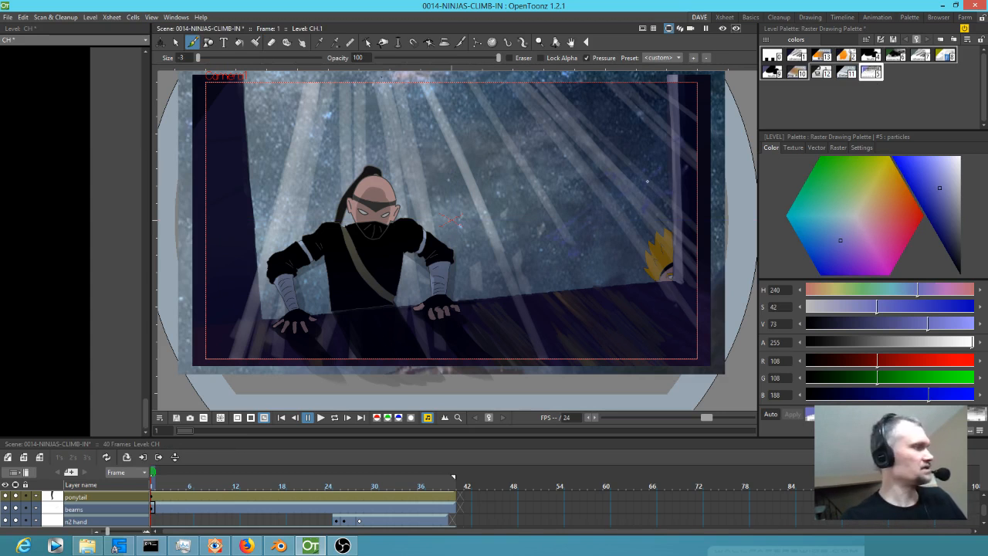
pyautogui.click(849, 73)
pyautogui.click(822, 73)
pyautogui.click(801, 74)
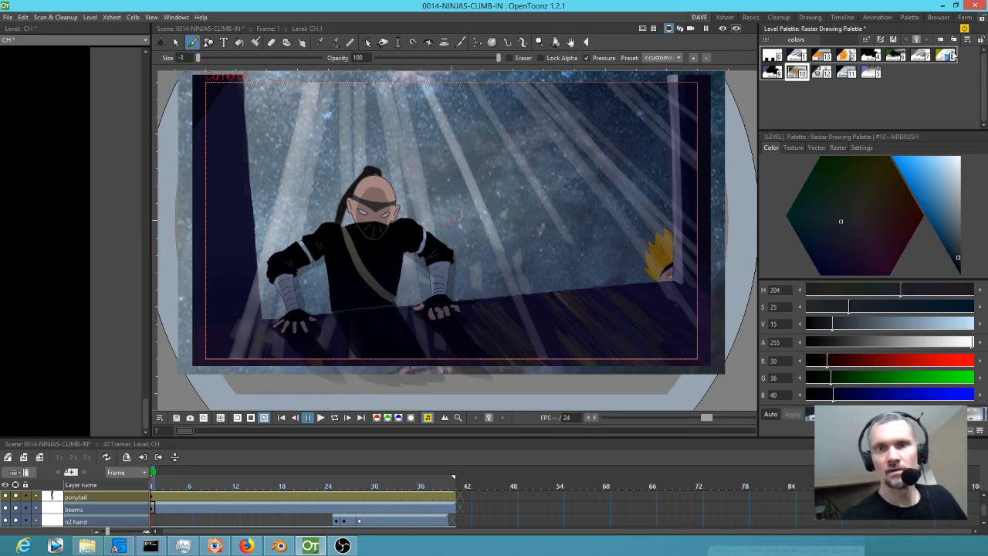
pyautogui.click(870, 56)
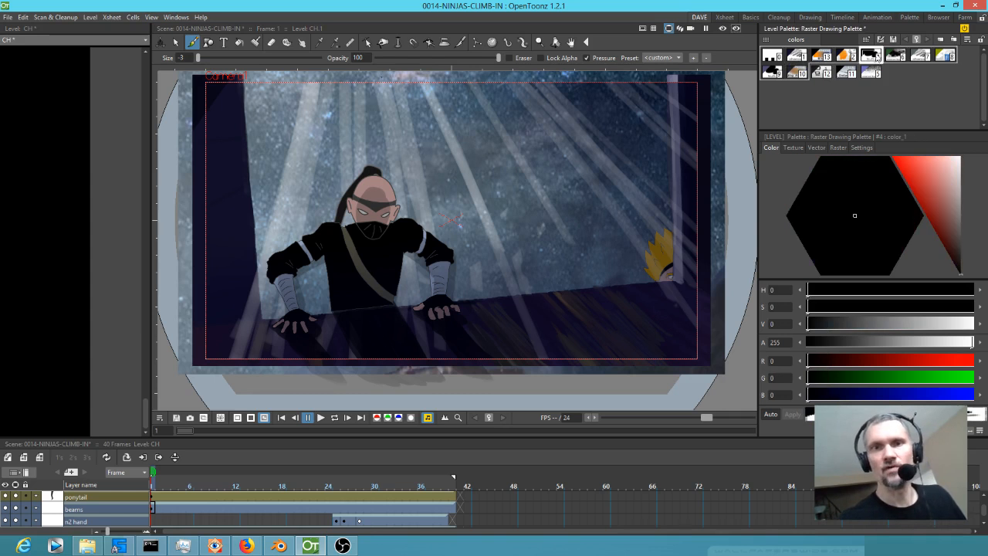
# Create a new raster style from the particles style, give it a soft airbrush brush, and set its color to white.
pyautogui.moveTo(554, 228)
pyautogui.mouseDown()
pyautogui.moveTo(596, 186)
pyautogui.moveTo(622, 191)
pyautogui.mouseUp()
pyautogui.hotkey('ctrl', 'z')
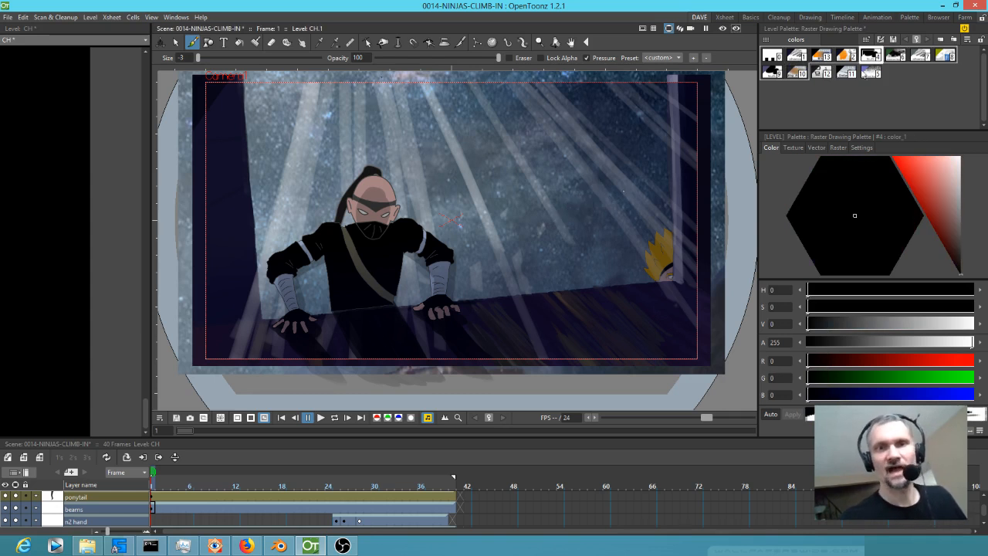
pyautogui.click(870, 72)
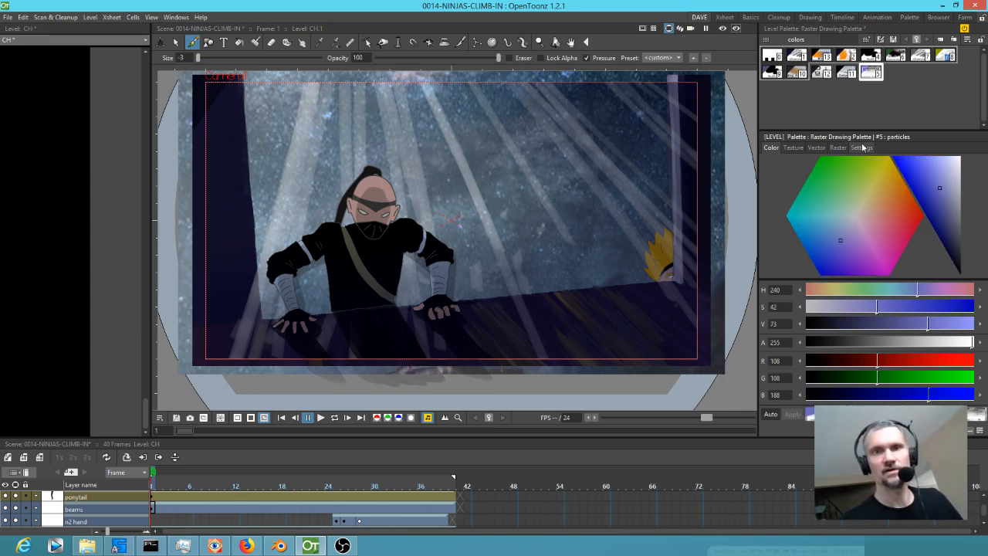
pyautogui.click(838, 147)
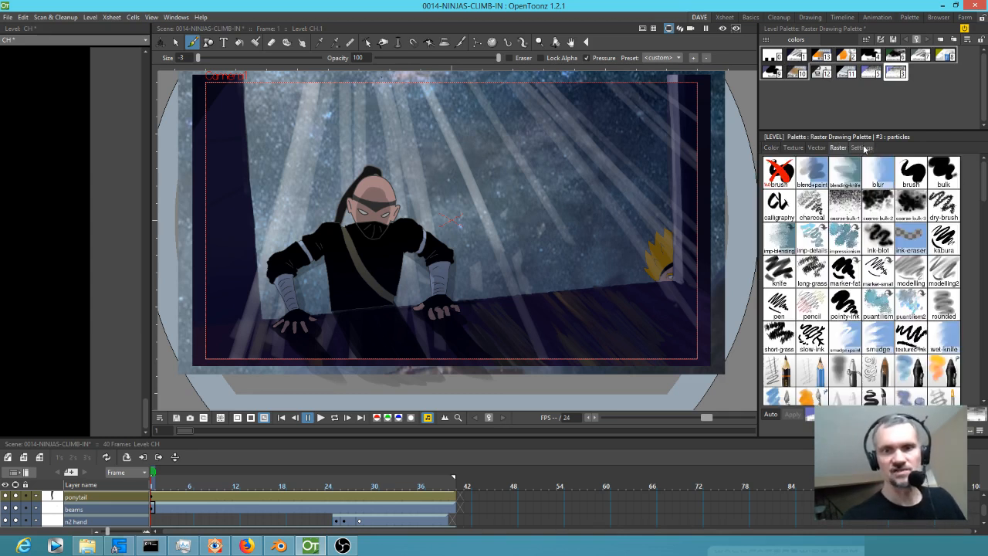
pyautogui.click(846, 371)
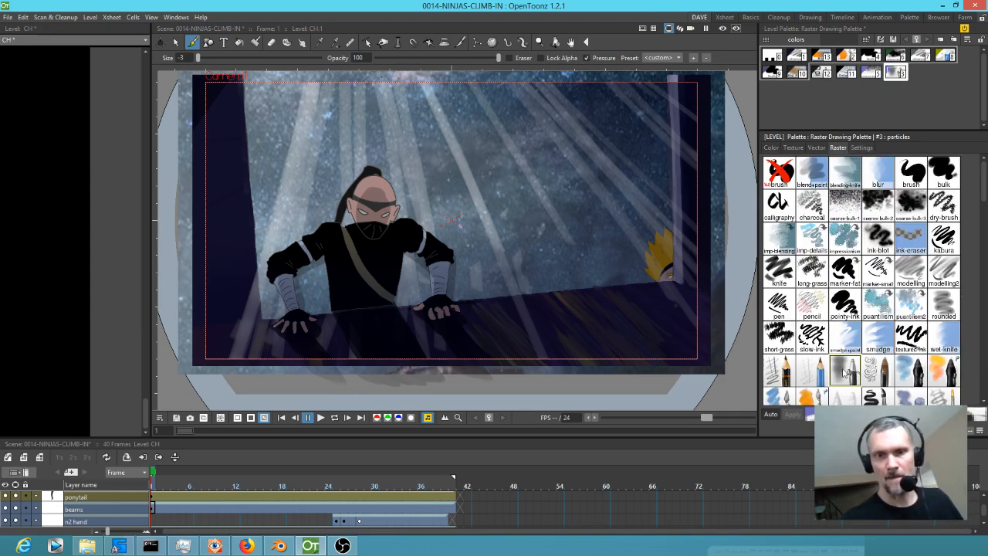
pyautogui.click(771, 147)
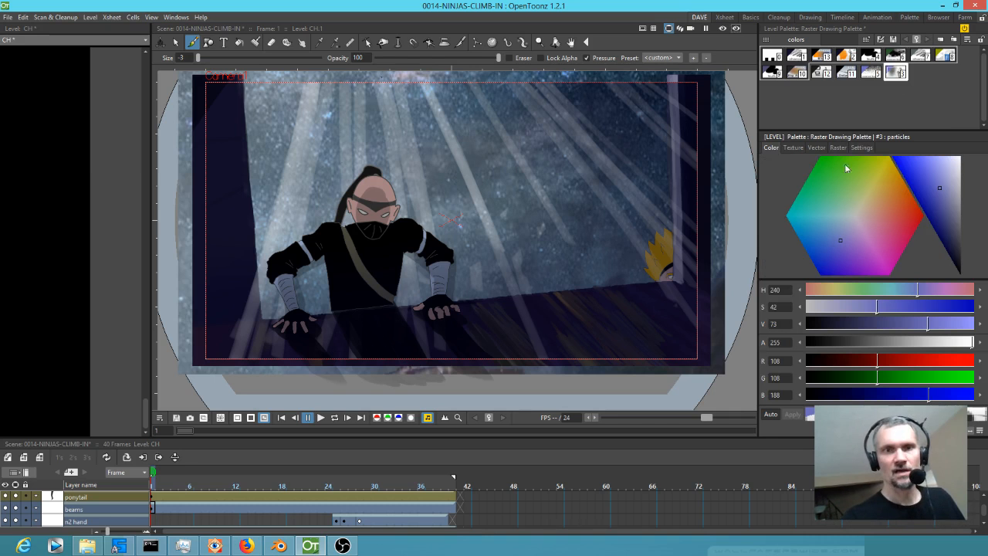
pyautogui.moveTo(954, 163); pyautogui.dragTo(954, 156)
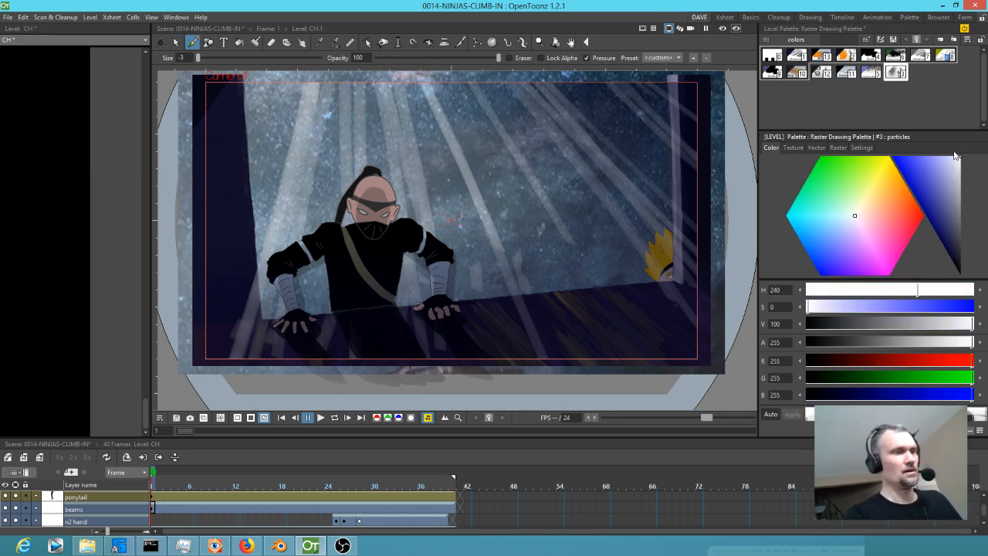
# Erase all the existing light beams from frame 1 of the beams layer using the Eraser at size 92.
pyautogui.scroll(-1, 523, 190)
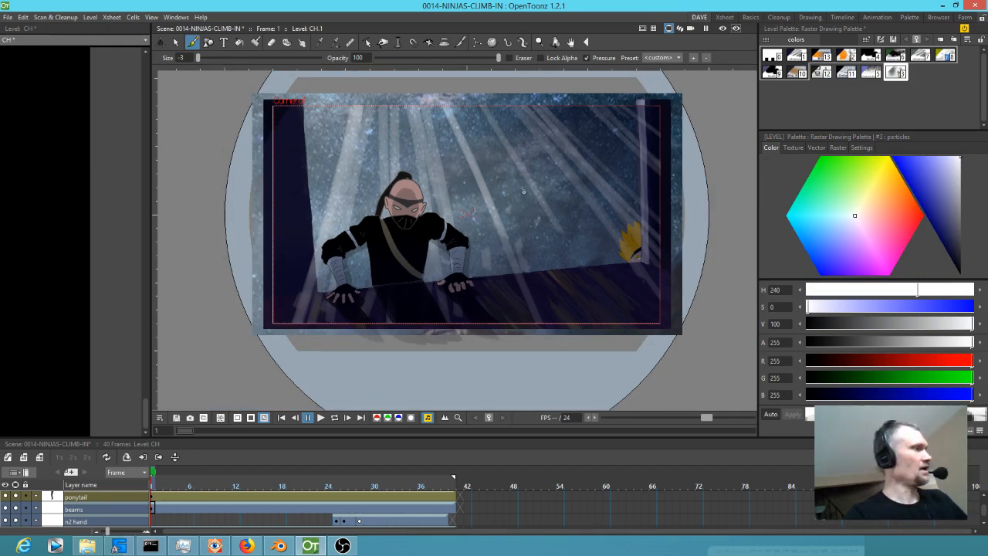
pyautogui.press('e')
pyautogui.press('u')
pyautogui.press('u')
pyautogui.press('u')
pyautogui.press('u')
pyautogui.press('u')
pyautogui.press('u')
pyautogui.press('u')
pyautogui.press('u')
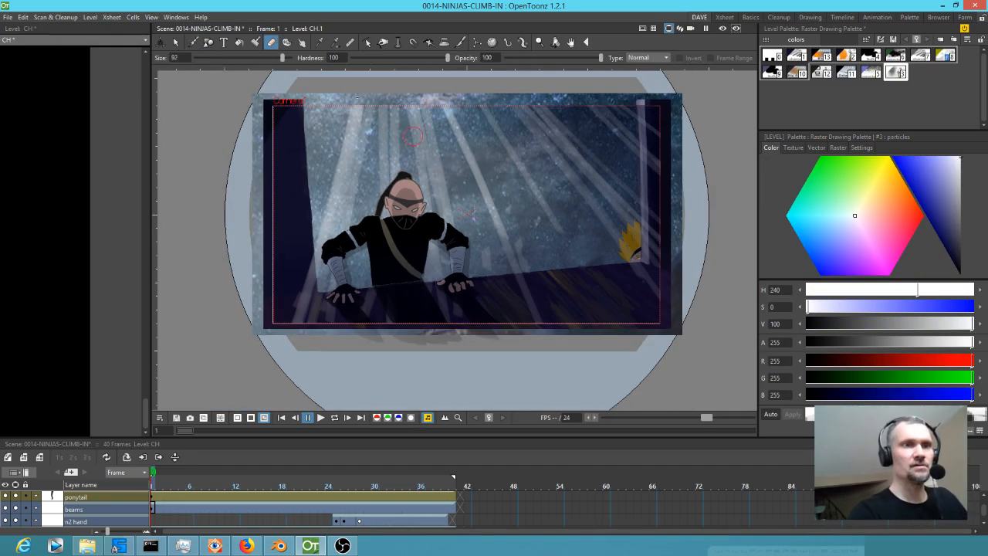
pyautogui.moveTo(363, 97)
pyautogui.mouseDown()
pyautogui.moveTo(315, 143)
pyautogui.moveTo(355, 129)
pyautogui.moveTo(330, 164)
pyautogui.moveTo(345, 174)
pyautogui.moveTo(480, 139)
pyautogui.moveTo(456, 159)
pyautogui.moveTo(469, 175)
pyautogui.moveTo(463, 189)
pyautogui.moveTo(301, 309)
pyautogui.moveTo(295, 319)
pyautogui.moveTo(322, 339)
pyautogui.mouseUp()
pyautogui.moveTo(420, 328)
pyautogui.mouseDown()
pyautogui.moveTo(510, 341)
pyautogui.moveTo(648, 288)
pyautogui.moveTo(689, 189)
pyautogui.moveTo(605, 188)
pyautogui.moveTo(614, 129)
pyautogui.moveTo(540, 121)
pyautogui.moveTo(487, 133)
pyautogui.mouseUp()
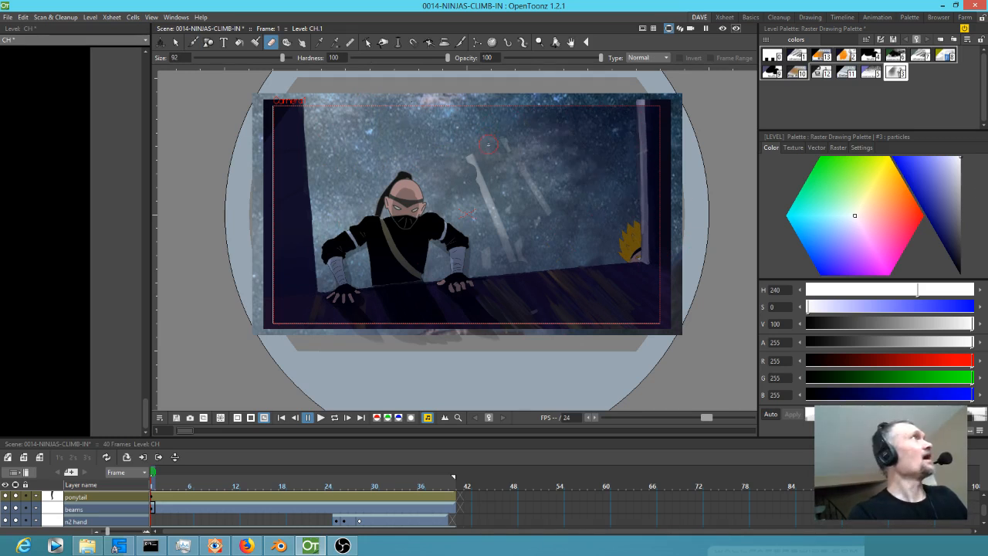
pyautogui.moveTo(532, 117); pyautogui.dragTo(439, 174)
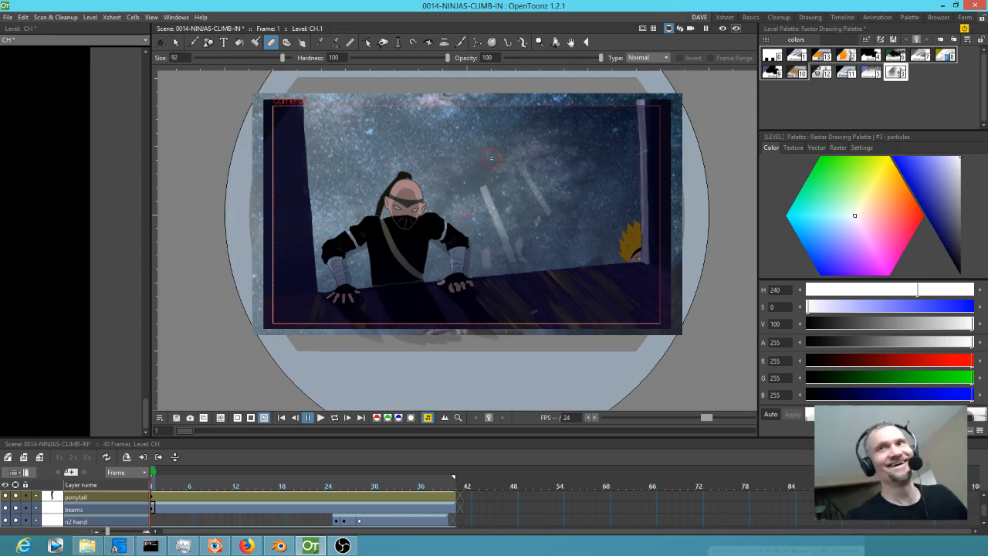
pyautogui.moveTo(485, 186)
pyautogui.mouseDown()
pyautogui.moveTo(489, 202)
pyautogui.moveTo(536, 194)
pyautogui.moveTo(514, 266)
pyautogui.mouseUp()
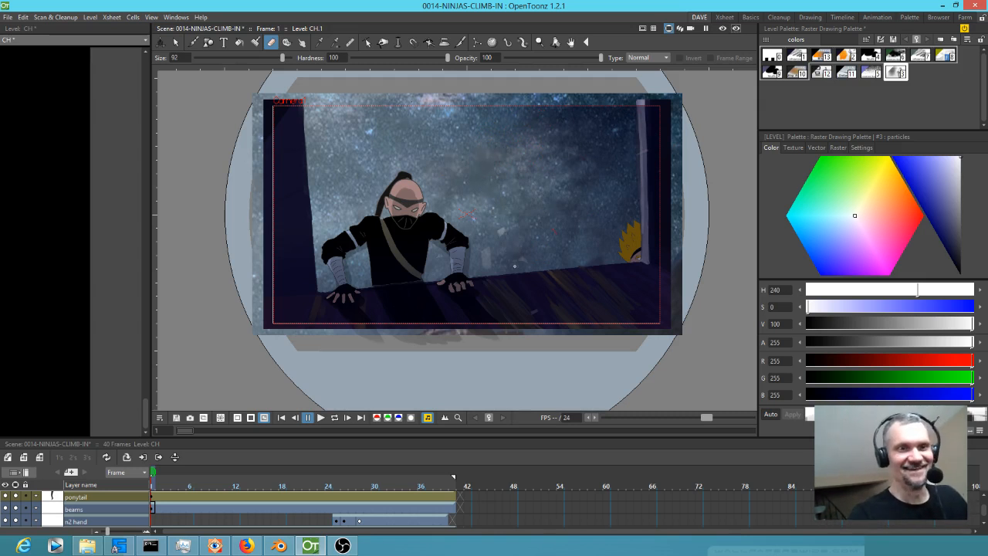
pyautogui.moveTo(530, 221); pyautogui.dragTo(447, 265)
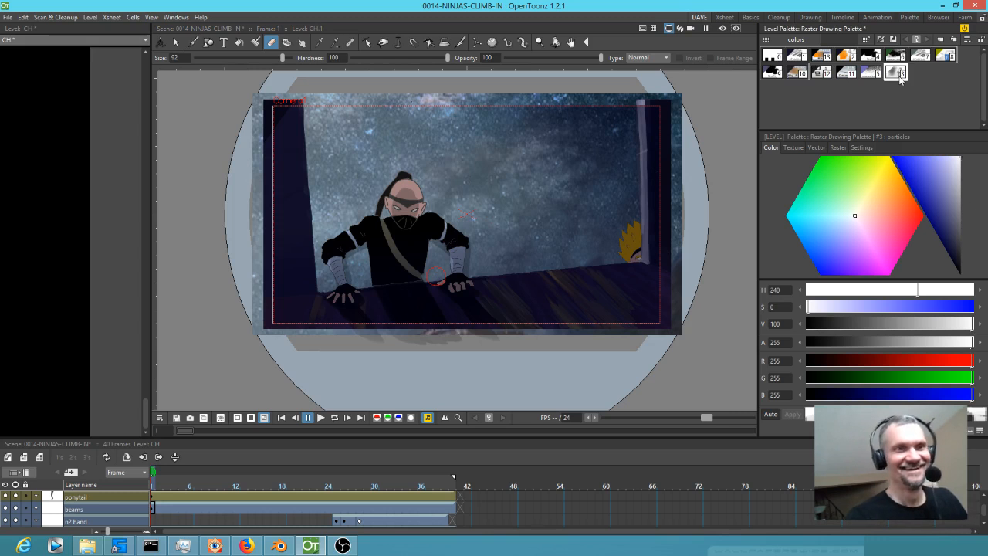
# Paint soft trial light beams across the window with the Brush, bringing its size to 0.34 and the color's alpha to 76.
pyautogui.press('b')
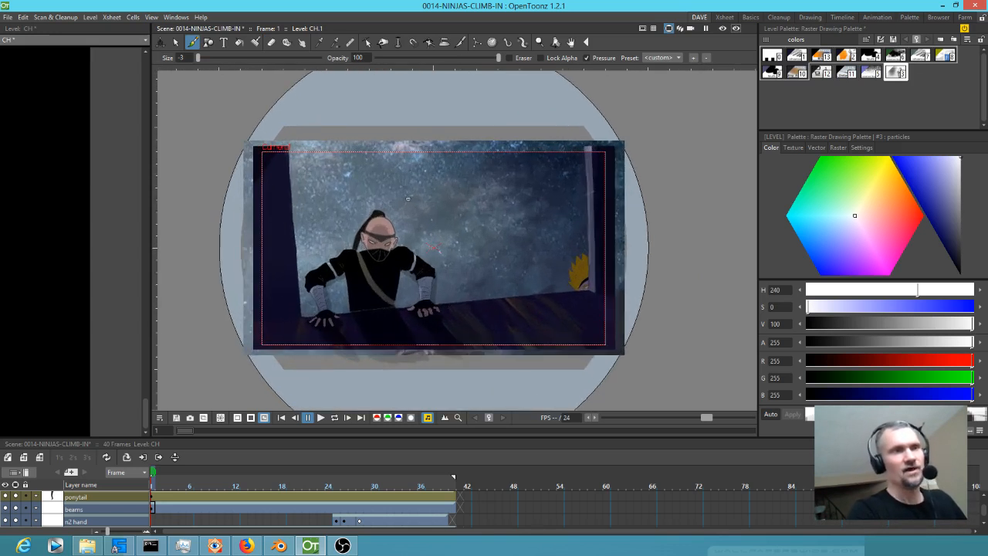
pyautogui.moveTo(198, 60); pyautogui.dragTo(301, 58)
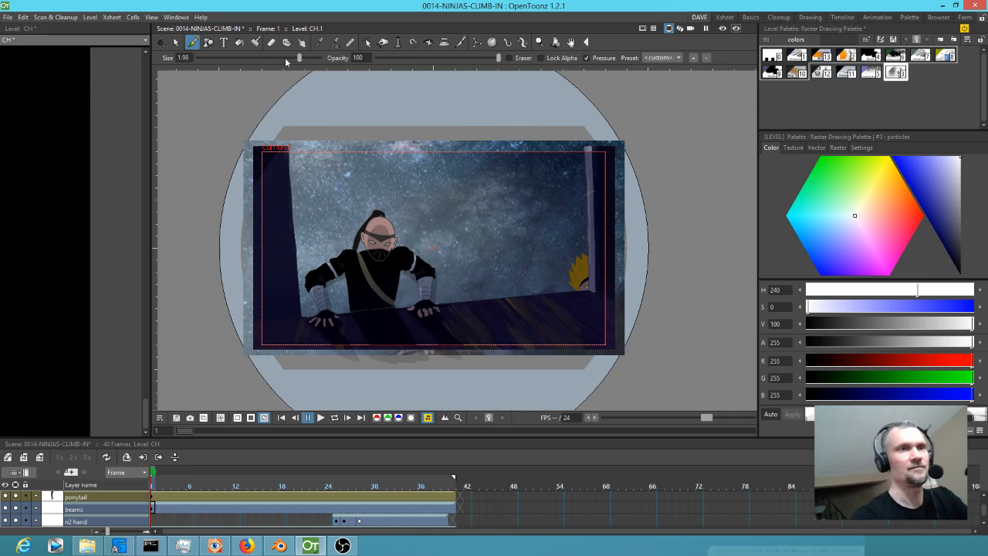
pyautogui.moveTo(298, 57); pyautogui.dragTo(276, 59)
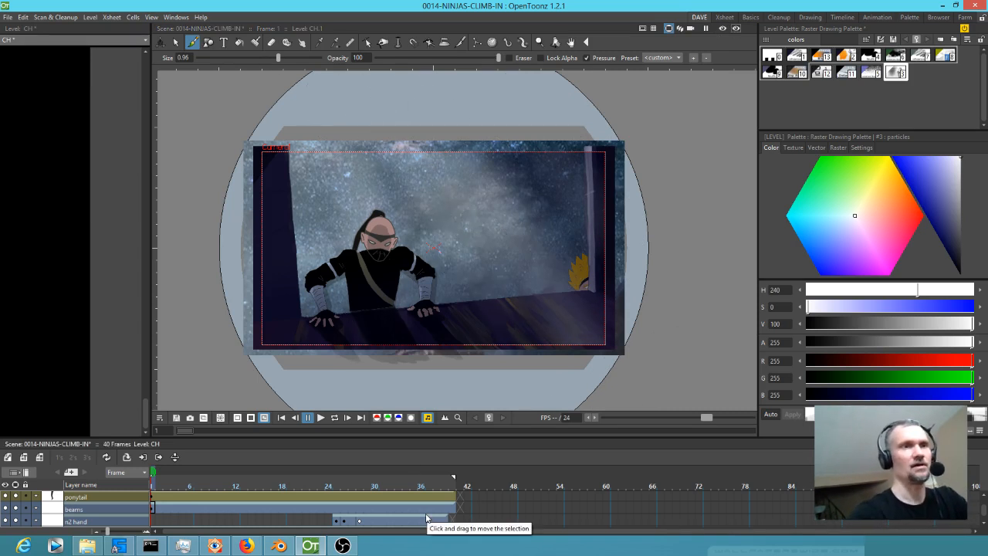
pyautogui.moveTo(277, 57); pyautogui.dragTo(244, 60)
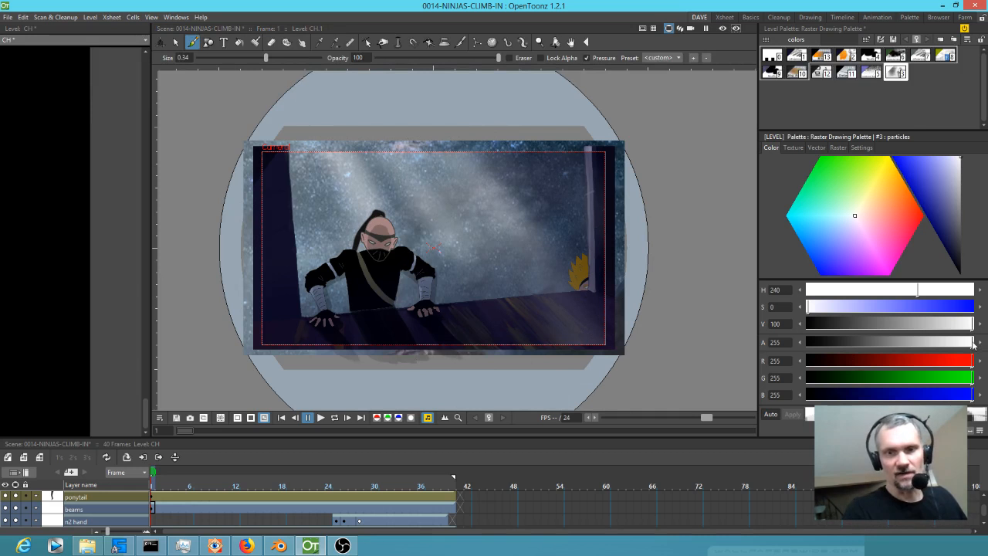
pyautogui.moveTo(972, 344); pyautogui.dragTo(855, 342)
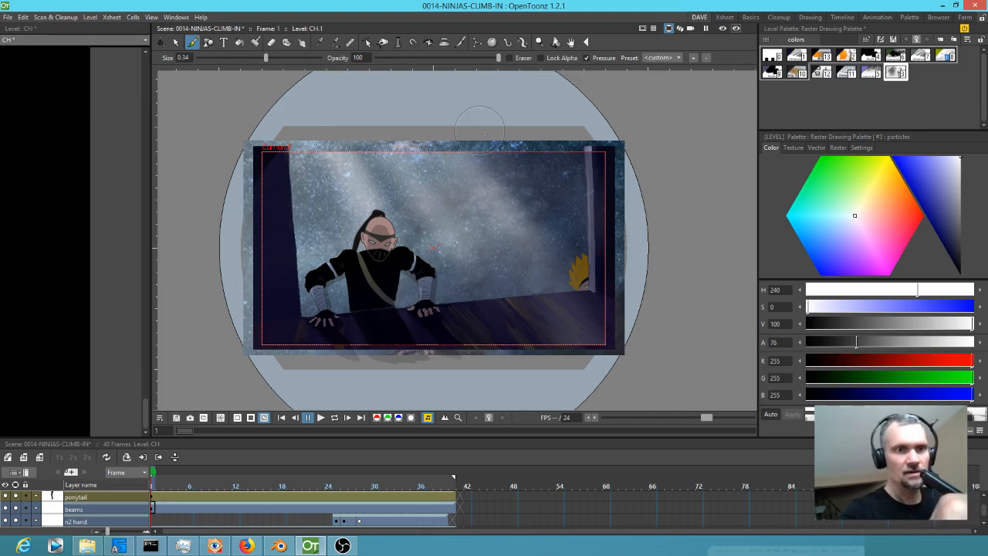
pyautogui.moveTo(493, 180); pyautogui.dragTo(597, 295)
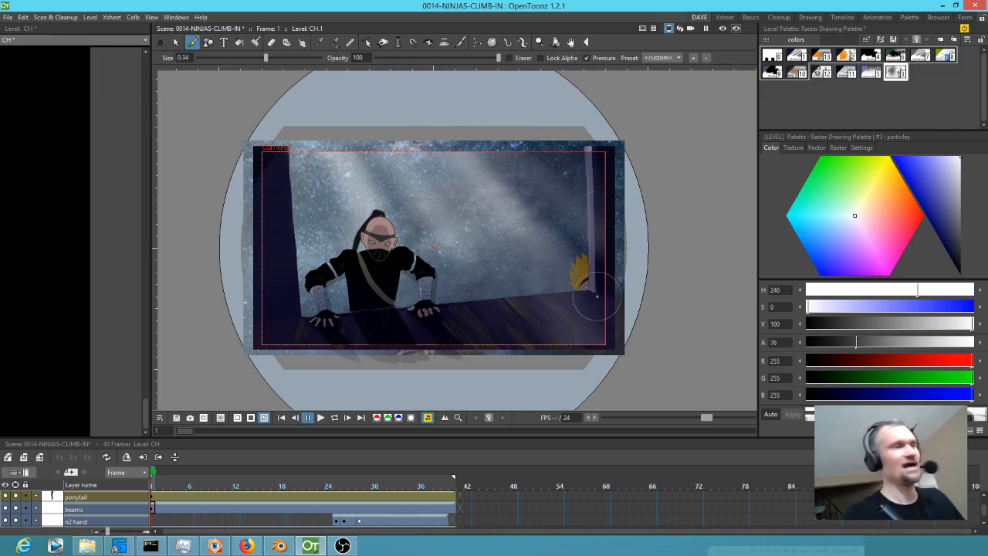
# Erase the trial light beams from the frame using the Eraser at size 100.
pyautogui.press('e')
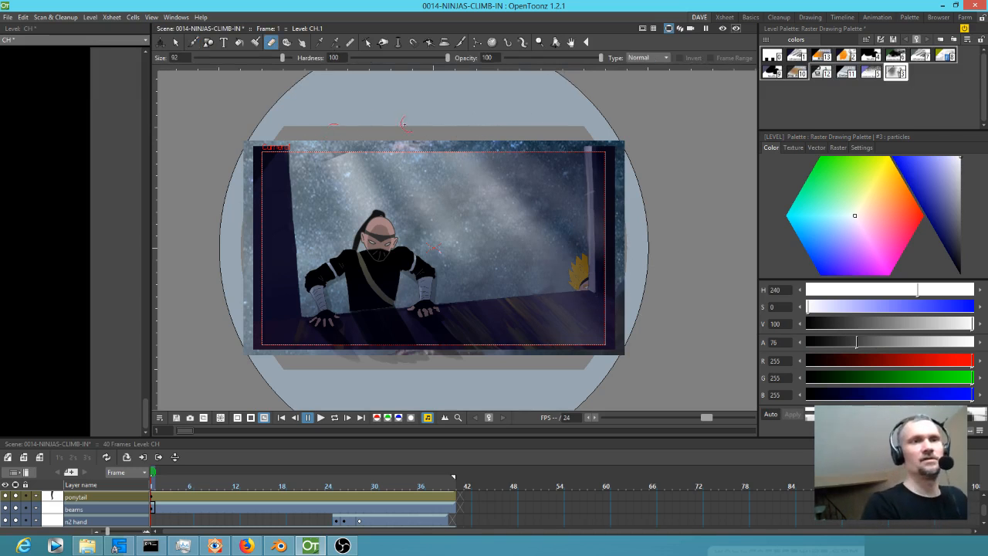
pyautogui.hotkey('ctrl', 'alt')
pyautogui.hotkey('ctrl', 'alt')
pyautogui.moveTo(484, 128)
pyautogui.mouseDown()
pyautogui.moveTo(327, 174)
pyautogui.moveTo(291, 217)
pyautogui.moveTo(355, 224)
pyautogui.moveTo(602, 208)
pyautogui.moveTo(478, 285)
pyautogui.moveTo(609, 273)
pyautogui.moveTo(586, 328)
pyautogui.moveTo(603, 341)
pyautogui.mouseUp()
pyautogui.moveTo(537, 256); pyautogui.dragTo(391, 287)
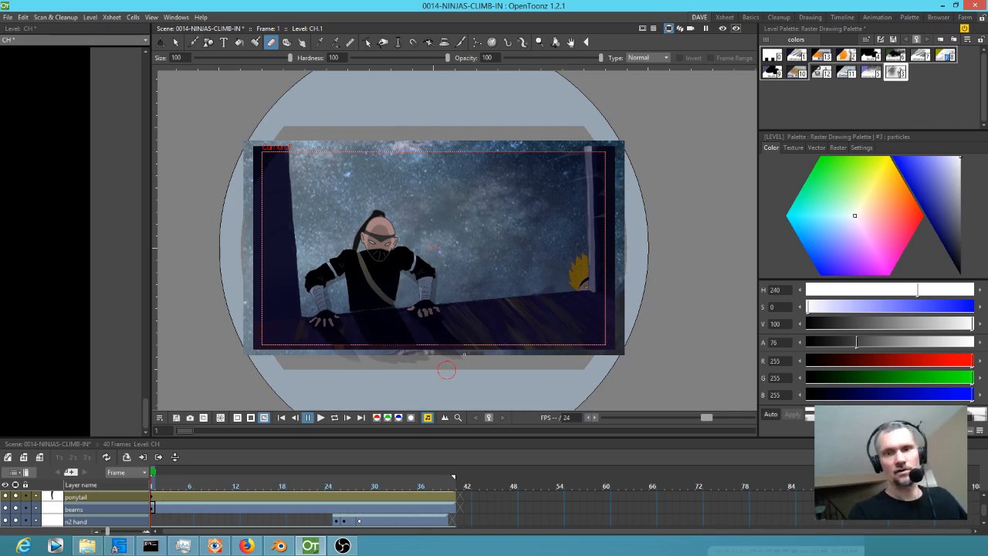
# Paint soft translucent light beams running diagonally down across the window frame and over the ninja with the Brush.
pyautogui.press('b')
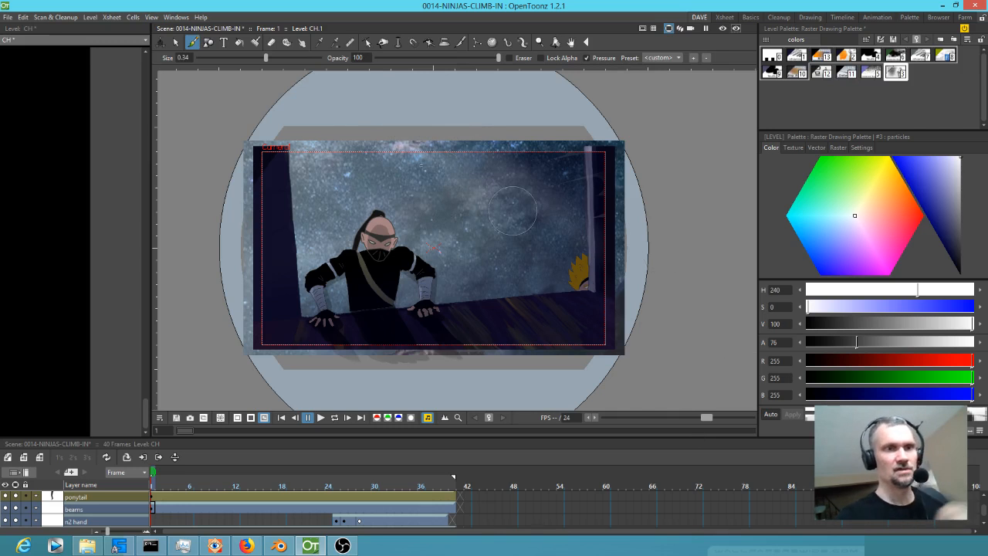
pyautogui.moveTo(338, 122); pyautogui.dragTo(482, 328)
pyautogui.moveTo(293, 118); pyautogui.dragTo(378, 332)
pyautogui.moveTo(266, 128); pyautogui.dragTo(332, 364)
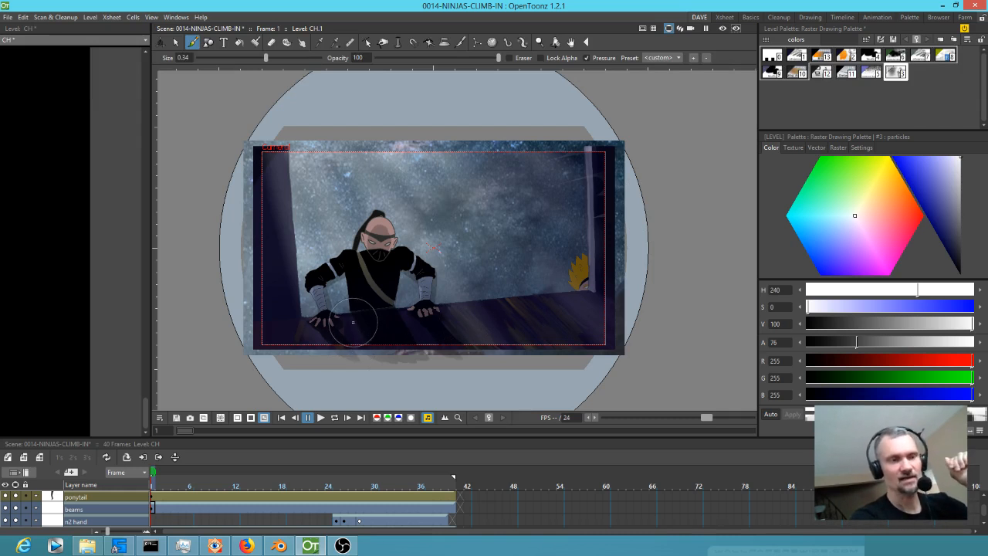
# Scrub through the shot to its end and extend the n2 hand layer's last drawing through frame 40.
pyautogui.moveTo(154, 487)
pyautogui.mouseDown()
pyautogui.moveTo(423, 515)
pyautogui.moveTo(149, 485)
pyautogui.mouseUp()
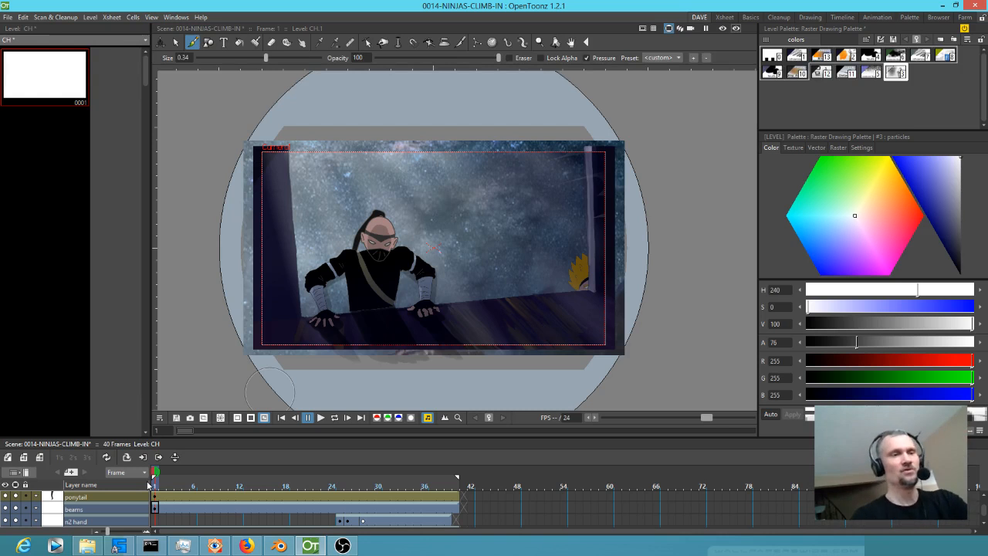
pyautogui.moveTo(158, 483)
pyautogui.mouseDown()
pyautogui.moveTo(460, 481)
pyautogui.moveTo(440, 484)
pyautogui.mouseUp()
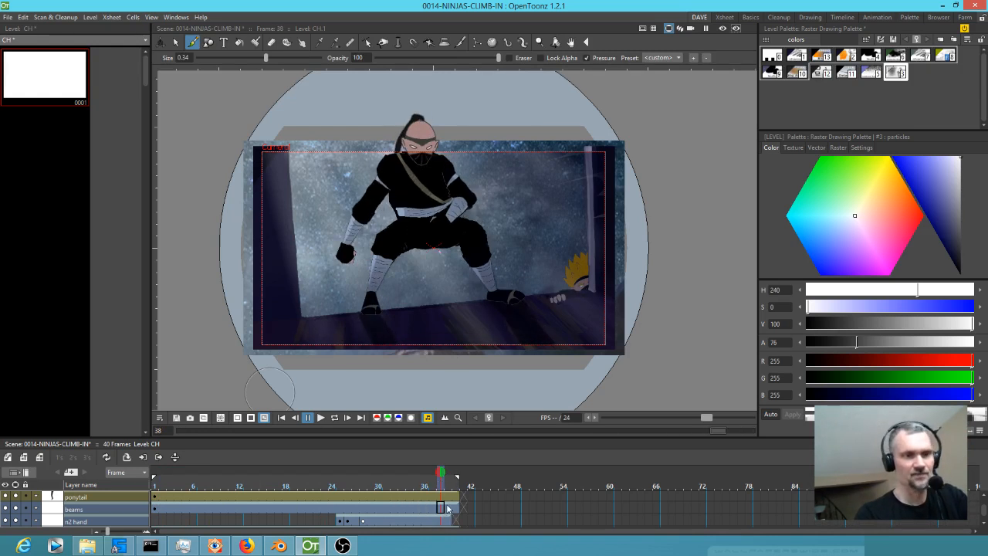
pyautogui.moveTo(444, 492)
pyautogui.mouseDown()
pyautogui.moveTo(456, 486)
pyautogui.moveTo(452, 524)
pyautogui.mouseUp()
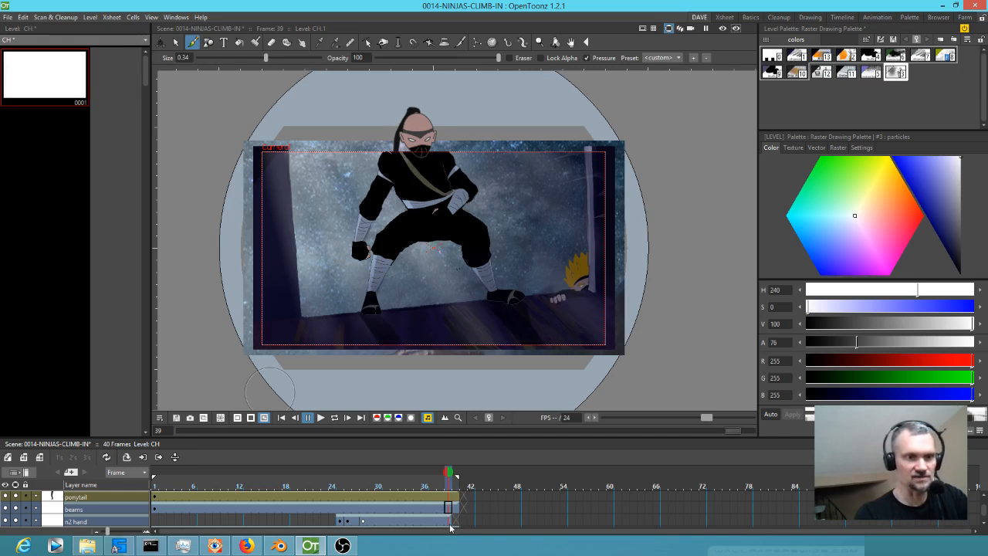
pyautogui.click(449, 524)
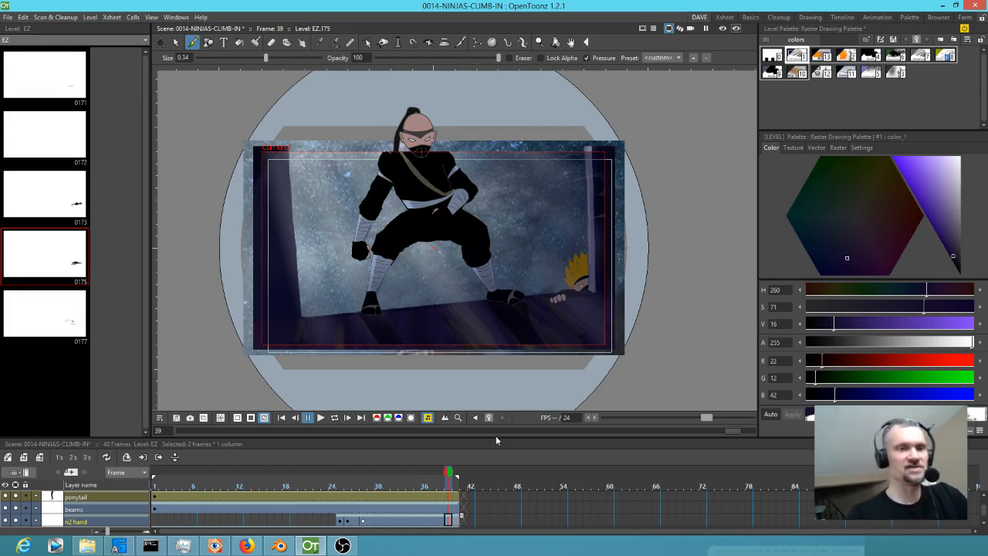
pyautogui.moveTo(513, 434)
pyautogui.mouseDown()
pyautogui.moveTo(518, 421)
pyautogui.moveTo(513, 428)
pyautogui.mouseUp()
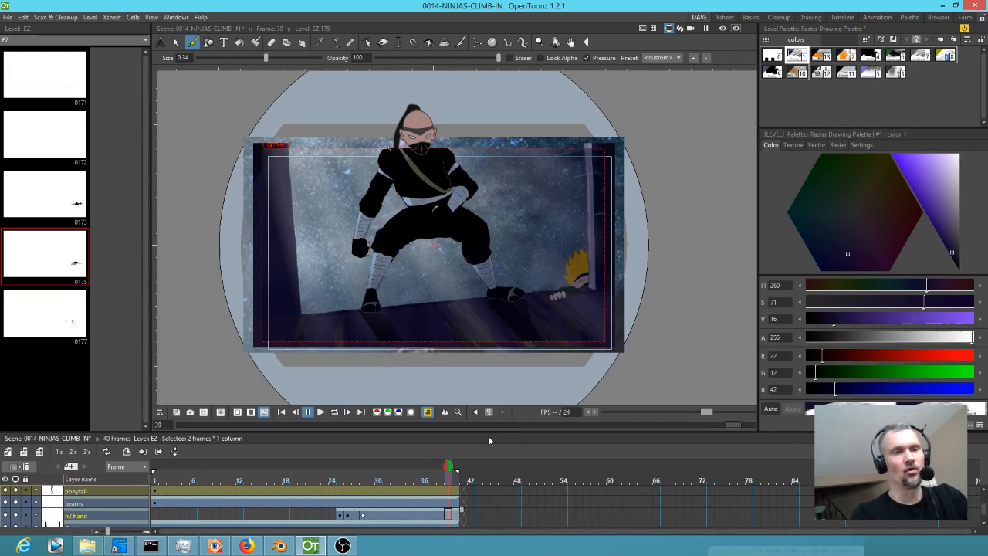
# Check the layers in the Xsheet room, then return to the DAVE room and switch the viewer to Camera View.
pyautogui.click(724, 18)
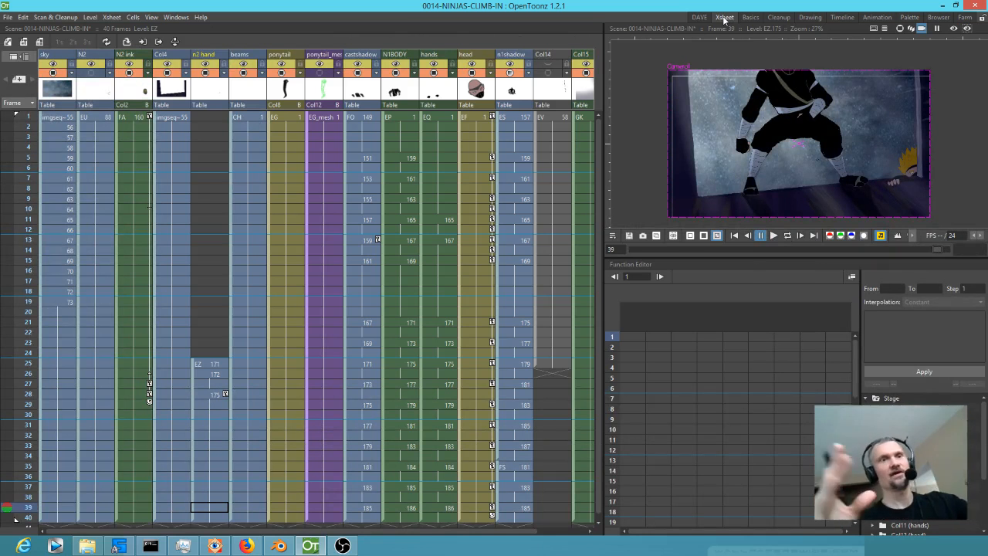
pyautogui.click(700, 19)
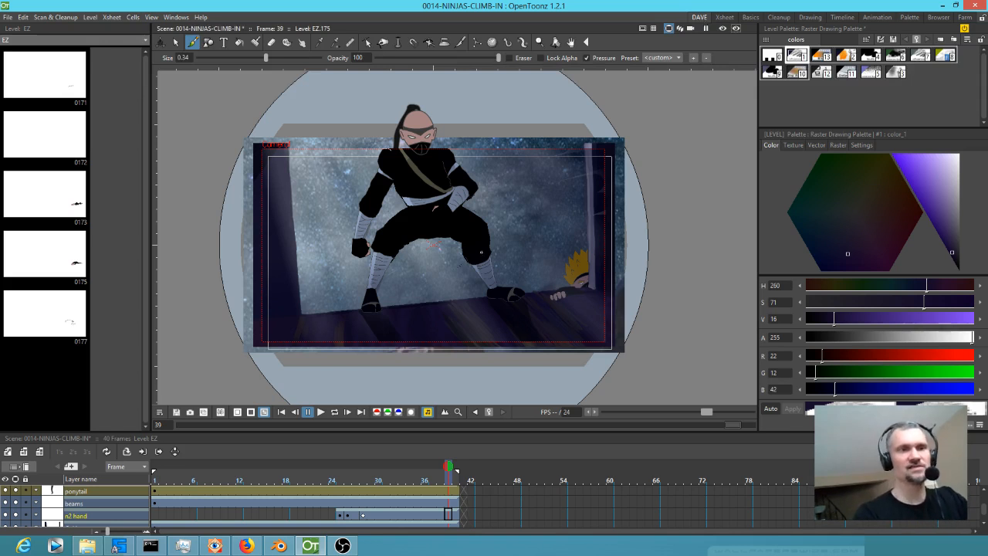
pyautogui.click(691, 29)
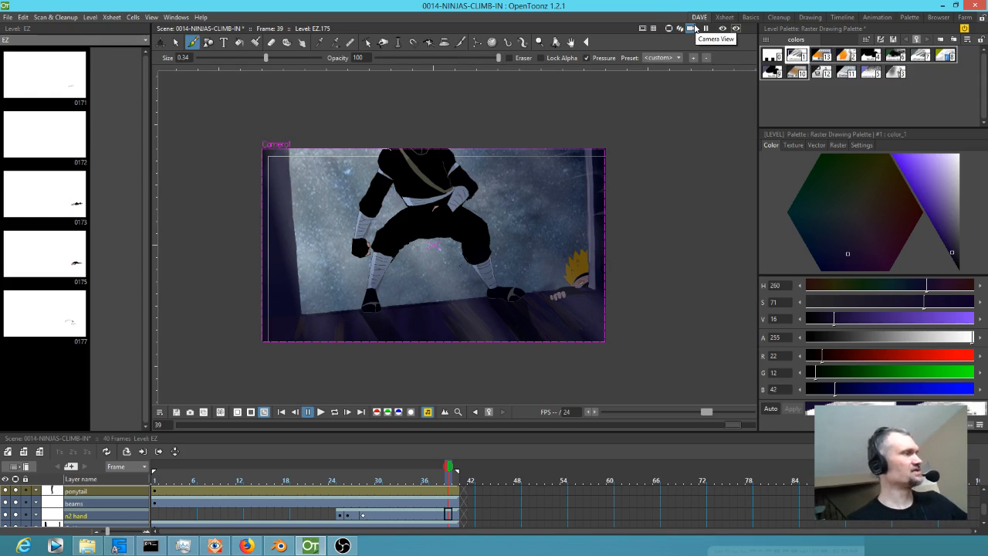
# Render the scene to 0014-NINJAS-CLIMB-IN.mp4 and locate it with mjpeg.bat in the ANIME\render folder in File Explorer.
pyautogui.hotkey('ctrl', 'shift', 'r')
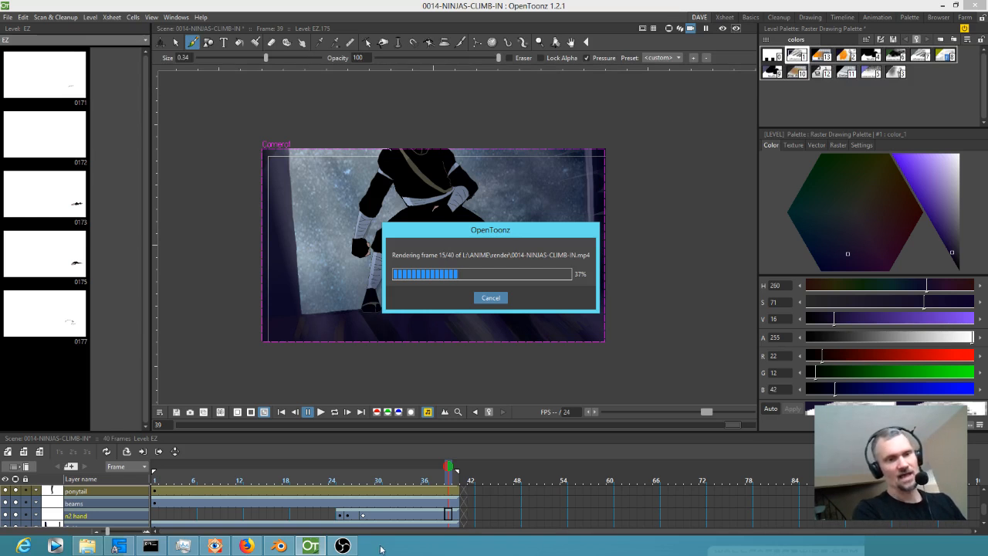
pyautogui.moveTo(283, 546)
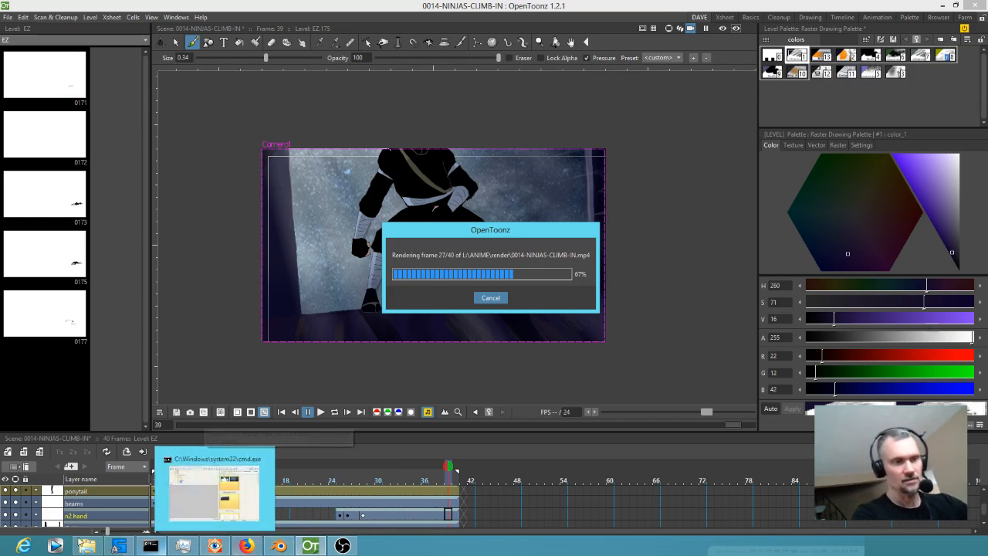
pyautogui.moveTo(120, 523)
pyautogui.moveTo(89, 546)
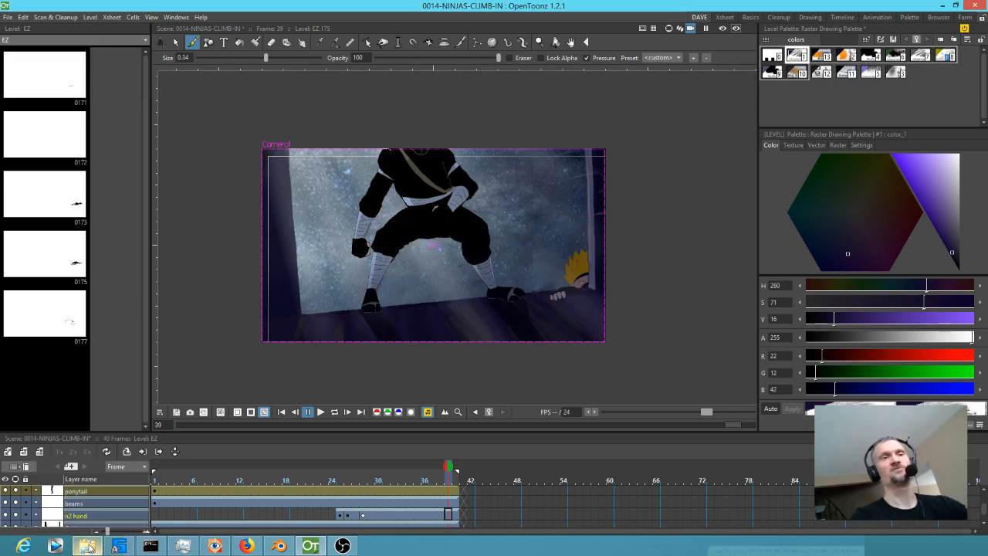
pyautogui.click(88, 545)
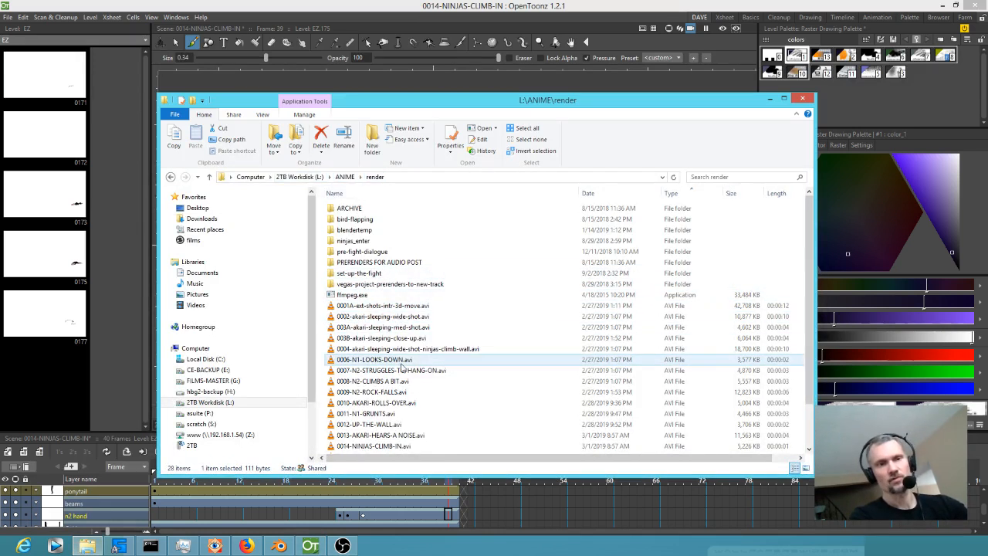
pyautogui.scroll(-2, 426, 286)
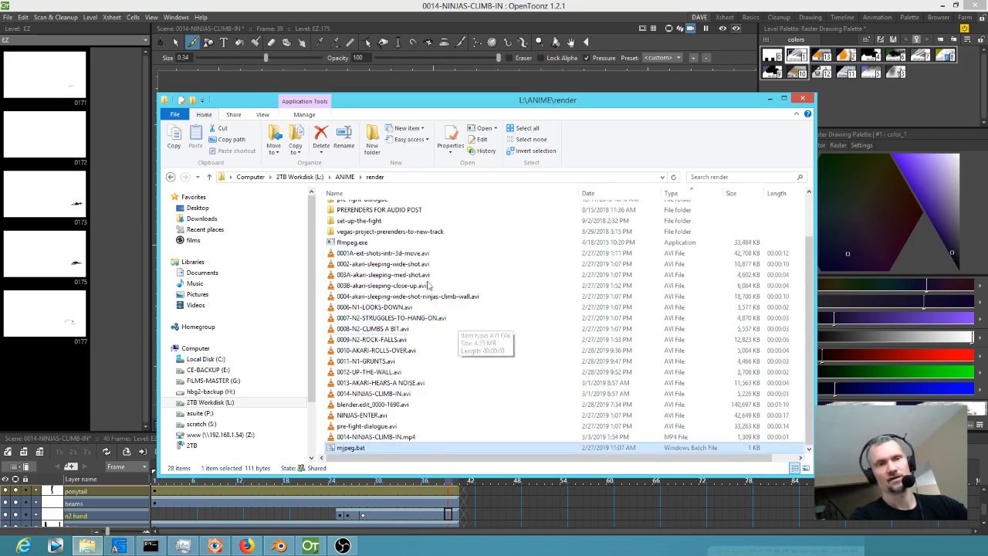
# Open mjpeg.bat for editing to examine its ffmpeg conversion commands, close it unchanged, and point out ffmpeg.exe in the render folder.
pyautogui.rightClick(351, 449)
pyautogui.click(378, 272)
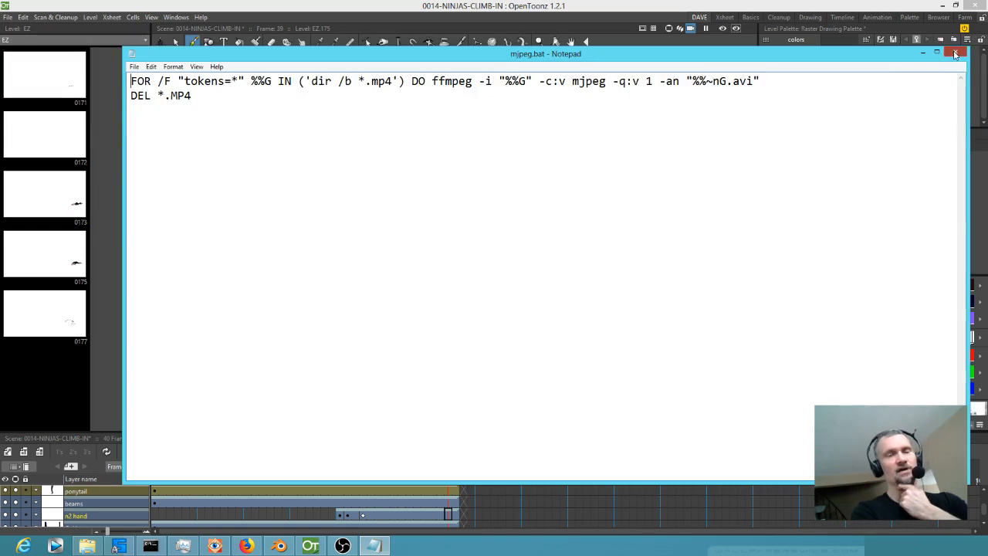
pyautogui.click(954, 53)
pyautogui.click(363, 244)
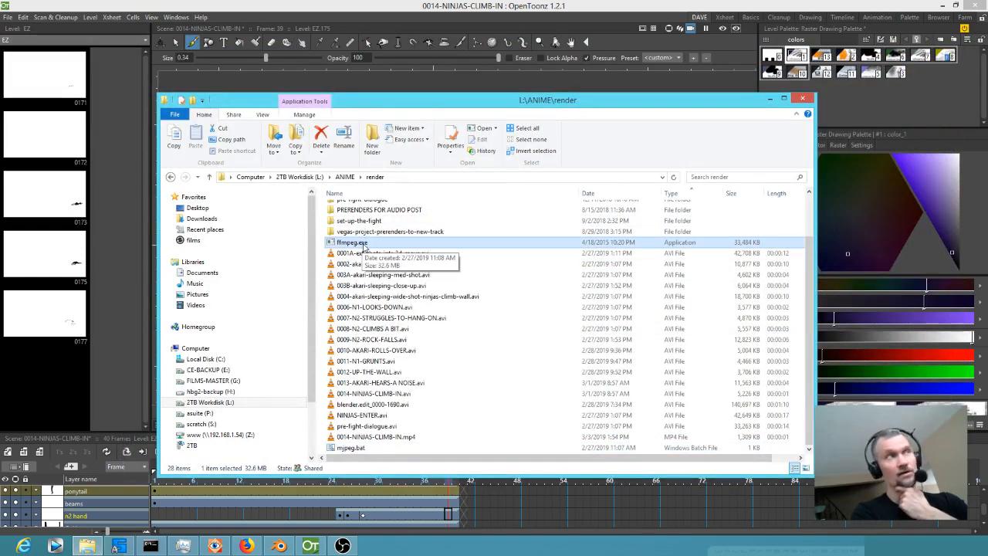
# Run mjpeg.bat to convert 0014-NINJAS-CLIMB-IN.mp4 to MJPEG AVI, overwriting the existing 0014-NINJAS-CLIMB-IN.avi.
pyautogui.click(357, 450)
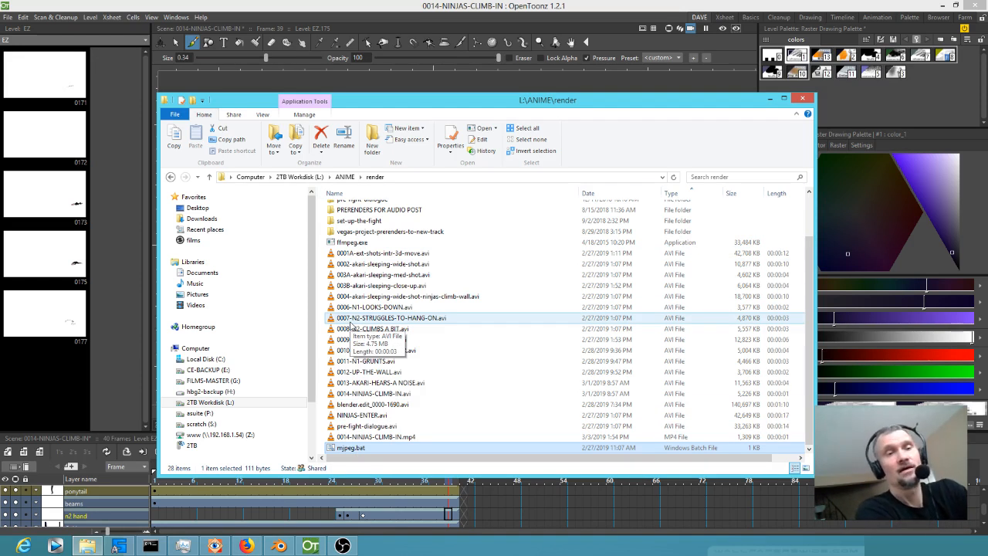
pyautogui.doubleClick(351, 448)
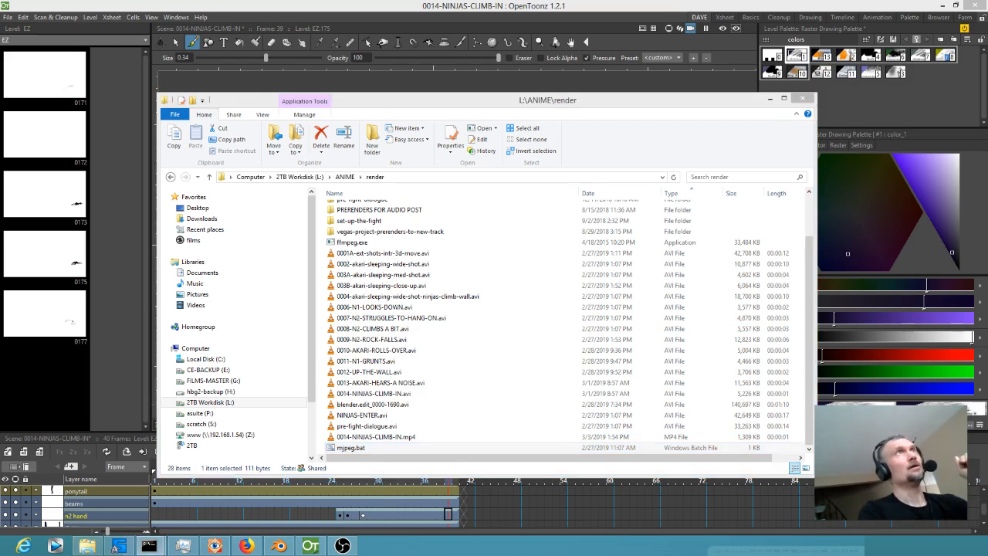
pyautogui.moveTo(540, 112); pyautogui.dragTo(551, 199)
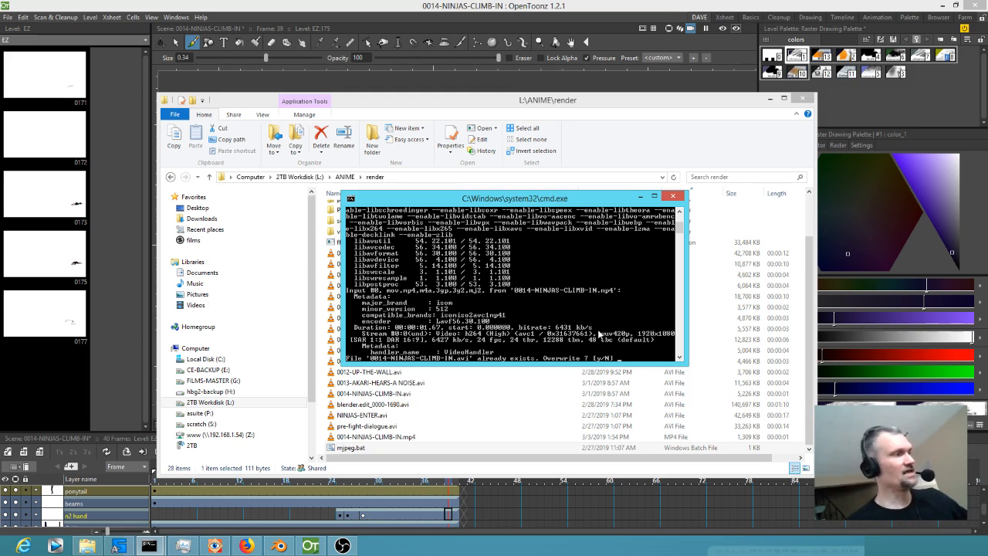
pyautogui.press('Return')
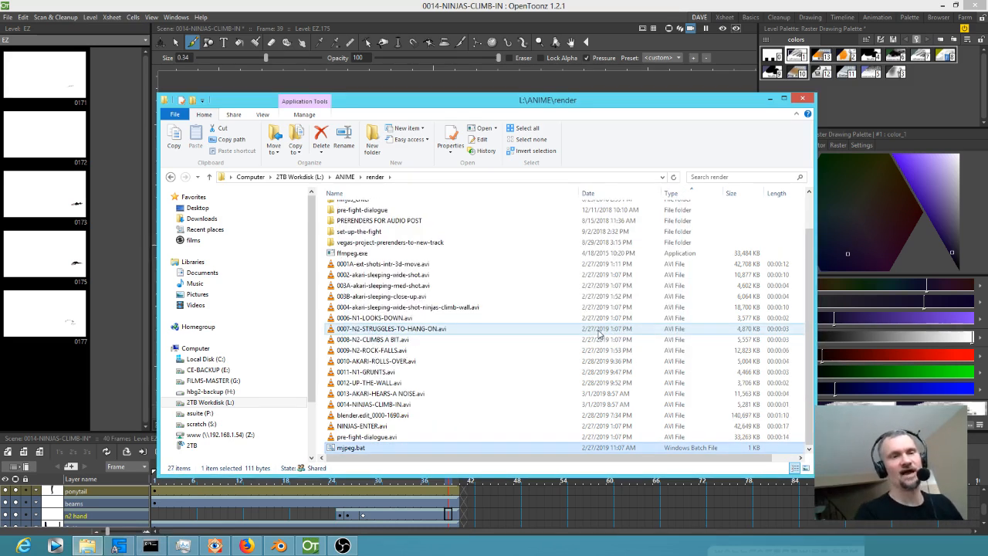
# Switch to Blender and scrub the sequencer over the last strips, around the end of 0013-AKARI-HEARS-A-NOISE.
pyautogui.click(279, 546)
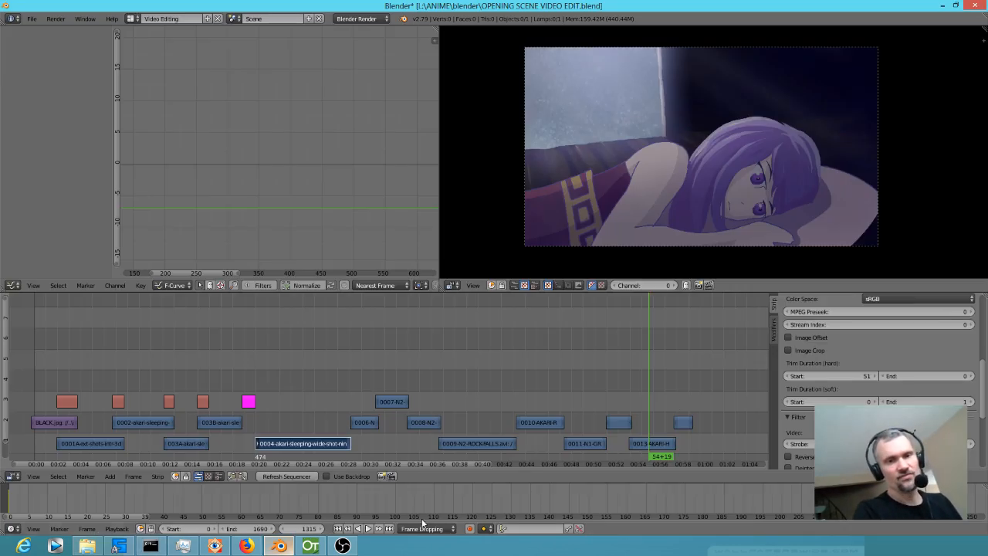
pyautogui.click(680, 382)
pyautogui.scroll(3, 699, 376)
pyautogui.moveTo(697, 375); pyautogui.dragTo(447, 364)
pyautogui.moveTo(554, 365); pyautogui.dragTo(591, 365)
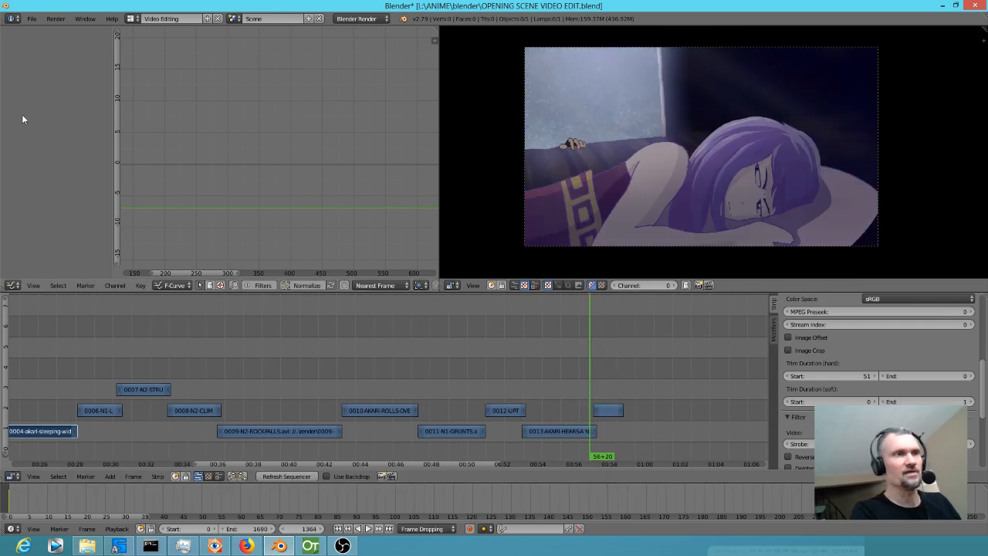
# Reopen OPENING SCENE VIDEO EDIT.blend from the recent files so the sequence uses the new render.
pyautogui.click(29, 19)
pyautogui.moveTo(58, 52)
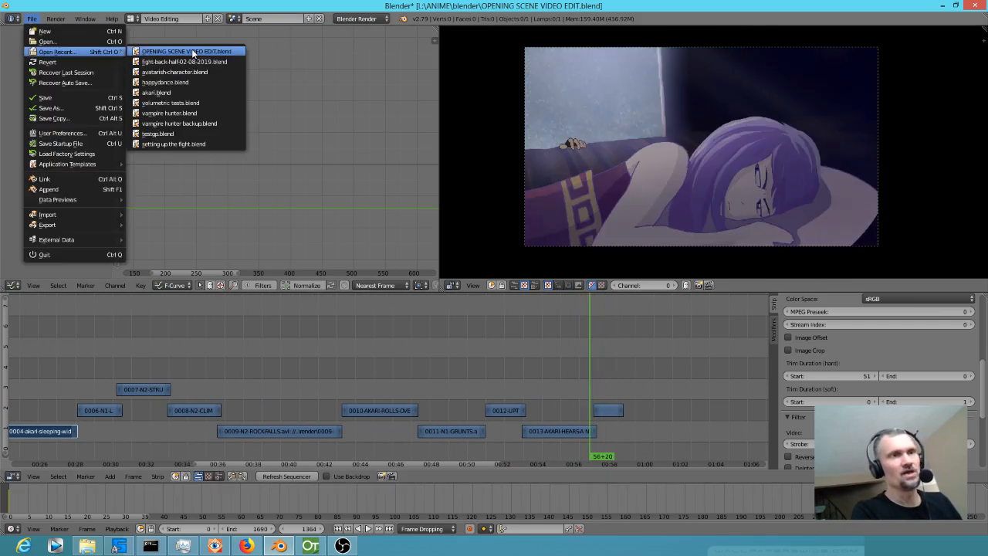
pyautogui.click(193, 53)
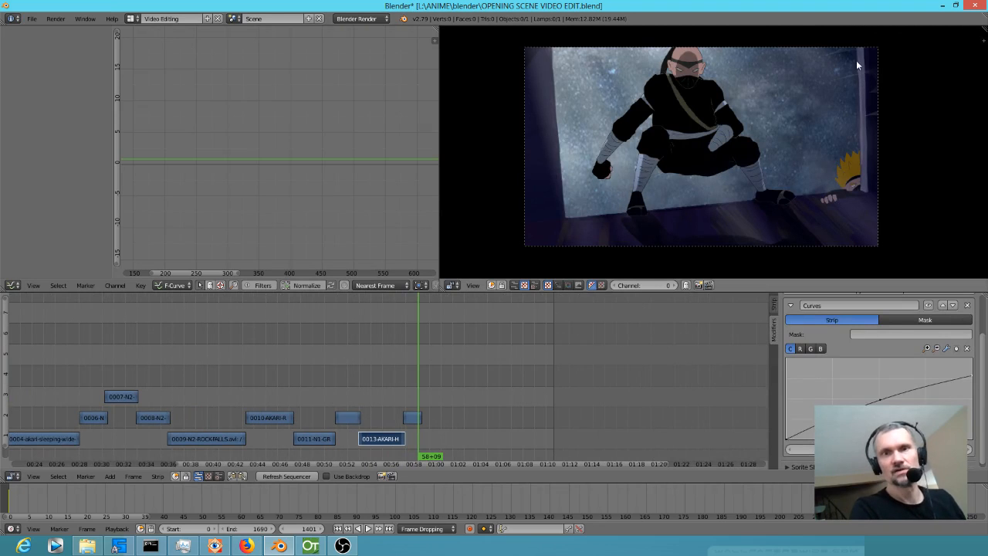
# Play the edit from the rock-falls strip, replay it from an earlier shot to the end, and scrub back to the 0013 strip.
pyautogui.moveTo(392, 353); pyautogui.dragTo(192, 348)
pyautogui.moveTo(328, 355); pyautogui.dragTo(377, 345)
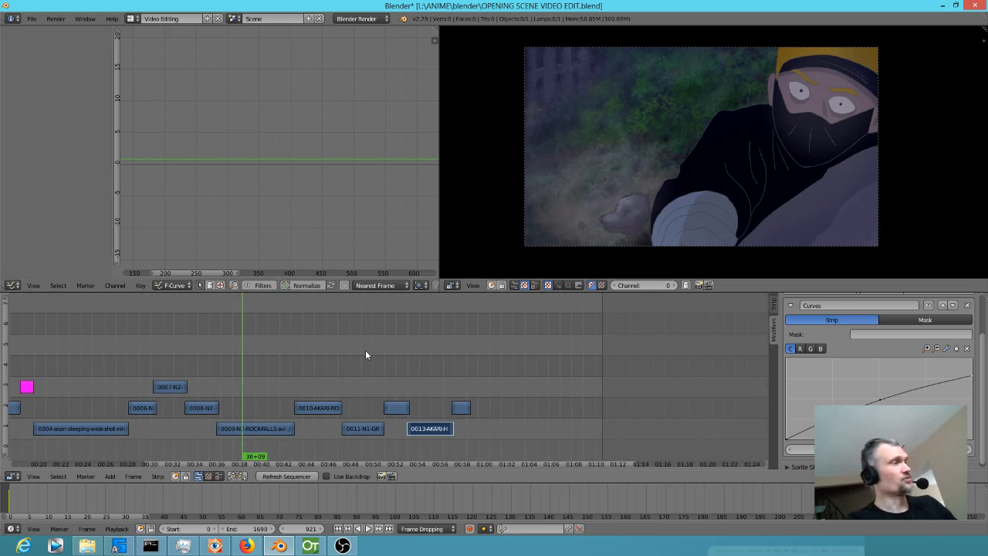
pyautogui.hotkey('alt', 'a')
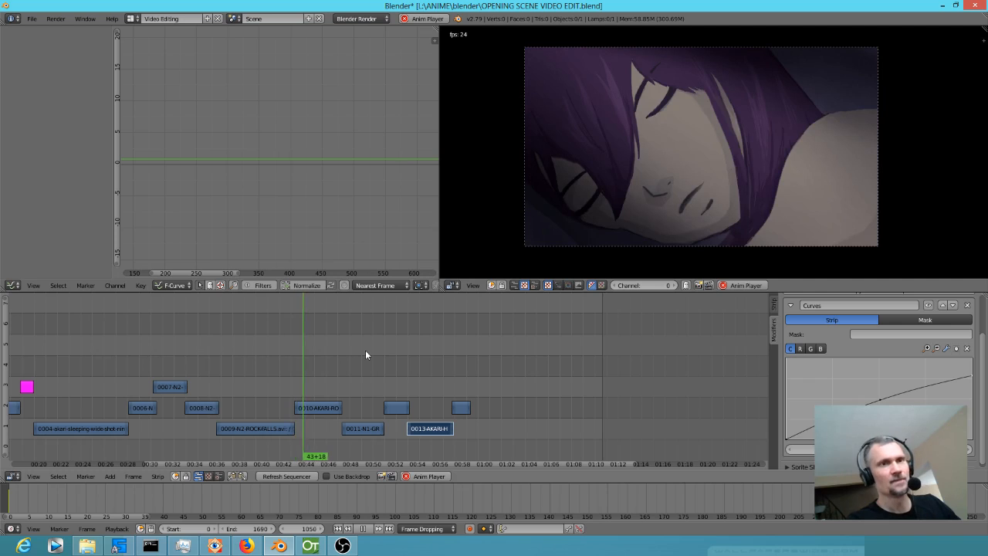
pyautogui.moveTo(366, 379); pyautogui.dragTo(457, 368)
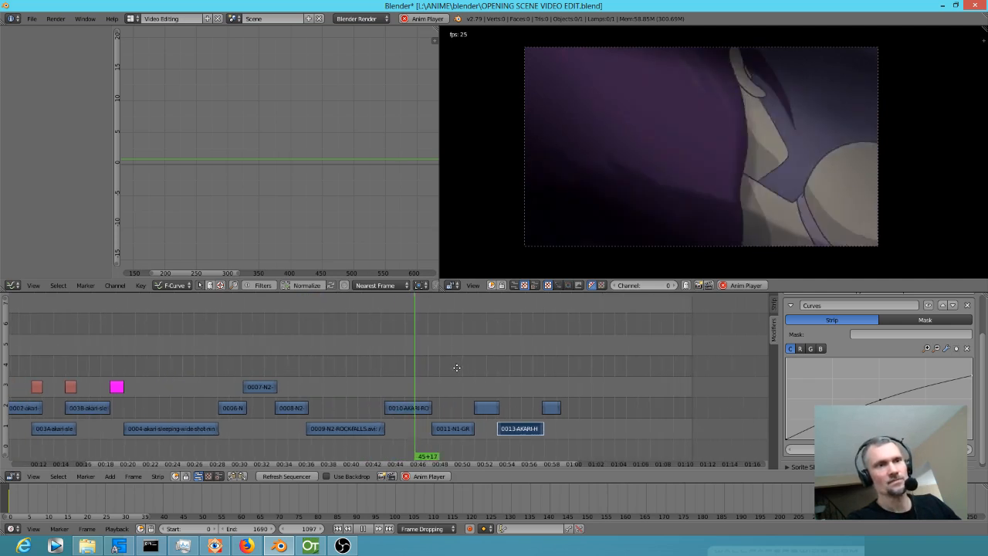
pyautogui.click(98, 352)
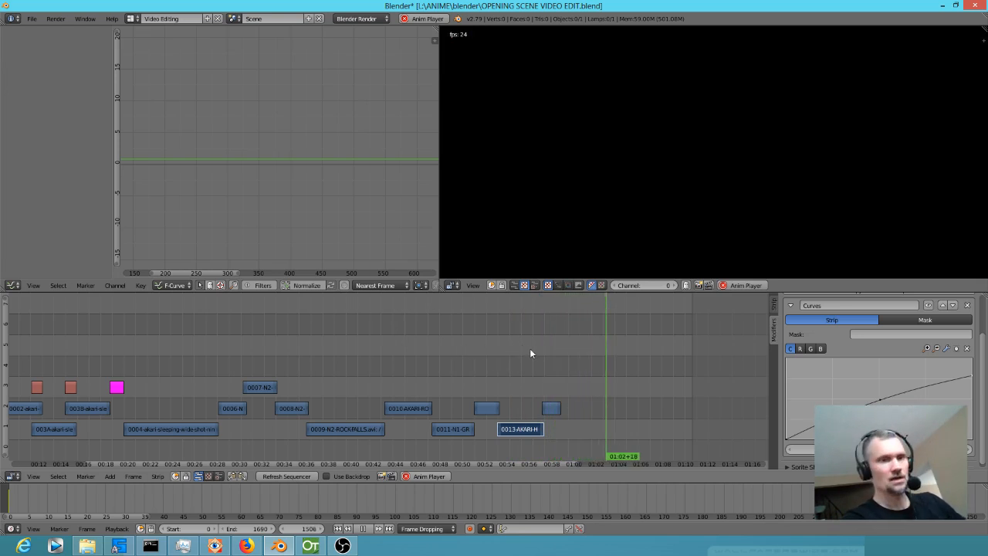
pyautogui.hotkey('alt', 'a')
pyautogui.moveTo(565, 361); pyautogui.dragTo(528, 358)
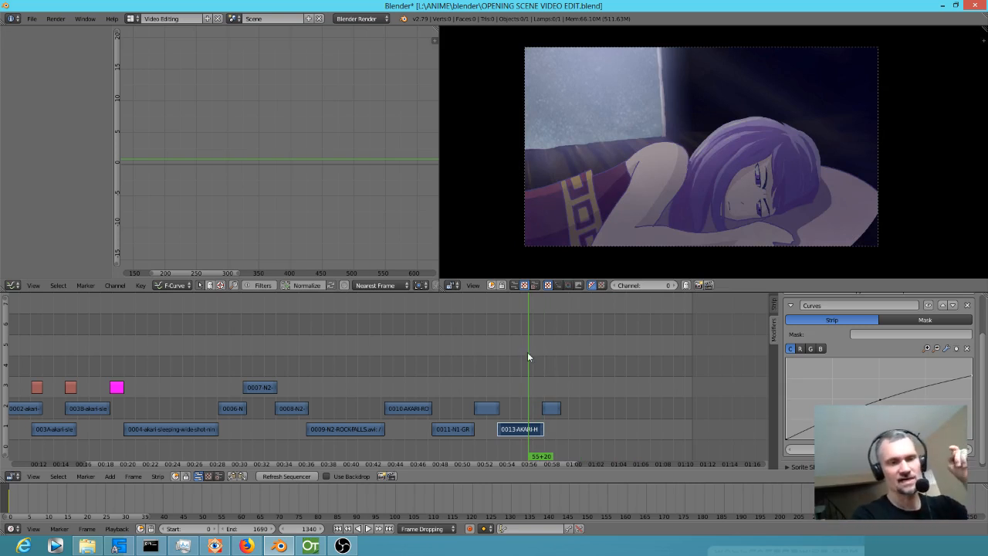
# Switch to OpenToonz, inspect the climb-in shot at frame 40, and save the scene and all its levels.
pyautogui.click(312, 547)
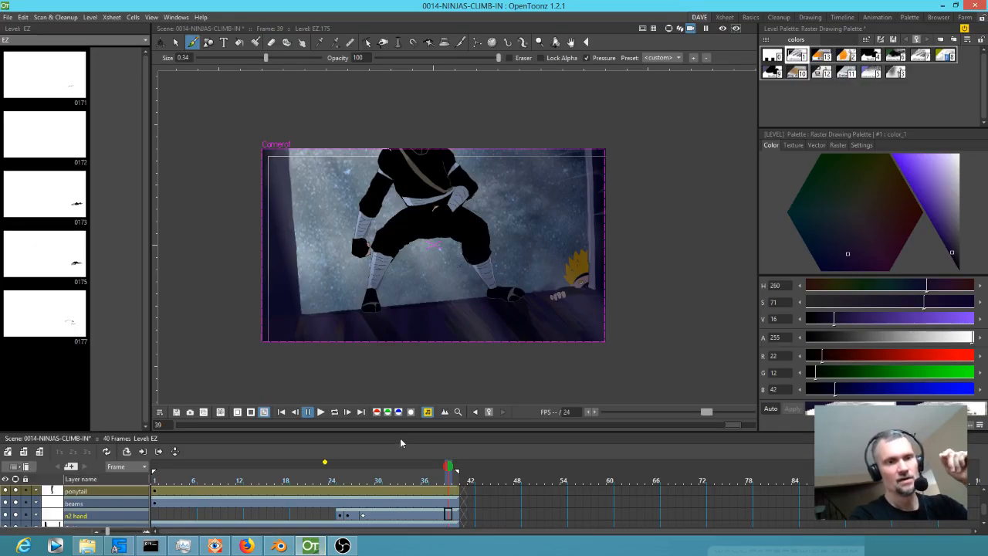
pyautogui.moveTo(450, 479)
pyautogui.mouseDown()
pyautogui.moveTo(389, 479)
pyautogui.moveTo(457, 482)
pyautogui.mouseUp()
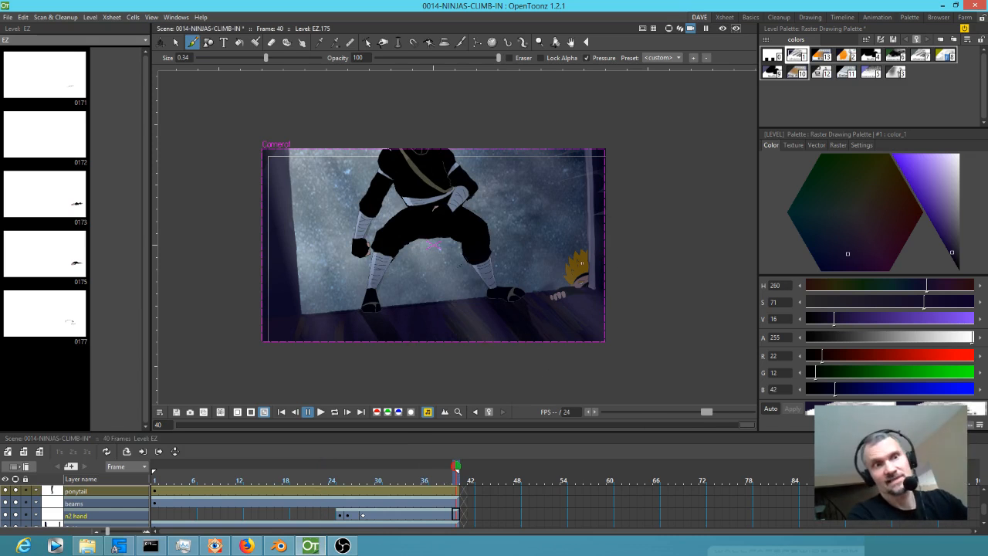
pyautogui.scroll(3, 581, 239)
pyautogui.scroll(-2, 579, 239)
pyautogui.moveTo(578, 239); pyautogui.dragTo(619, 225)
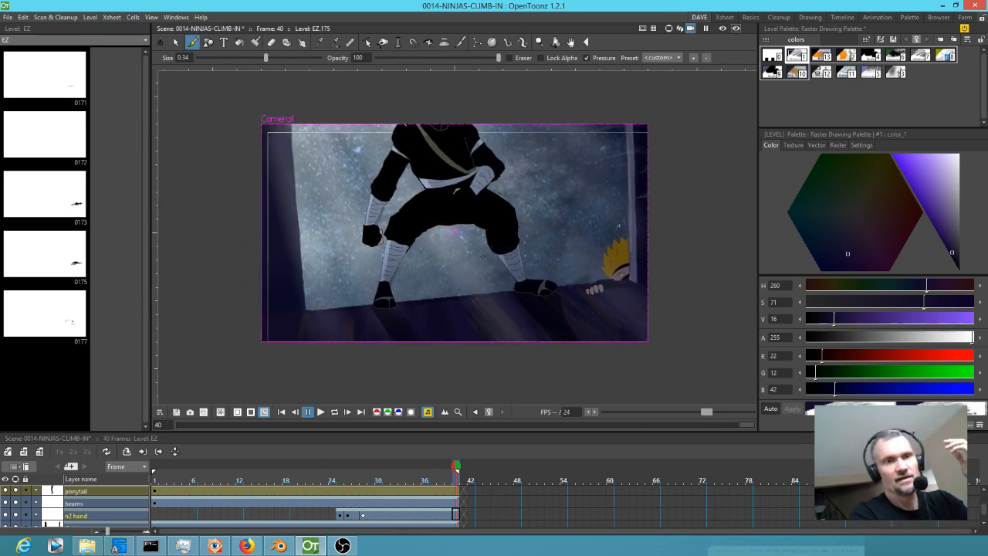
pyautogui.scroll(1, 619, 225)
pyautogui.click(8, 17)
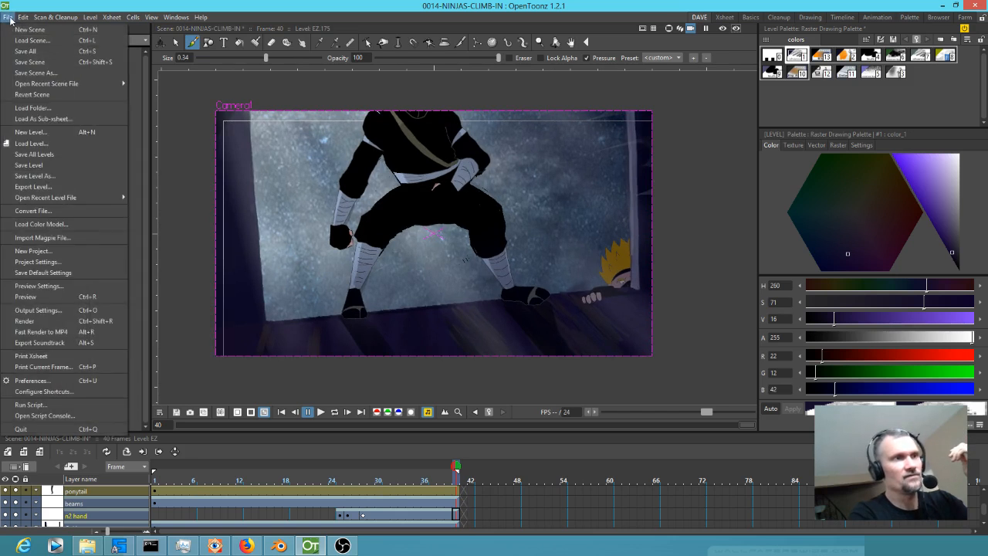
pyautogui.click(27, 50)
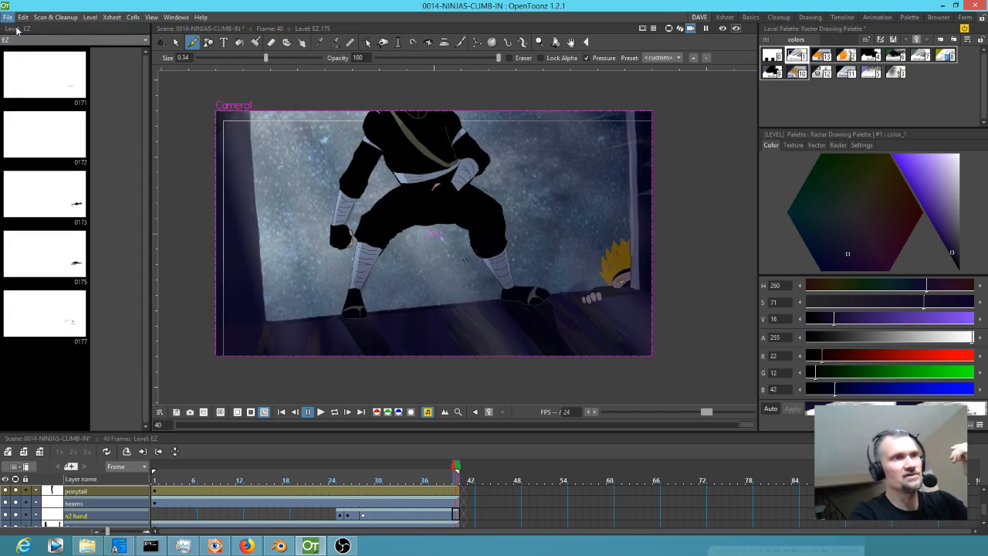
# Browse the valsanime project's scenes folder and load 003B-akari-sleeping-close-up.tnz, dismissing the warning.
pyautogui.click(8, 18)
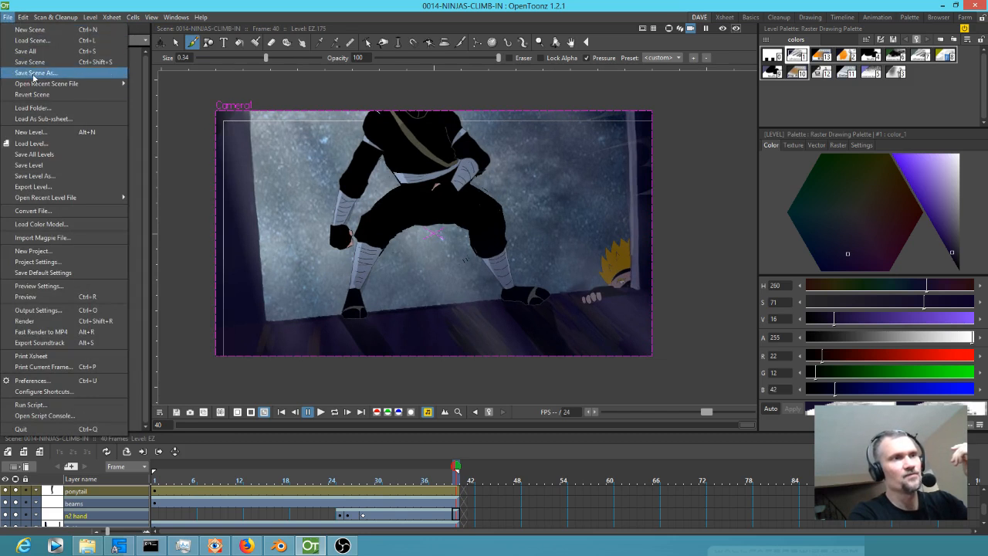
pyautogui.moveTo(32, 84)
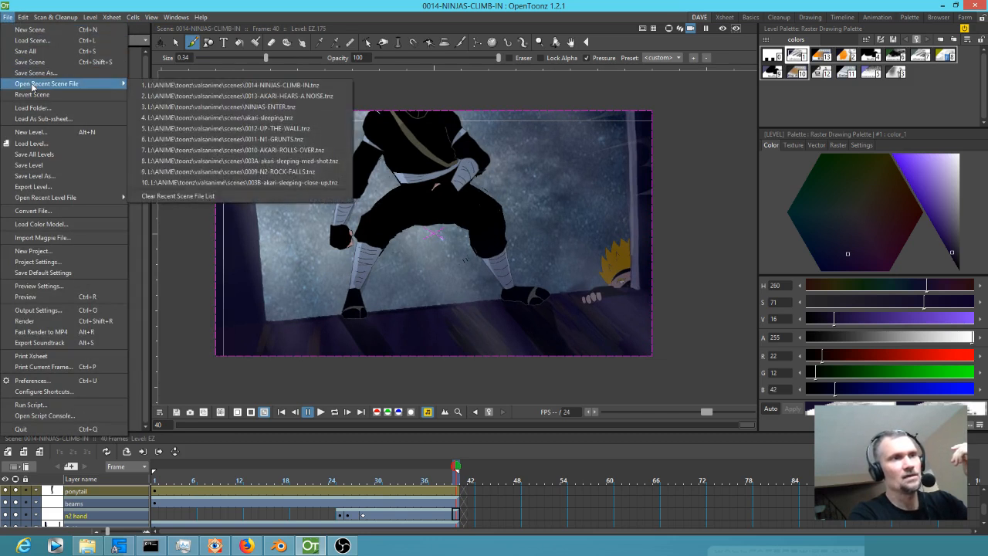
pyautogui.click(31, 41)
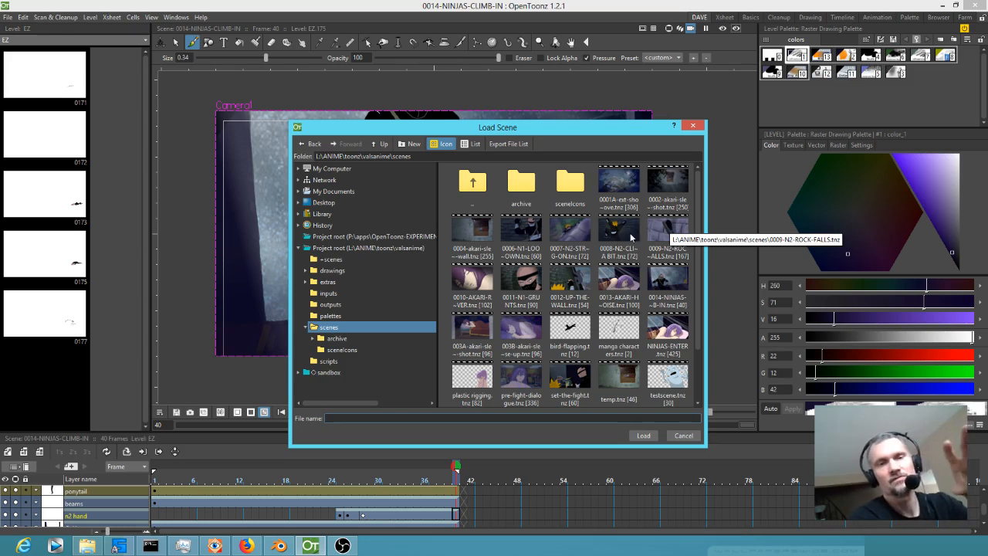
pyautogui.moveTo(280, 546)
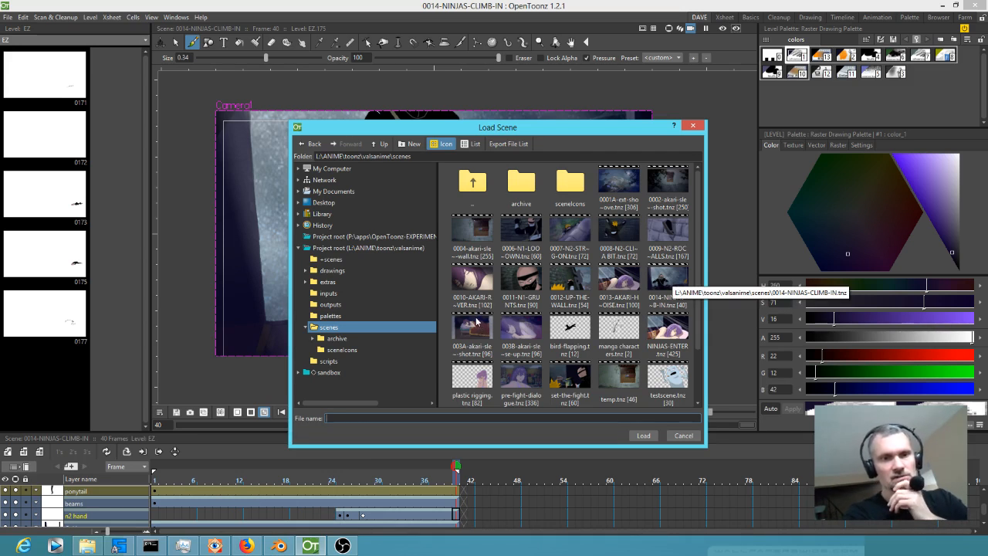
pyautogui.click(664, 331)
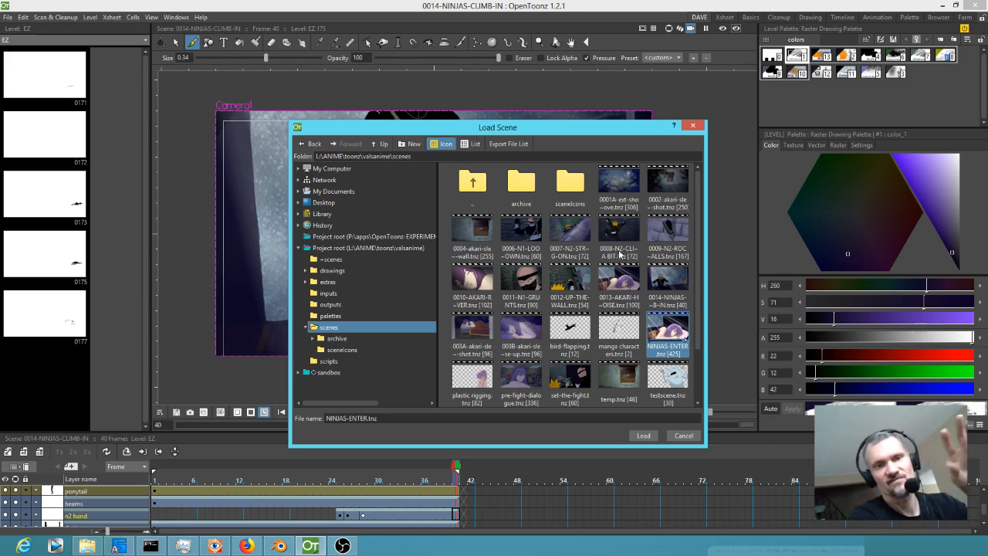
pyautogui.scroll(-1, 701, 344)
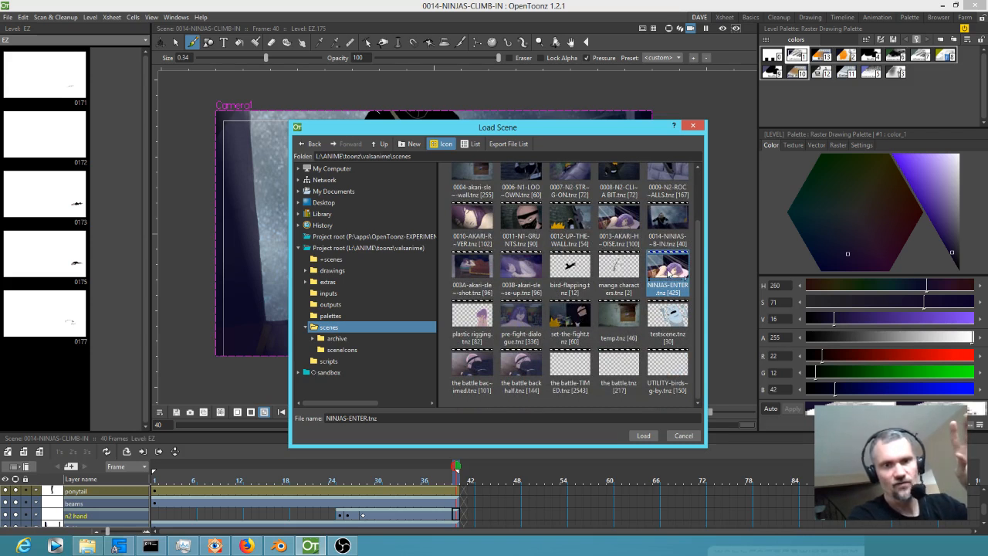
pyautogui.click(522, 316)
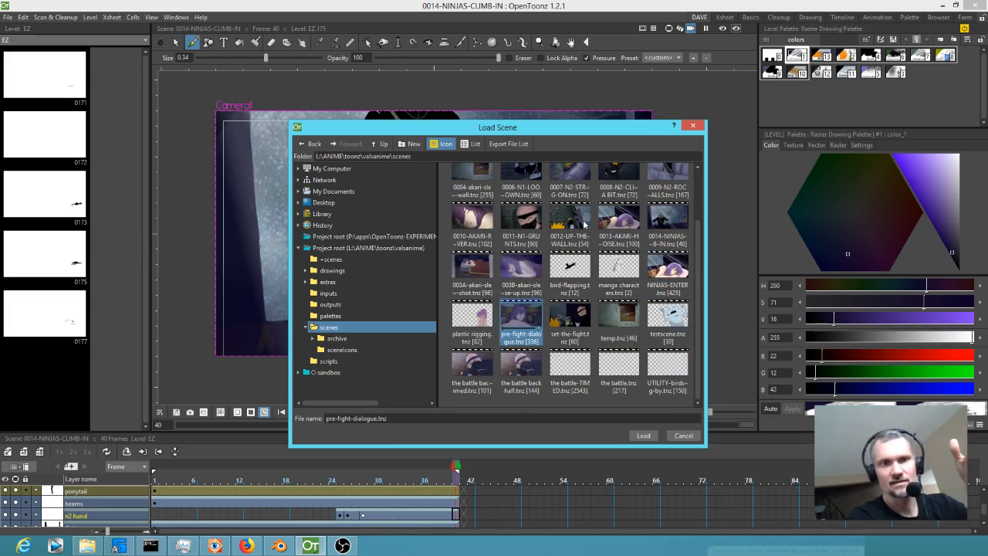
pyautogui.click(522, 268)
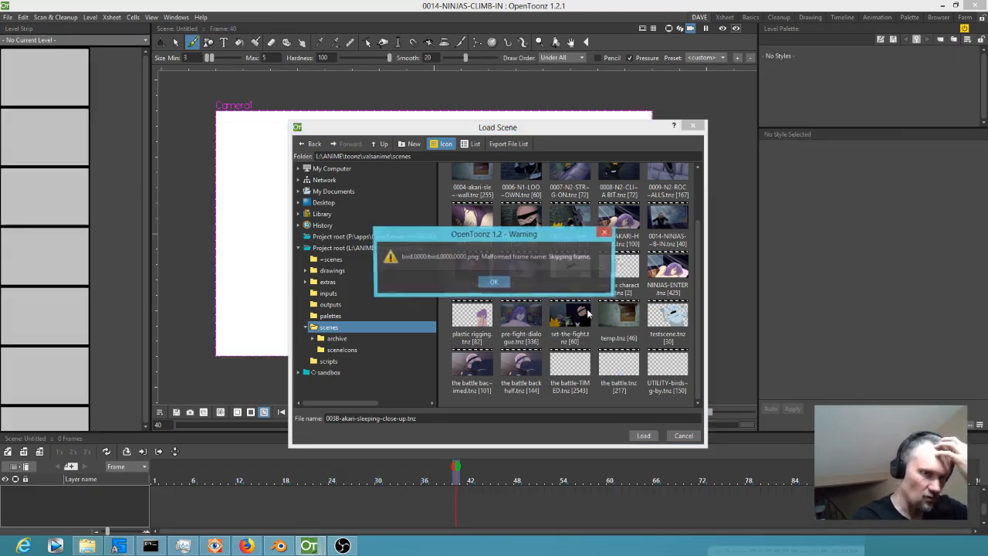
pyautogui.click(494, 282)
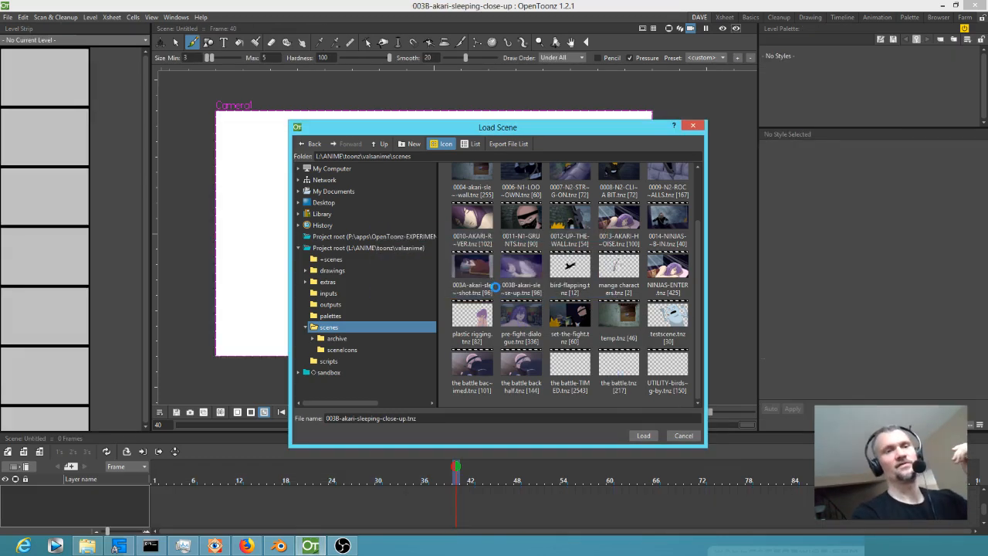
# Examine the sleeping close-up's columns down to the last frame in the Xsheet room.
pyautogui.scroll(-10, 416, 301)
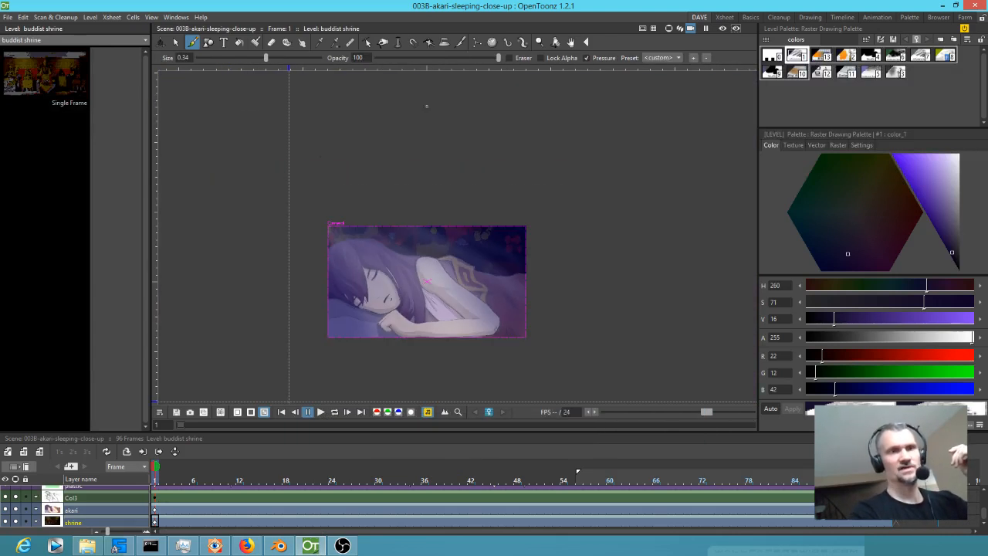
pyautogui.click(724, 17)
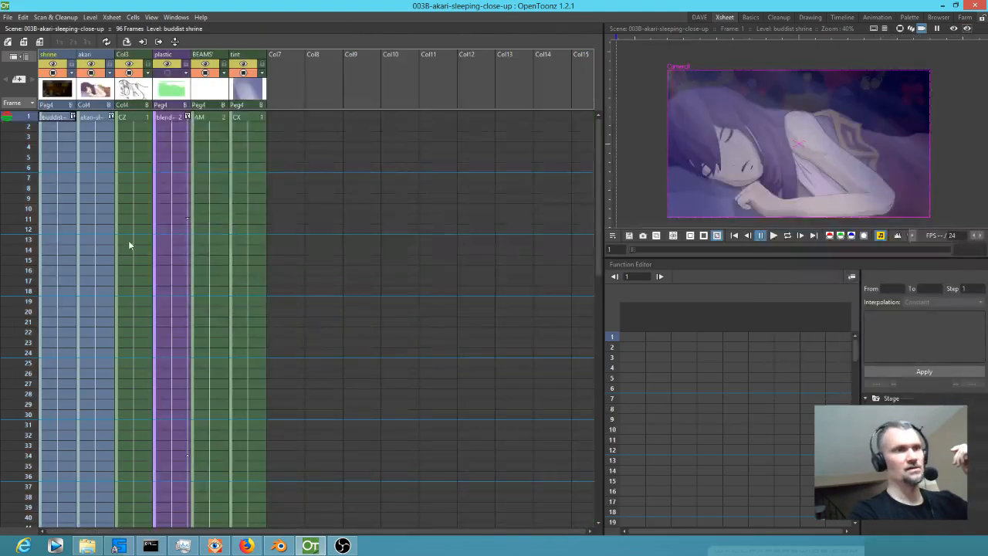
pyautogui.scroll(-10, 129, 246)
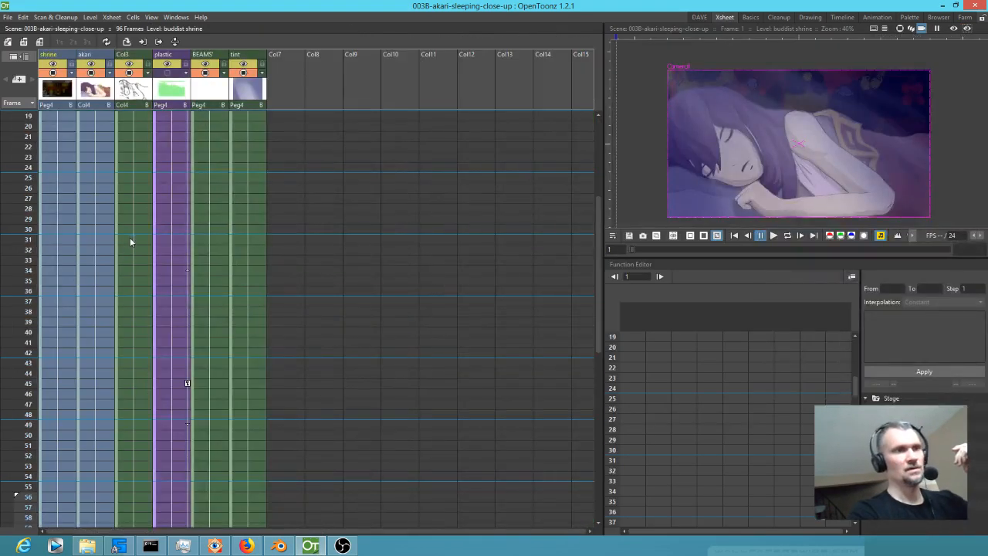
# Load the set-the-fight.tnz scene and dismiss the warning.
pyautogui.click(7, 17)
pyautogui.click(19, 36)
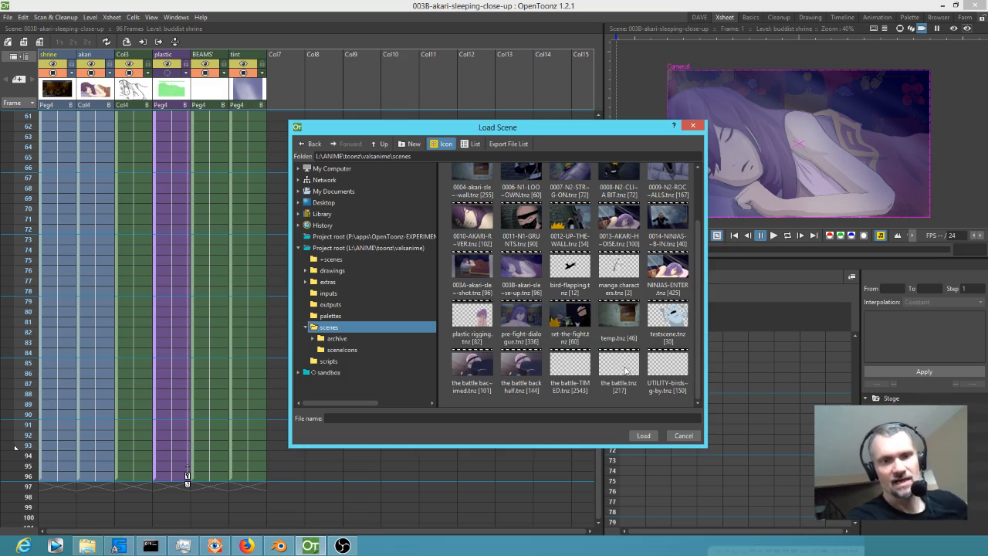
pyautogui.click(571, 318)
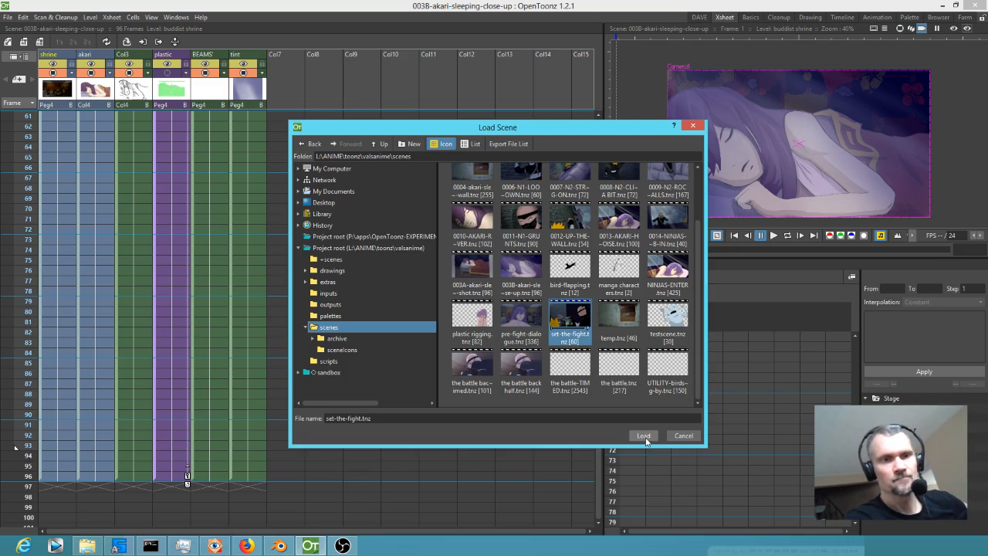
pyautogui.click(643, 435)
pyautogui.click(494, 282)
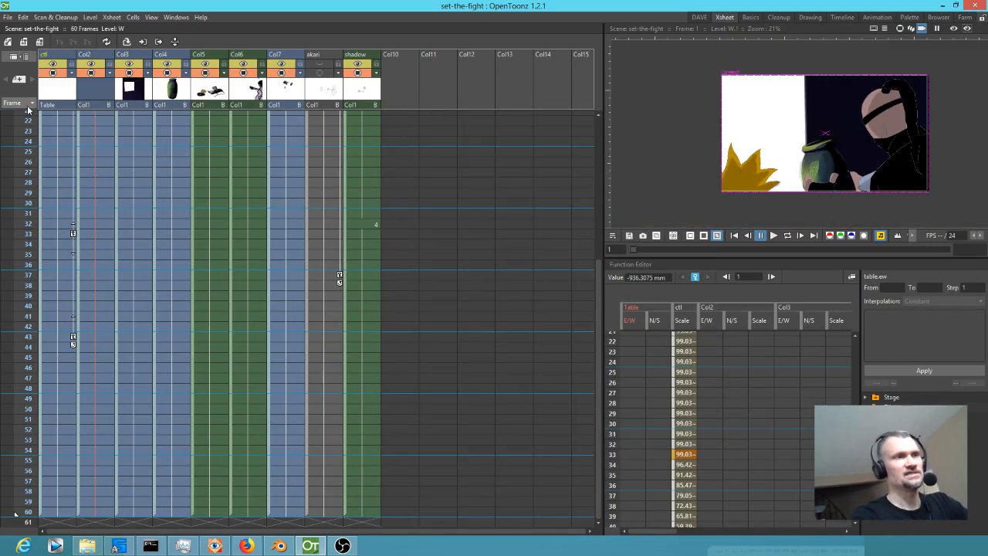
# Load the NINJAS-ENTER.tnz scene from the valsanime scenes folder and dismiss the warning.
pyautogui.moveTo(27, 116)
pyautogui.mouseDown()
pyautogui.moveTo(3, 386)
pyautogui.moveTo(16, 131)
pyautogui.moveTo(28, 118)
pyautogui.mouseUp()
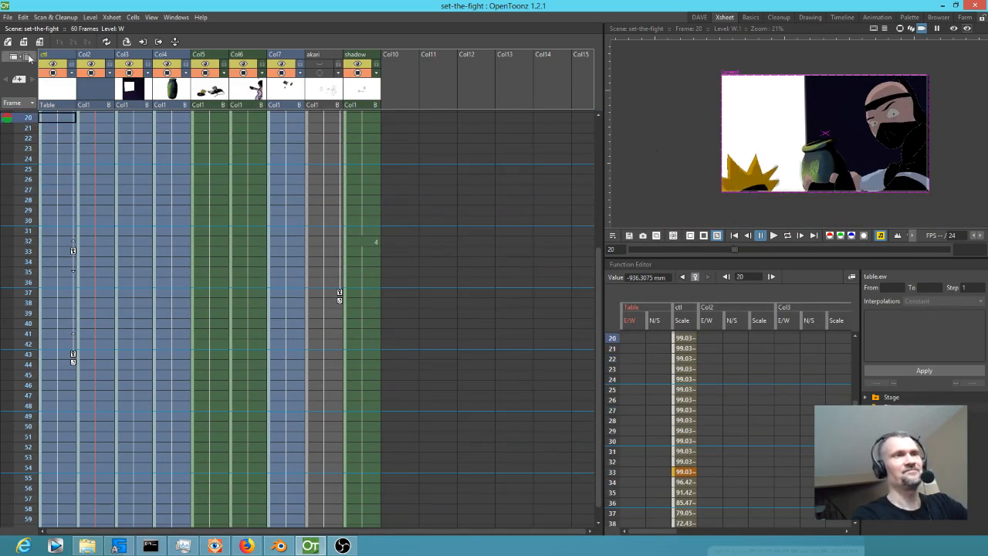
pyautogui.click(8, 17)
pyautogui.click(19, 40)
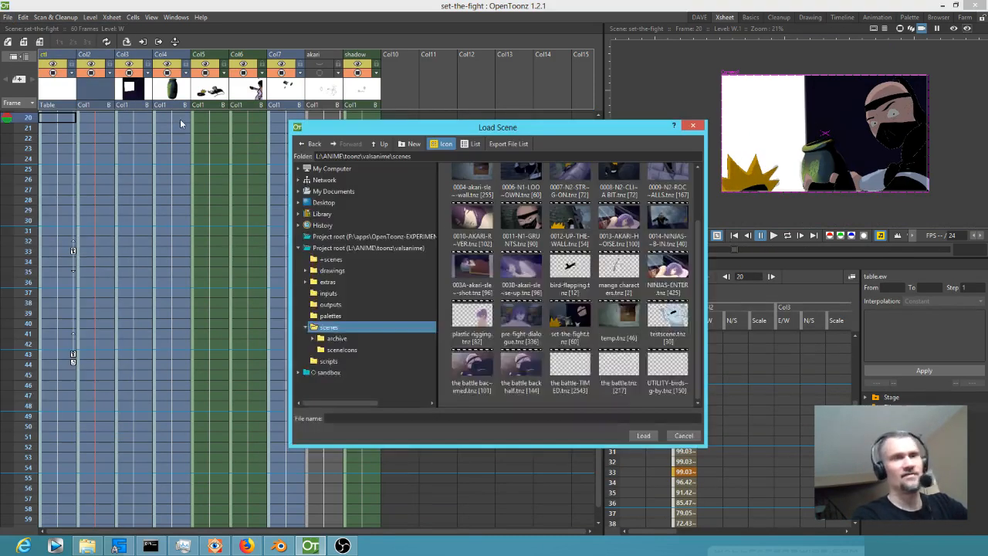
pyautogui.click(673, 269)
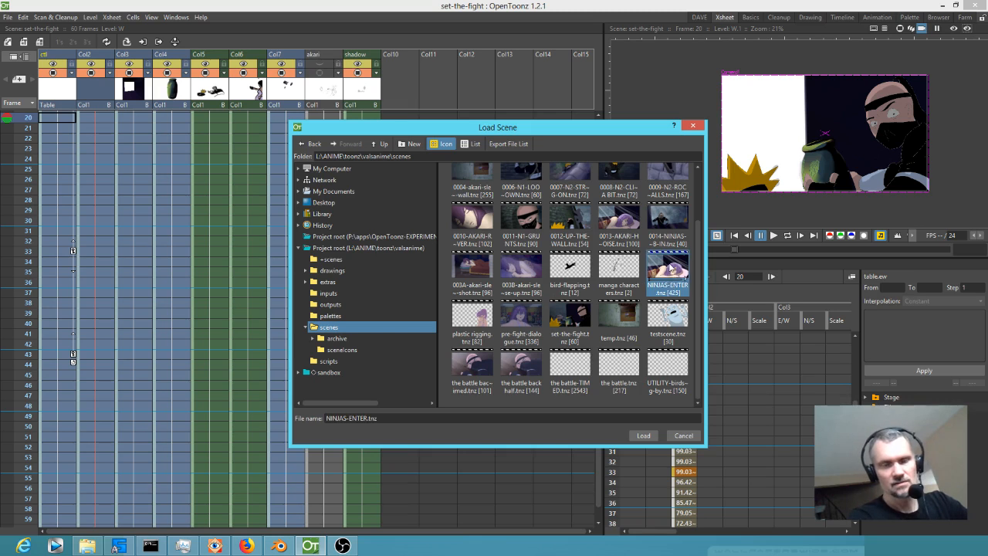
pyautogui.click(645, 437)
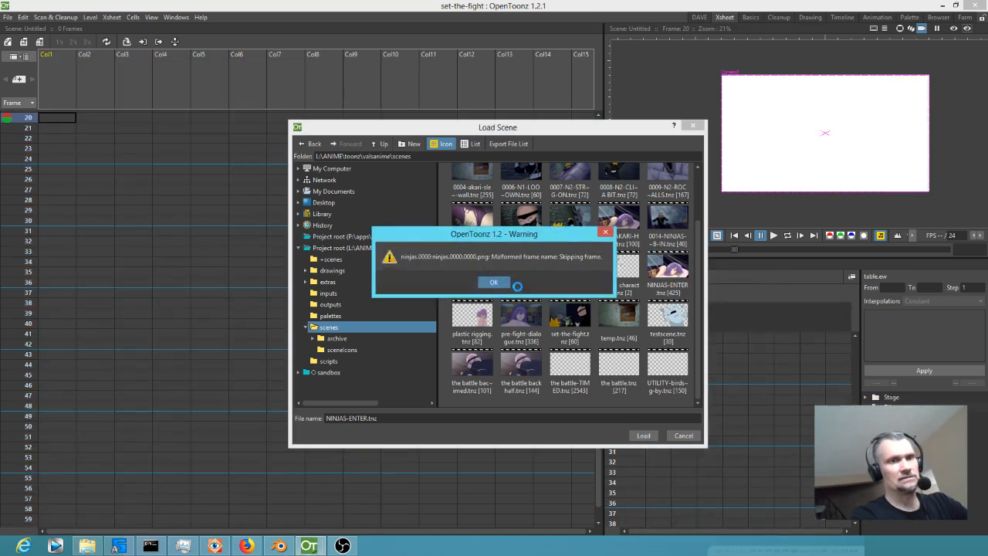
pyautogui.click(492, 282)
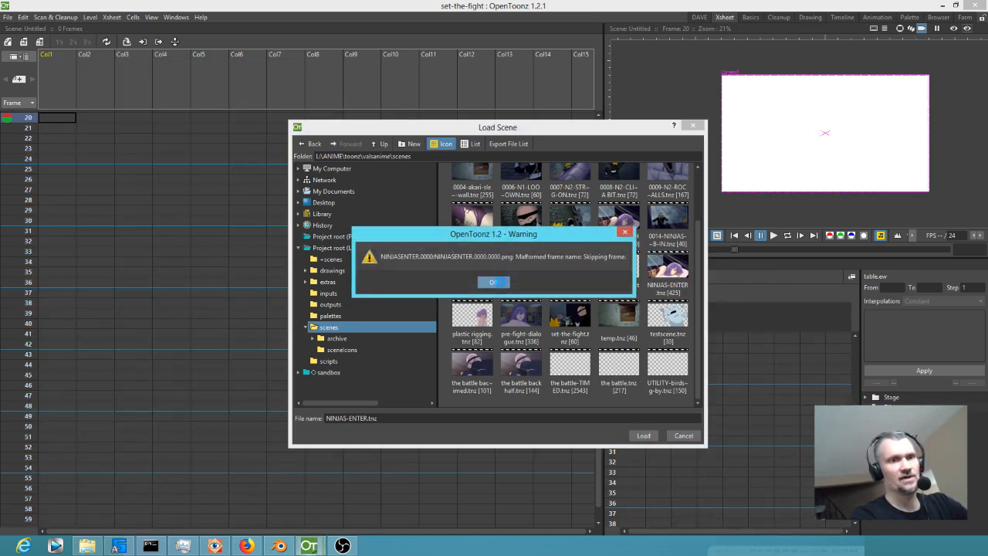
pyautogui.click(492, 282)
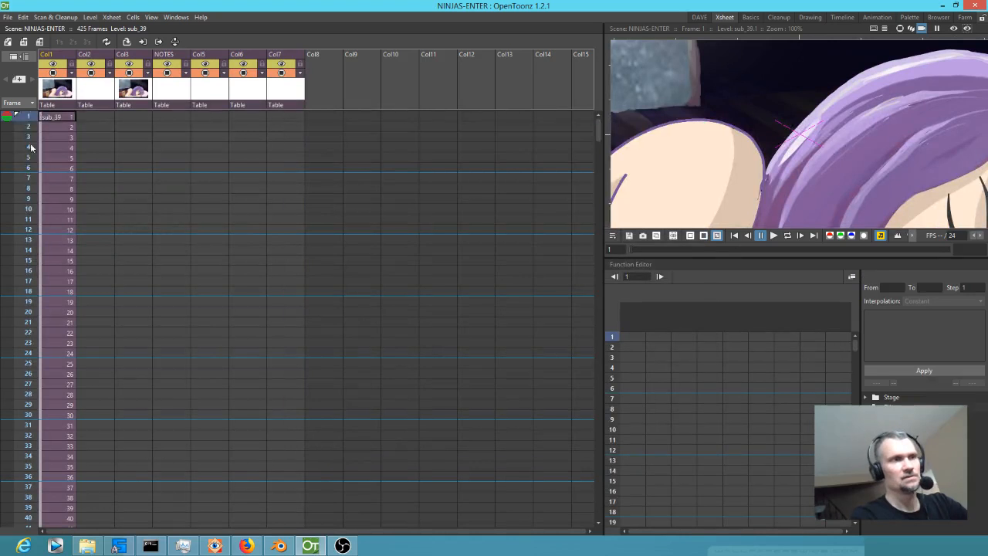
# Fit the whole camera frame in the viewer and scrub the NINJAS-ENTER xsheet through to frame 163.
pyautogui.scroll(-15, 48, 181)
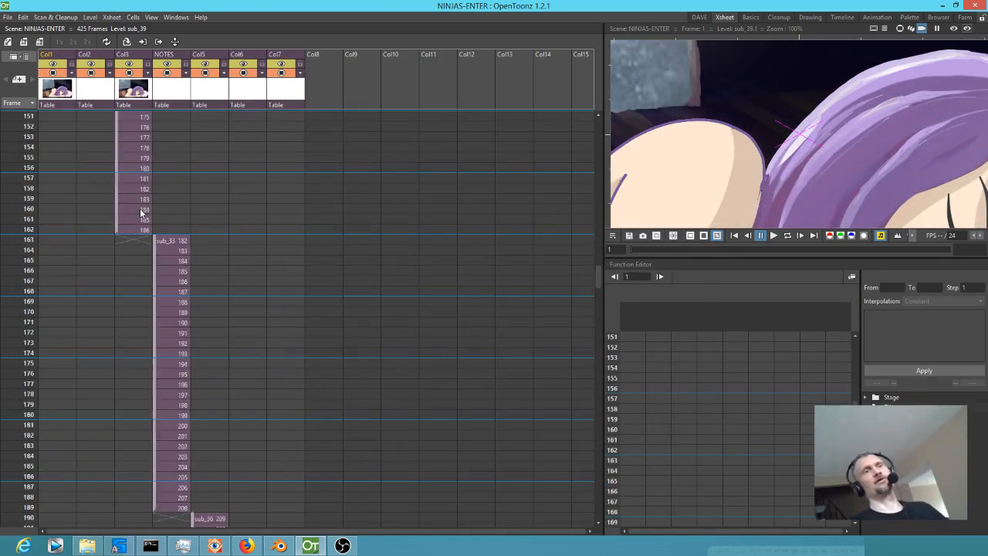
pyautogui.scroll(15, 139, 208)
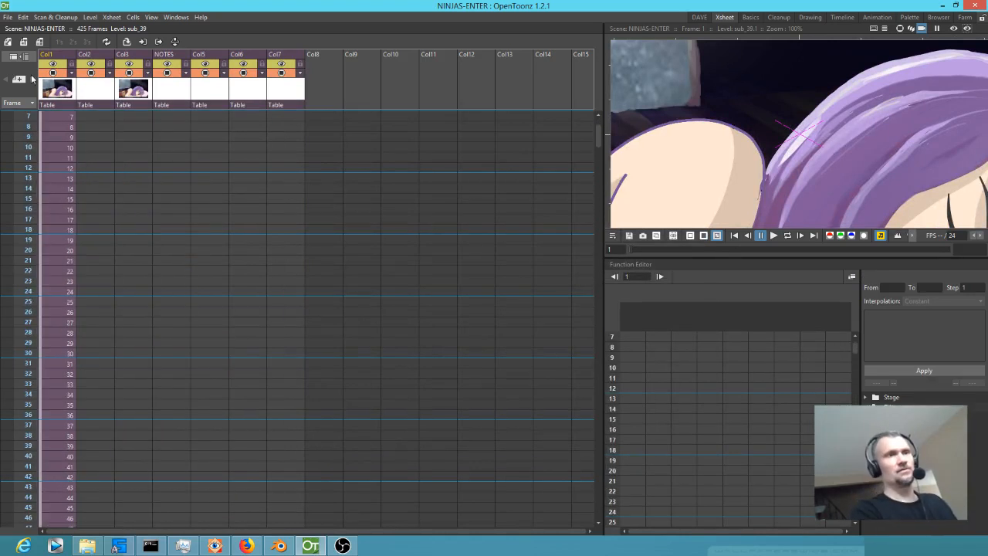
pyautogui.scroll(-6, 741, 131)
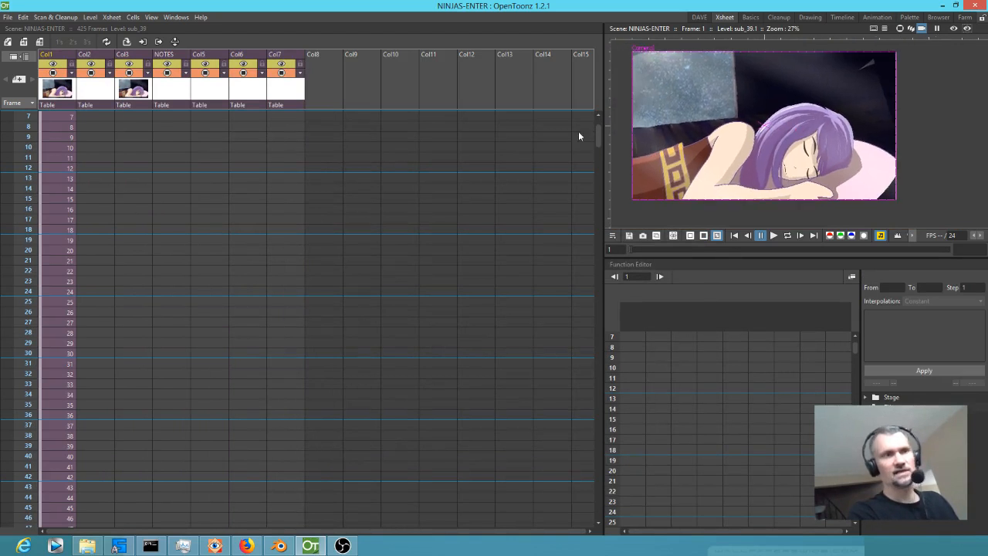
pyautogui.moveTo(27, 117); pyautogui.dragTo(17, 531)
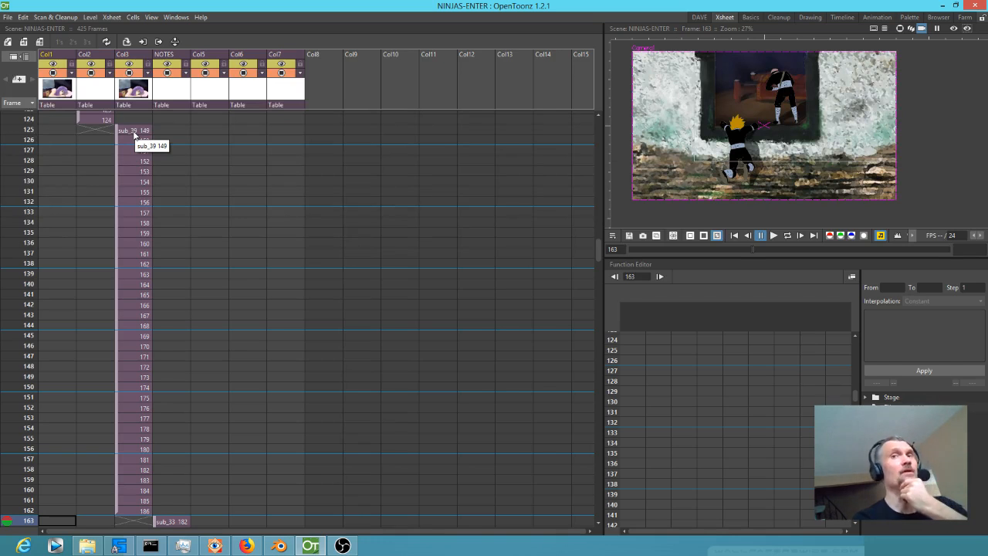
# Open the third column's sub-xsheet at frame 149 to inspect its levels, and return to the main xsheet.
pyautogui.click(135, 92)
pyautogui.hotkey('ctrl', 'shift', 'o')
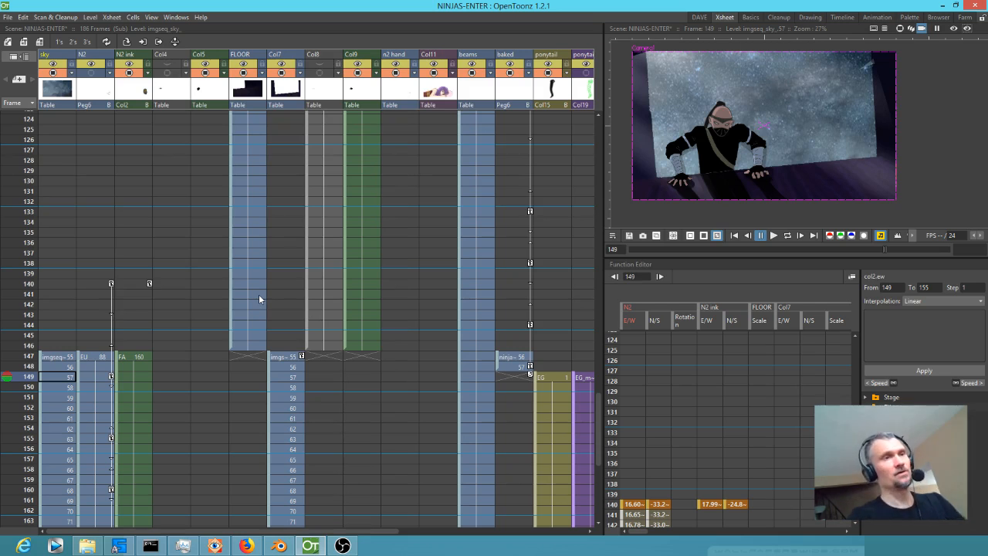
pyautogui.hotkey('ctrl', 'Up')
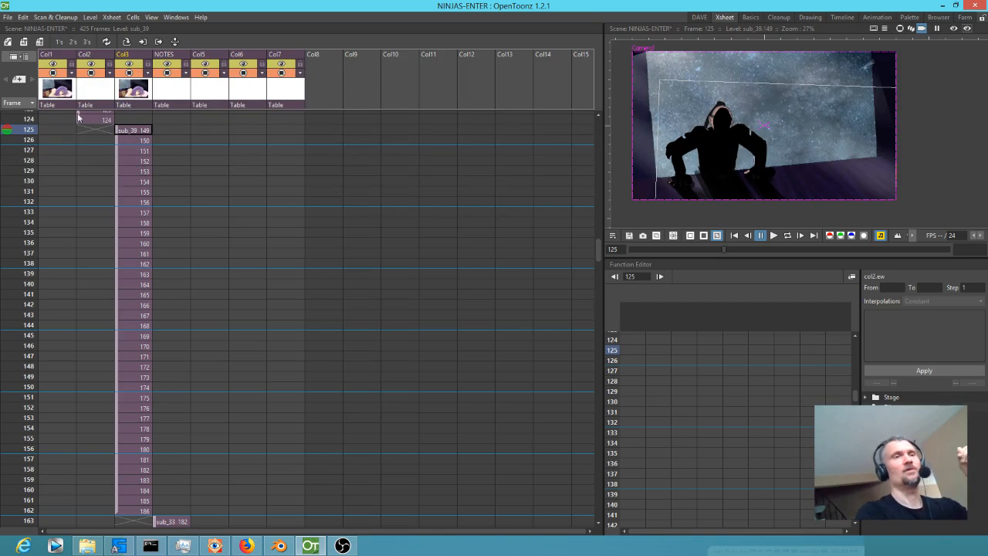
pyautogui.scroll(-1, 145, 146)
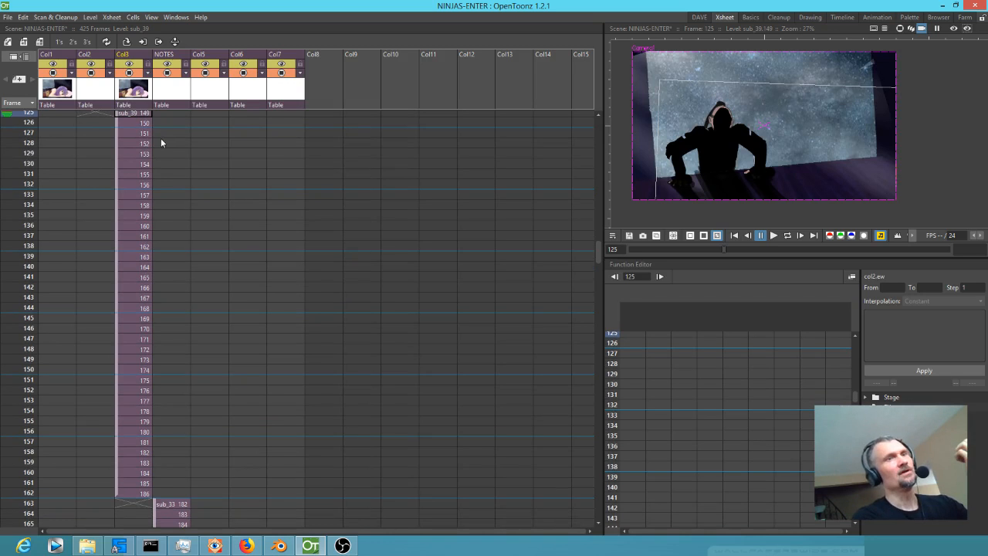
pyautogui.scroll(1, 177, 151)
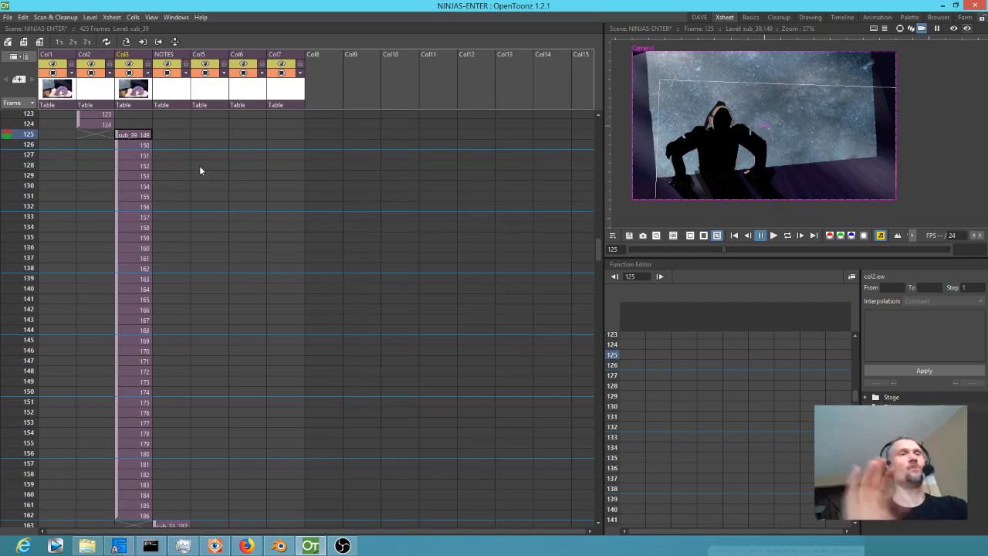
# Switch to Blender and examine the sequence up to the ninja climb-in strip after 0013-AKARI-HEARS at frame 1390.
pyautogui.click(279, 546)
pyautogui.moveTo(535, 365); pyautogui.dragTo(526, 343)
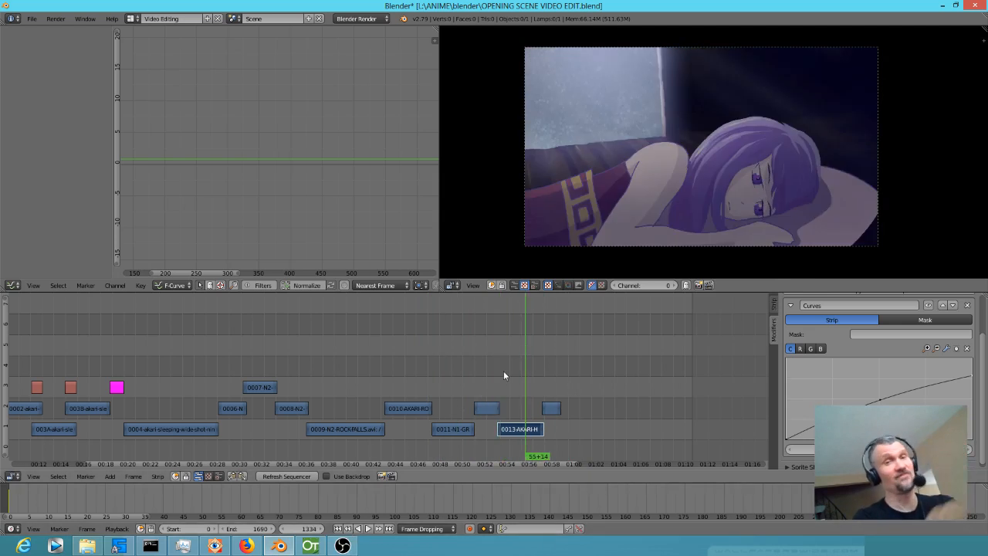
pyautogui.hotkey('alt', 'a')
pyautogui.scroll(2, 566, 372)
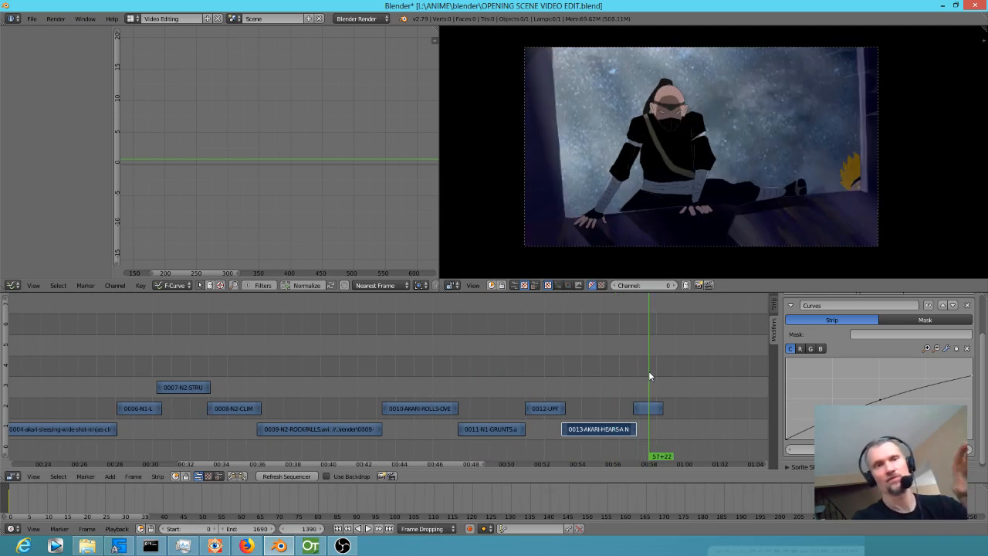
pyautogui.moveTo(646, 378); pyautogui.dragTo(368, 377)
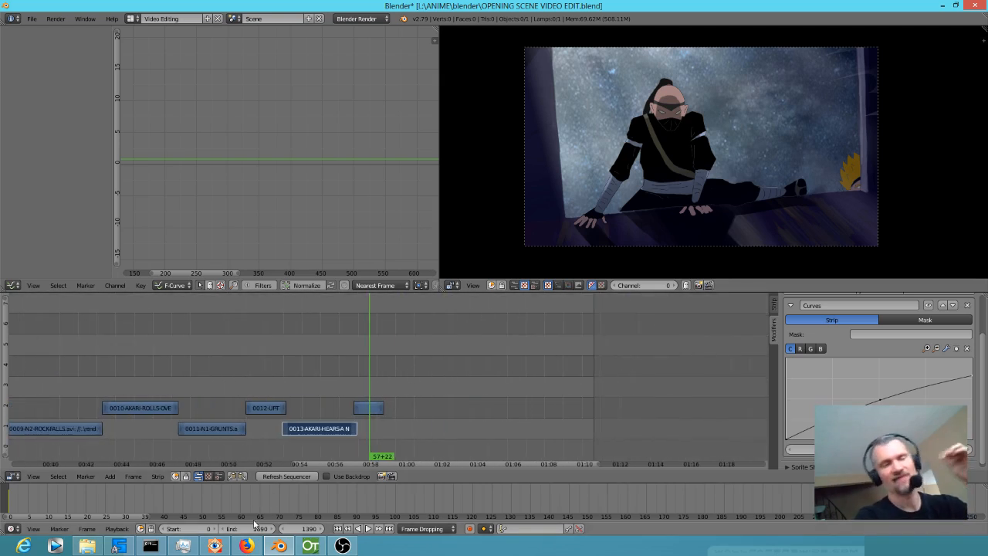
pyautogui.moveTo(282, 546)
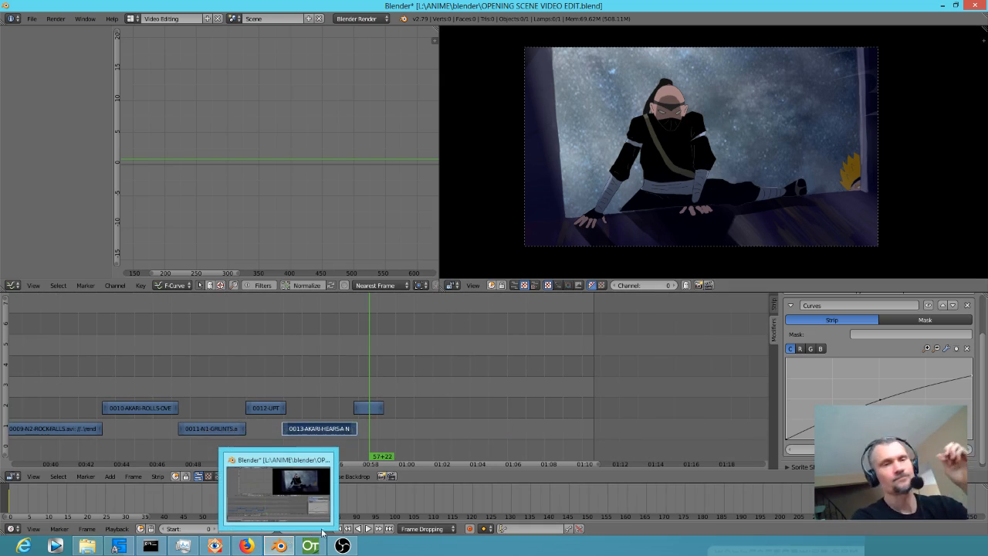
pyautogui.moveTo(370, 413); pyautogui.dragTo(375, 363)
# Switch back to OpenToonz and review the NINJAS-ENTER shots, previewing frame 262 and the sleeping shot at frame 4.
pyautogui.click(310, 546)
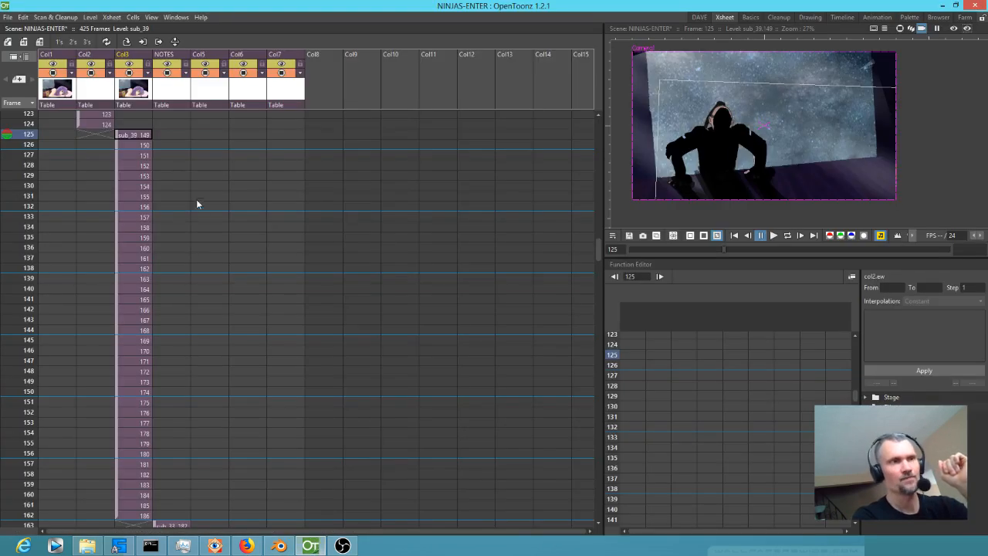
pyautogui.scroll(-1, 197, 193)
pyautogui.scroll(-10, 204, 193)
pyautogui.moveTo(20, 199)
pyautogui.mouseDown()
pyautogui.moveTo(9, 287)
pyautogui.moveTo(11, 187)
pyautogui.moveTo(3, 526)
pyautogui.moveTo(25, 193)
pyautogui.mouseUp()
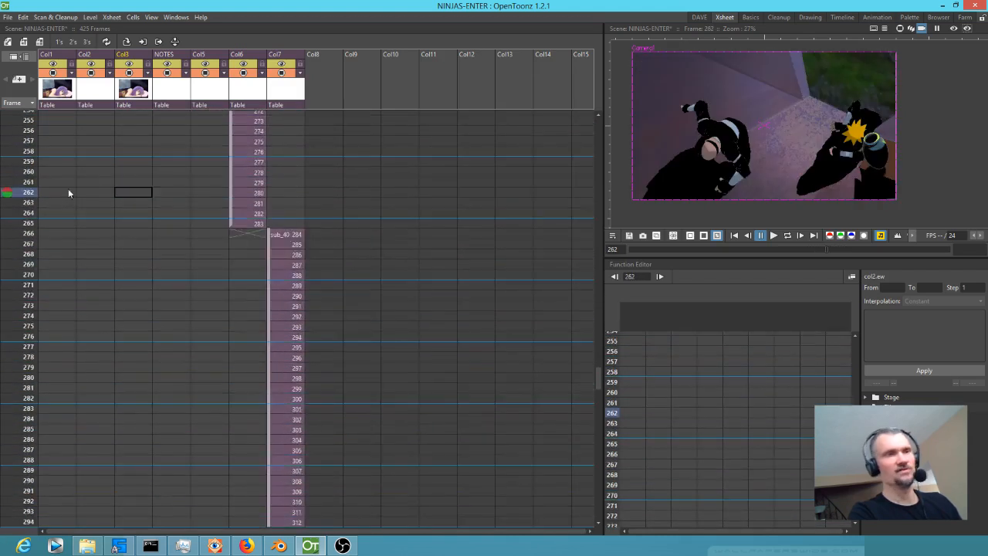
pyautogui.scroll(10, 94, 174)
pyautogui.scroll(20, 93, 177)
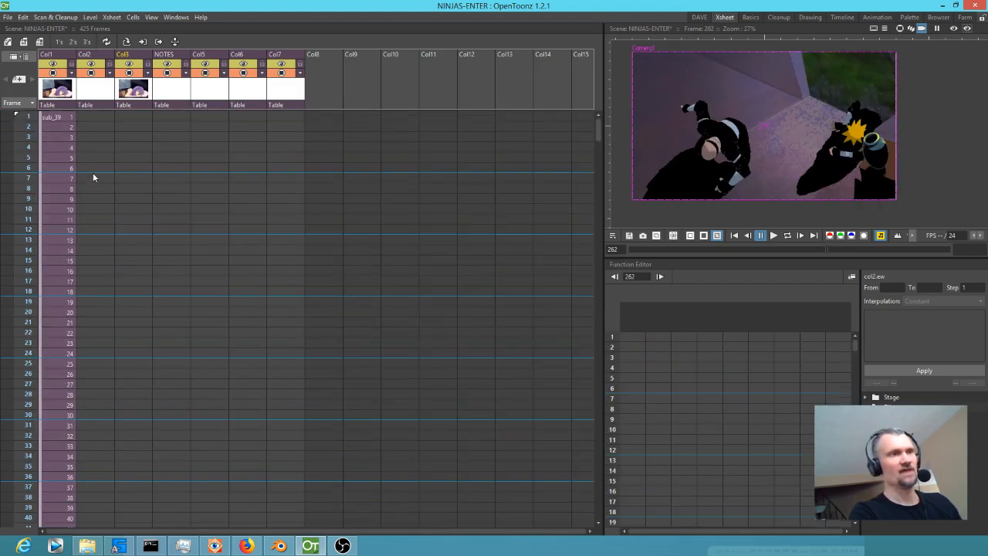
pyautogui.moveTo(26, 117)
pyautogui.mouseDown()
pyautogui.moveTo(27, 213)
pyautogui.moveTo(26, 147)
pyautogui.mouseUp()
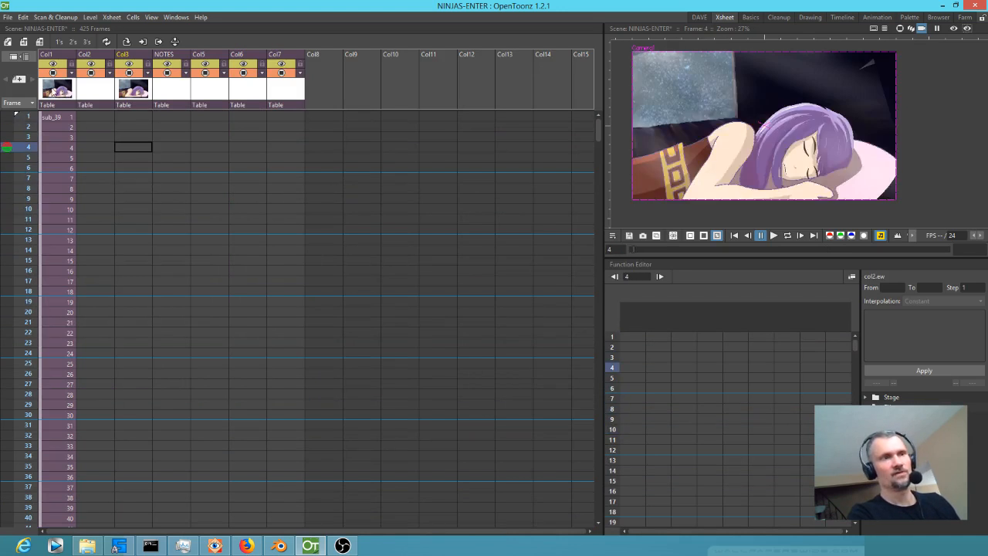
# Check the climb-in shot at frame 134 and delete the three columns preceding NOTES.
pyautogui.click(178, 97)
pyautogui.scroll(-4, 166, 196)
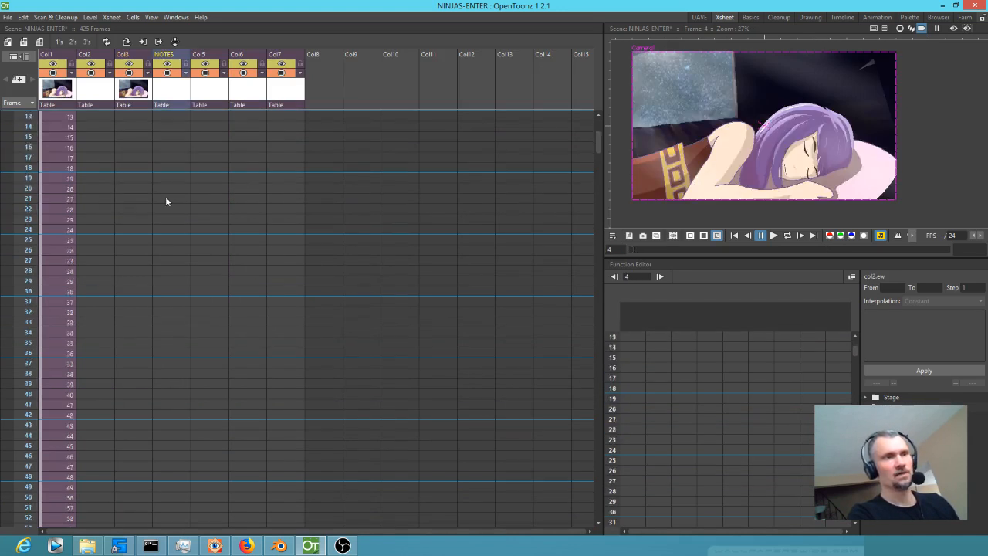
pyautogui.scroll(-8, 162, 224)
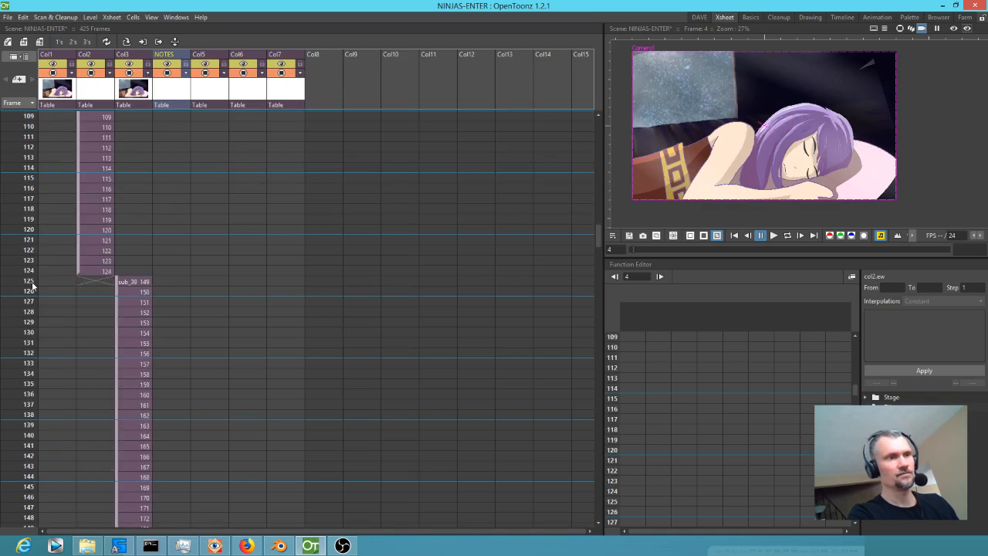
pyautogui.moveTo(33, 286); pyautogui.dragTo(23, 351)
pyautogui.click(136, 374)
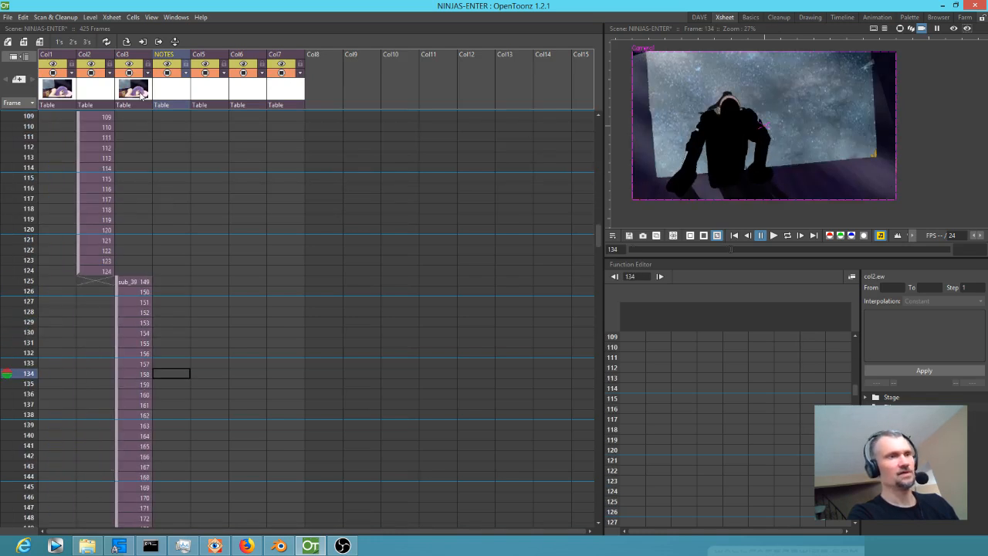
pyautogui.hotkey('ctrl', 'Up')
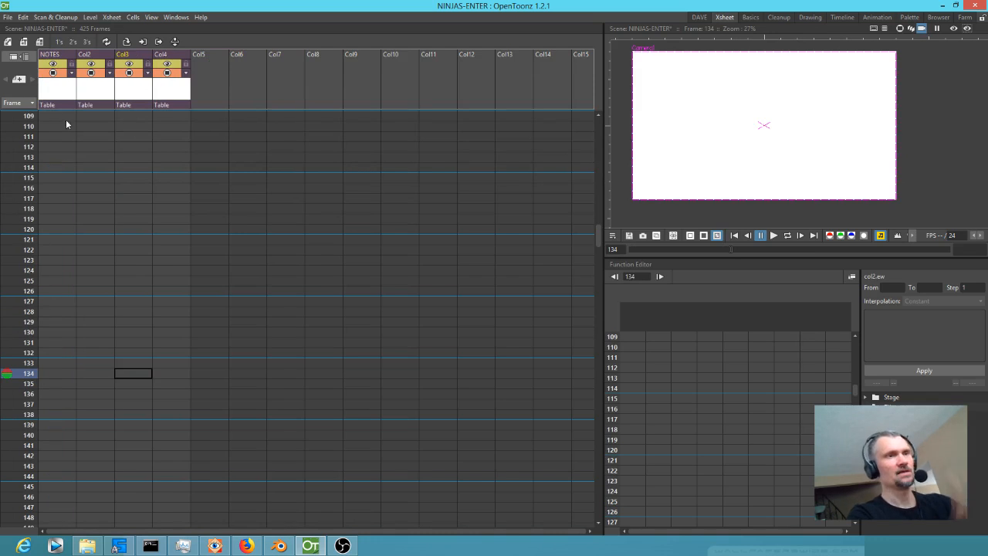
# Delete the three columns following NOTES so only the NOTES sub-xsheet column is kept.
pyautogui.scroll(-5, 51, 158)
pyautogui.scroll(-4, 50, 154)
pyautogui.scroll(3, 44, 145)
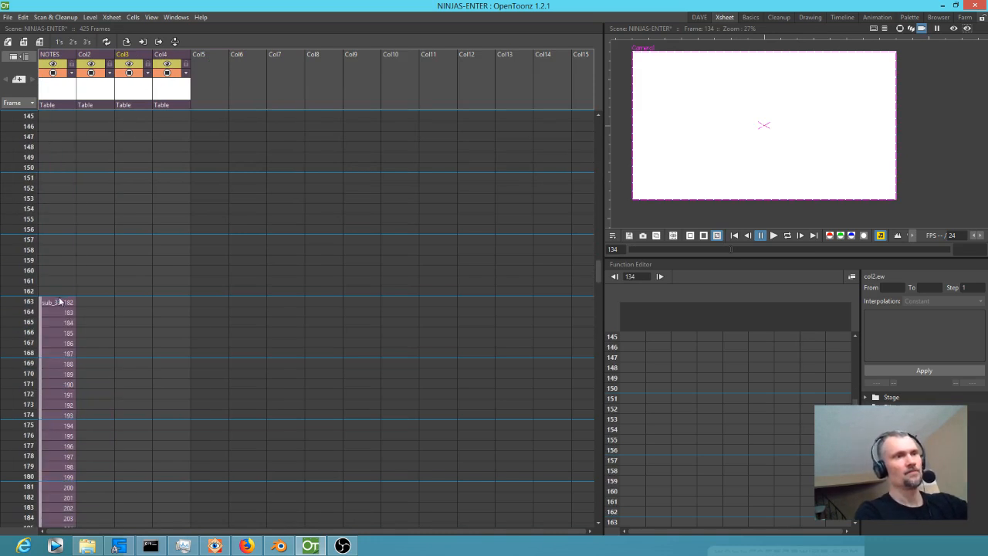
pyautogui.click(94, 91)
pyautogui.moveTo(94, 91); pyautogui.dragTo(161, 92)
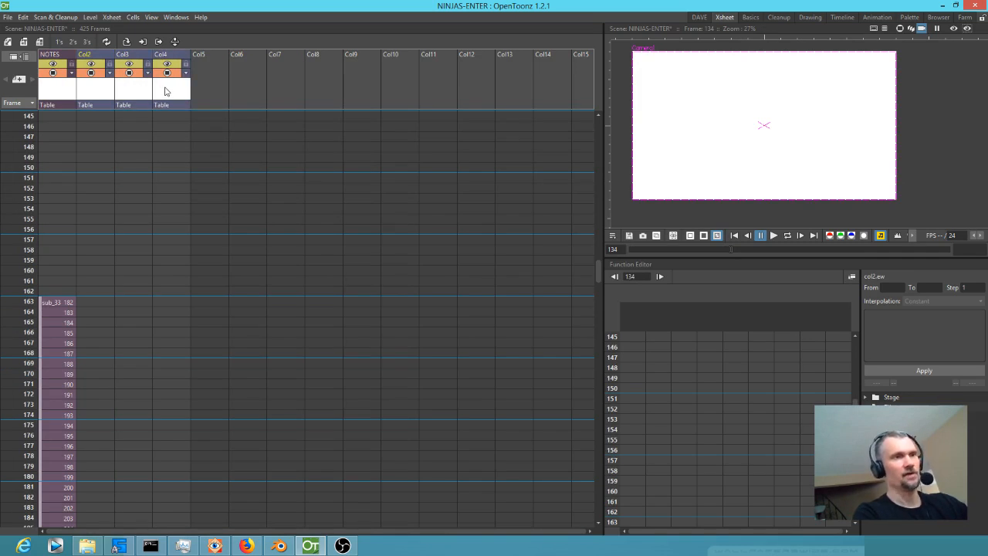
pyautogui.press('Delete')
# Preview frame 163, open the NOTES column's sub-xsheet to inspect its levels, and return to the main xsheet.
pyautogui.click(52, 304)
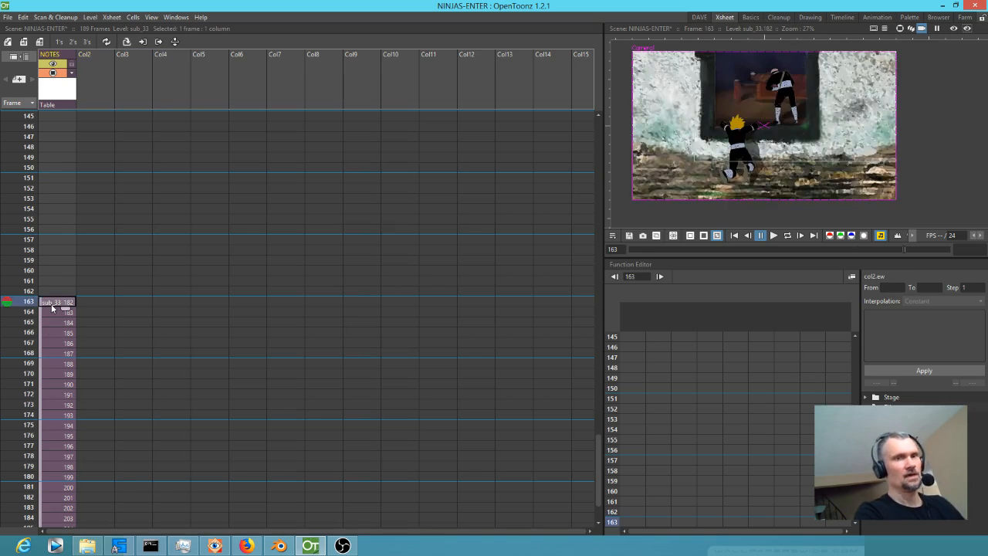
pyautogui.click(50, 93)
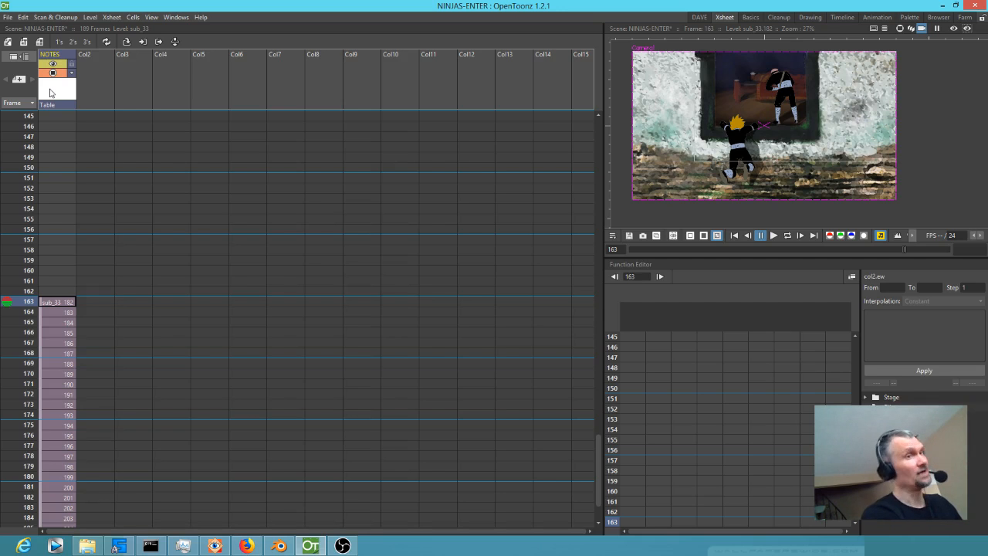
pyautogui.hotkey('alt', 'o')
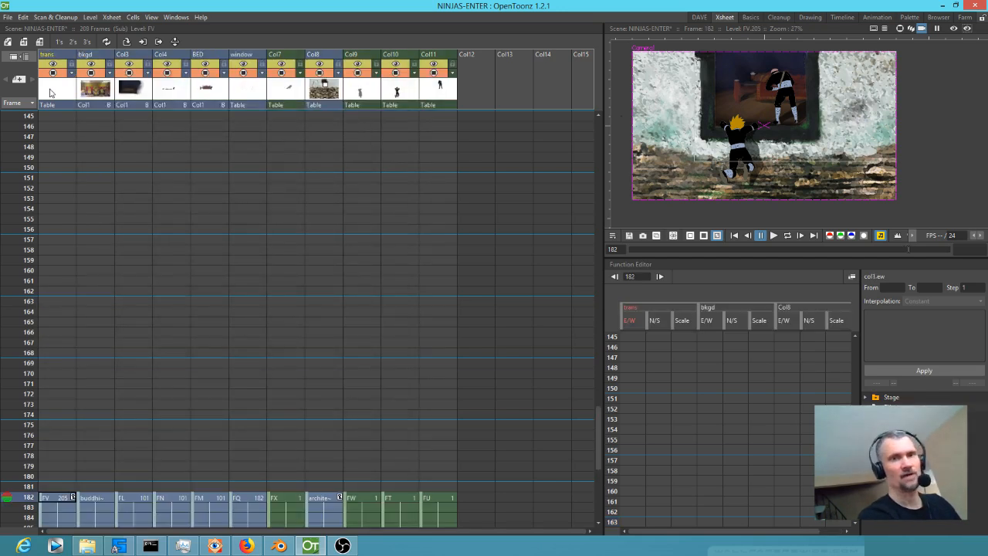
pyautogui.hotkey('alt', 'c')
# Explode the NOTES sub-xsheet, bringing the relevant pegbars into the main xsheet, and check the expanded columns.
pyautogui.rightClick(49, 89)
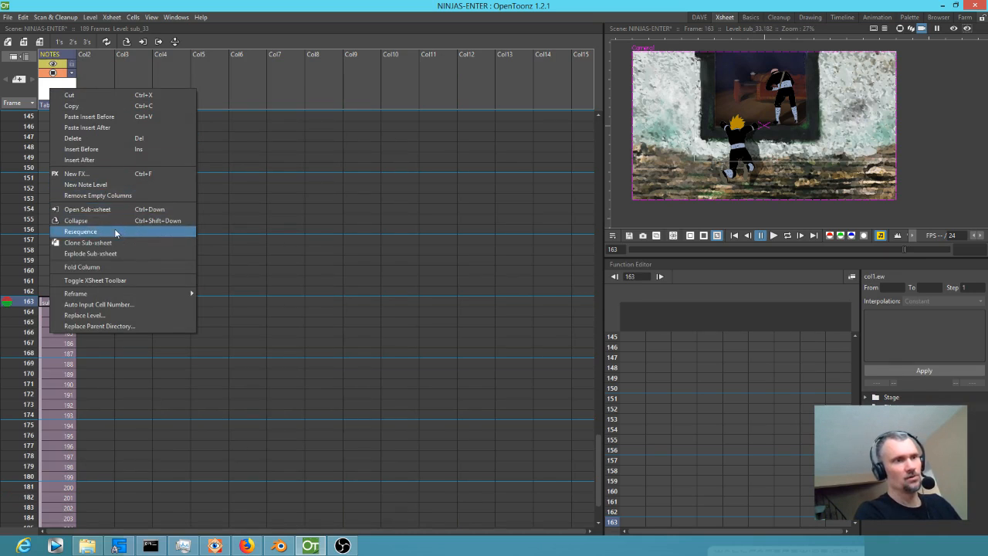
pyautogui.click(107, 254)
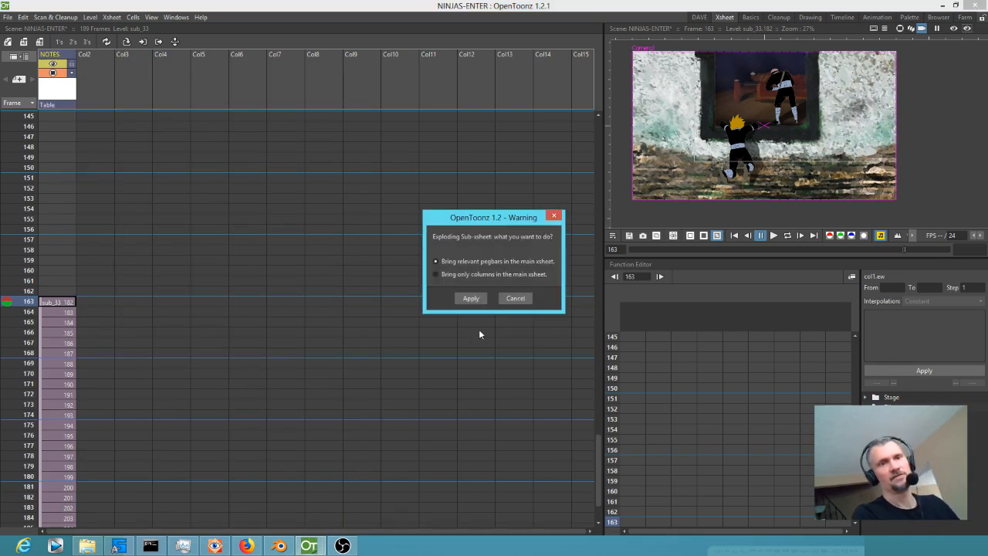
pyautogui.click(471, 300)
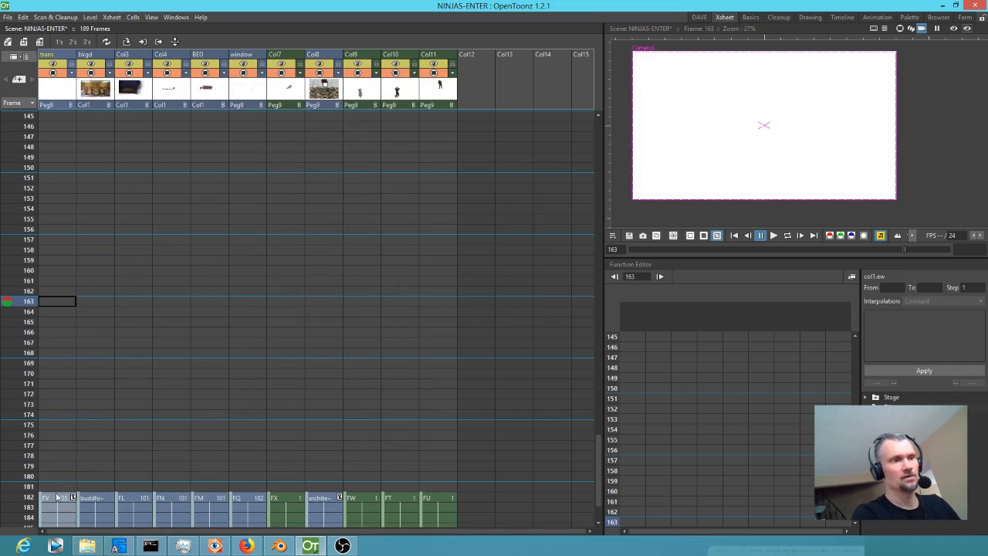
pyautogui.scroll(-8, 57, 496)
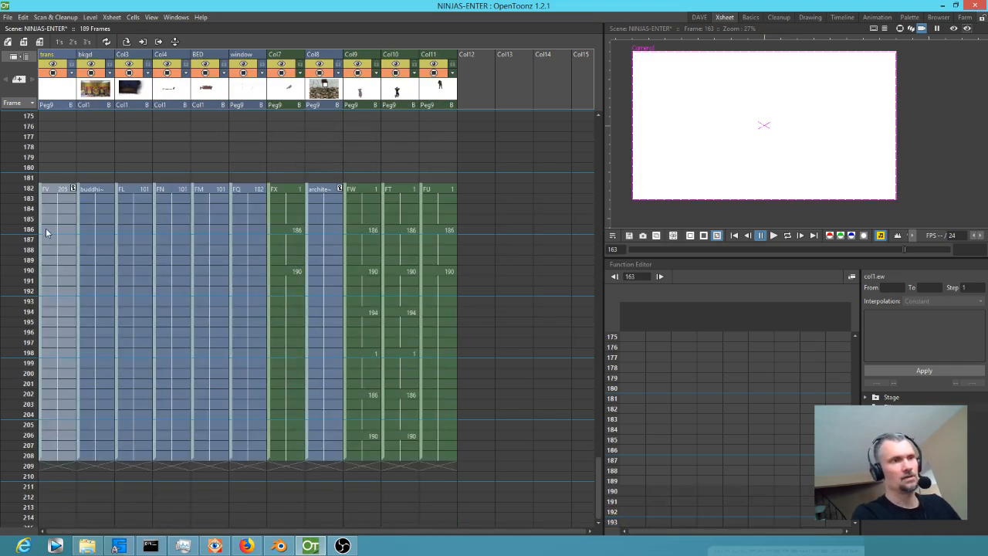
# Try to move the cells of all eleven columns from frames 182–208 up to frame 1, and undo the move.
pyautogui.click(48, 190)
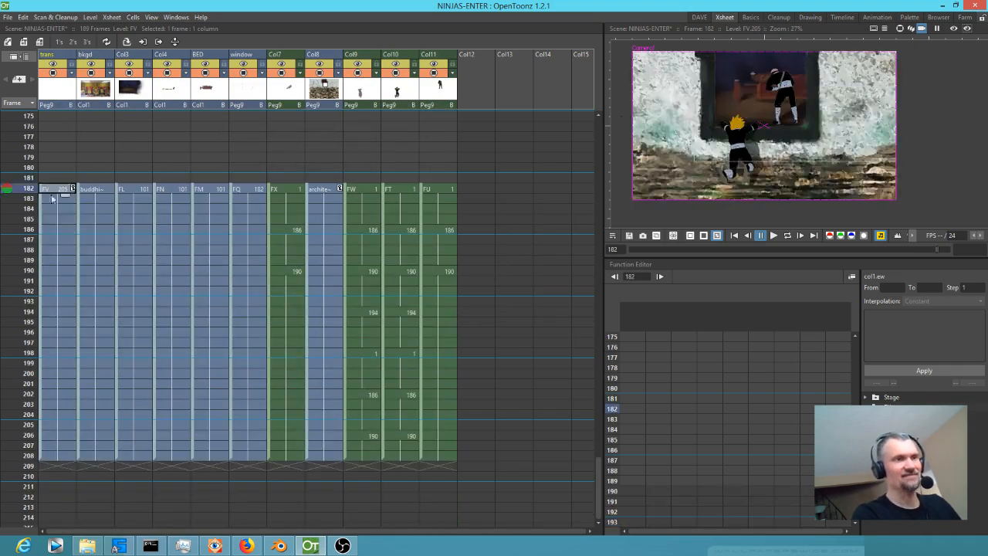
pyautogui.keyDown('shift'); pyautogui.click(440, 454); pyautogui.keyUp('shift')
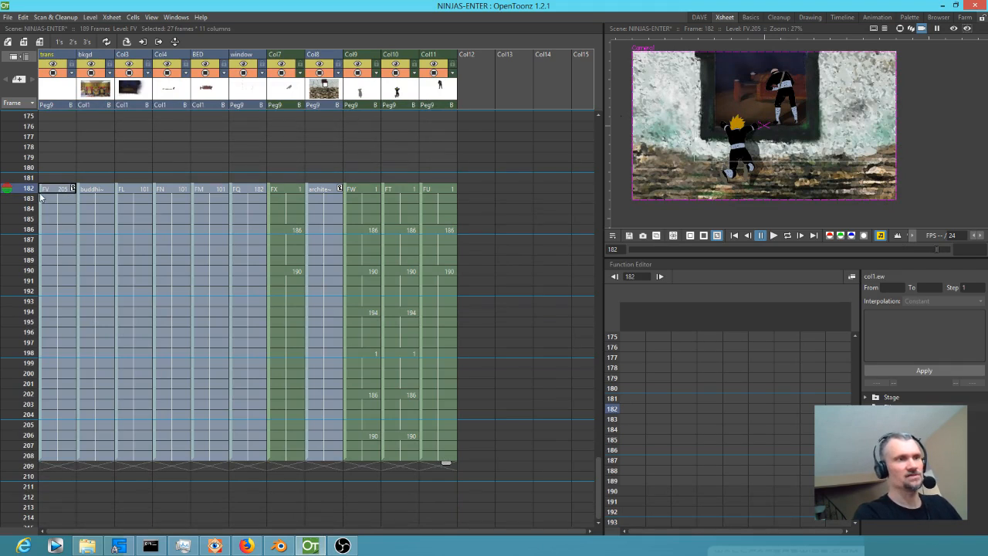
pyautogui.moveTo(41, 193); pyautogui.dragTo(64, 47)
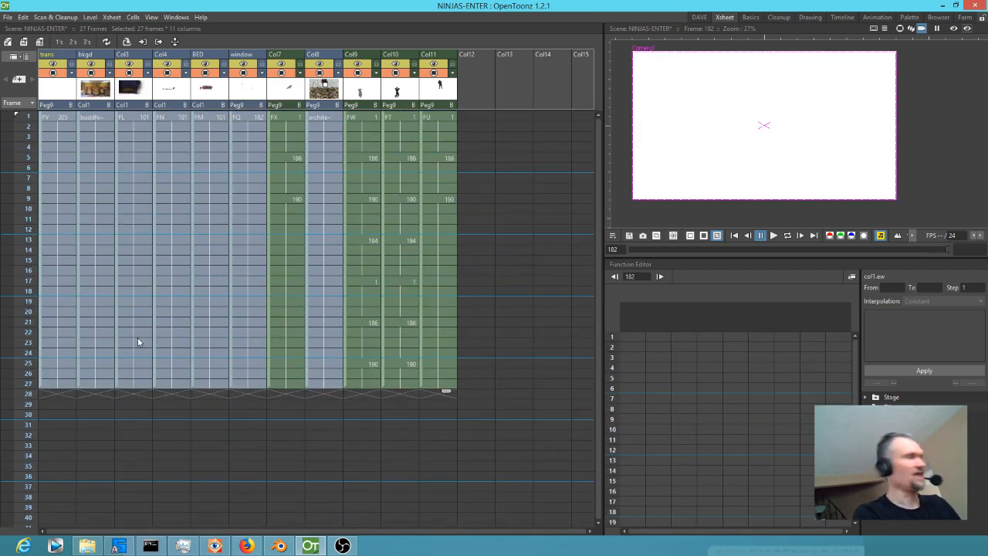
pyautogui.hotkey('ctrl', 'z')
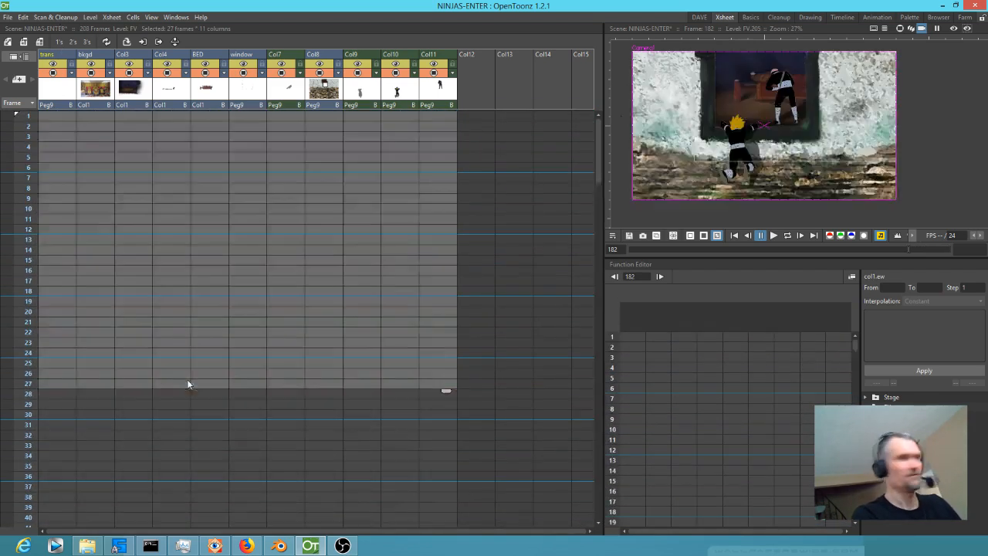
# Set auto markers around the first column's cells, so the start and stop markers span frames 182 to 208.
pyautogui.scroll(-3, 202, 391)
pyautogui.scroll(-10, 205, 393)
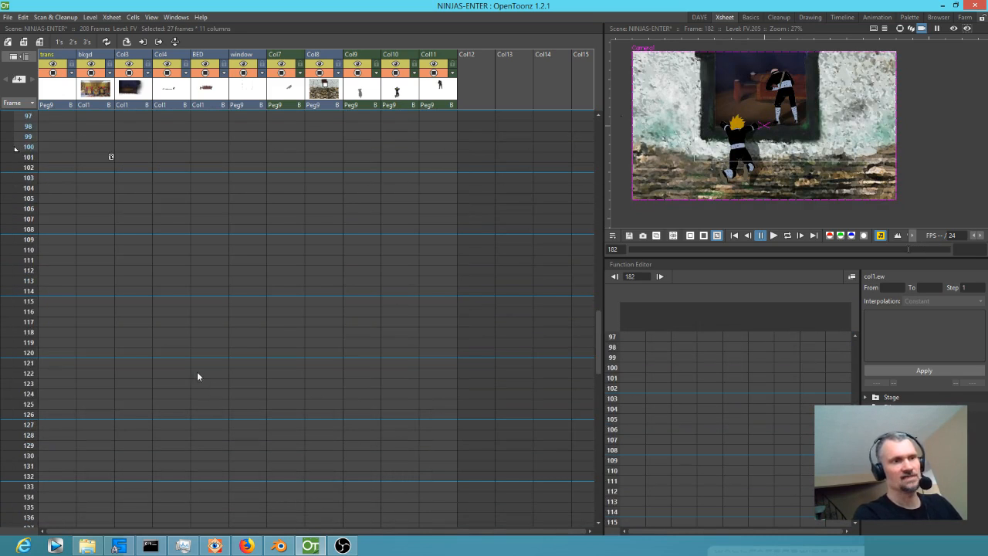
pyautogui.click(112, 401)
pyautogui.scroll(-12, 163, 386)
pyautogui.scroll(-8, 172, 388)
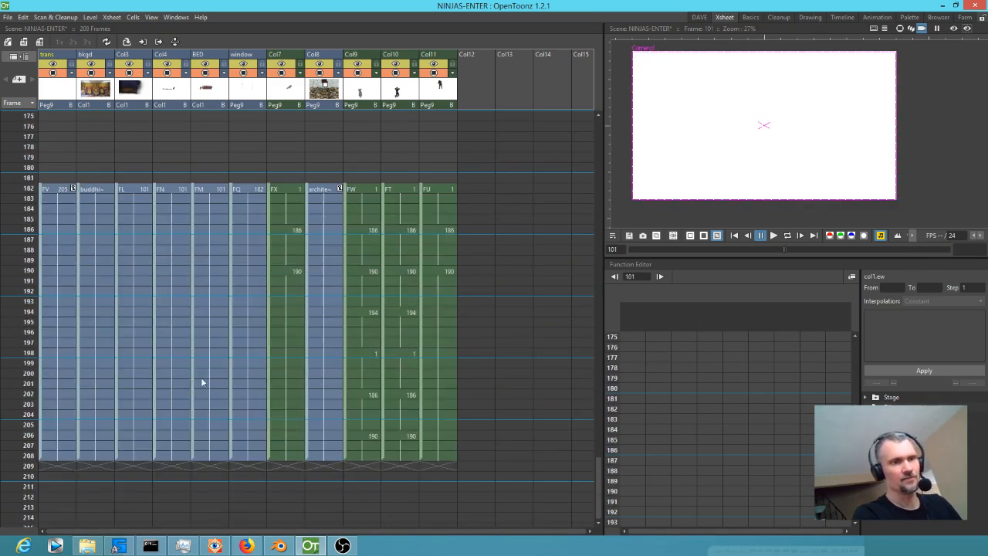
pyautogui.click(42, 192)
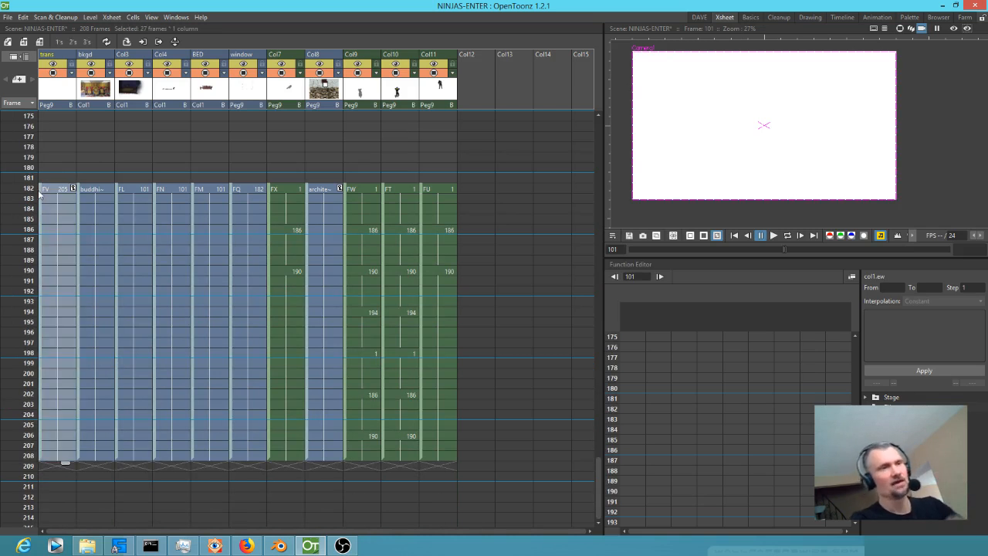
pyautogui.rightClick(27, 189)
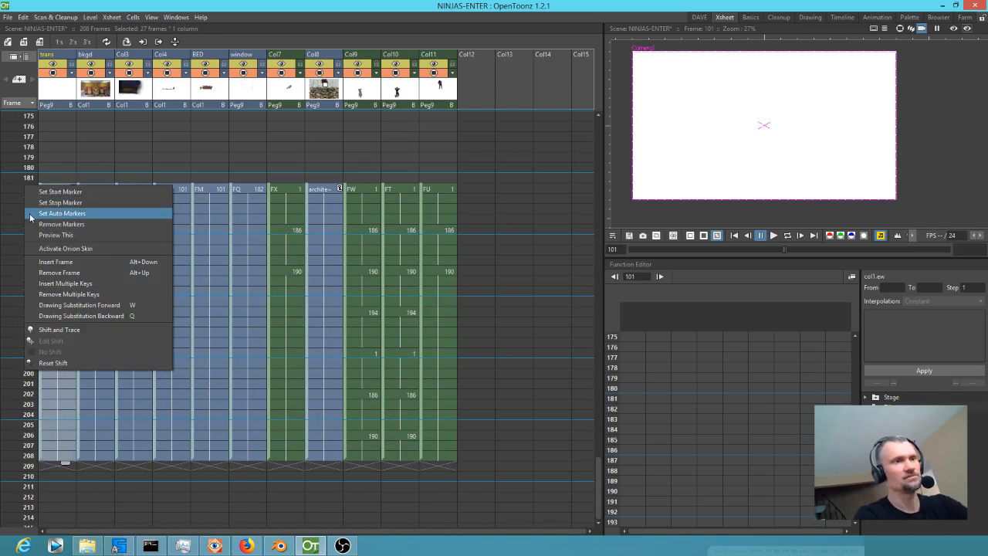
pyautogui.click(31, 215)
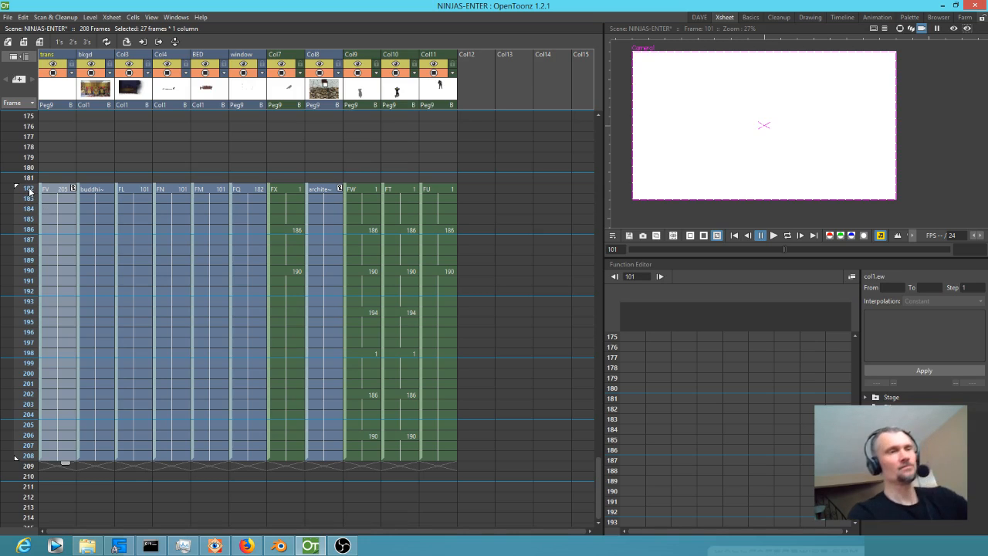
# Open the shortcut configuration and search for the marker commands with "MAR".
pyautogui.rightClick(29, 191)
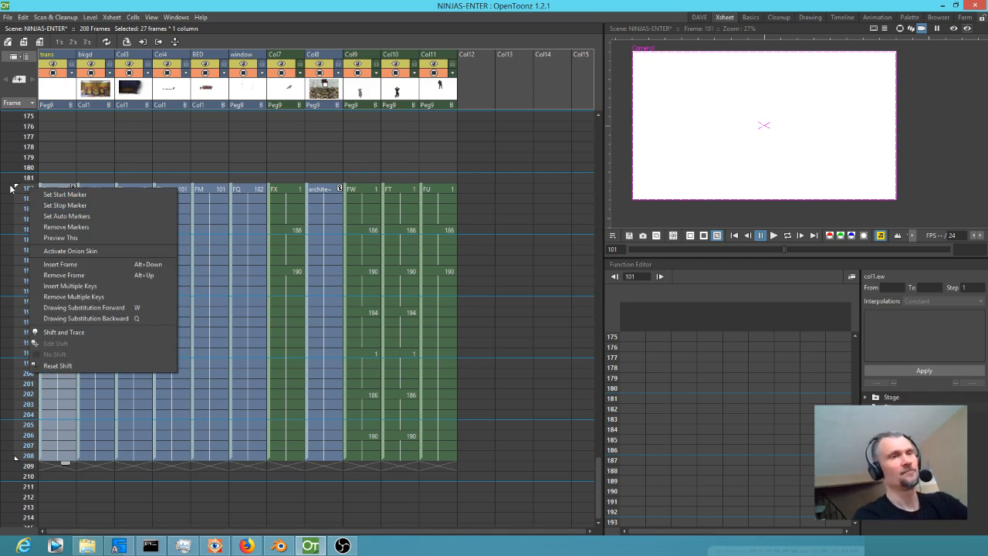
pyautogui.click(9, 17)
pyautogui.moveTo(23, 17)
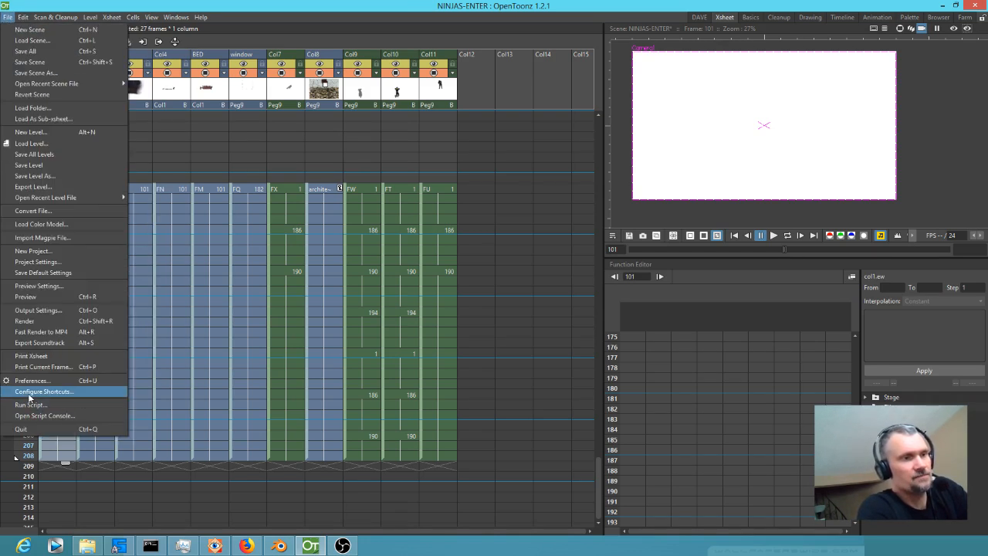
pyautogui.click(39, 391)
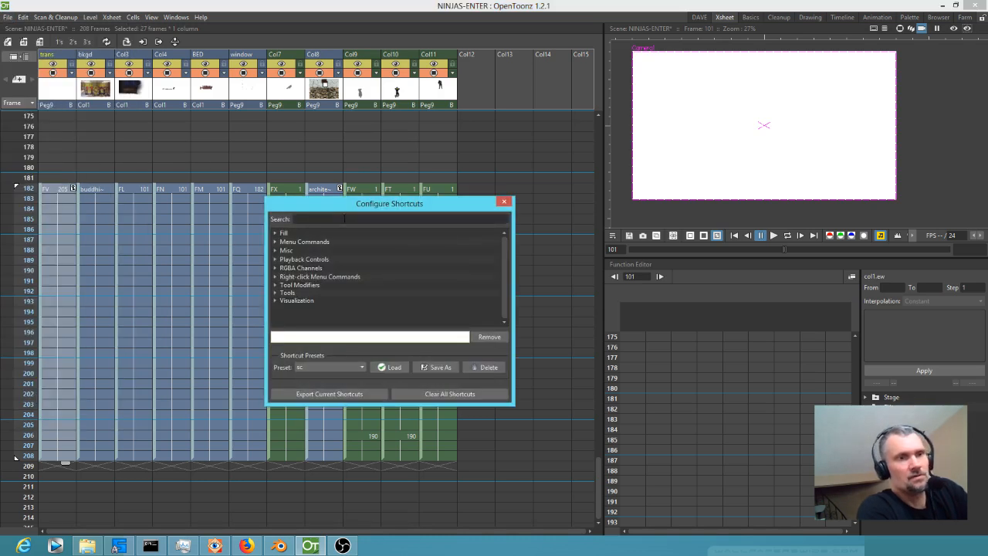
pyautogui.click(345, 220)
pyautogui.write('MAR')
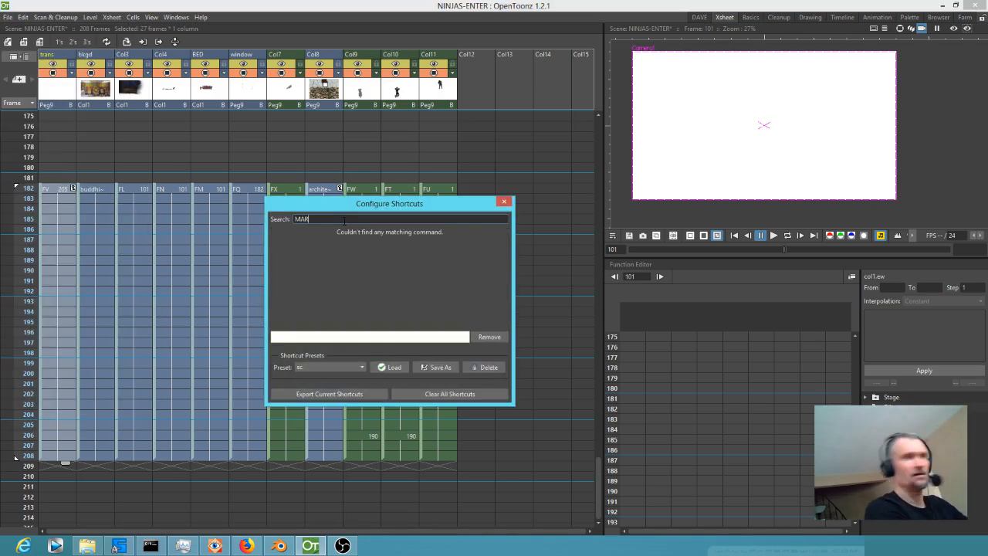
pyautogui.write('K')
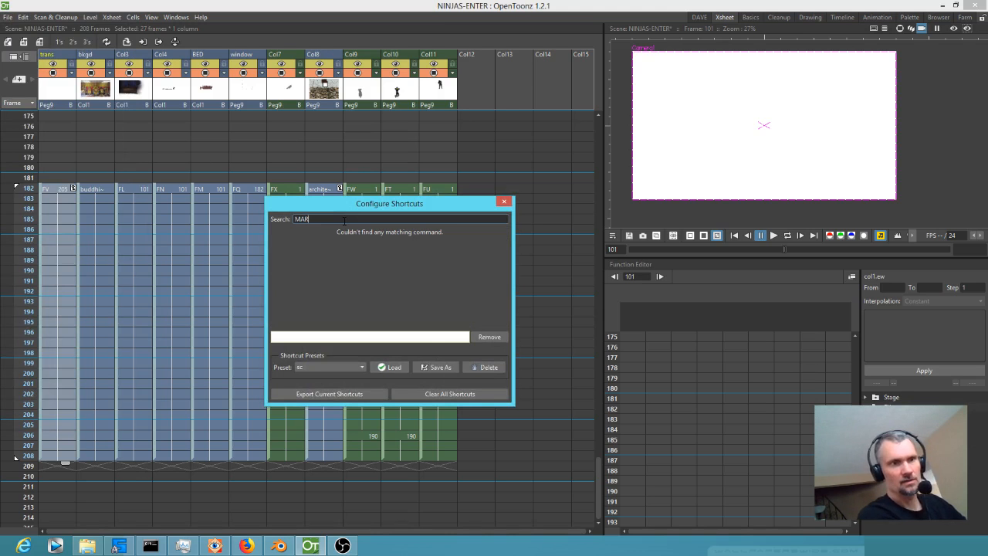
# Search the shortcut commands for "SET S" and "START", and close the shortcut configuration.
pyautogui.press('BackSpace')
pyautogui.press('BackSpace')
pyautogui.press('BackSpace')
pyautogui.write('SET')
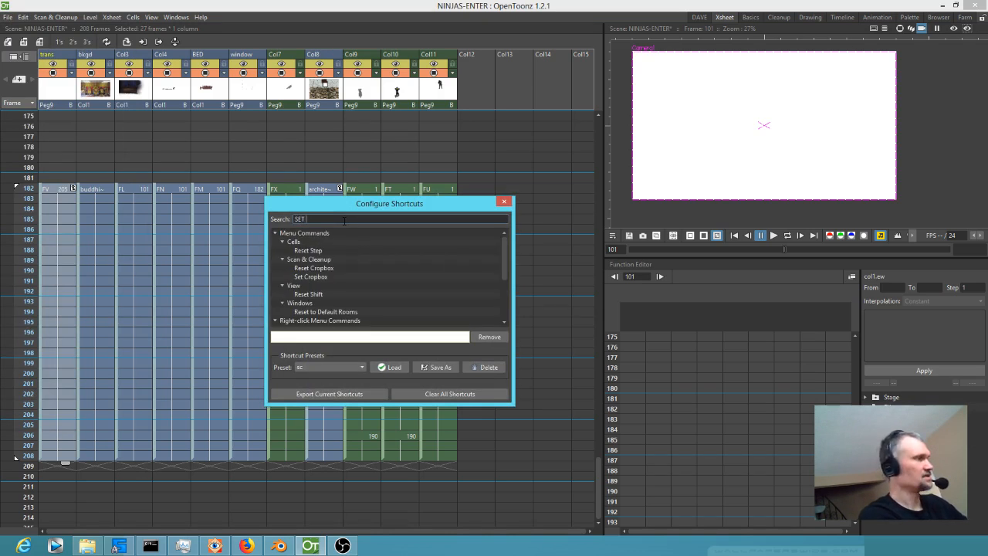
pyautogui.write(' S')
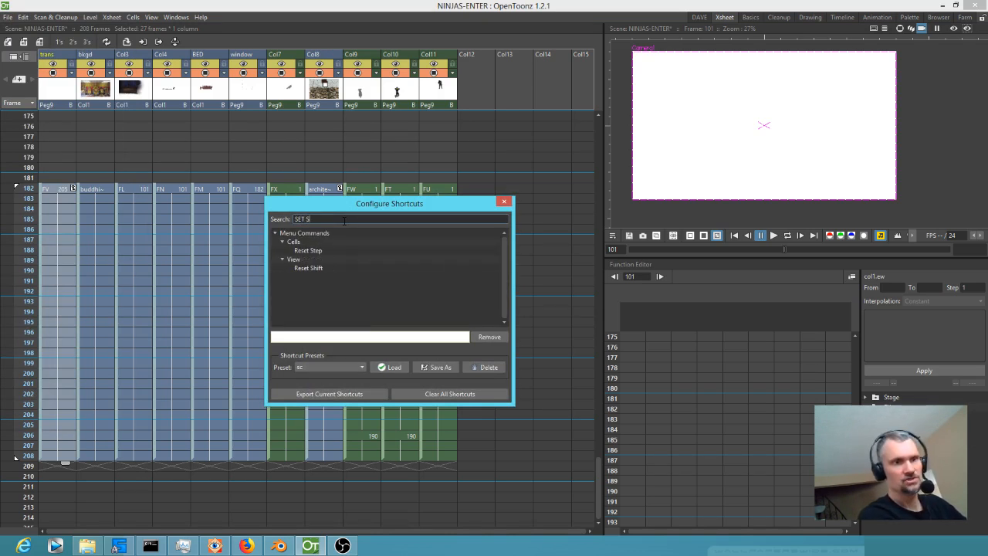
pyautogui.press('BackSpace')
pyautogui.press('BackSpace')
pyautogui.press('BackSpace')
pyautogui.press('BackSpace')
pyautogui.write('TART')
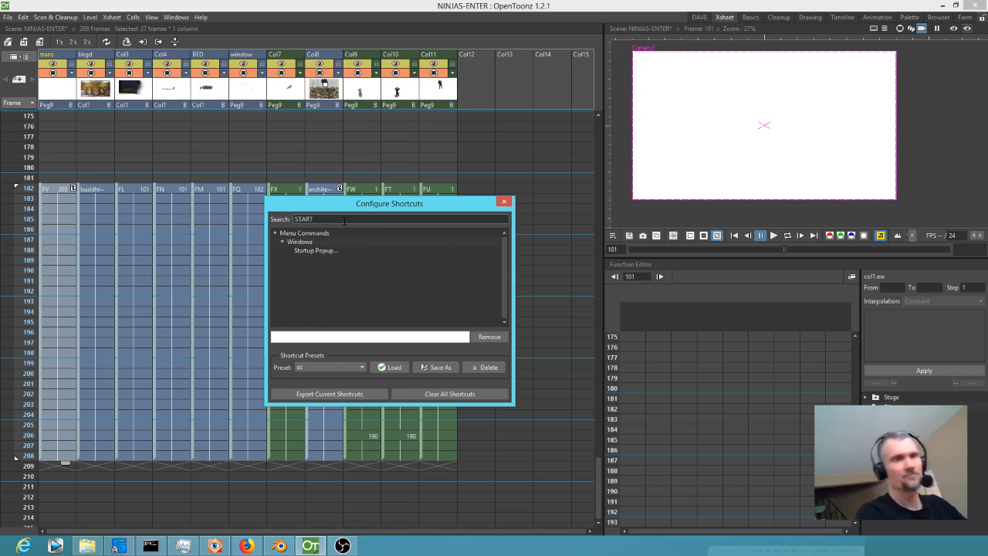
pyautogui.press('Escape')
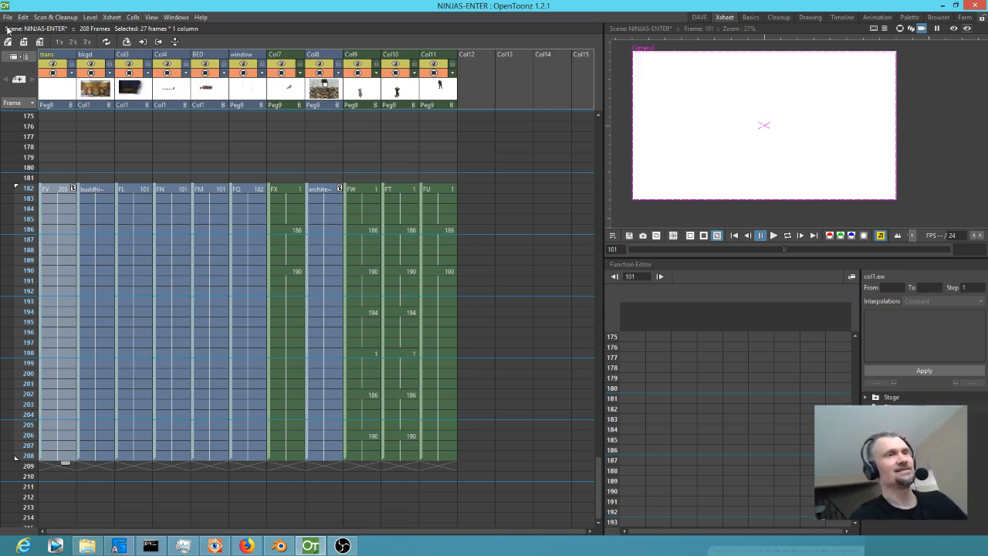
# Display frame 191 and save the scene in the scenes folder as 0015-N2-FLOPS-AROUND-OUTSIDE-THE-WINDOW.
pyautogui.moveTo(21, 168); pyautogui.dragTo(10, 281)
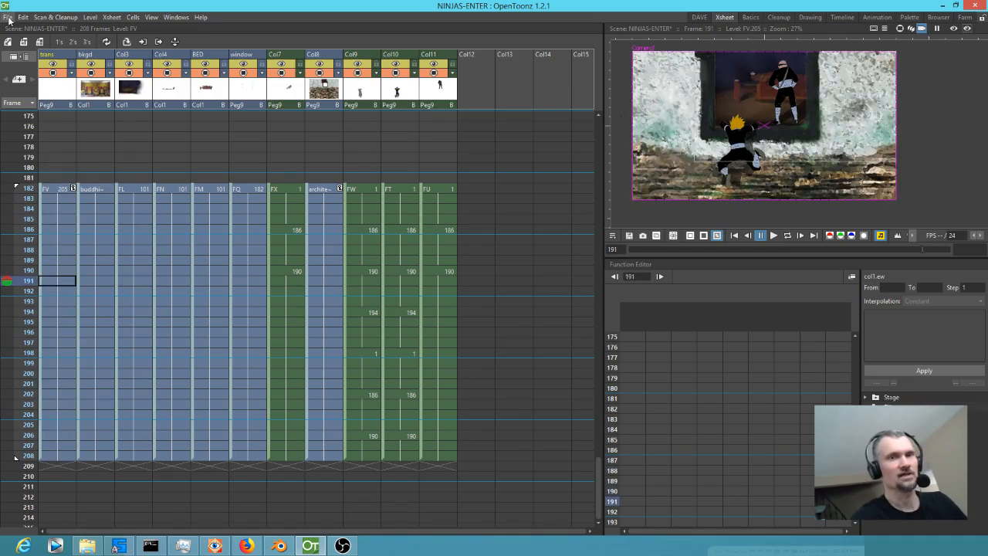
pyautogui.click(8, 17)
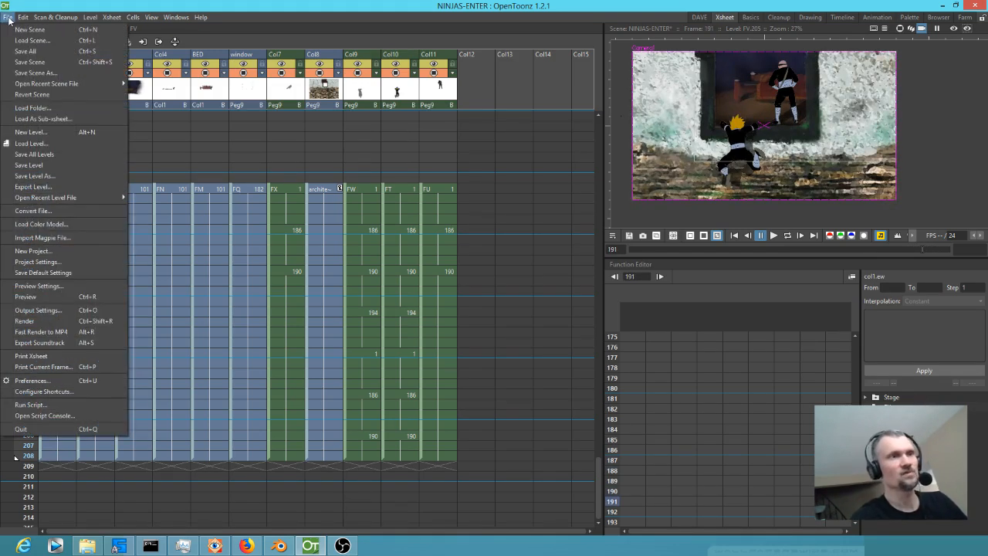
pyautogui.click(33, 73)
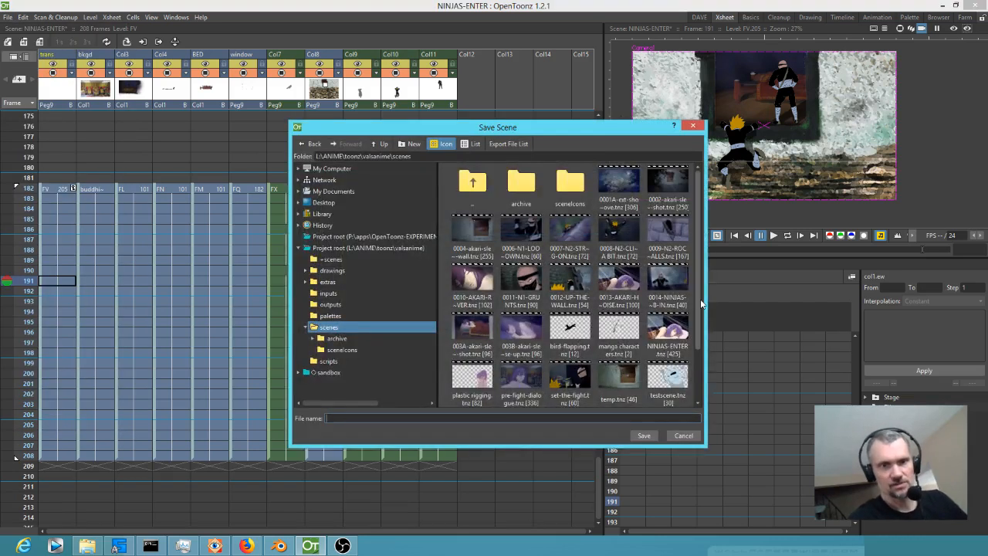
pyautogui.moveTo(701, 300); pyautogui.dragTo(703, 314)
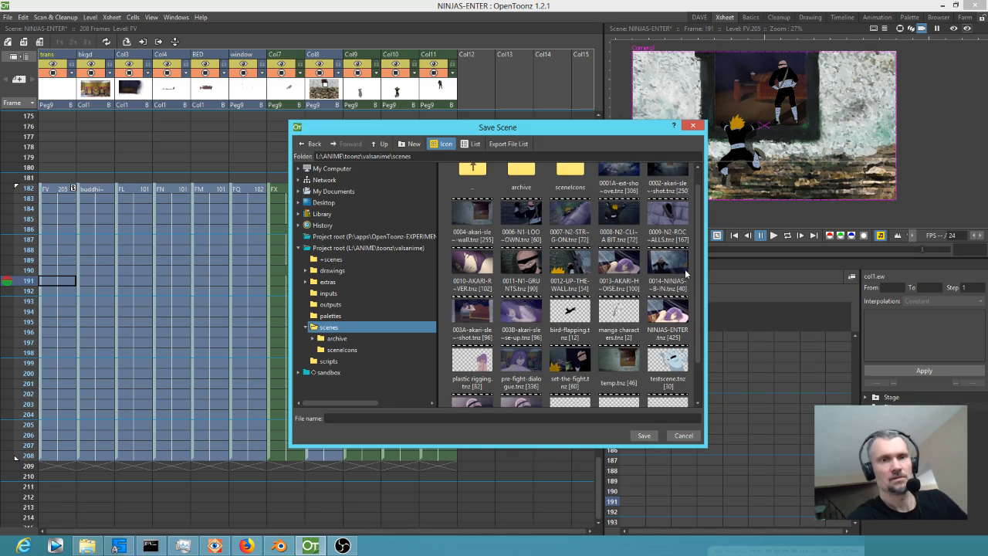
pyautogui.click(408, 418)
pyautogui.write('001')
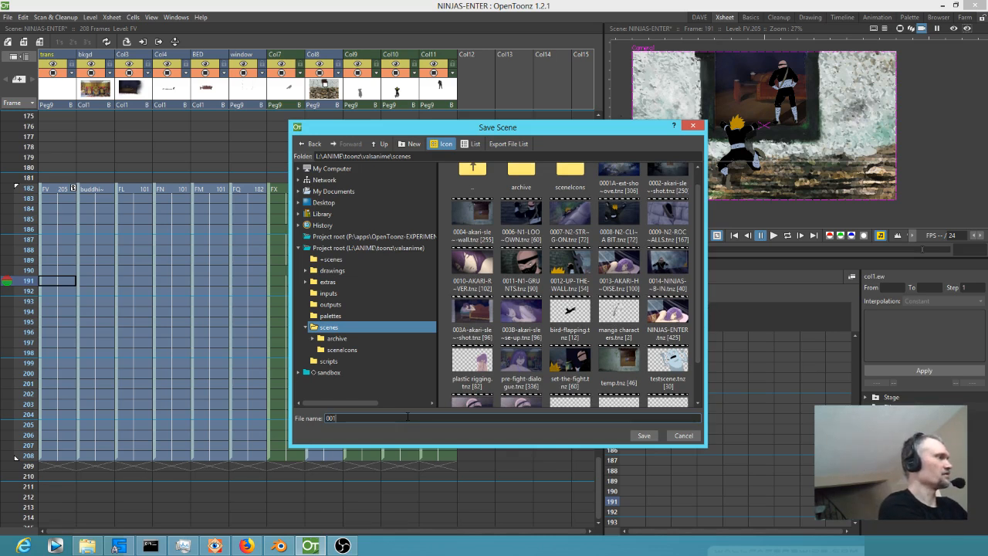
pyautogui.write('5-N2-')
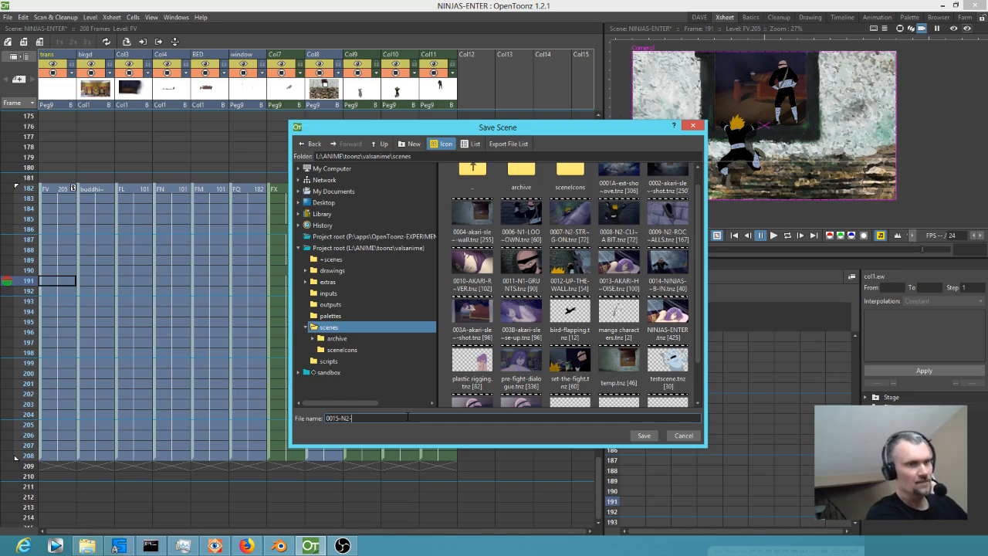
pyautogui.write('FLO')
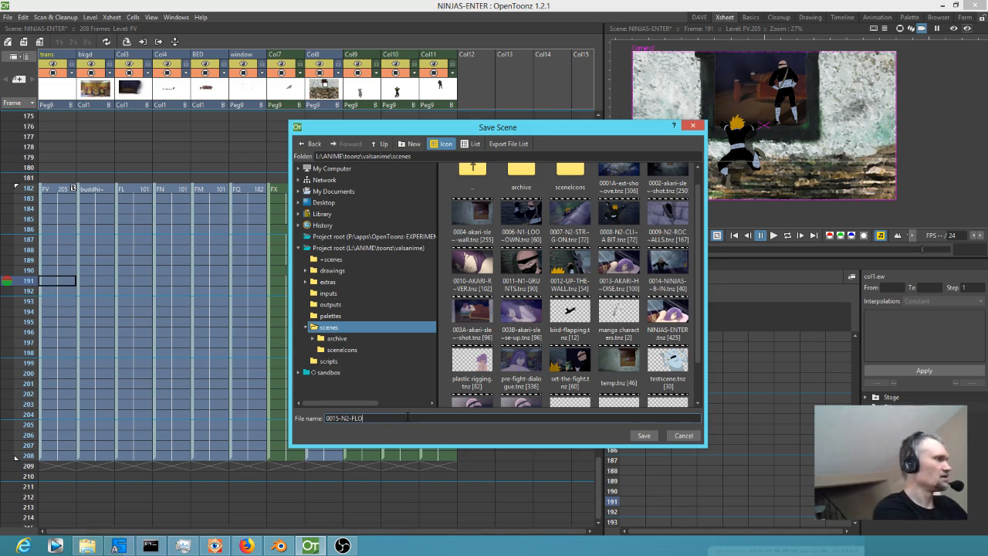
pyautogui.write('PS-AROU')
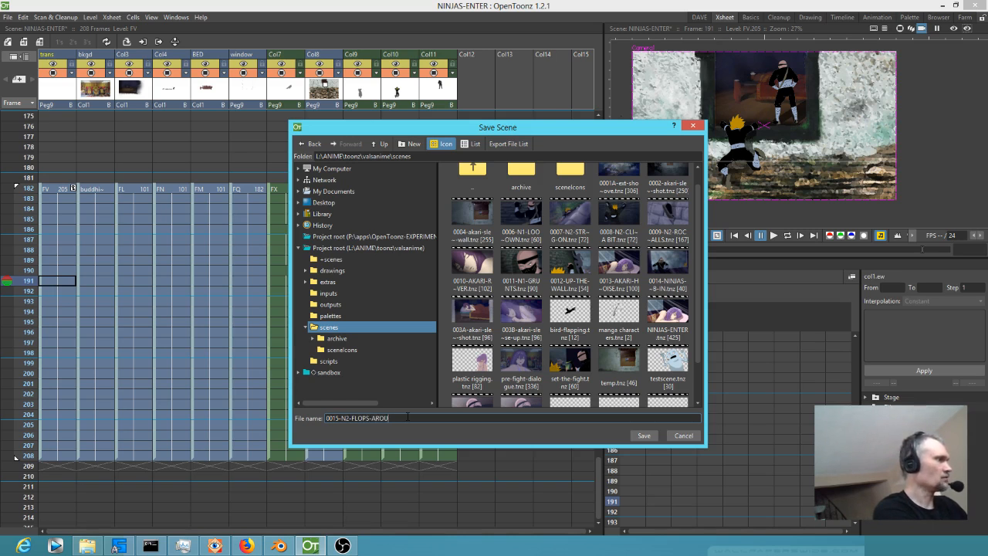
pyautogui.write('ND-OUTSI')
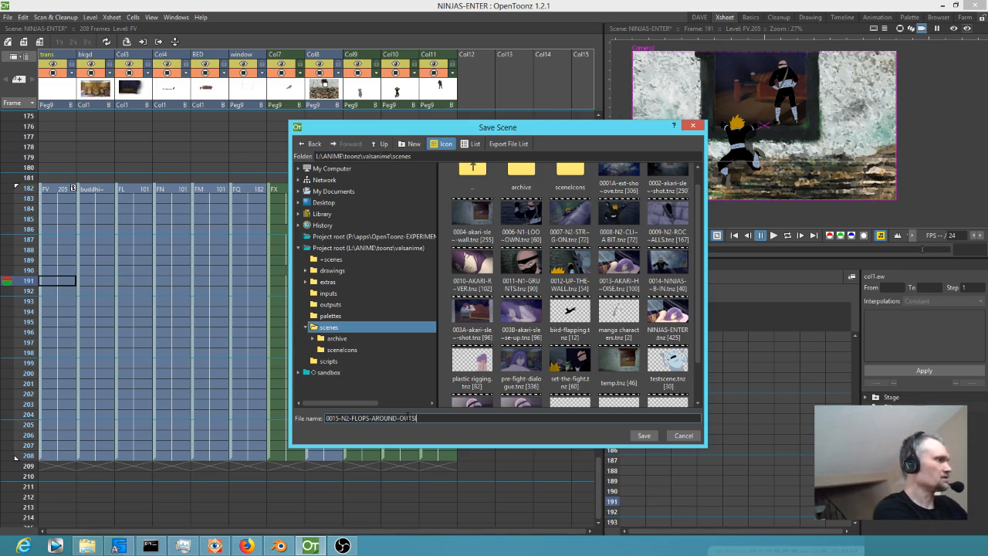
pyautogui.write('DE-THE-WINDOW')
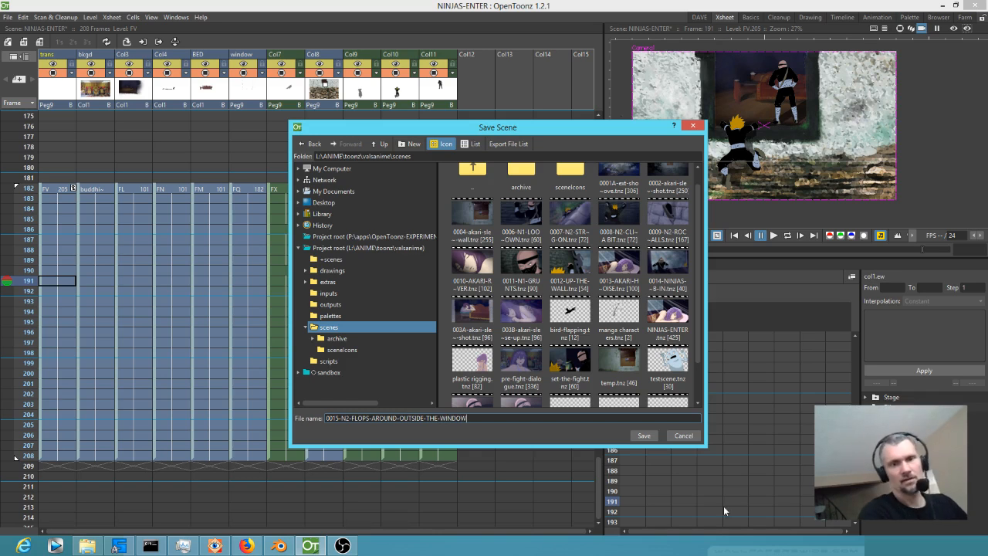
pyautogui.click(643, 435)
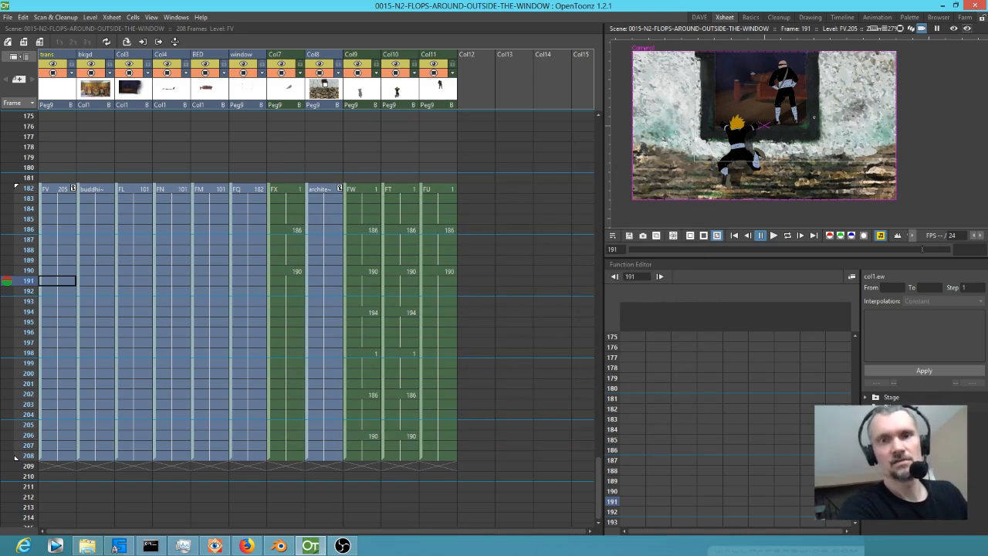
# Switch to the DAVE room and examine the window shot at frame 191 up close and in full.
pyautogui.click(698, 17)
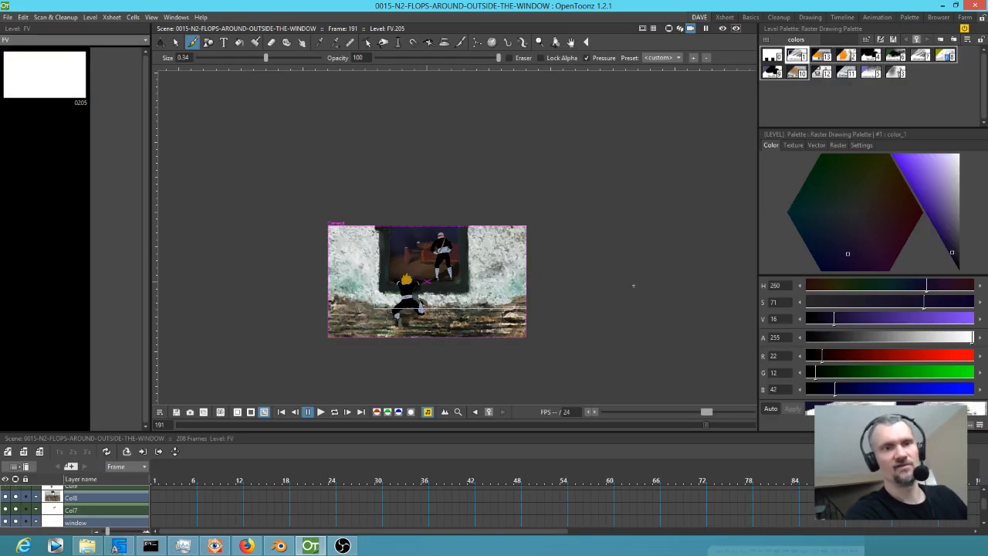
pyautogui.scroll(5, 532, 308)
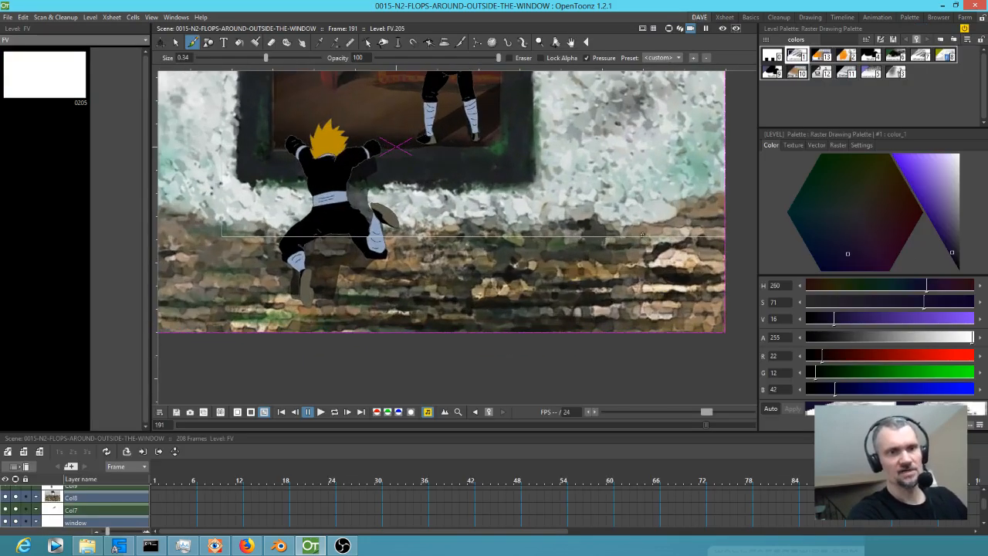
pyautogui.scroll(-4, 653, 312)
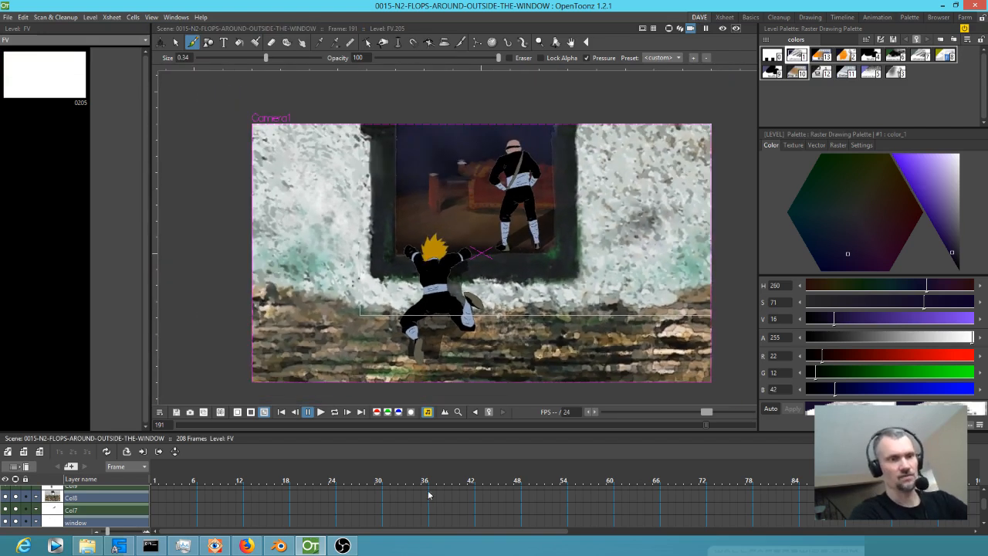
# Switch to Blender, scrub back through the edited shots to frame 526 to view the wide wall shot, and return to OpenToonz.
pyautogui.click(278, 546)
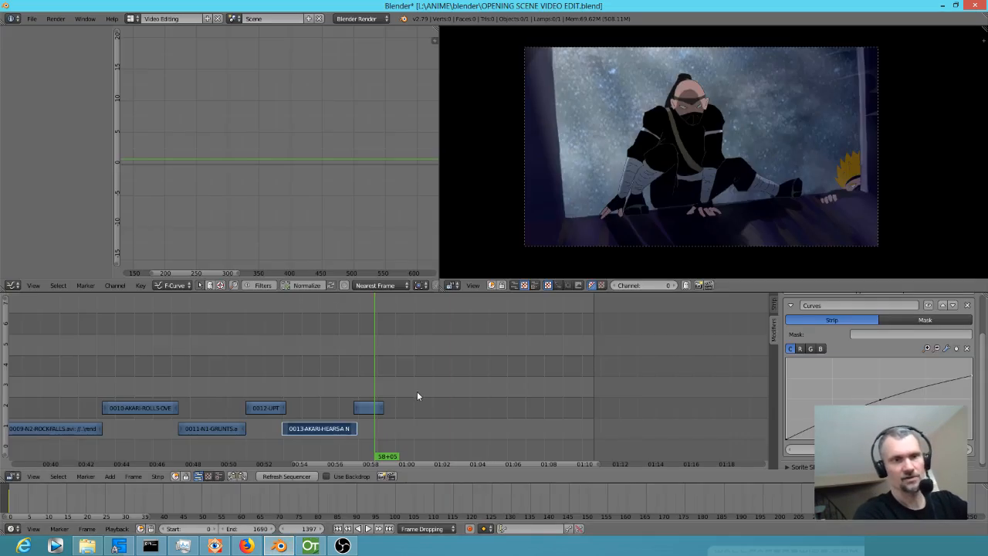
pyautogui.moveTo(343, 395); pyautogui.dragTo(215, 391)
pyautogui.moveTo(251, 384); pyautogui.dragTo(573, 391)
pyautogui.moveTo(492, 381); pyautogui.dragTo(130, 331)
pyautogui.hscroll(-5, 245, 380)
pyautogui.moveTo(202, 365); pyautogui.dragTo(223, 375)
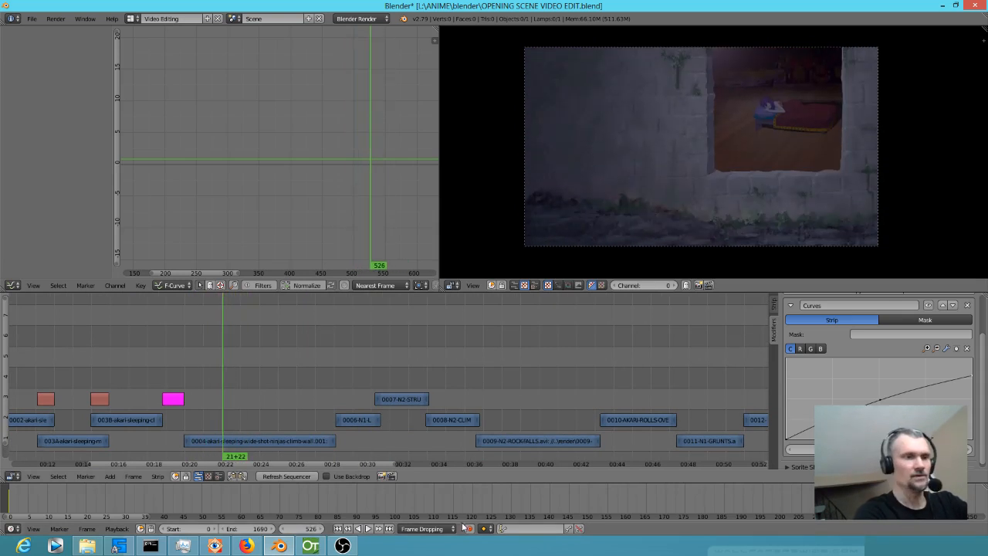
pyautogui.click(313, 547)
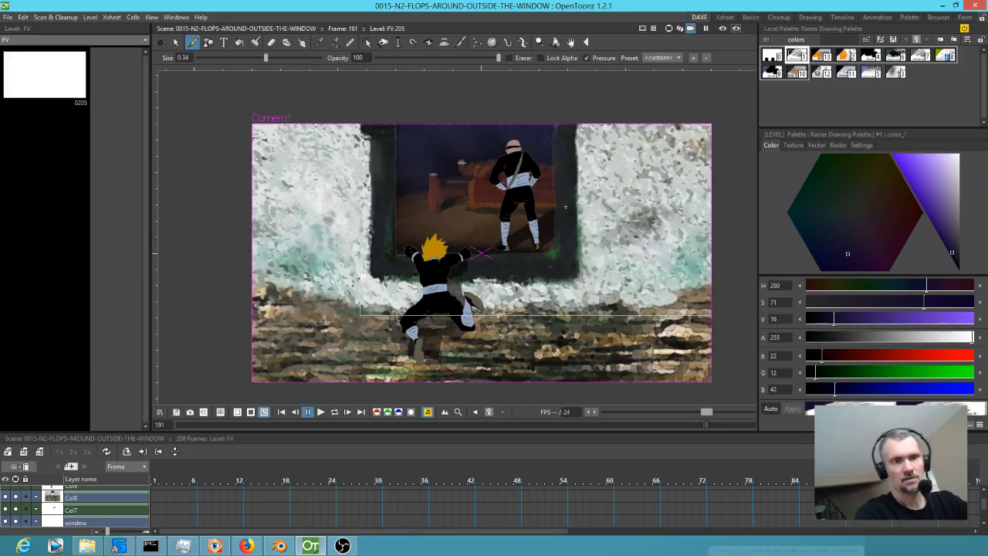
# Switch to the Xsheet room, insert an empty column directly after the brick wall column Col8, and select its cell at frame 182.
pyautogui.click(725, 17)
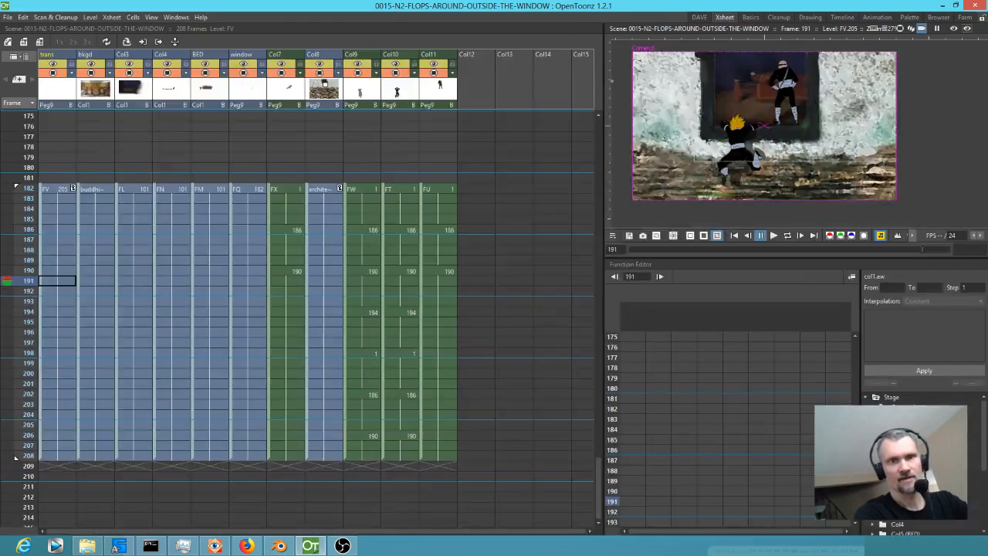
pyautogui.scroll(3, 760, 153)
pyautogui.moveTo(762, 152); pyautogui.dragTo(807, 175)
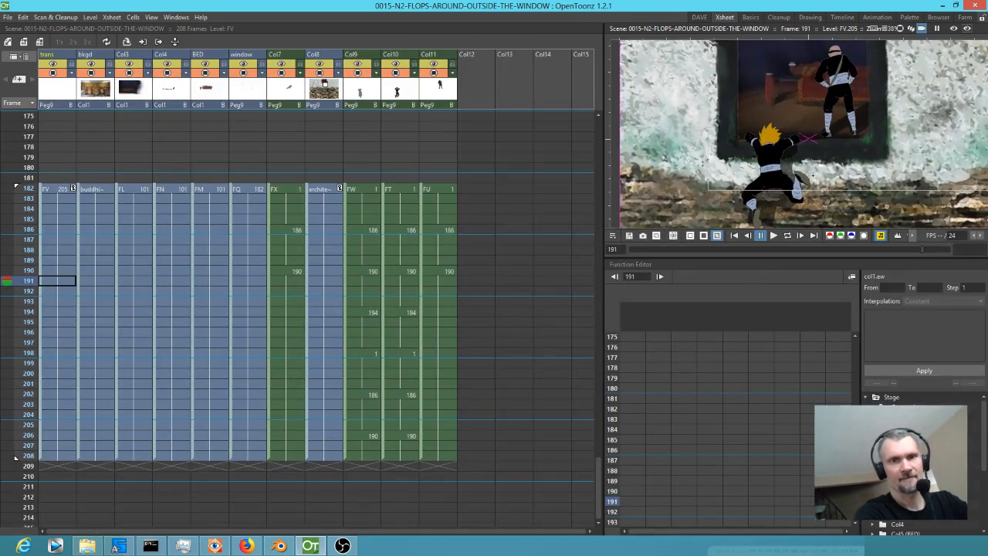
pyautogui.scroll(-1, 806, 175)
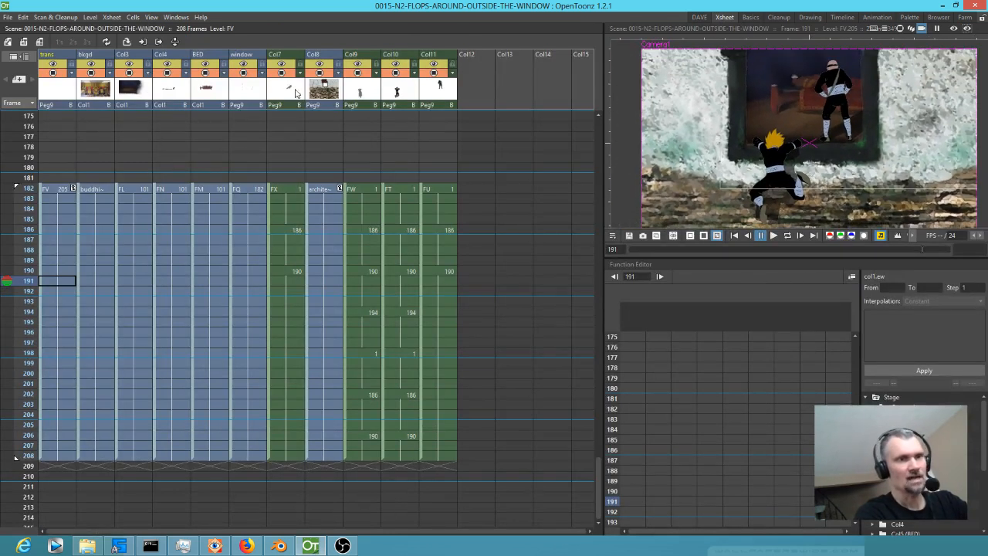
pyautogui.click(320, 92)
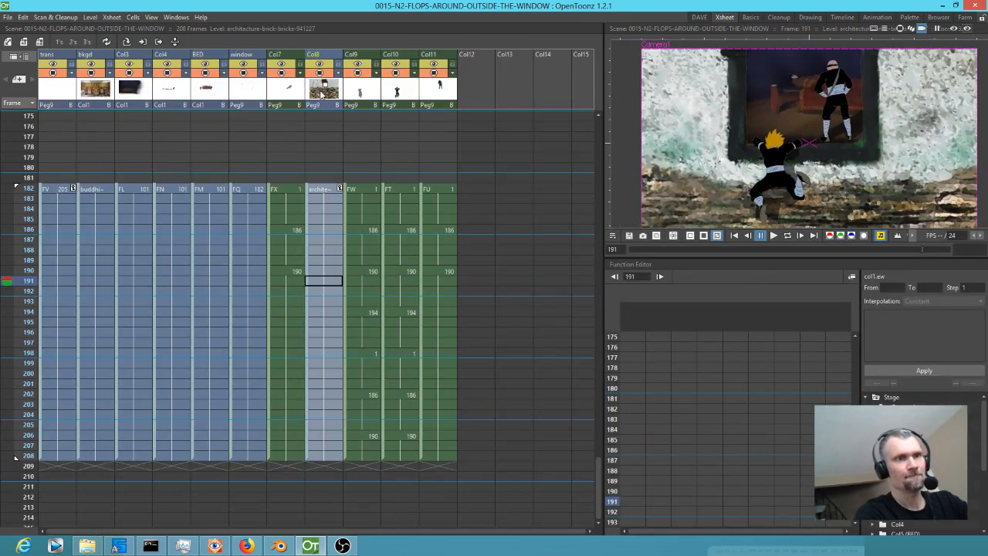
pyautogui.click(327, 190)
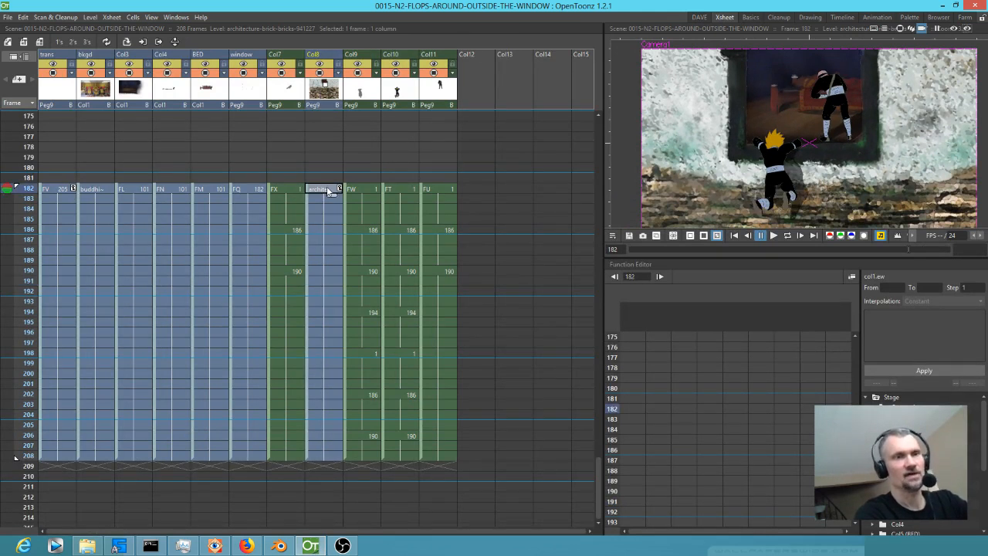
pyautogui.click(357, 91)
pyautogui.press('Insert')
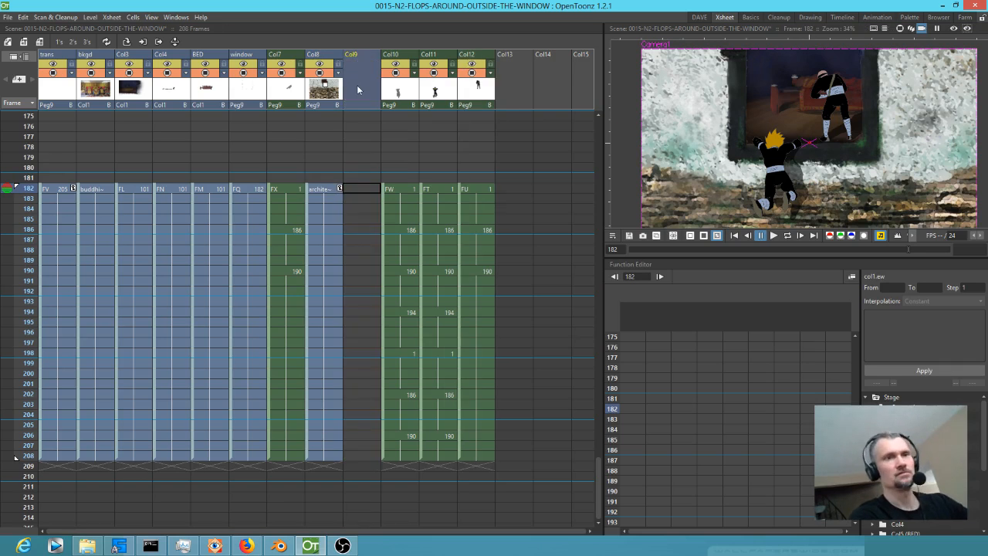
pyautogui.click(359, 189)
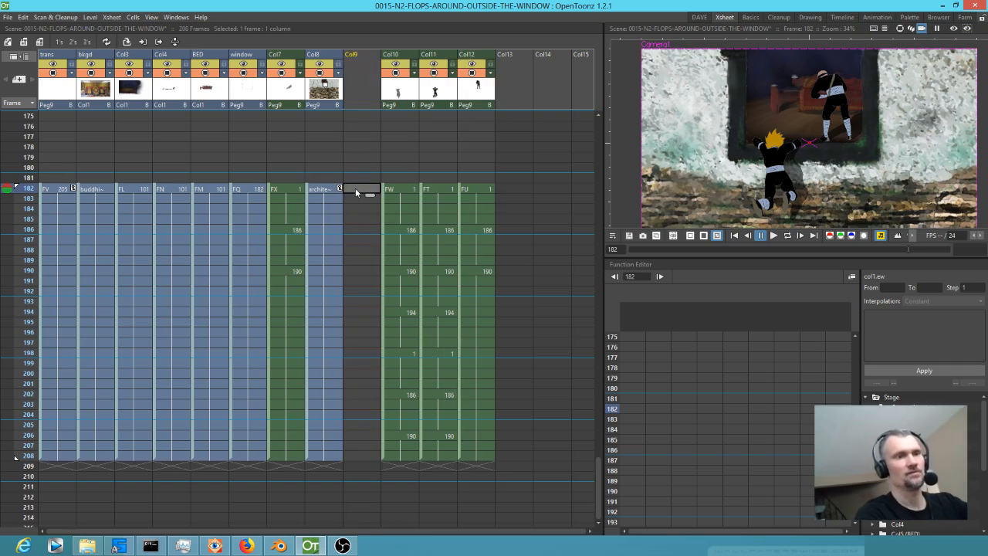
# Switch to FastStone Image Viewer and browse the ANIME folders to the img\ref\bkgd reference folder.
pyautogui.click(215, 545)
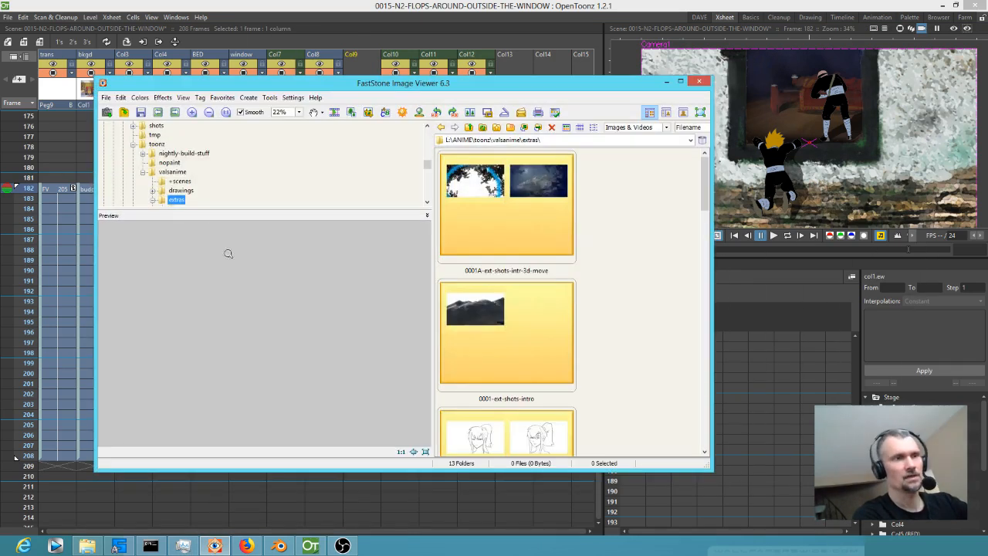
pyautogui.moveTo(213, 207); pyautogui.dragTo(209, 263)
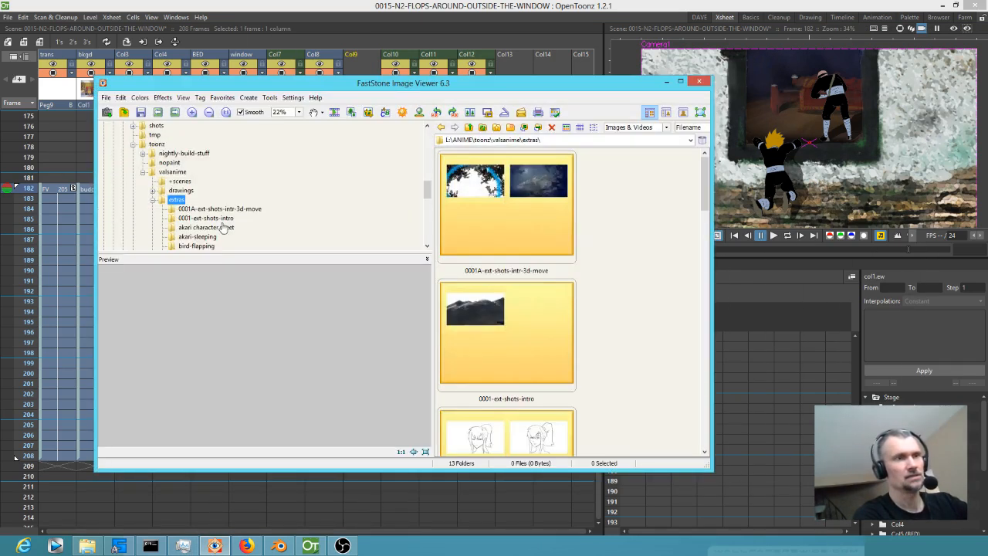
pyautogui.click(142, 172)
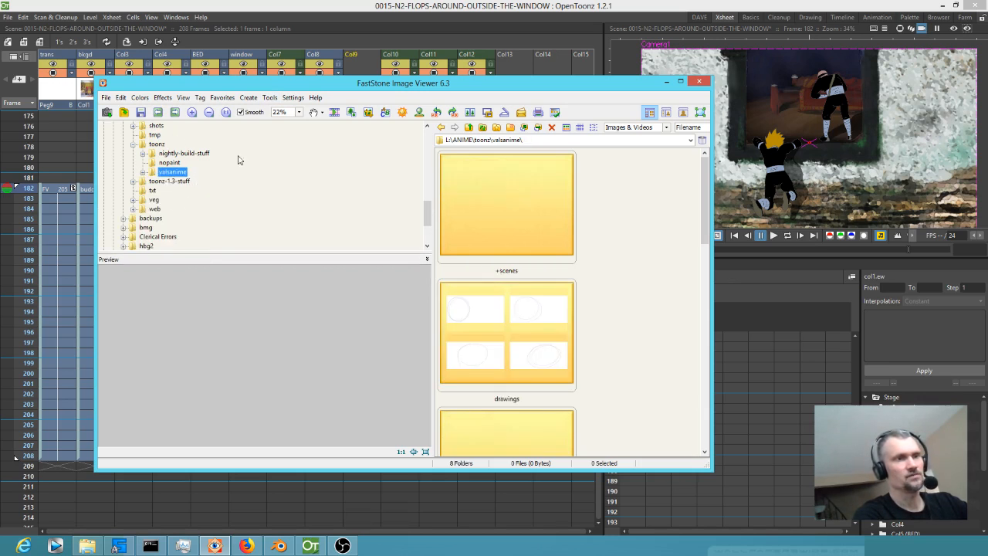
pyautogui.moveTo(432, 215); pyautogui.dragTo(435, 188)
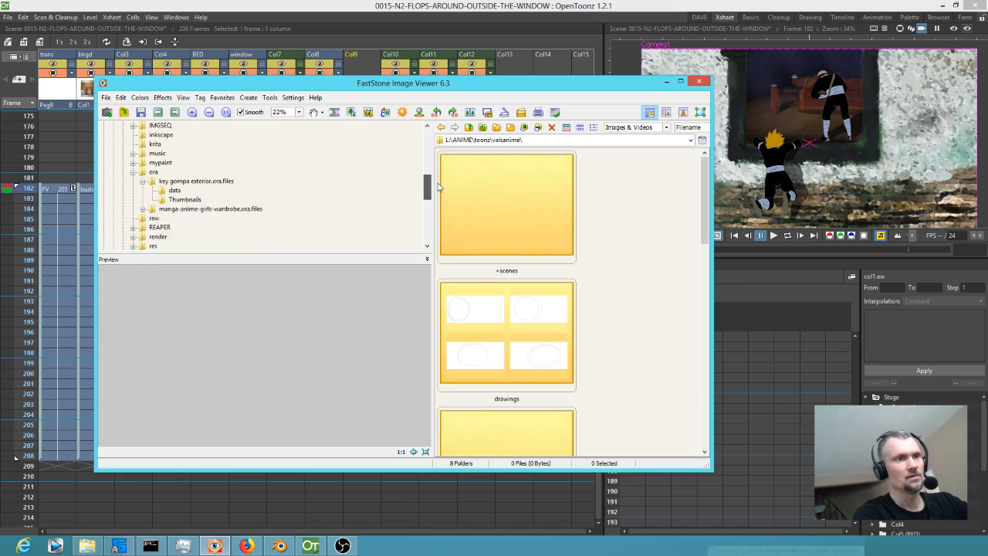
pyautogui.moveTo(426, 185); pyautogui.dragTo(433, 168)
pyautogui.doubleClick(180, 190)
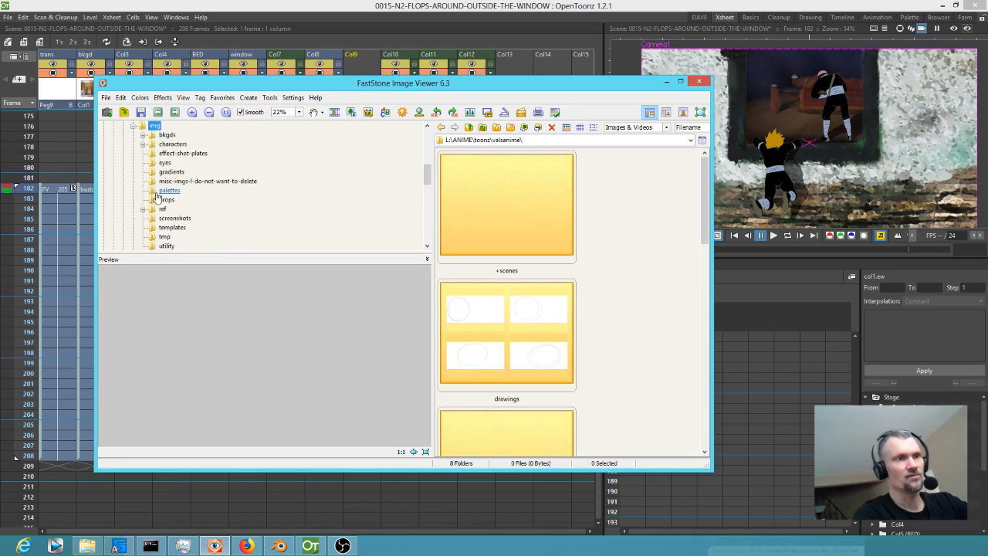
pyautogui.doubleClick(167, 134)
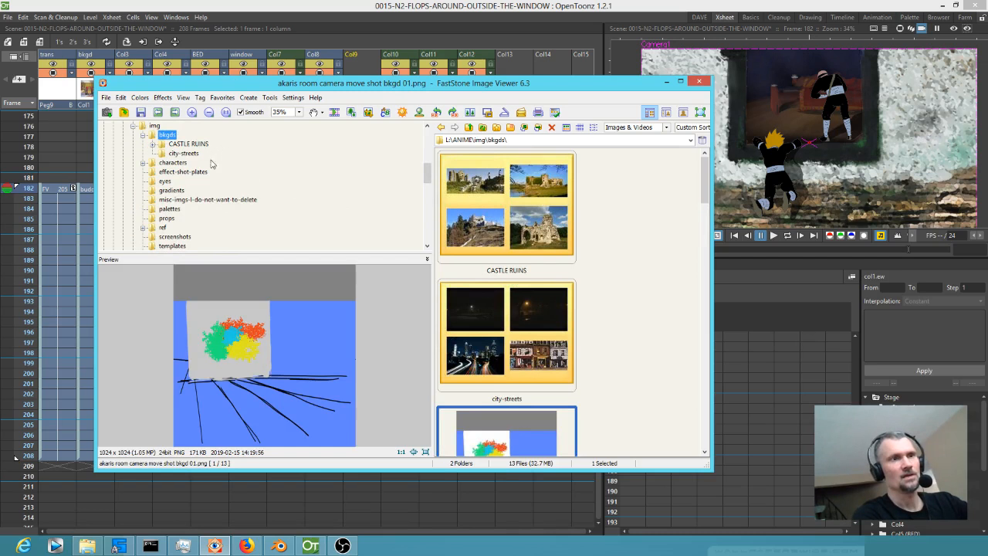
pyautogui.doubleClick(161, 228)
pyautogui.doubleClick(177, 219)
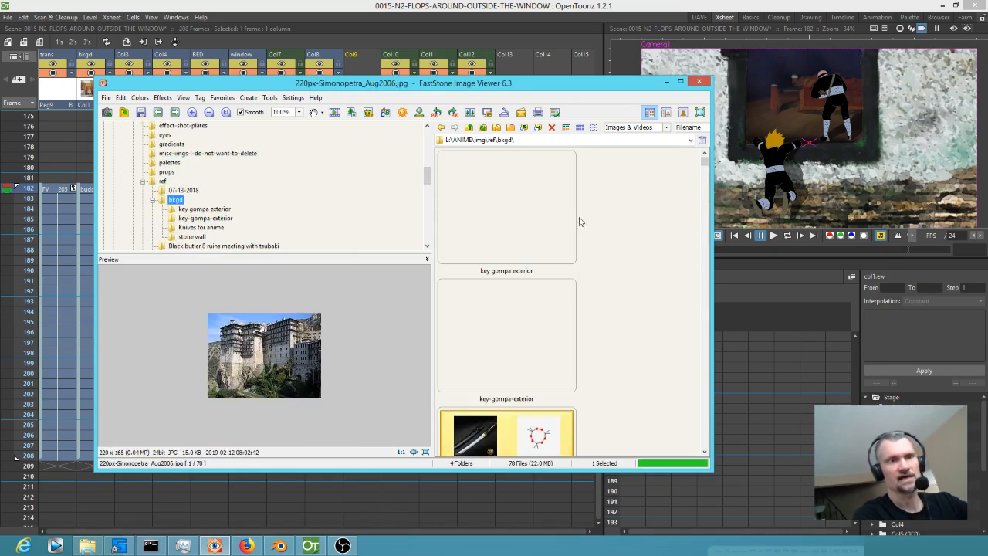
# Look through the key gompa exterior, key-gompa-exterior and bkgd reference folders for a wall background image.
pyautogui.doubleClick(531, 216)
pyautogui.scroll(-5, 631, 240)
pyautogui.scroll(-3, 631, 240)
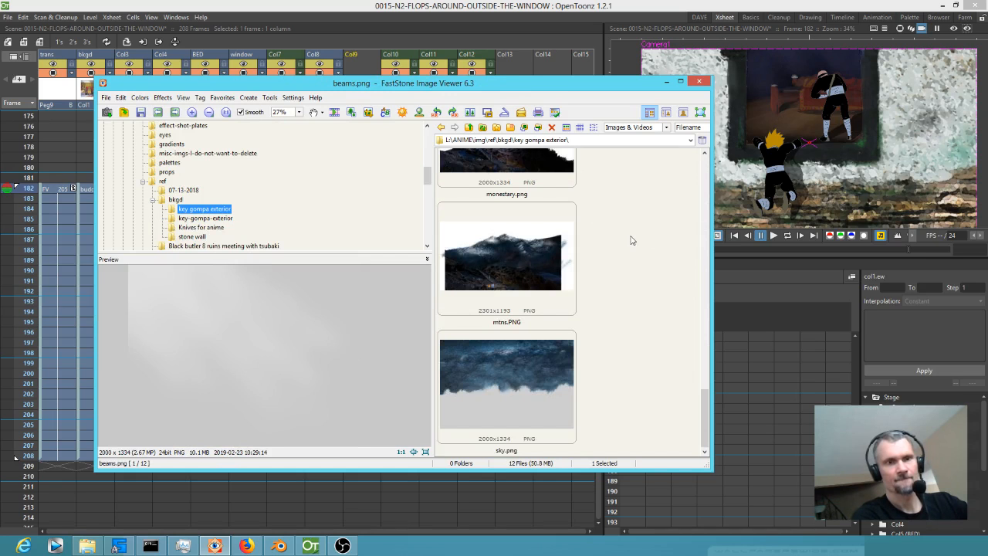
pyautogui.scroll(10, 630, 239)
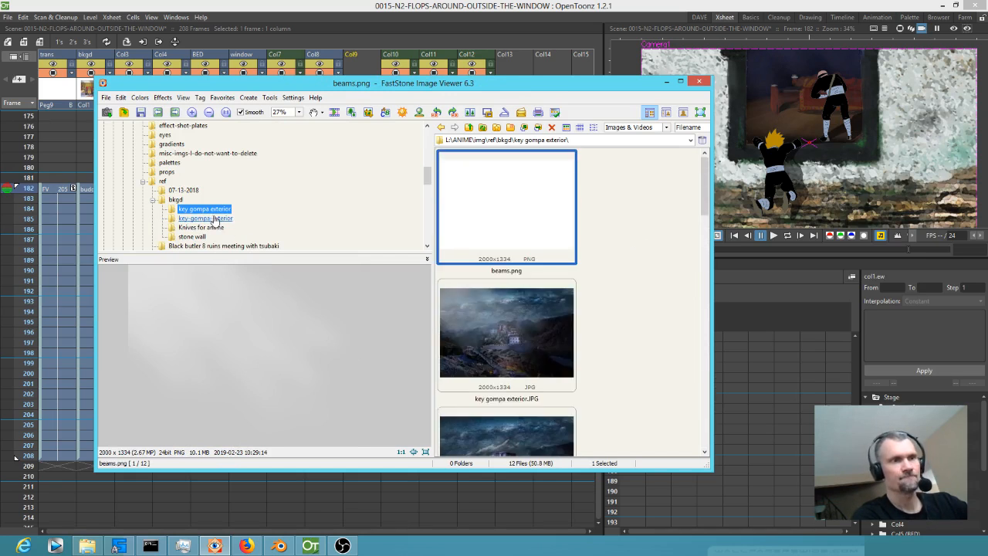
pyautogui.click(214, 219)
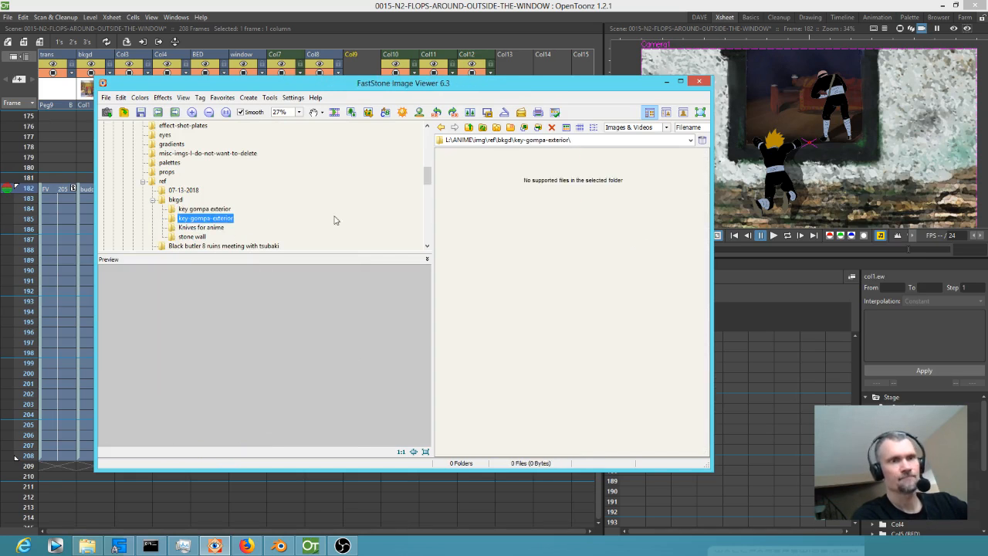
pyautogui.click(175, 199)
pyautogui.scroll(-5, 615, 281)
pyautogui.scroll(-15, 615, 282)
pyautogui.scroll(-15, 618, 283)
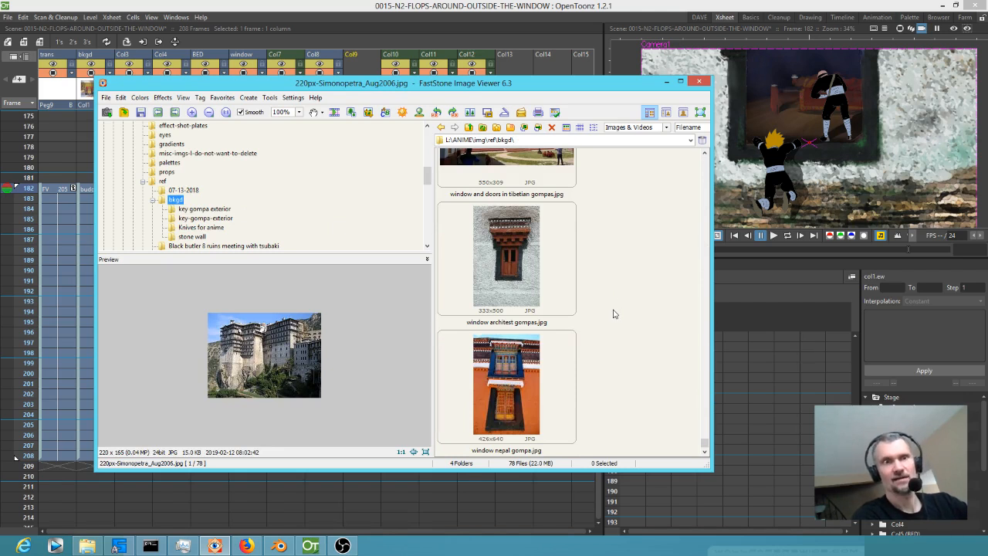
pyautogui.scroll(12, 615, 313)
pyautogui.scroll(5, 615, 313)
pyautogui.scroll(-6, 613, 321)
pyautogui.scroll(15, 615, 326)
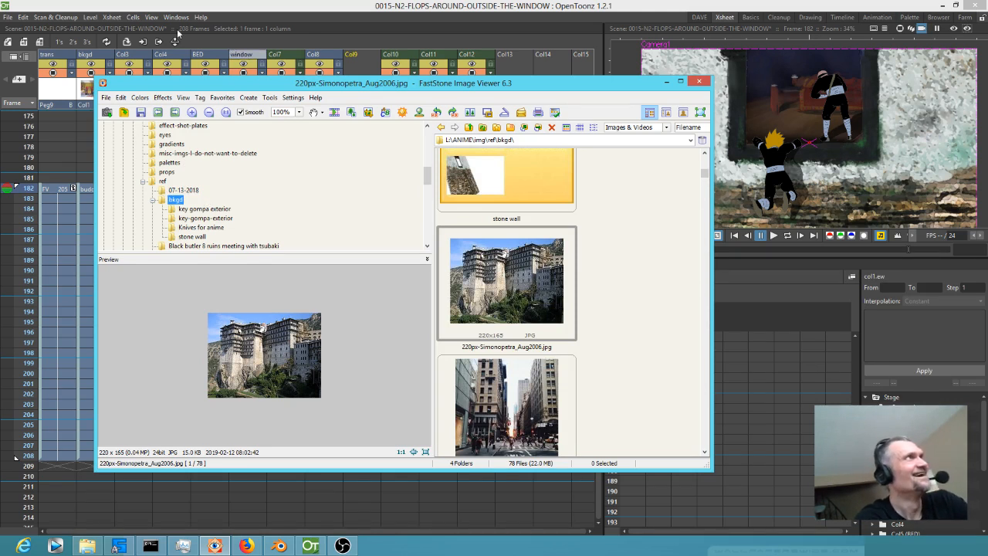
# Maximize the image viewer and open the img\bkgds folder to reach its wall images.
pyautogui.click(181, 190)
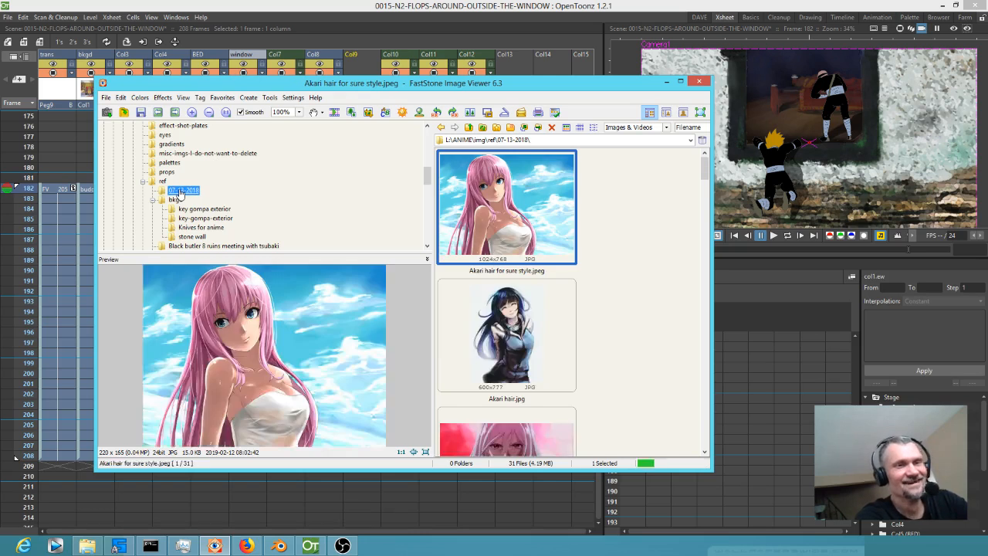
pyautogui.doubleClick(392, 85)
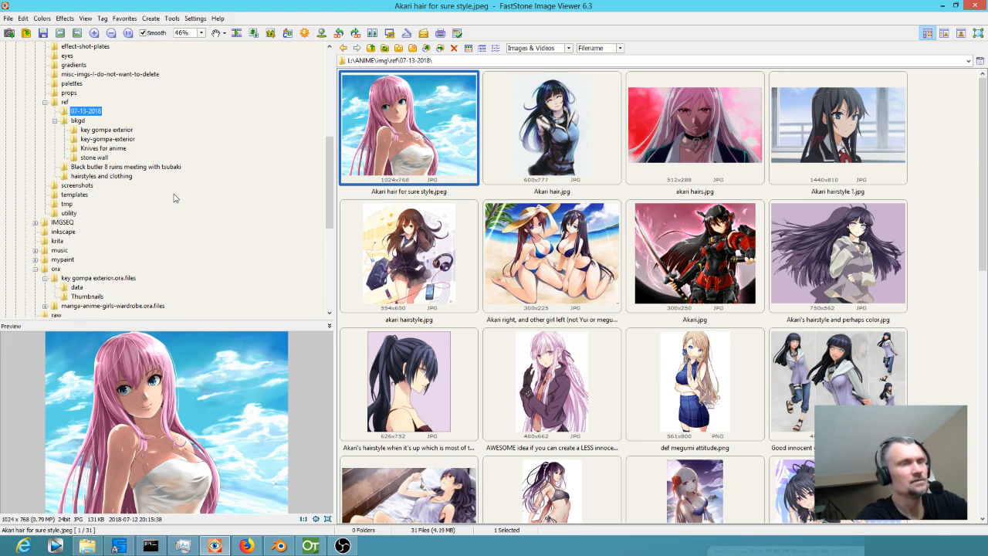
pyautogui.scroll(5, 174, 199)
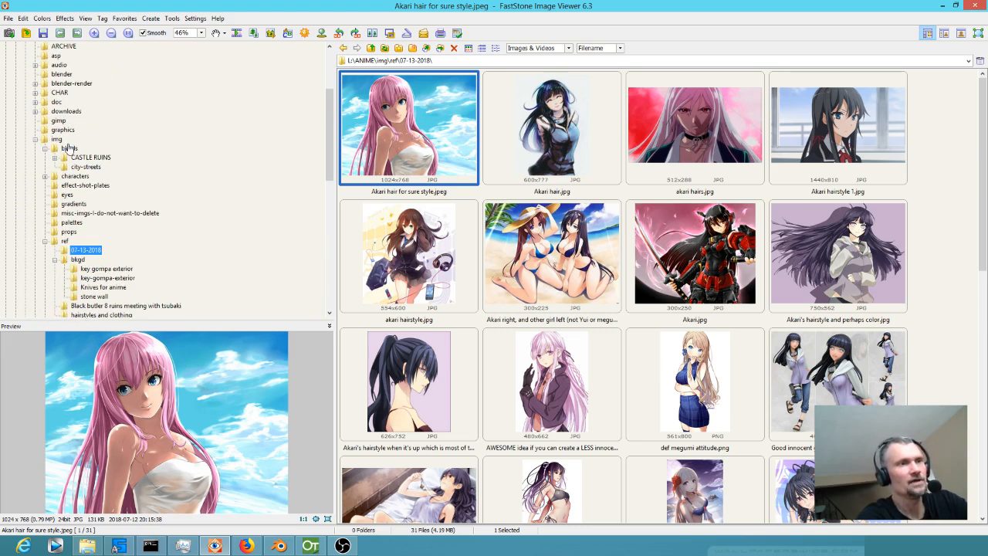
pyautogui.click(69, 149)
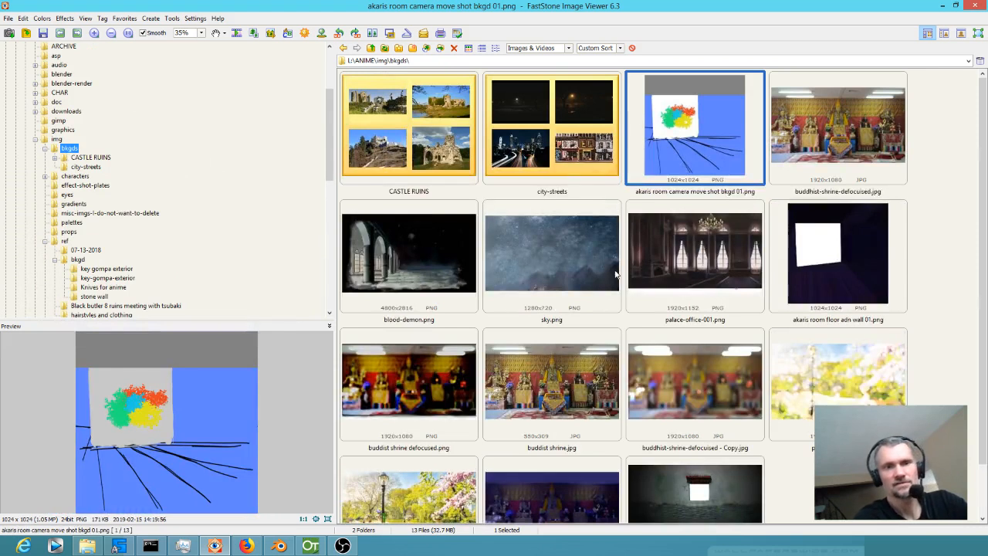
pyautogui.scroll(-1, 723, 456)
# Load architecture-brick-bricks-941227.png from its original location into the empty OpenToonz column at frame 182.
pyautogui.click(697, 461)
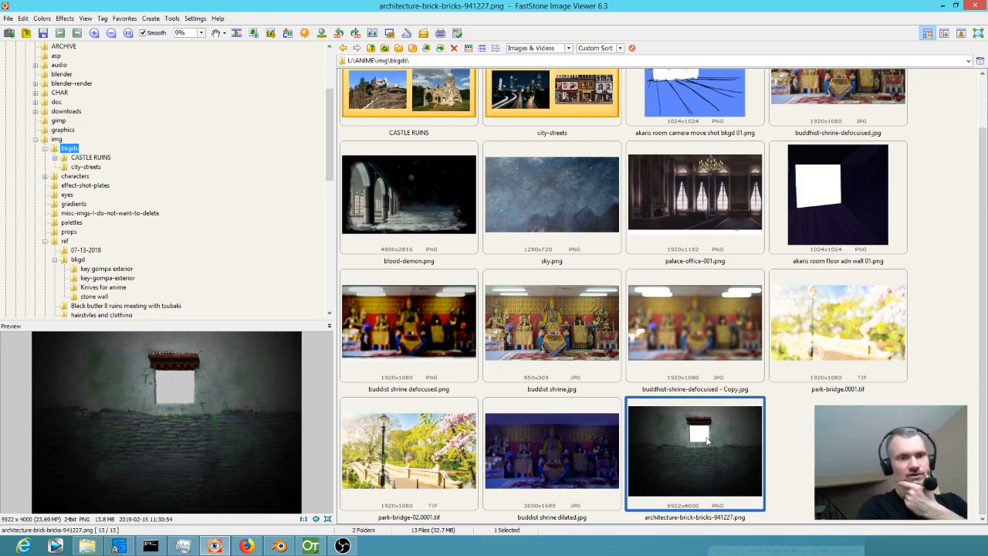
pyautogui.click(311, 546)
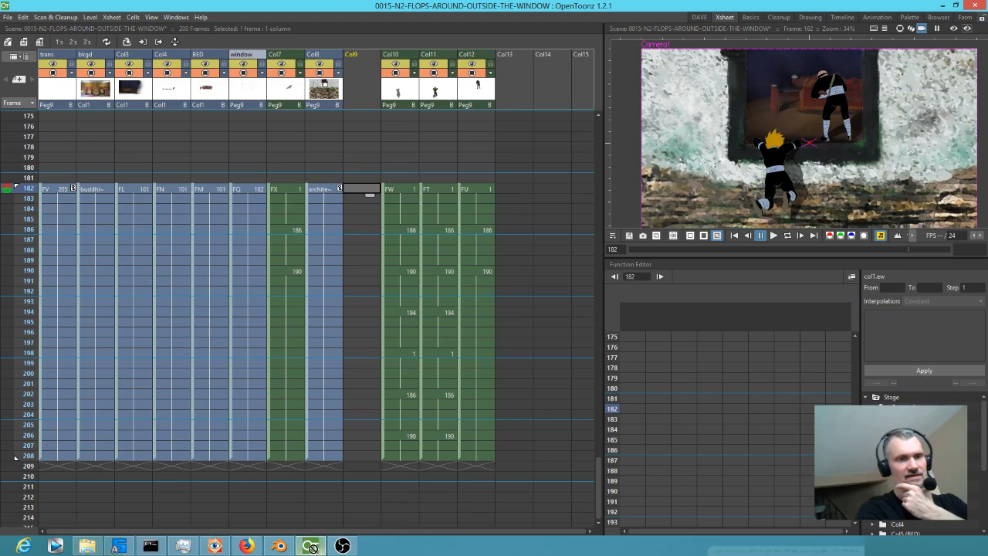
pyautogui.moveTo(432, 180); pyautogui.dragTo(366, 194)
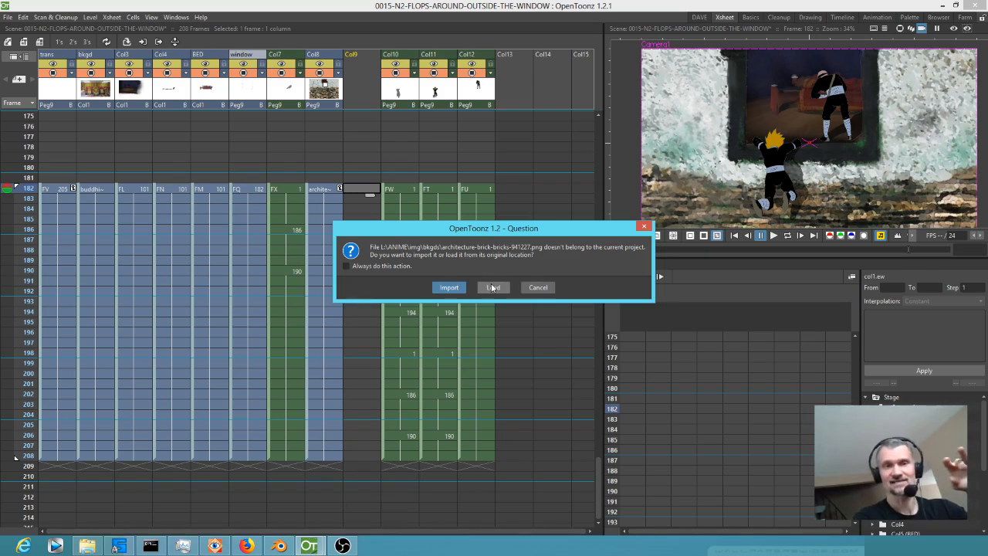
pyautogui.click(492, 287)
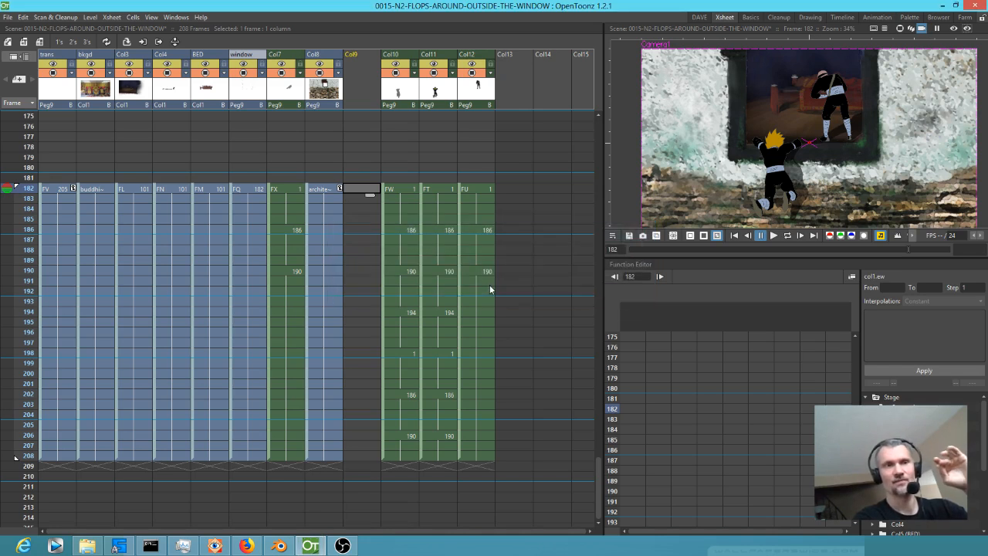
# Extend the wall image in Col9 from frame 182 through frame 208.
pyautogui.click(369, 192)
pyautogui.moveTo(372, 196); pyautogui.dragTo(378, 468)
pyautogui.click(363, 192)
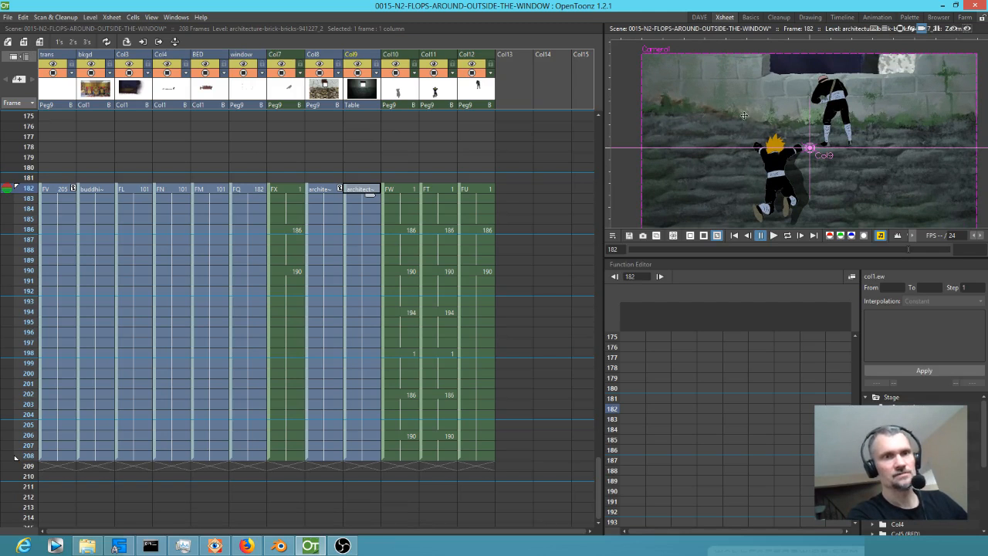
# In the DAVE room, scale the Col9 wall image down slightly and move it to about -33 mm E/W and -71 mm N/S.
pyautogui.click(699, 17)
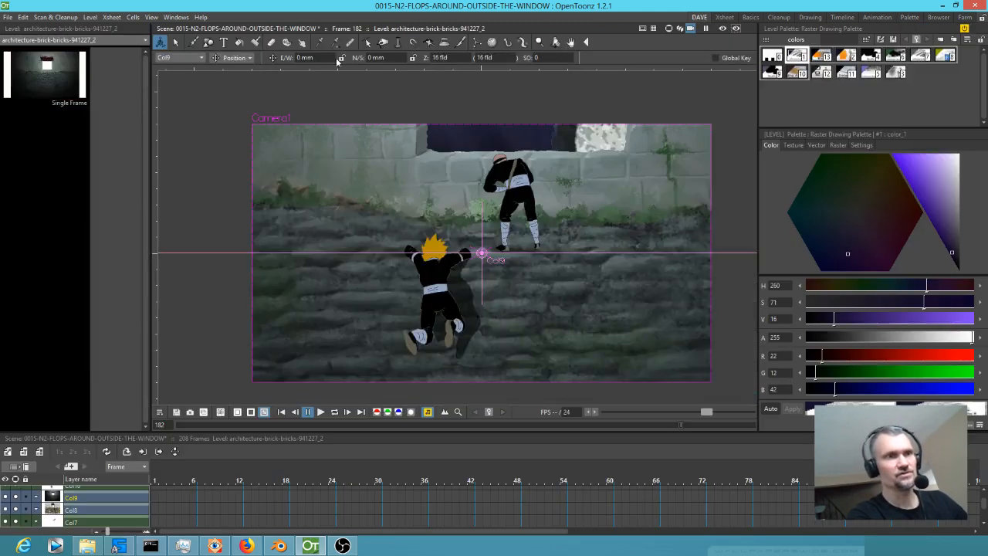
pyautogui.click(243, 60)
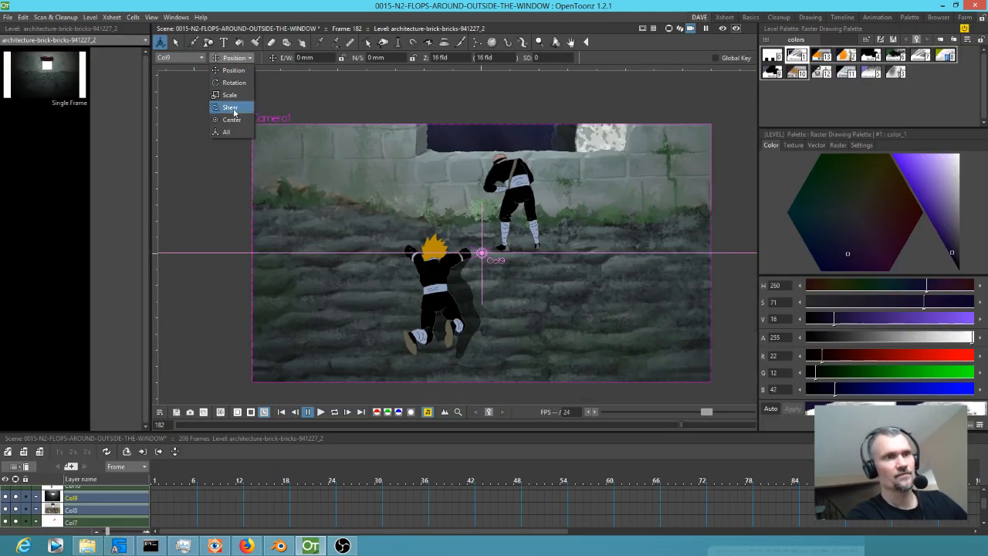
pyautogui.click(227, 133)
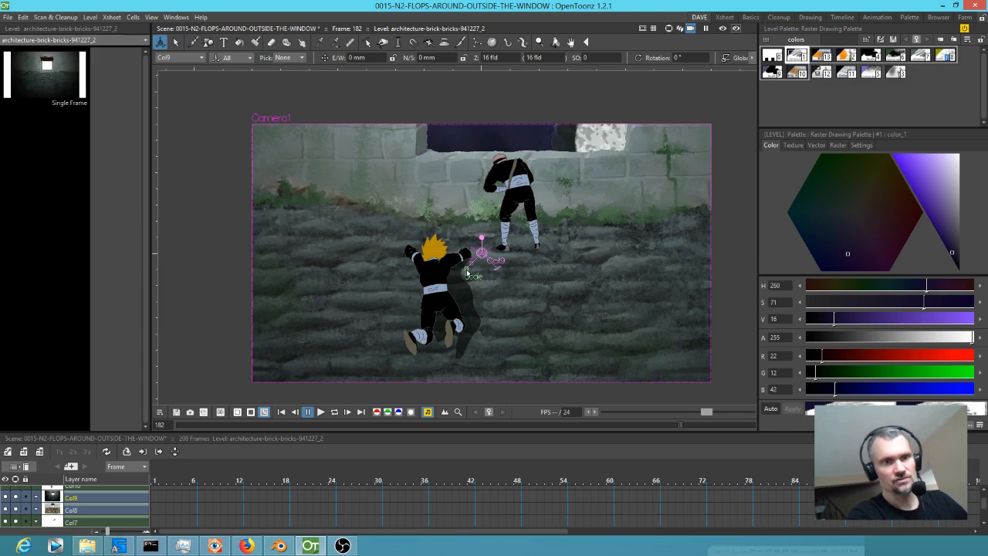
pyautogui.moveTo(466, 270)
pyautogui.mouseDown()
pyautogui.moveTo(474, 268)
pyautogui.moveTo(465, 267)
pyautogui.mouseUp()
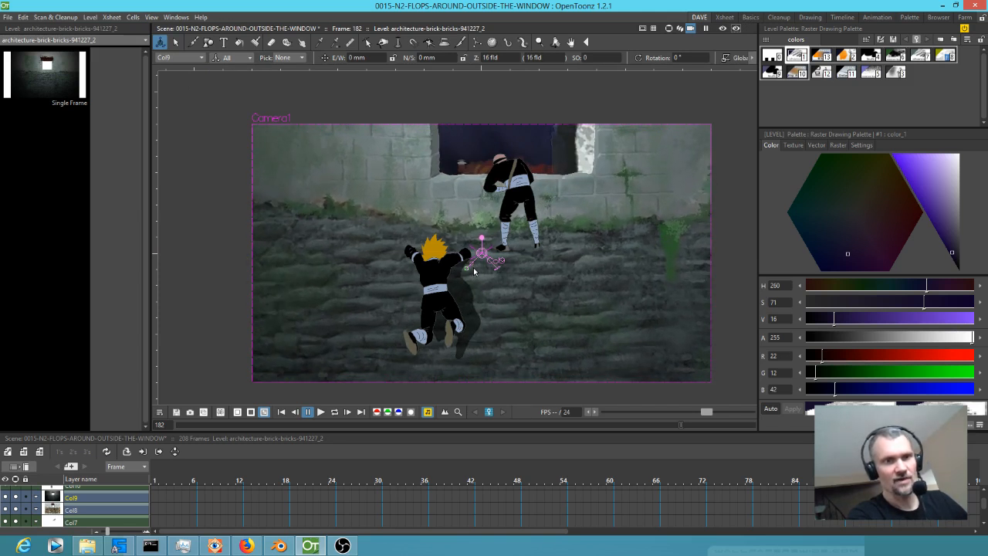
pyautogui.moveTo(373, 165); pyautogui.dragTo(399, 240)
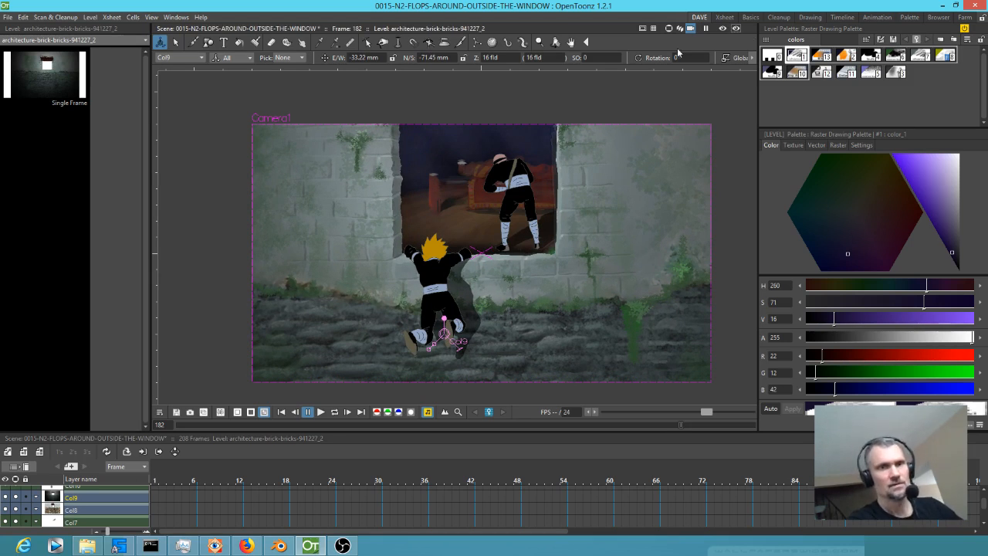
# Return to the Xsheet room and toggle the visibility of Col9 off and on to compare the two wall backgrounds.
pyautogui.click(729, 19)
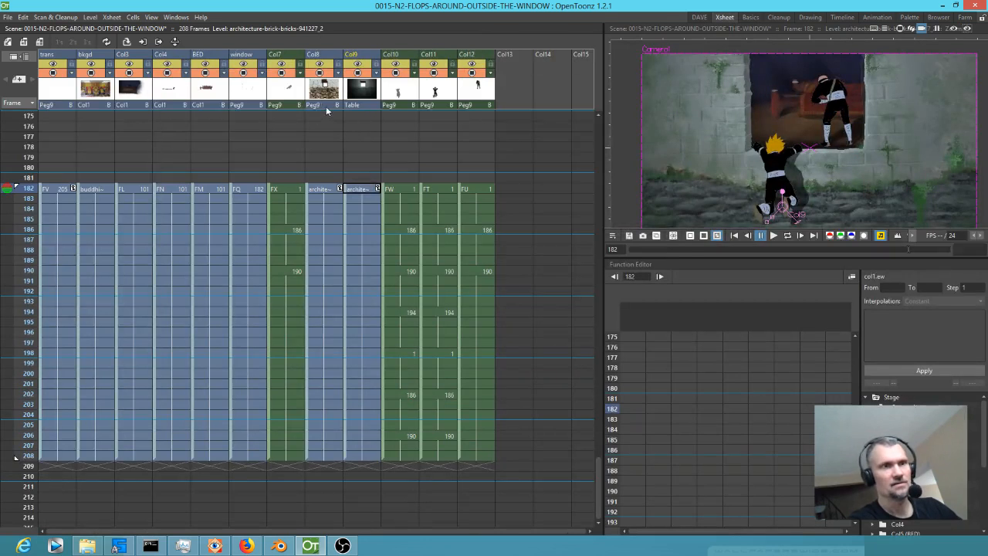
pyautogui.click(358, 72)
pyautogui.click(357, 73)
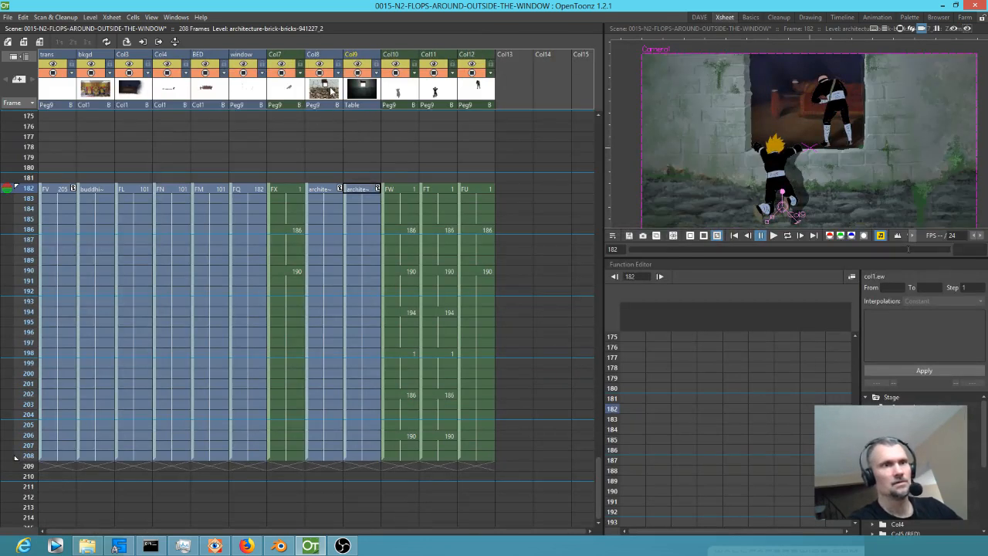
# Delete the old wall column Col8 and play a preview of the shot with the new wall in an enlarged viewer.
pyautogui.click(331, 91)
pyautogui.press('Delete')
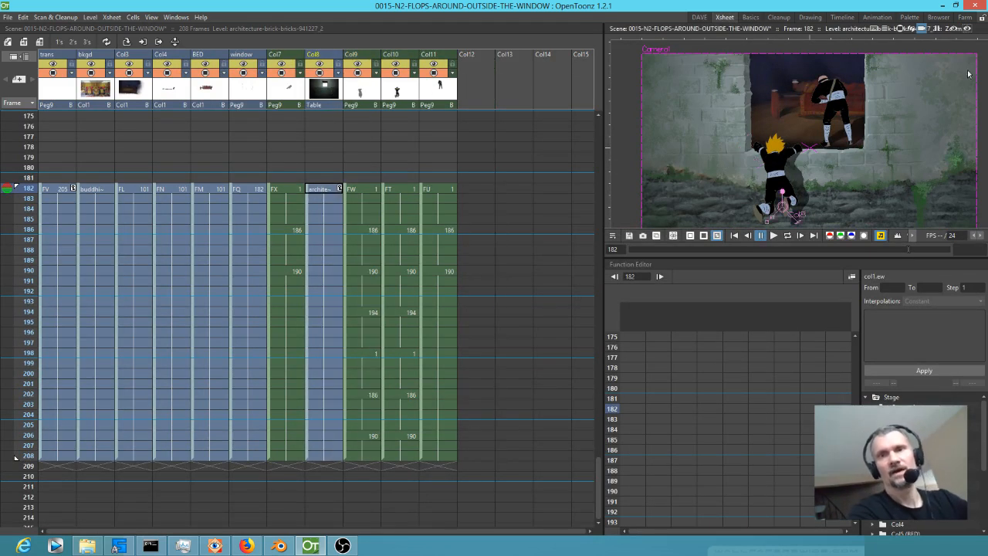
pyautogui.click(952, 28)
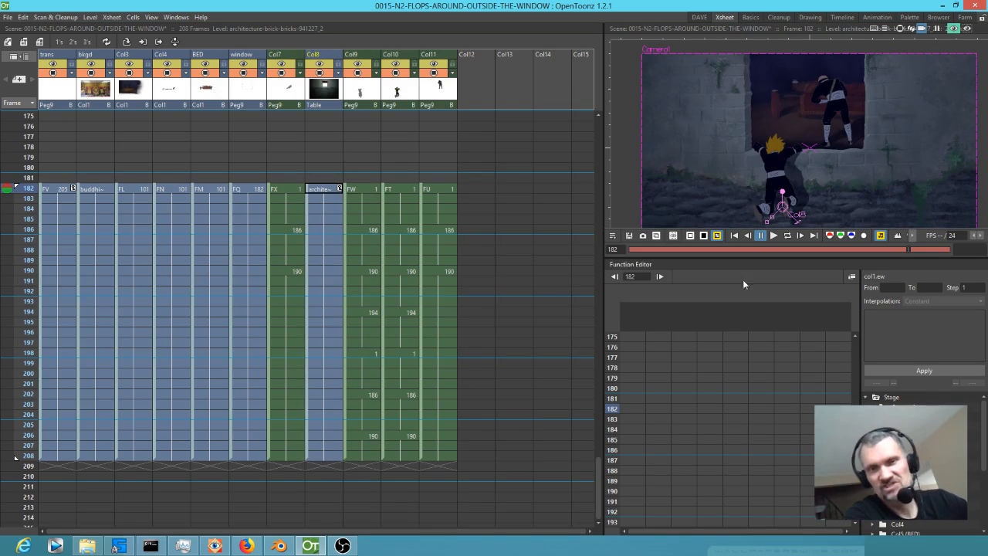
pyautogui.moveTo(743, 260); pyautogui.dragTo(735, 320)
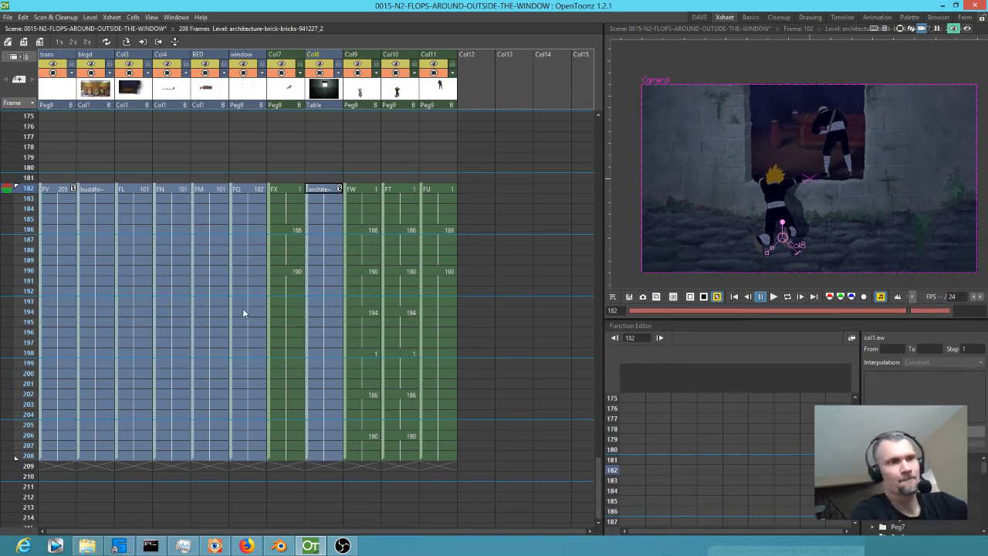
pyautogui.press('l')
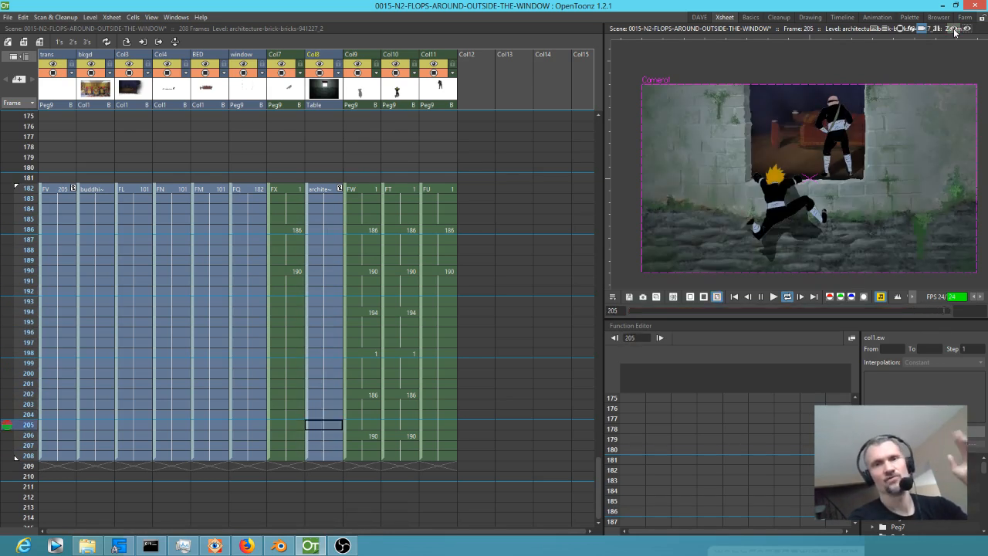
pyautogui.press('l')
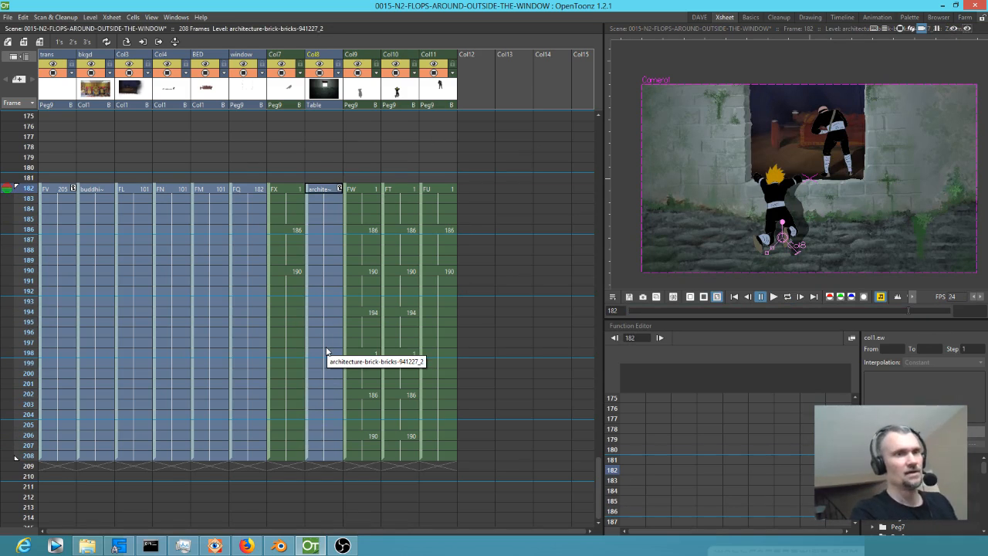
# Open the Stage Schematic and move the Group 3, Col8 and Group 4 nodes apart.
pyautogui.press('F8')
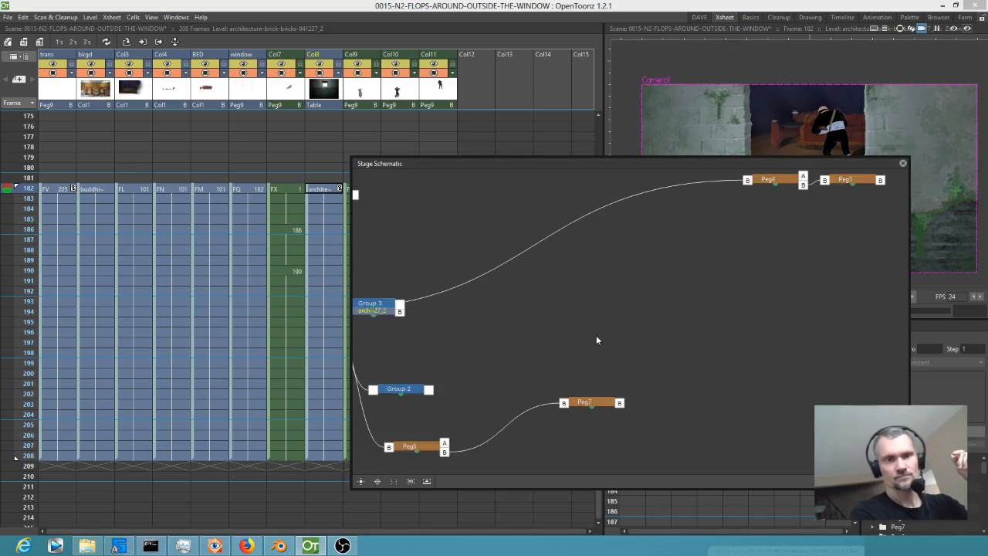
pyautogui.scroll(-3, 568, 336)
pyautogui.scroll(3, 566, 332)
pyautogui.scroll(-2, 593, 335)
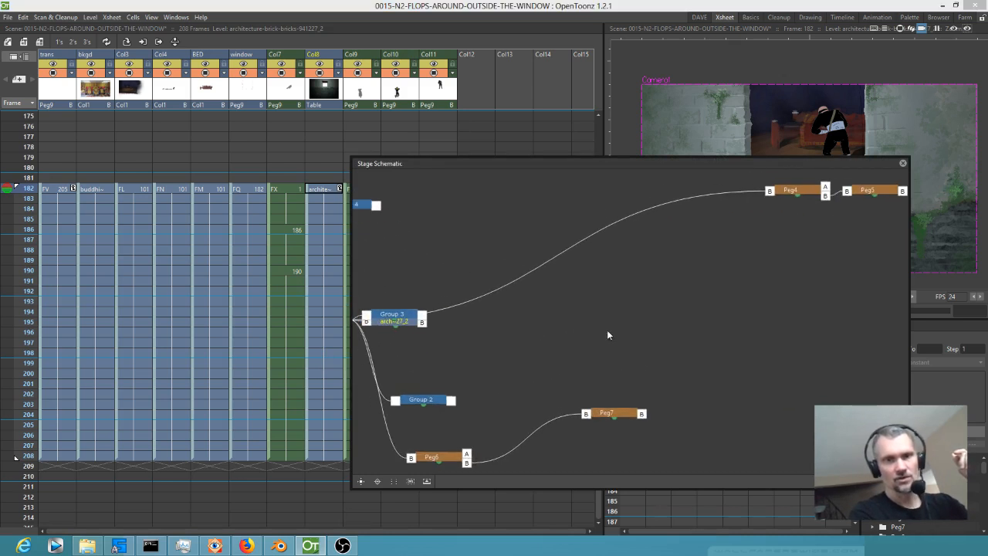
pyautogui.moveTo(464, 320); pyautogui.dragTo(681, 318)
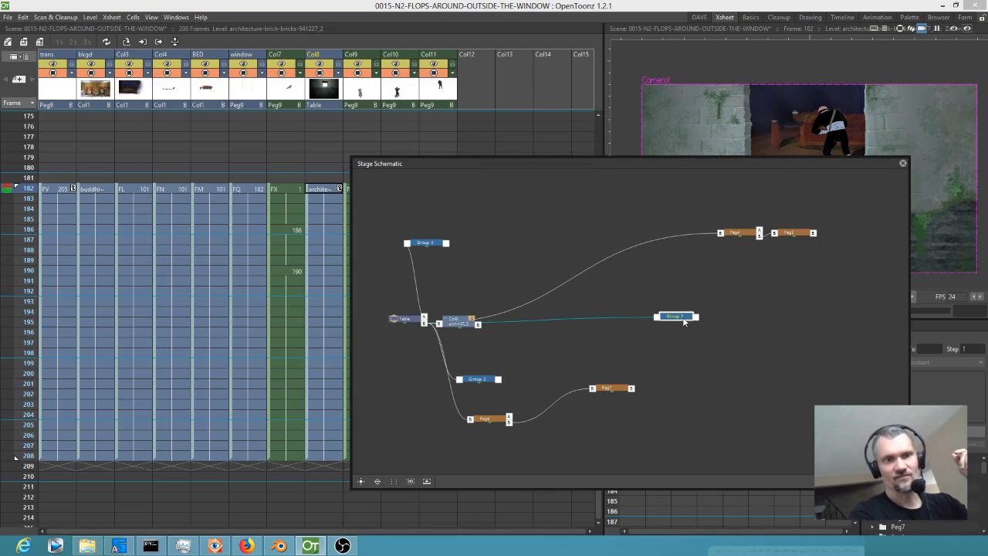
pyautogui.click(459, 319)
pyautogui.moveTo(461, 322); pyautogui.dragTo(553, 232)
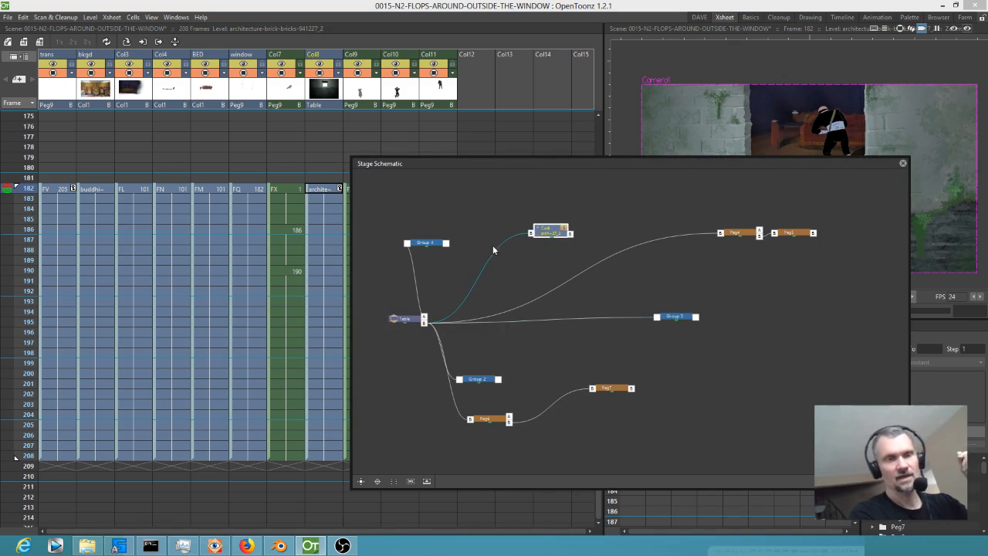
pyautogui.moveTo(425, 246); pyautogui.dragTo(470, 229)
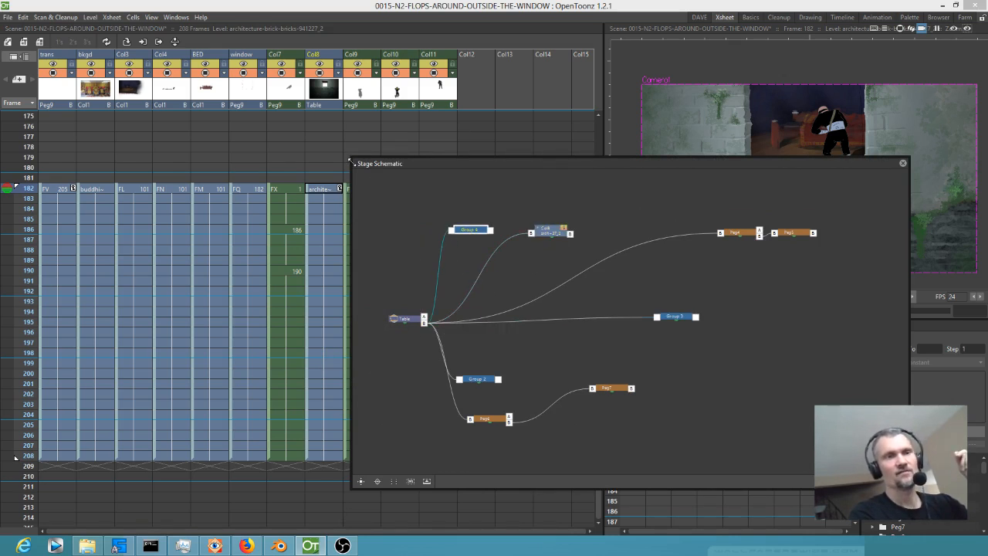
# Enlarge the Stage Schematic window to cover most of the screen.
pyautogui.moveTo(349, 158); pyautogui.dragTo(44, 14)
pyautogui.moveTo(21, 40); pyautogui.dragTo(38, 41)
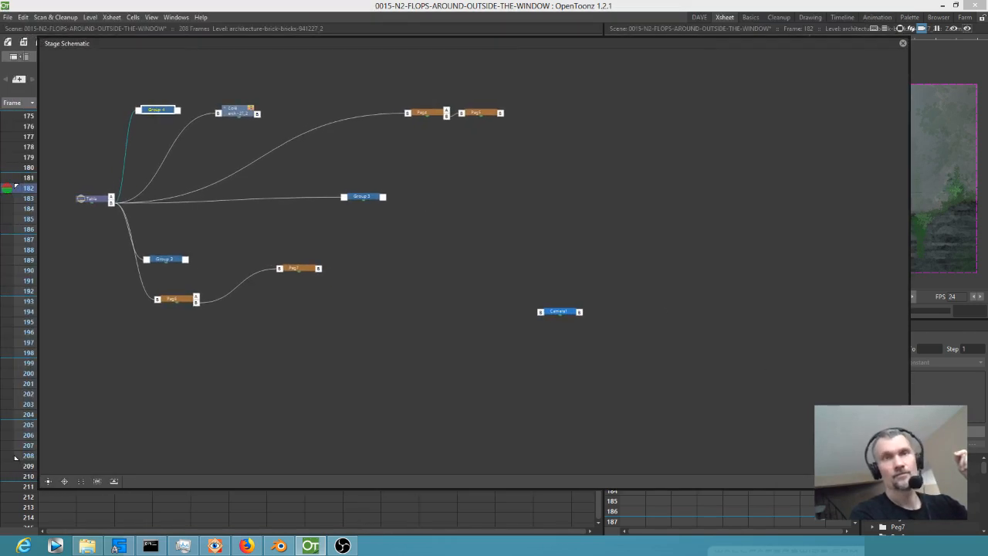
pyautogui.moveTo(909, 489); pyautogui.dragTo(957, 520)
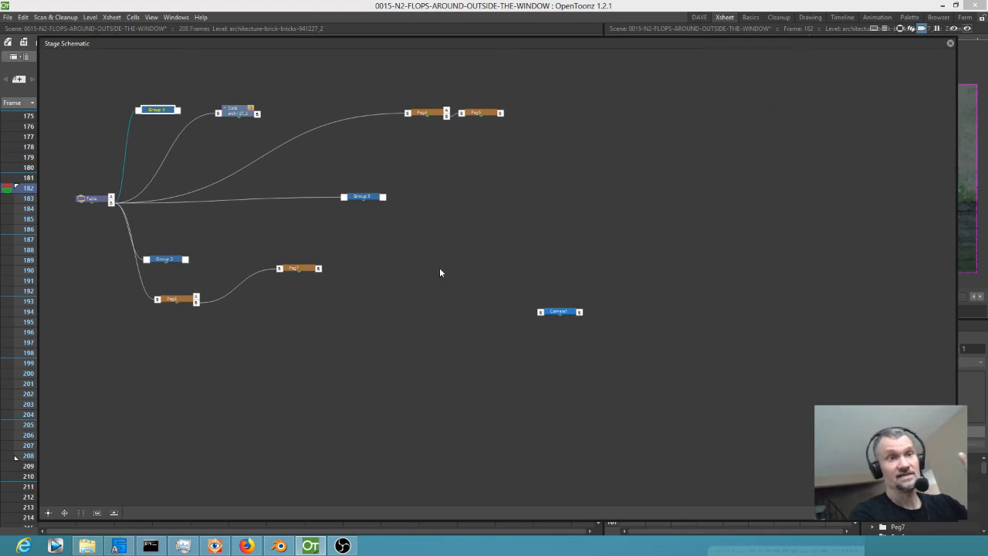
# Ungroup Group 4 in the Stage Schematic and delete the peg that parents its columns.
pyautogui.moveTo(161, 112); pyautogui.dragTo(172, 98)
pyautogui.rightClick(173, 98)
pyautogui.click(195, 123)
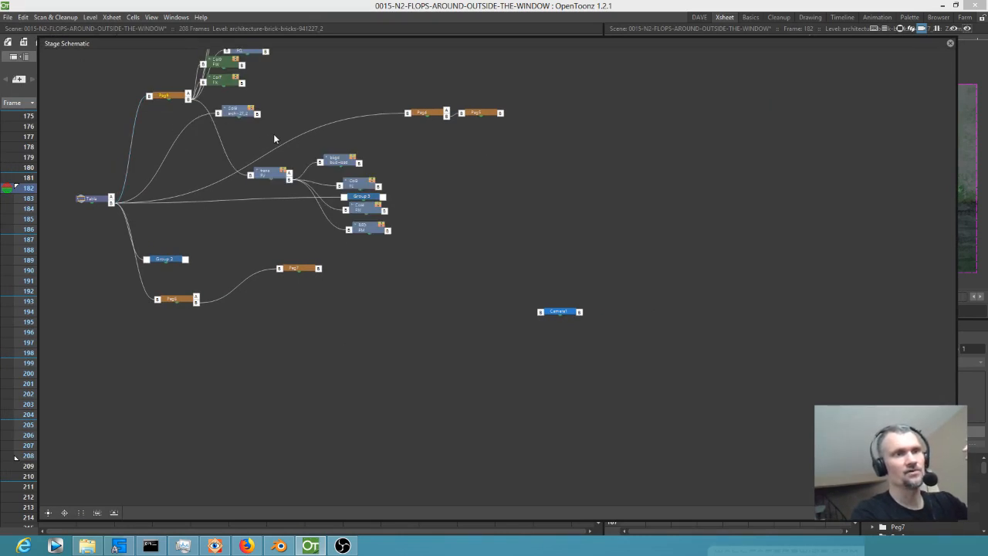
pyautogui.moveTo(166, 96); pyautogui.dragTo(128, 111)
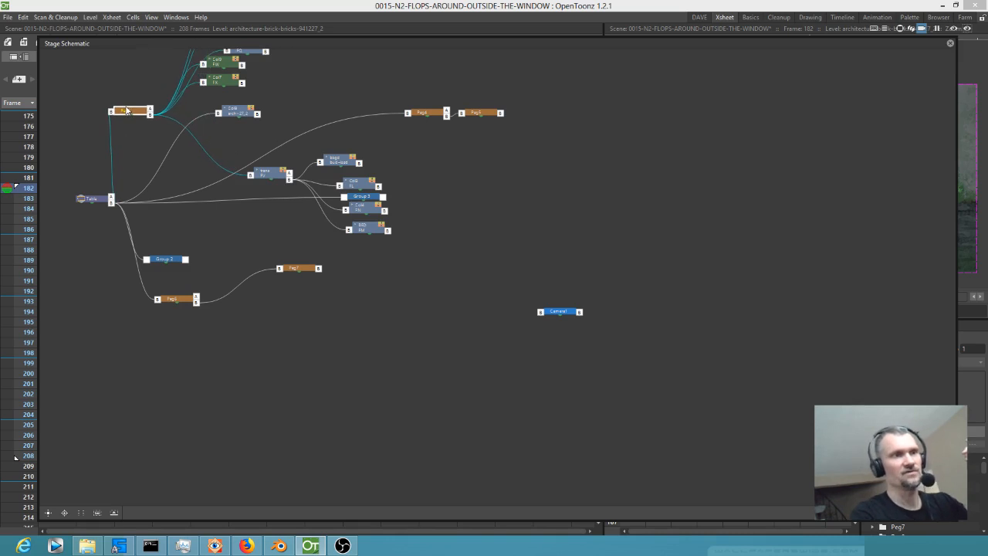
pyautogui.press('Delete')
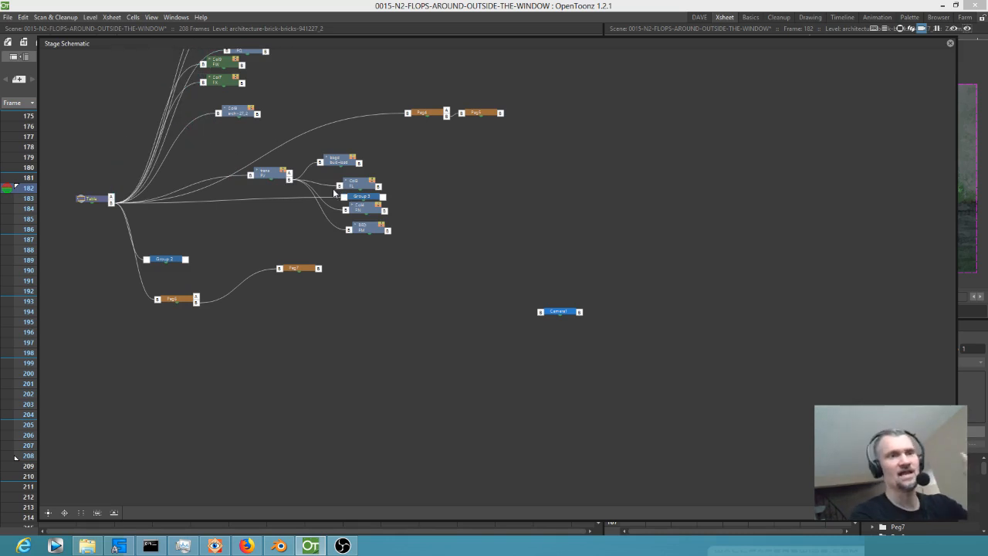
# Delete the unused Peg4 and Peg5 nodes from the Stage Schematic.
pyautogui.moveTo(422, 111); pyautogui.dragTo(384, 114)
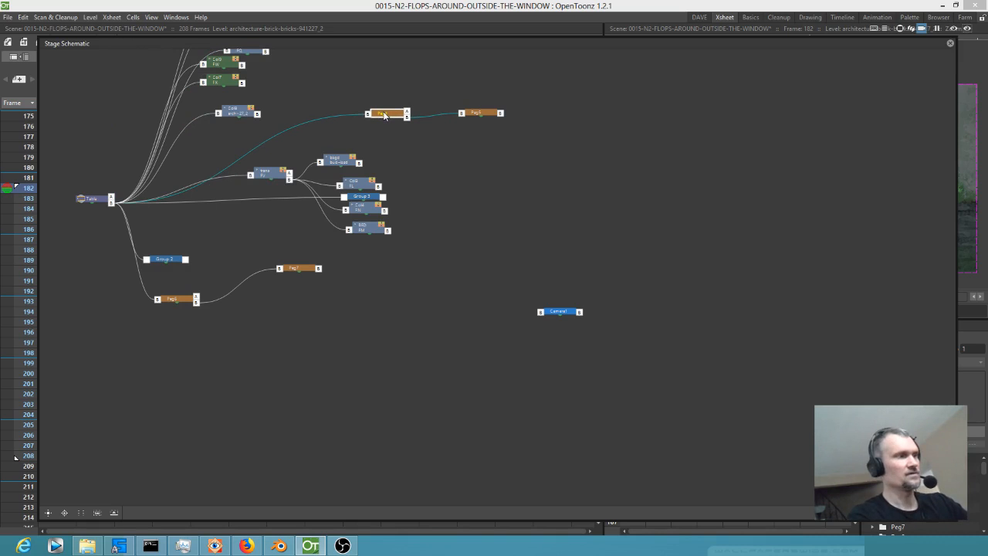
pyautogui.press('Delete')
pyautogui.click(471, 115)
pyautogui.press('Delete')
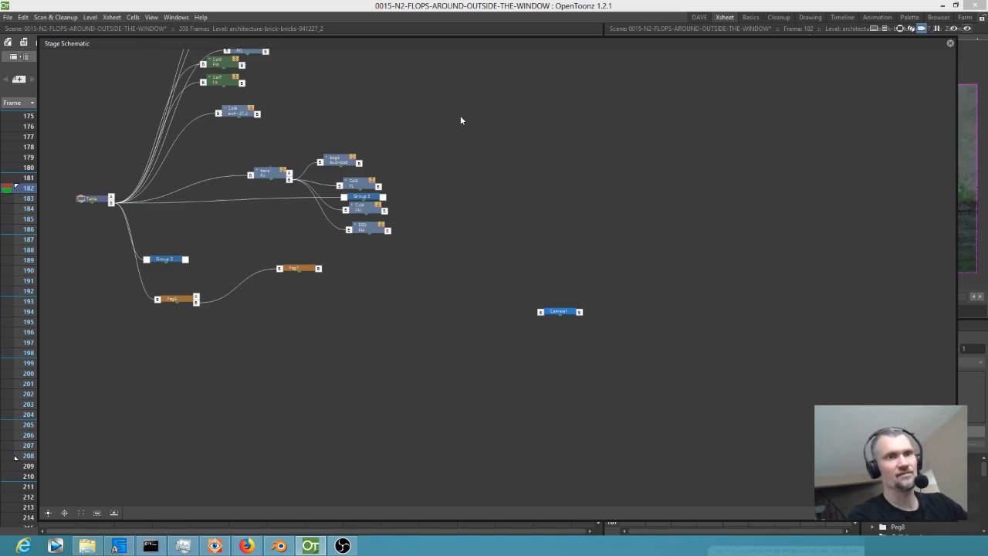
# Move Group 3 away from the column nodes, ungroup it and delete the leftover node.
pyautogui.click(369, 197)
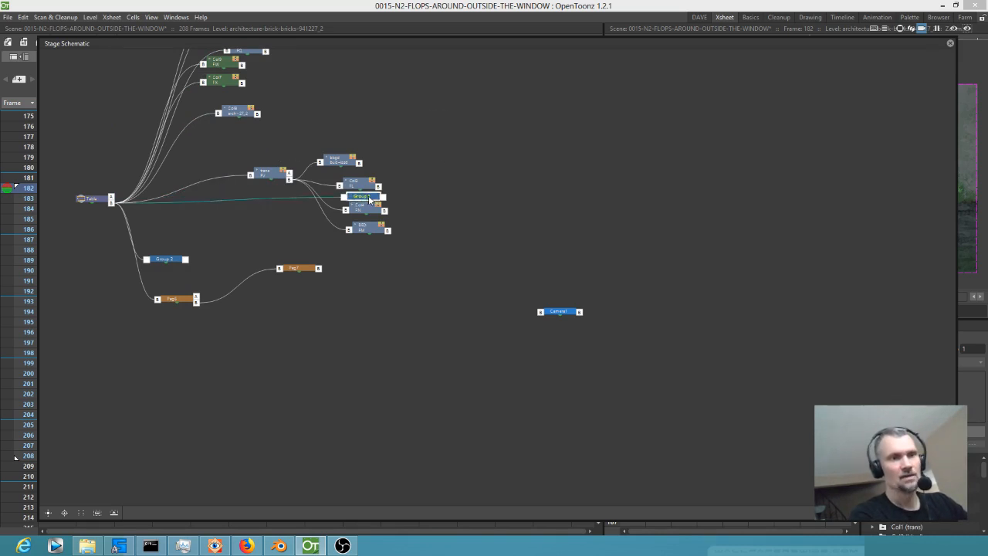
pyautogui.moveTo(369, 197); pyautogui.dragTo(693, 244)
pyautogui.rightClick(693, 244)
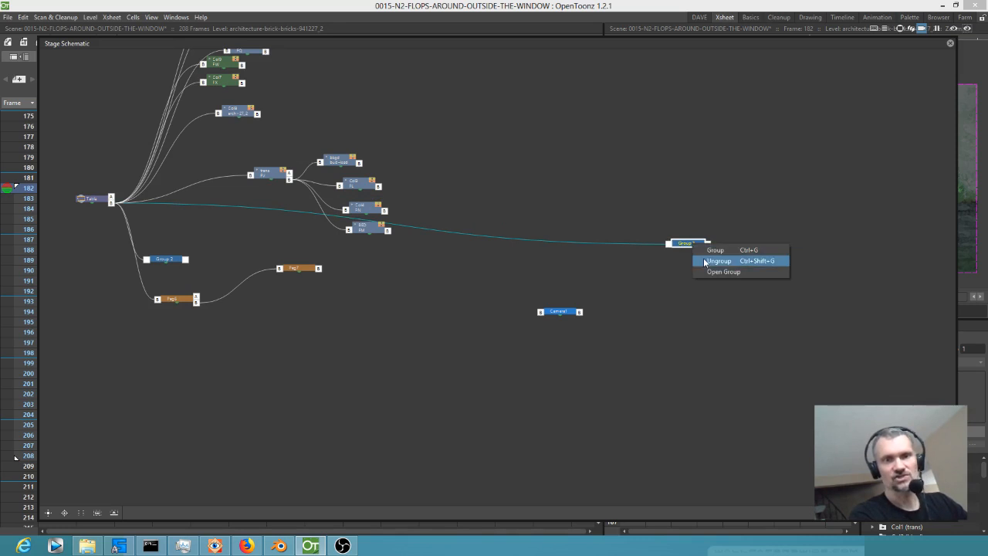
pyautogui.click(704, 260)
pyautogui.moveTo(690, 247); pyautogui.dragTo(653, 229)
pyautogui.press('Delete')
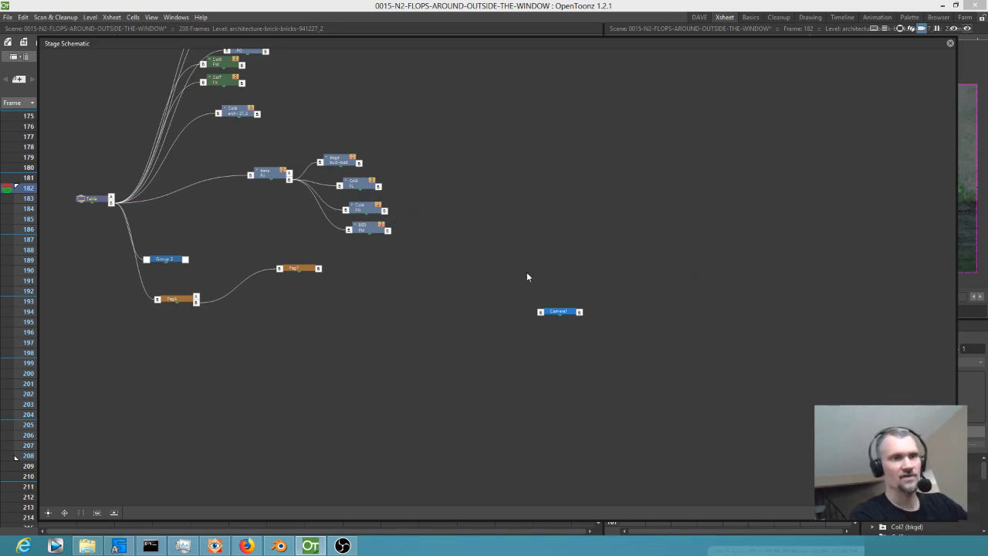
# Delete the unused Peg7 and Peg6 nodes from the Stage Schematic.
pyautogui.click(307, 268)
pyautogui.press('Delete')
pyautogui.click(177, 298)
pyautogui.press('Delete')
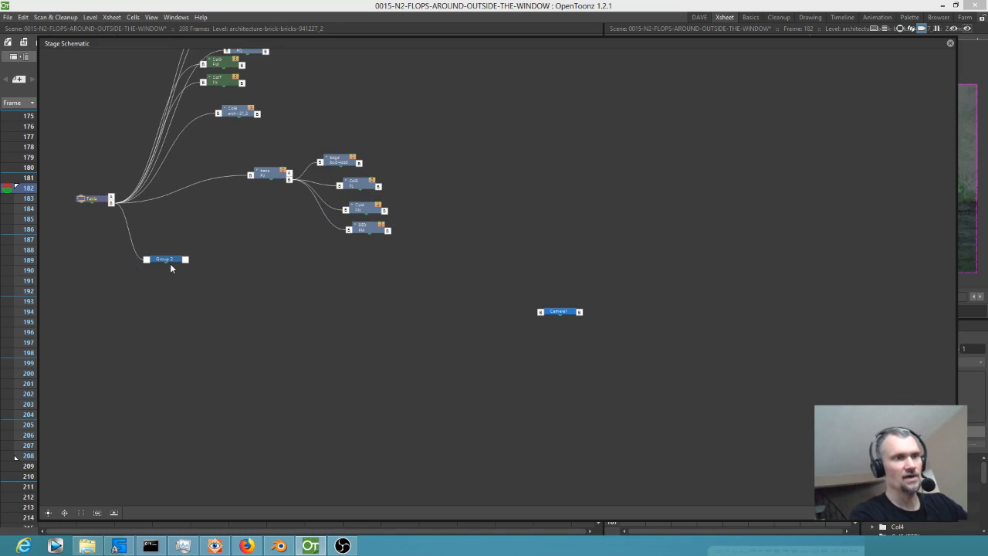
# Ungroup Group 2 in the Stage Schematic and delete the leftover peg.
pyautogui.rightClick(173, 259)
pyautogui.click(194, 273)
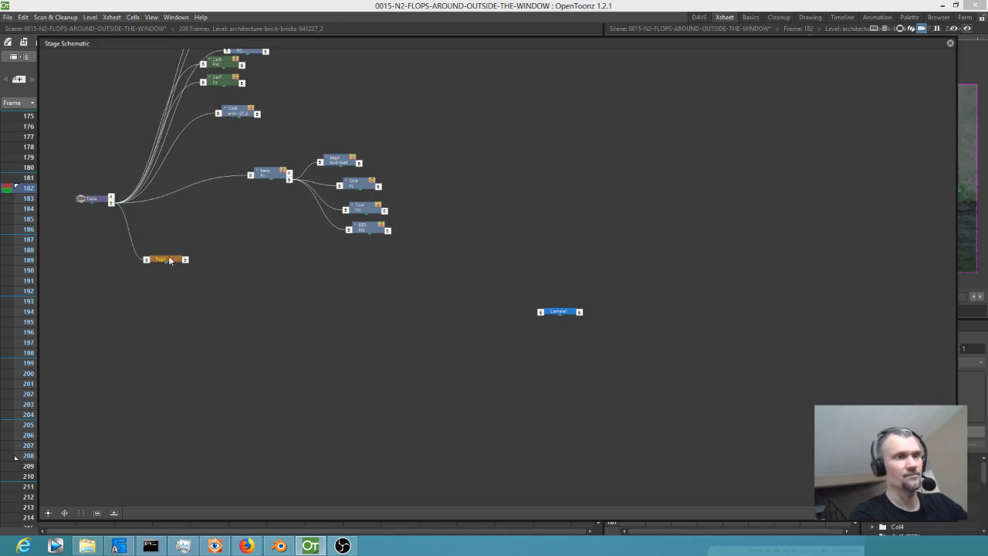
pyautogui.press('Delete')
# Reorder the remaining stage nodes automatically and switch to the FX Schematic.
pyautogui.moveTo(326, 255); pyautogui.dragTo(419, 396)
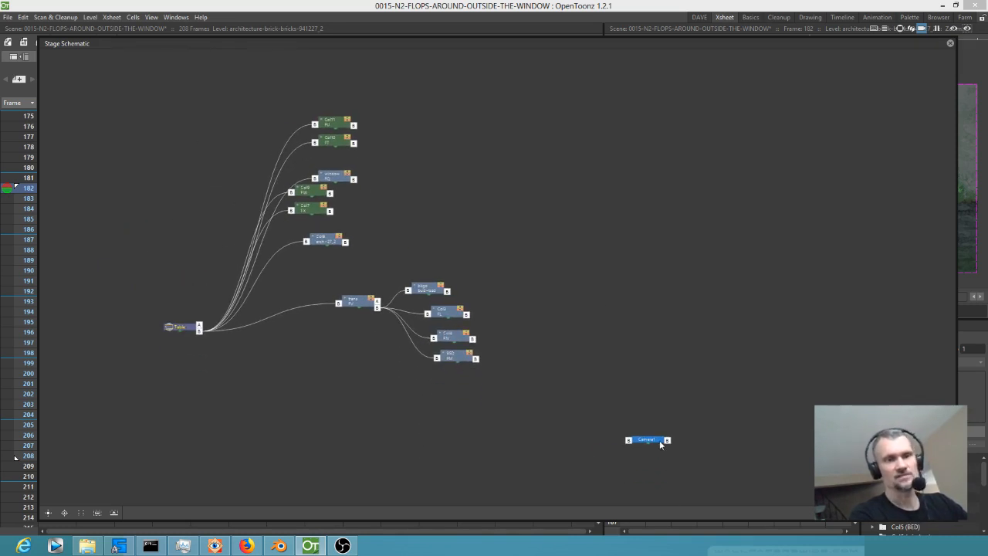
pyautogui.click(82, 513)
pyautogui.scroll(4, 324, 313)
pyautogui.moveTo(452, 308); pyautogui.dragTo(460, 357)
pyautogui.click(948, 513)
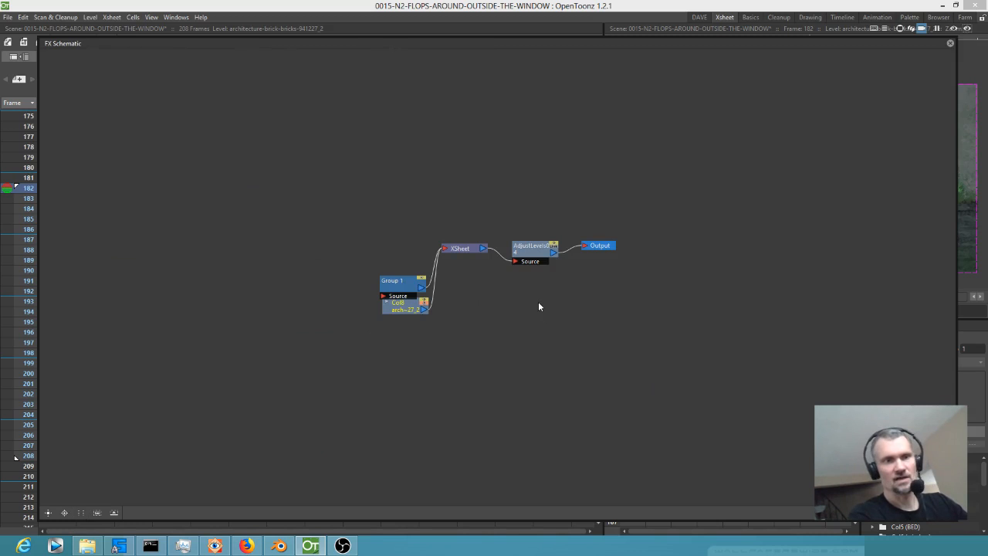
# Ungroup Group 1 in the FX Schematic and reorder the nodes automatically.
pyautogui.moveTo(403, 284); pyautogui.dragTo(317, 190)
pyautogui.rightClick(317, 191)
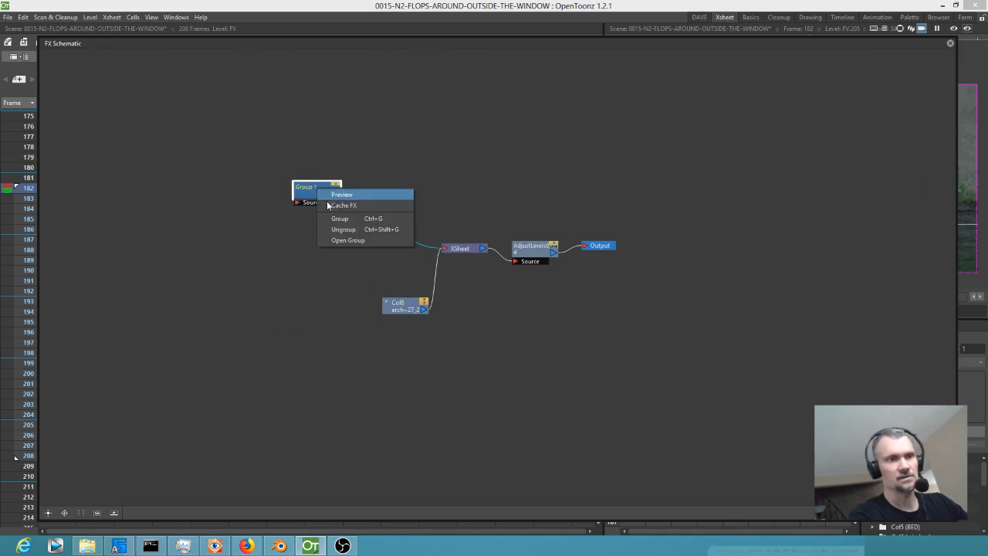
pyautogui.click(344, 240)
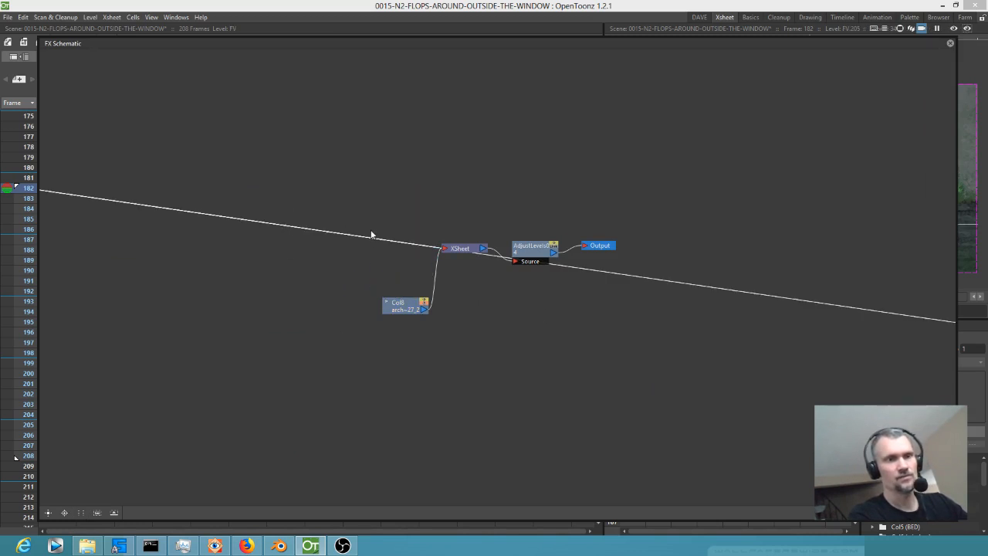
pyautogui.click(81, 512)
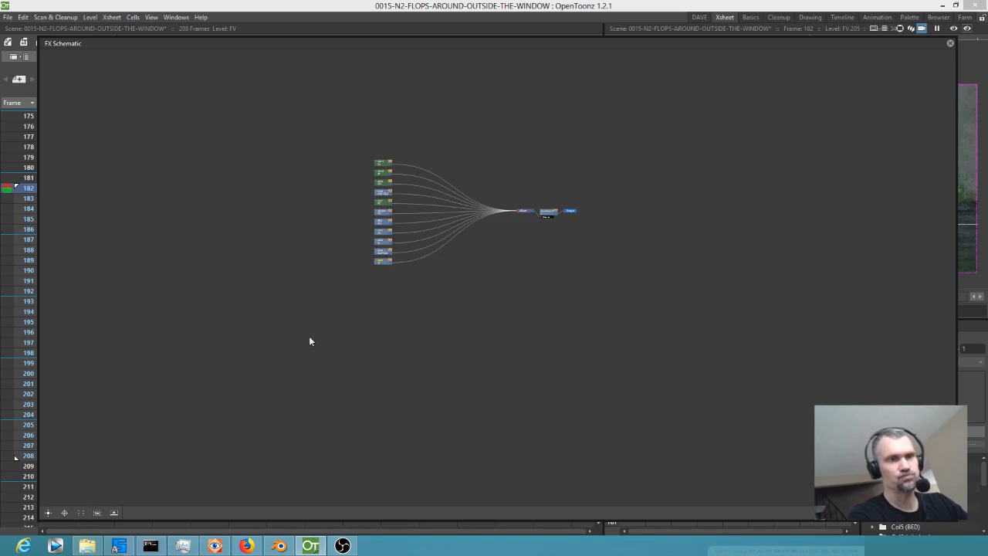
pyautogui.scroll(5, 538, 235)
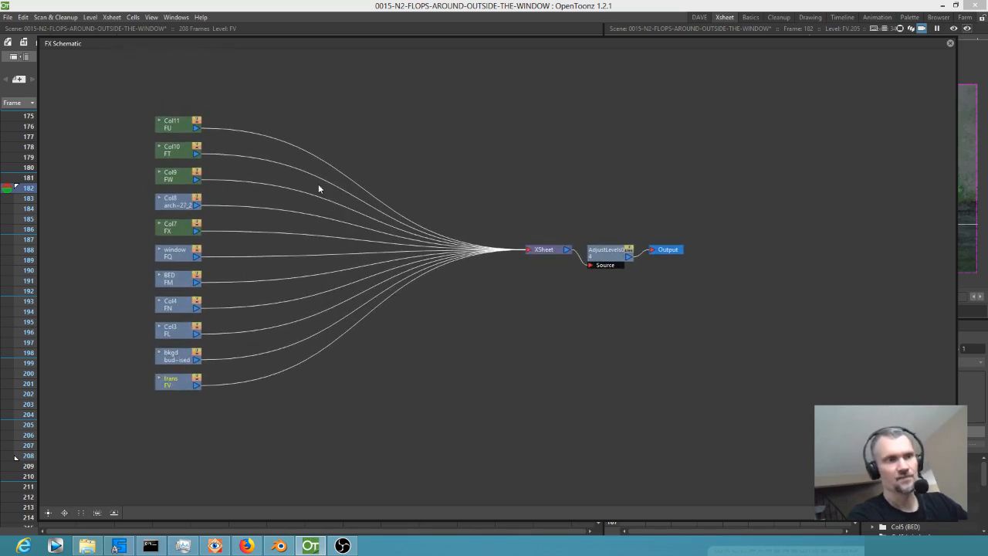
# Delete the AdjustLevels node between XSheet and Output, and close the FX Schematic.
pyautogui.moveTo(623, 260); pyautogui.dragTo(623, 213)
pyautogui.press('Delete')
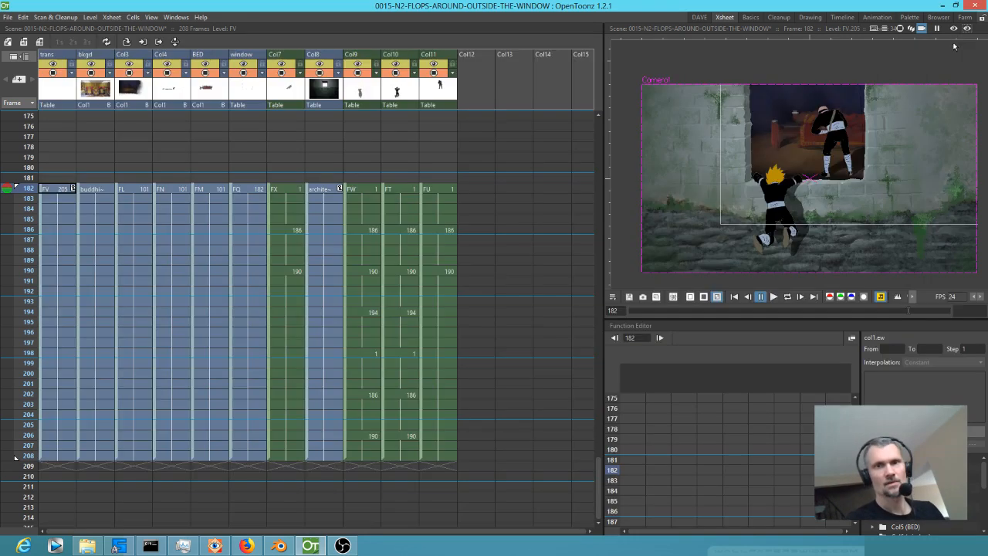
pyautogui.click(949, 43)
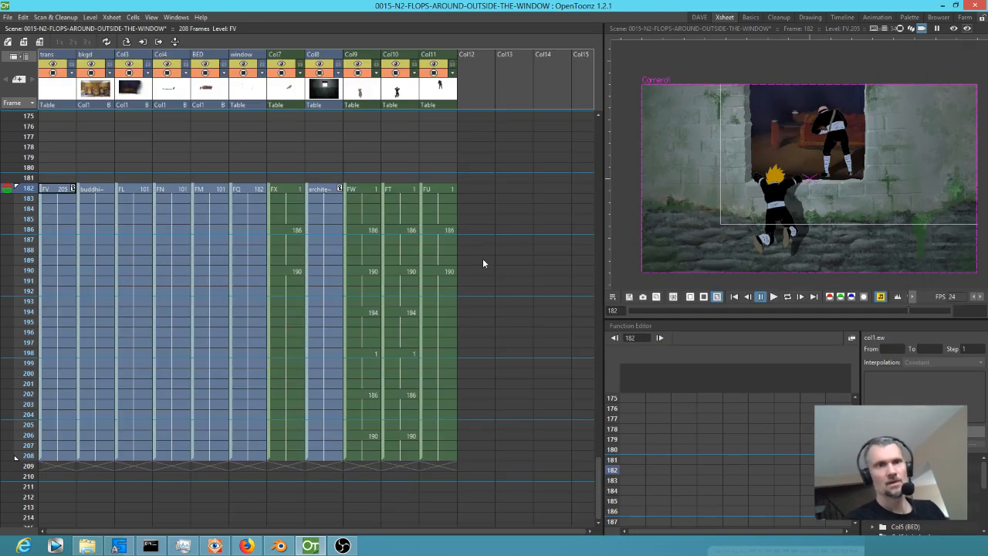
# Start a new level in Col12 with a small brush dot at frame 182, extend it through frame 208 and open the column name for editing.
pyautogui.click(472, 189)
pyautogui.press('b')
pyautogui.click(824, 204)
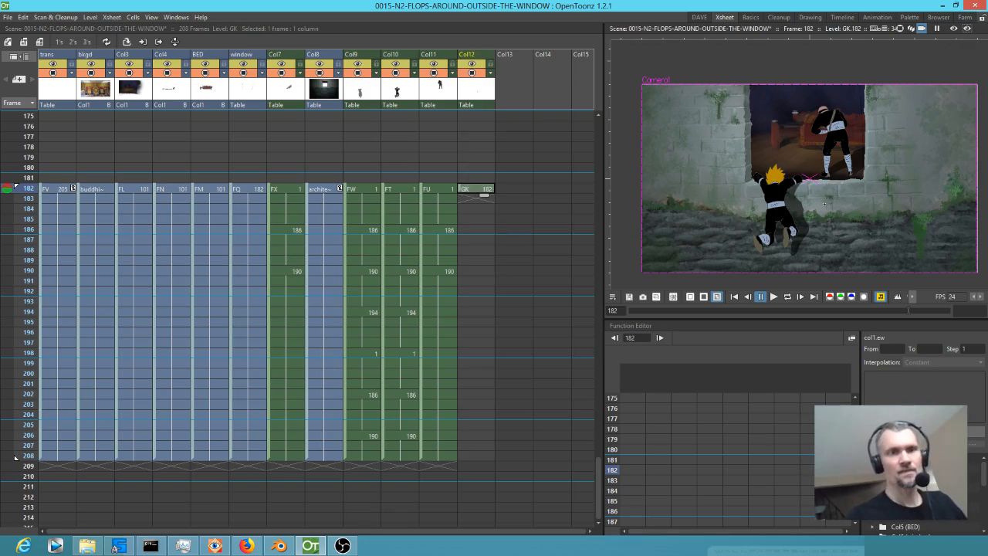
pyautogui.moveTo(486, 199); pyautogui.dragTo(487, 332)
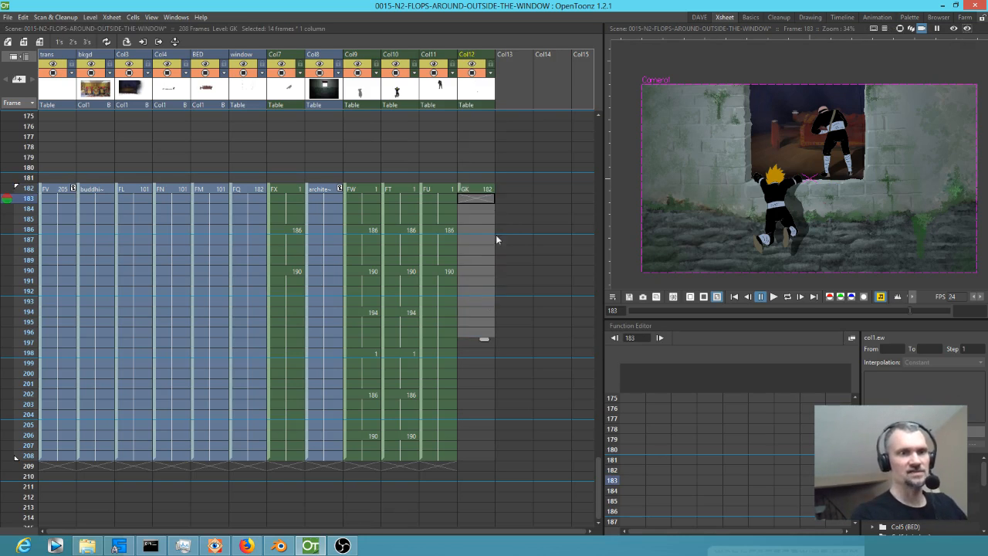
pyautogui.click(486, 191)
pyautogui.moveTo(493, 257); pyautogui.dragTo(484, 463)
pyautogui.doubleClick(471, 55)
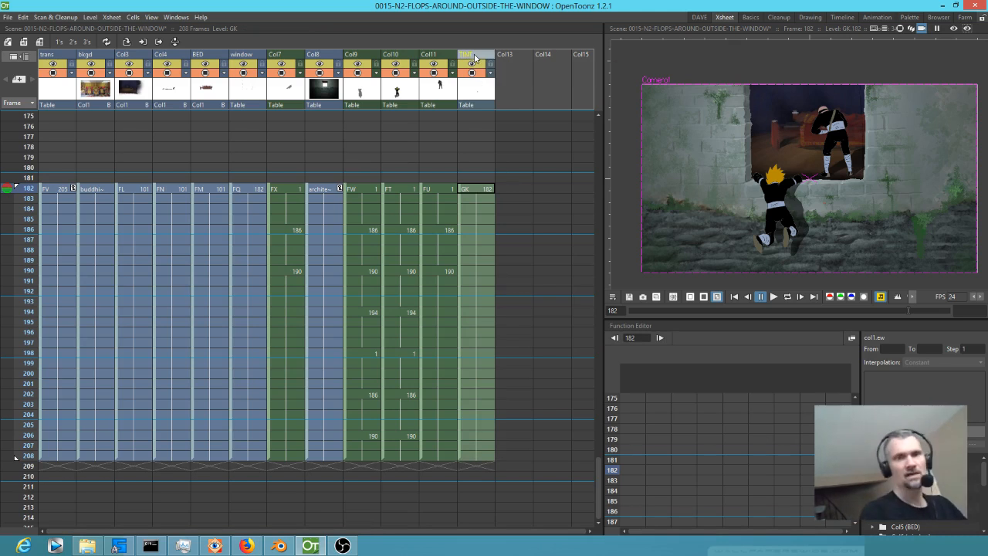
# In the DAVE room, assign the soft airbrush raster style to color_1 of the GK palette and set the brush size to 3.
pyautogui.click(700, 18)
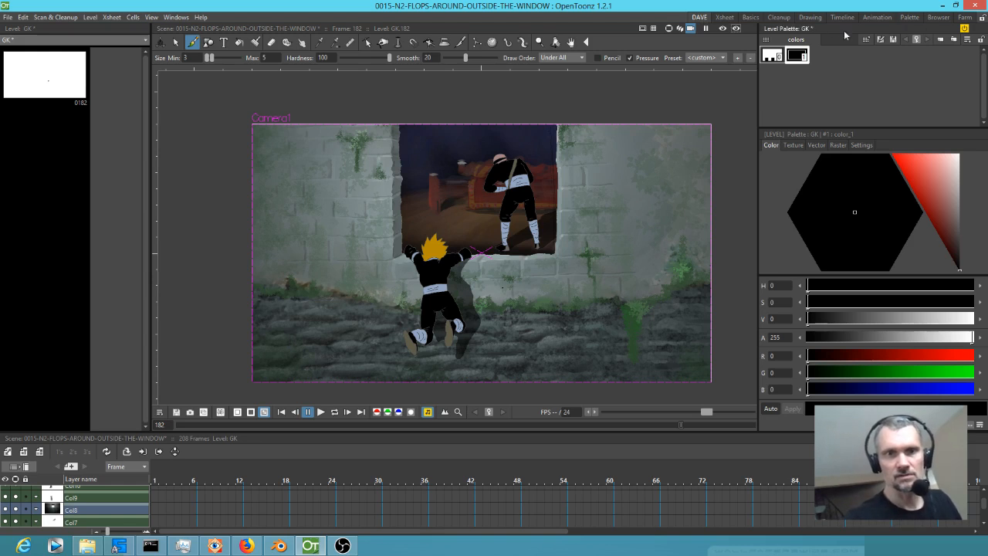
pyautogui.click(837, 145)
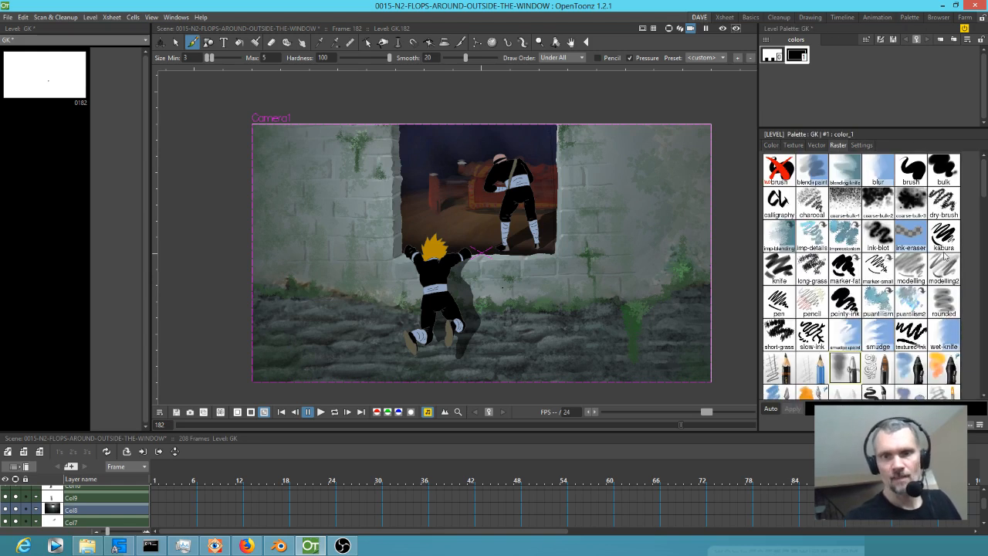
pyautogui.click(837, 377)
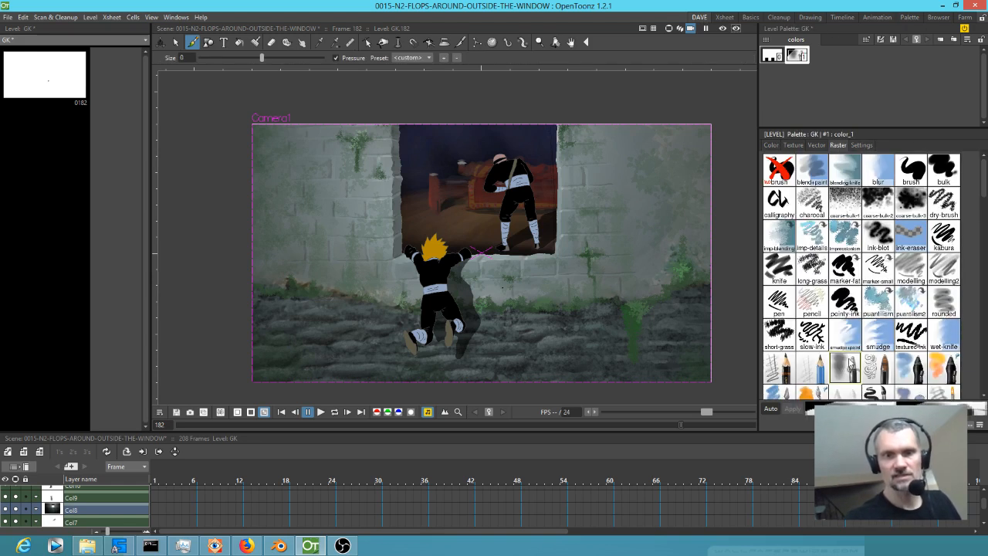
pyautogui.click(772, 145)
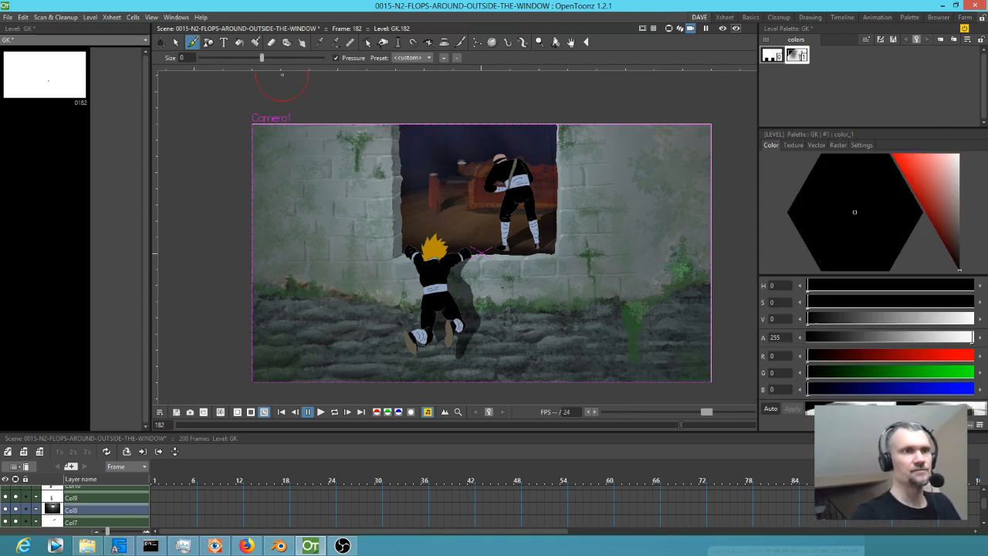
pyautogui.moveTo(263, 57); pyautogui.dragTo(323, 57)
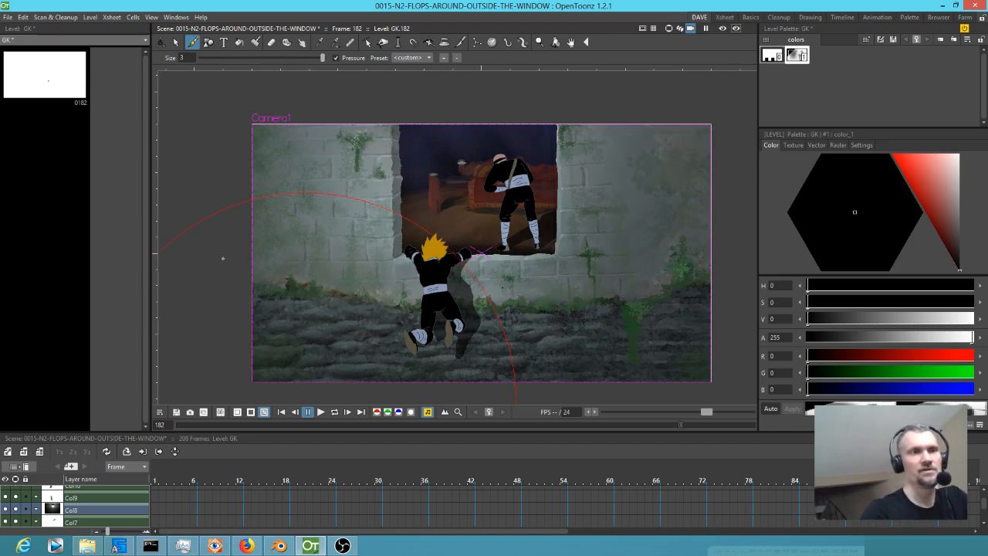
# Paint soft black shading over the outer wall and ground around the window, and tint it dark blue with a blue value of 39.
pyautogui.moveTo(231, 202); pyautogui.dragTo(376, 96)
pyautogui.moveTo(312, 288)
pyautogui.mouseDown()
pyautogui.moveTo(396, 338)
pyautogui.moveTo(485, 350)
pyautogui.moveTo(577, 318)
pyautogui.moveTo(630, 263)
pyautogui.moveTo(654, 186)
pyautogui.moveTo(636, 107)
pyautogui.moveTo(675, 118)
pyautogui.mouseUp()
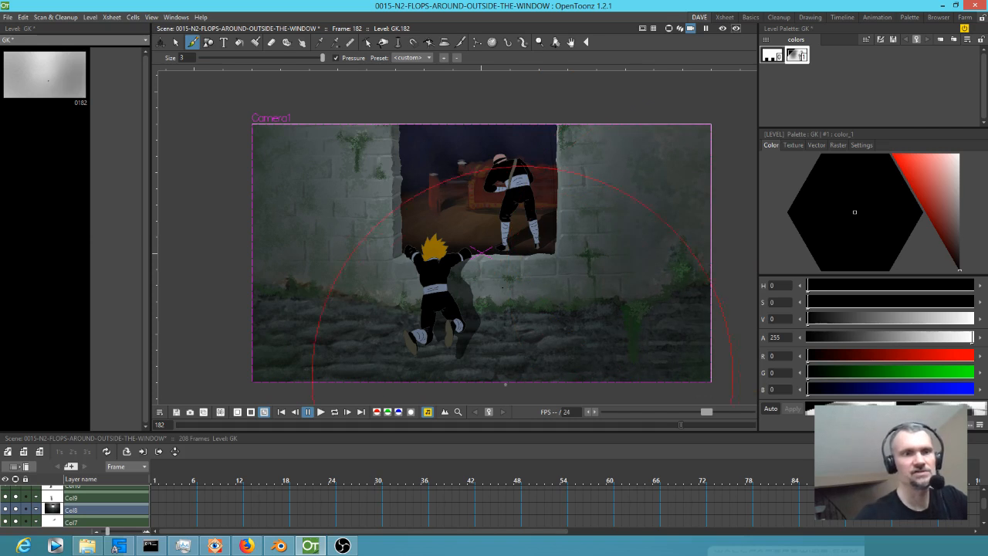
pyautogui.moveTo(307, 381)
pyautogui.mouseDown()
pyautogui.moveTo(325, 365)
pyautogui.moveTo(257, 285)
pyautogui.moveTo(243, 132)
pyautogui.moveTo(225, 218)
pyautogui.moveTo(250, 330)
pyautogui.moveTo(335, 388)
pyautogui.mouseUp()
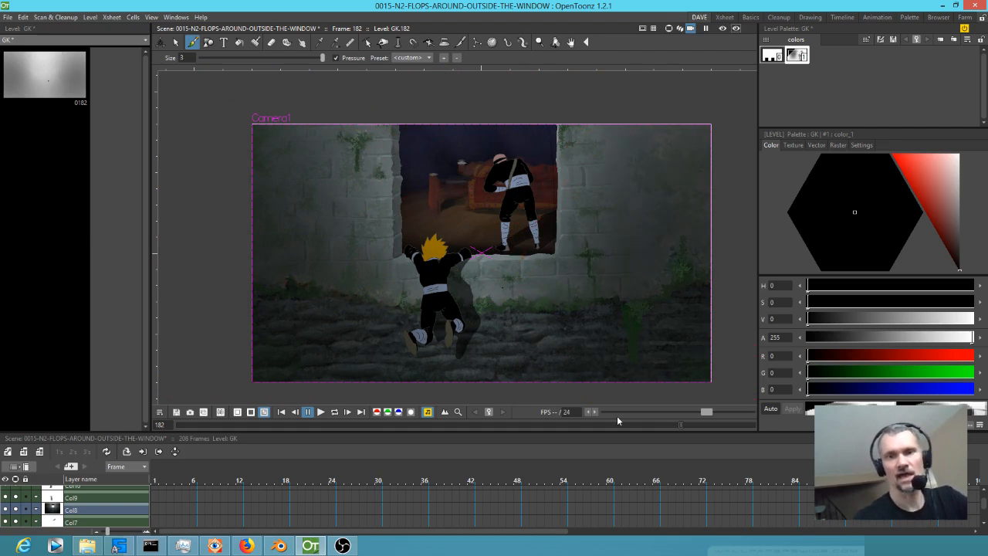
pyautogui.click(810, 391)
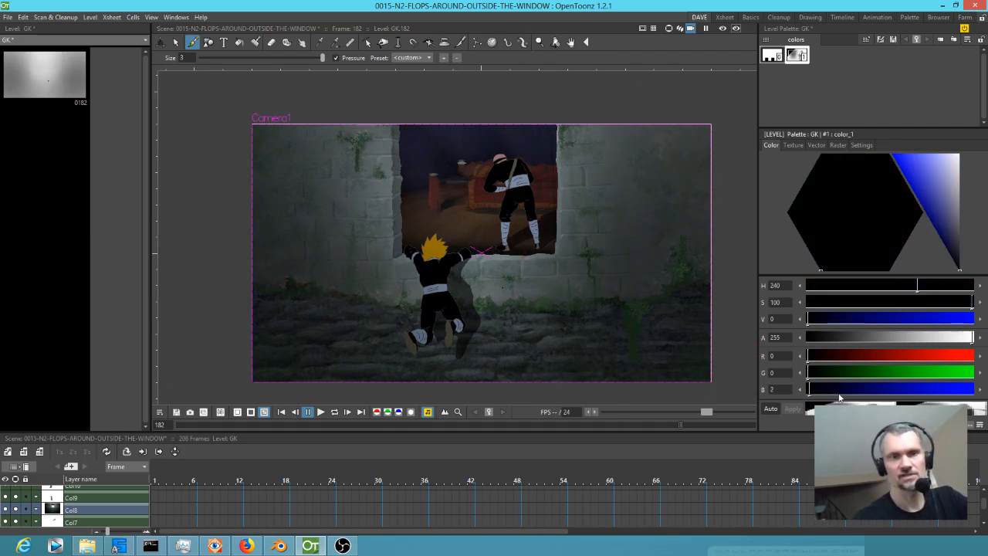
pyautogui.moveTo(810, 390); pyautogui.dragTo(832, 390)
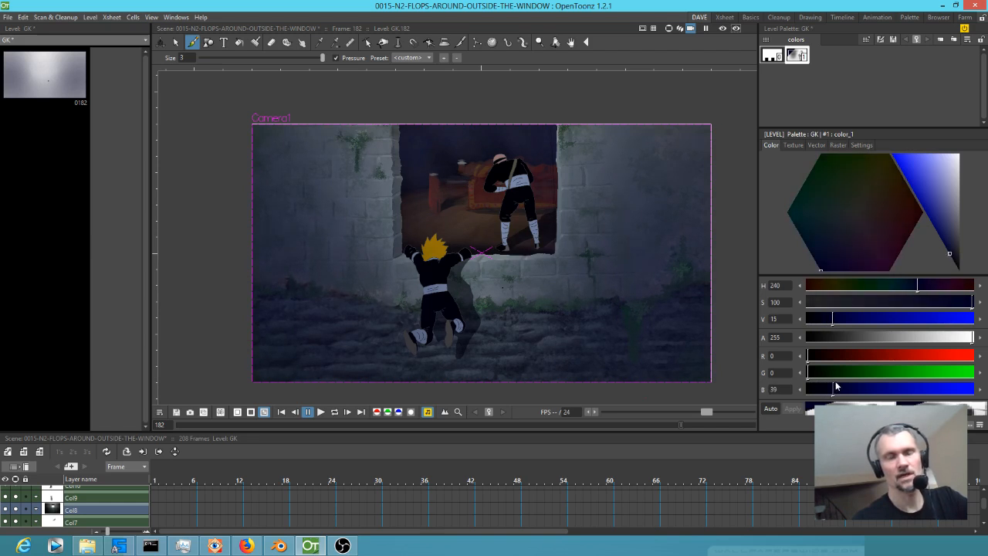
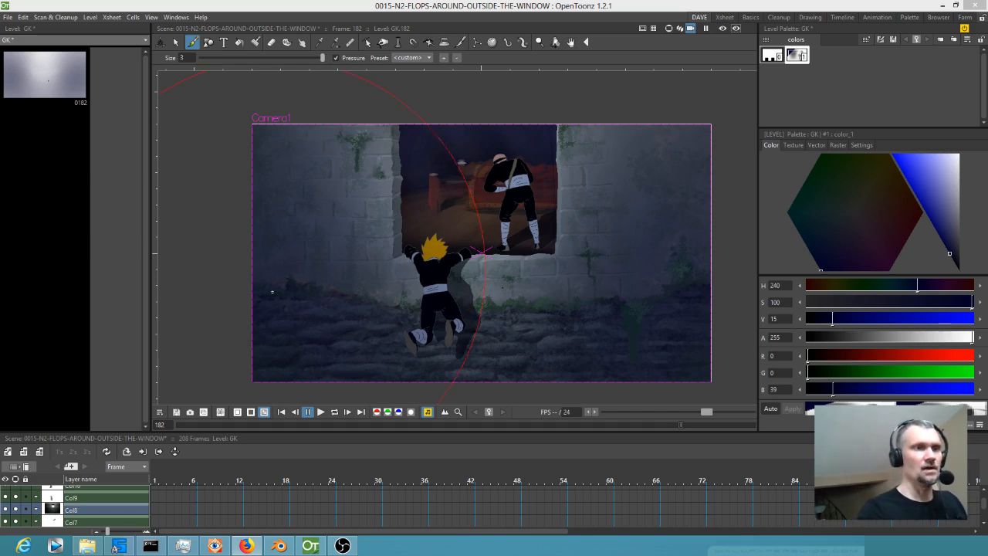
# Try a white stroke on the wall beside the window with an added palette style and brush size 1.24, undo it and delete the style.
pyautogui.moveTo(322, 59); pyautogui.dragTo(286, 60)
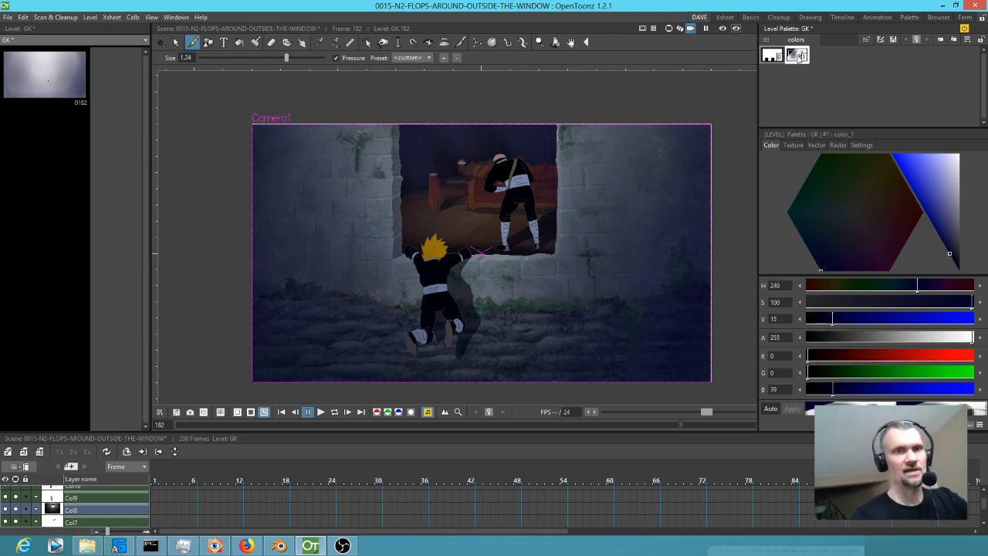
pyautogui.click(846, 71)
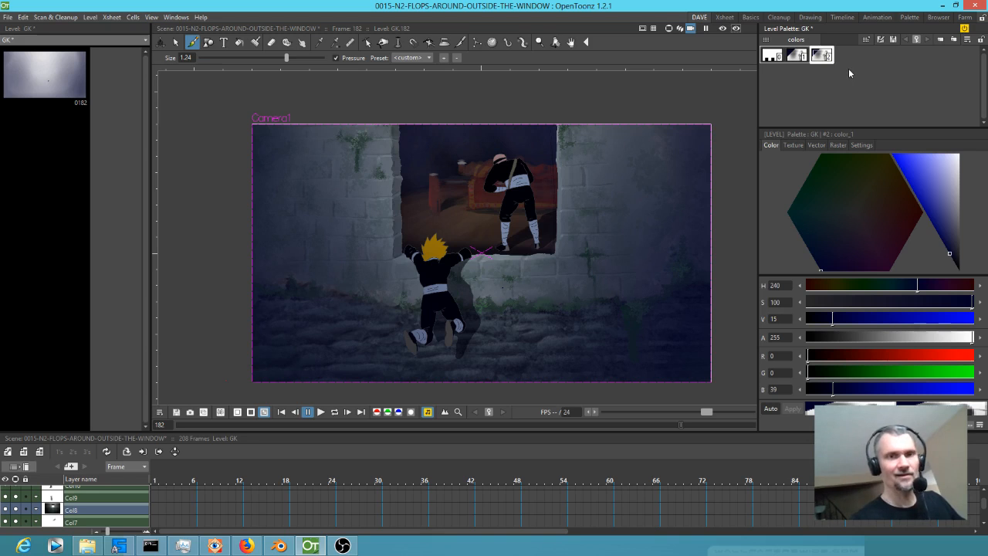
pyautogui.moveTo(952, 202); pyautogui.dragTo(957, 143)
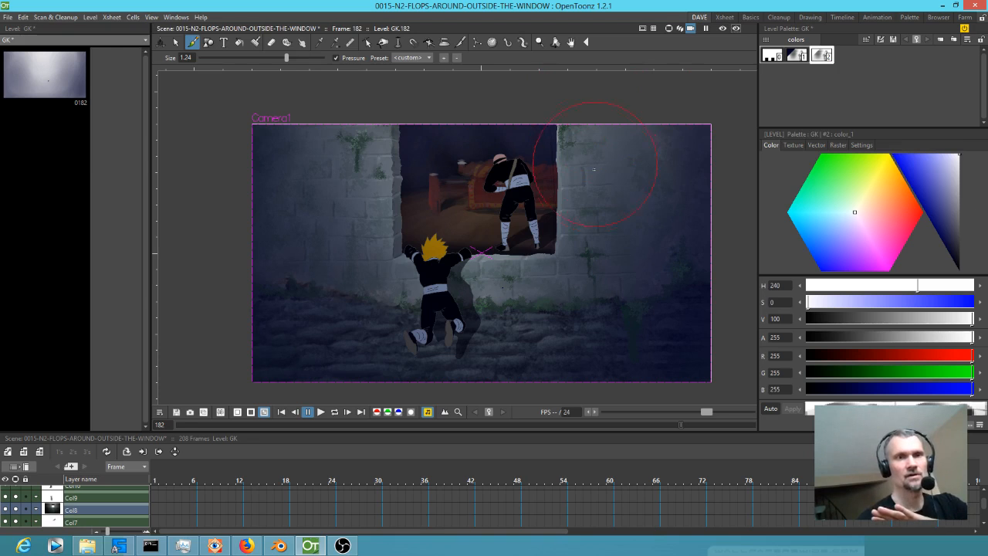
pyautogui.moveTo(586, 140)
pyautogui.mouseDown()
pyautogui.moveTo(585, 200)
pyautogui.moveTo(610, 141)
pyautogui.moveTo(583, 207)
pyautogui.mouseUp()
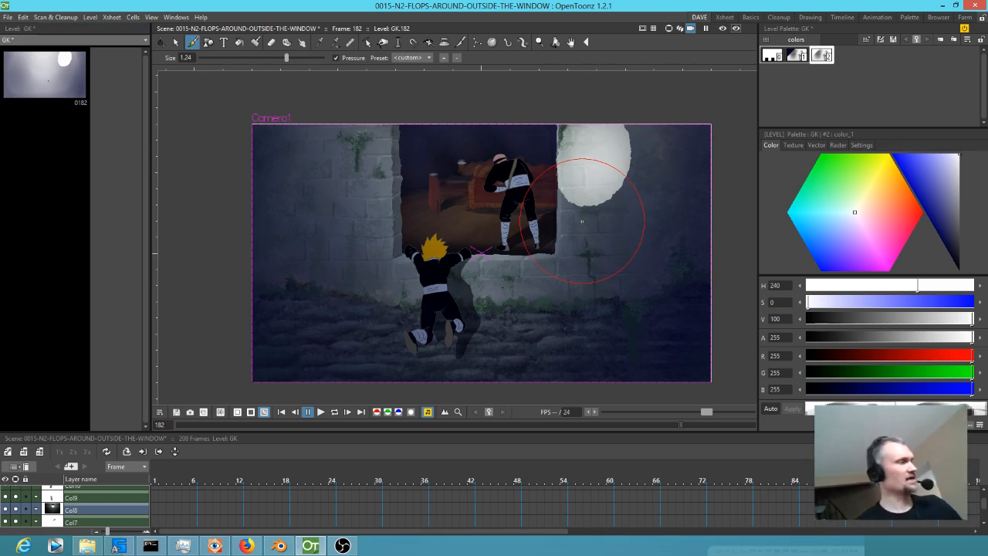
pyautogui.hotkey('ctrl', 'z')
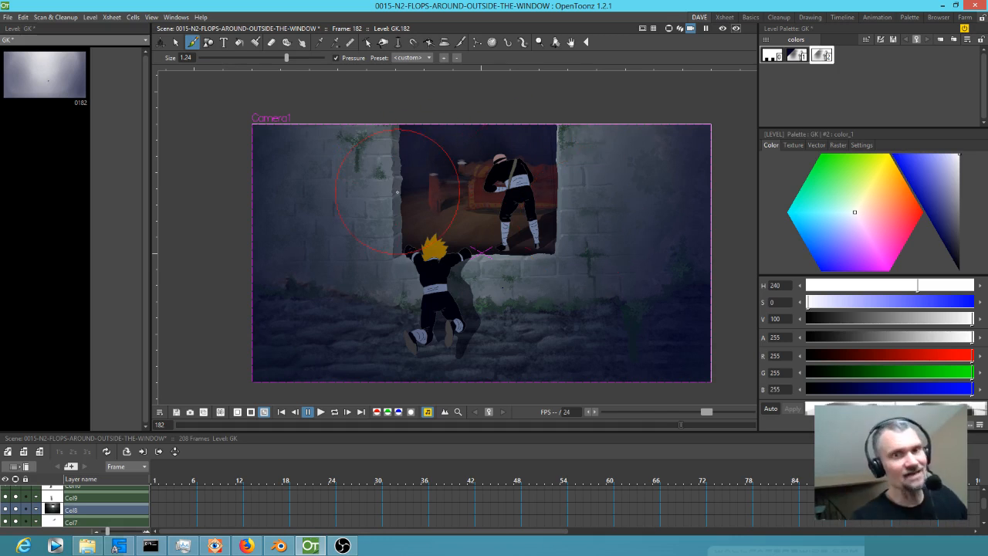
pyautogui.press('Delete')
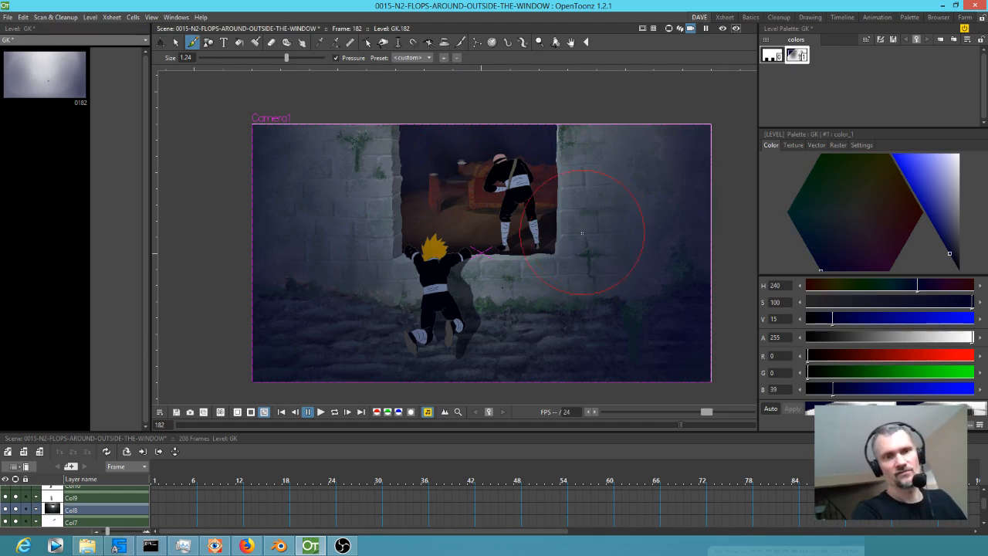
# Switch to the Xsheet room and play the tinted window shot in a loop to review the shading.
pyautogui.scroll(-2, 594, 232)
pyautogui.scroll(3, 593, 247)
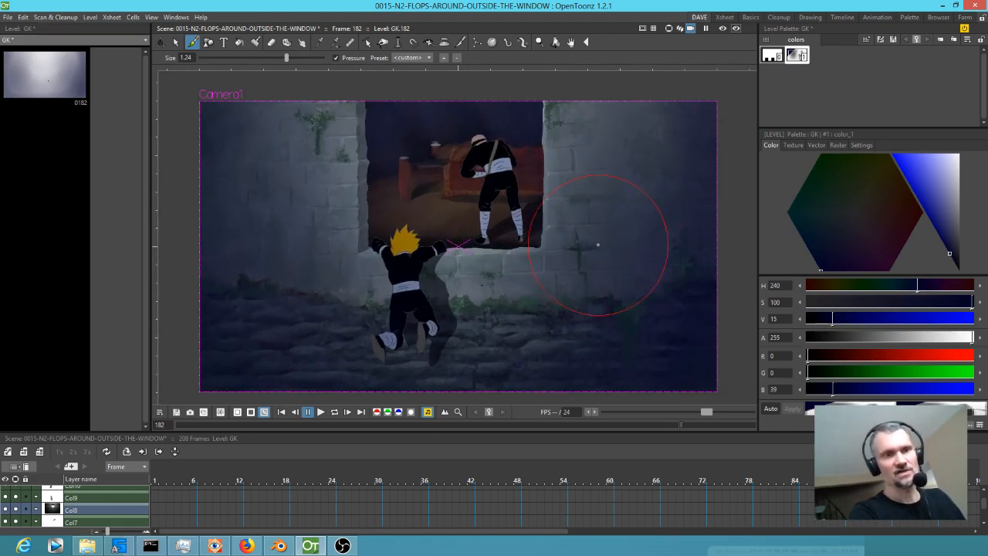
pyautogui.scroll(-1, 595, 247)
pyautogui.click(725, 17)
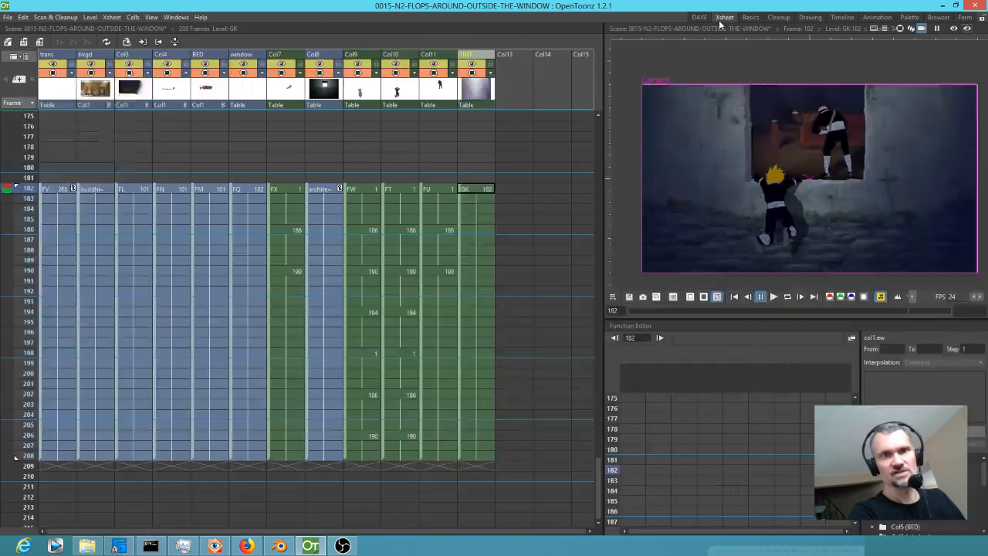
pyautogui.scroll(-5, 471, 235)
pyautogui.scroll(3, 495, 270)
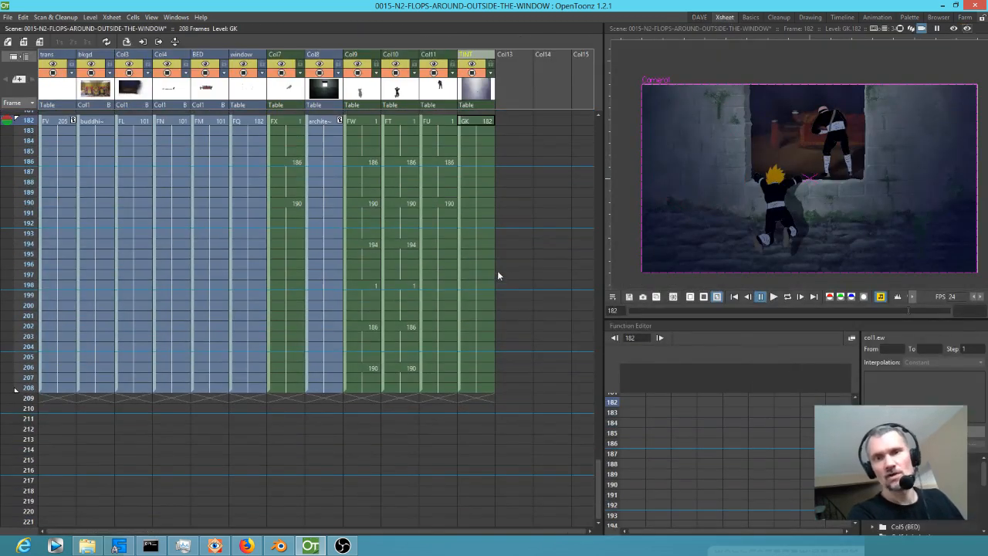
pyautogui.scroll(-3, 488, 265)
pyautogui.scroll(2, 463, 248)
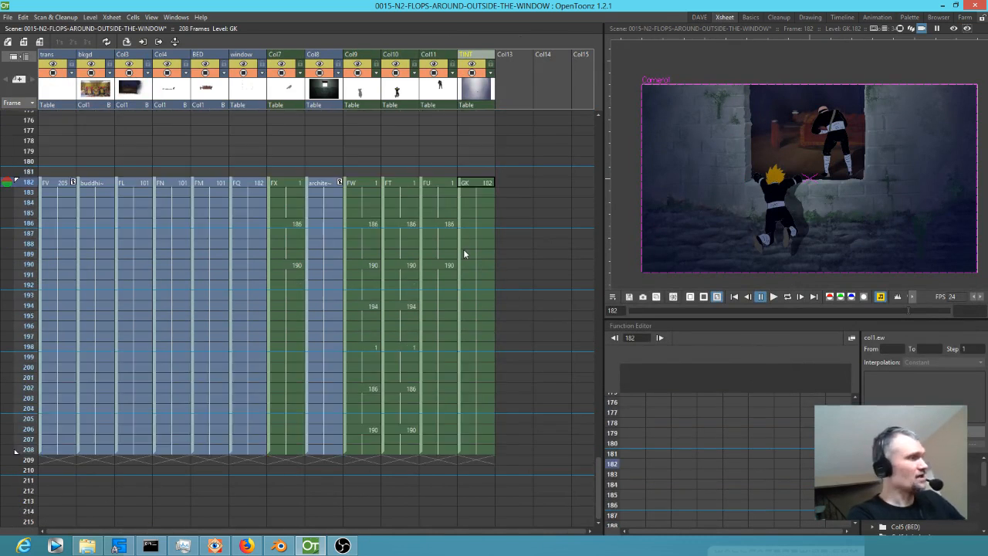
pyautogui.press('l')
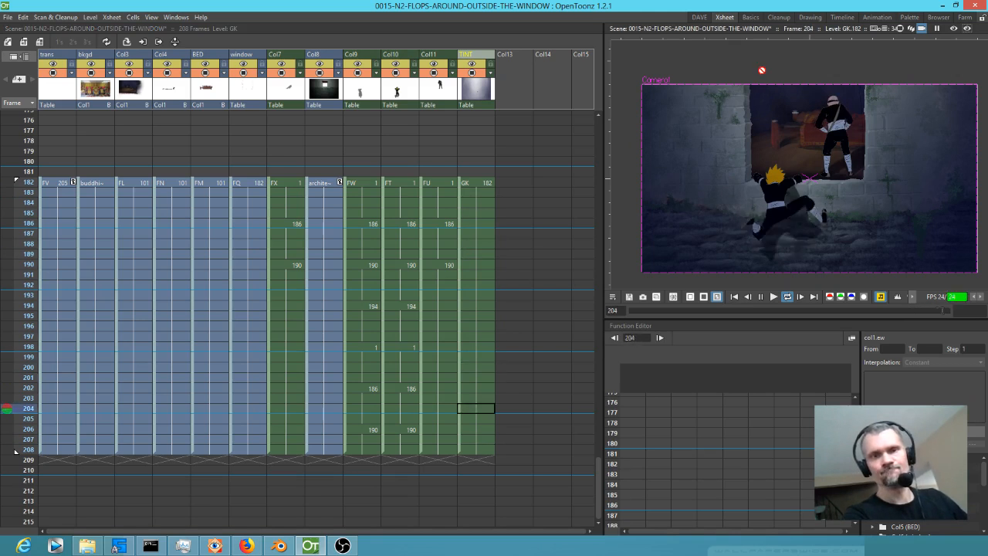
# Toggle Col4's camera visibility to identify its artwork, and rename the column BEDSHADOW.
pyautogui.scroll(3, 849, 170)
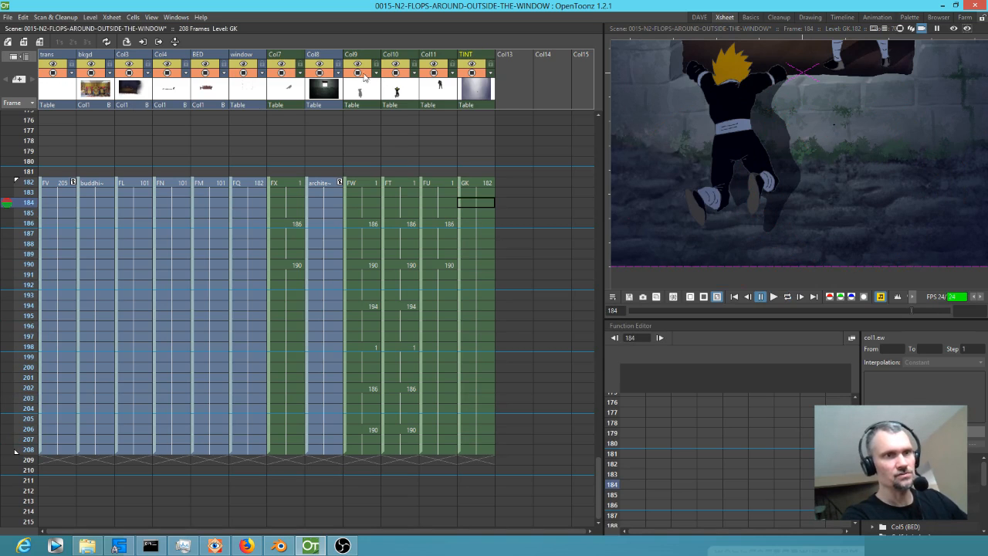
pyautogui.click(169, 73)
pyautogui.click(169, 73)
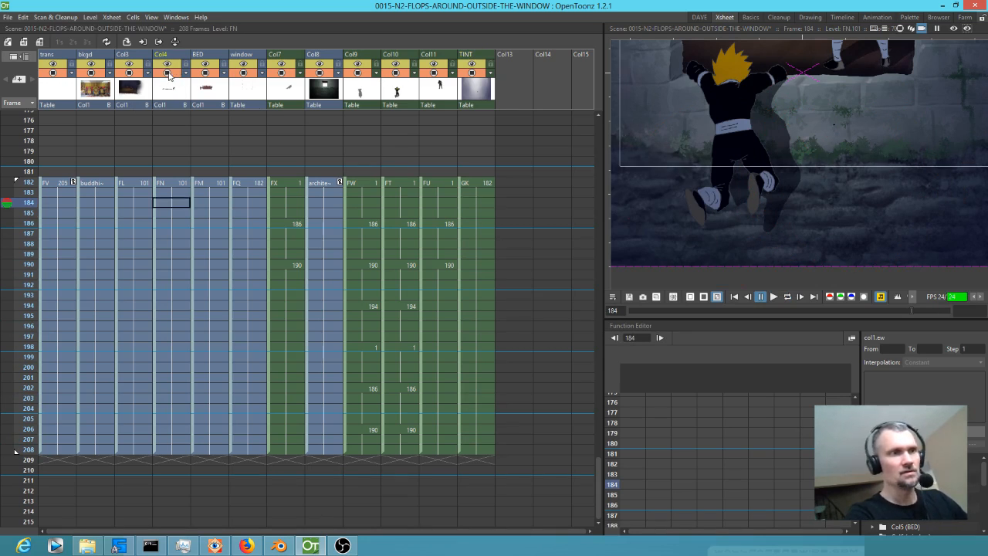
pyautogui.scroll(-2, 737, 151)
pyautogui.scroll(-2, 737, 152)
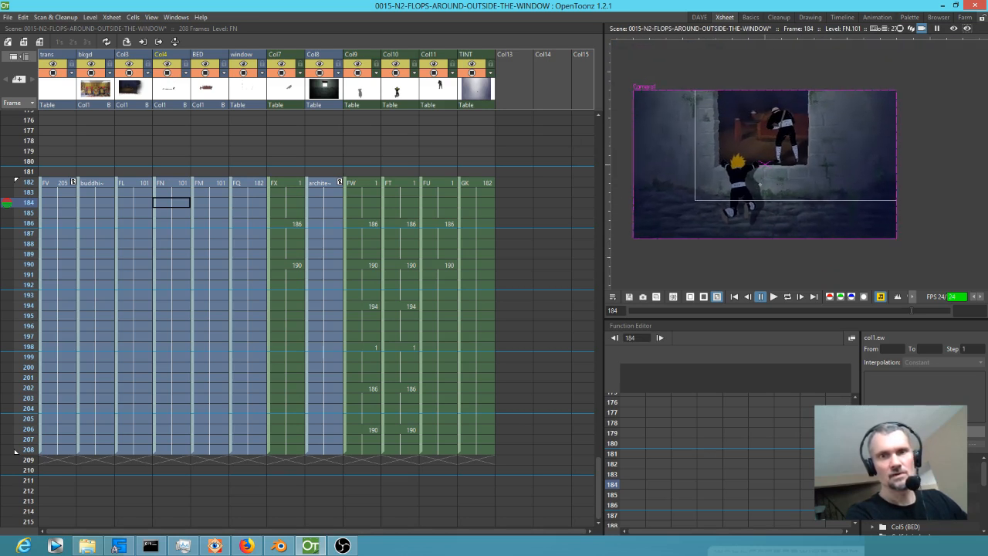
pyautogui.click(171, 92)
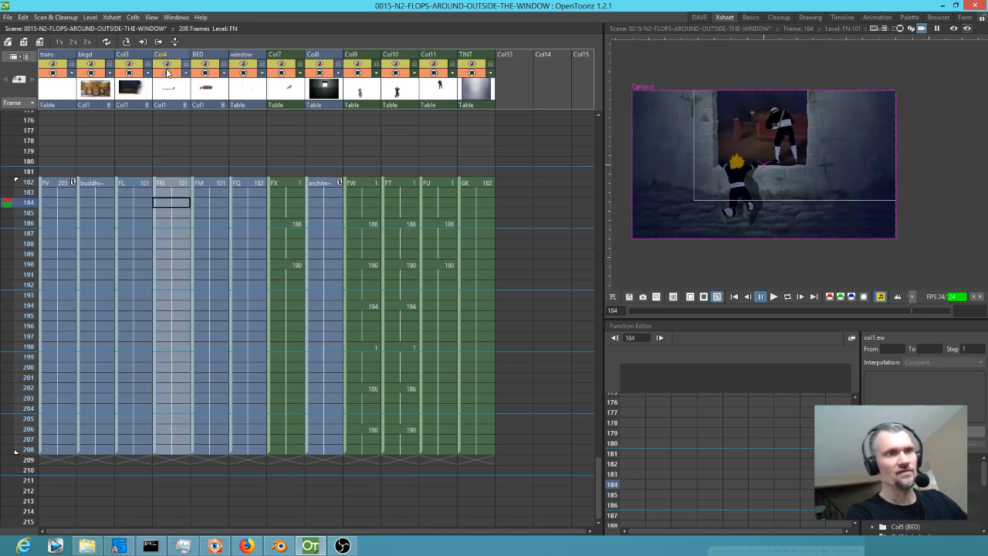
pyautogui.click(166, 74)
pyautogui.click(166, 73)
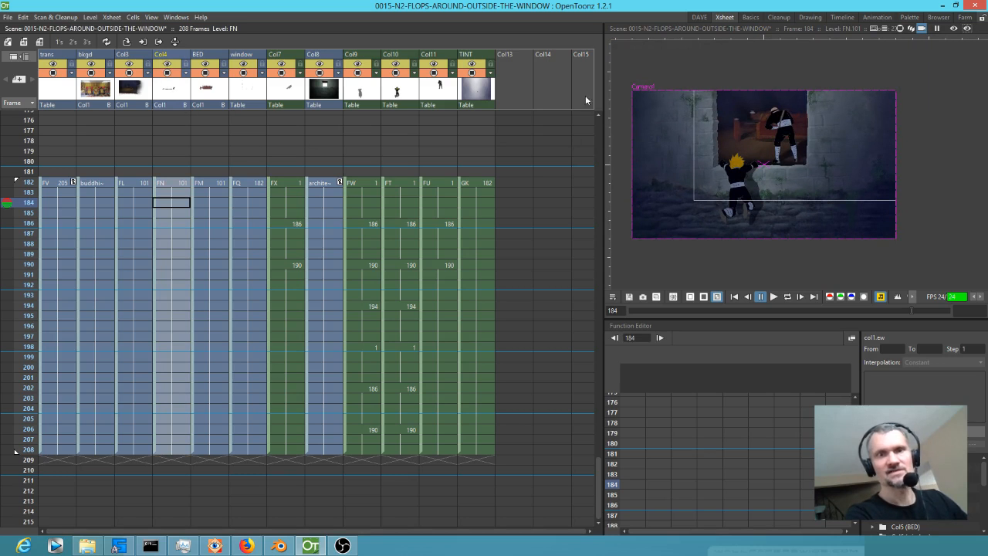
pyautogui.doubleClick(167, 56)
pyautogui.write('BEDSHADOW')
pyautogui.press('Return')
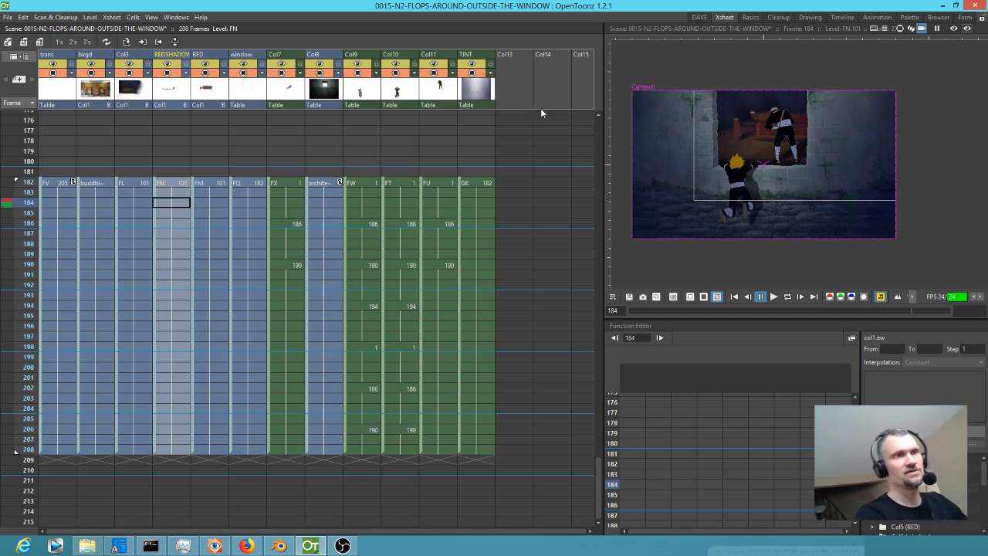
# Toggle Col3's camera visibility to identify its artwork, and rename the column BKGD2.
pyautogui.click(130, 73)
pyautogui.click(130, 73)
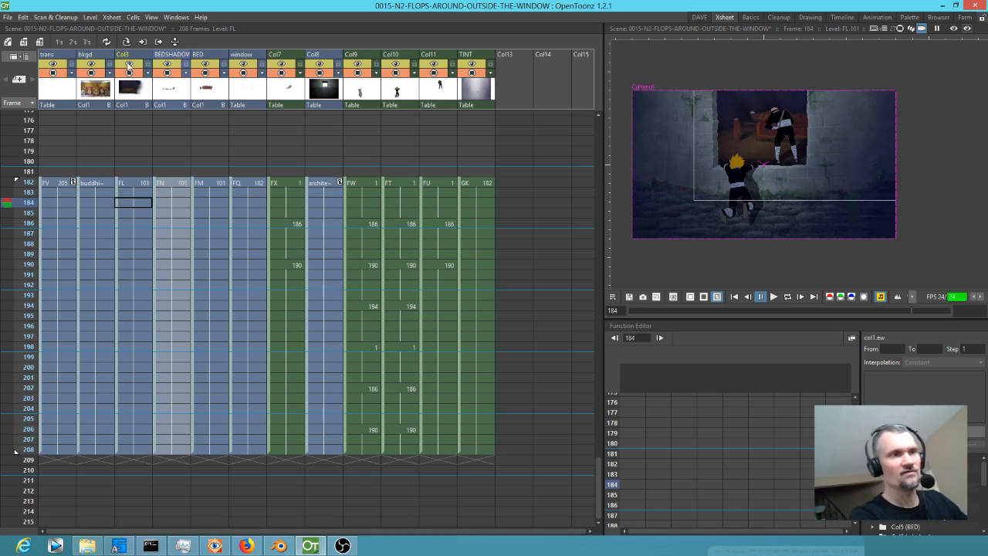
pyautogui.click(128, 54)
pyautogui.write('BKGD2')
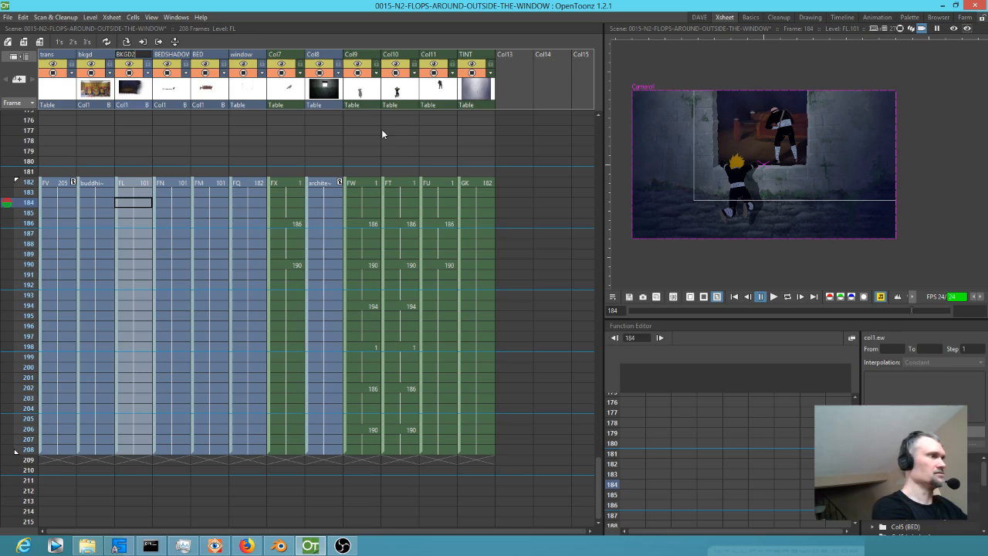
pyautogui.press('Return')
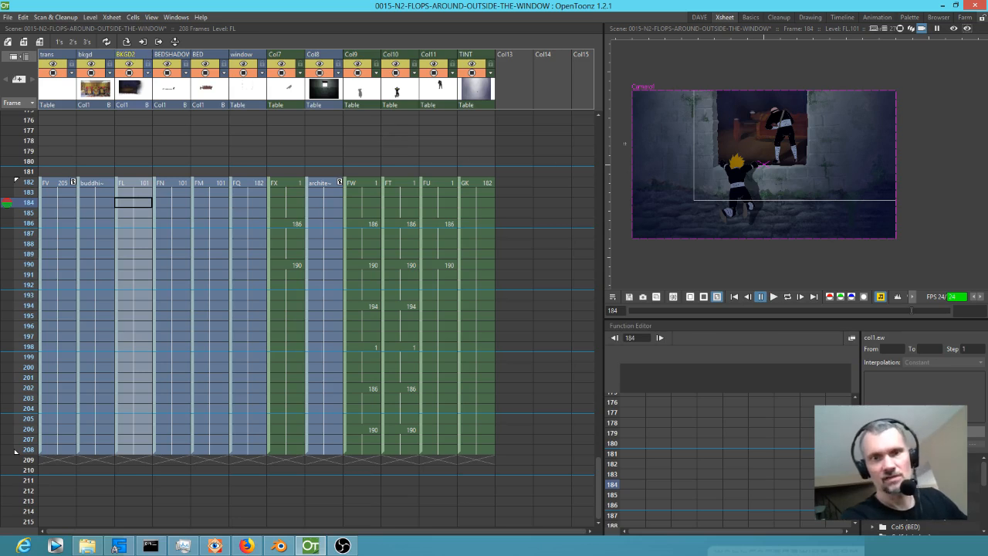
# Toggle Col7's camera visibility at frames 184 and 191 to examine which part of the shot the column holds.
pyautogui.scroll(5, 771, 128)
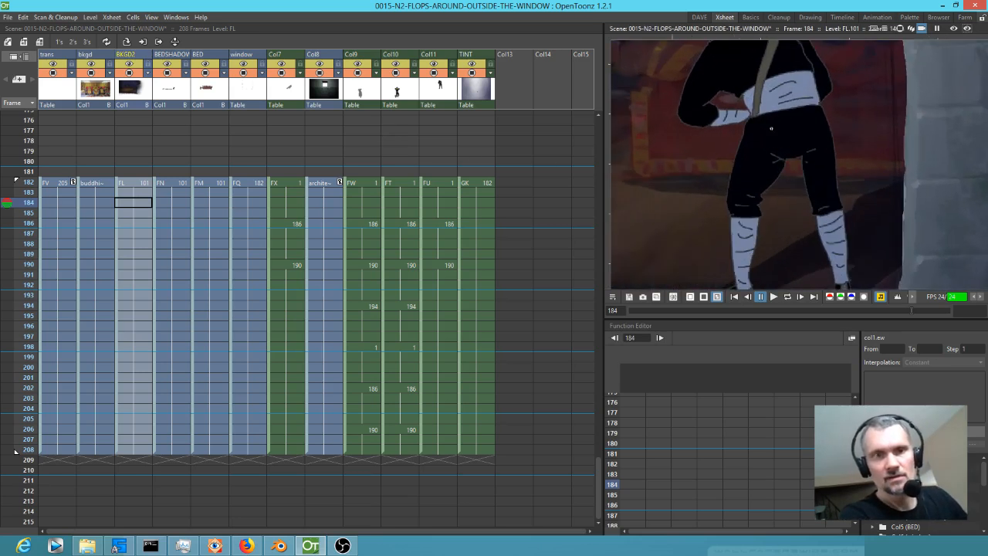
pyautogui.scroll(-4, 771, 128)
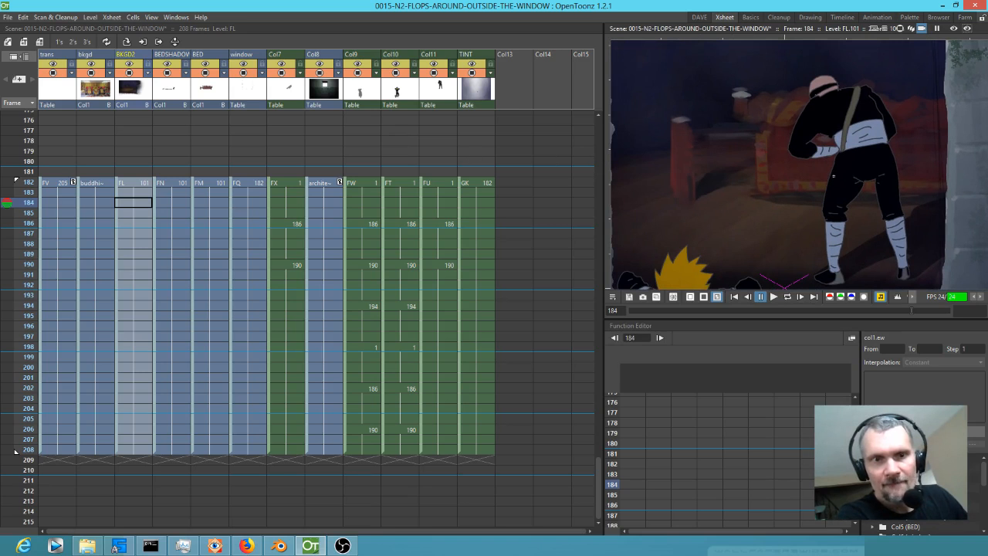
pyautogui.scroll(-5, 737, 161)
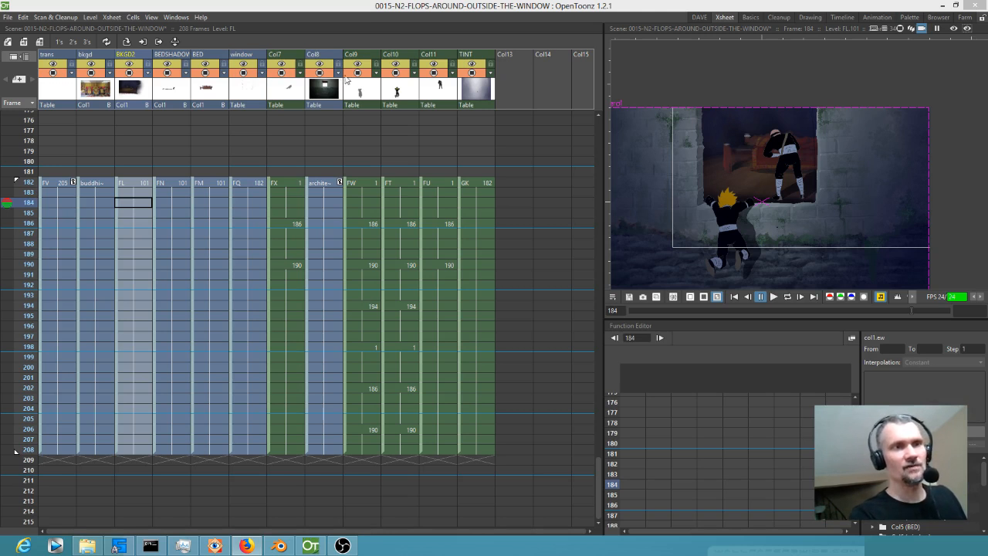
pyautogui.click(284, 73)
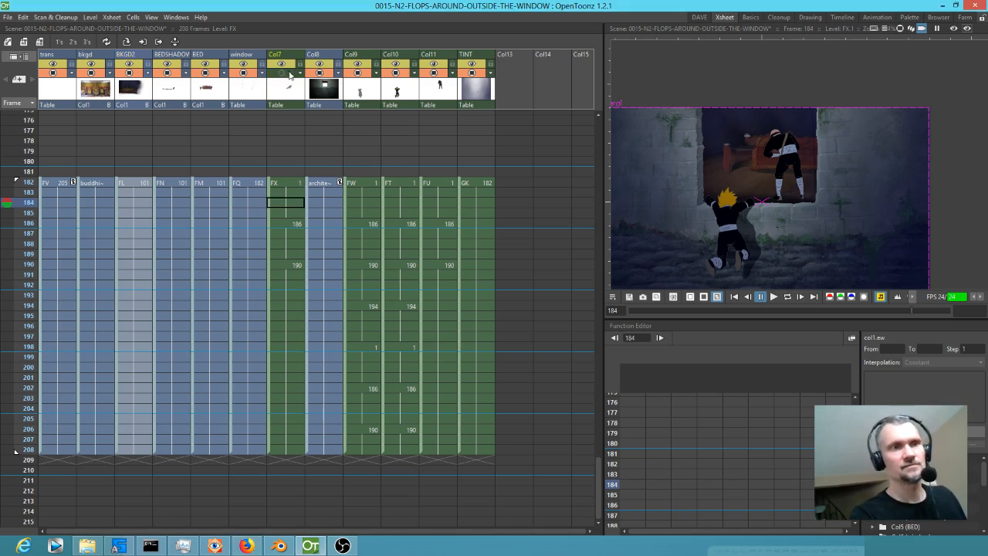
pyautogui.click(281, 73)
pyautogui.click(282, 73)
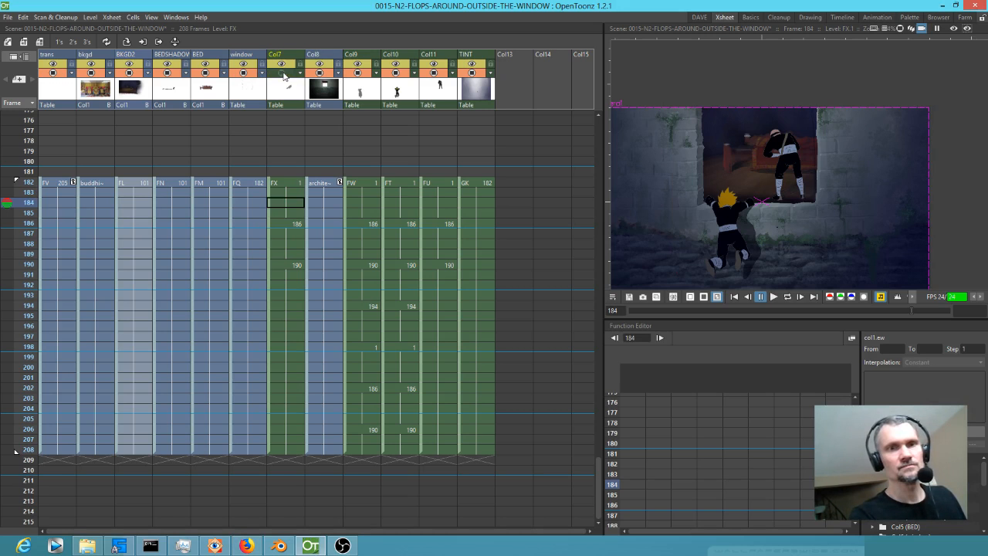
pyautogui.click(284, 73)
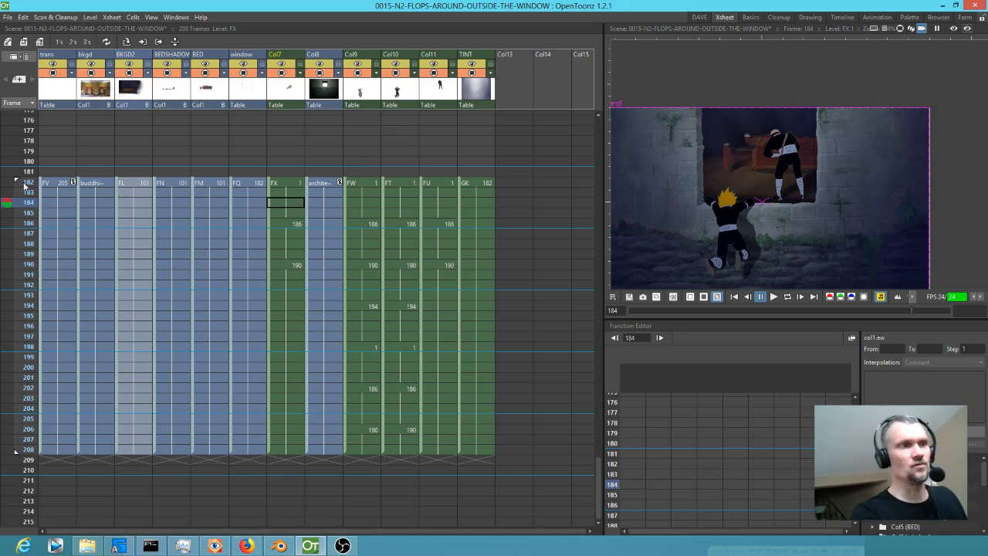
pyautogui.moveTo(10, 202); pyautogui.dragTo(17, 275)
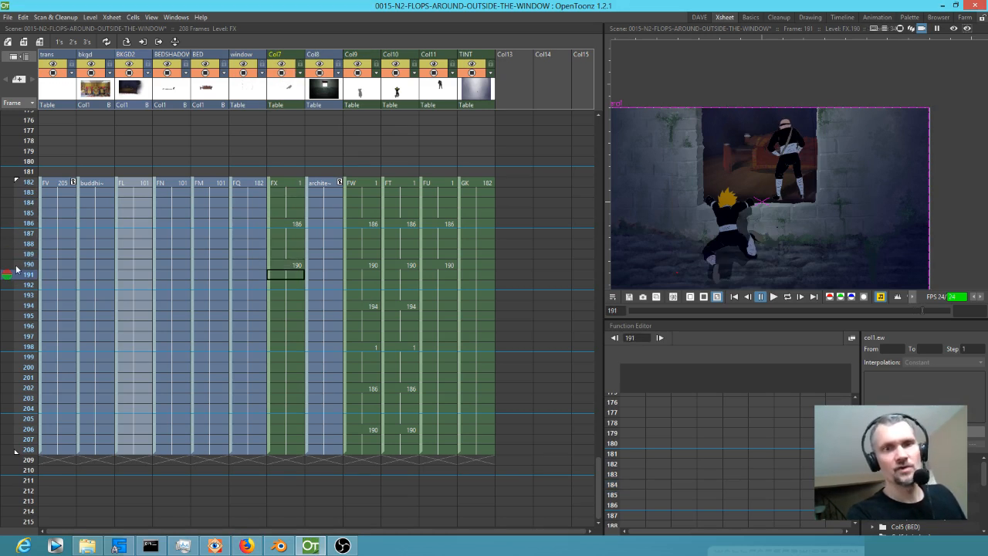
pyautogui.click(282, 73)
pyautogui.click(281, 73)
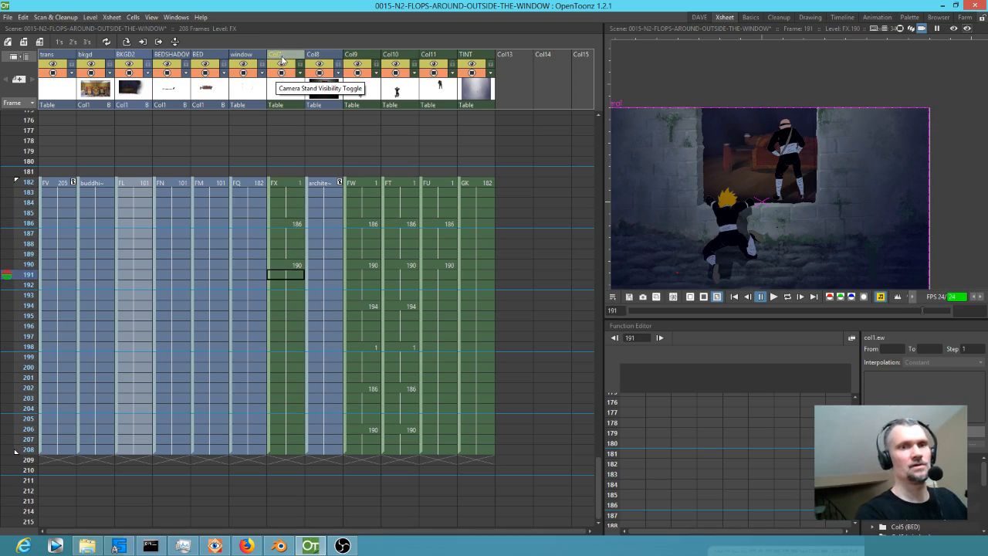
pyautogui.click(281, 73)
pyautogui.click(280, 73)
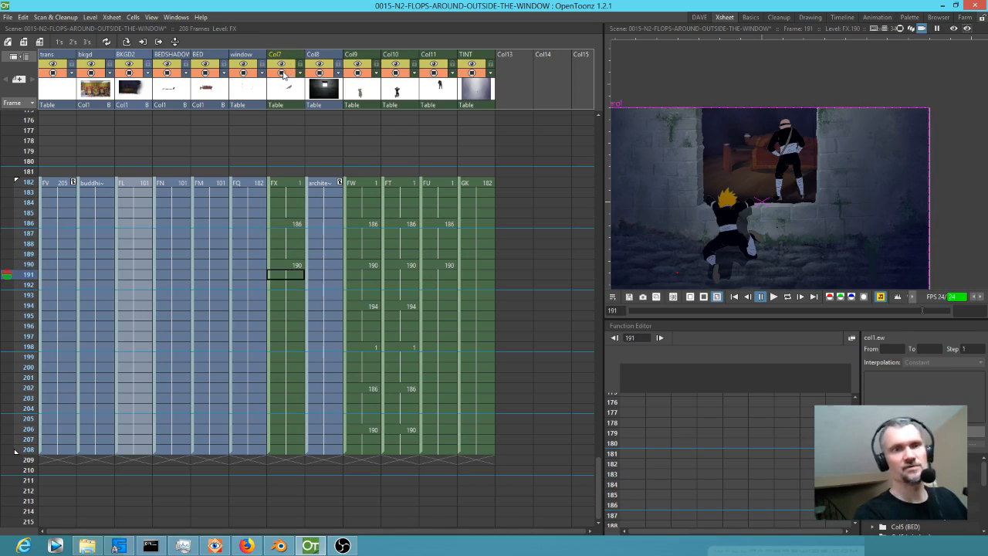
# Rename column Col7 as N1 SHADOW.
pyautogui.click(285, 55)
pyautogui.doubleClick(285, 56)
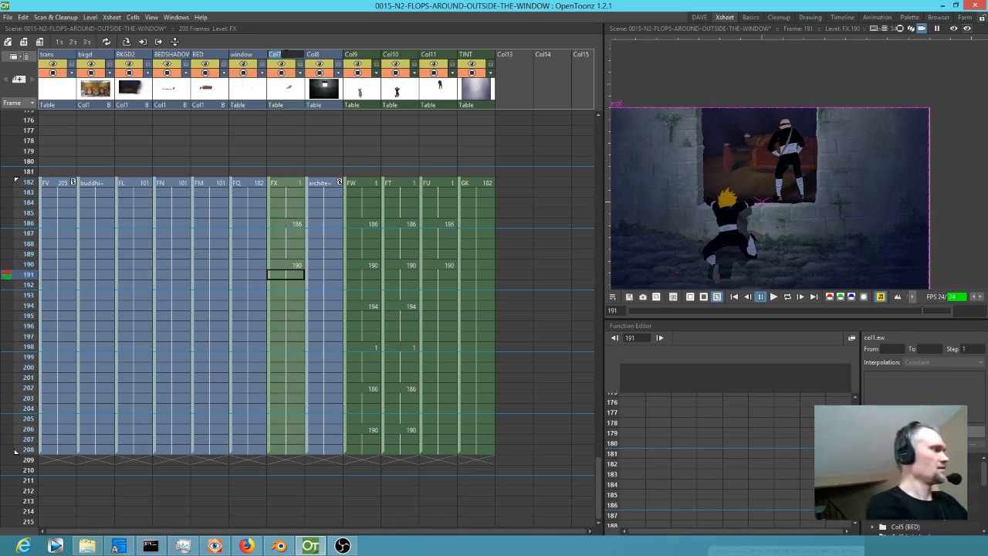
pyautogui.write('N1 SHADOW')
pyautogui.press('Return')
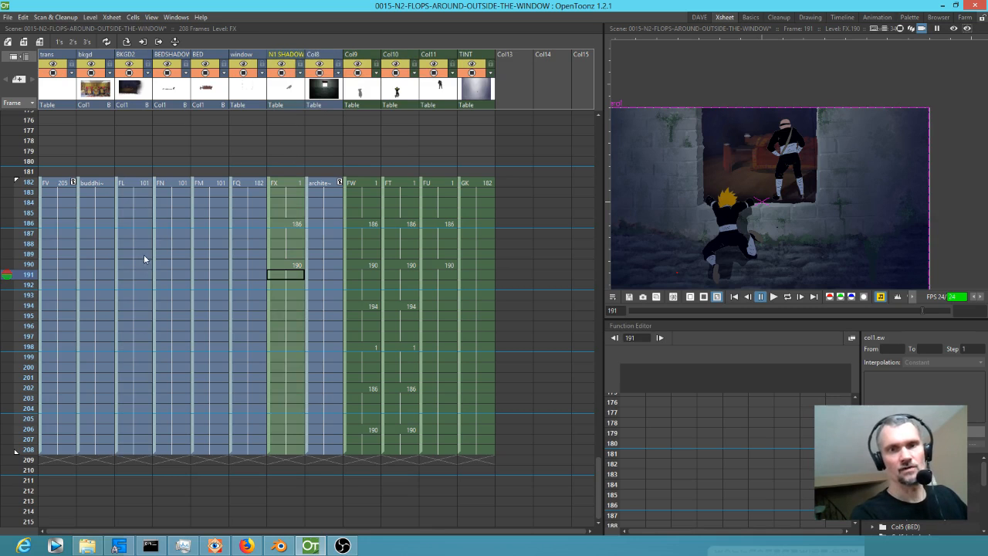
# Rename column Col8, which holds the brick architecture image, as WALL.
pyautogui.doubleClick(326, 54)
pyautogui.write('WALL')
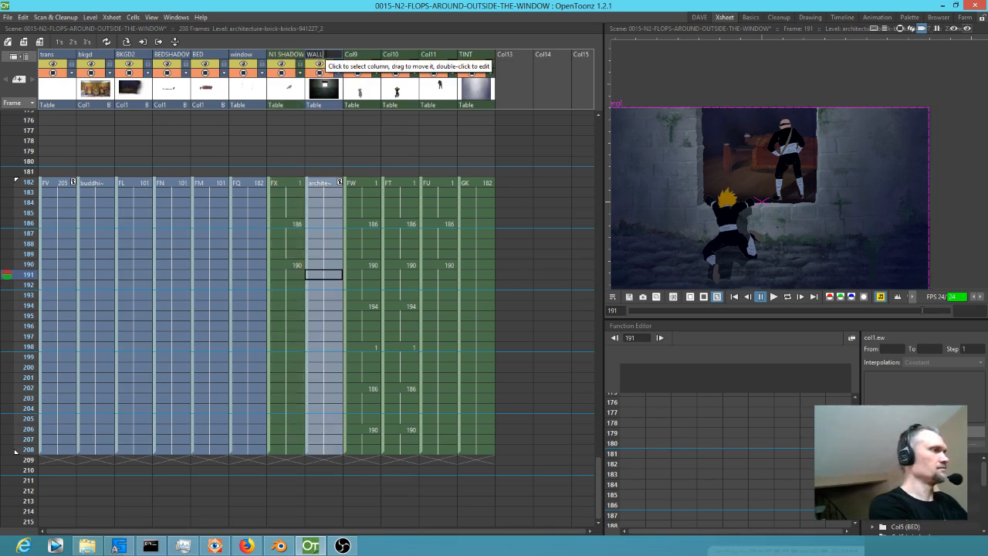
pyautogui.press('Return')
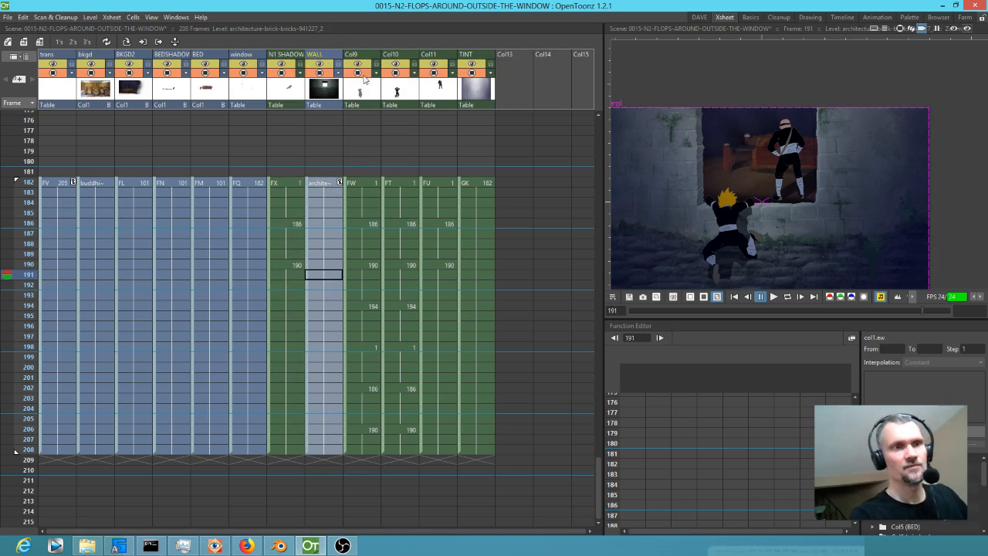
# Toggle Col9's camera visibility to identify its artwork, and rename the column N2 SHADOW.
pyautogui.click(354, 74)
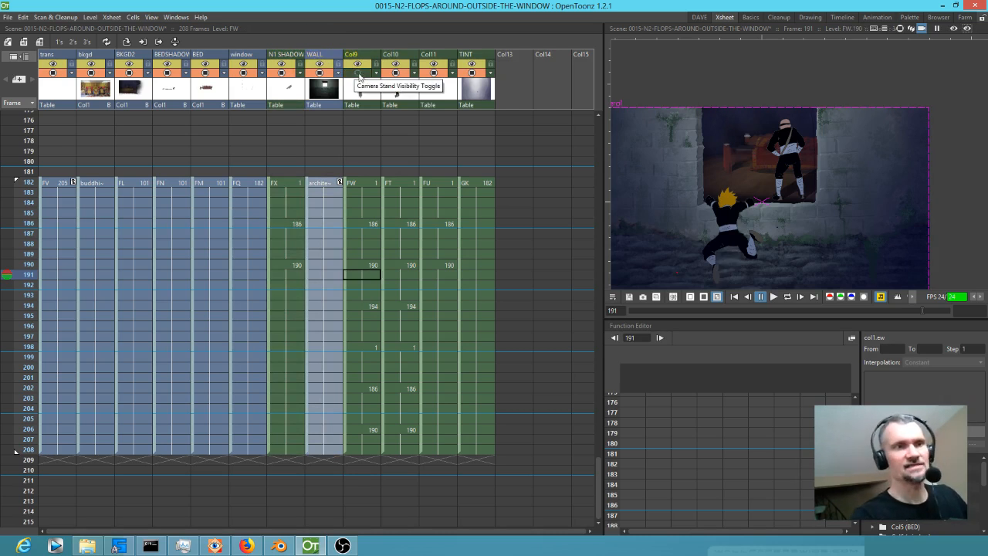
pyautogui.doubleClick(351, 54)
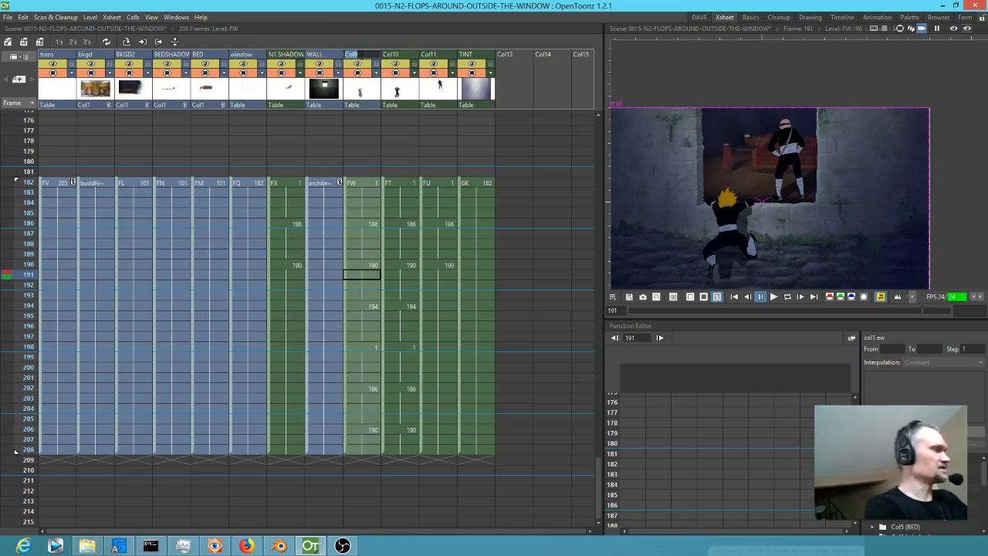
pyautogui.write('N2 SHADO')
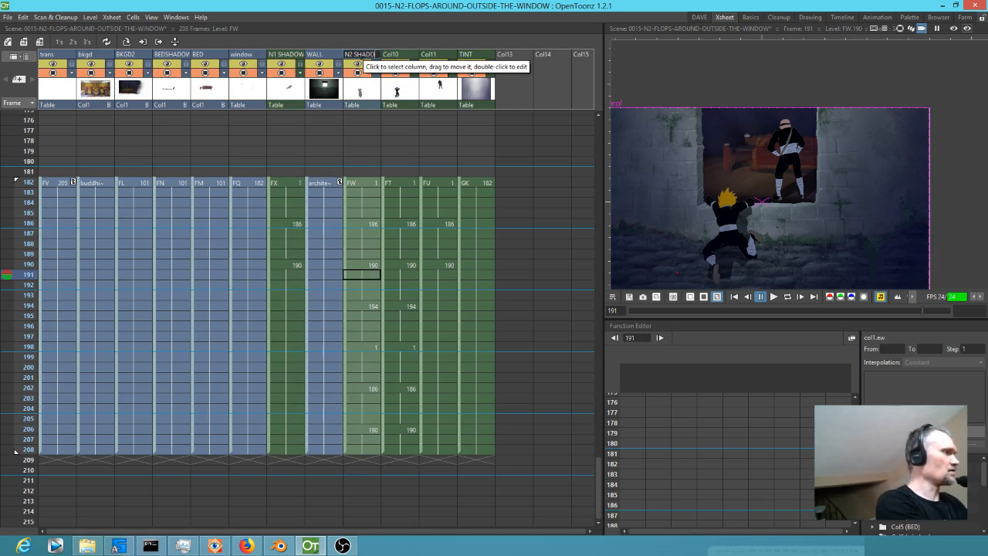
pyautogui.write('W')
pyautogui.press('Return')
# Select the N2 SHADOW drawing at frame 190 and close the Function Editor to free space for editing.
pyautogui.moveTo(733, 261); pyautogui.dragTo(758, 195)
pyautogui.scroll(5, 798, 163)
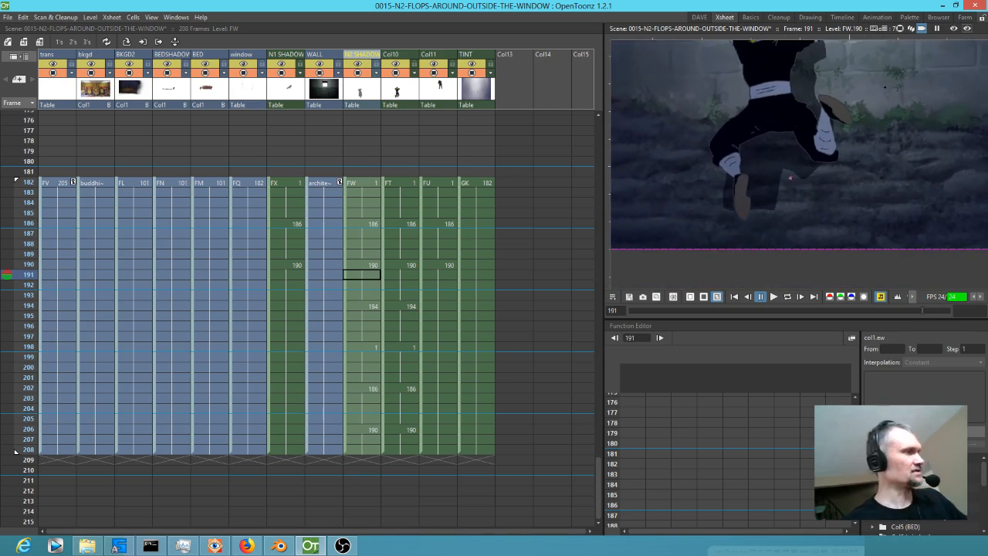
pyautogui.click(372, 268)
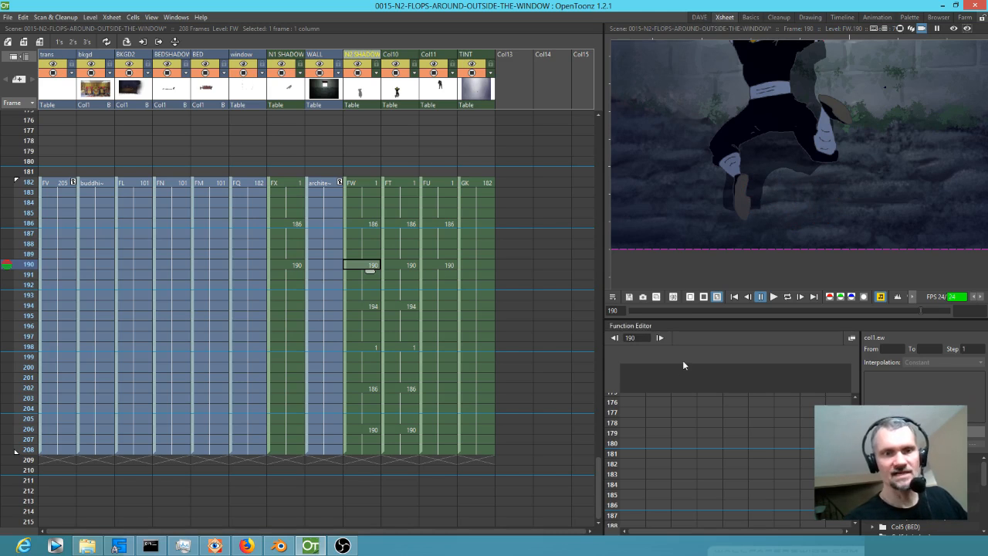
pyautogui.moveTo(745, 325); pyautogui.dragTo(386, 215)
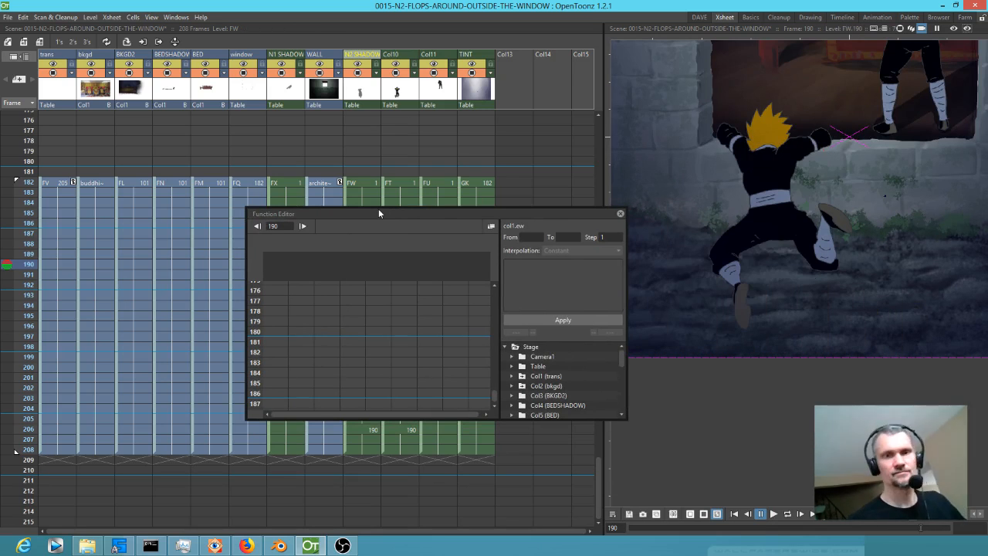
pyautogui.click(621, 213)
# Open the level palette, dock it below the viewer, and enlarge its area.
pyautogui.click(175, 17)
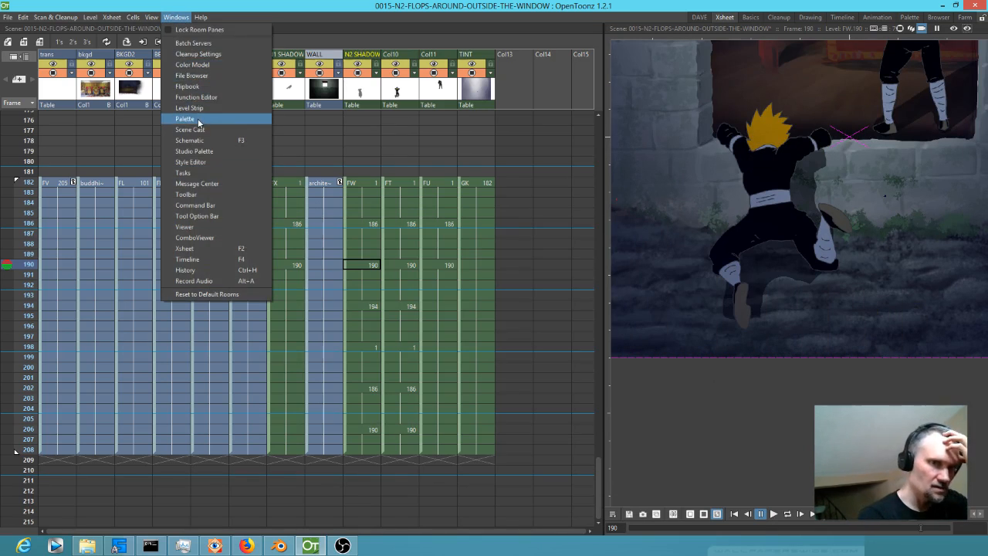
pyautogui.click(198, 119)
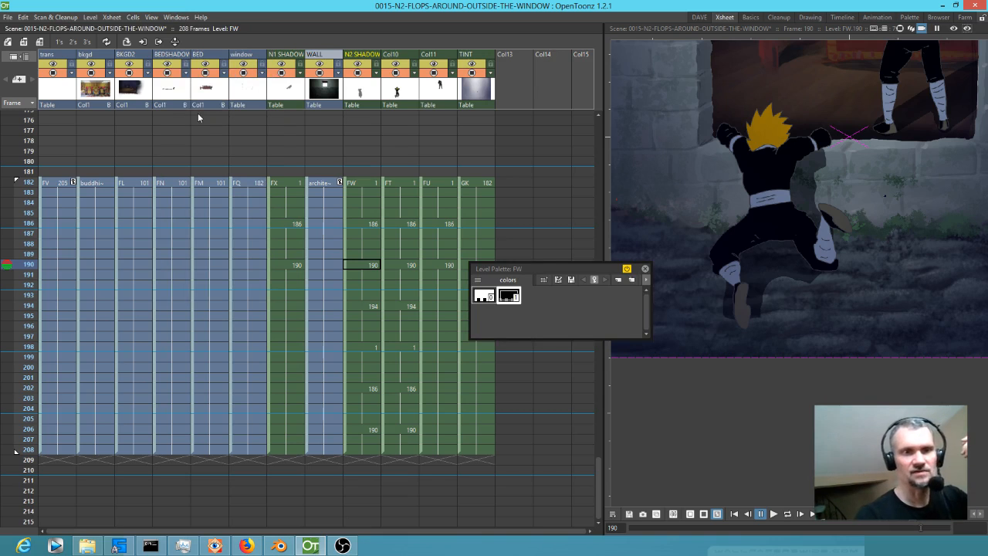
pyautogui.moveTo(554, 272); pyautogui.dragTo(760, 536)
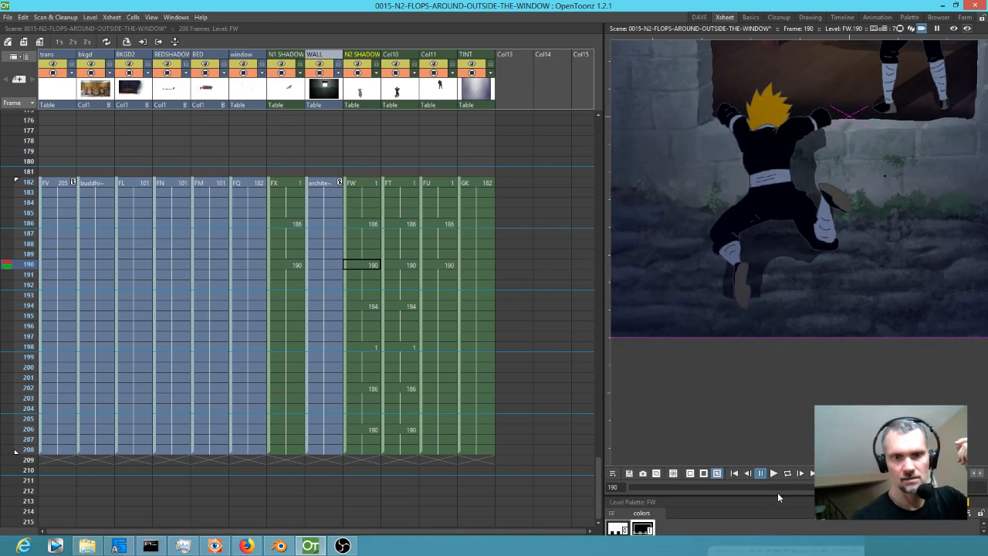
pyautogui.moveTo(777, 495); pyautogui.dragTo(798, 273)
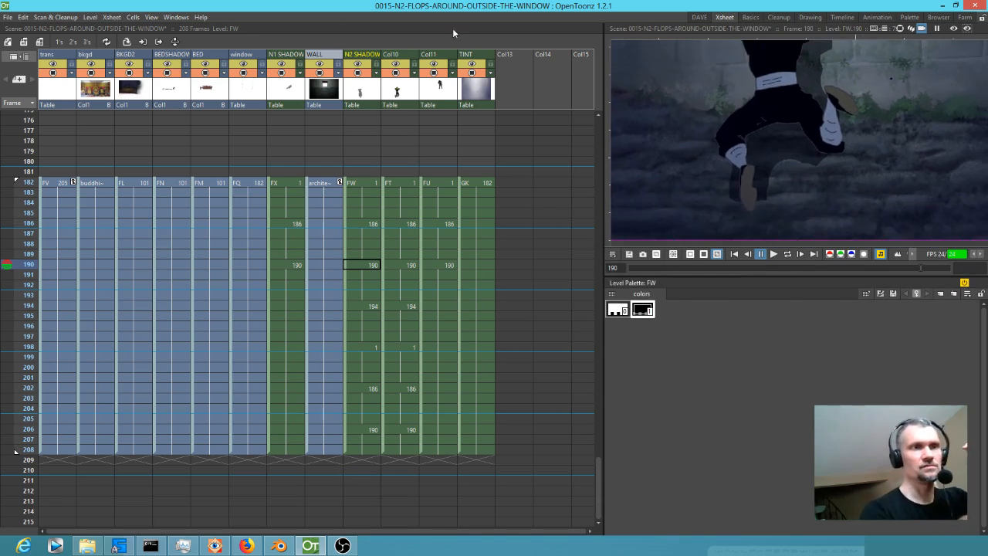
# Open the Style Editor, dock it below the level palette, and adjust the heights of the viewer, palette and editor.
pyautogui.click(176, 17)
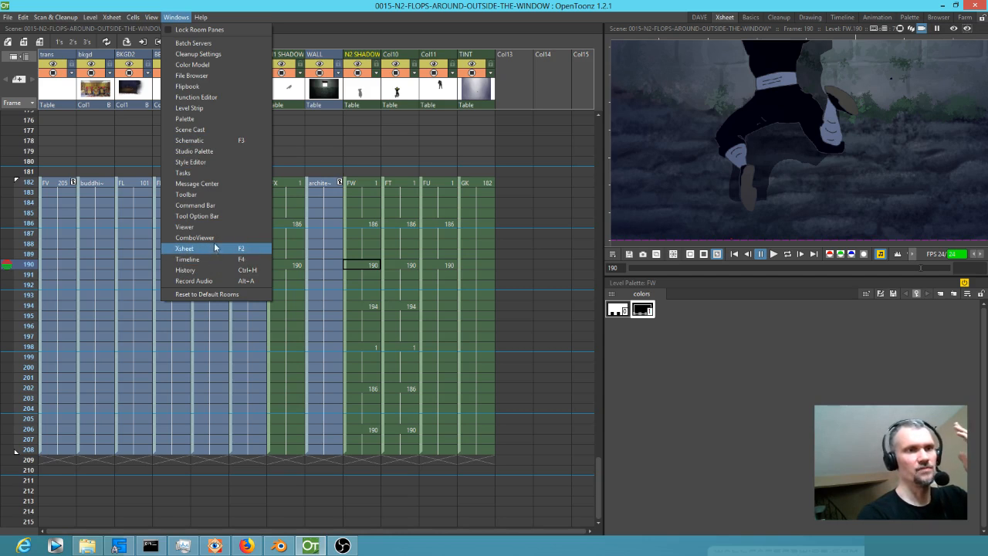
pyautogui.click(215, 164)
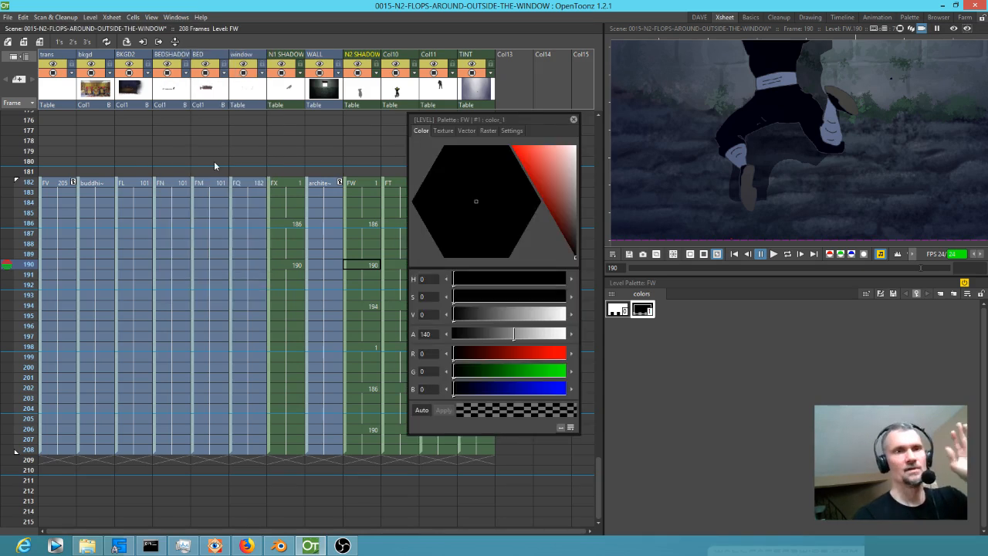
pyautogui.moveTo(522, 119); pyautogui.dragTo(774, 533)
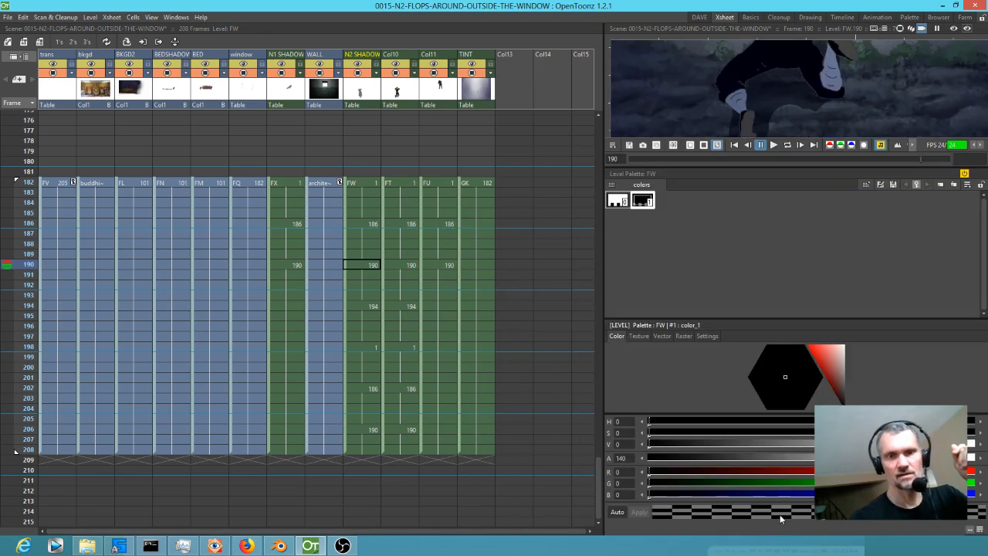
pyautogui.moveTo(756, 165); pyautogui.dragTo(765, 267)
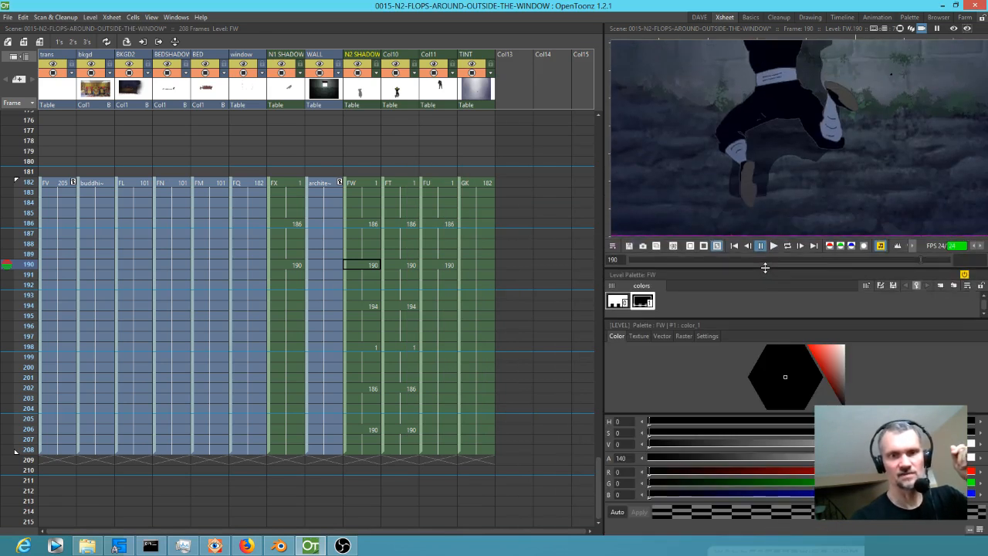
pyautogui.moveTo(810, 320); pyautogui.dragTo(807, 330)
pyautogui.moveTo(777, 266); pyautogui.dragTo(776, 284)
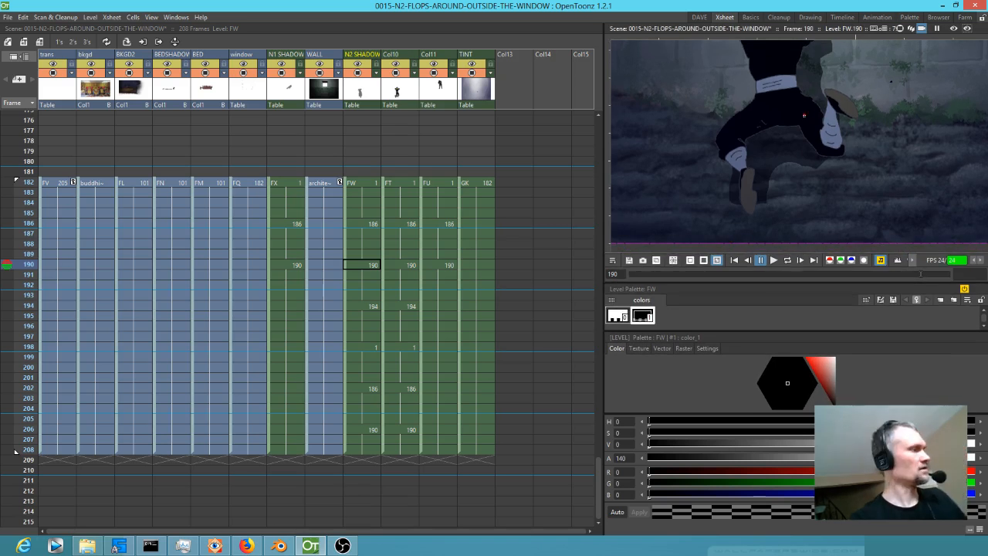
# Assign the raster style "brush" to color_1 and paint more shadow around the hanging foot at frame 190.
pyautogui.scroll(-3, 818, 122)
pyautogui.scroll(-2, 846, 134)
pyautogui.scroll(6, 838, 127)
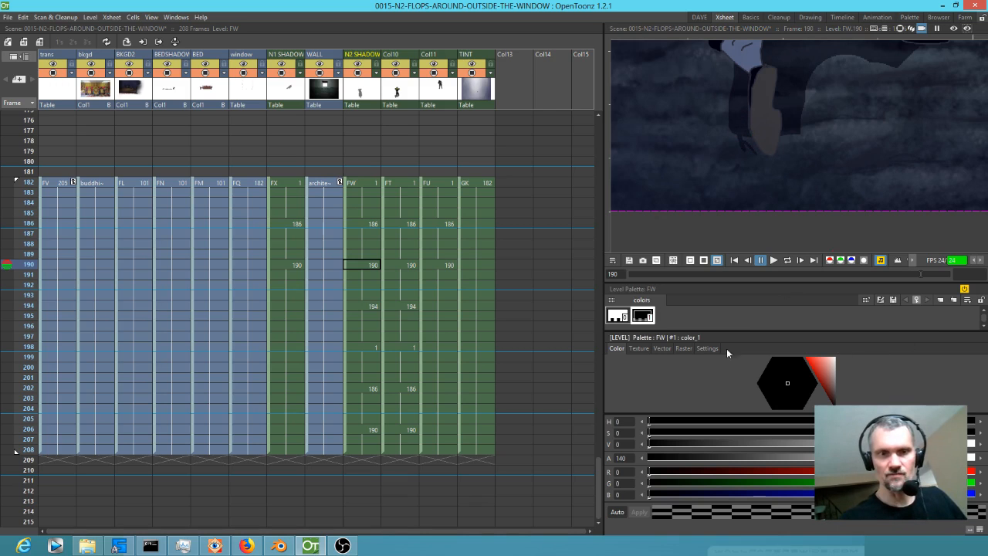
pyautogui.click(684, 348)
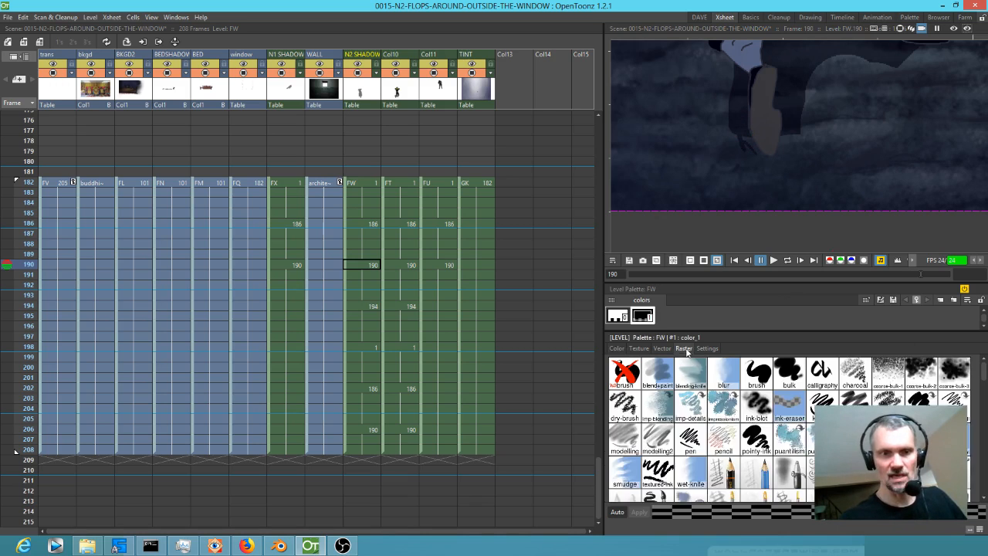
pyautogui.click(759, 375)
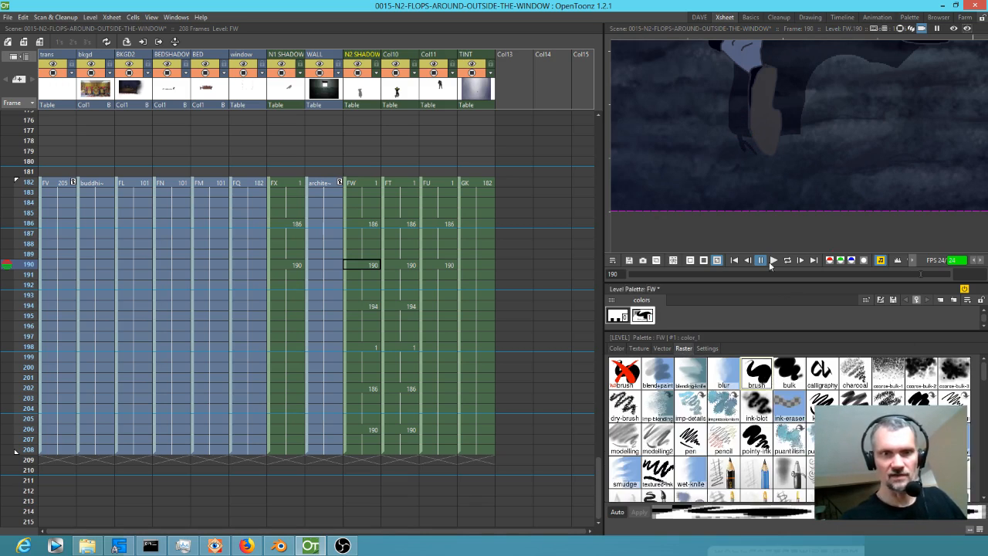
pyautogui.moveTo(763, 118)
pyautogui.mouseDown()
pyautogui.moveTo(748, 162)
pyautogui.moveTo(764, 173)
pyautogui.moveTo(781, 173)
pyautogui.moveTo(787, 130)
pyautogui.mouseUp()
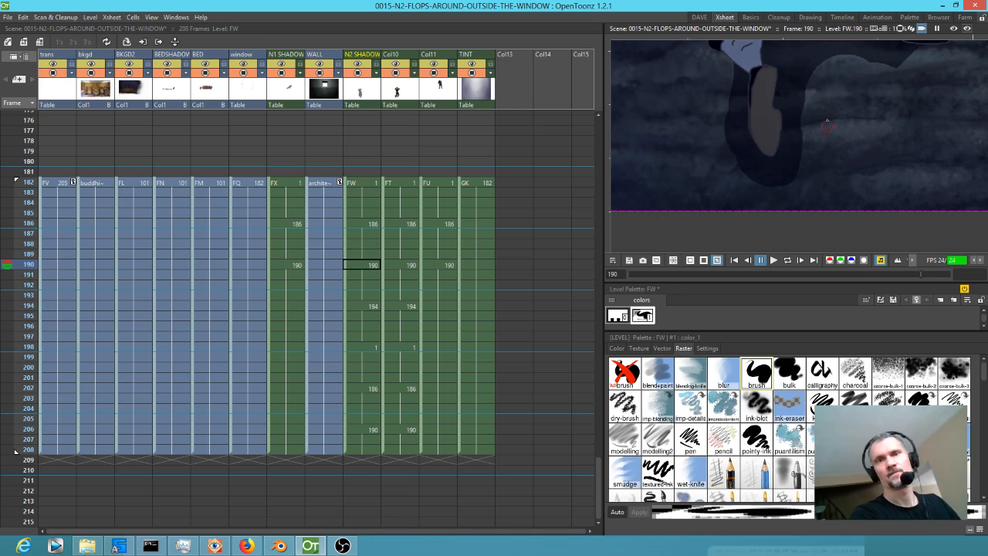
# Step back and forth through the N2 SHADOW drawings between frames 182 and 202 to check the shadow below the climber's feet.
pyautogui.scroll(-7, 828, 122)
pyautogui.moveTo(856, 95); pyautogui.dragTo(750, 184)
pyautogui.scroll(-1, 750, 184)
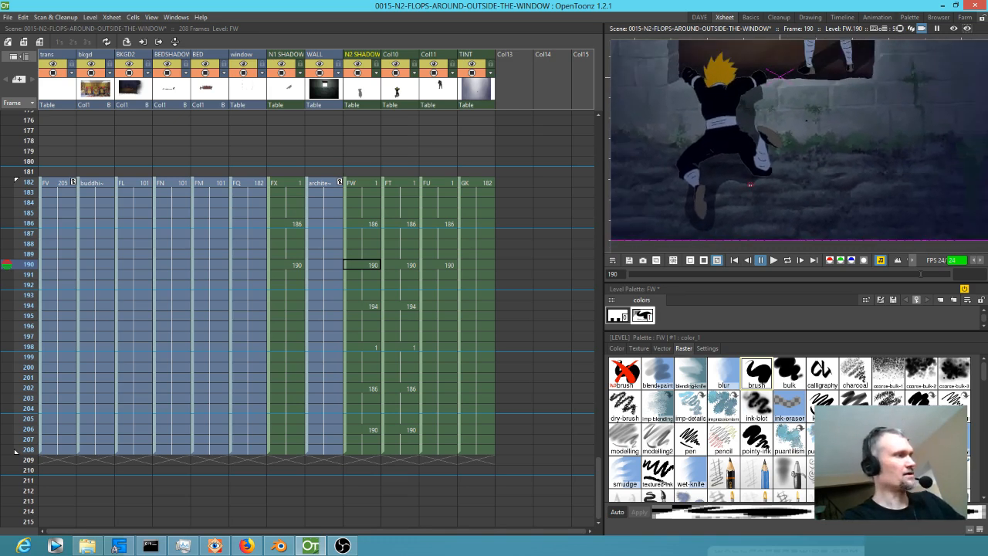
pyautogui.press(',')
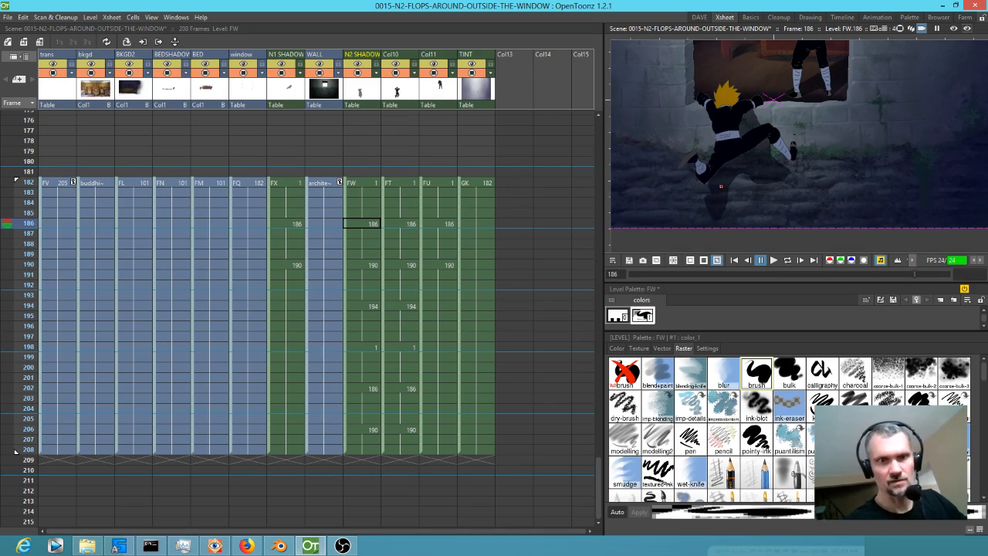
pyautogui.press(',')
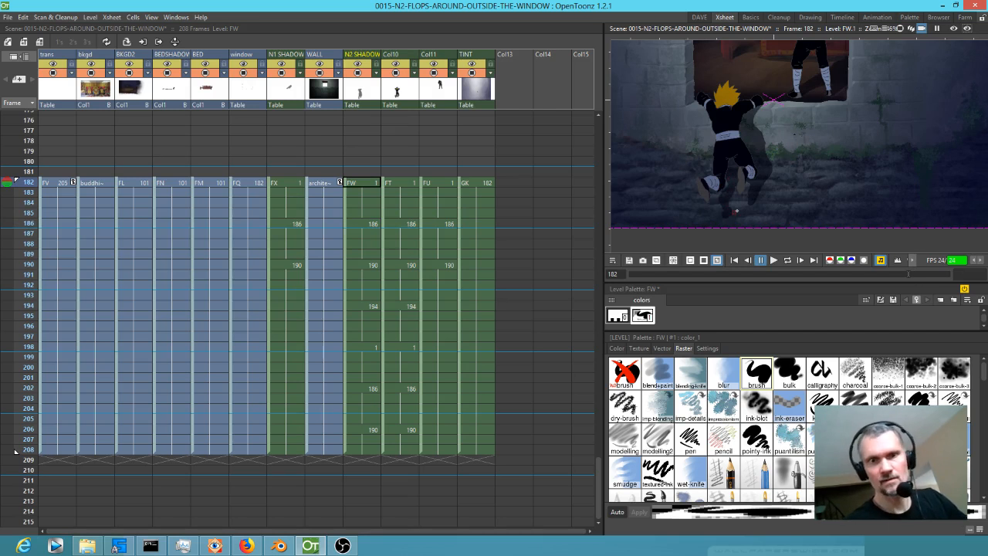
pyautogui.press('.')
pyautogui.press('.')
pyautogui.press('.')
pyautogui.press(',')
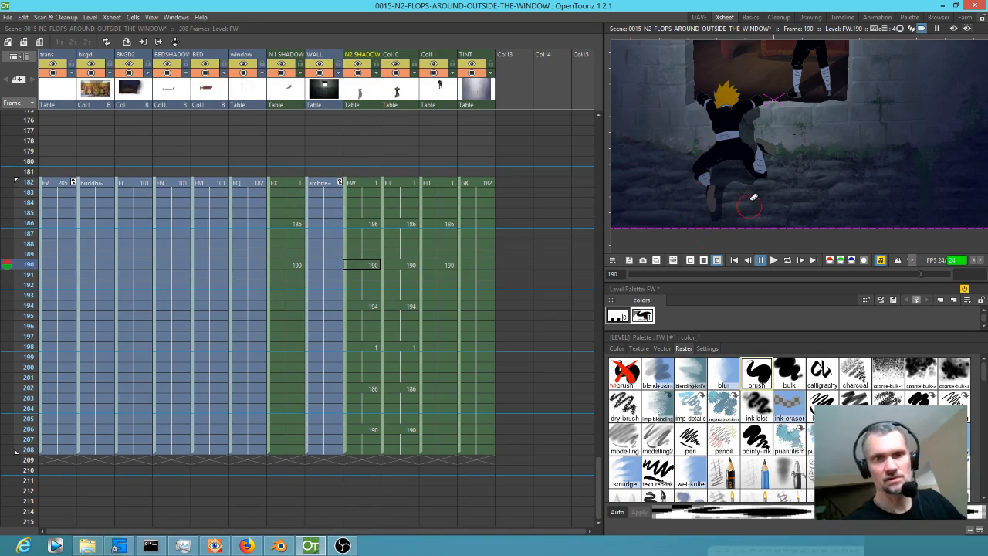
pyautogui.press('.')
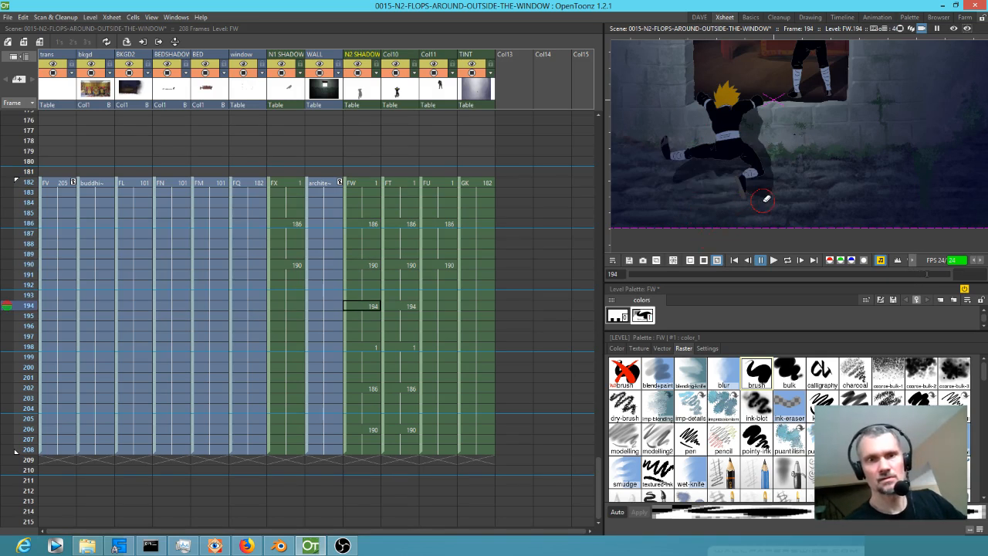
pyautogui.press('.')
pyautogui.press('.')
pyautogui.press(',')
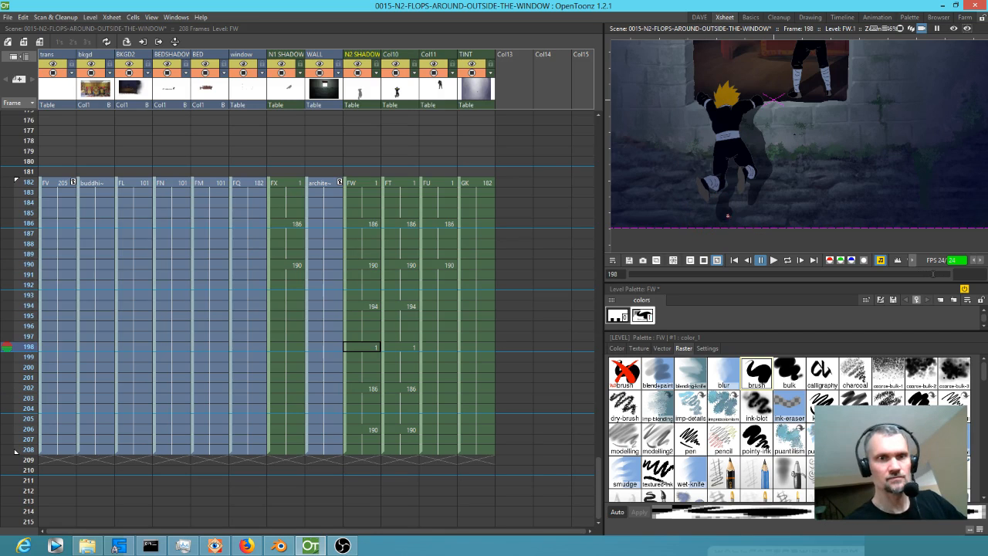
pyautogui.press(',')
pyautogui.press('.')
pyautogui.press('.')
pyautogui.press('.')
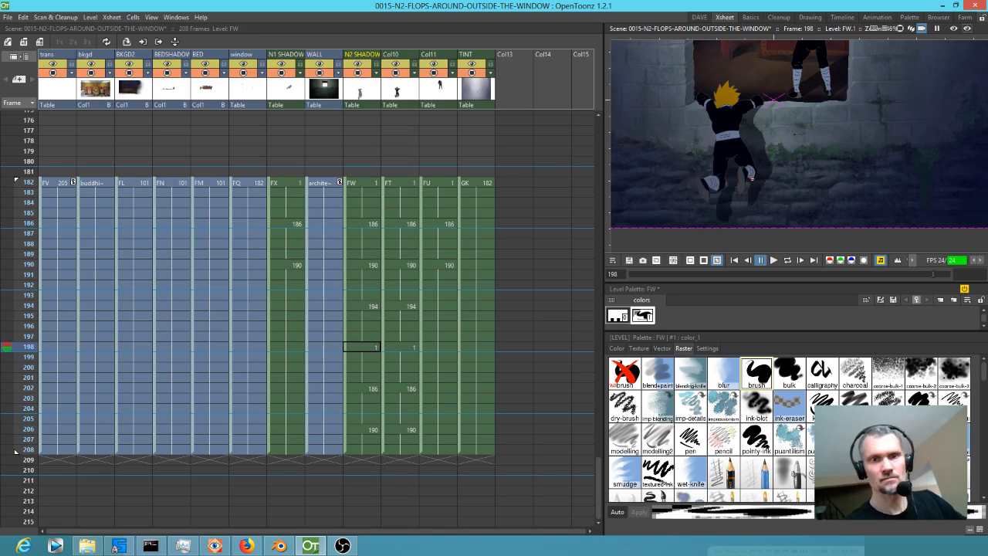
pyautogui.press(',')
pyautogui.press(',')
pyautogui.press(',')
pyautogui.press(',')
pyautogui.press(',')
pyautogui.press(',')
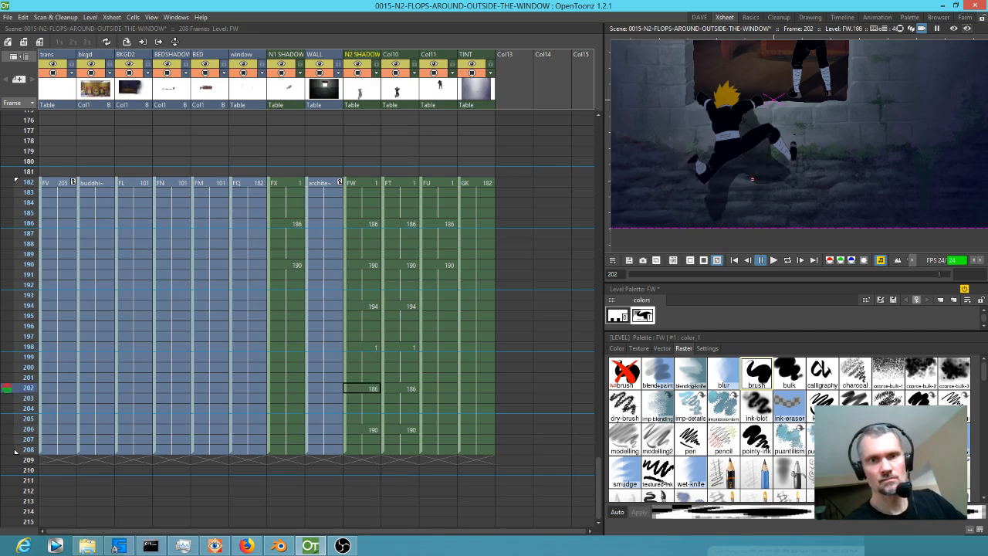
# Save the scene and try rendering it to 0015-N2-FLOPS-AROUND-OUTSIDE-THE-WINDOW.mp4, closing the flipbook.
pyautogui.scroll(-4, 780, 154)
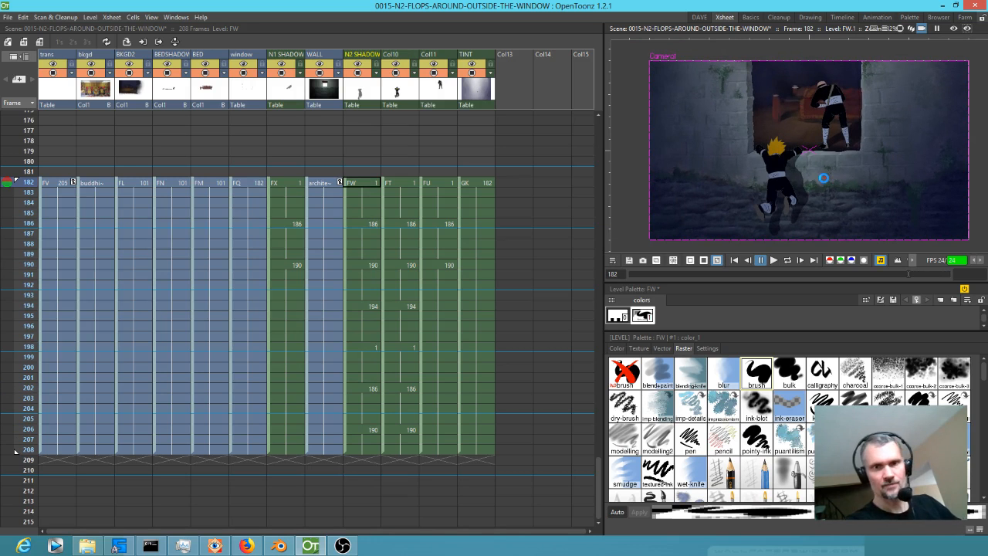
pyautogui.hotkey('ctrl', 'shift', 'r')
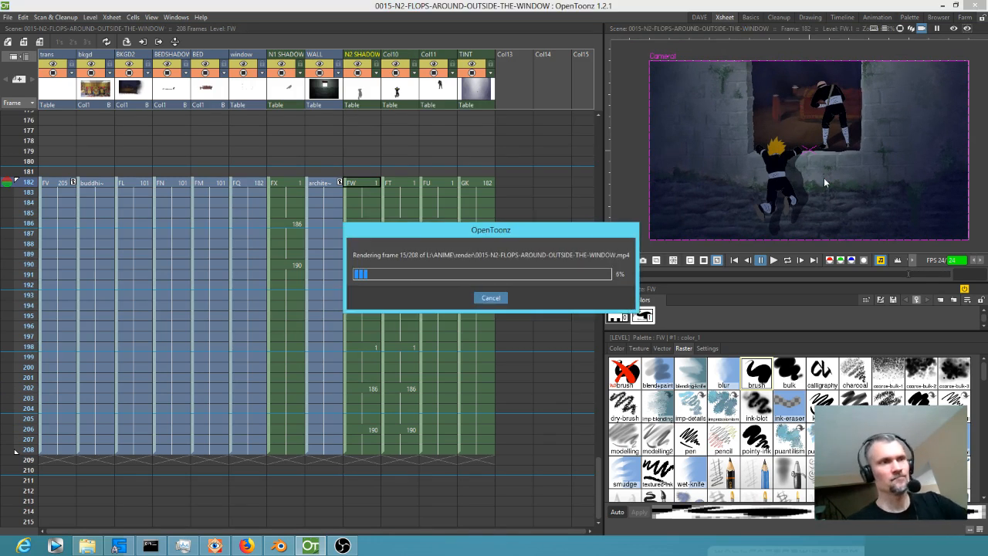
pyautogui.click(488, 298)
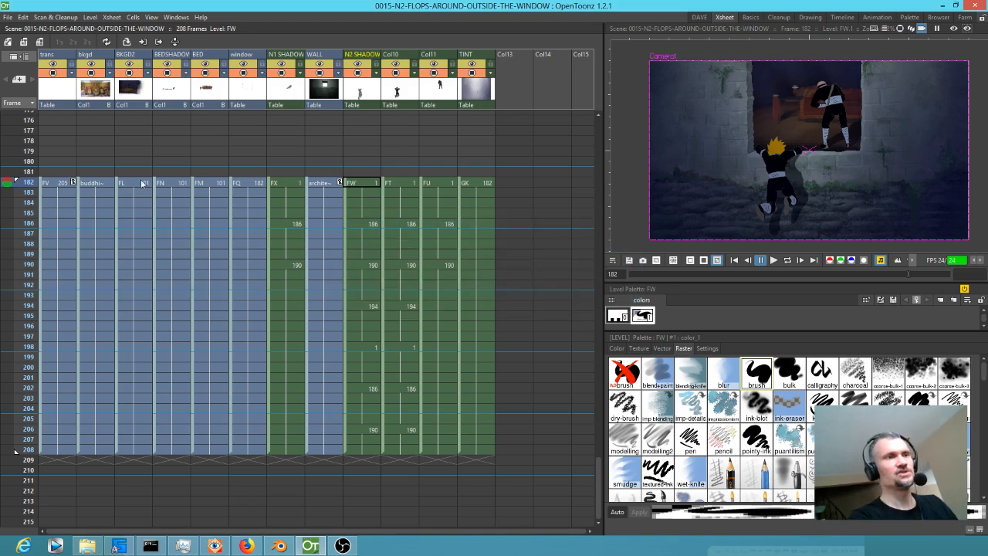
pyautogui.click(490, 282)
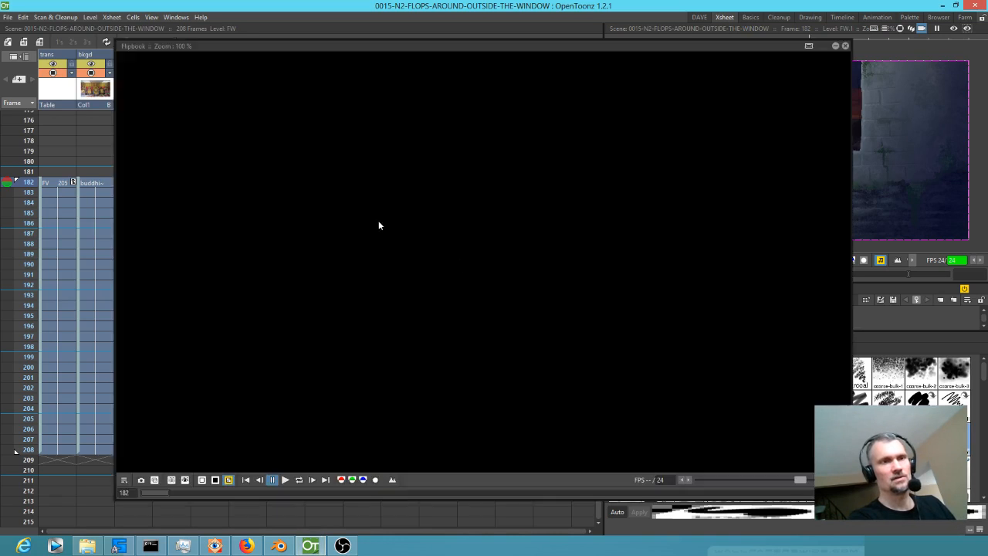
pyautogui.click(845, 44)
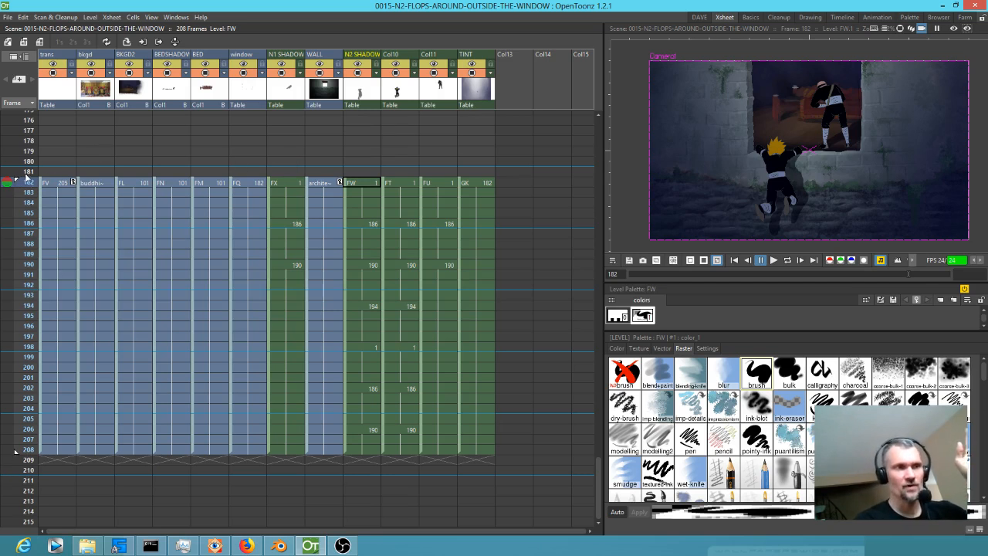
pyautogui.scroll(5, 322, 144)
pyautogui.scroll(13, 322, 142)
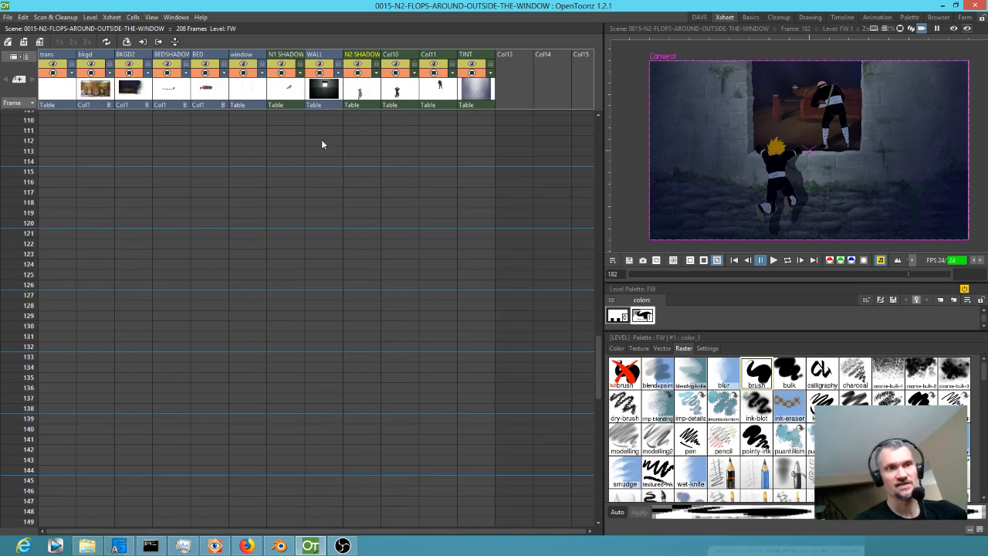
pyautogui.scroll(-16, 134, 202)
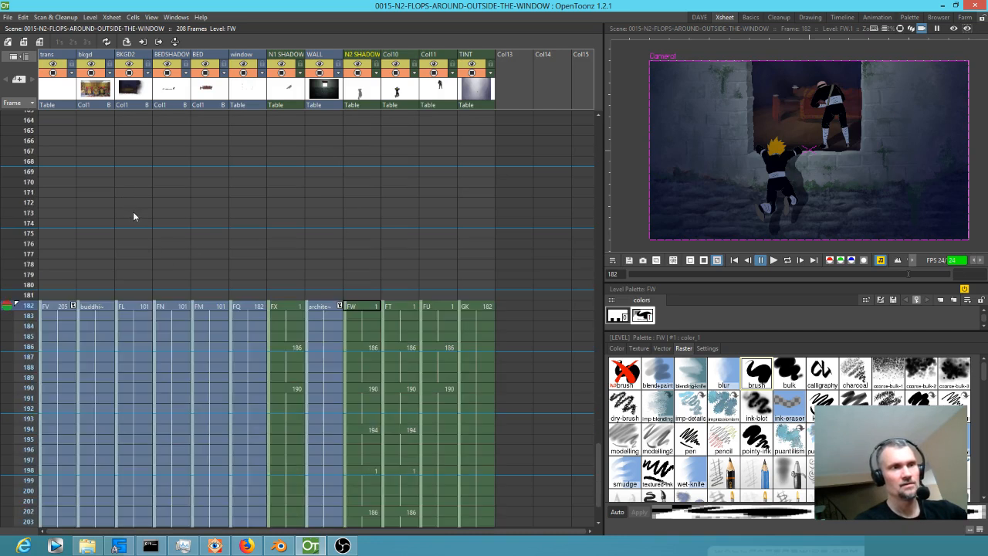
pyautogui.scroll(17, 115, 138)
pyautogui.scroll(6, 115, 141)
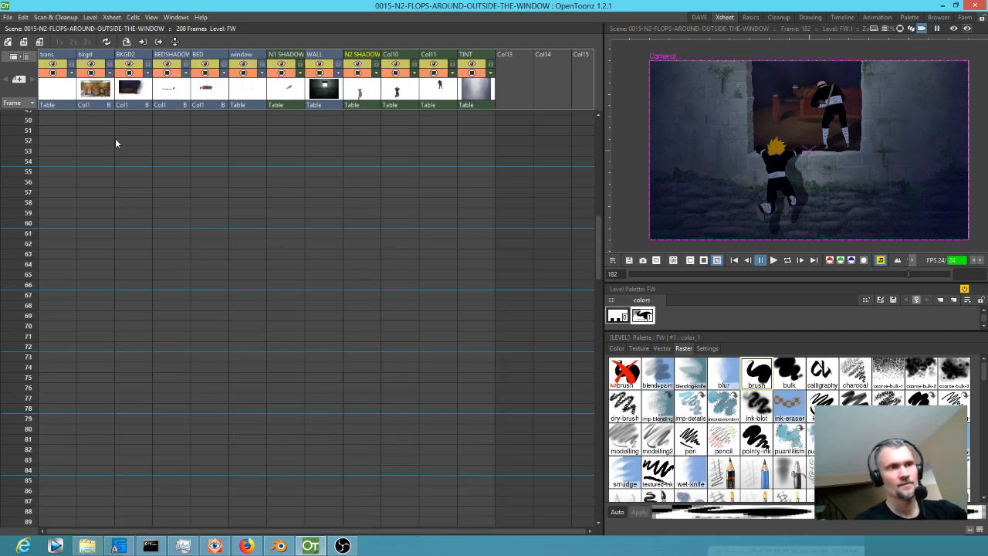
# Delete the bkgd column from the window shot's Xsheet.
pyautogui.click(91, 75)
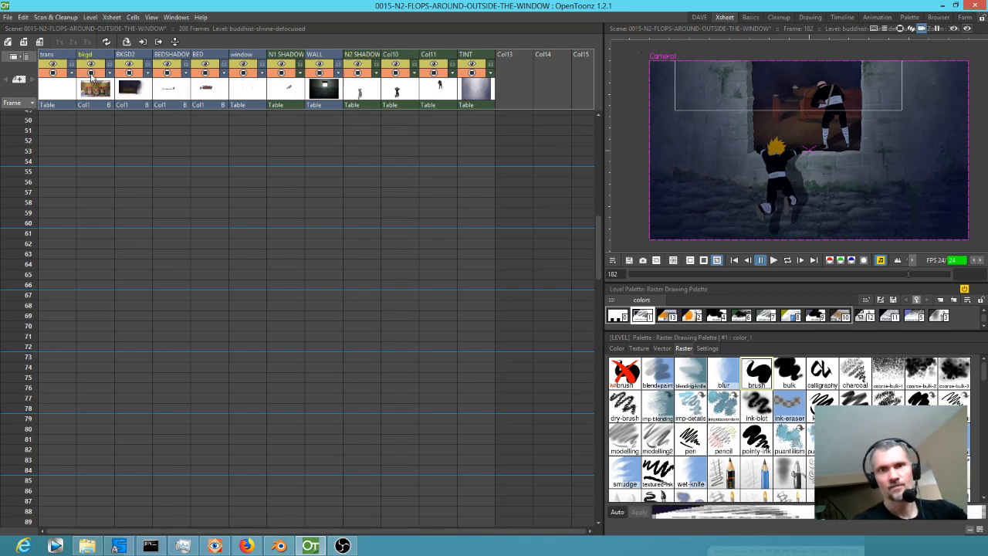
pyautogui.click(94, 95)
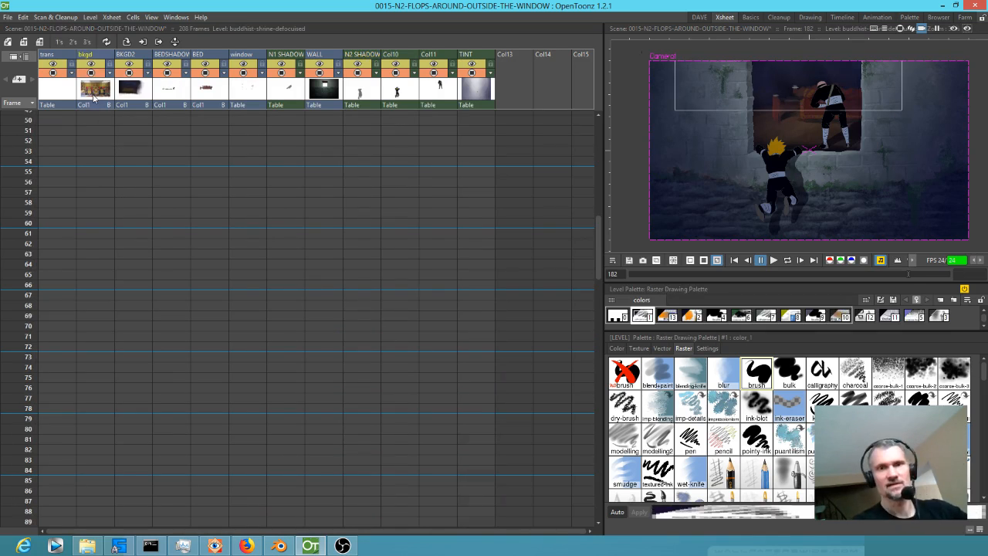
pyautogui.press('Delete')
# Move the cells of all eleven columns, trans through TINT, from frames 182–208 to start at frame 1.
pyautogui.scroll(-20, 86, 154)
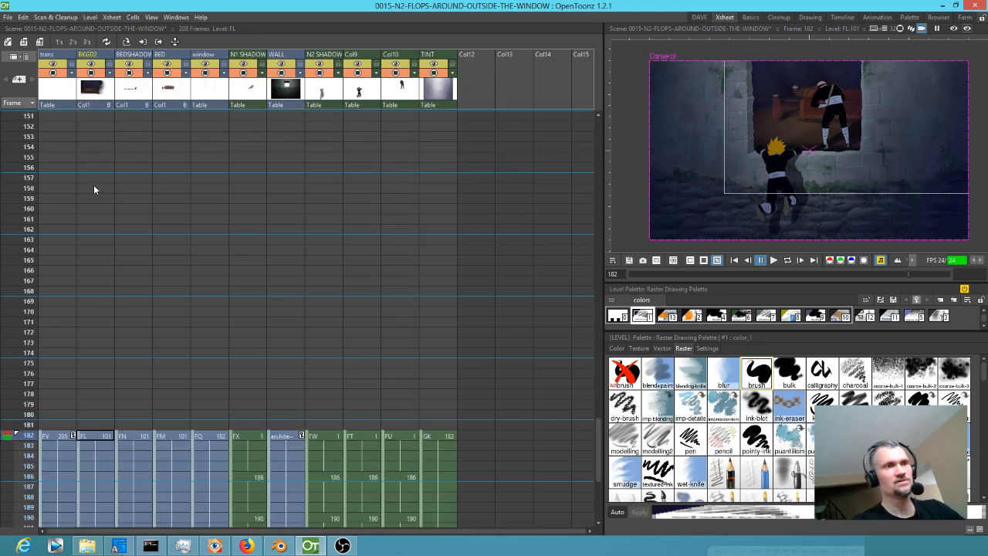
pyautogui.scroll(-10, 95, 186)
pyautogui.scroll(6, 96, 186)
pyautogui.click(51, 251)
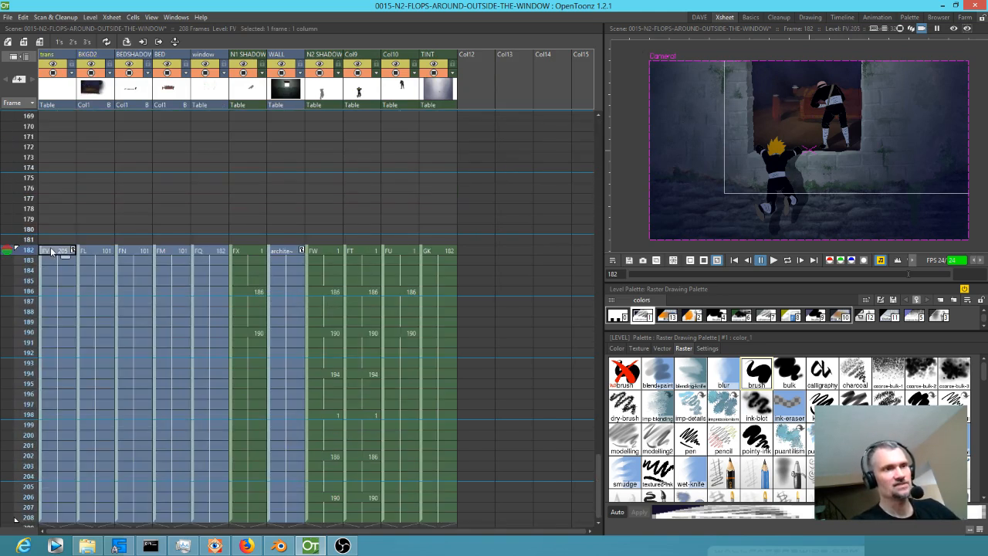
pyautogui.keyDown('shift'); pyautogui.click(451, 517); pyautogui.keyUp('shift')
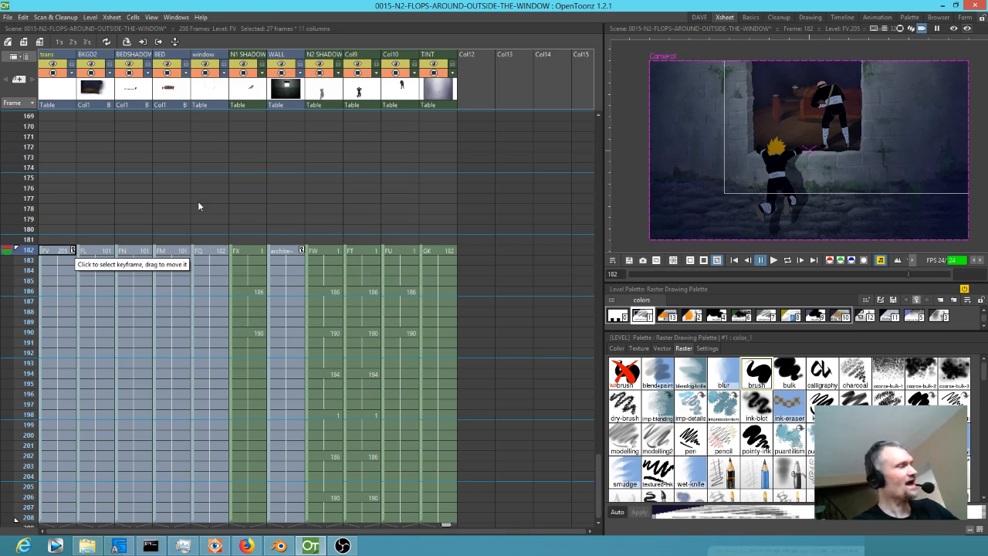
pyautogui.press('Delete')
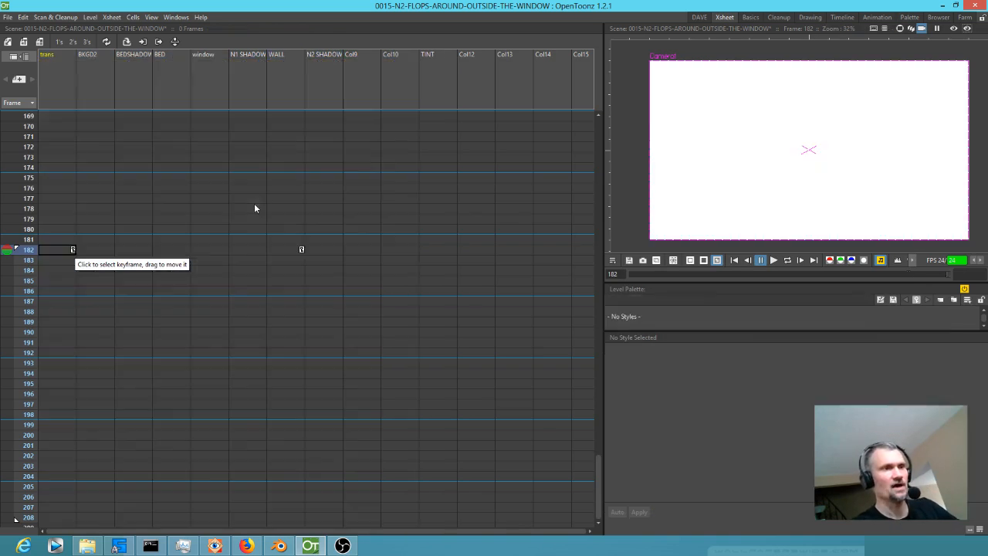
pyautogui.scroll(10, 141, 188)
pyautogui.scroll(5, 139, 188)
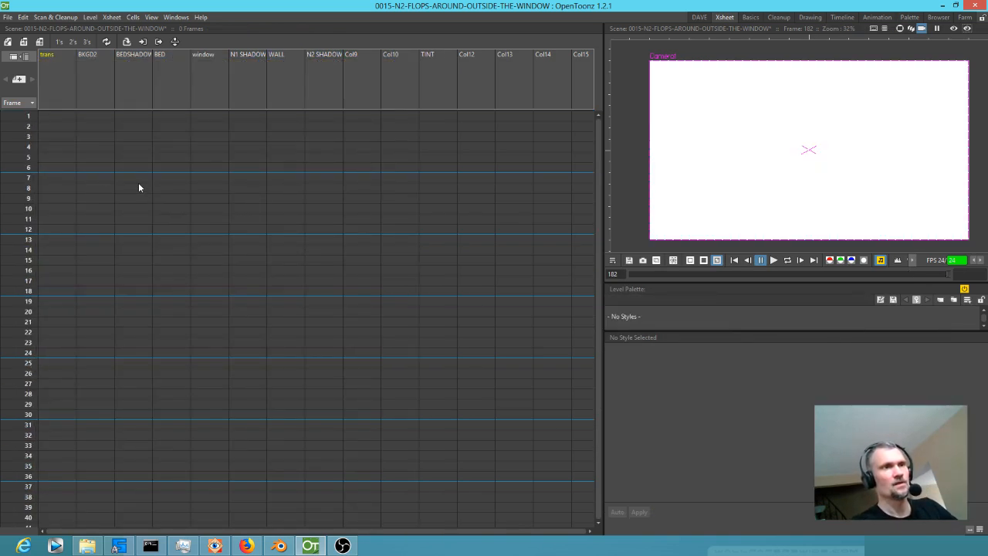
pyautogui.click(55, 116)
pyautogui.hotkey('ctrl', 'z')
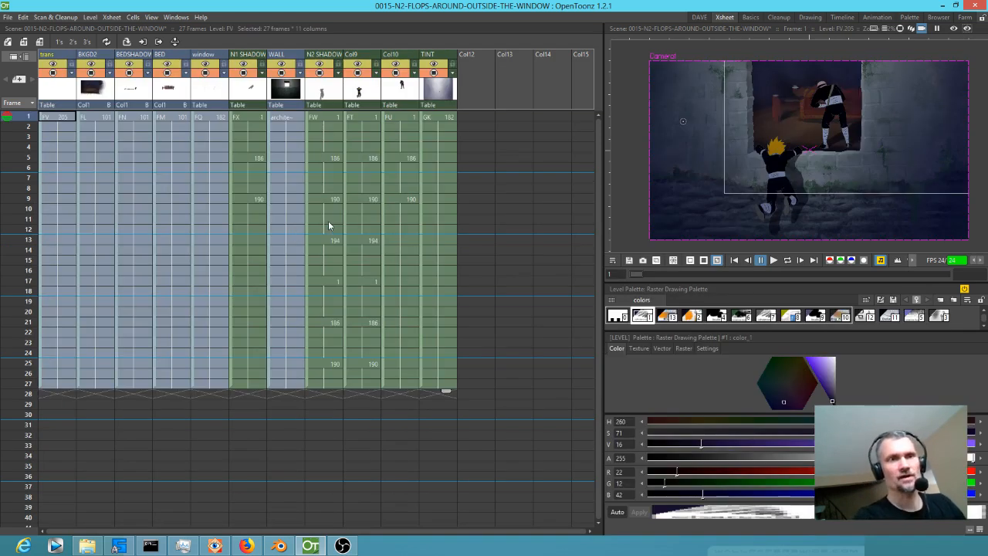
# Move the keyframes of the trans and WALL columns from frame 182 to frame 1.
pyautogui.scroll(-20, 323, 223)
pyautogui.scroll(-3, 311, 245)
pyautogui.click(75, 249)
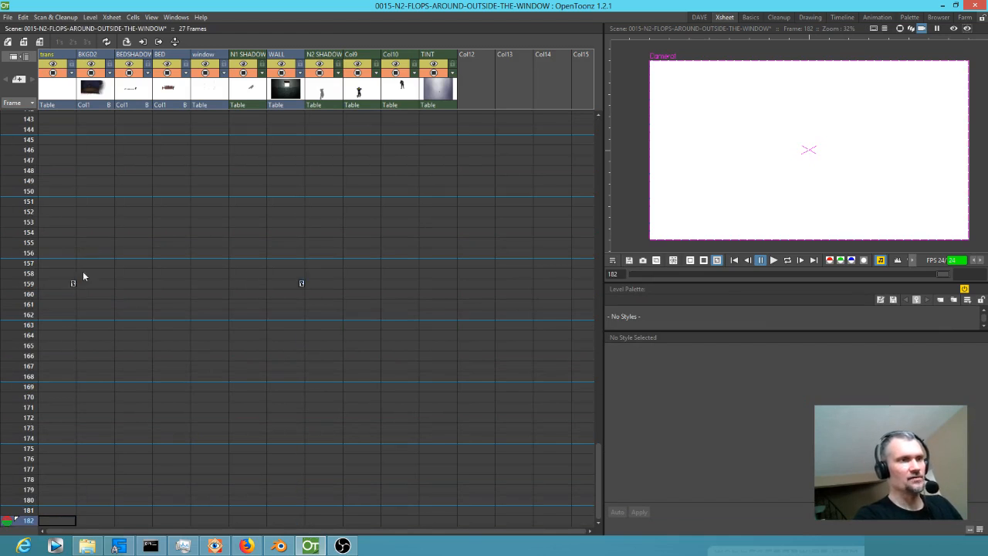
pyautogui.scroll(10, 99, 98)
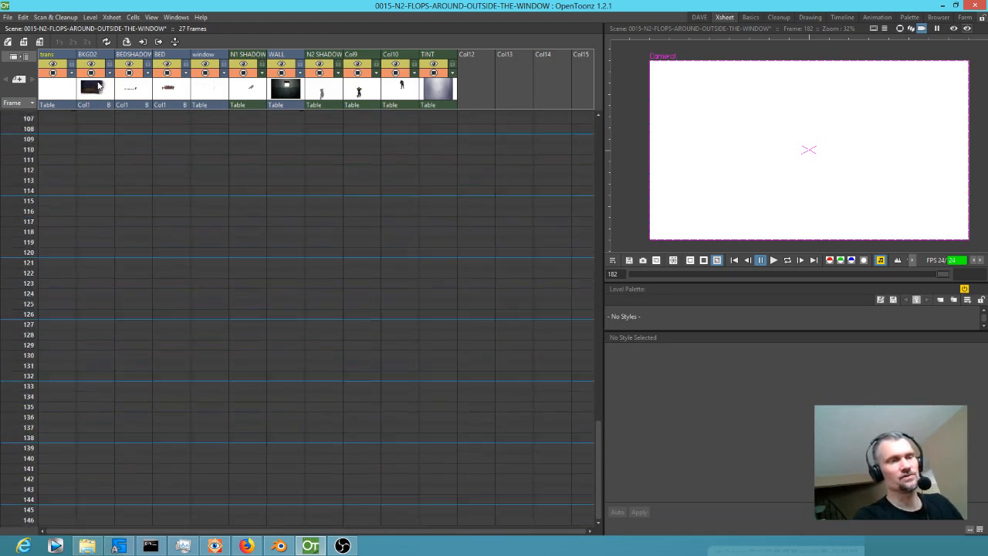
pyautogui.scroll(13, 99, 85)
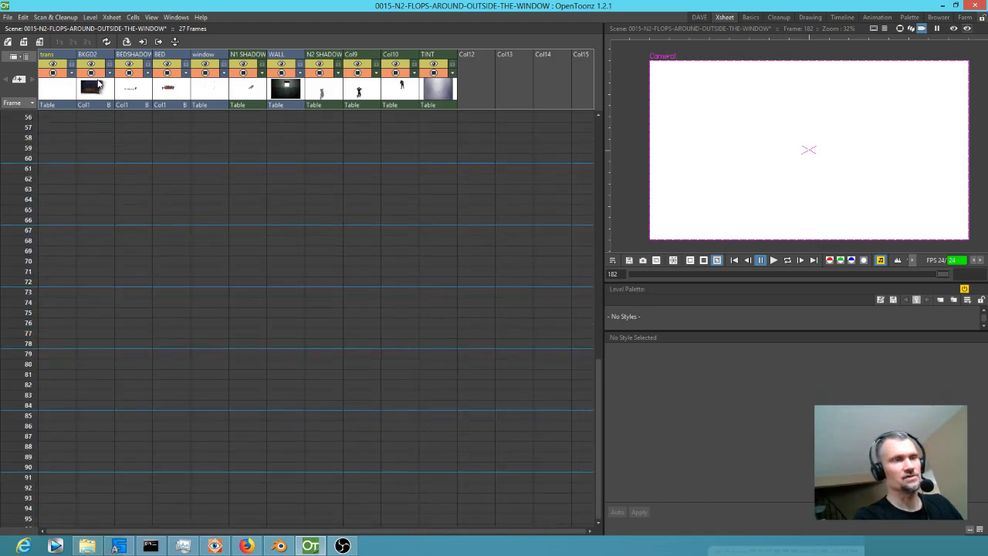
pyautogui.scroll(11, 99, 85)
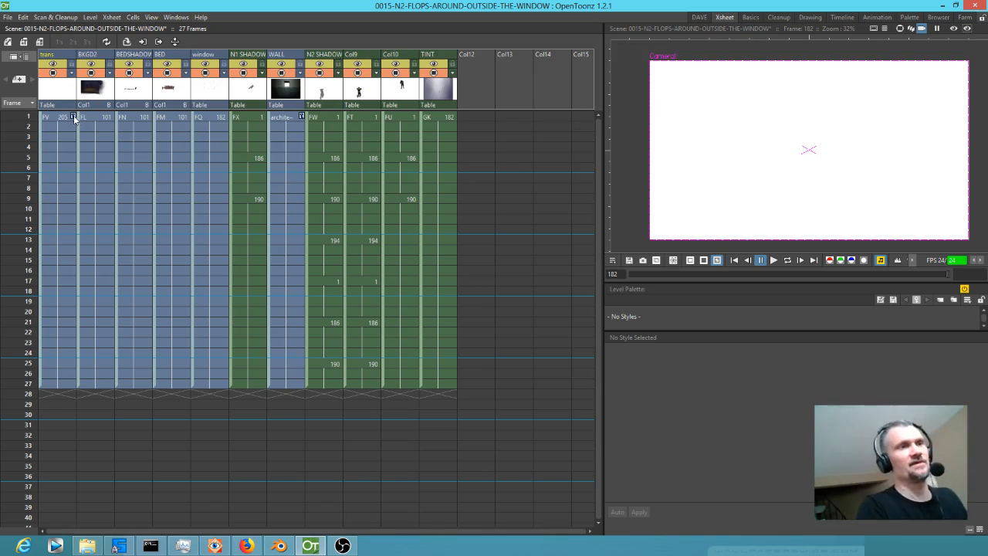
# Set the start and stop markers to frames 1–27 and render the scene to 0015-N2-FLOPS-AROUND-OUTSIDE-THE-WINDOW.mp4.
pyautogui.click(40, 136)
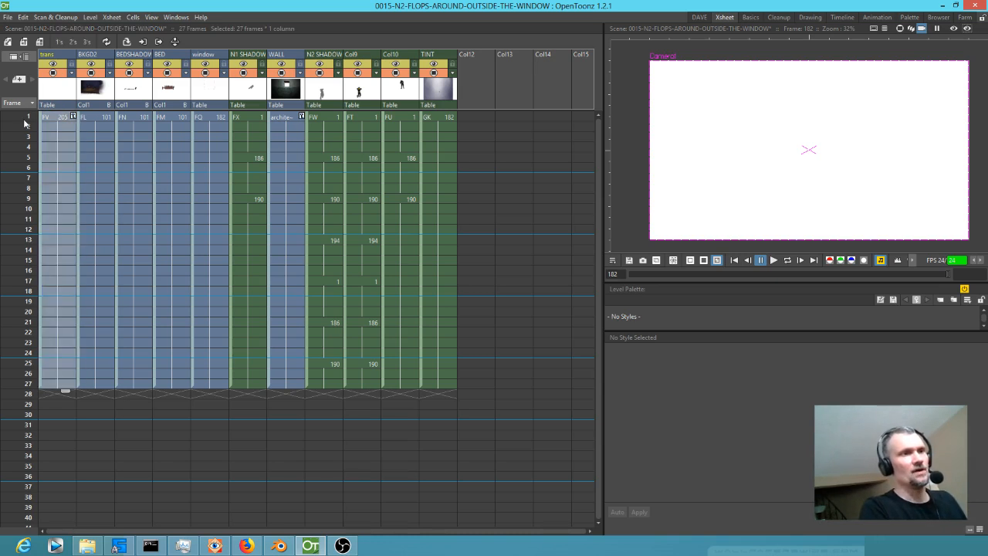
pyautogui.rightClick(24, 120)
pyautogui.click(37, 147)
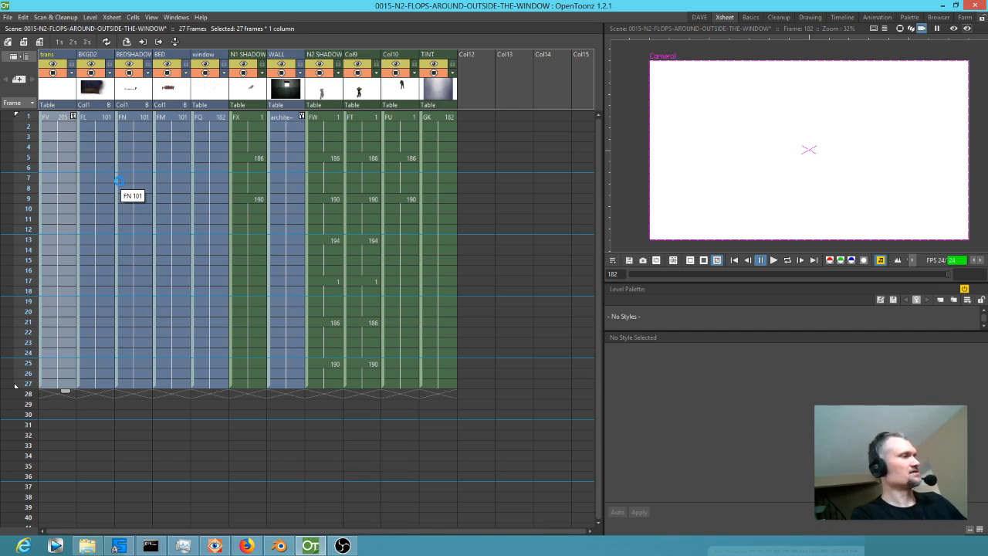
pyautogui.moveTo(24, 116); pyautogui.dragTo(16, 76)
pyautogui.hotkey('ctrl', 'shift', 'r')
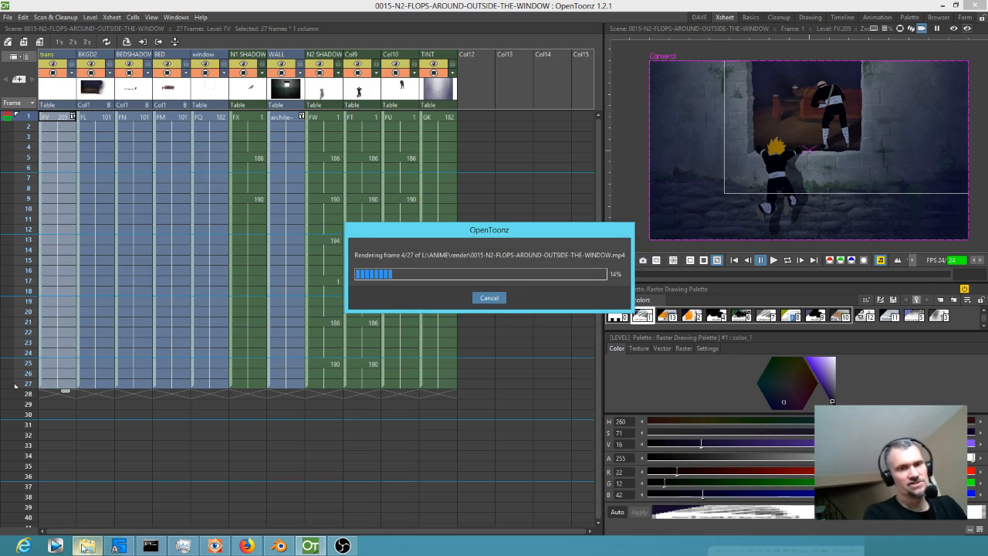
# Switch to File Explorer's L:\ANIME\render folder and run mjpeg.bat to convert the rendered MP4 to AVI.
pyautogui.moveTo(83, 546)
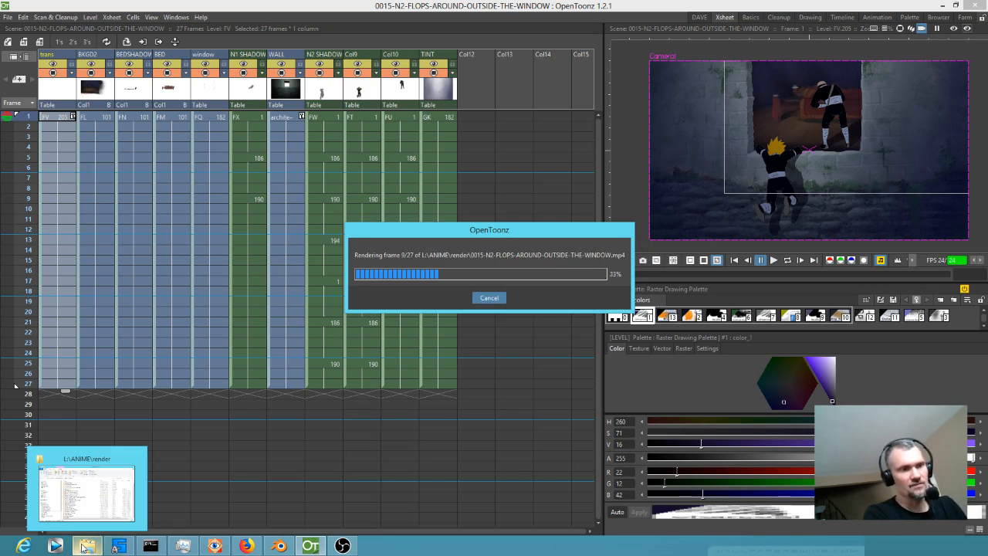
pyautogui.click(83, 547)
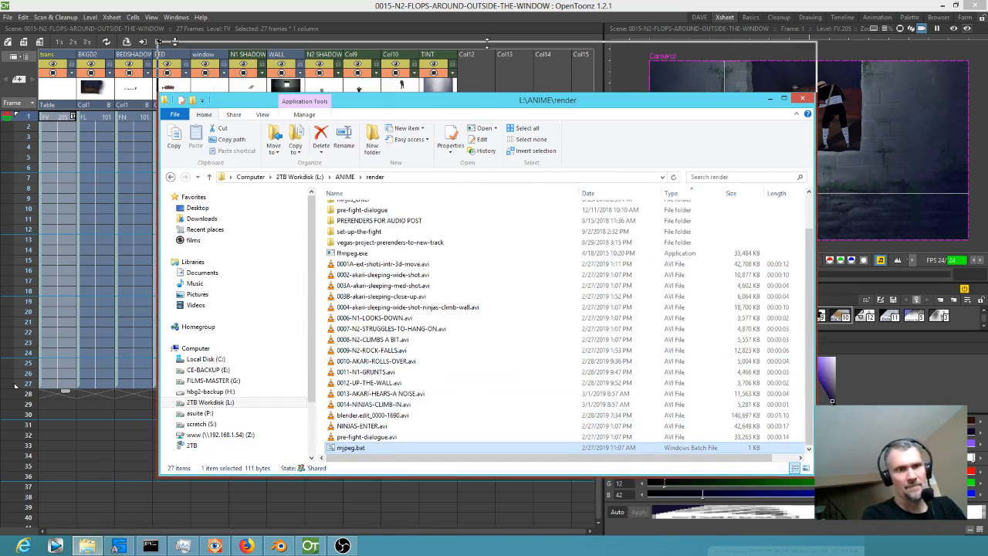
pyautogui.moveTo(483, 94); pyautogui.dragTo(483, 43)
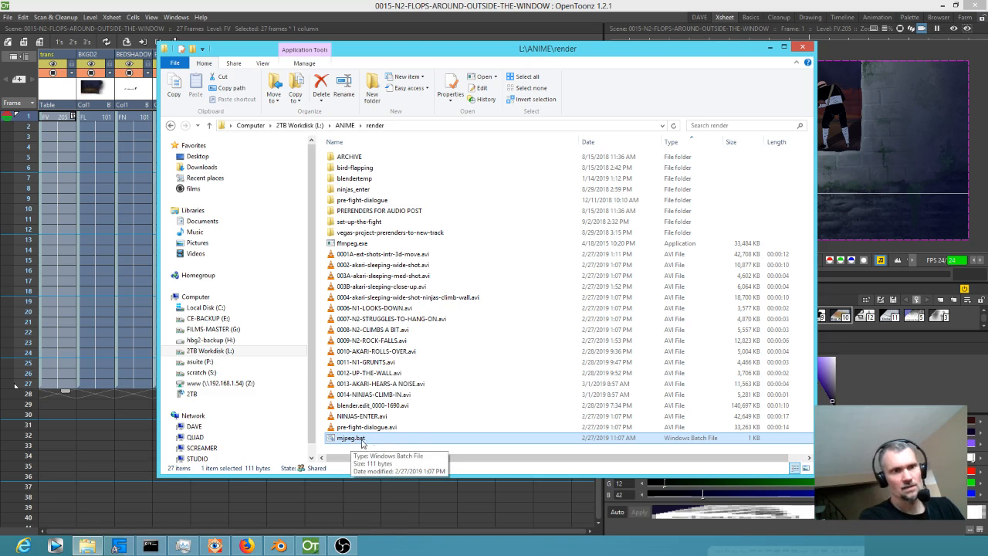
pyautogui.click(433, 406)
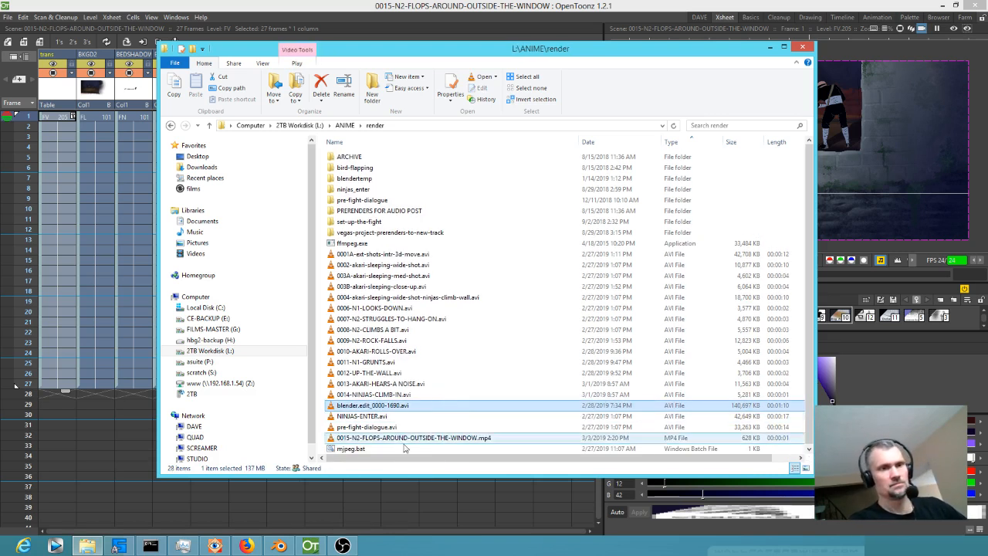
pyautogui.doubleClick(368, 449)
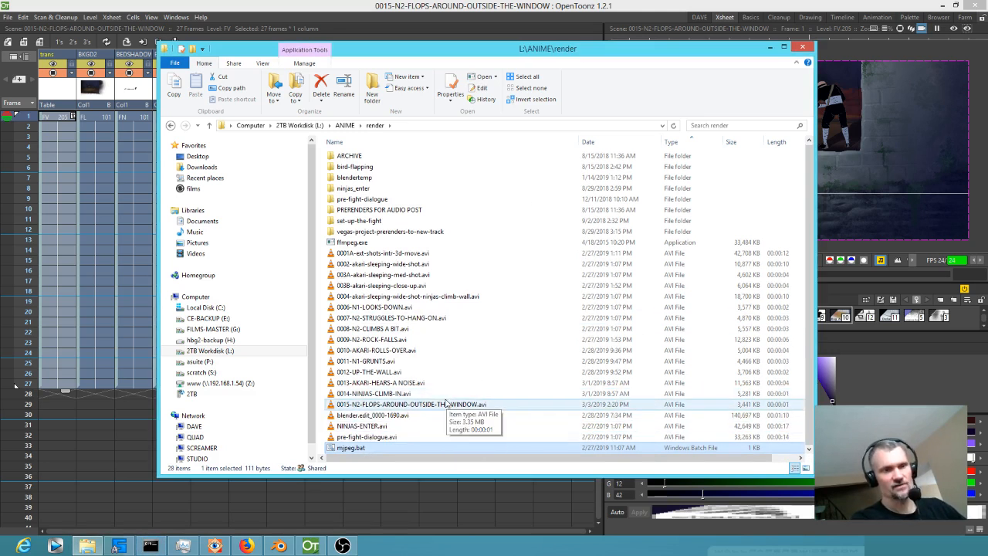
# Add 0015-N2-FLOPS-AROUND-OUTSIDE-THE-WINDOW.avi to Blender's video sequencer on channel 1, directly after the 0014-NINJAS-CLIMB-IN strip.
pyautogui.moveTo(400, 408); pyautogui.dragTo(711, 359)
pyautogui.press('g')
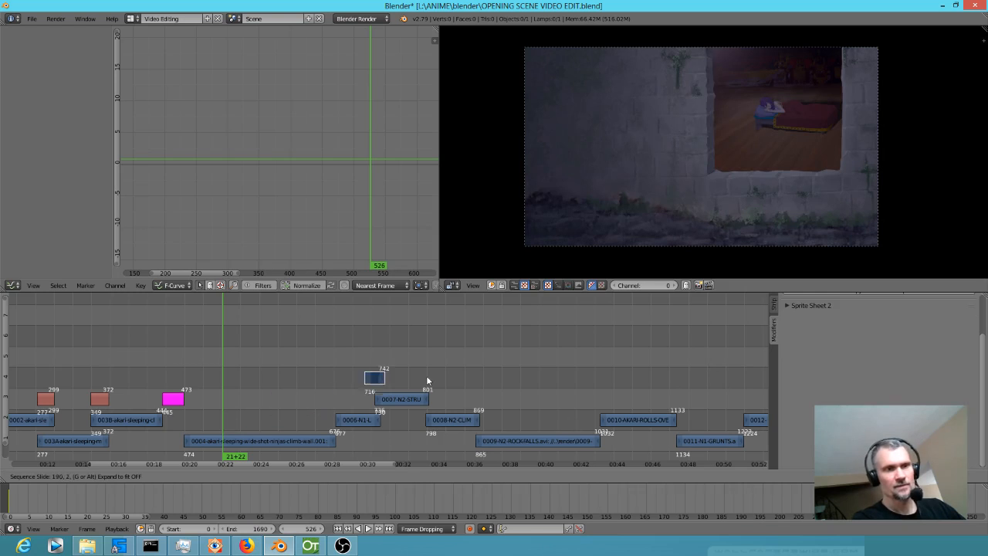
pyautogui.click(728, 356)
pyautogui.moveTo(728, 356); pyautogui.dragTo(267, 348)
pyautogui.press('g')
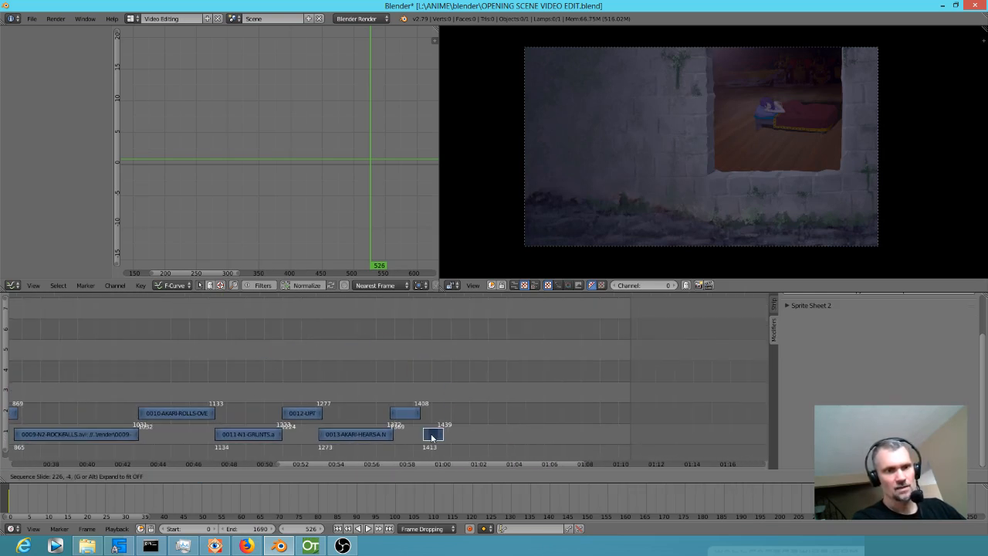
pyautogui.click(430, 438)
pyautogui.scroll(5, 434, 386)
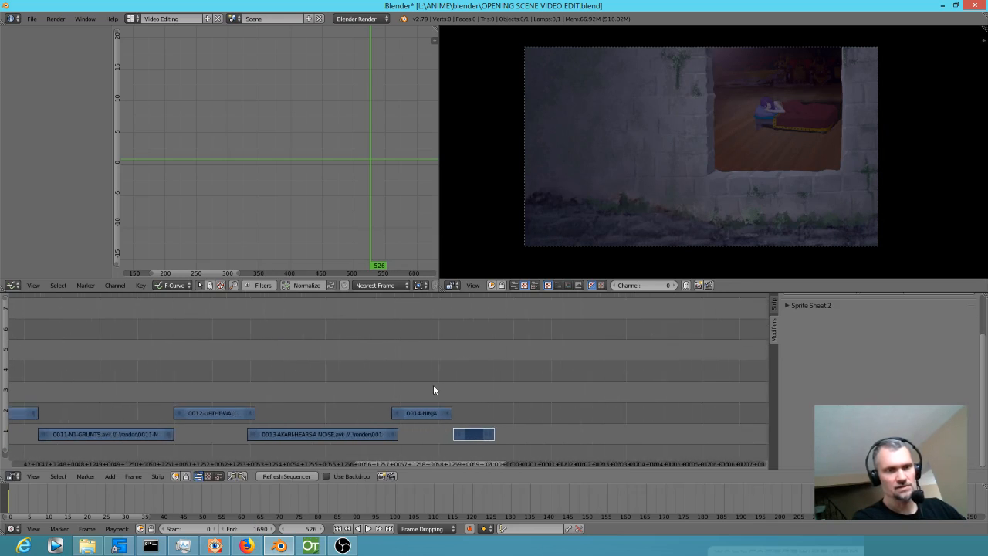
pyautogui.press('g')
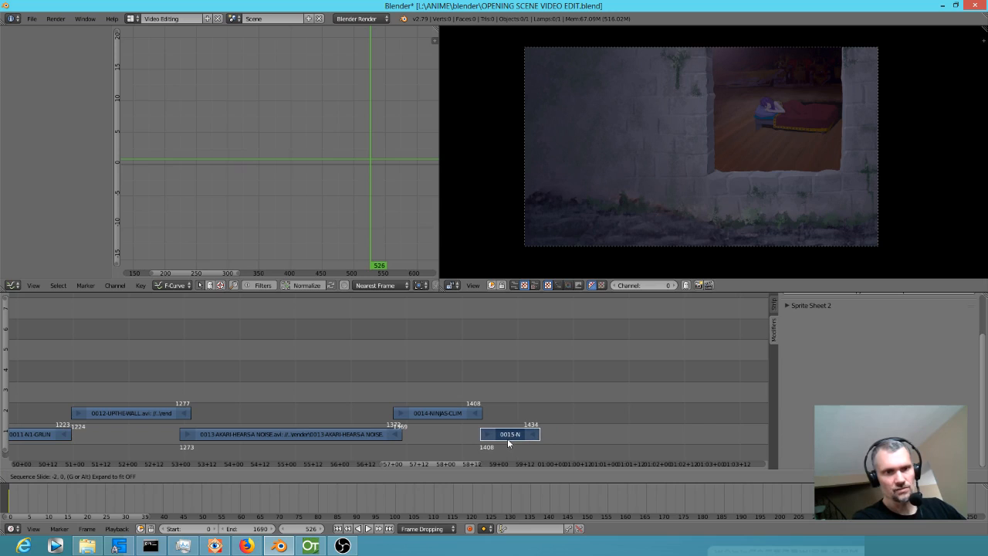
pyautogui.click(509, 439)
# Play and scrub through the cut from the 0014 strip to the 0015 strip to check the edit.
pyautogui.click(435, 436)
pyautogui.hotkey('alt', 'a')
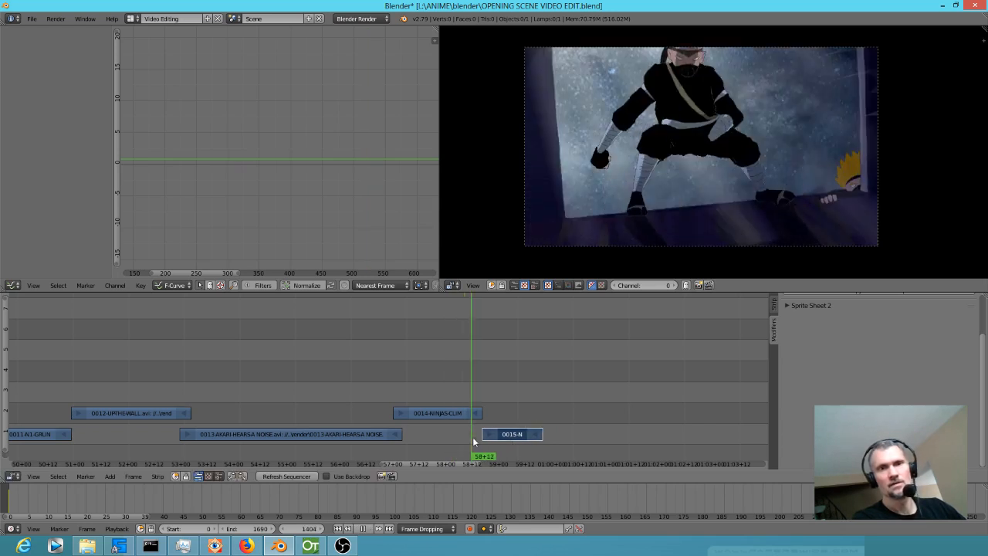
pyautogui.moveTo(527, 439); pyautogui.dragTo(484, 439)
pyautogui.scroll(-1, 606, 374)
pyautogui.moveTo(523, 329); pyautogui.dragTo(468, 376)
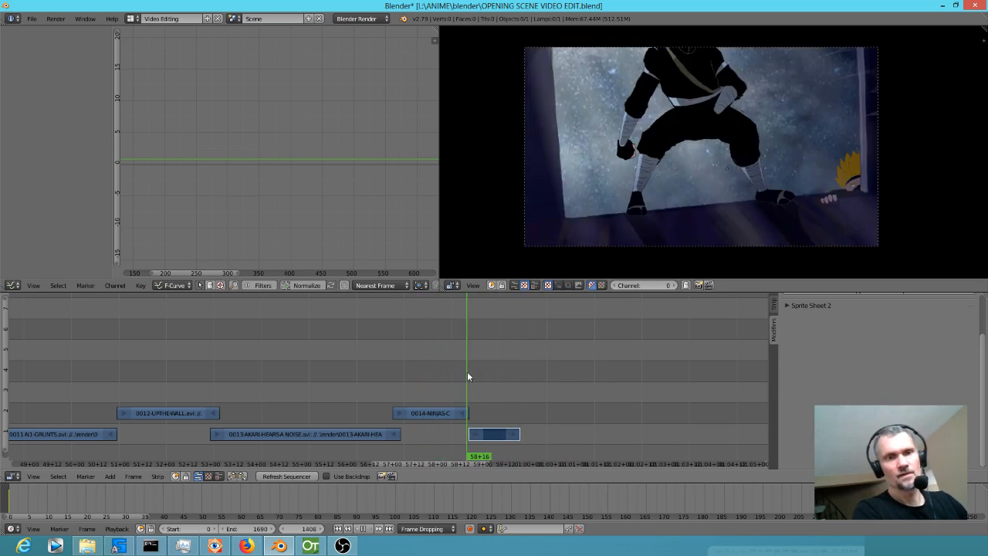
# Switch to OpenToonz and open the recent scene NINJAS-ENTER.tnz, dismissing the malformed frame name warning.
pyautogui.click(32, 18)
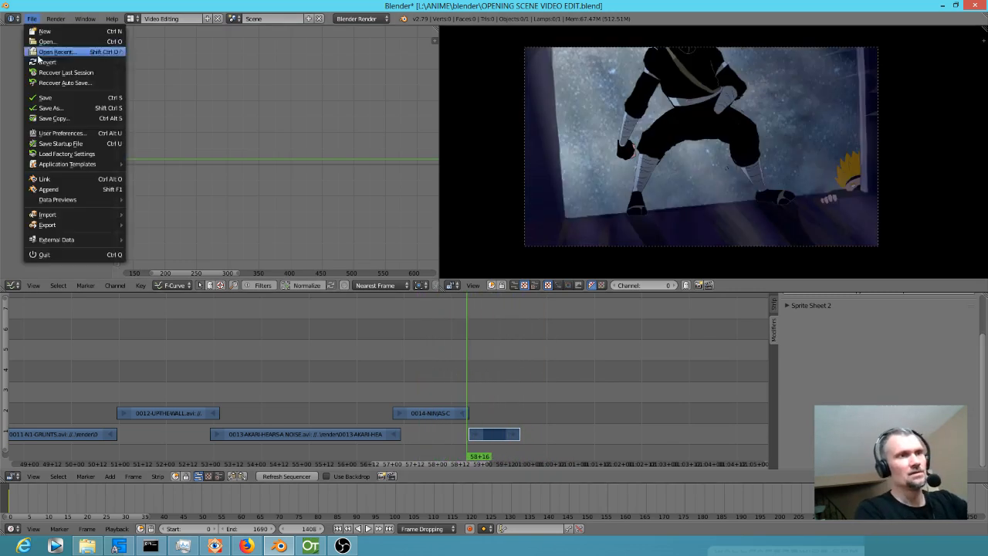
pyautogui.click(311, 546)
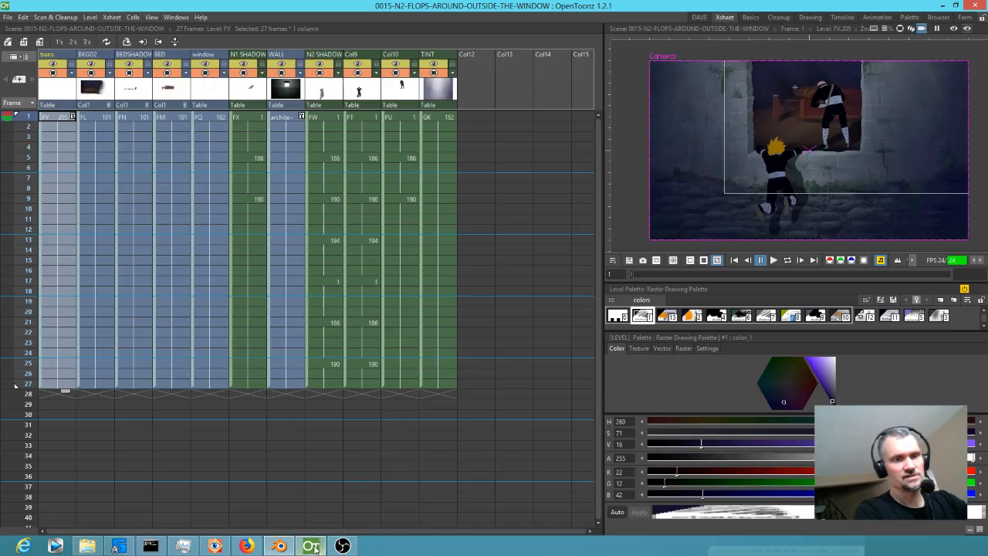
pyautogui.click(6, 17)
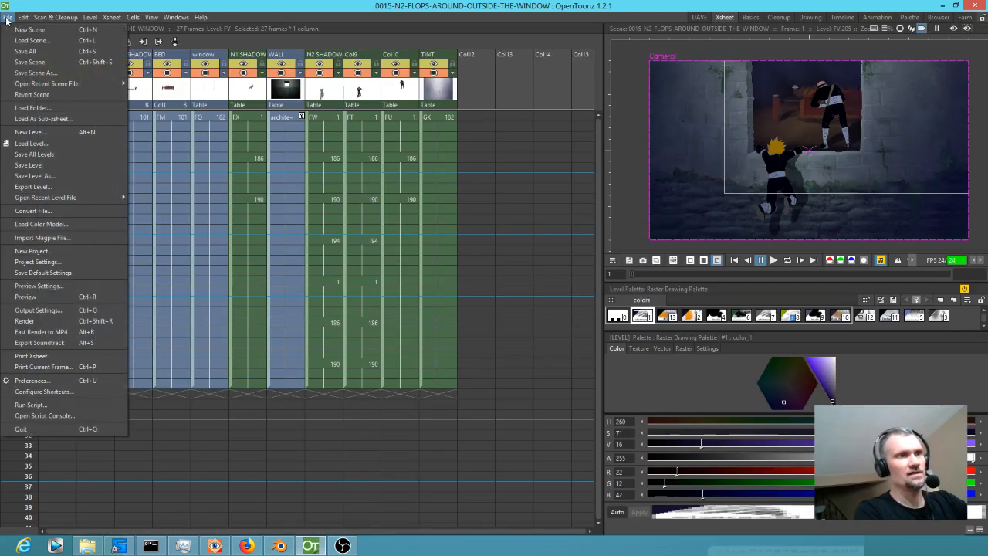
pyautogui.moveTo(40, 85)
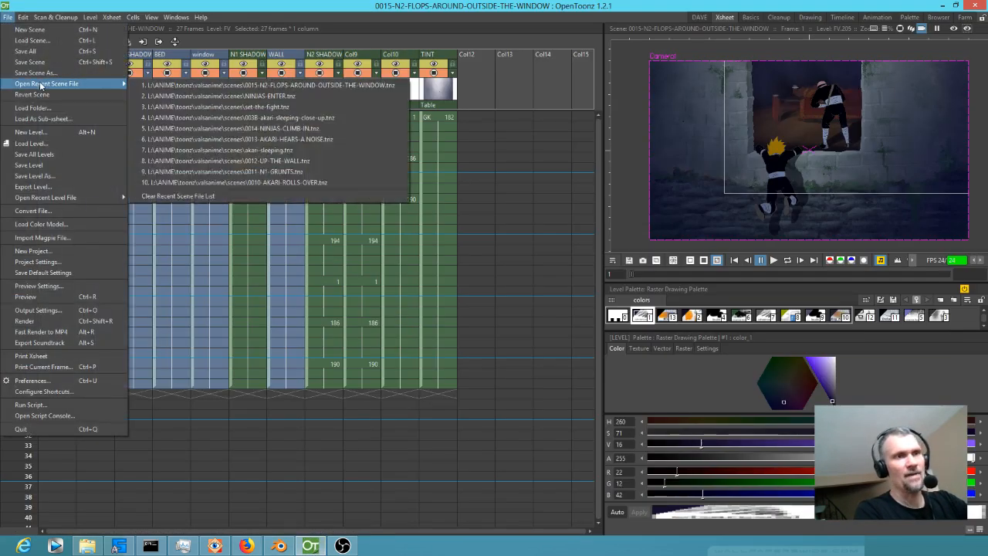
pyautogui.click(262, 97)
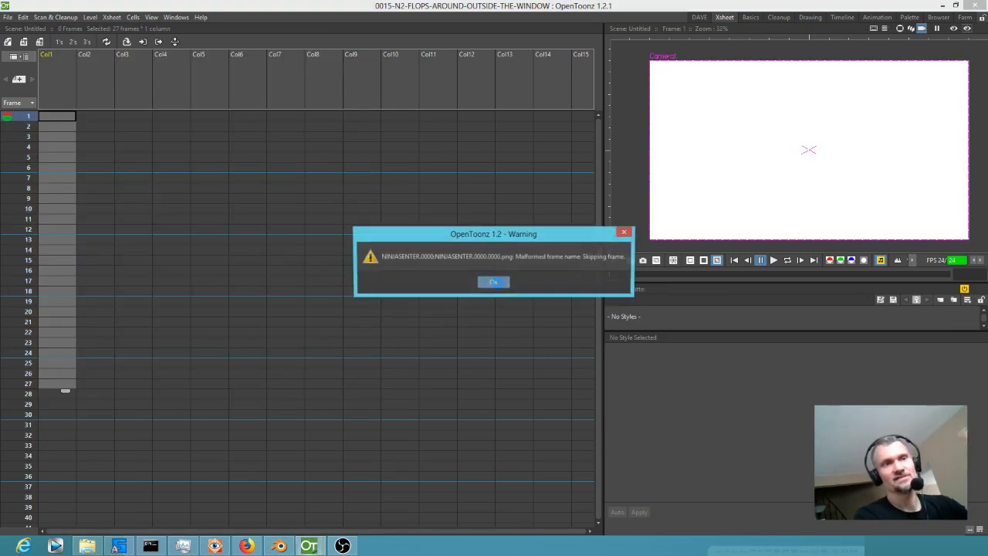
pyautogui.click(493, 281)
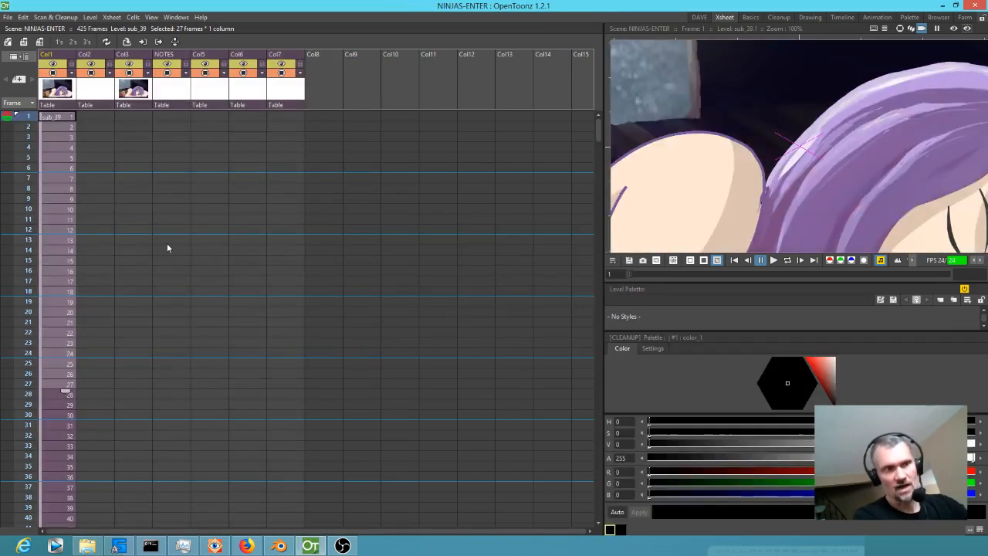
# Examine the NINJAS-ENTER scene around frames 185 to 192, where the sub-scene in Col5 begins.
pyautogui.scroll(-10, 162, 153)
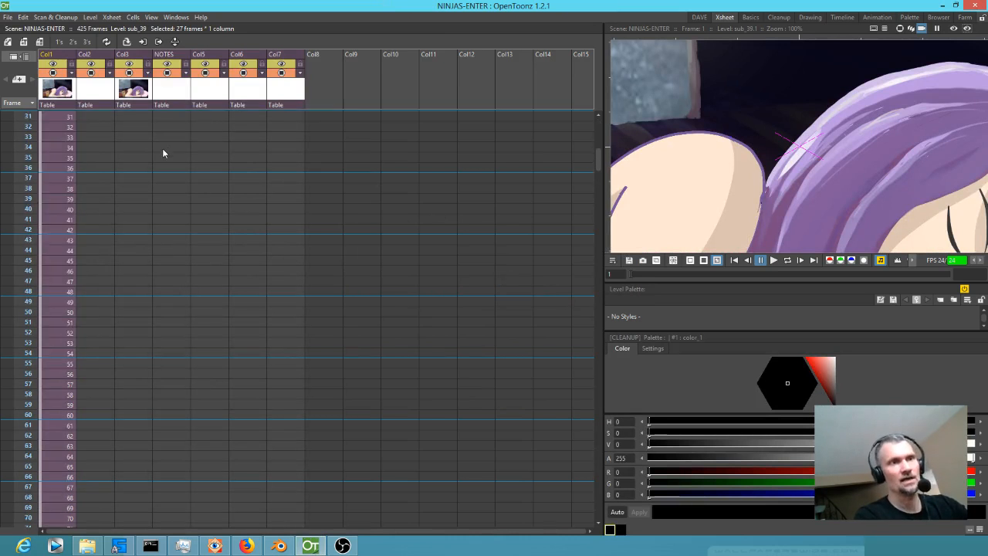
pyautogui.scroll(-20, 172, 149)
pyautogui.scroll(2, 199, 132)
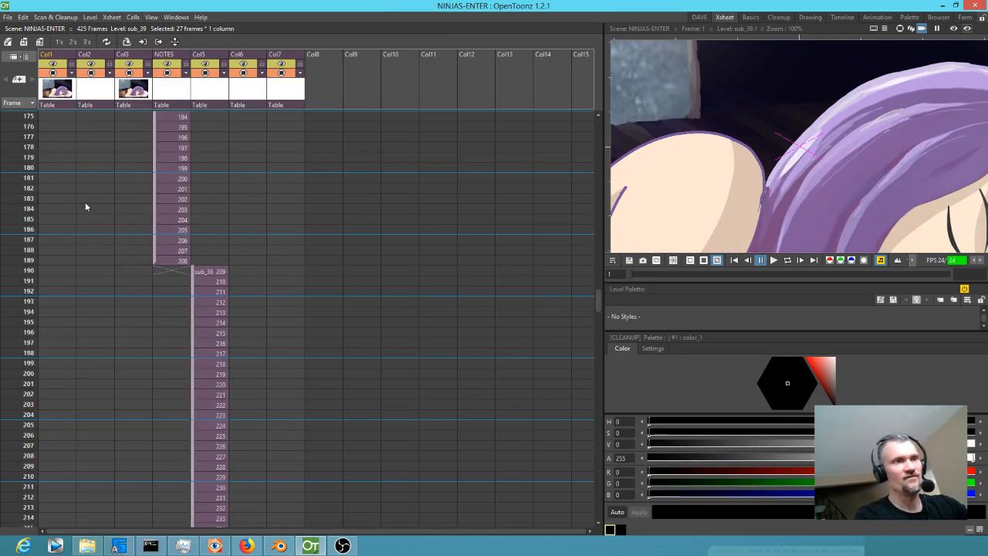
pyautogui.click(29, 220)
pyautogui.click(23, 261)
pyautogui.click(23, 291)
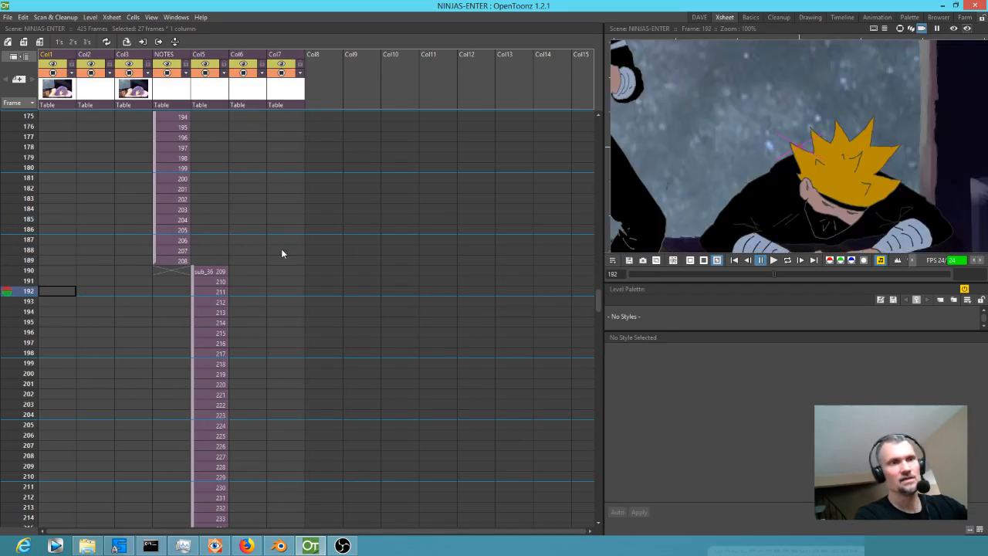
# Delete all the other columns from the NINJAS-ENTER xsheet, keeping only the sub_36 sub-scene column.
pyautogui.click(177, 220)
pyautogui.scroll(-5, 801, 162)
pyautogui.scroll(4, 801, 162)
pyautogui.moveTo(173, 91); pyautogui.dragTo(14, 90)
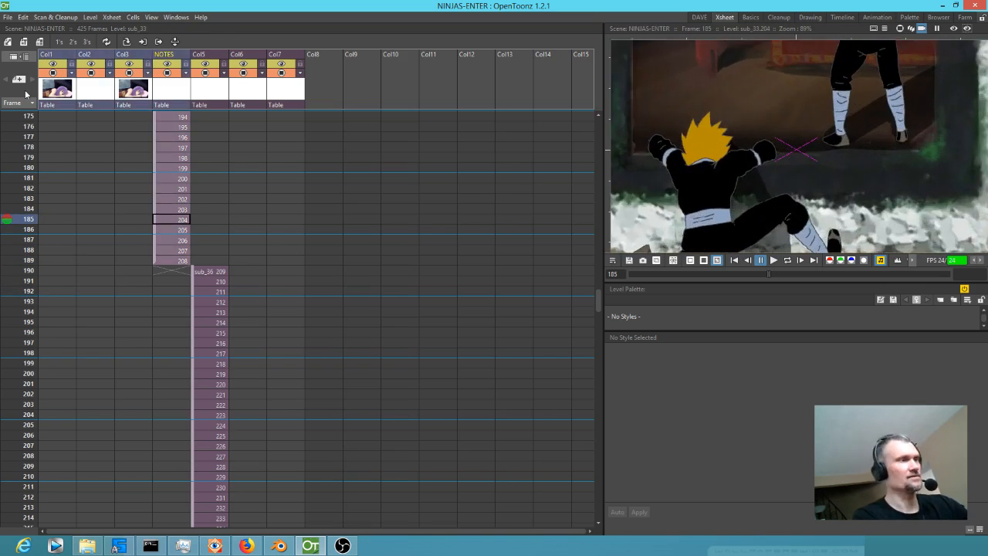
pyautogui.press('Delete')
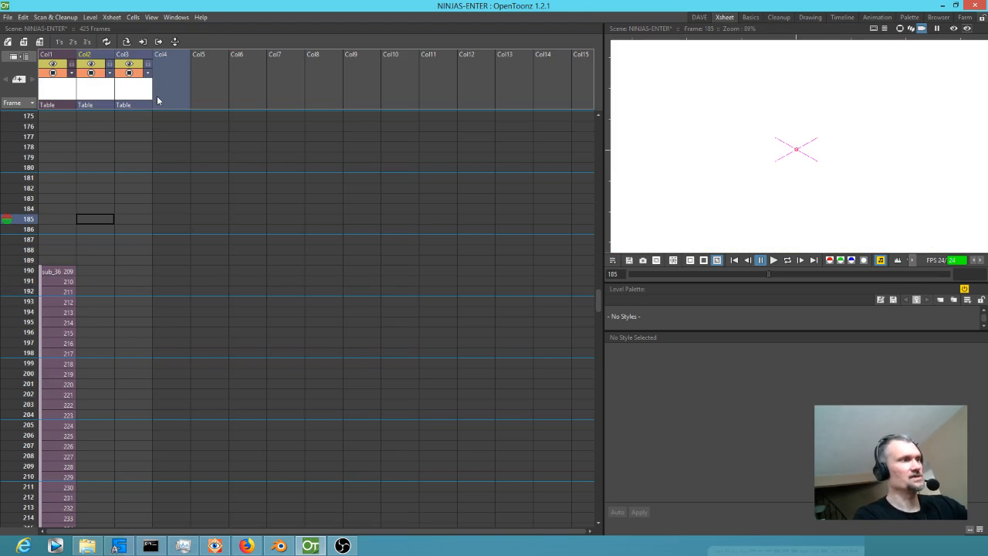
pyautogui.click(40, 303)
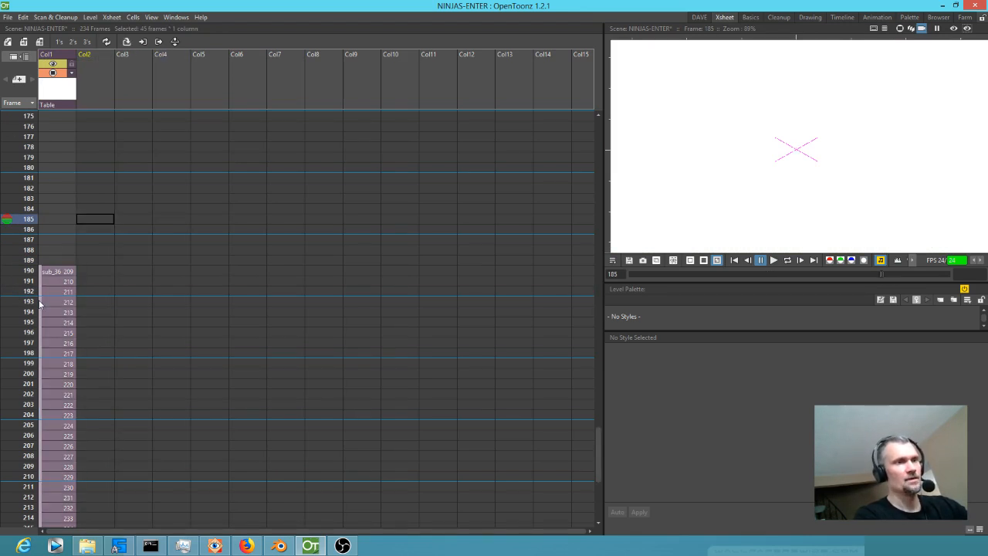
# Check inside the sub_36 sub-xsheet, return to the main xsheet and explode the sub-scene, bringing its relevant pegbars.
pyautogui.press('o')
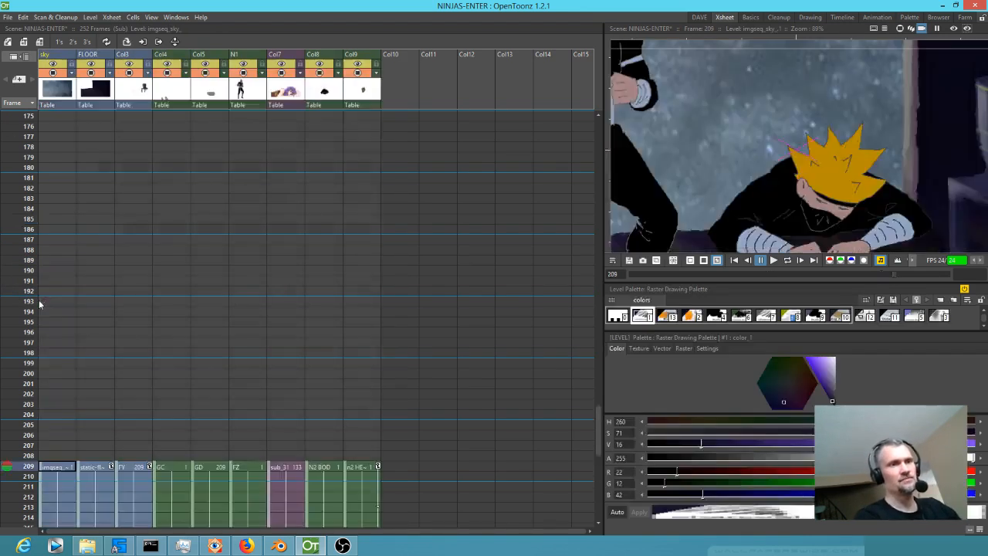
pyautogui.press('o')
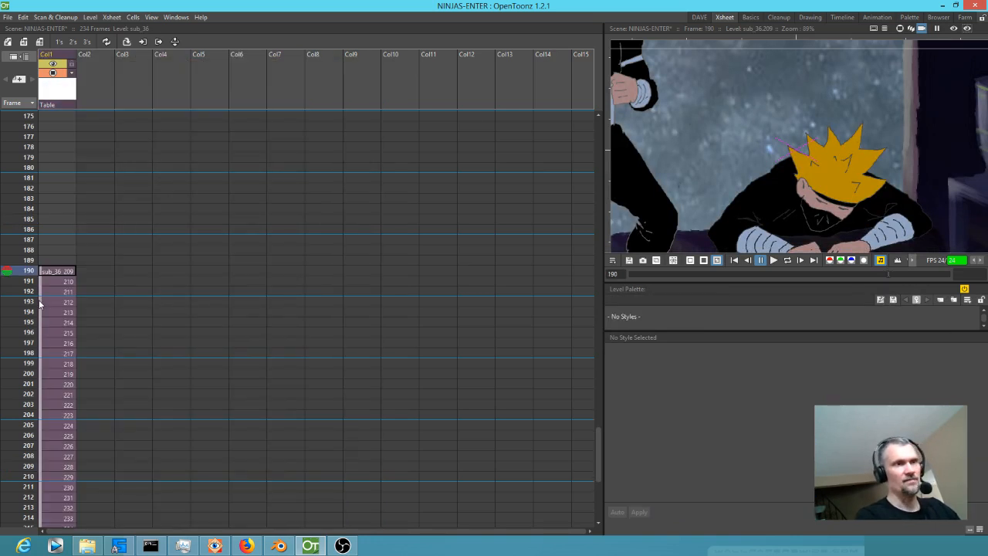
pyautogui.rightClick(55, 93)
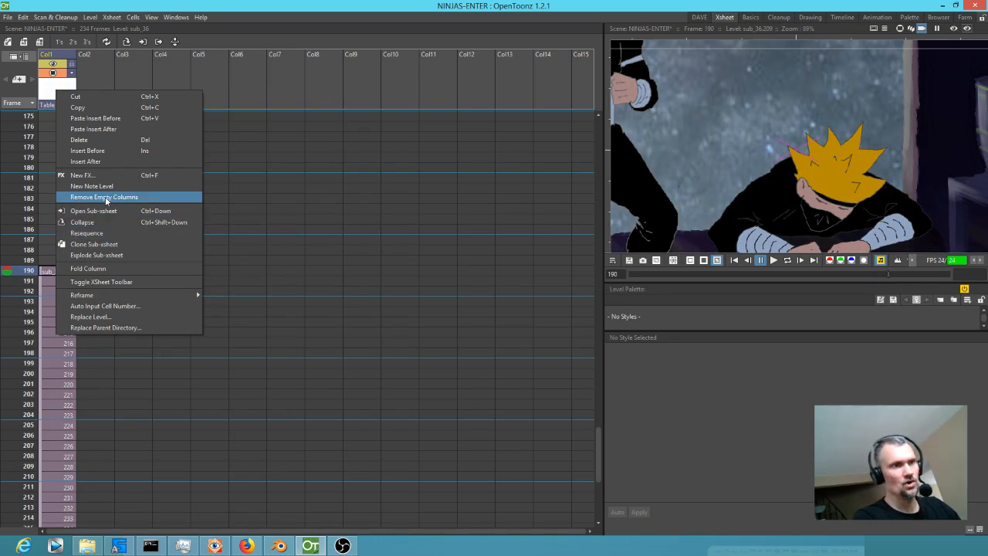
pyautogui.click(112, 255)
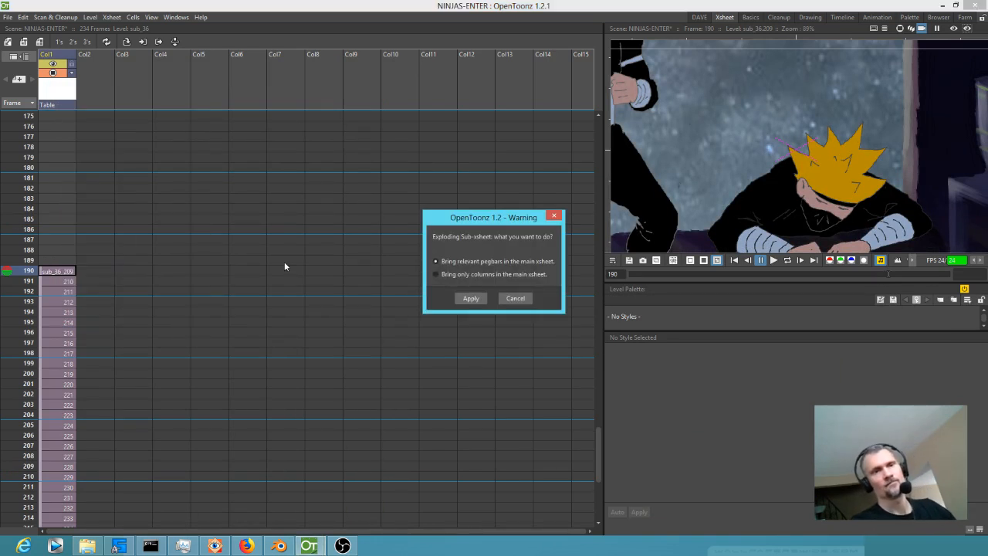
pyautogui.click(470, 298)
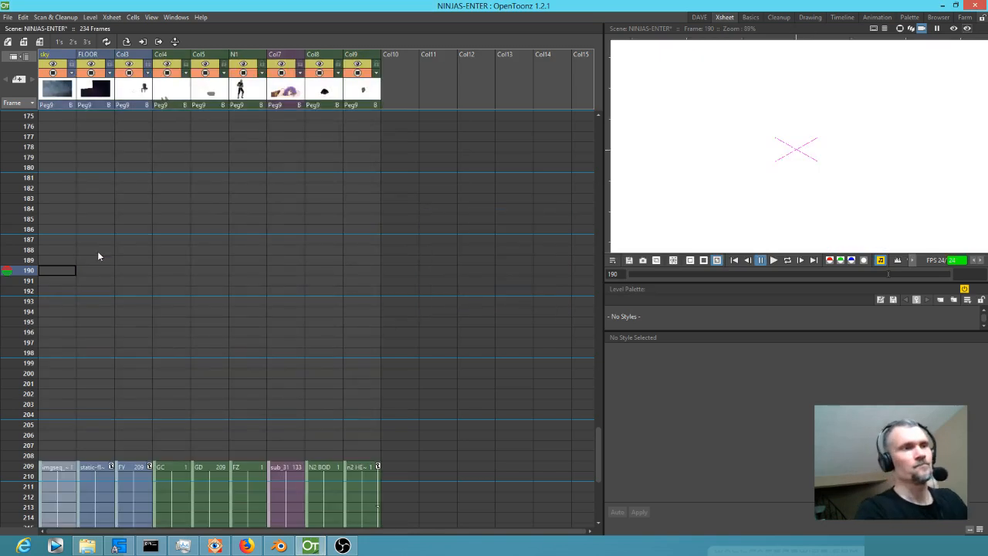
# Set auto markers around the exploded shot from frame 209 to 252 and turn on the rendered preview in the viewer.
pyautogui.scroll(-10, 124, 400)
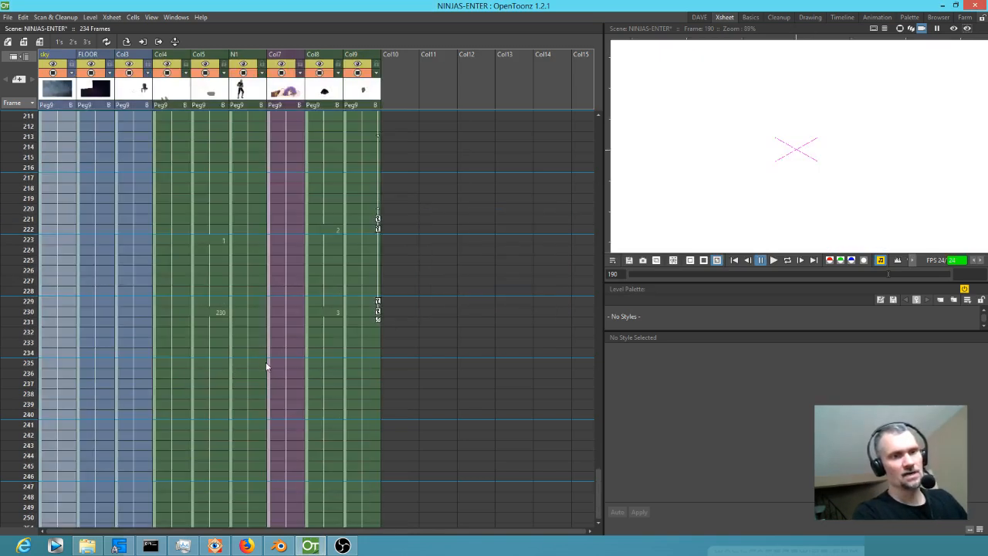
pyautogui.scroll(7, 327, 362)
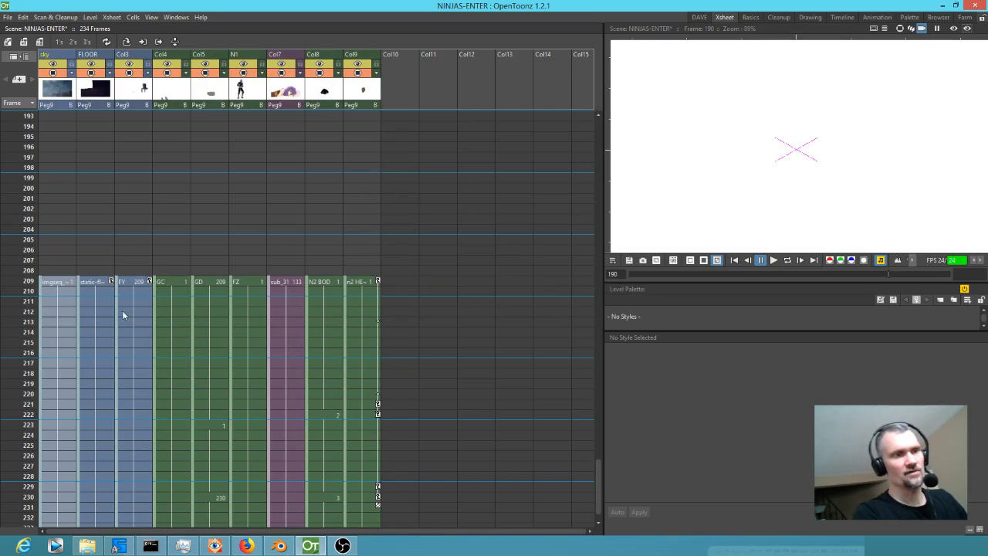
pyautogui.click(45, 282)
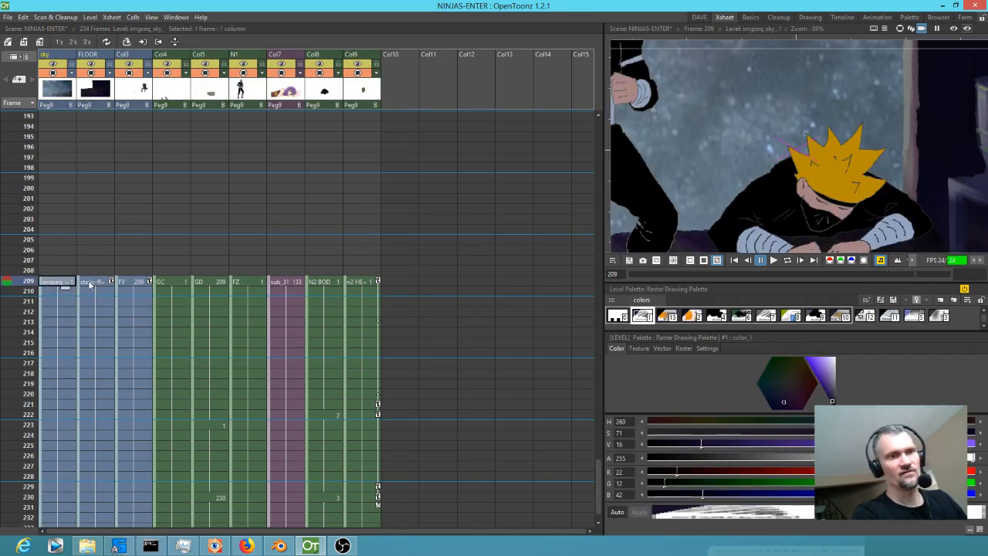
pyautogui.rightClick(29, 280)
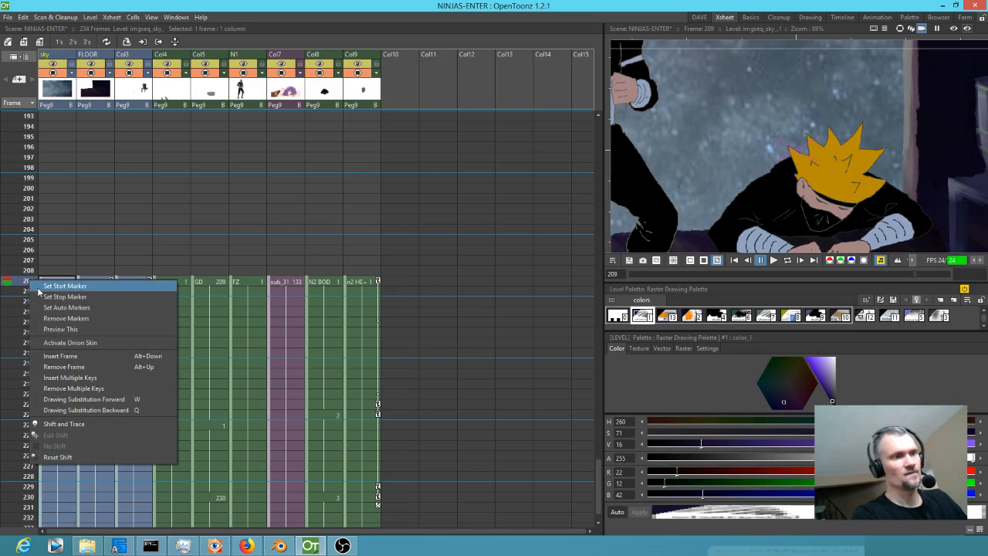
pyautogui.click(42, 307)
pyautogui.moveTo(203, 380); pyautogui.dragTo(366, 244)
pyautogui.click(953, 29)
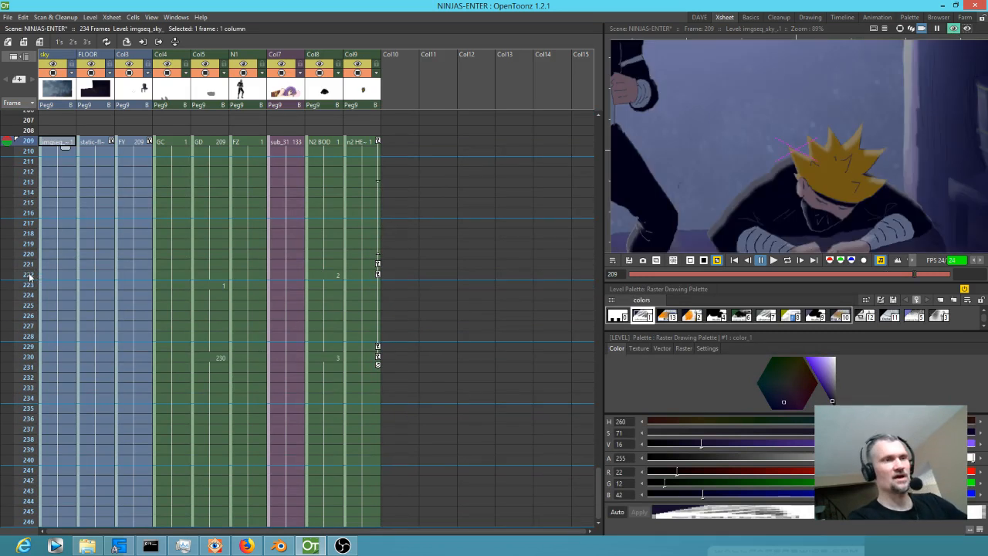
# Play the marked shot in preview and examine its framing and its frame range down to the last cell.
pyautogui.scroll(-3, 158, 324)
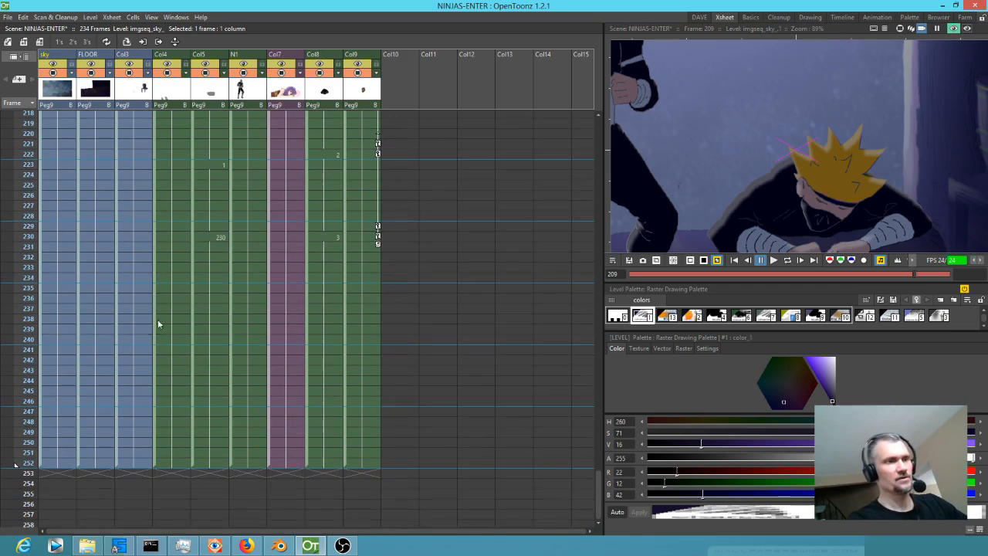
pyautogui.click(28, 426)
pyautogui.press('l')
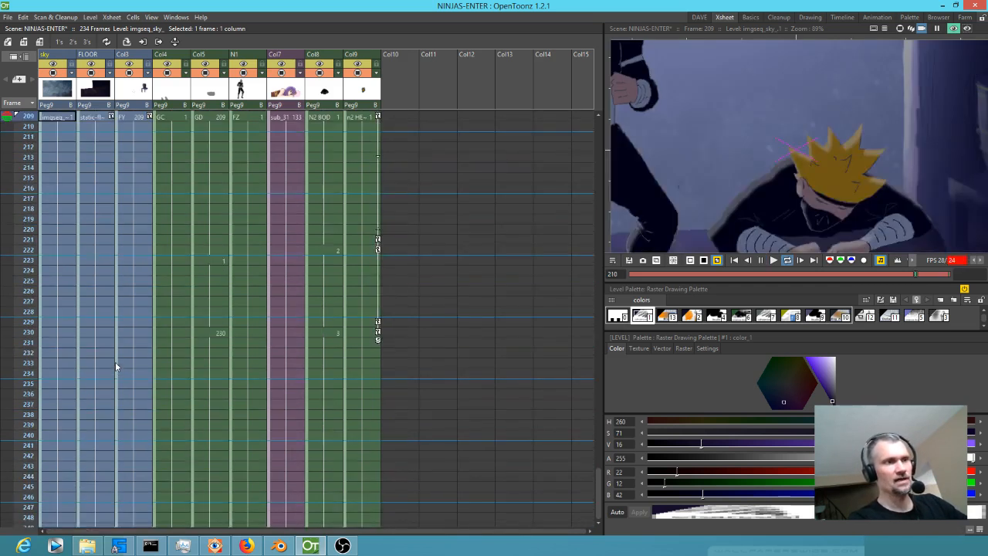
pyautogui.scroll(-6, 796, 171)
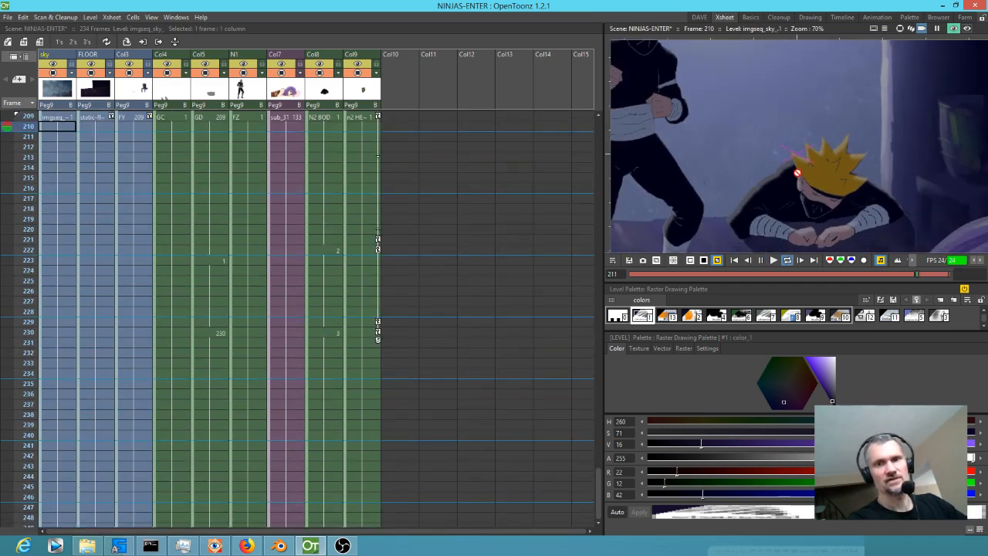
pyautogui.scroll(-2, 161, 232)
pyautogui.scroll(4, 169, 232)
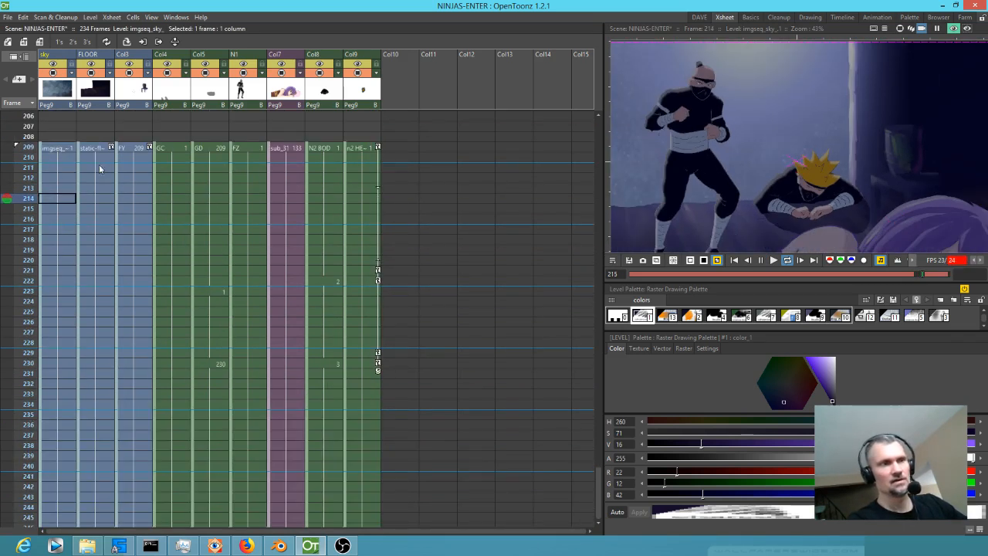
pyautogui.press('l')
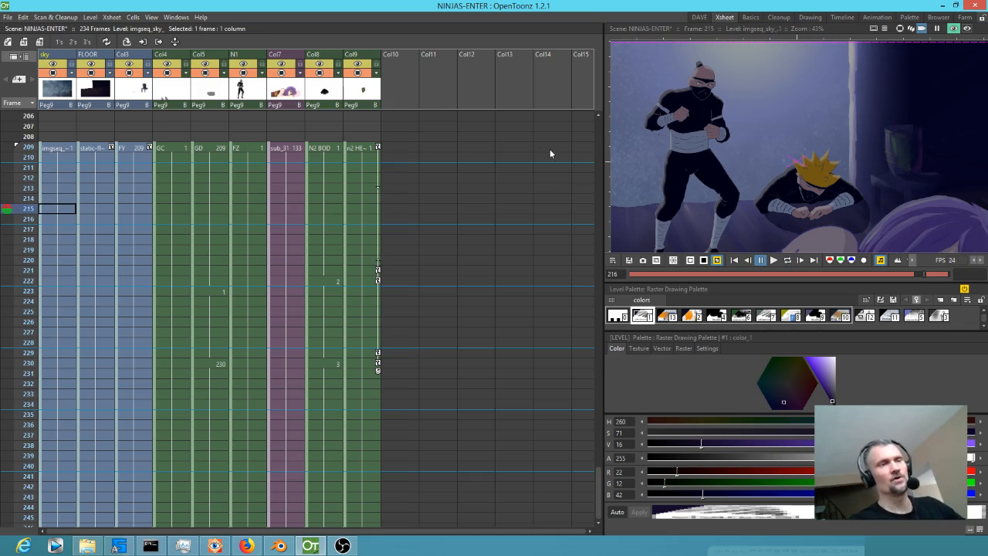
pyautogui.scroll(-12, 307, 285)
pyautogui.scroll(2, 307, 285)
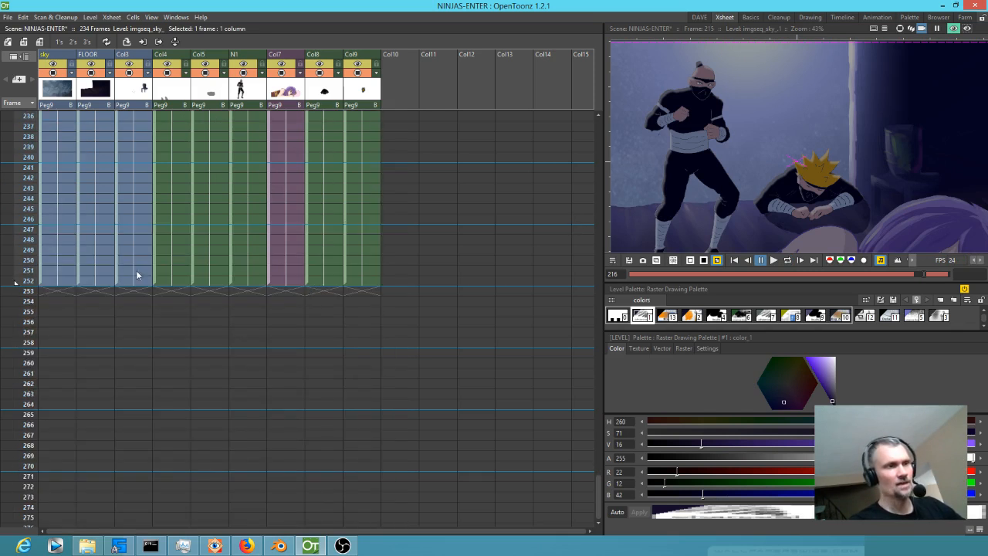
pyautogui.scroll(14, 108, 276)
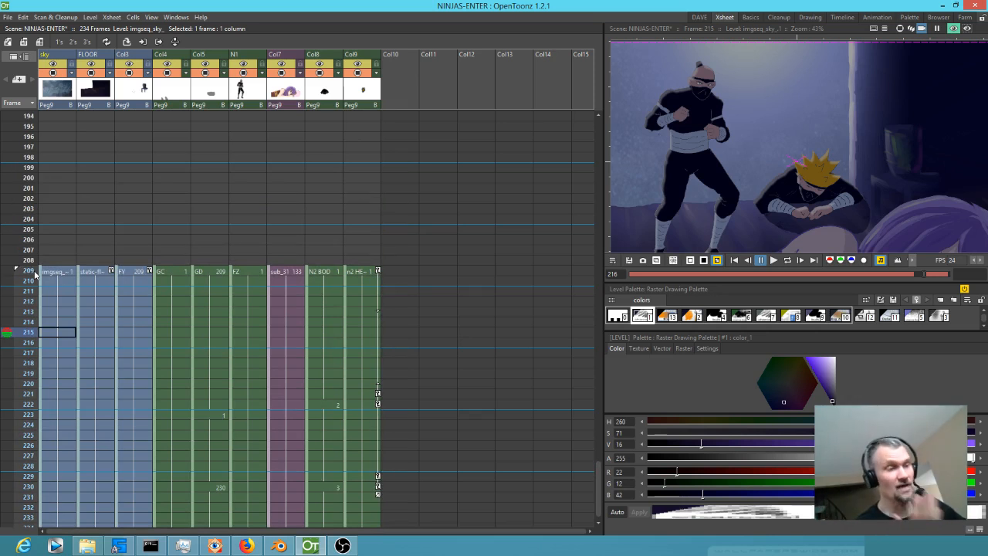
pyautogui.hotkey('ctrl', 'shift', 'r')
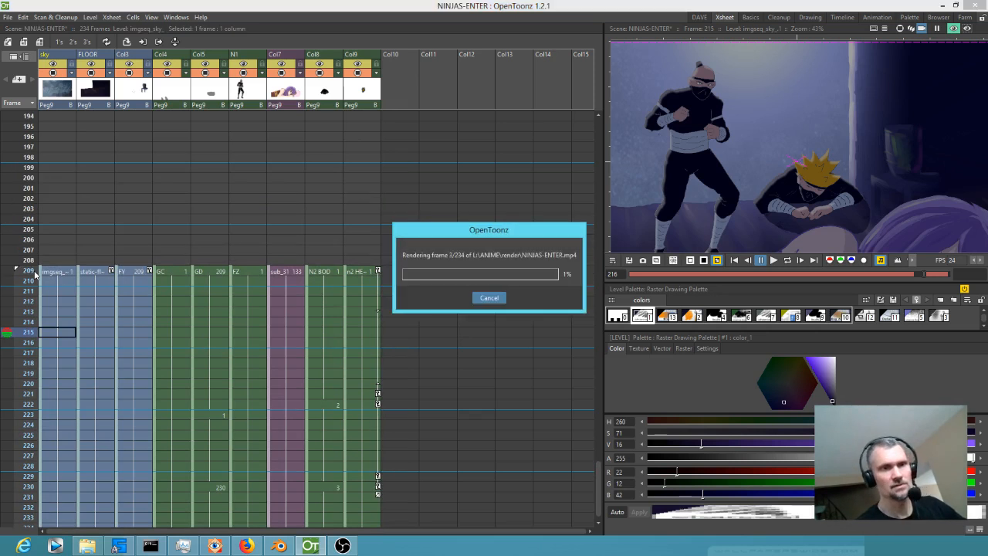
pyautogui.click(487, 298)
pyautogui.click(494, 282)
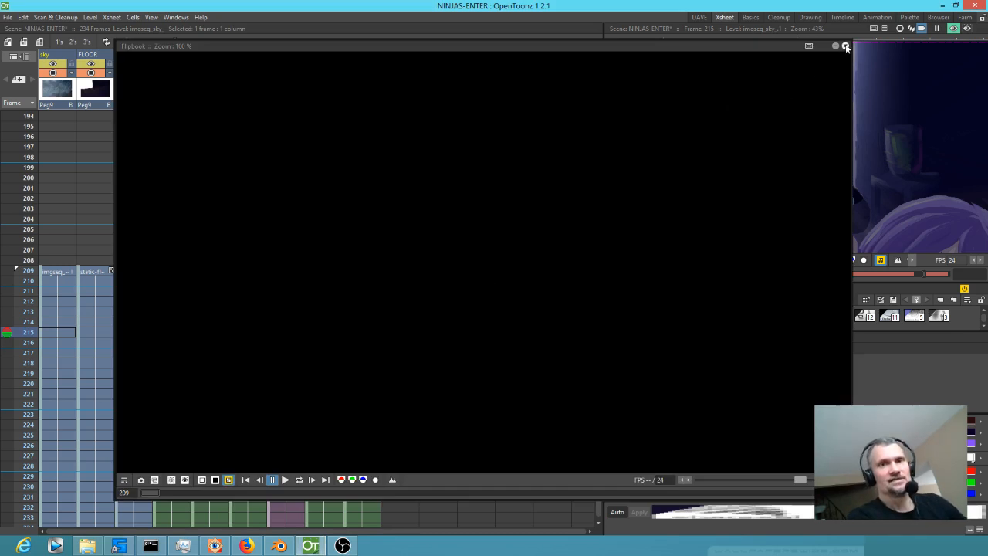
pyautogui.click(845, 46)
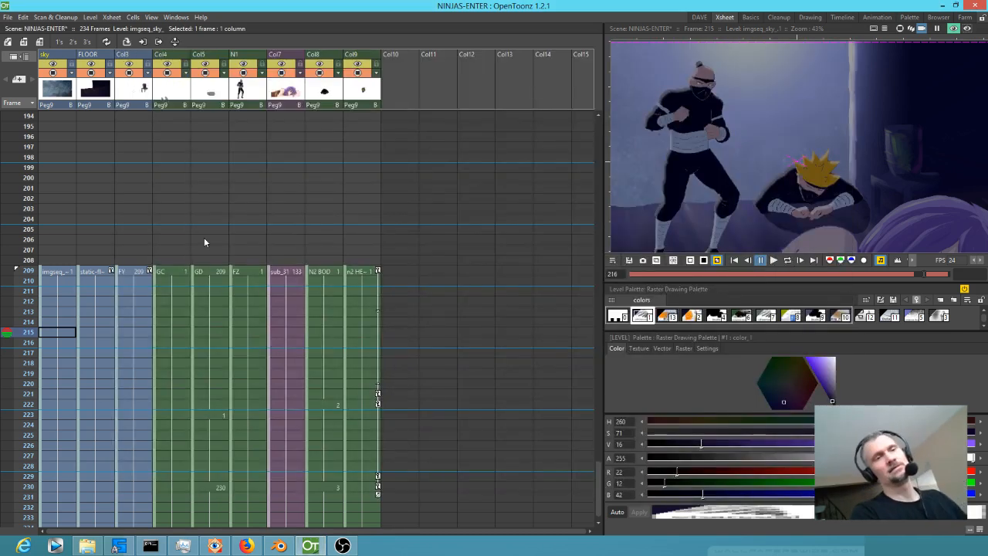
# Examine the shot's cell range and the Col9 keyframes at frames 209, 221, 222, 229 and 230.
pyautogui.click(47, 272)
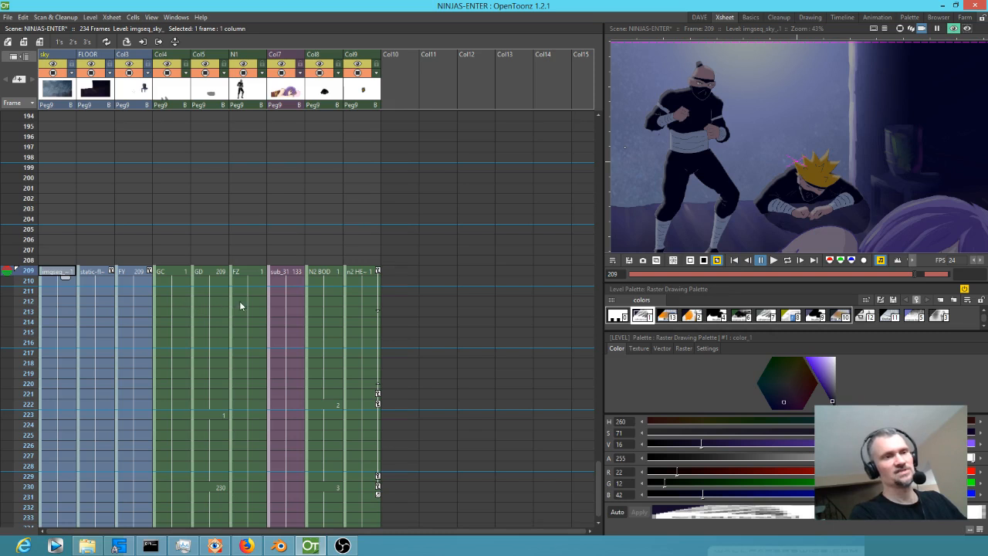
pyautogui.scroll(-5, 277, 232)
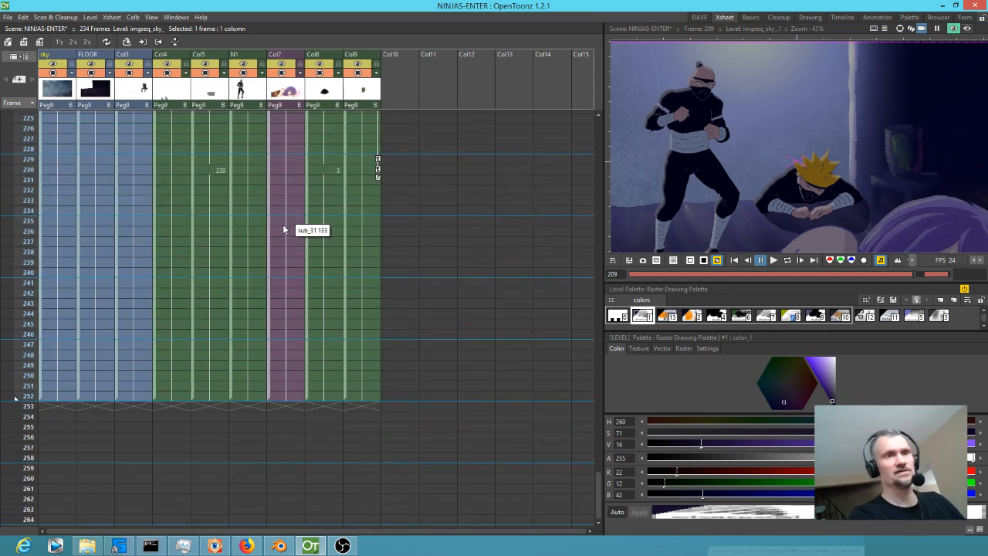
pyautogui.scroll(5, 336, 252)
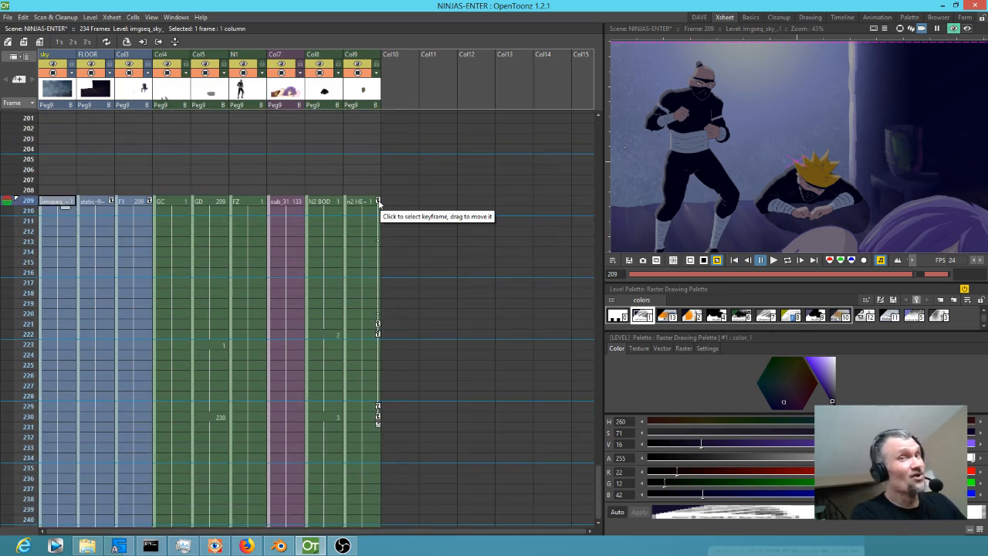
pyautogui.click(378, 202)
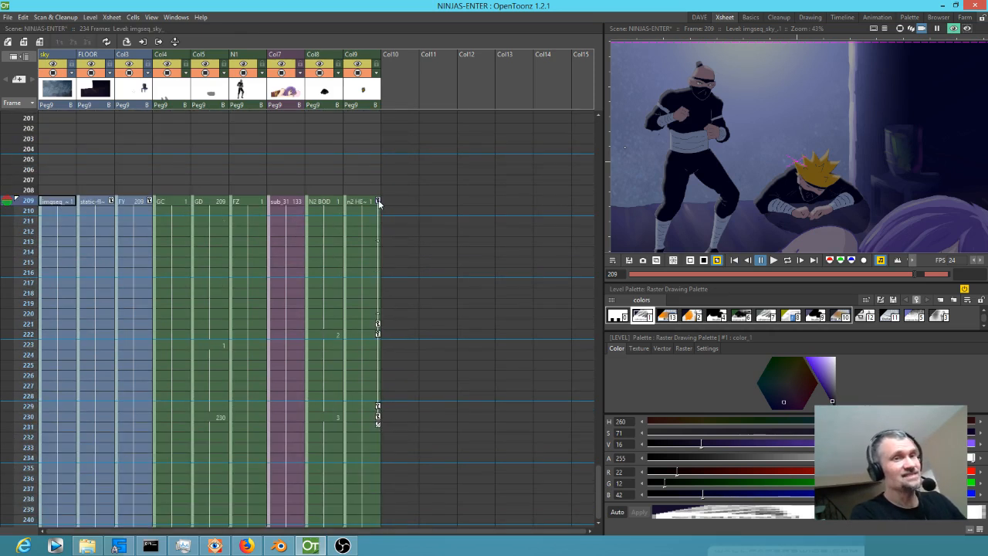
pyautogui.click(378, 324)
pyautogui.click(378, 333)
pyautogui.click(379, 407)
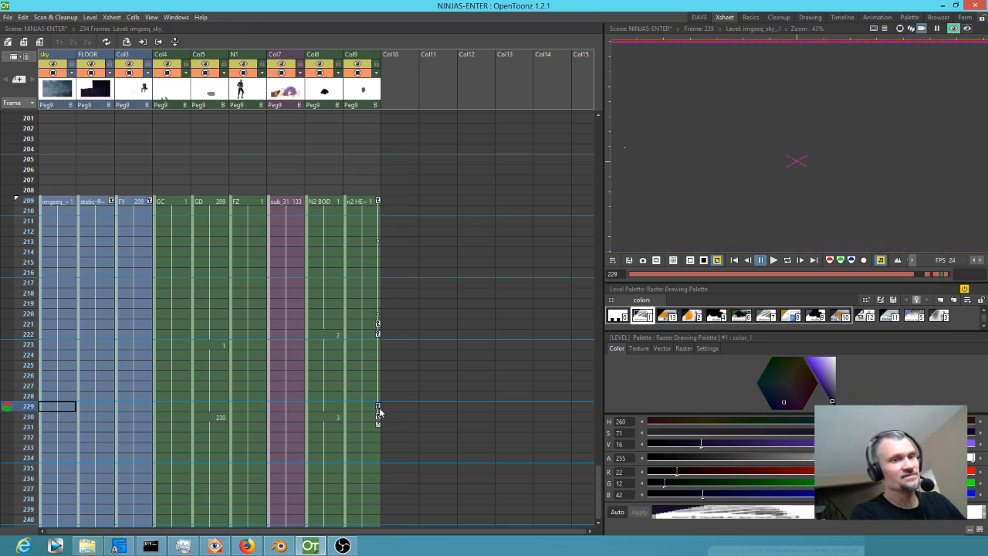
pyautogui.click(378, 418)
# Cut the cells of all nine columns from frame 209 to 252 and paste them starting at frame 1.
pyautogui.moveTo(54, 199); pyautogui.dragTo(365, 274)
pyautogui.press('Delete')
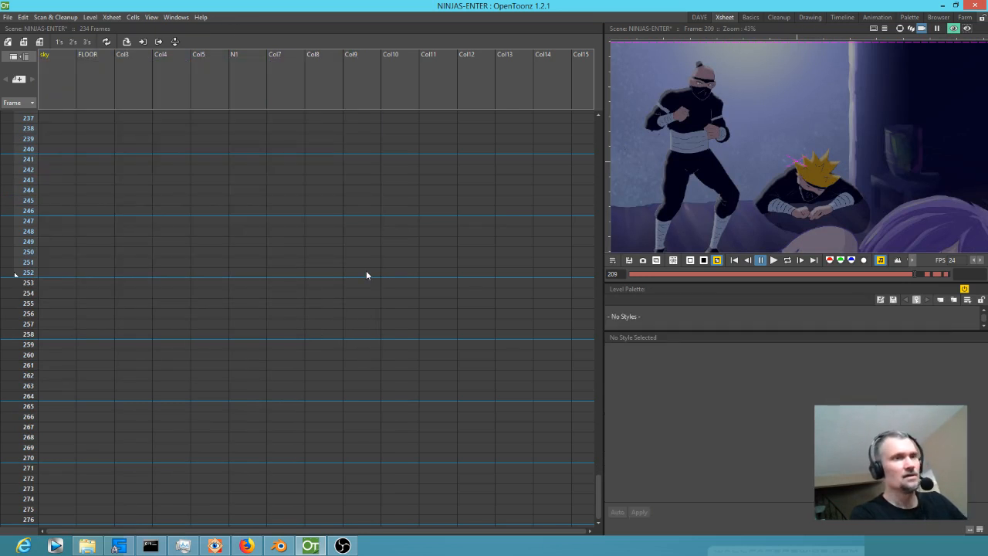
pyautogui.scroll(20, 366, 272)
pyautogui.scroll(8, 363, 275)
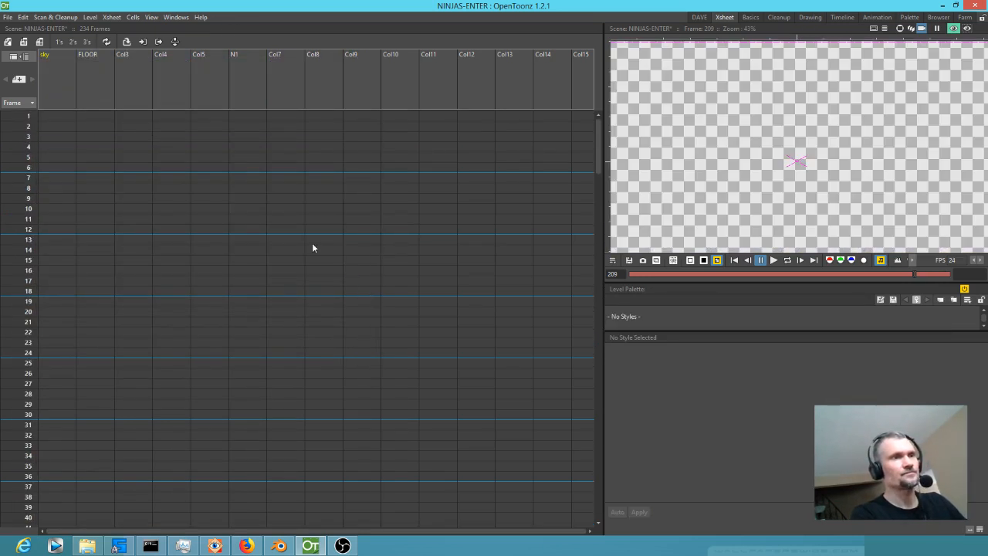
pyautogui.click(56, 116)
pyautogui.hotkey('ctrl', 'z')
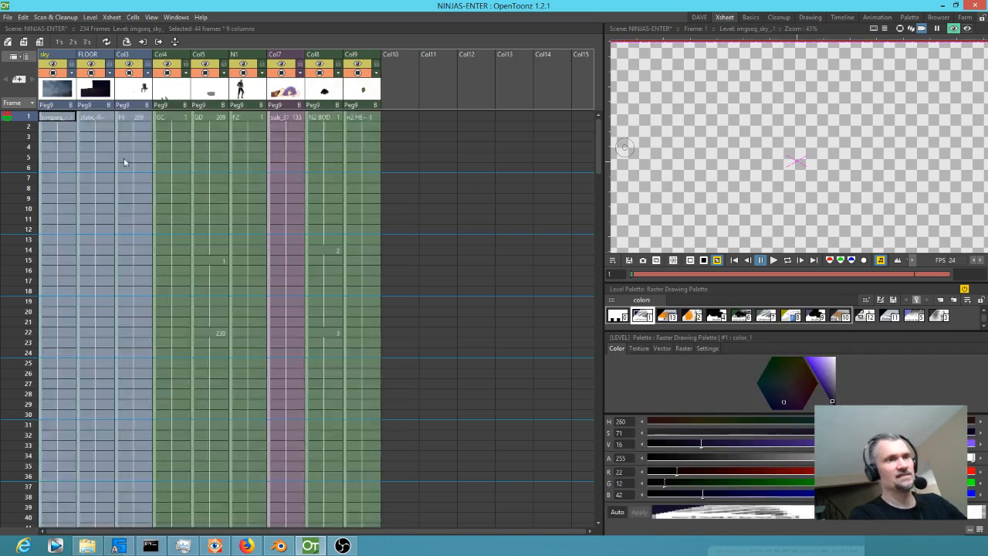
# Select the leftover keyframes in the FLOOR, Col3 and Col9 columns and move them together from frame 209 to frame 1.
pyautogui.scroll(-20, 124, 157)
pyautogui.scroll(-5, 149, 173)
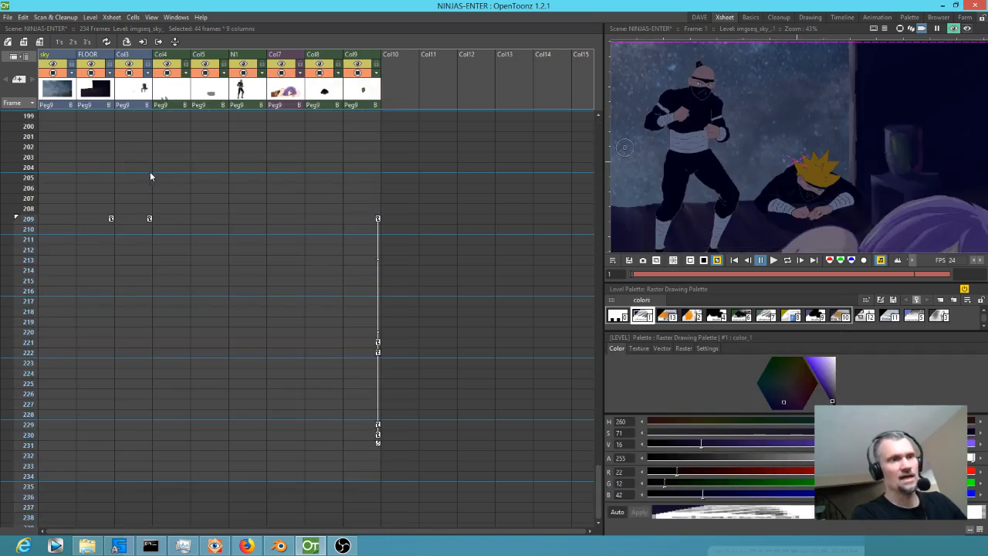
pyautogui.click(111, 218)
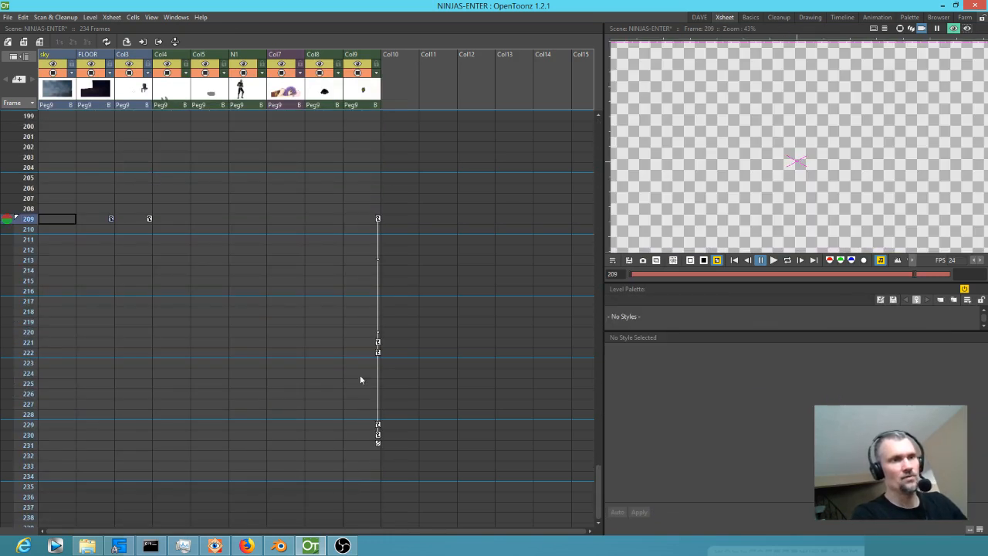
pyautogui.click(377, 435)
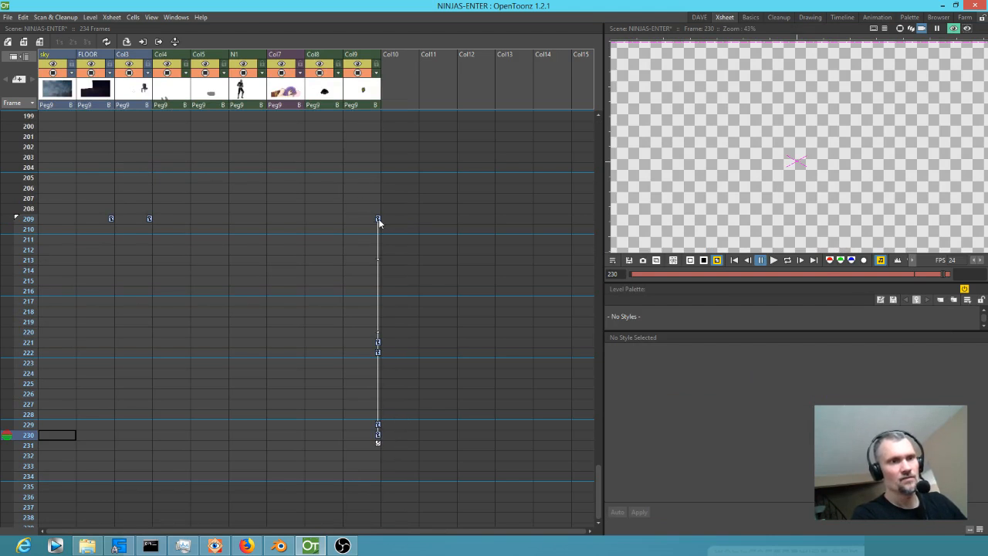
pyautogui.moveTo(378, 221); pyautogui.dragTo(372, 80)
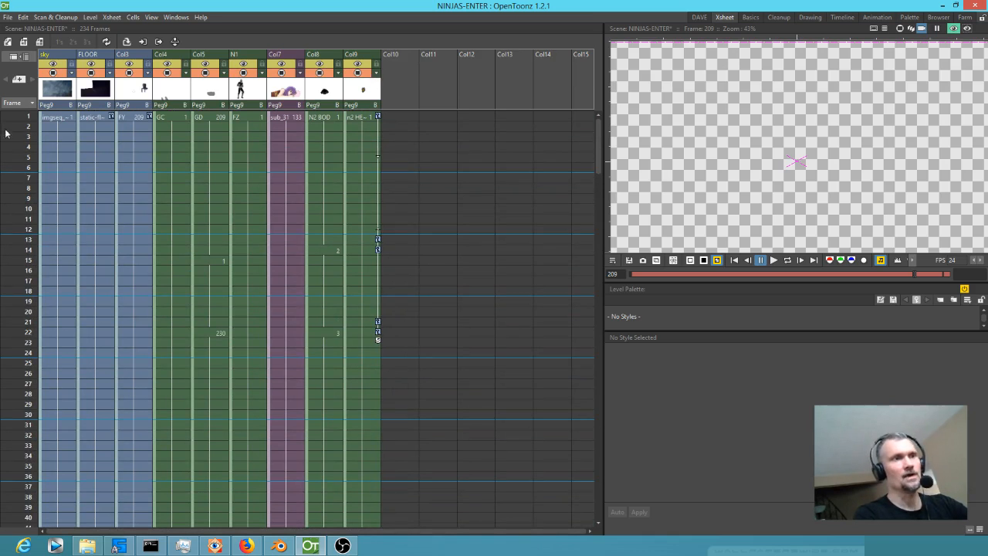
# Check the moved shot by scrubbing its frames from frame 1 with preview on, and with preview off toward its last cell.
pyautogui.click(7, 18)
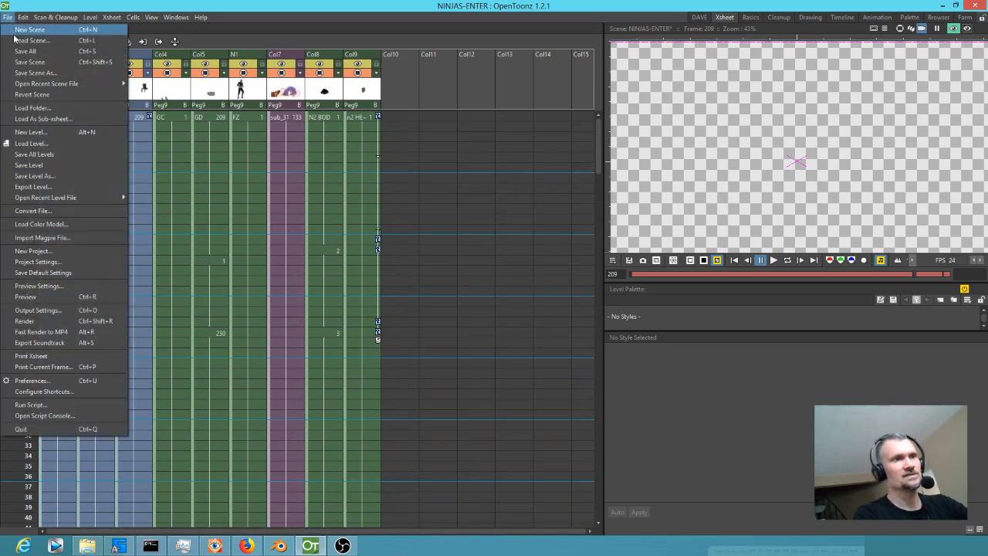
pyautogui.click(580, 144)
pyautogui.moveTo(18, 120); pyautogui.dragTo(23, 313)
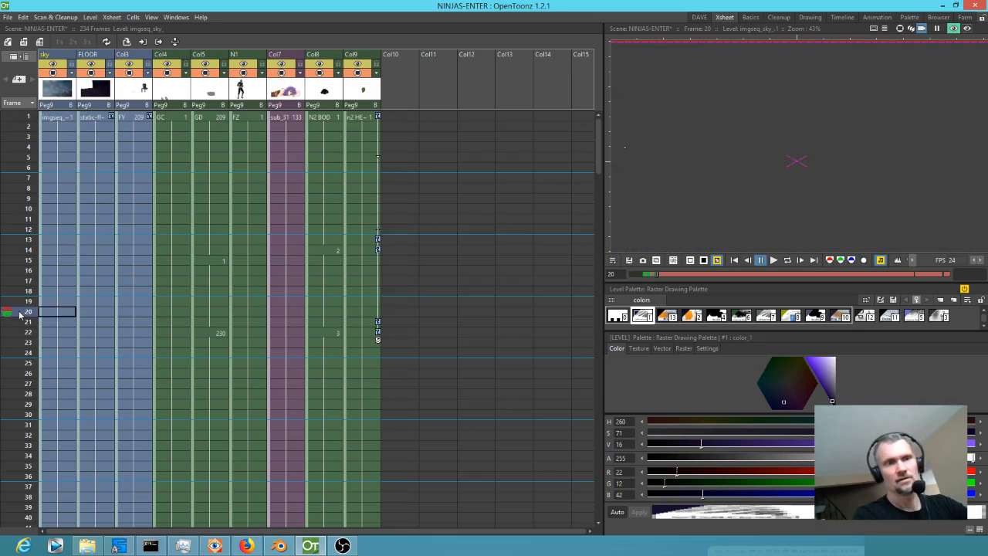
pyautogui.click(953, 30)
pyautogui.moveTo(25, 250); pyautogui.dragTo(29, 177)
pyautogui.scroll(1, 213, 240)
pyautogui.scroll(1, 213, 240)
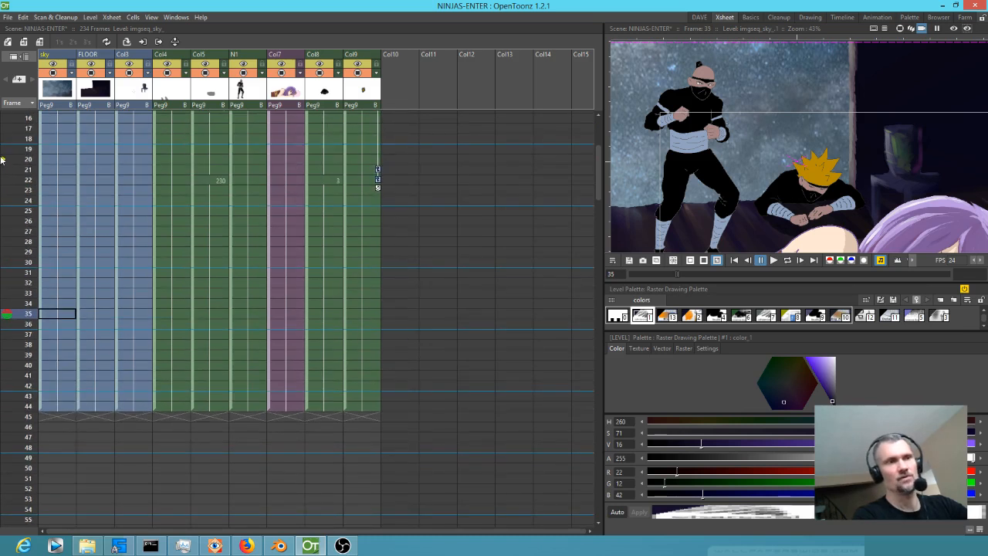
pyautogui.moveTo(23, 138); pyautogui.dragTo(2, 358)
pyautogui.scroll(2, 114, 212)
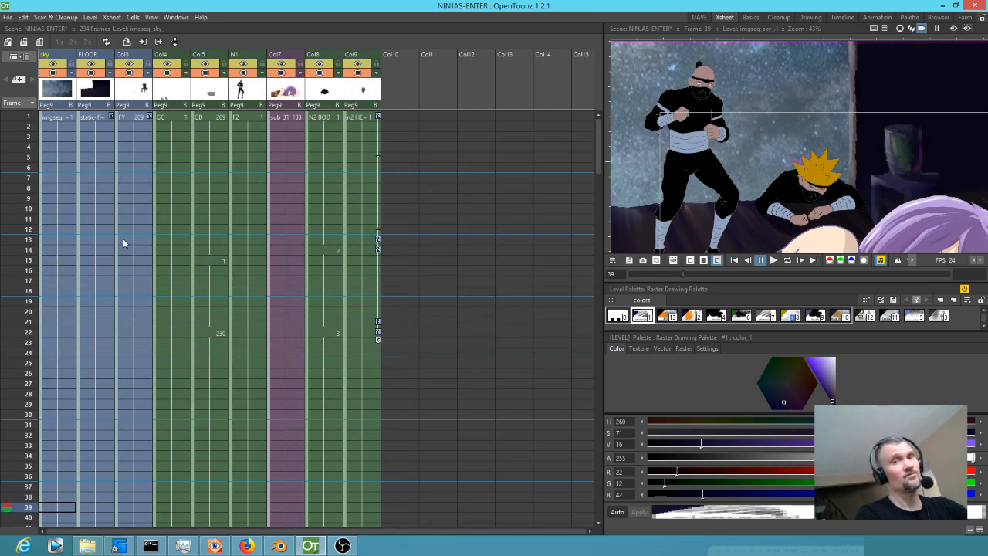
# Return to frame 1, frame the whole camera in the viewer, and compare the rendered preview with the normal view.
pyautogui.moveTo(30, 125); pyautogui.dragTo(434, 108)
pyautogui.scroll(-3, 845, 152)
pyautogui.moveTo(845, 152); pyautogui.dragTo(804, 140)
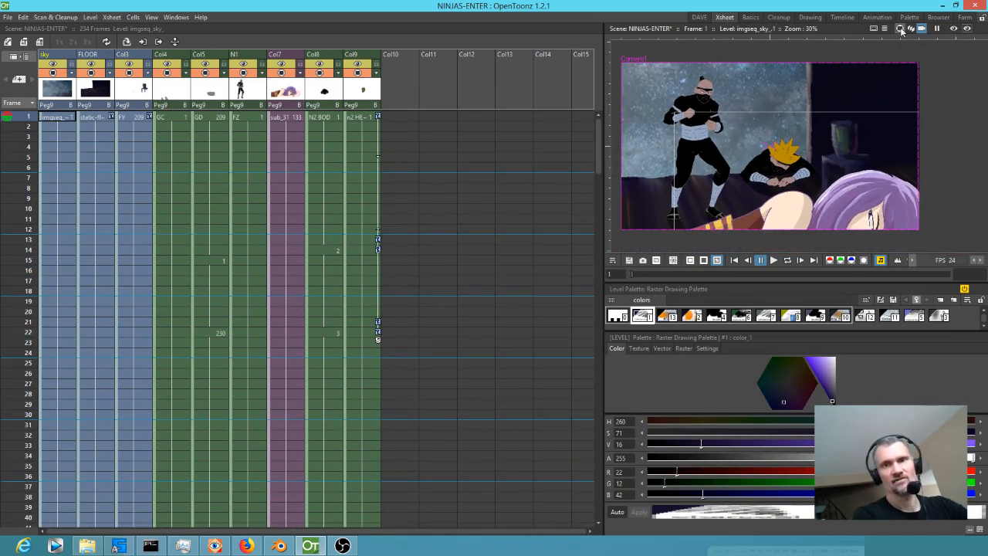
pyautogui.click(954, 30)
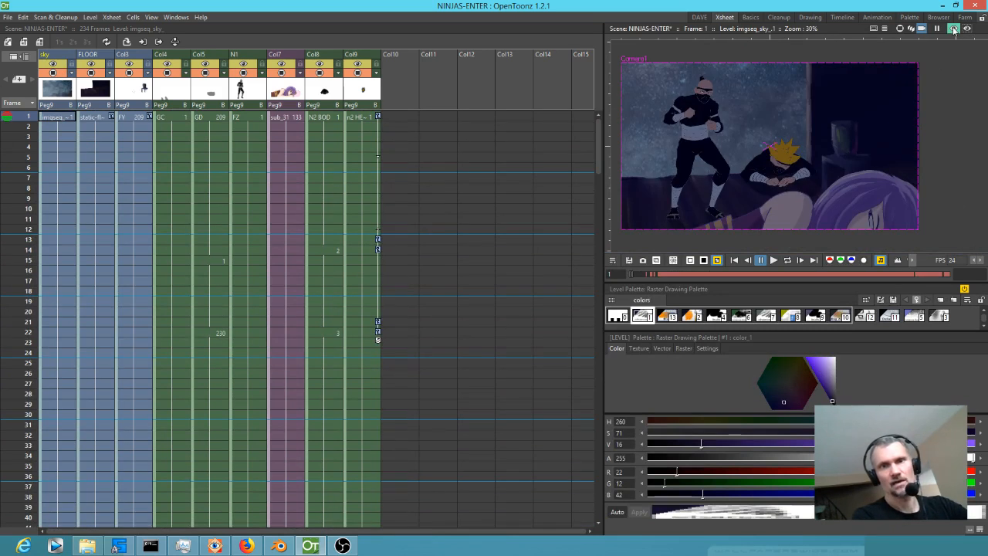
pyautogui.click(954, 29)
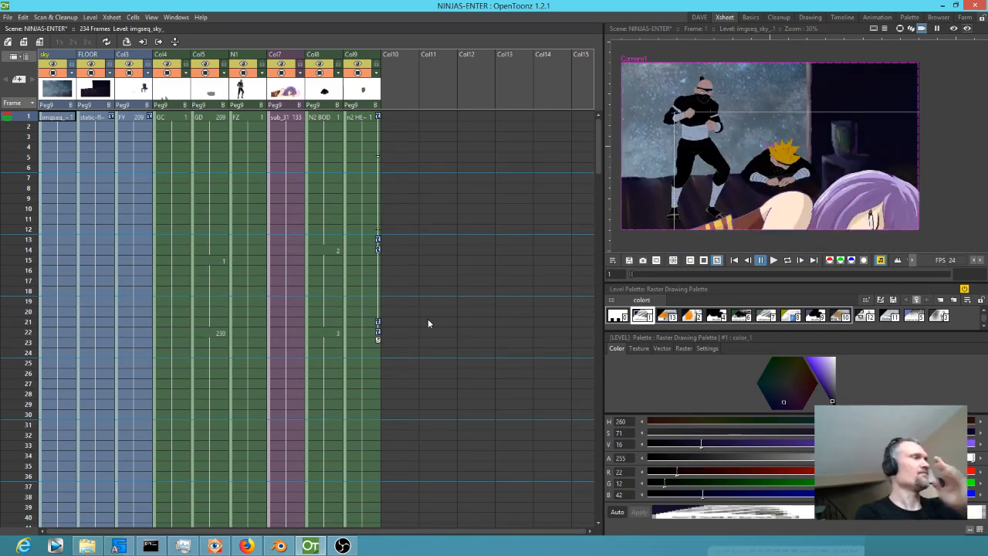
# Open the FX schematic, move the Output node clear, and delete the AdjustLevels effect between XSheet and Output.
pyautogui.hotkey('ctrl', 'shift', 'f')
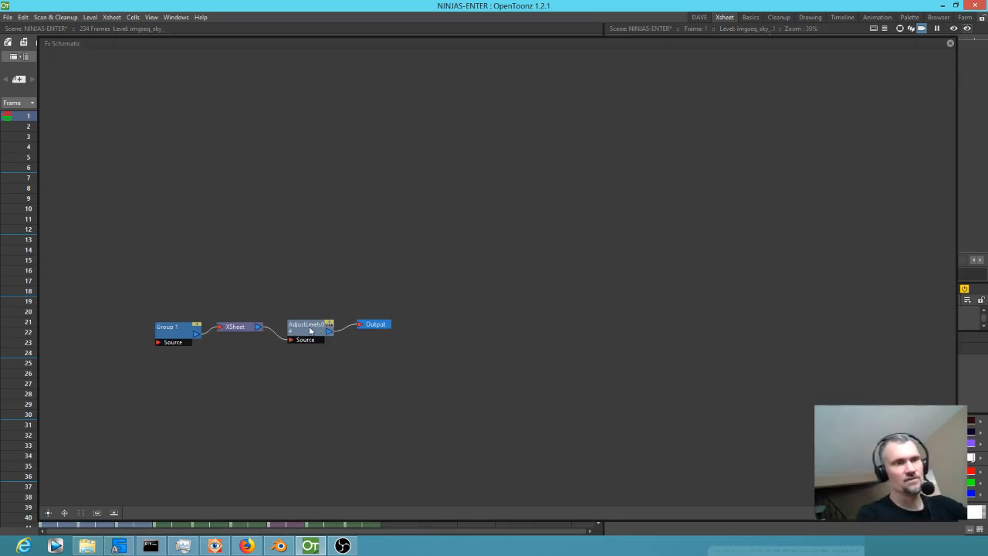
pyautogui.moveTo(374, 328); pyautogui.dragTo(701, 295)
pyautogui.moveTo(400, 310); pyautogui.dragTo(194, 362)
pyautogui.rightClick(195, 363)
pyautogui.click(296, 325)
pyautogui.rightClick(312, 332)
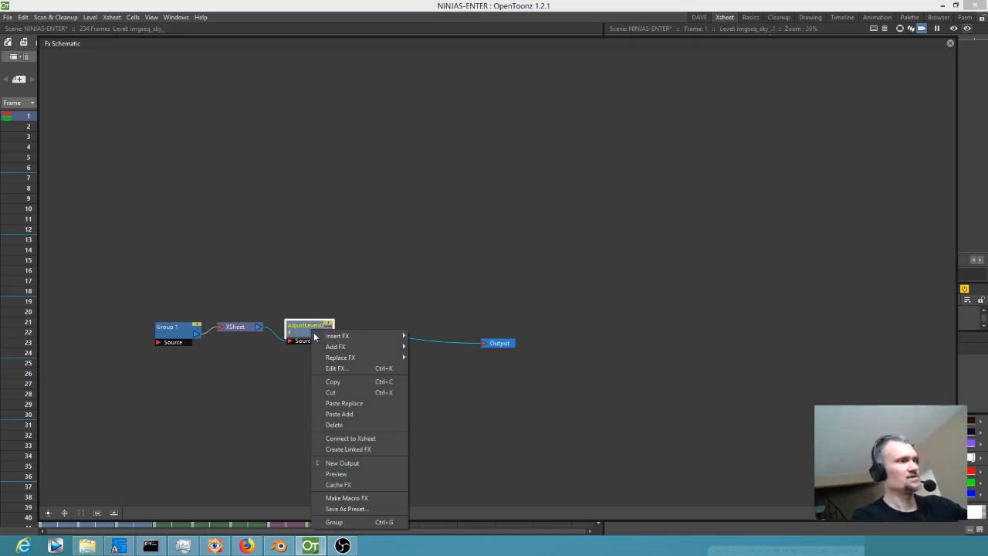
pyautogui.press('Delete')
# Move the XSheet and Group 1 nodes apart and ungroup Group 1 into its column and effect nodes.
pyautogui.moveTo(237, 331); pyautogui.dragTo(385, 337)
pyautogui.moveTo(170, 331); pyautogui.dragTo(219, 308)
pyautogui.rightClick(225, 309)
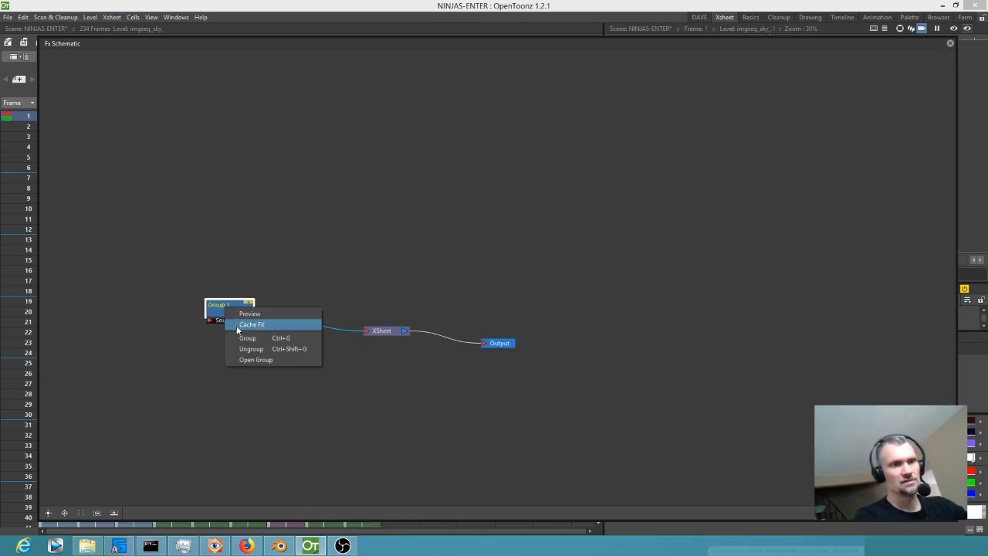
pyautogui.click(253, 348)
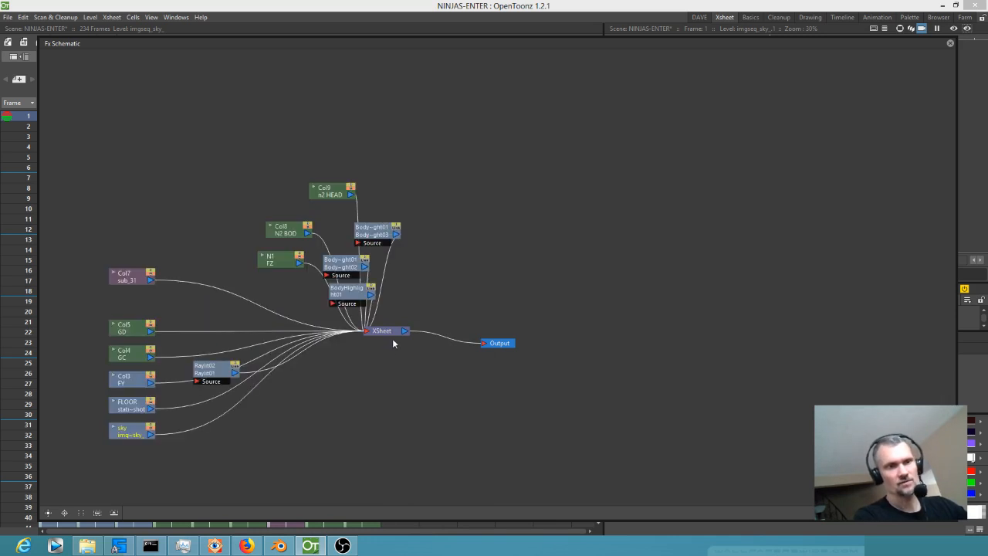
# Move the XSheet and Output nodes away from the column nodes and select the Raylit effect node.
pyautogui.moveTo(386, 332); pyautogui.dragTo(468, 305)
pyautogui.rightClick(467, 304)
pyautogui.click(488, 345)
pyautogui.moveTo(496, 343); pyautogui.dragTo(622, 311)
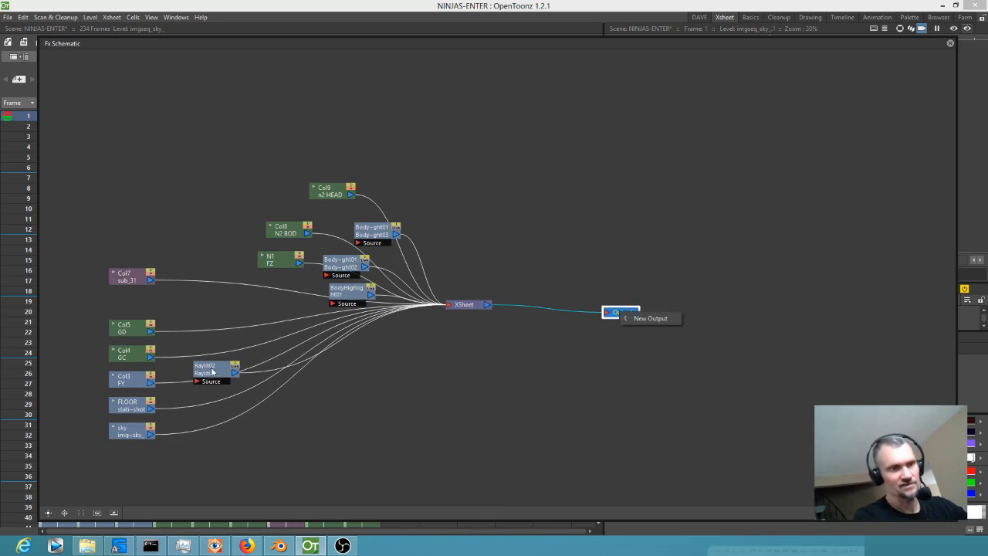
pyautogui.rightClick(240, 381)
pyautogui.click(217, 372)
pyautogui.click(227, 370)
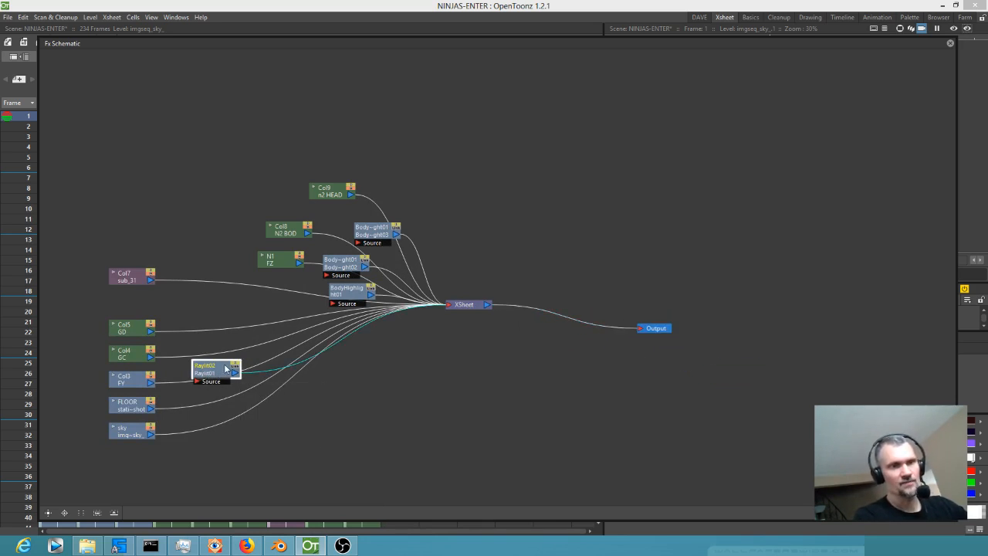
# Spread the N1 column node and the three BodyHighlight effect nodes apart, then close the FX schematic.
pyautogui.moveTo(266, 262); pyautogui.dragTo(205, 253)
pyautogui.moveTo(353, 271); pyautogui.dragTo(488, 198)
pyautogui.click(356, 295)
pyautogui.moveTo(356, 295); pyautogui.dragTo(409, 402)
pyautogui.moveTo(463, 203); pyautogui.dragTo(445, 202)
pyautogui.moveTo(374, 230); pyautogui.dragTo(512, 228)
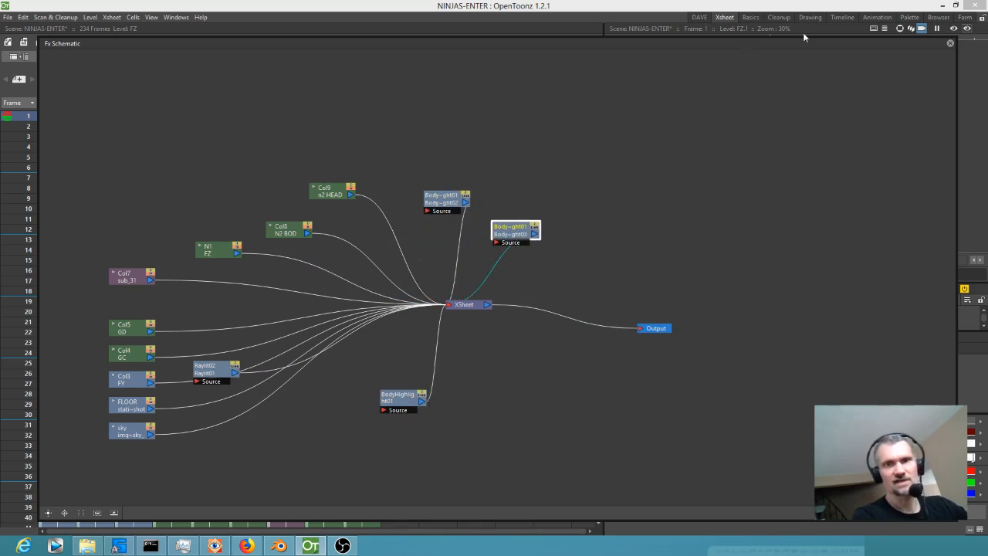
pyautogui.moveTo(895, 44); pyautogui.dragTo(563, 0)
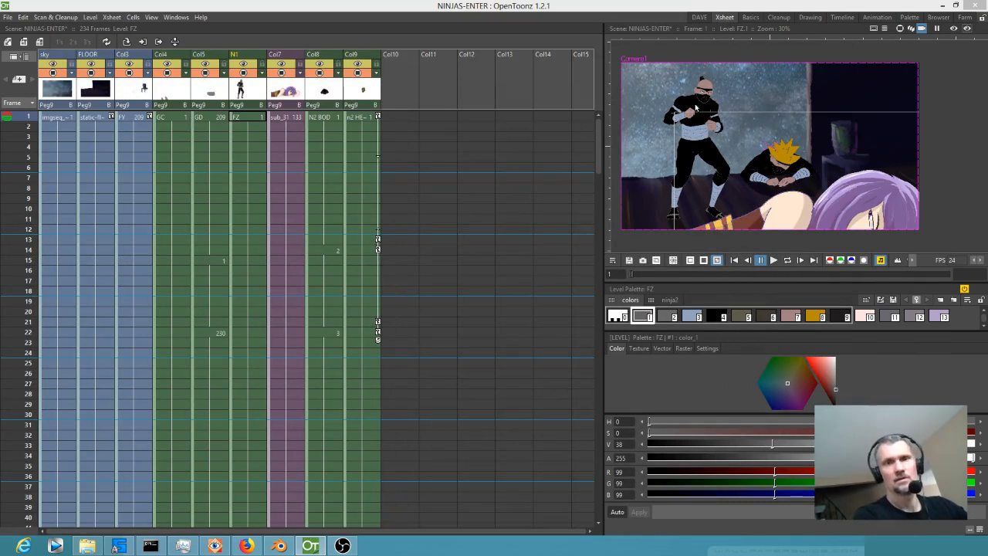
# Render the preview of frame 1 and toggle it repeatedly to compare the characters' lighting with the unrendered view.
pyautogui.click(954, 29)
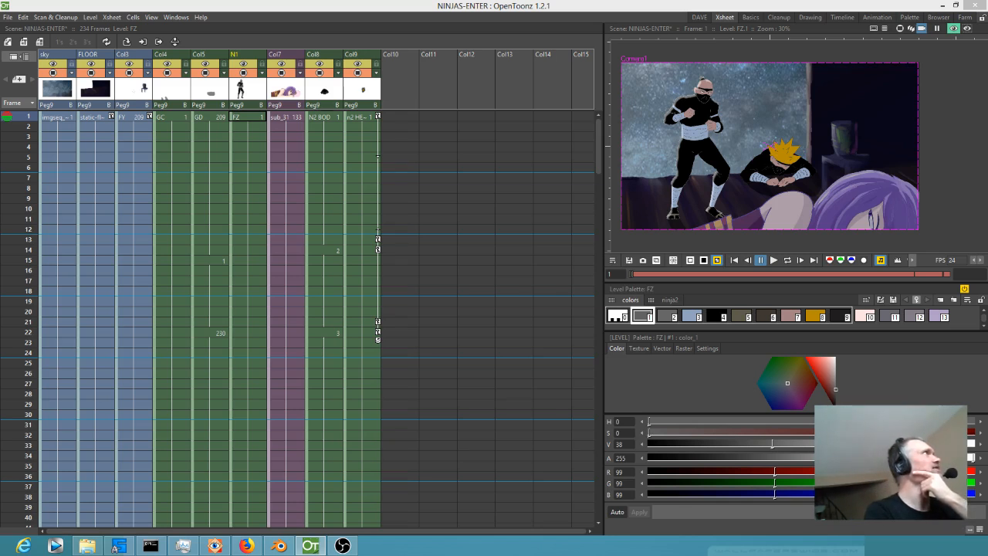
pyautogui.click(324, 118)
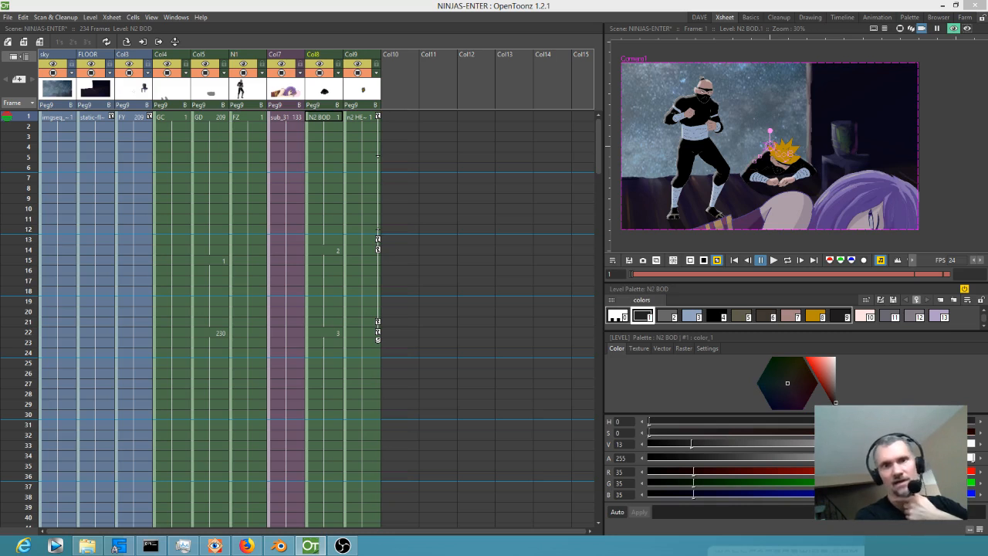
pyautogui.press('b')
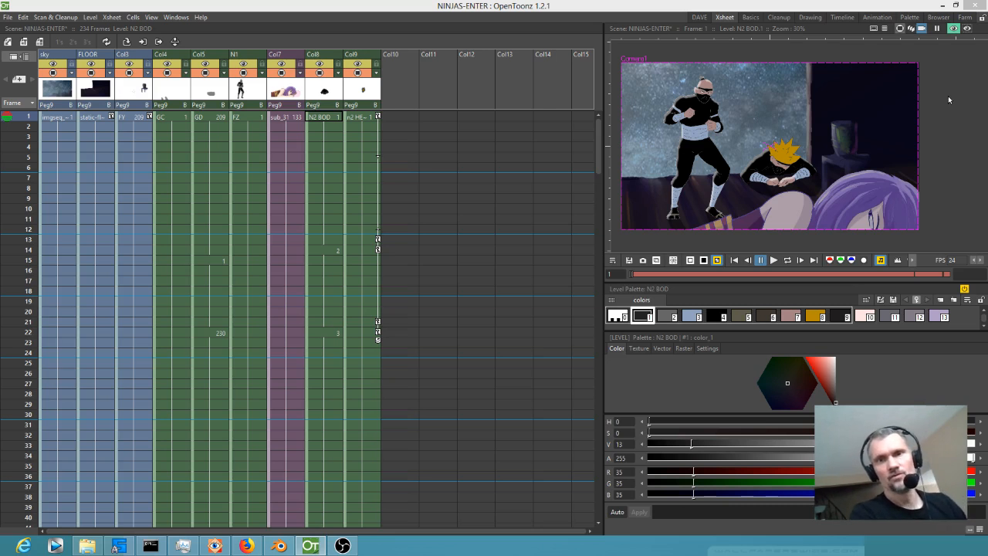
pyautogui.click(955, 30)
pyautogui.click(955, 30)
pyautogui.click(955, 30)
pyautogui.click(955, 30)
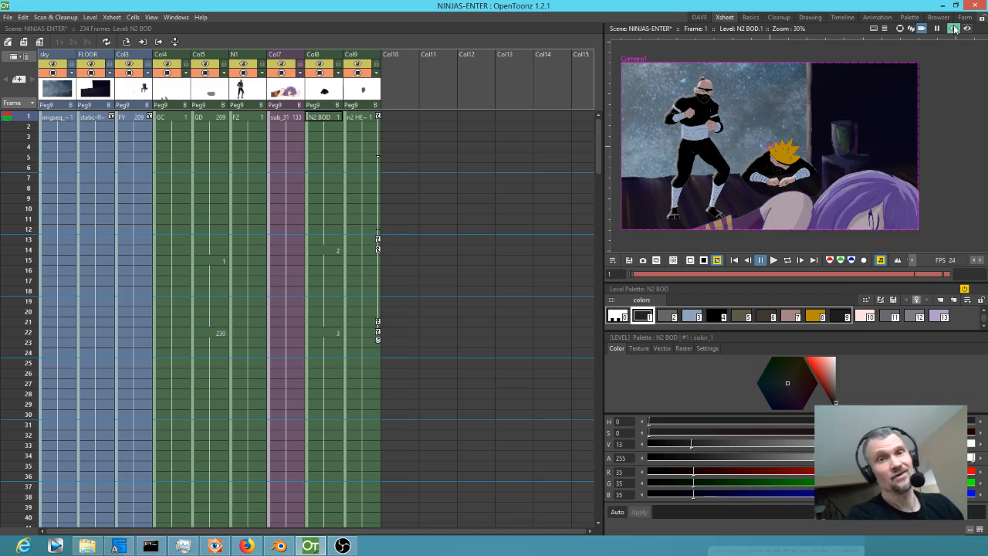
pyautogui.click(954, 29)
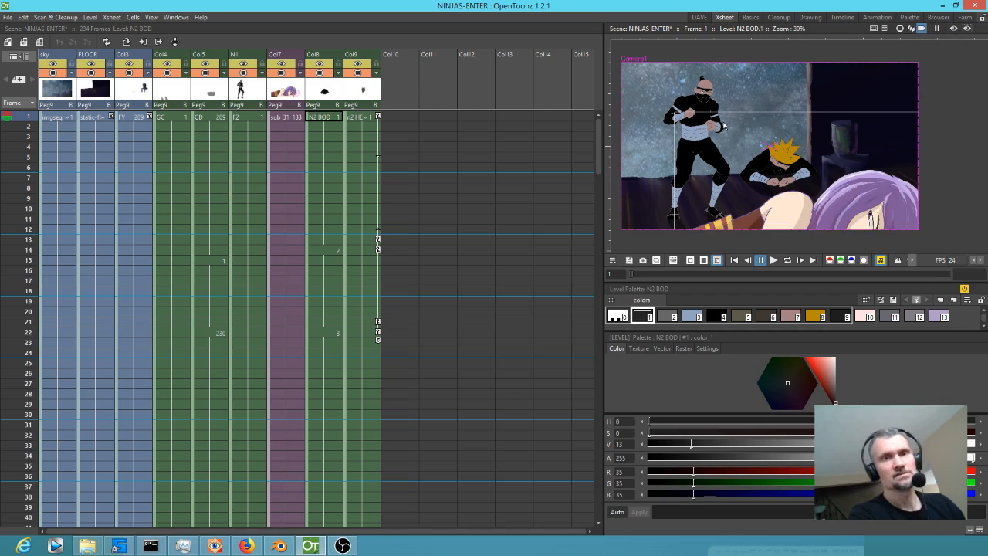
# Examine the standing ninja's head up close and scrub the shot from frame 1 to frame 42.
pyautogui.scroll(5, 694, 98)
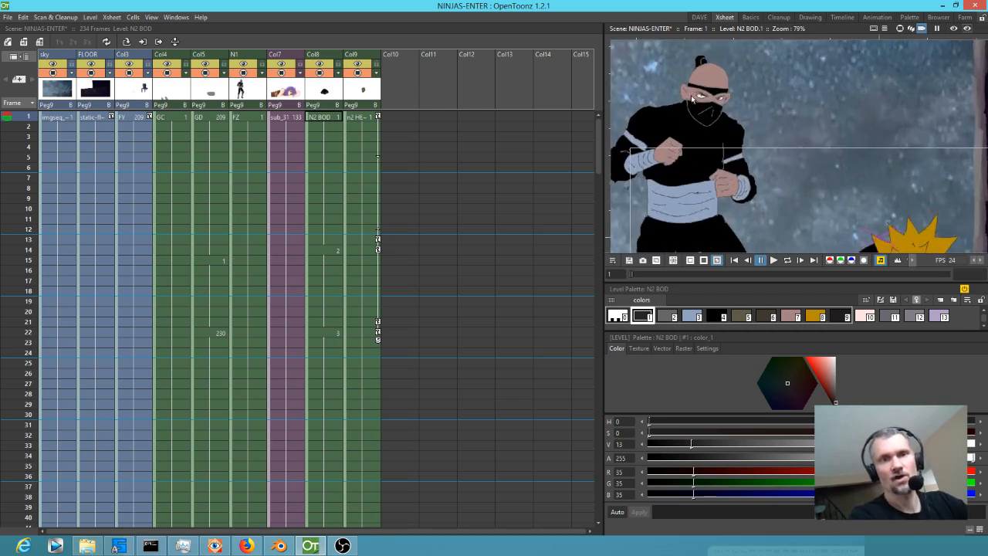
pyautogui.moveTo(692, 99); pyautogui.dragTo(717, 161)
pyautogui.scroll(3, 719, 119)
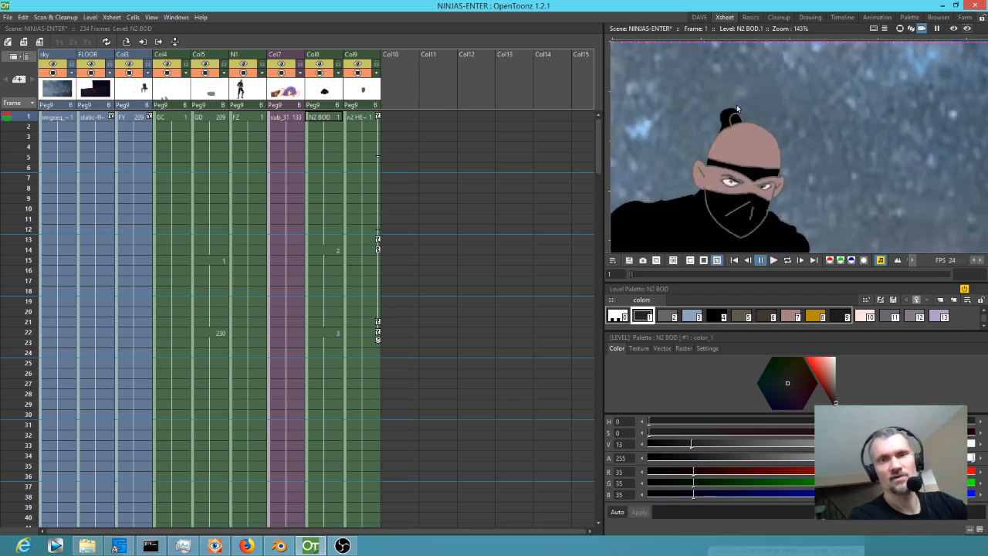
pyautogui.scroll(-10, 762, 122)
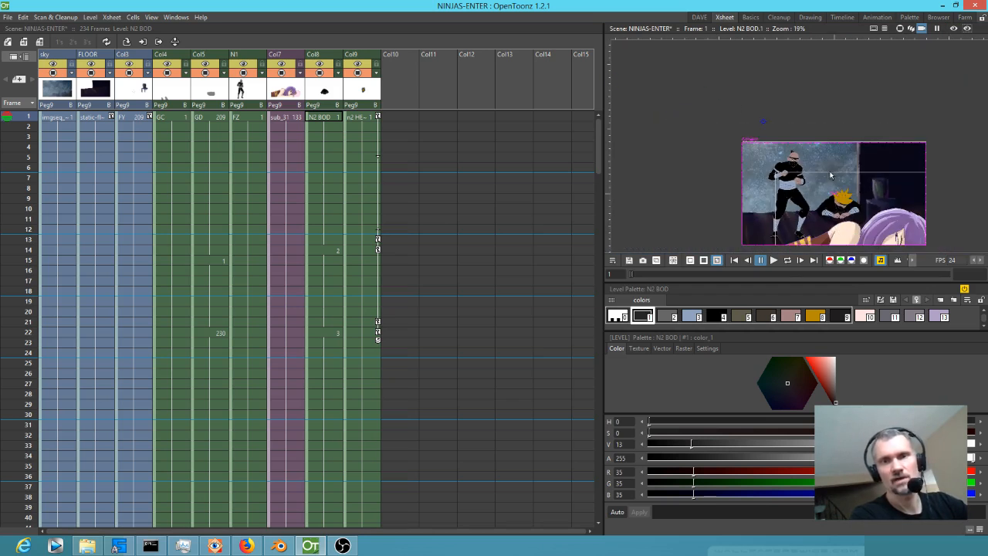
pyautogui.moveTo(29, 116)
pyautogui.mouseDown()
pyautogui.moveTo(16, 168)
pyautogui.moveTo(4, 415)
pyautogui.moveTo(4, 239)
pyautogui.moveTo(3, 521)
pyautogui.moveTo(3, 401)
pyautogui.moveTo(2, 449)
pyautogui.mouseUp()
# Save the shot as a new scene named 0016-N2-HITS-THE-TABLE in the project's scenes folder.
pyautogui.click(7, 17)
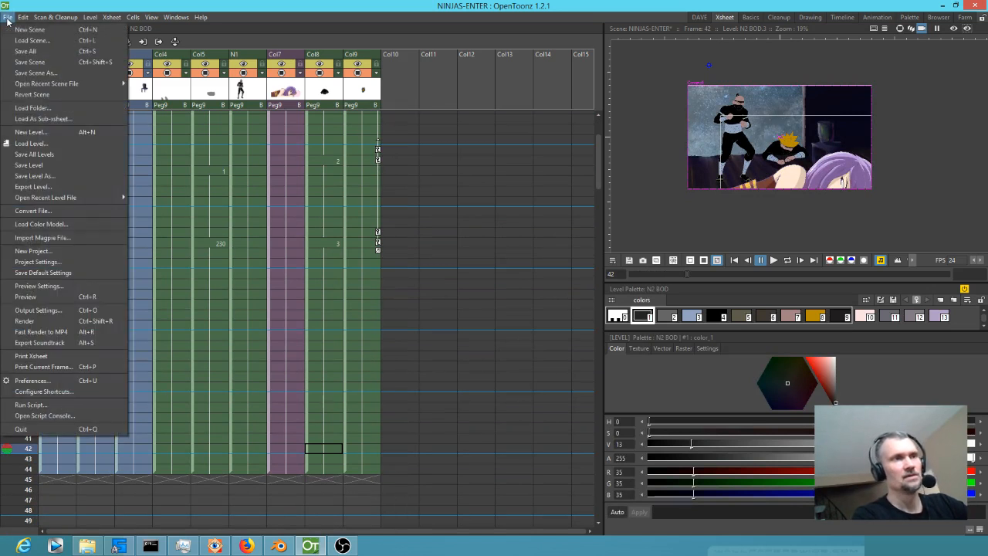
pyautogui.click(33, 73)
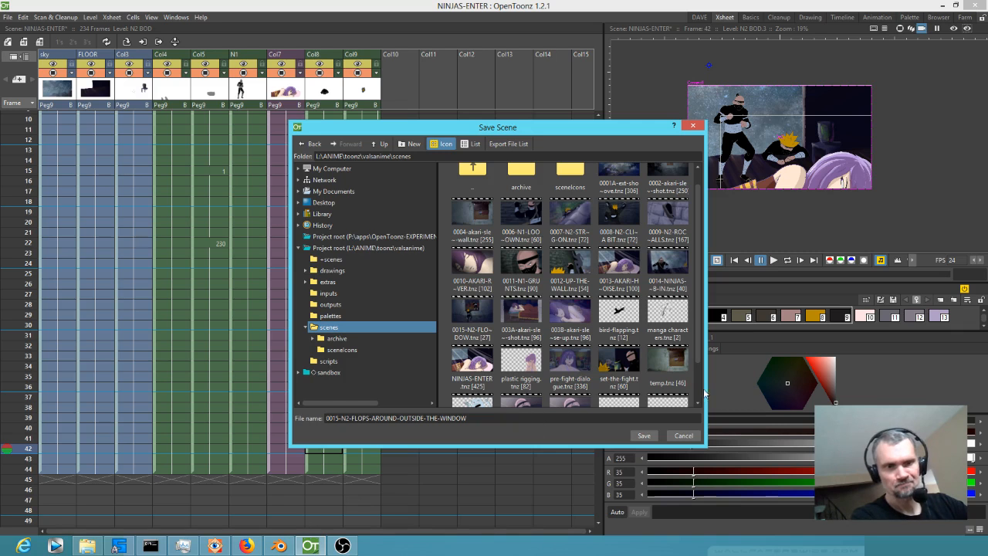
pyautogui.moveTo(701, 342); pyautogui.dragTo(713, 389)
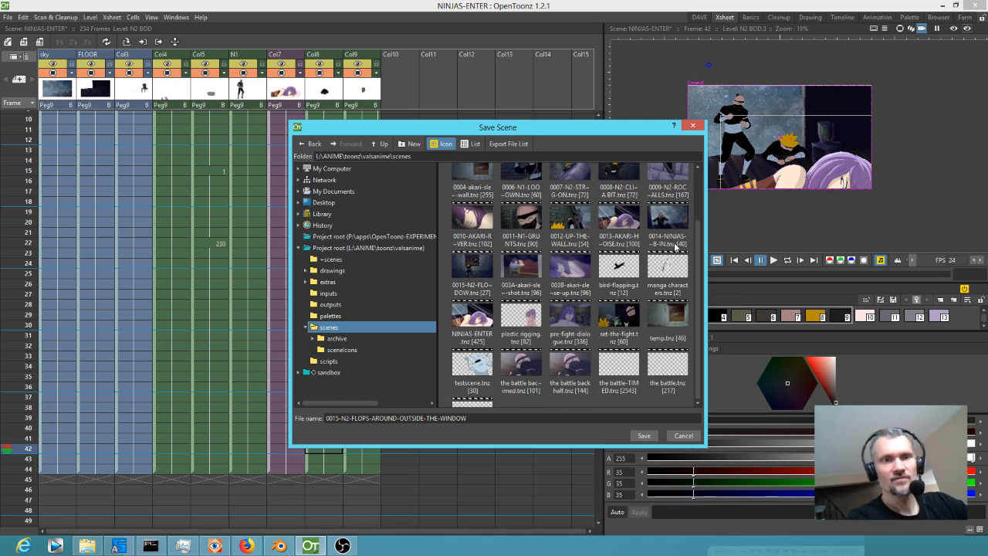
pyautogui.click(506, 420)
pyautogui.hotkey('ctrl', 'a')
pyautogui.write('001')
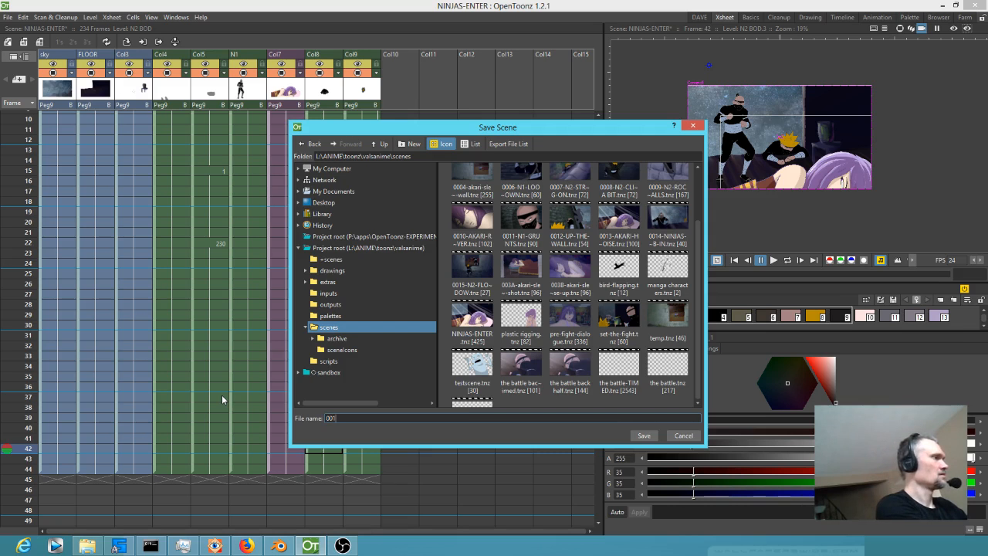
pyautogui.write('6-N2')
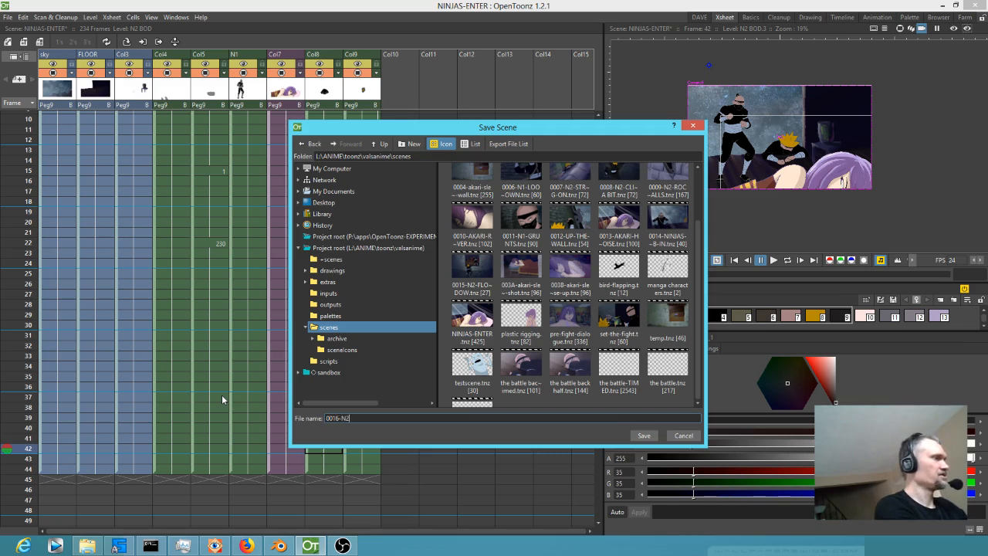
pyautogui.write('-HITS-')
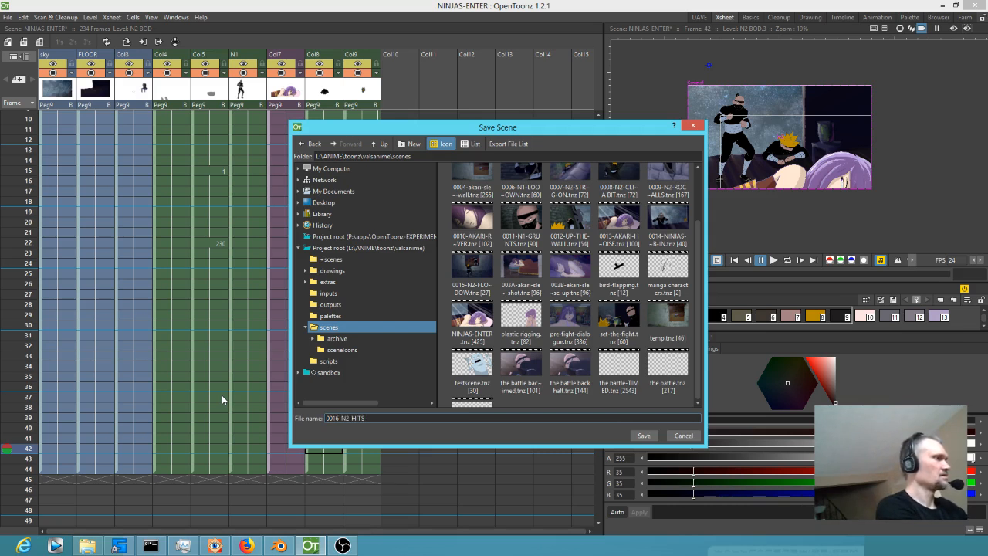
pyautogui.write('THE-TABLE')
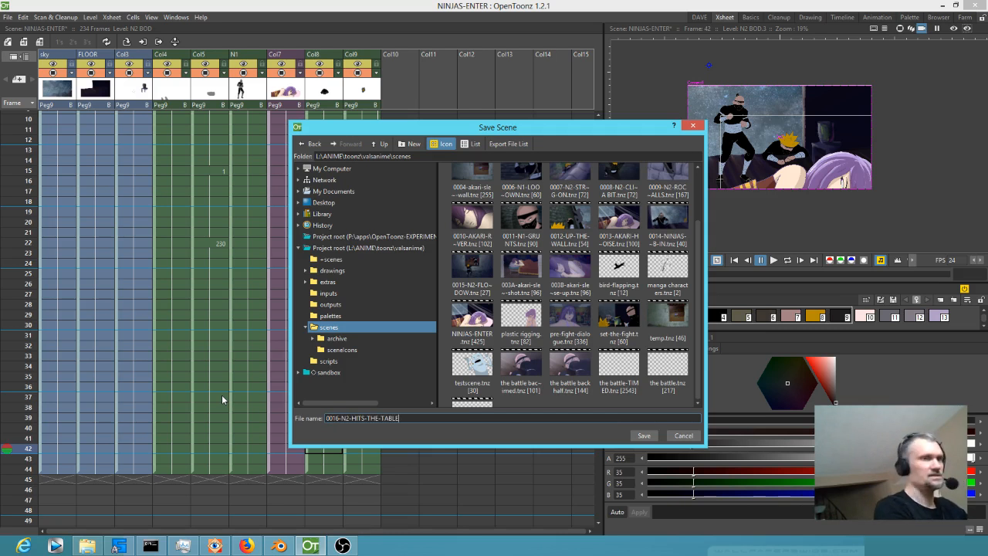
pyautogui.click(645, 436)
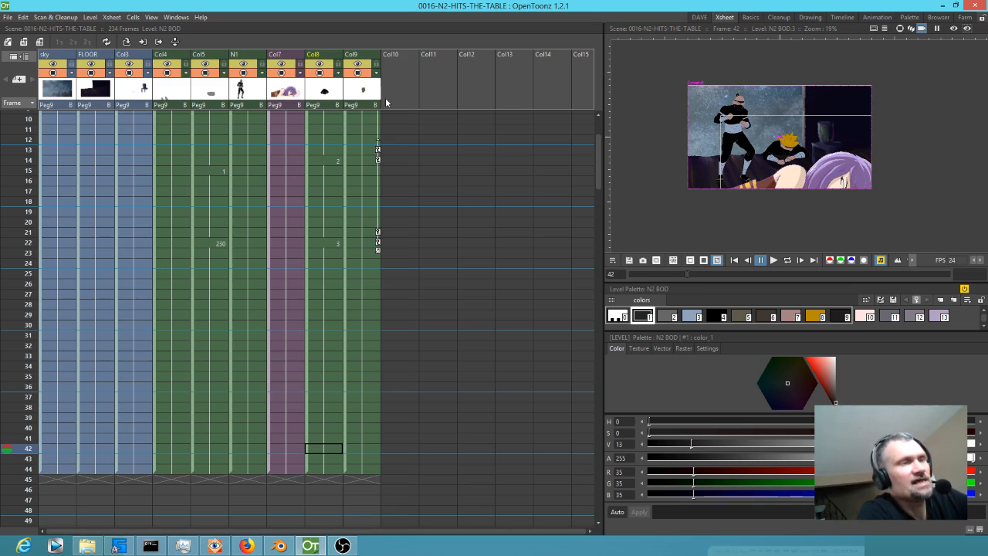
# Open the output settings and set the render range's end frame to 10.
pyautogui.click(7, 17)
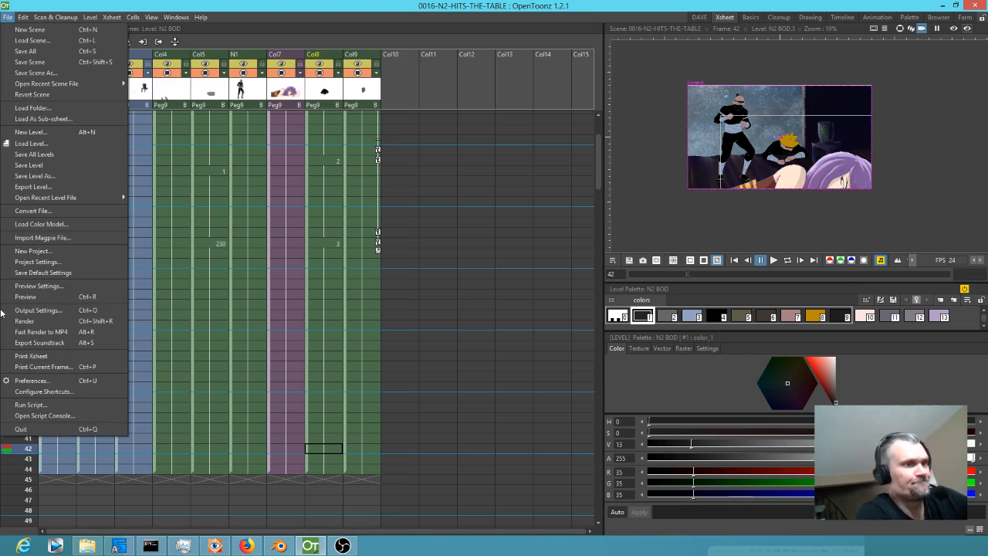
pyautogui.click(43, 311)
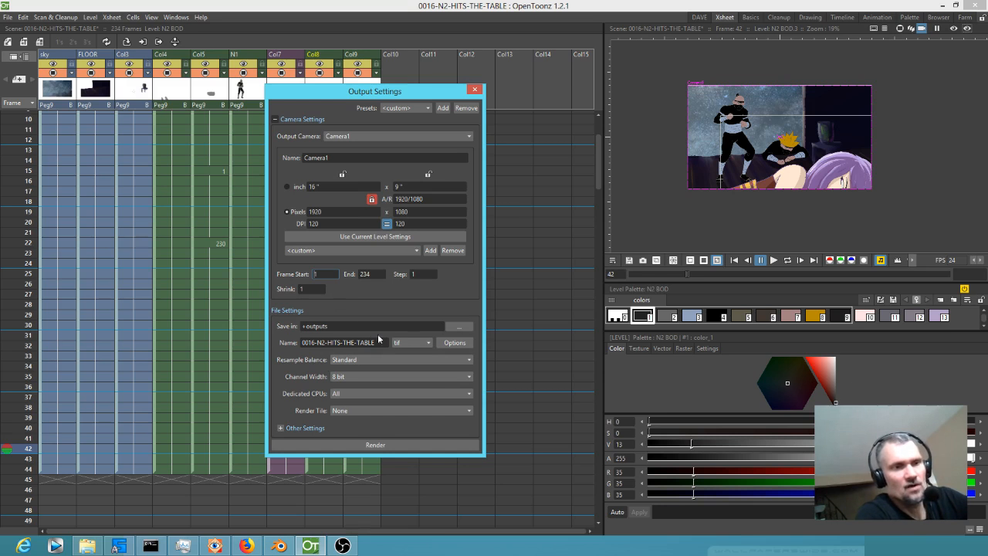
pyautogui.click(315, 274)
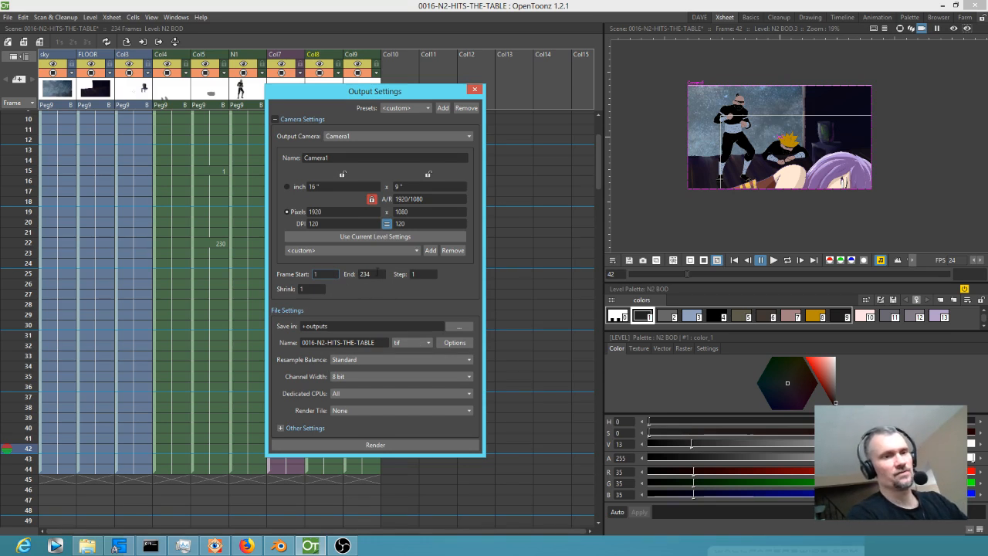
pyautogui.click(374, 275)
pyautogui.write('10')
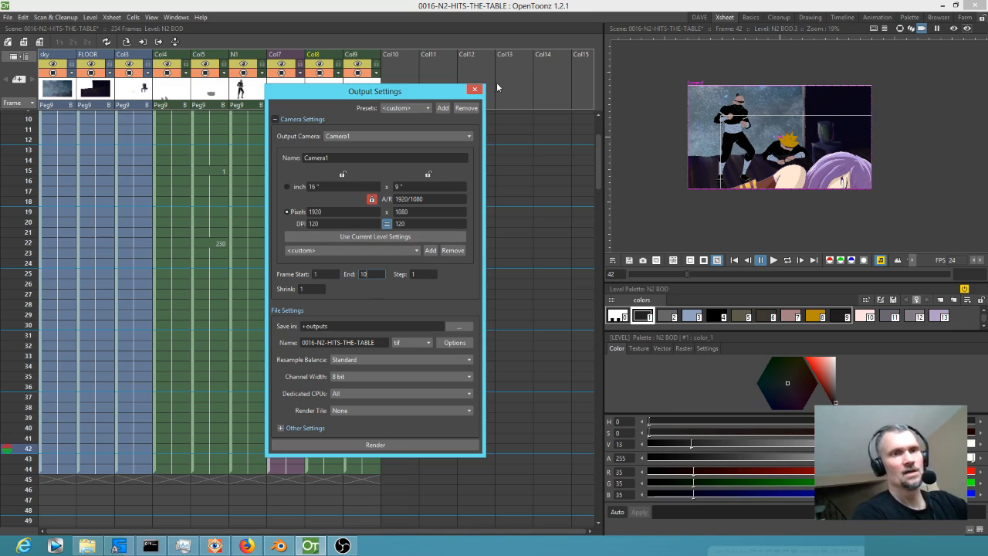
# Close the output settings, open them again to check the render frame range, and close them.
pyautogui.click(476, 91)
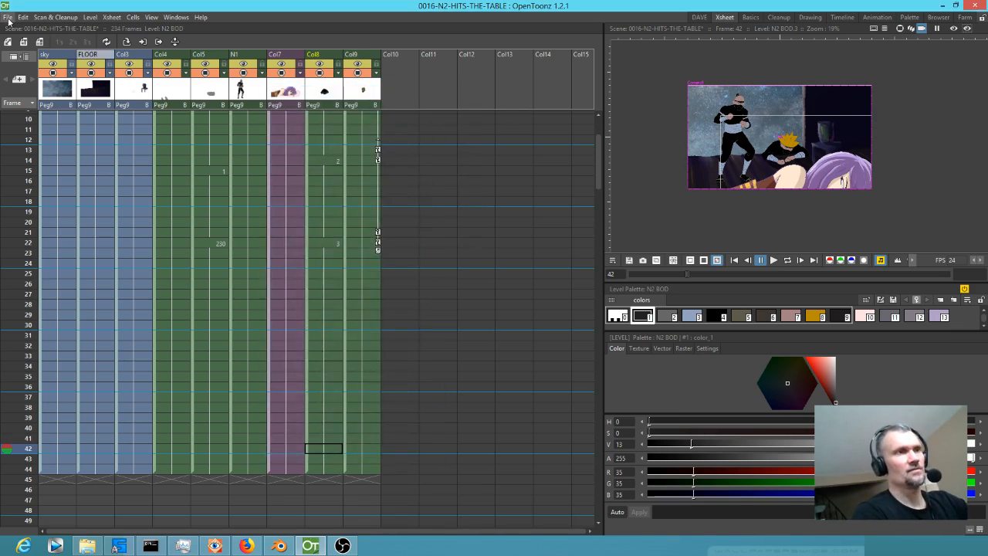
pyautogui.click(7, 17)
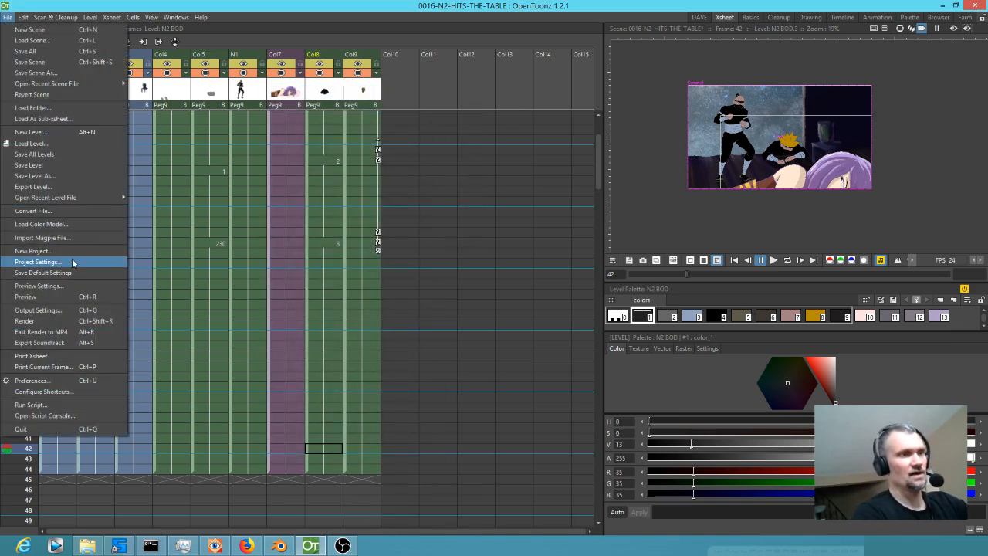
pyautogui.click(57, 309)
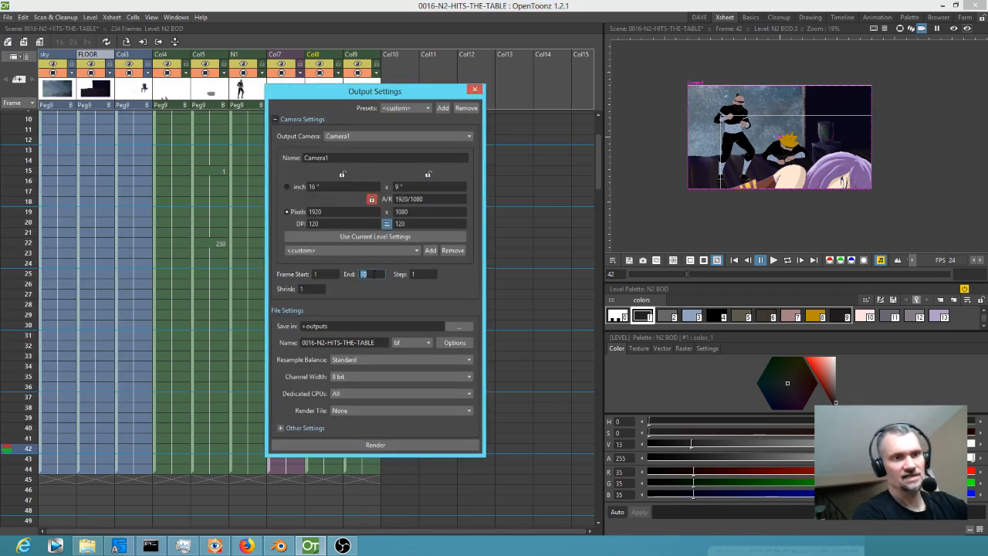
pyautogui.click(475, 90)
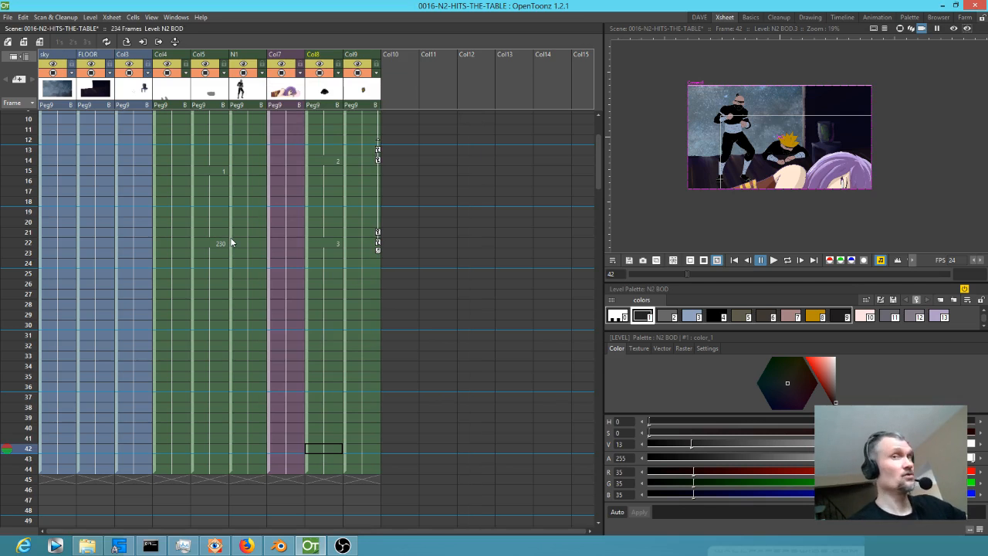
# Select the sky column's frames and set automatic markers spanning the shot from frame 1 to frame 44.
pyautogui.click(39, 246)
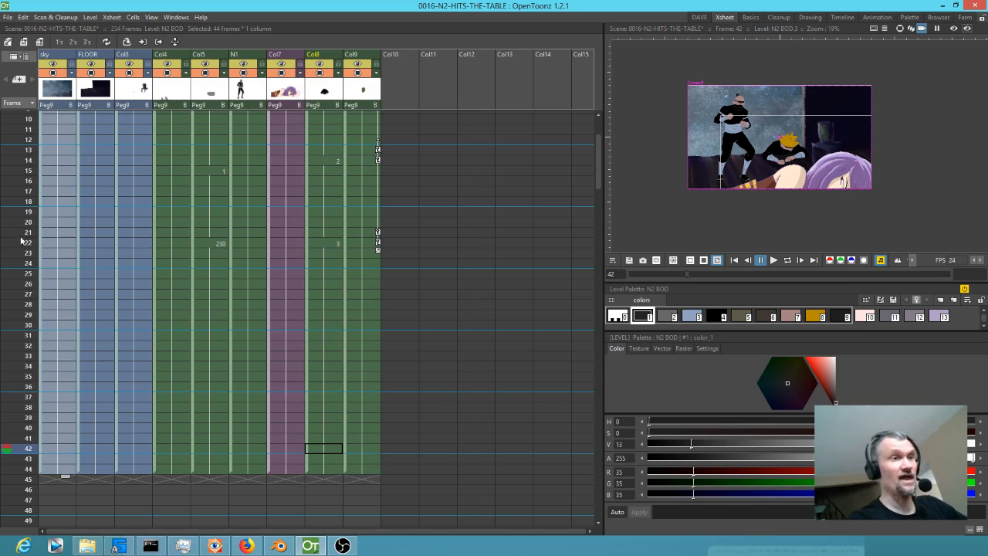
pyautogui.rightClick(19, 236)
pyautogui.click(39, 267)
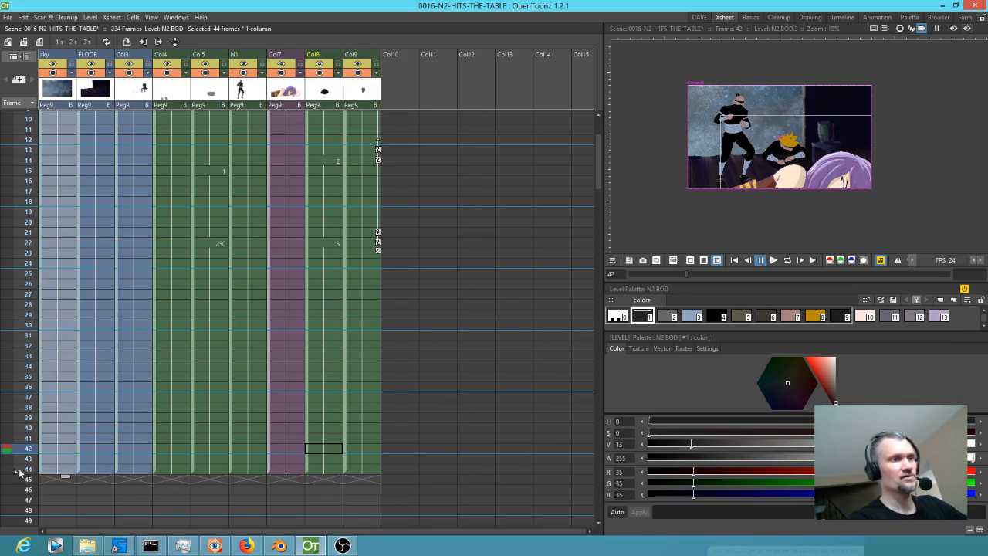
pyautogui.scroll(3, 78, 177)
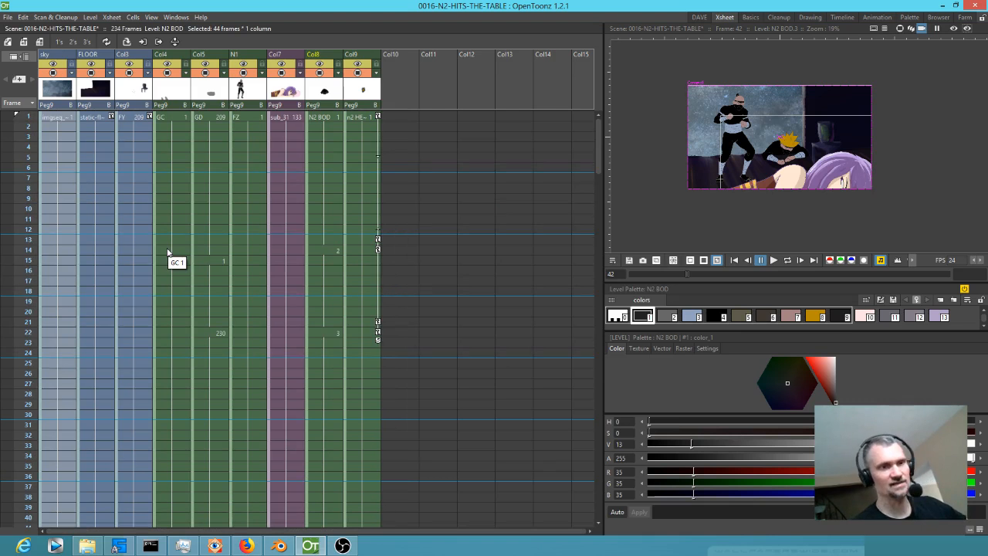
pyautogui.hotkey('ctrl', 'shift', 'r')
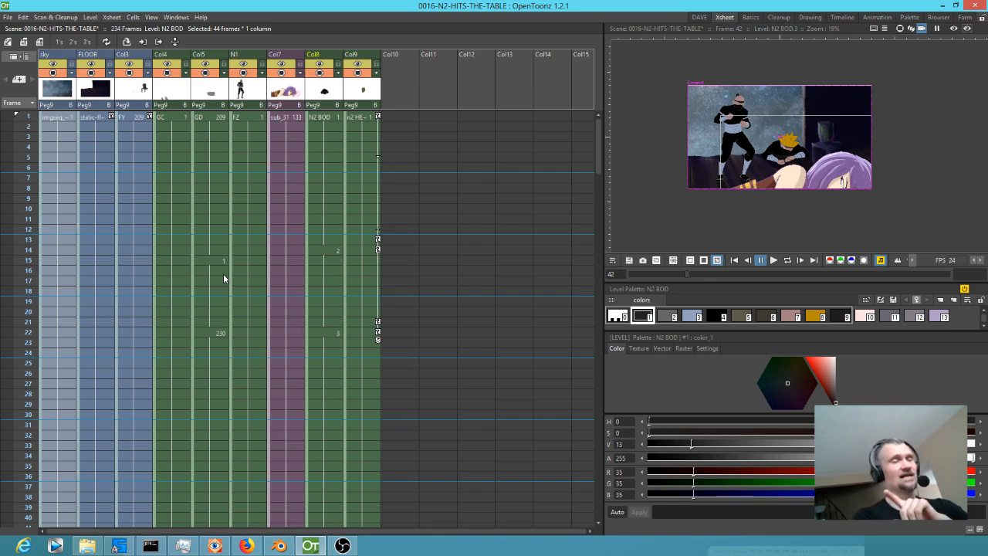
# Switch to Blender and play and scrub the opening scene edit to review the exterior castle shot around frames 125 to 144.
pyautogui.click(279, 546)
pyautogui.scroll(-4, 283, 362)
pyautogui.moveTo(157, 366); pyautogui.dragTo(593, 353)
pyautogui.moveTo(377, 347); pyautogui.dragTo(644, 335)
pyautogui.scroll(-4, 643, 335)
pyautogui.scroll(-4, 314, 371)
pyautogui.moveTo(71, 356); pyautogui.dragTo(448, 335)
pyautogui.click(319, 352)
pyautogui.hotkey('alt', 'a')
pyautogui.moveTo(319, 354); pyautogui.dragTo(411, 352)
pyautogui.scroll(3, 716, 106)
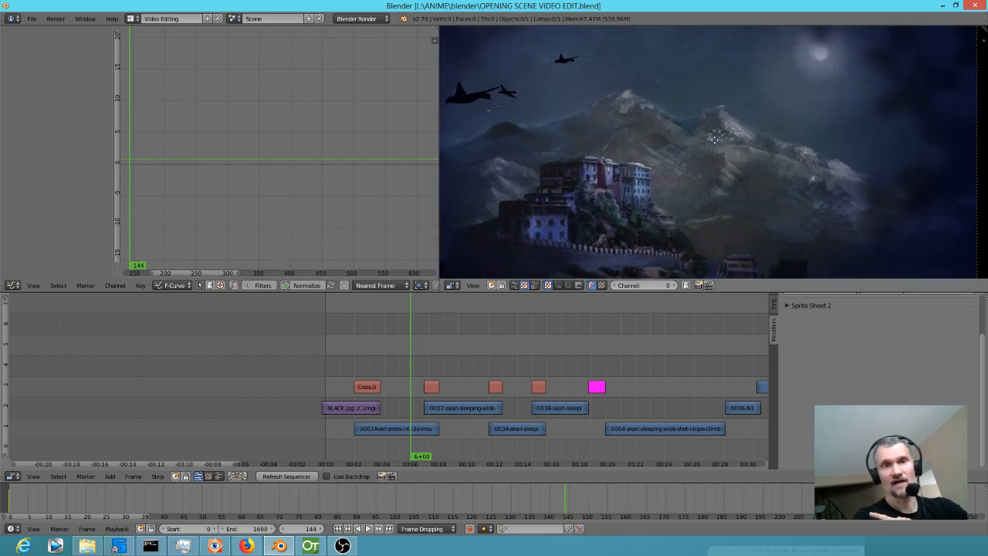
pyautogui.scroll(-2, 714, 139)
pyautogui.moveTo(401, 336)
pyautogui.mouseDown()
pyautogui.moveTo(400, 346)
pyautogui.moveTo(365, 351)
pyautogui.moveTo(486, 340)
pyautogui.moveTo(347, 338)
pyautogui.moveTo(399, 338)
pyautogui.mouseUp()
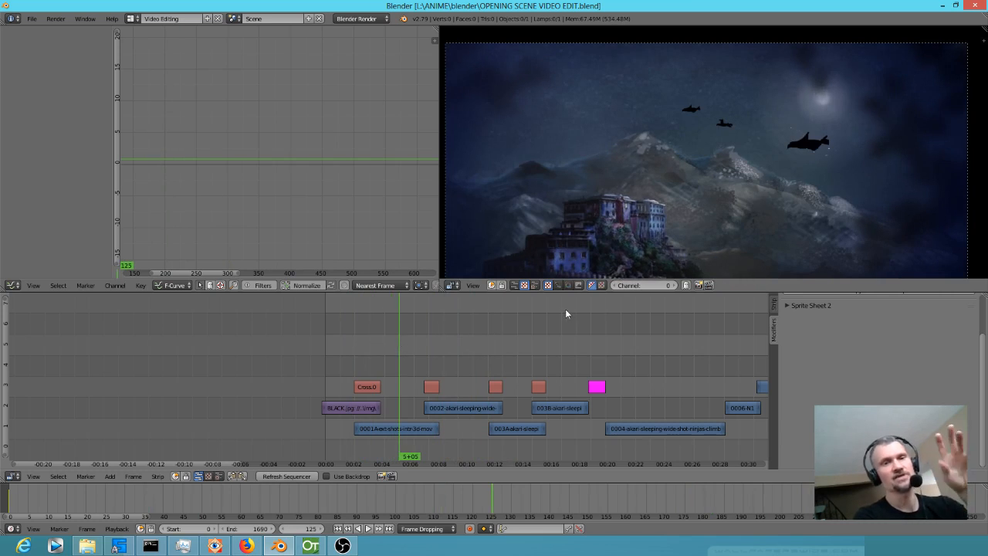
# Move the video edit to frame 431 and examine the close-up of the sleeping girl.
pyautogui.click(579, 317)
pyautogui.scroll(-2, 571, 324)
pyautogui.scroll(-1, 617, 175)
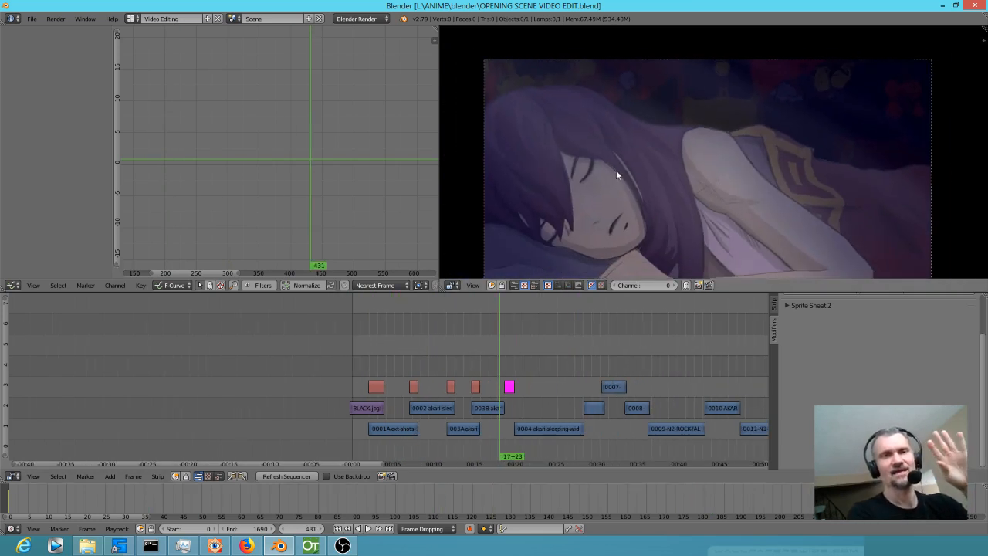
pyautogui.scroll(-1, 616, 175)
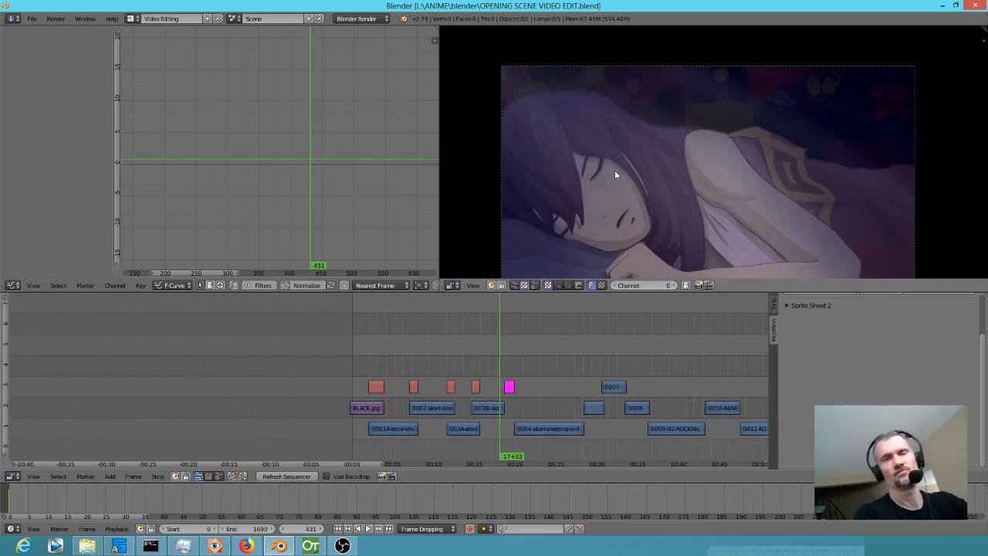
# Return to OpenToonz, examine the shot and its timeline in the DAVE layout, and go back to the Xsheet layout.
pyautogui.click(310, 546)
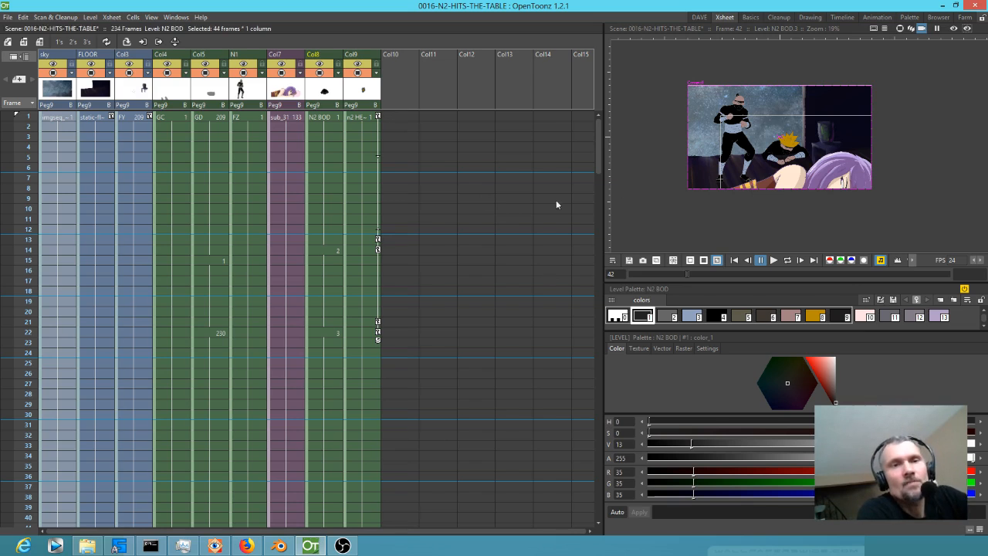
pyautogui.click(699, 17)
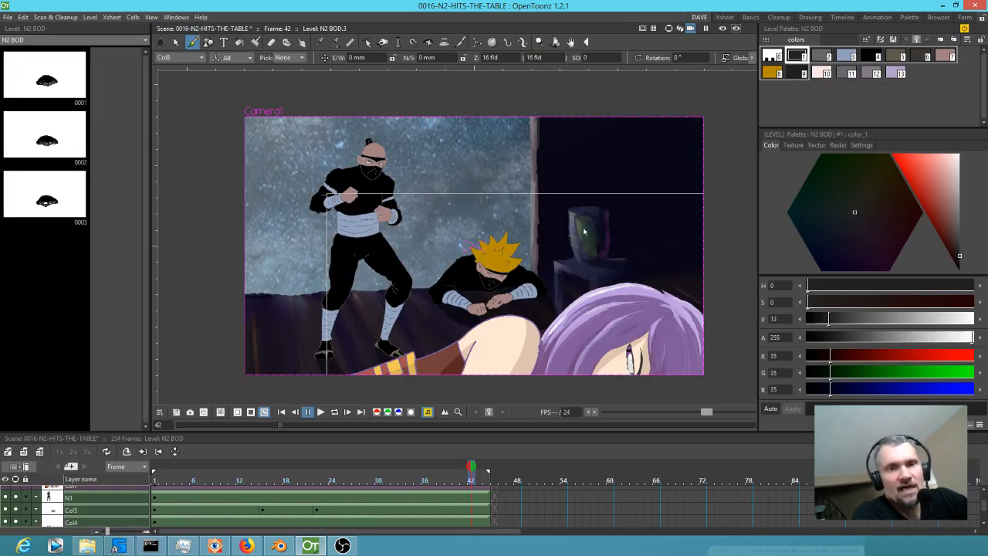
pyautogui.scroll(3, 128, 502)
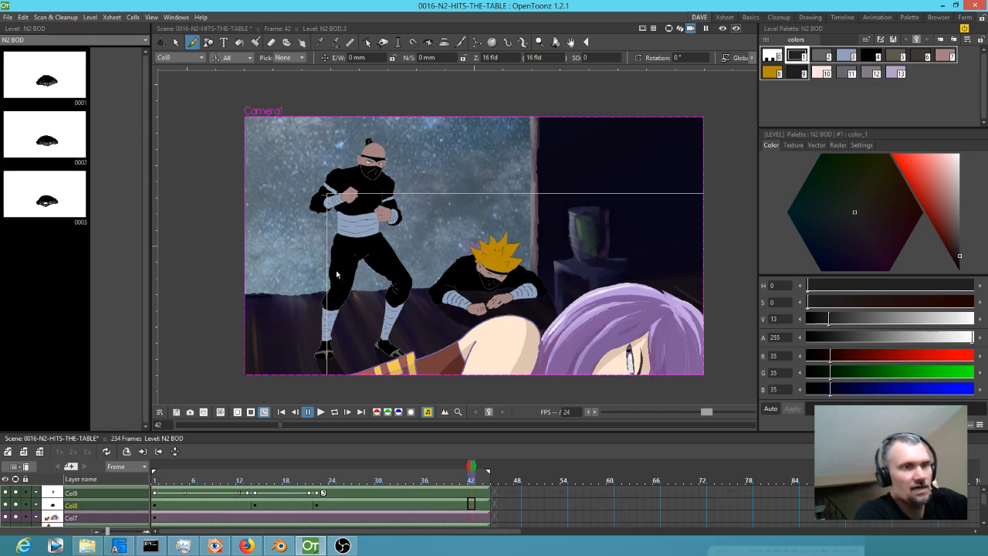
pyautogui.click(724, 17)
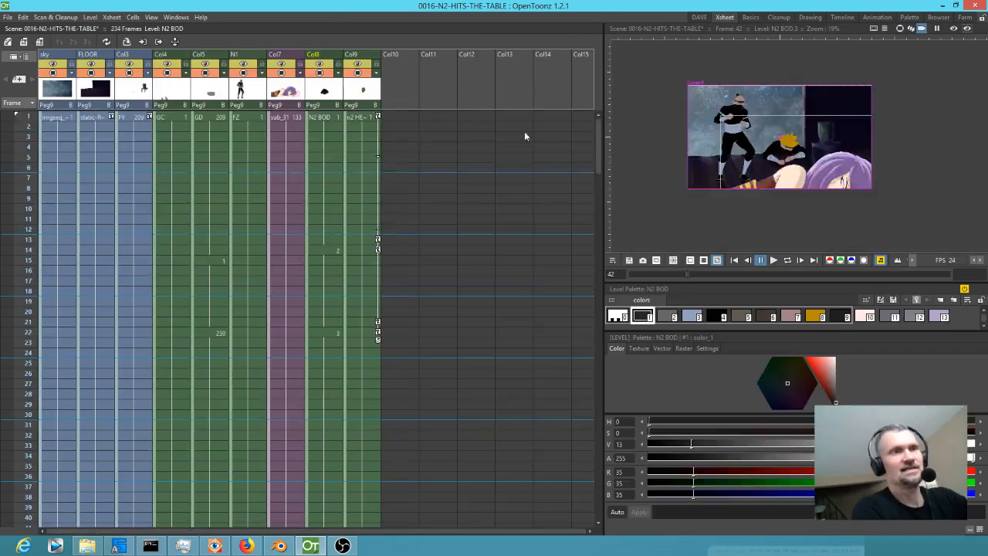
# Toggle Col3's camera visibility to identify its artwork and rename the column TABLE/VASE.
pyautogui.click(131, 75)
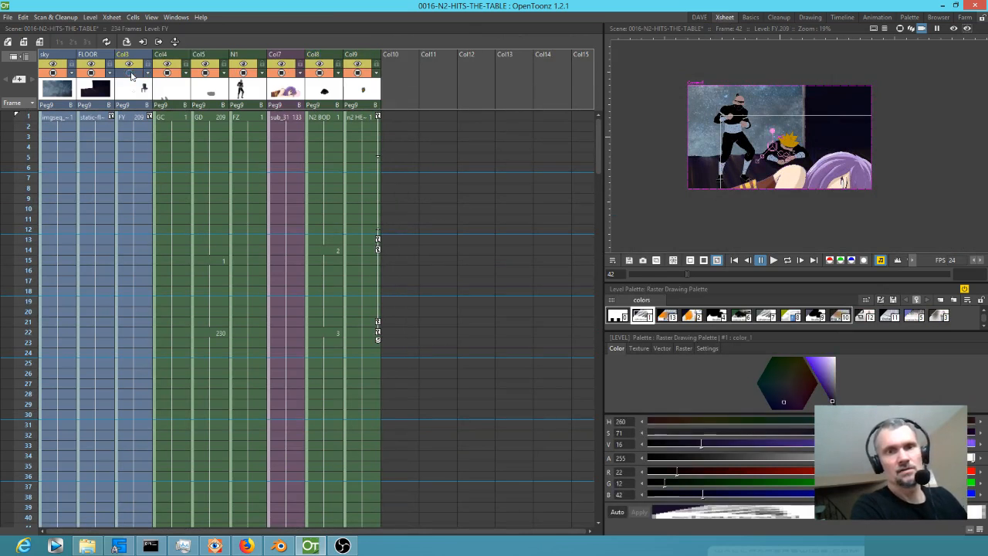
pyautogui.click(128, 55)
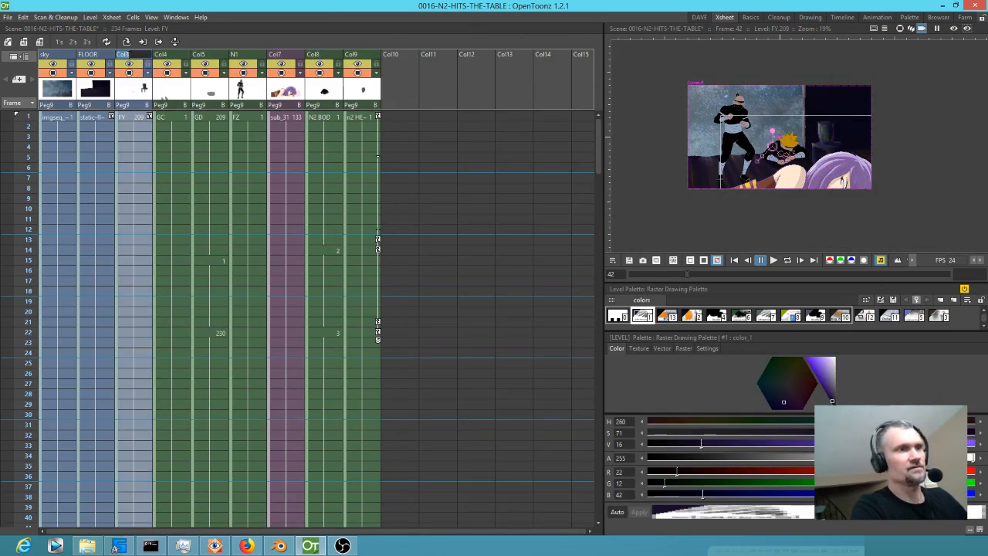
pyautogui.write('TABLE')
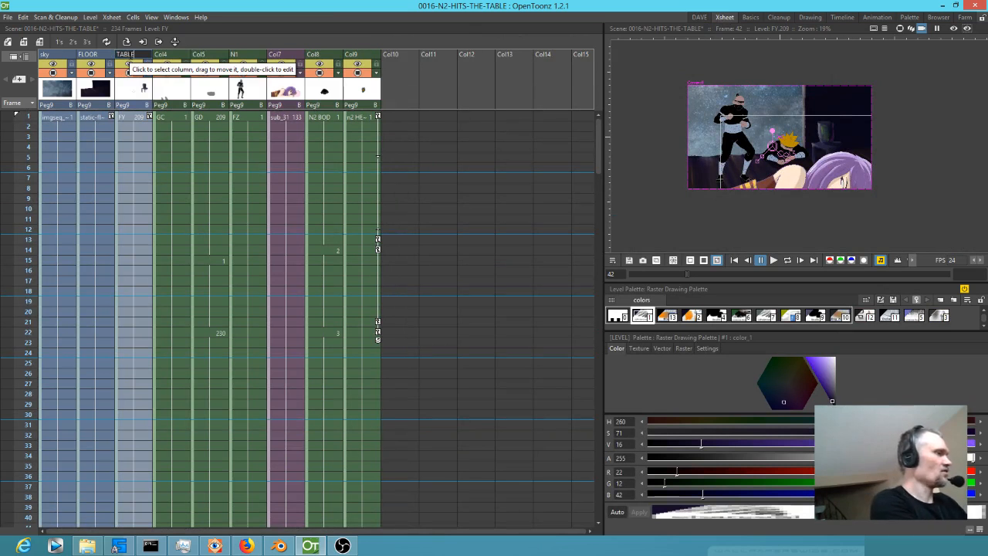
pyautogui.write('/VASE')
pyautogui.press('Return')
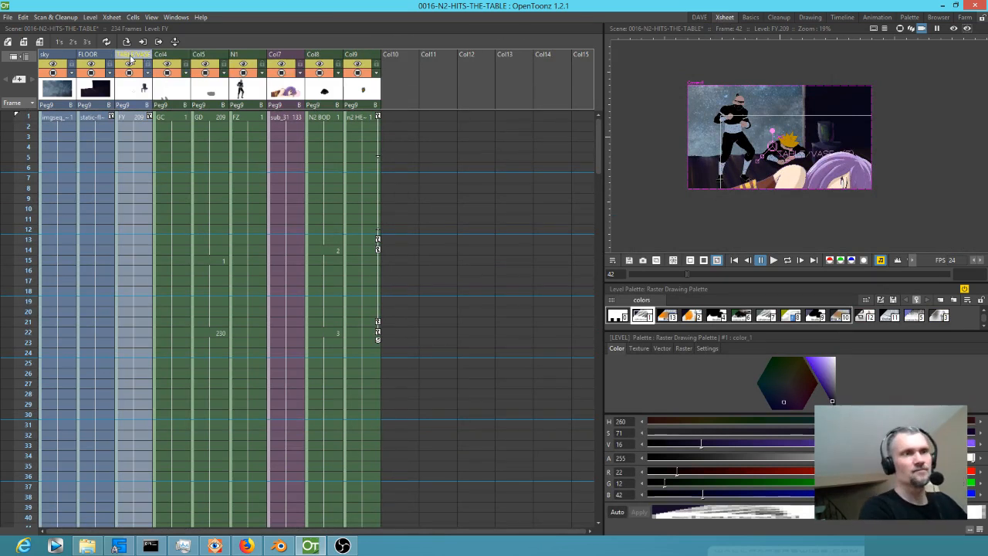
# Toggle Col4's camera visibility and view the crouching ninja up close to identify what the column contains.
pyautogui.click(168, 74)
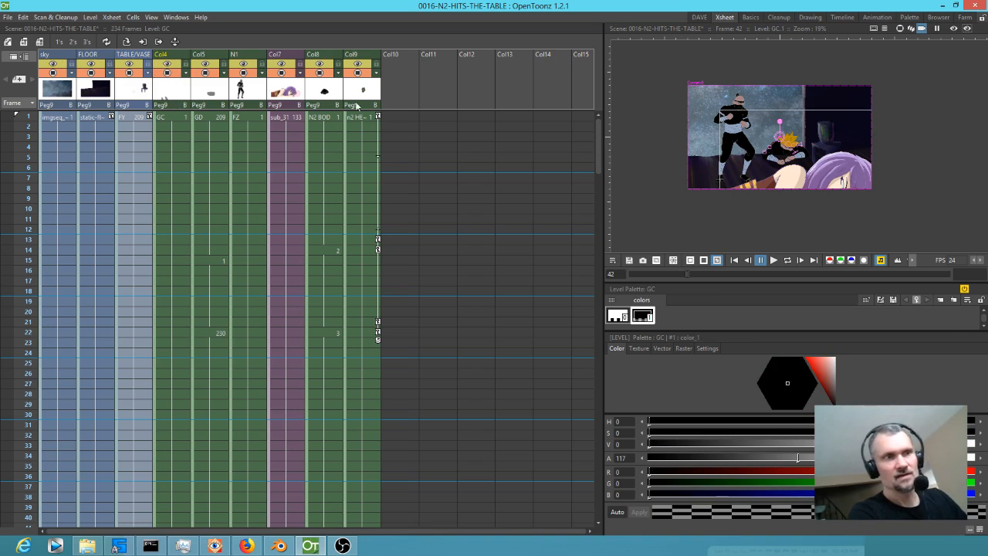
pyautogui.scroll(3, 840, 156)
pyautogui.moveTo(826, 148); pyautogui.dragTo(886, 139)
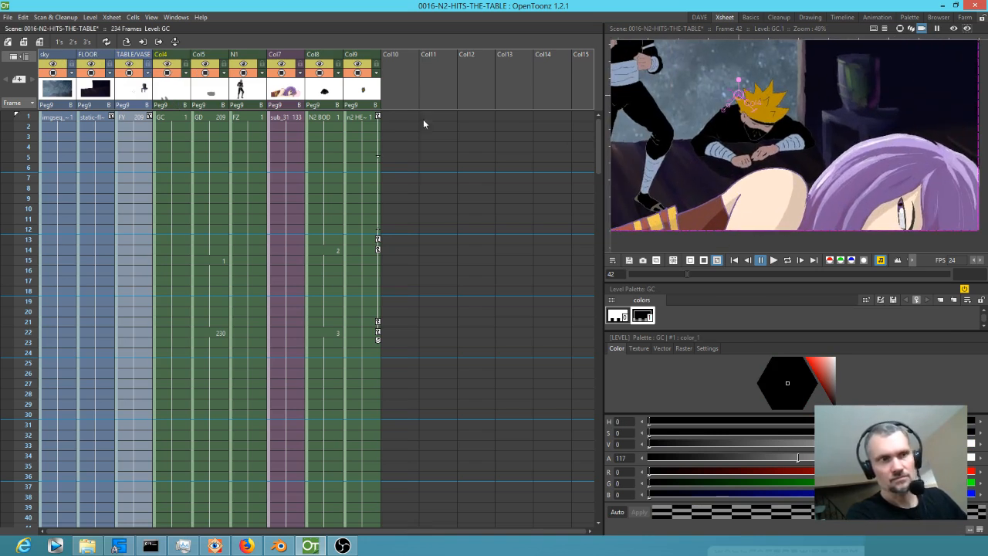
pyautogui.click(169, 73)
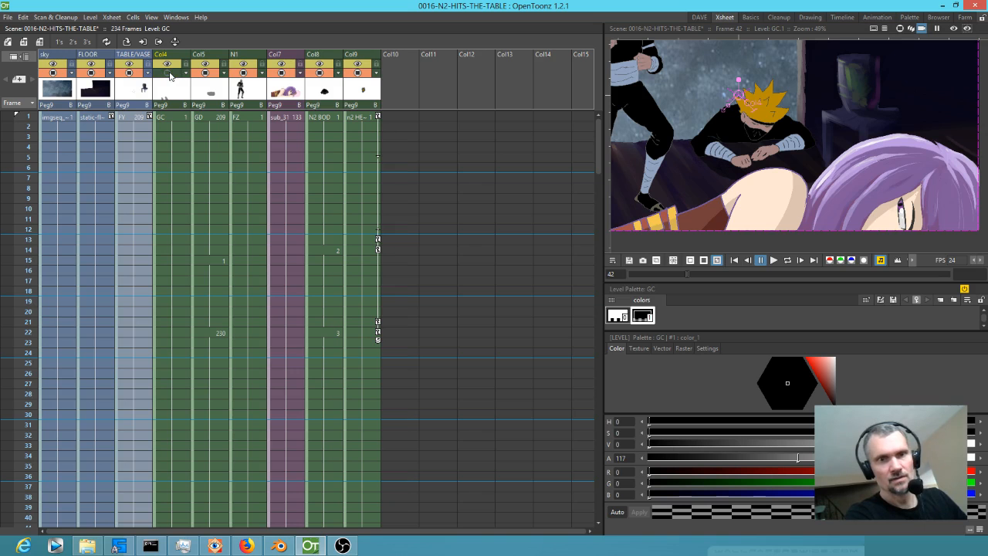
pyautogui.click(169, 73)
# Toggle Col5's camera visibility to identify its artwork and rename the column N2 SHADOW.
pyautogui.click(205, 73)
pyautogui.click(205, 73)
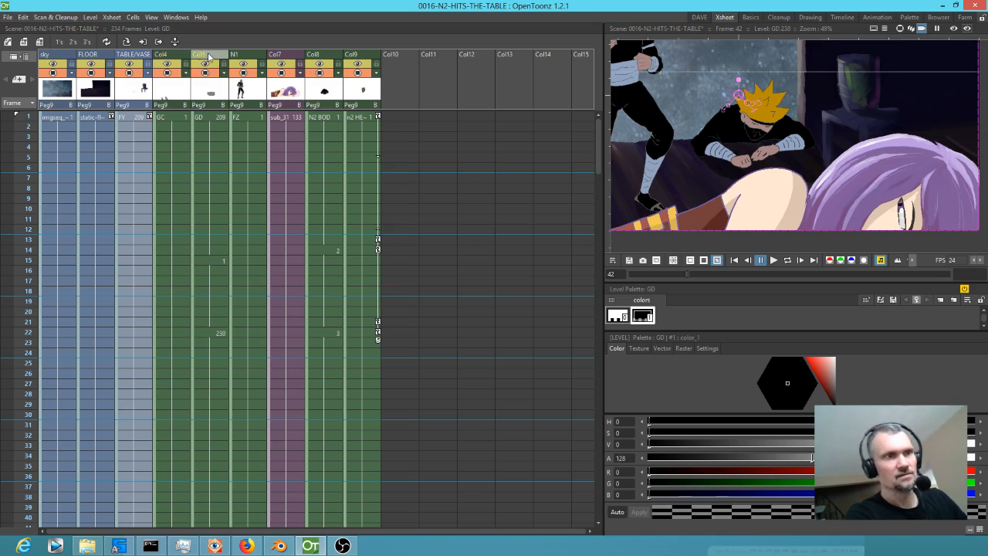
pyautogui.doubleClick(207, 54)
pyautogui.write('N2 SHADOW')
pyautogui.press('Return')
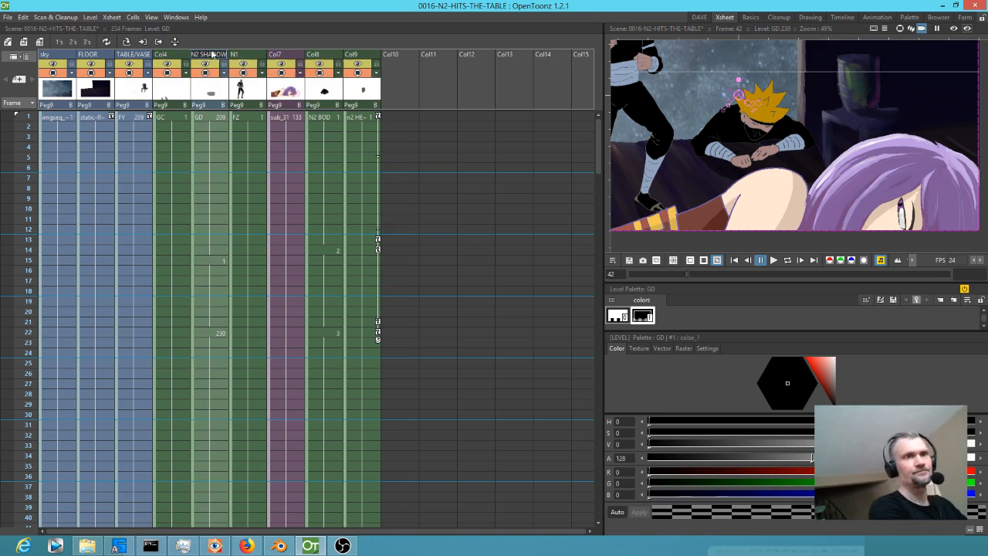
# Rename the purple-haired girl's sub-xsheet column, Col7, as AKARI.
pyautogui.click(283, 54)
pyautogui.write('AKA')
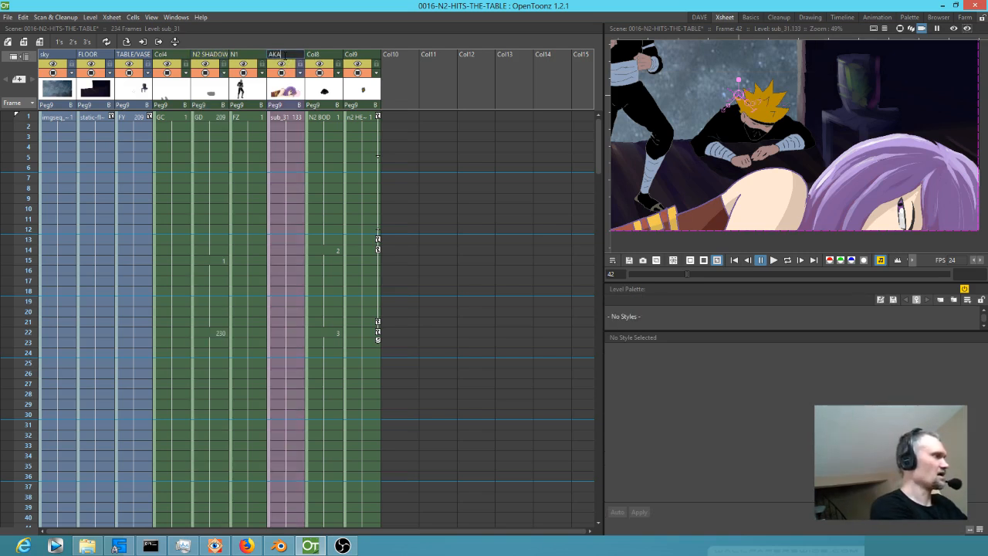
pyautogui.write('RI')
pyautogui.press('Return')
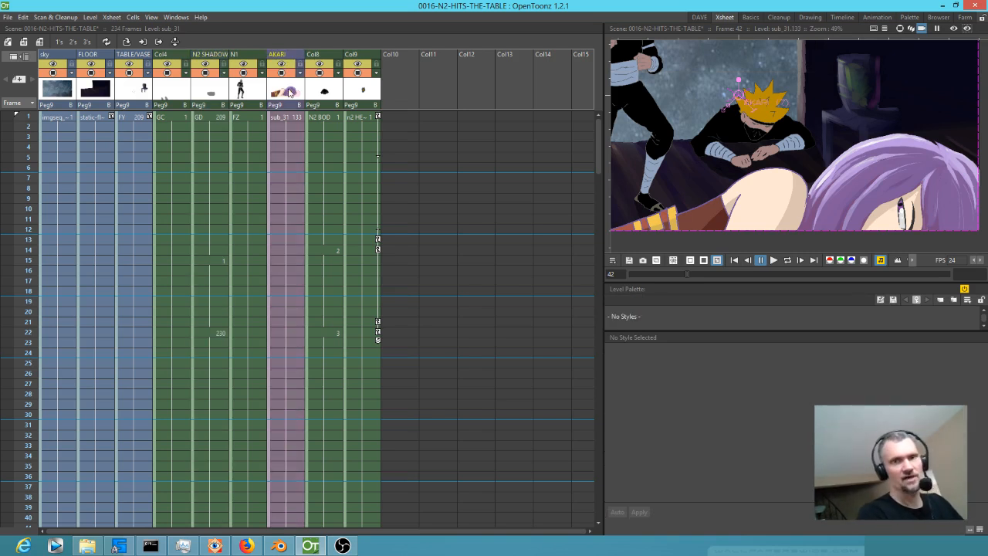
# Open the AKARI sub-xsheet and scrub its frames to examine the girl's head and eye animation, ending at frame 1.
pyautogui.doubleClick(289, 91)
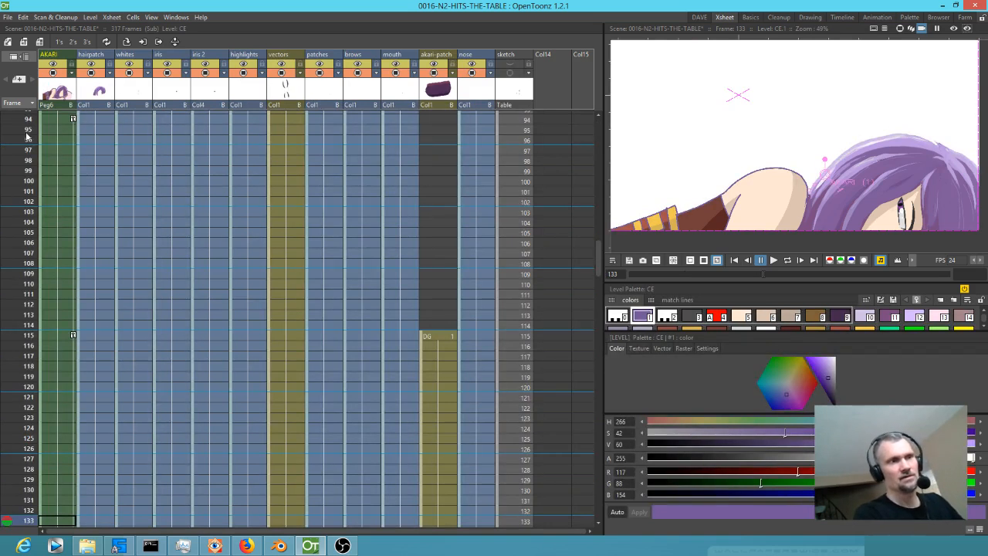
pyautogui.scroll(15, 27, 136)
pyautogui.moveTo(27, 139)
pyautogui.mouseDown()
pyautogui.moveTo(27, 343)
pyautogui.moveTo(1, 174)
pyautogui.moveTo(2, 547)
pyautogui.moveTo(31, 342)
pyautogui.moveTo(65, 218)
pyautogui.mouseUp()
pyautogui.scroll(-2, 781, 157)
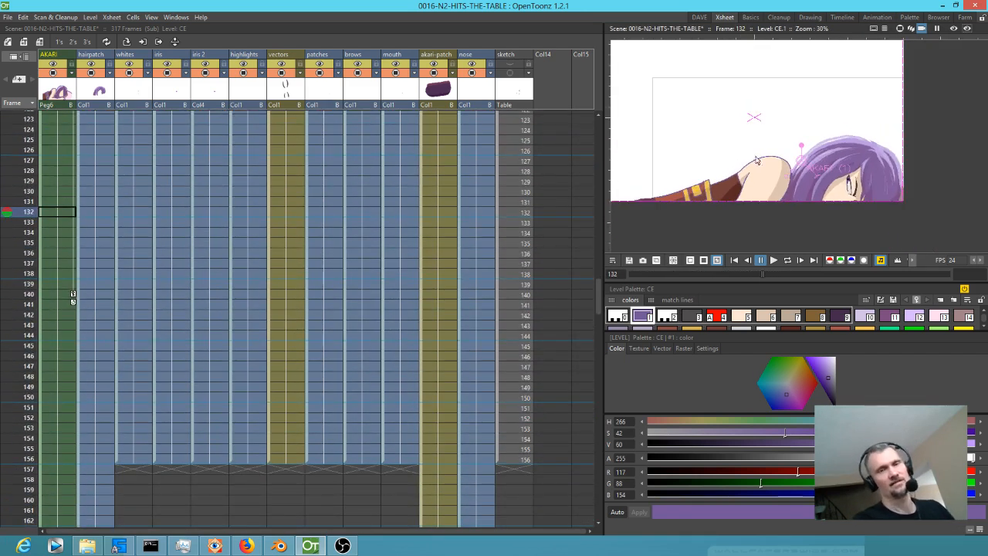
pyautogui.scroll(5, 85, 255)
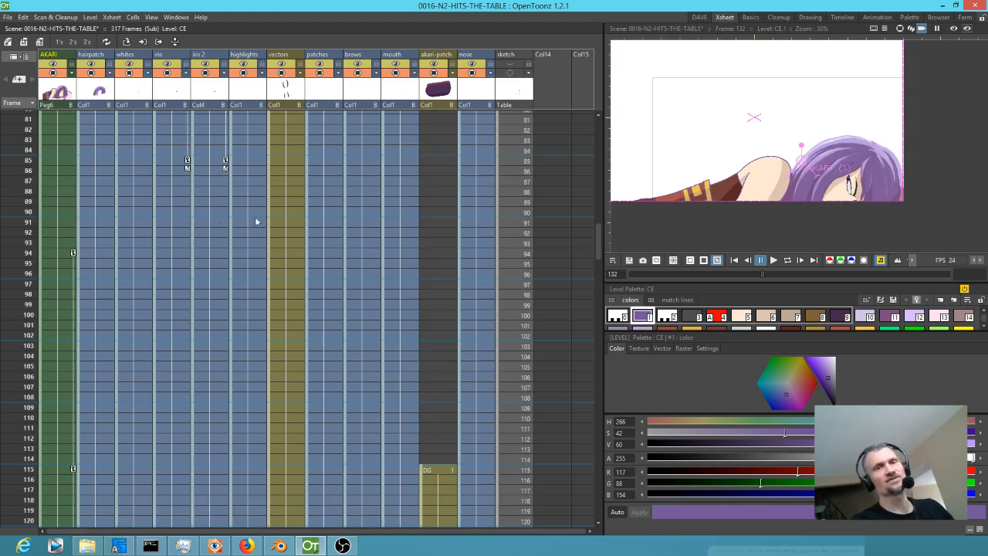
pyautogui.click(28, 141)
pyautogui.moveTo(28, 149)
pyautogui.mouseDown()
pyautogui.moveTo(10, 185)
pyautogui.moveTo(14, 394)
pyautogui.mouseUp()
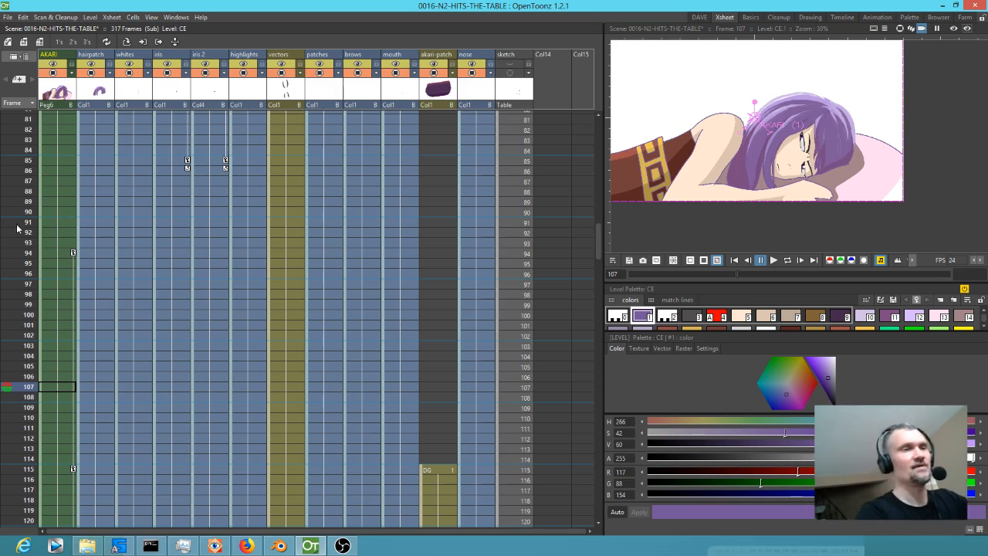
pyautogui.moveTo(21, 345); pyautogui.dragTo(39, 88)
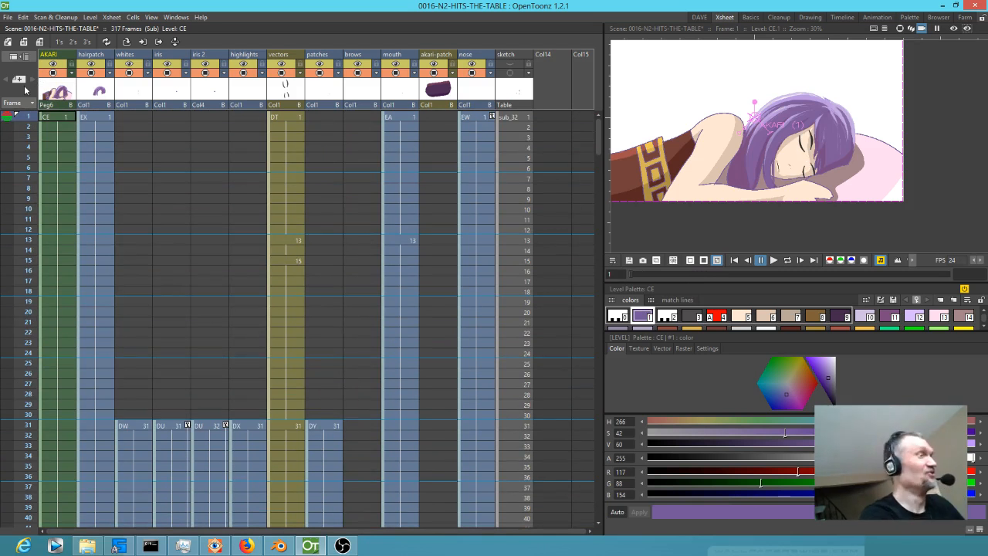
# Close the sub-xsheet and select the AKARI column's cell at frame 1 in the main xsheet.
pyautogui.hotkey('ctrl', 'shift', 'e')
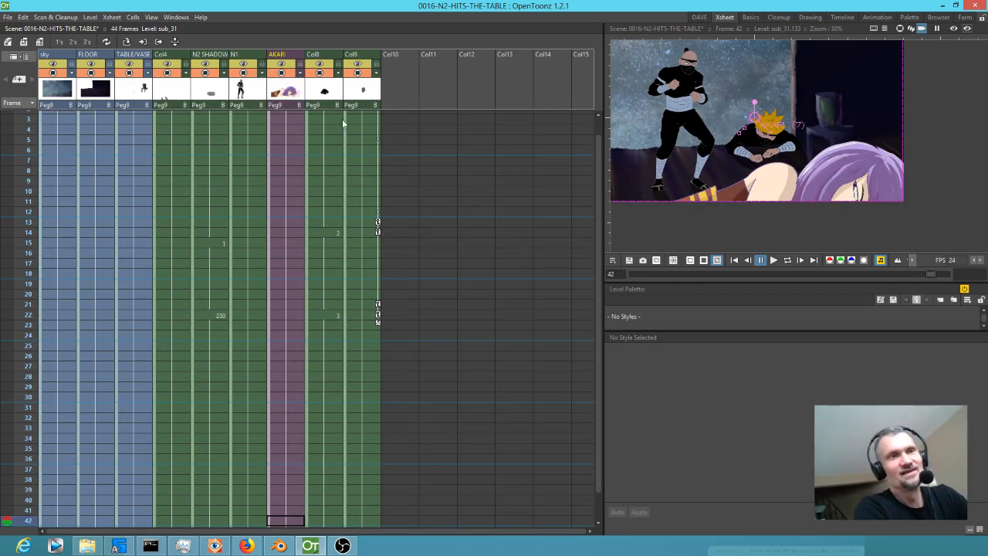
pyautogui.scroll(1, 287, 125)
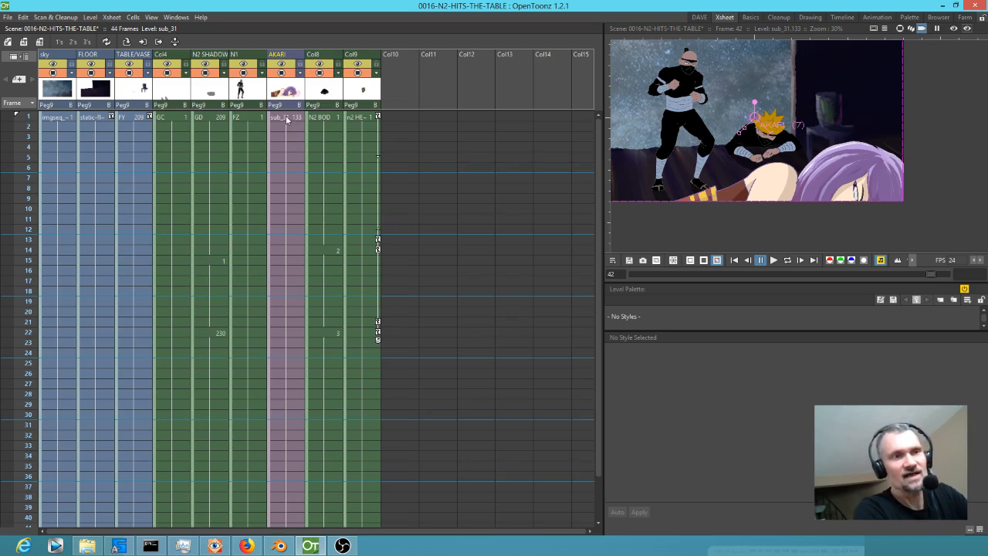
pyautogui.click(294, 118)
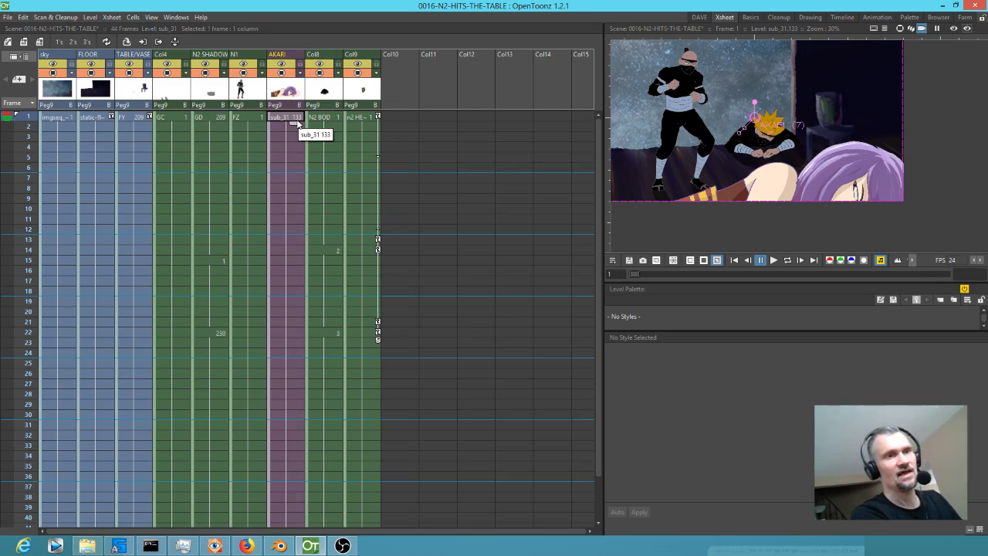
# Open the AKARI sub-xsheet to examine its cells around frame 133, close it, and reselect AKARI's frame 1 cell in the main xsheet.
pyautogui.hotkey('alt', 'Down')
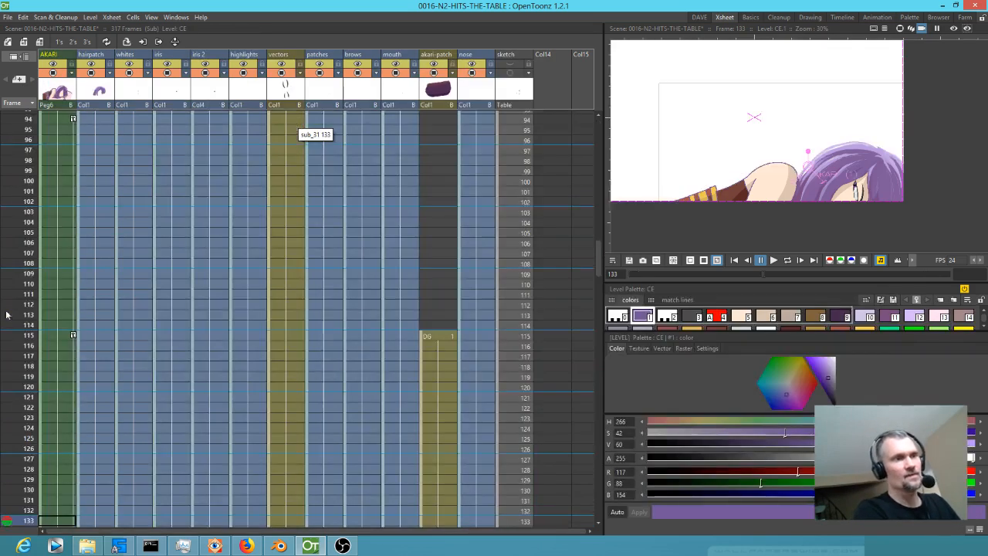
pyautogui.scroll(-2, 41, 414)
pyautogui.moveTo(29, 302); pyautogui.dragTo(31, 398)
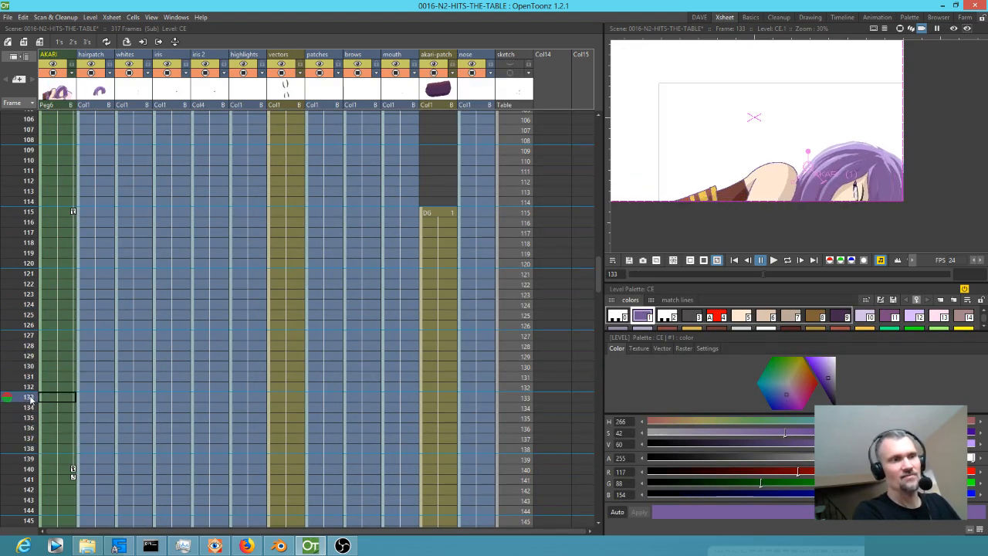
pyautogui.moveTo(31, 399)
pyautogui.mouseDown()
pyautogui.moveTo(26, 436)
pyautogui.moveTo(23, 397)
pyautogui.mouseUp()
pyautogui.hotkey('ctrl', 'shift', 'c')
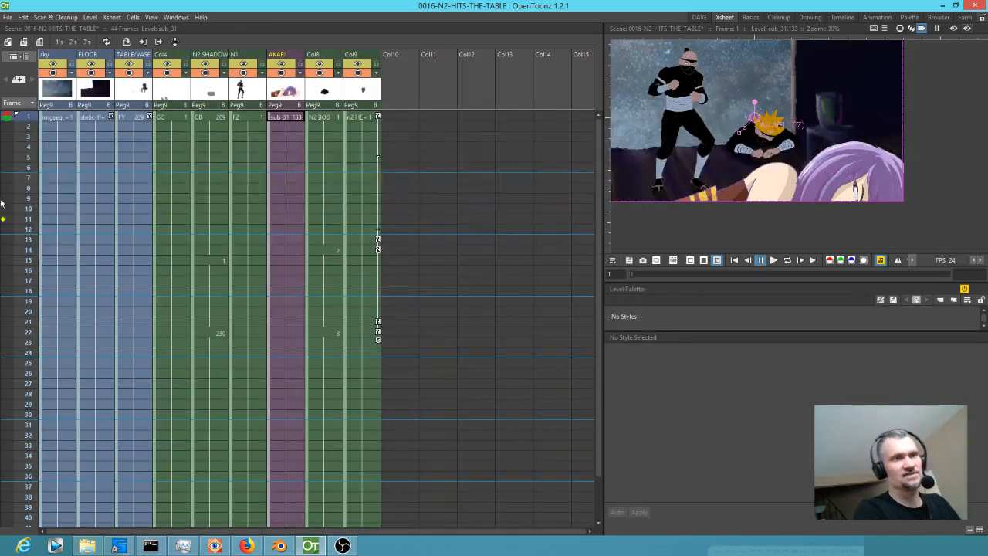
pyautogui.moveTo(29, 121)
pyautogui.mouseDown()
pyautogui.moveTo(29, 238)
pyautogui.moveTo(29, 117)
pyautogui.mouseUp()
pyautogui.click(285, 119)
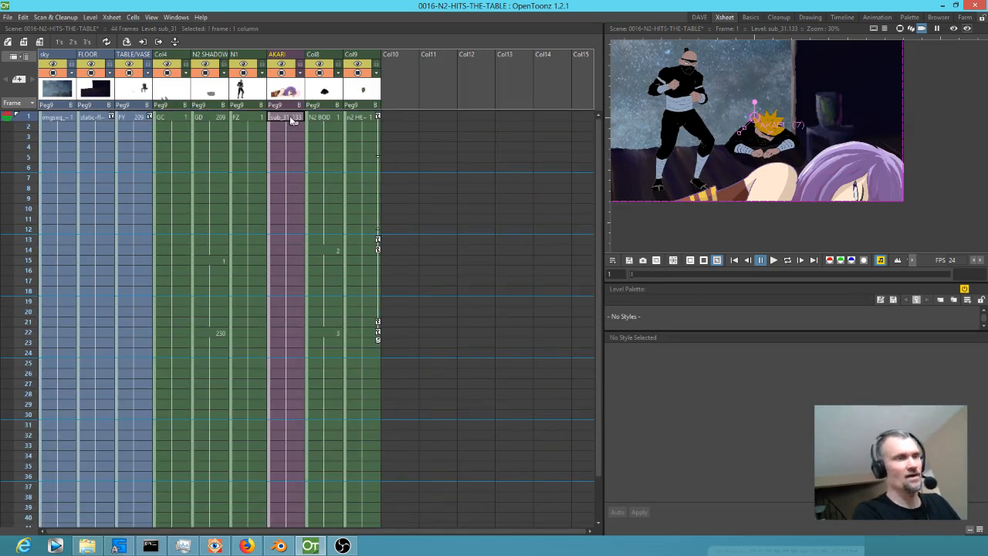
# Open the AKARI sub-xsheet and delete the cells of frames 1 to 132 across all columns from AKARI to sketch.
pyautogui.hotkey('ctrl', 'shift', 'o')
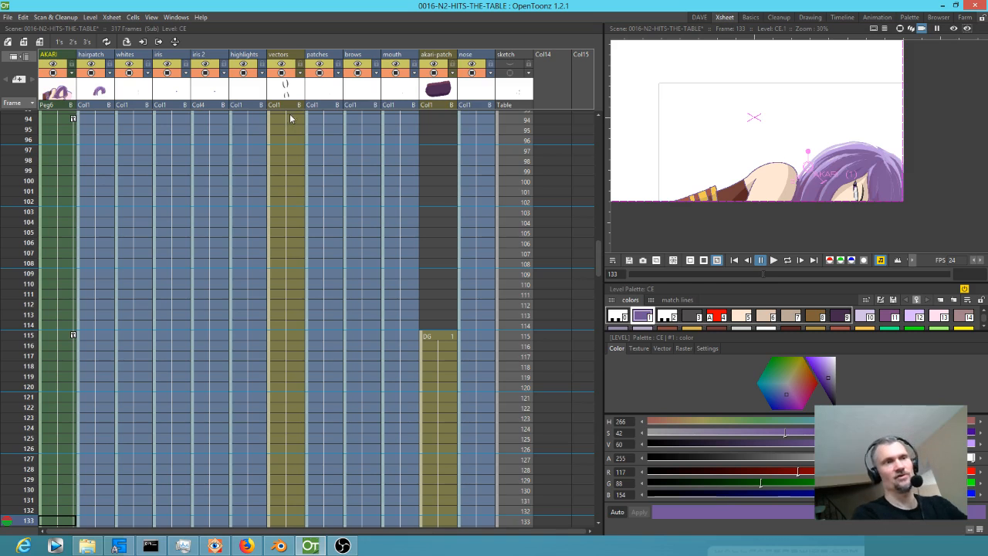
pyautogui.scroll(15, 64, 154)
pyautogui.click(58, 118)
pyautogui.scroll(-7, 288, 293)
pyautogui.scroll(-8, 383, 303)
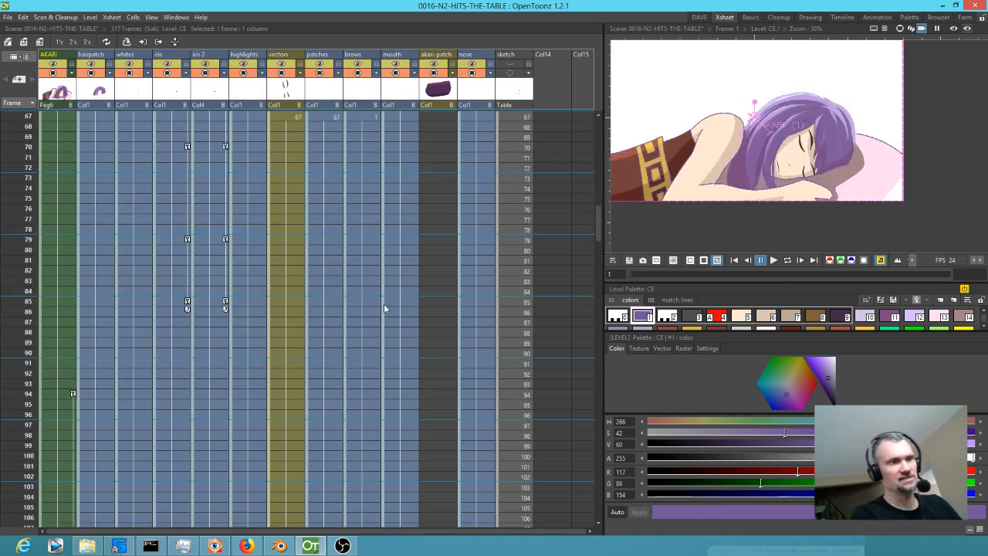
pyautogui.scroll(-2, 401, 309)
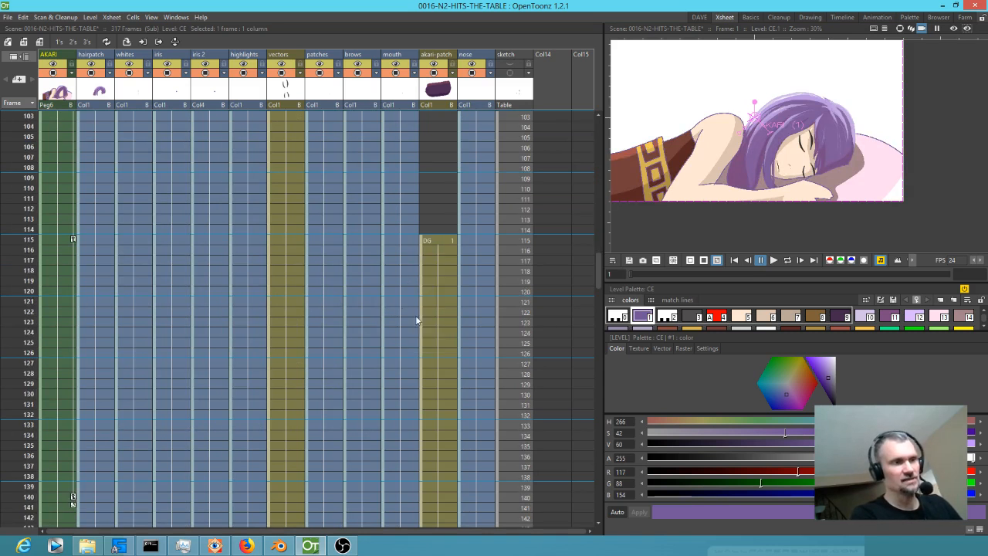
pyautogui.keyDown('shift'); pyautogui.click(522, 415); pyautogui.keyUp('shift')
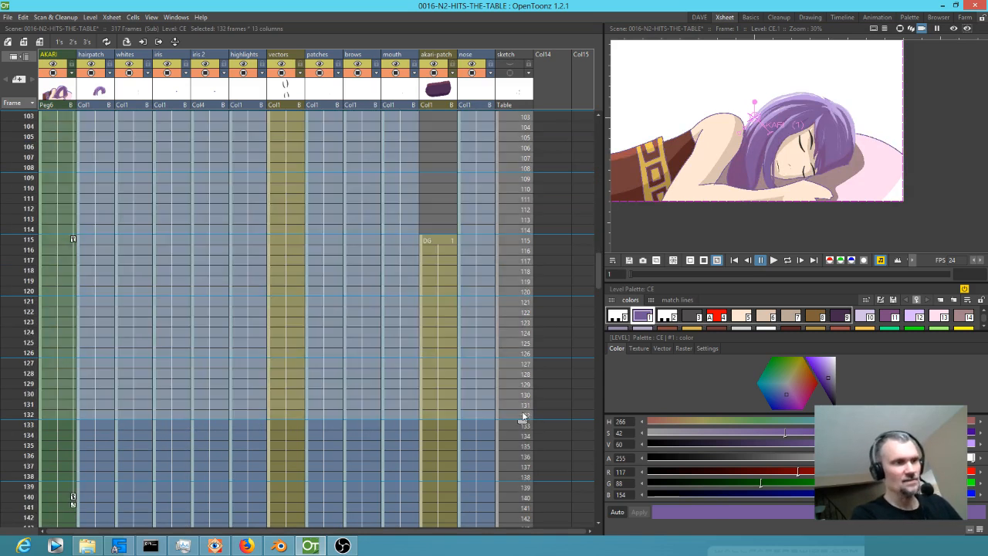
pyautogui.press('Delete')
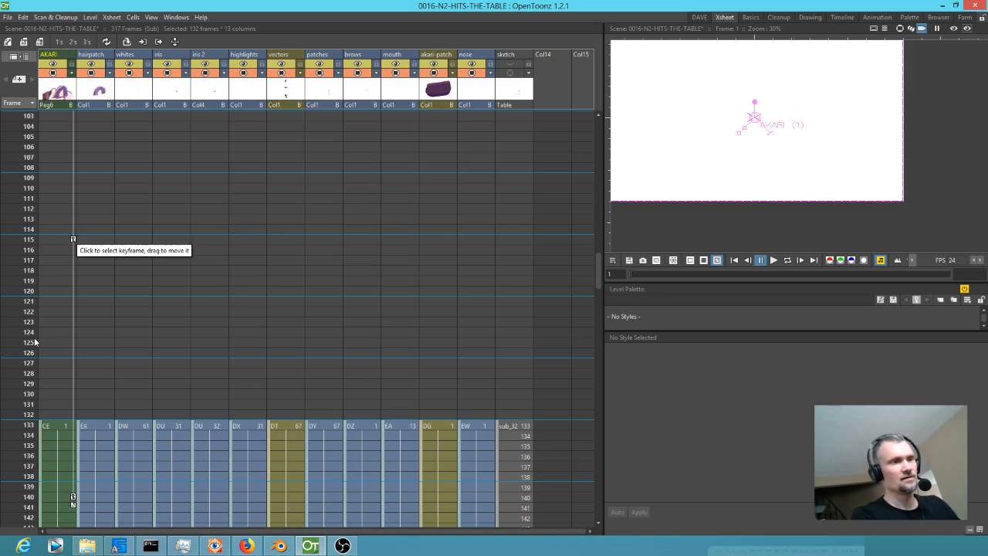
# Compare frames 132 and 133 of the sub-xsheet and examine the AKARI column's keyframes around the start of the kept cells.
pyautogui.click(22, 425)
pyautogui.moveTo(19, 441); pyautogui.dragTo(10, 425)
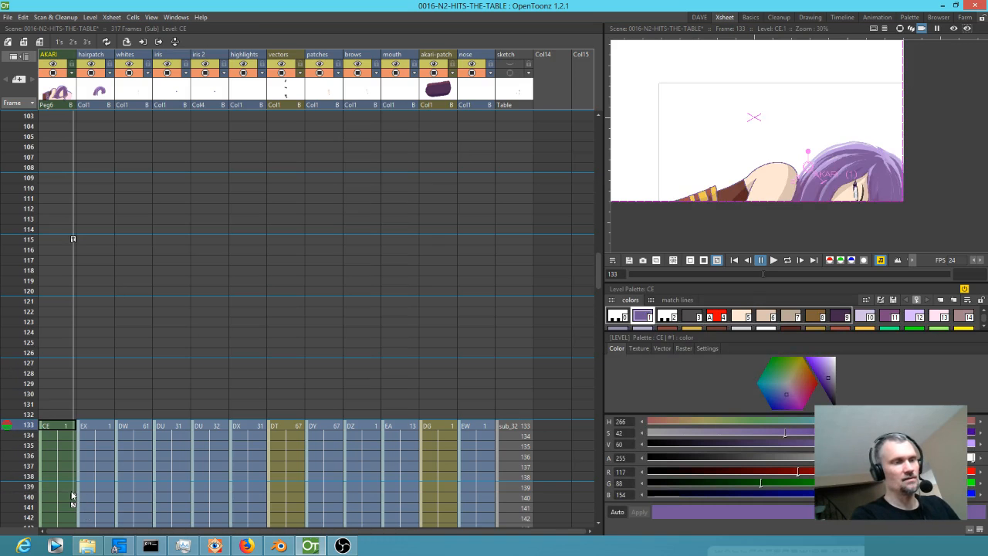
pyautogui.click(56, 430)
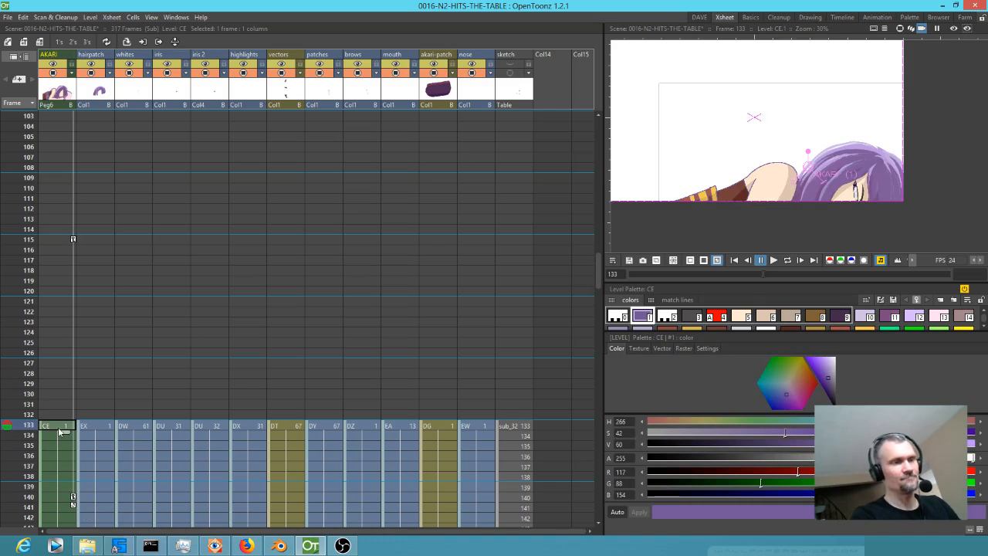
pyautogui.click(72, 241)
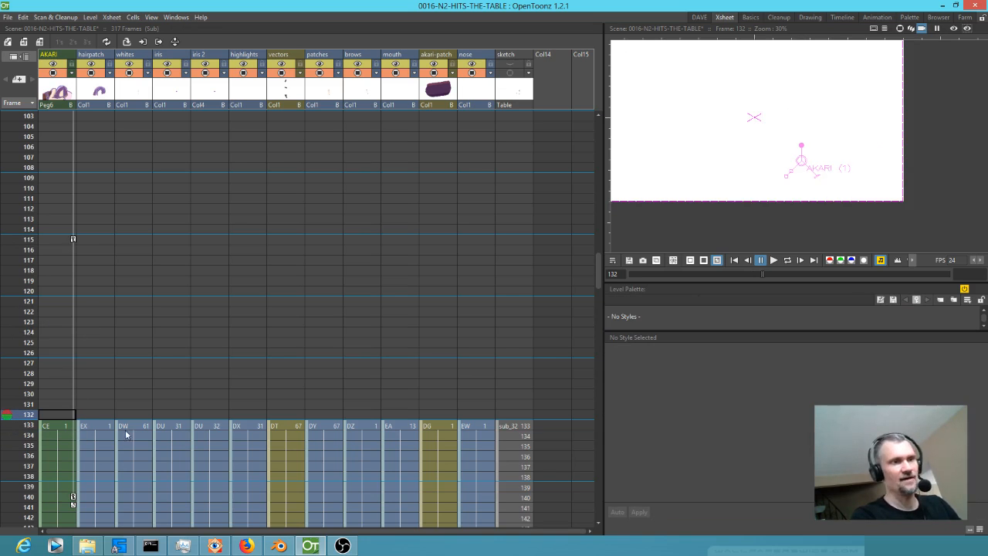
pyautogui.scroll(-3, 155, 418)
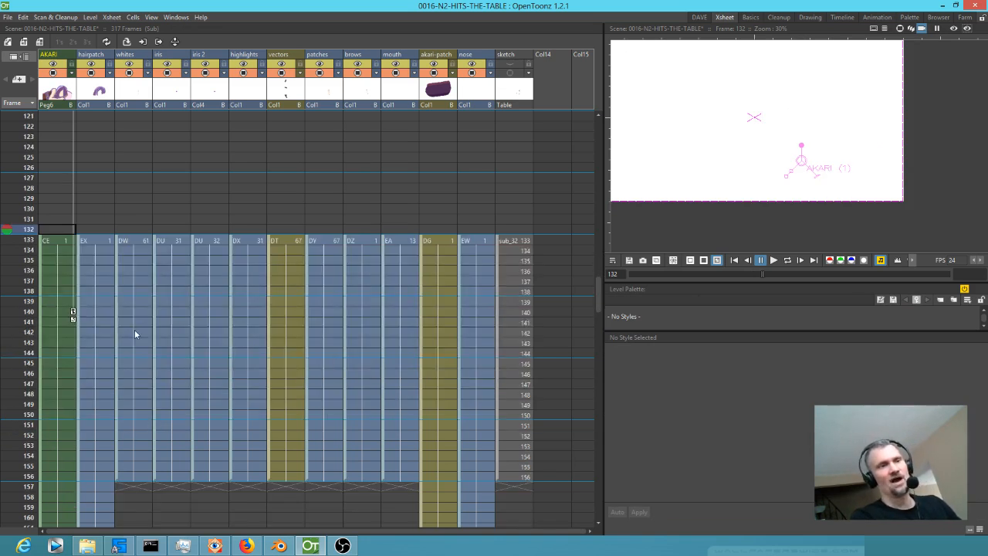
pyautogui.click(31, 249)
pyautogui.click(29, 241)
pyautogui.moveTo(30, 241)
pyautogui.mouseDown()
pyautogui.moveTo(19, 482)
pyautogui.moveTo(25, 270)
pyautogui.moveTo(35, 245)
pyautogui.mouseUp()
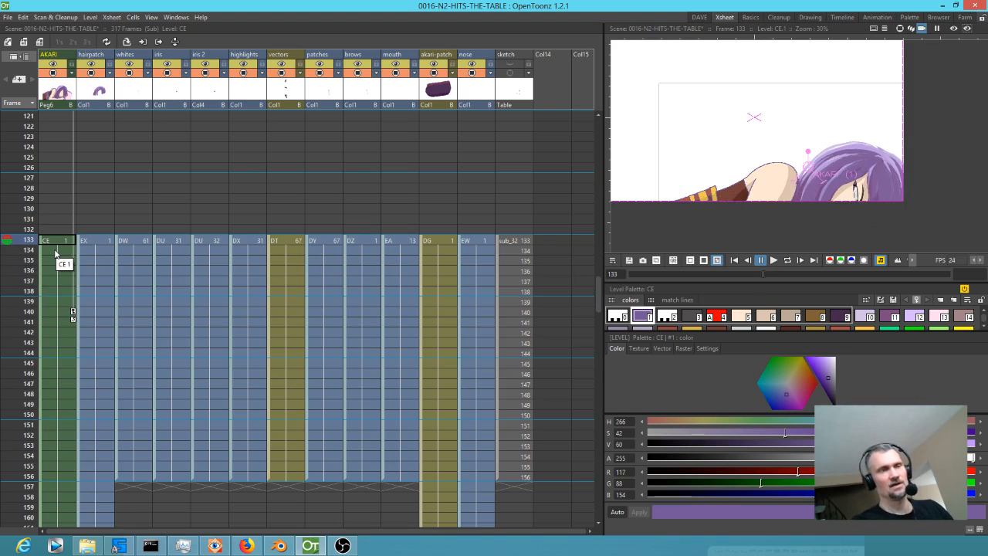
# Close the sub-xsheet, scrub the main xsheet to frame 5 to check the AKARI column, and return to its frame 1 cell.
pyautogui.hotkey('ctrl', 'w')
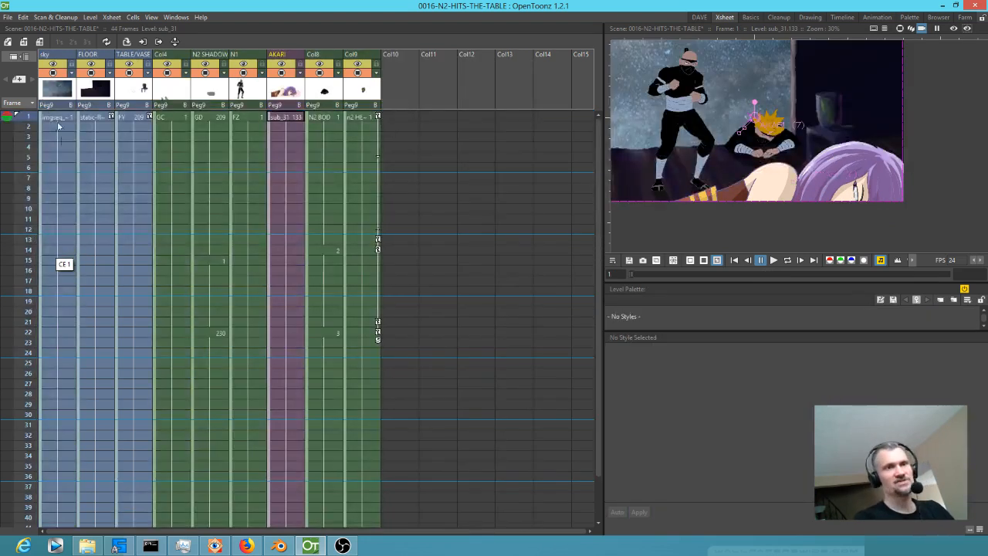
pyautogui.moveTo(23, 118)
pyautogui.mouseDown()
pyautogui.moveTo(1, 414)
pyautogui.moveTo(22, 157)
pyautogui.mouseUp()
pyautogui.click(289, 93)
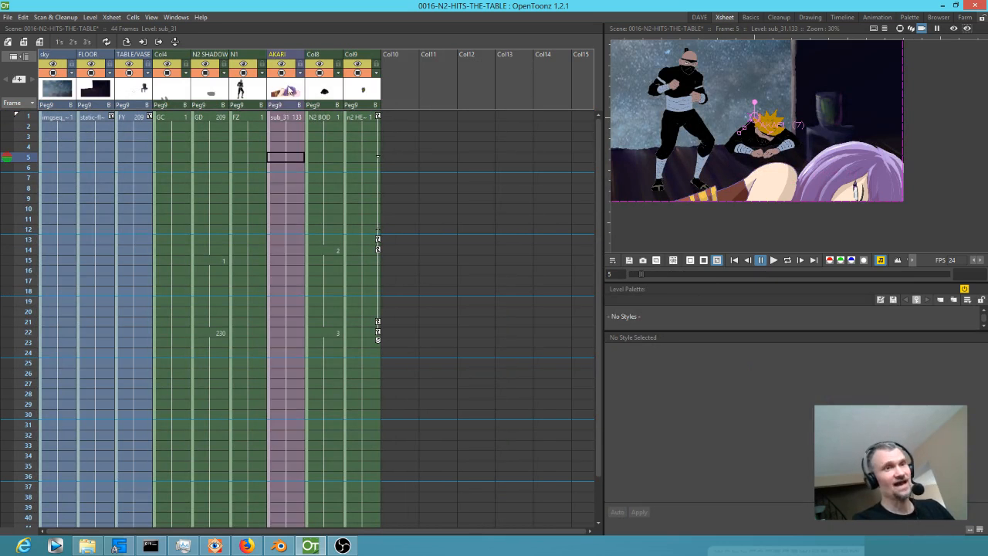
pyautogui.rightClick(287, 86)
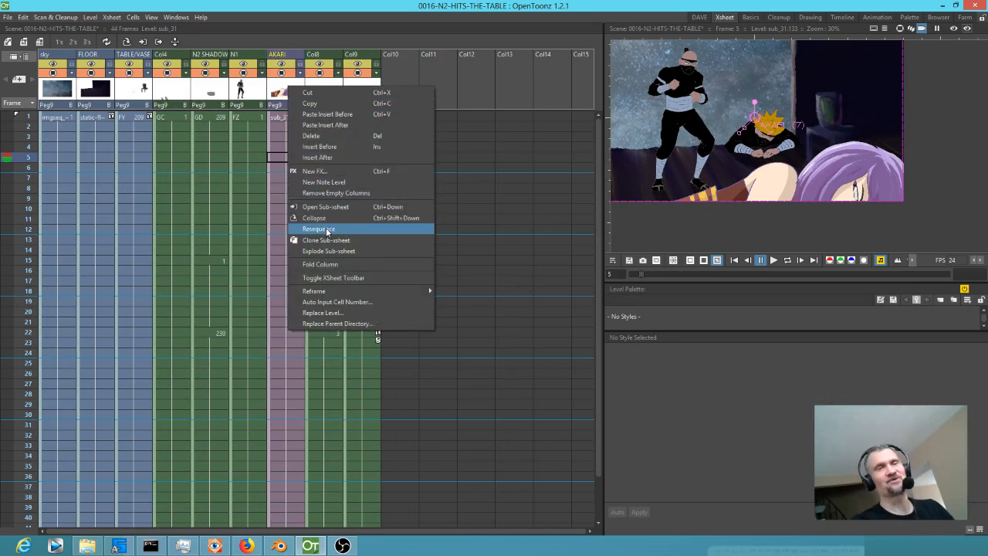
pyautogui.click(276, 54)
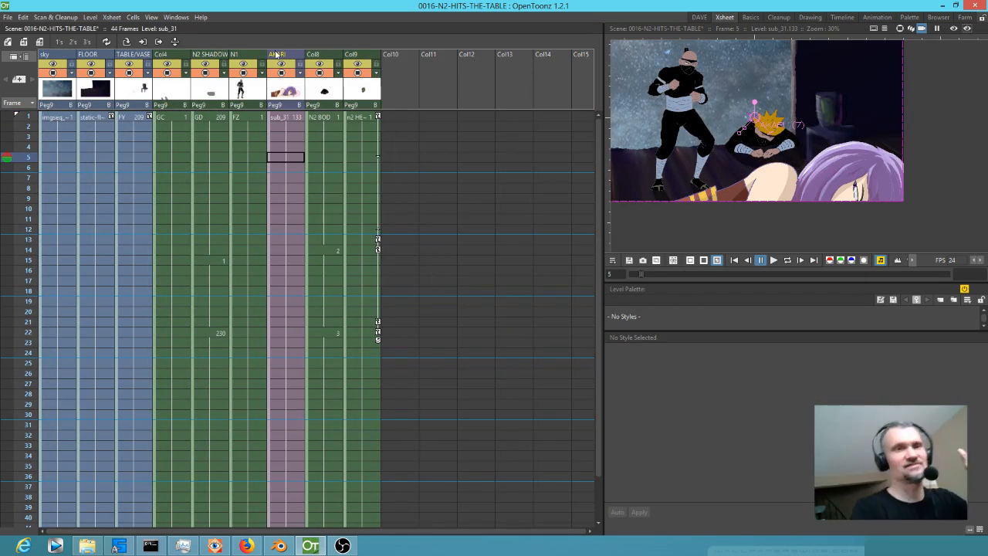
pyautogui.click(292, 118)
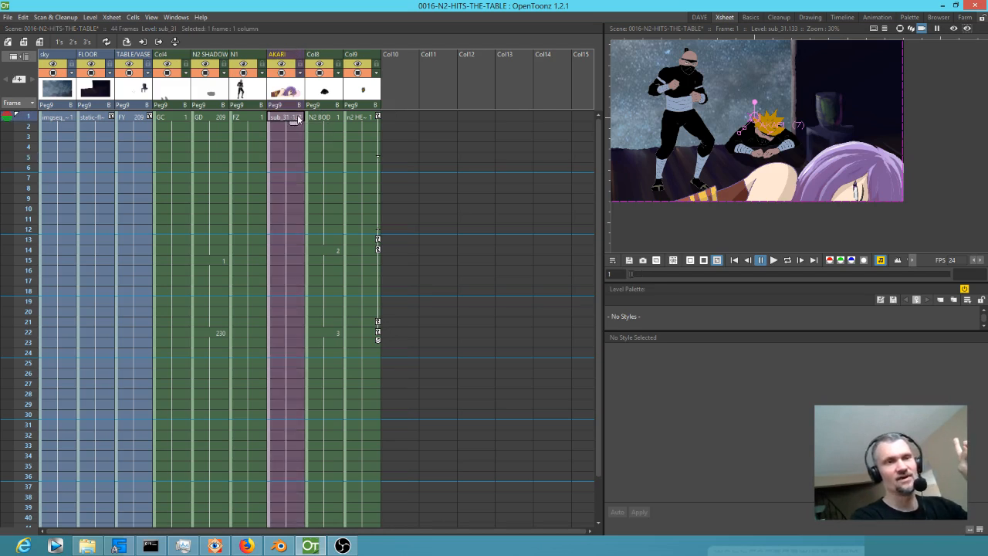
# Save the scene together with all its levels.
pyautogui.moveTo(17, 118)
pyautogui.mouseDown()
pyautogui.moveTo(10, 353)
pyautogui.moveTo(12, 136)
pyautogui.moveTo(35, 137)
pyautogui.moveTo(23, 185)
pyautogui.moveTo(23, 522)
pyautogui.moveTo(40, 146)
pyautogui.moveTo(67, 64)
pyautogui.moveTo(61, 30)
pyautogui.mouseUp()
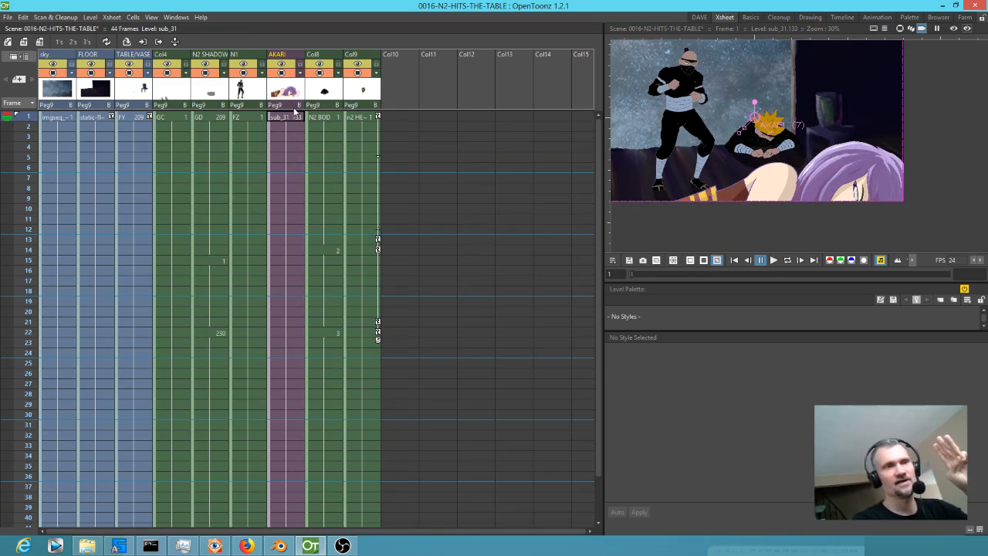
pyautogui.click(26, 168)
pyautogui.moveTo(2, 370); pyautogui.dragTo(74, 112)
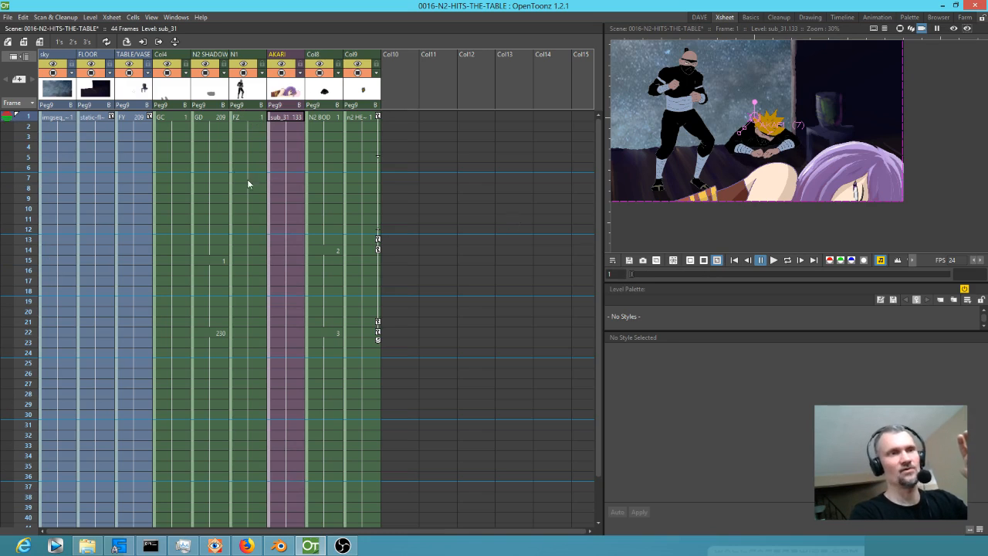
pyautogui.click(8, 17)
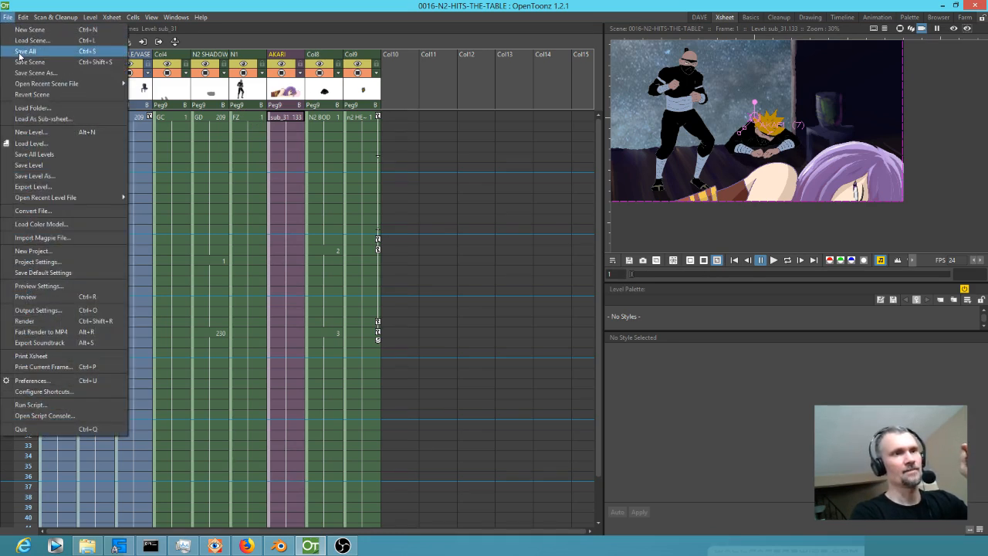
pyautogui.click(18, 52)
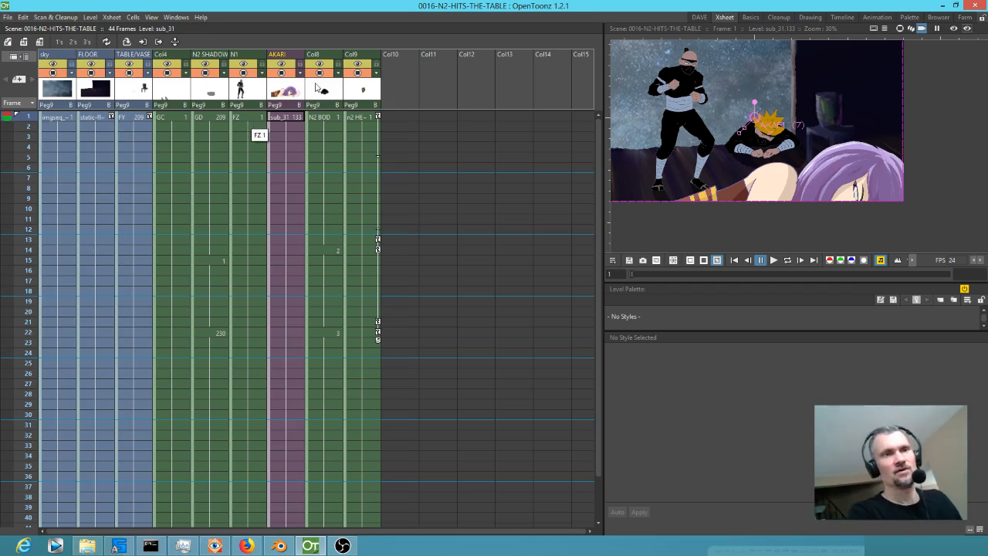
# Toggle Col9's camera visibility to identify its artwork and rename the column N2 HEAD.
pyautogui.click(361, 73)
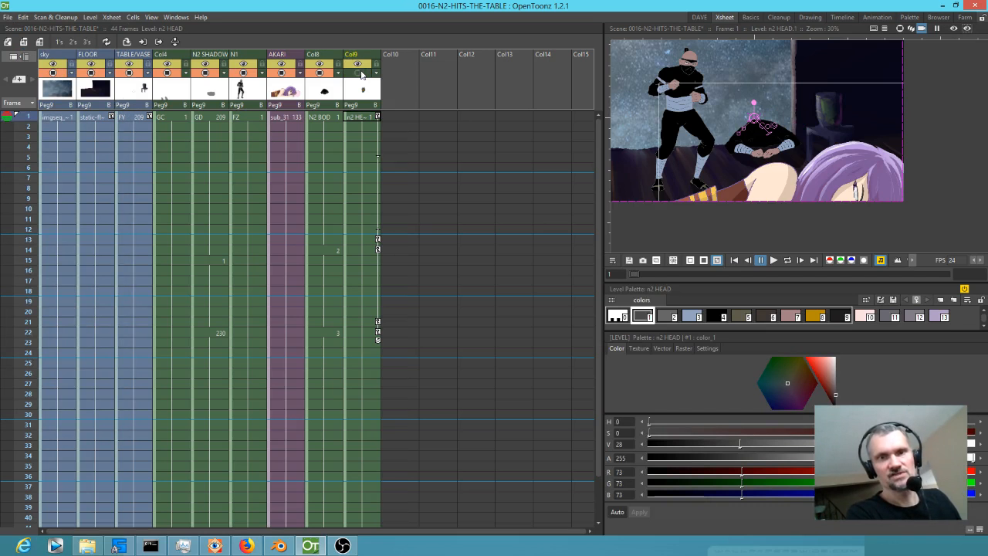
pyautogui.click(361, 73)
pyautogui.click(363, 53)
pyautogui.write('N2 HEAD')
pyautogui.press('Return')
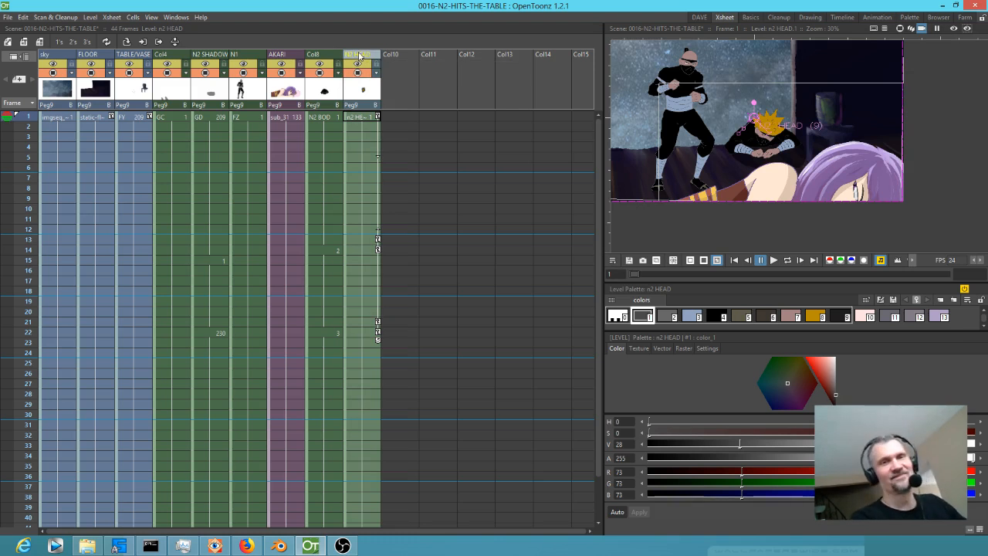
# Toggle Col8's camera visibility to identify its artwork and rename the column N2 BODY.
pyautogui.click(320, 74)
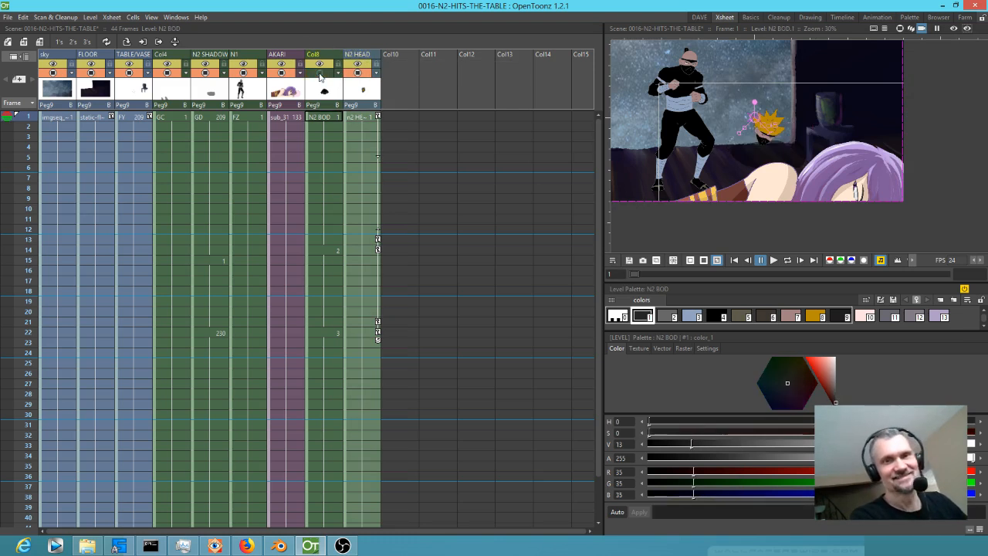
pyautogui.doubleClick(324, 54)
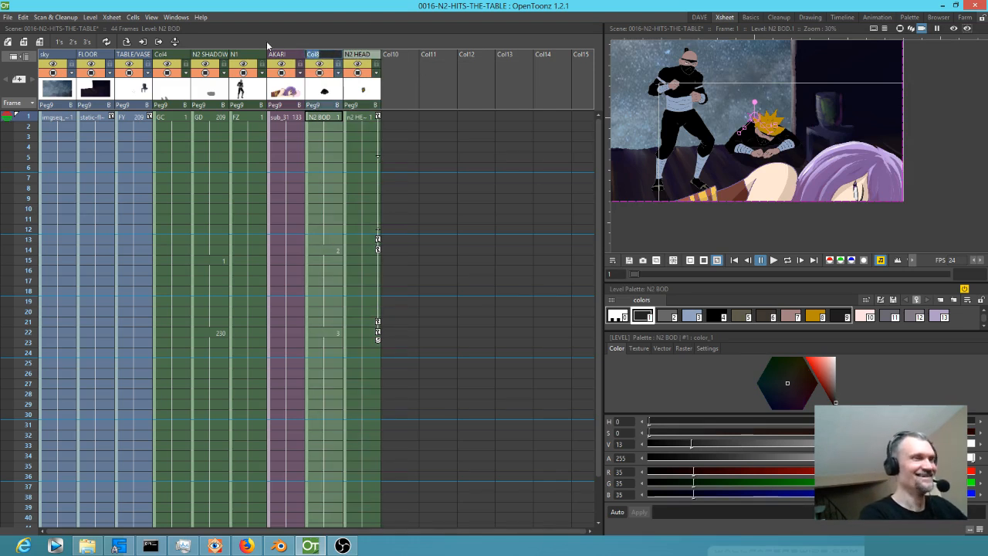
pyautogui.write('N2 BODY')
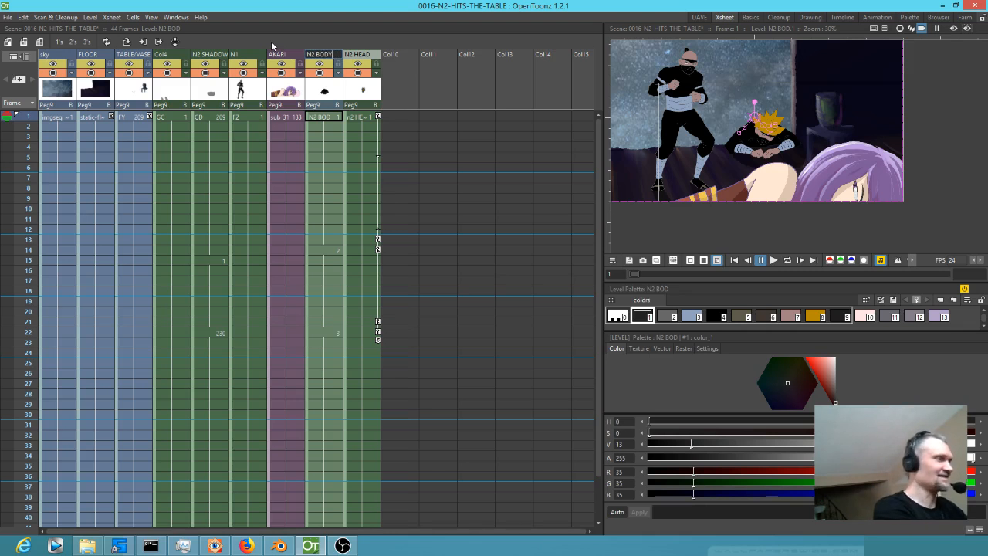
pyautogui.press('Return')
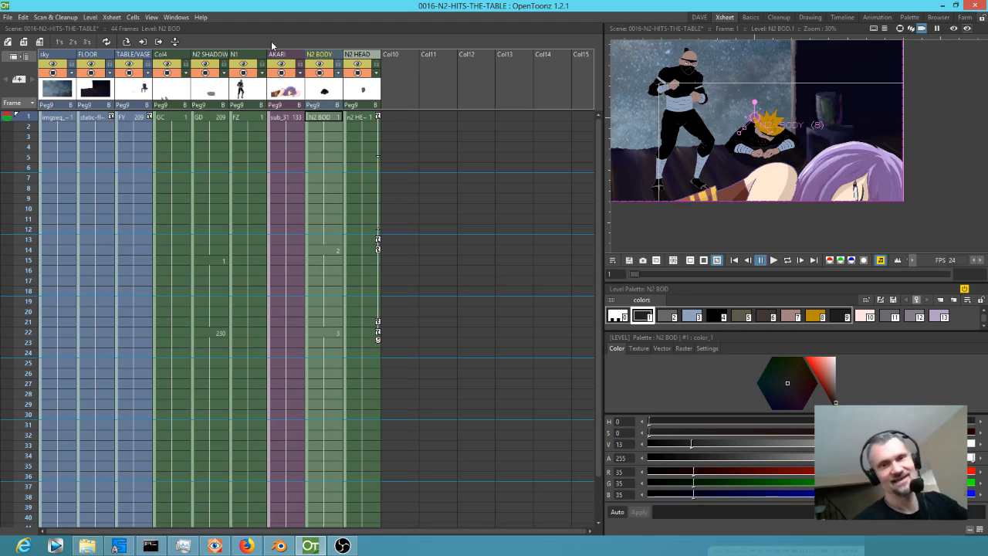
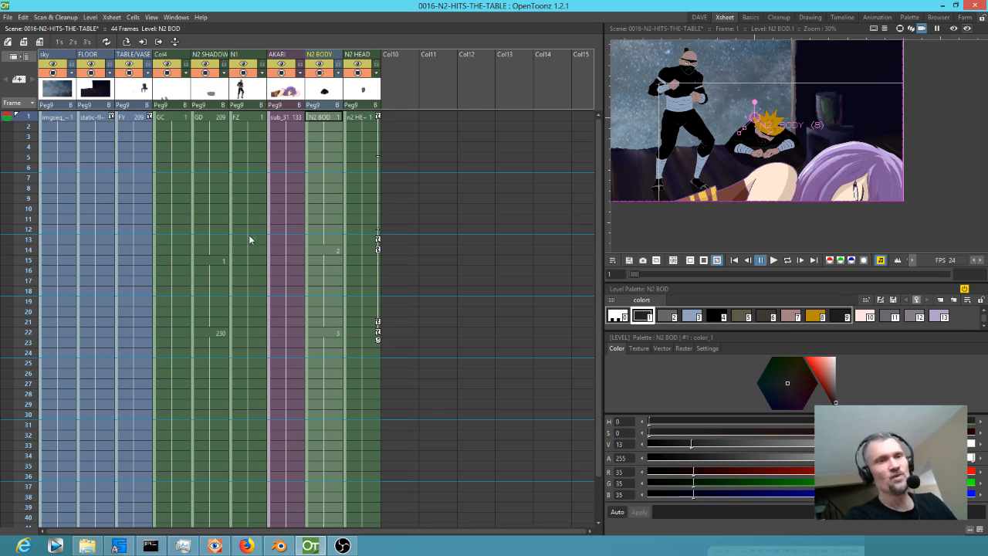
# Scrub the xsheet through frame 31 to review the N2 BODY movement and select the column's frame 22 cell.
pyautogui.click(23, 150)
pyautogui.moveTo(24, 152)
pyautogui.mouseDown()
pyautogui.moveTo(16, 335)
pyautogui.moveTo(27, 437)
pyautogui.mouseUp()
pyautogui.click(327, 425)
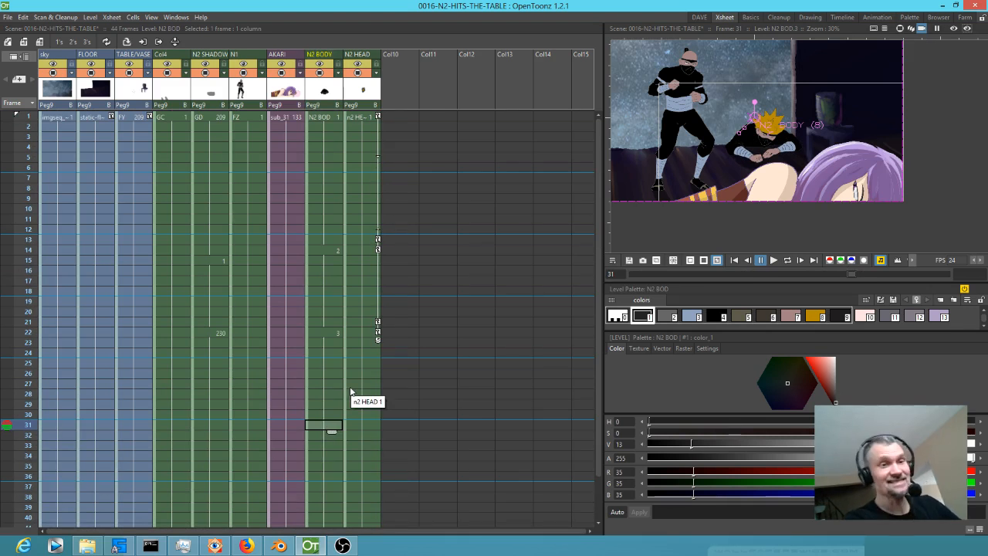
pyautogui.click(328, 334)
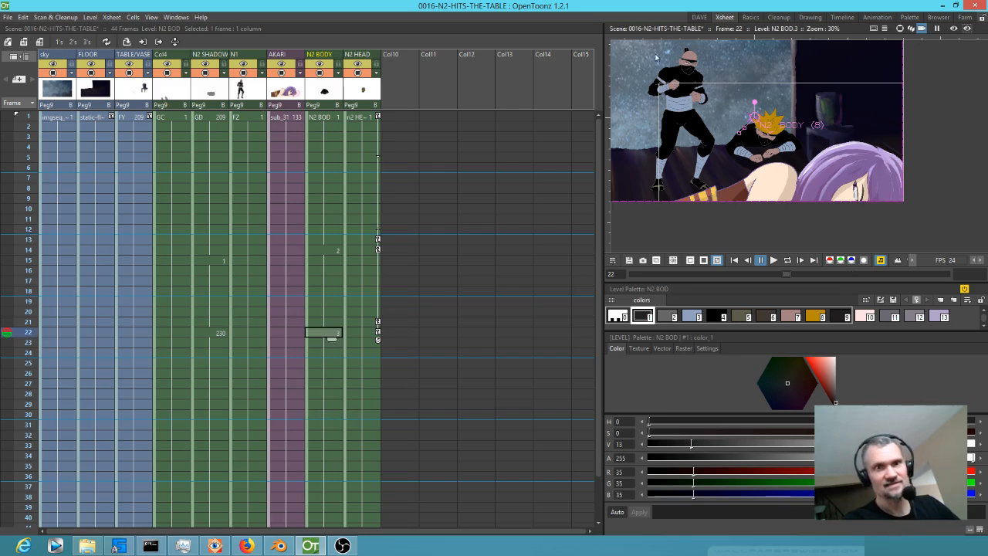
# Switch to the DAVE room and compare drawings 1, 2 and 3 of the N2 BOD level.
pyautogui.click(699, 17)
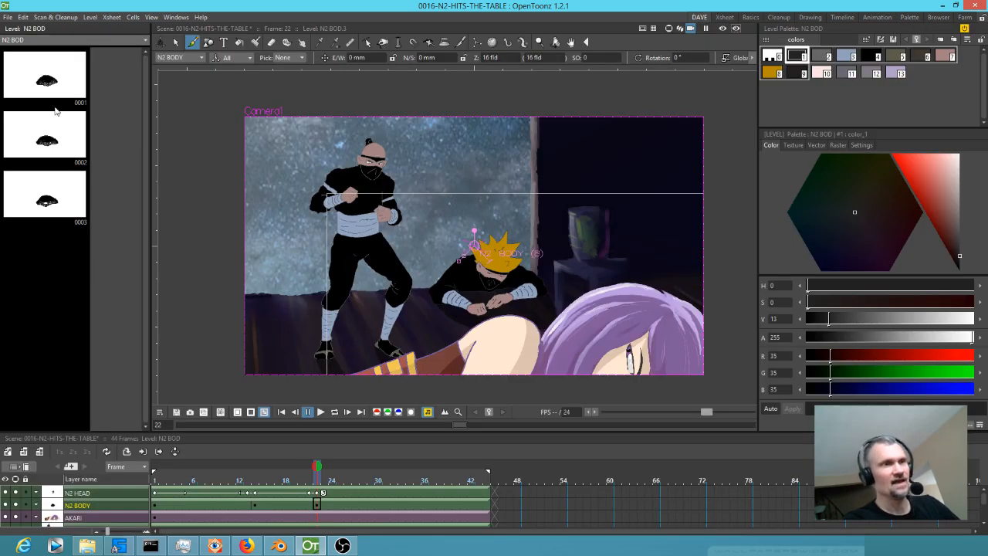
pyautogui.click(51, 81)
pyautogui.click(37, 130)
pyautogui.click(44, 198)
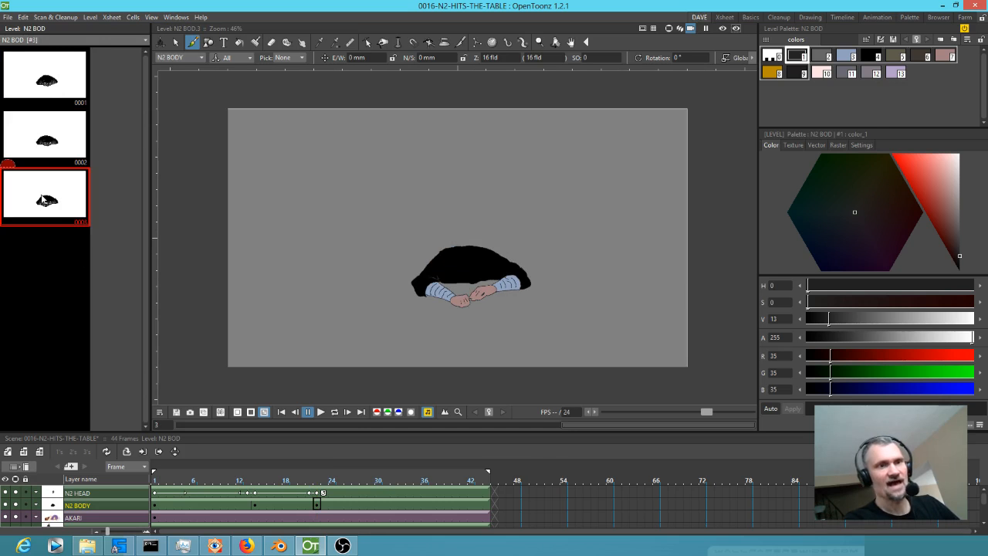
pyautogui.click(49, 150)
pyautogui.click(61, 68)
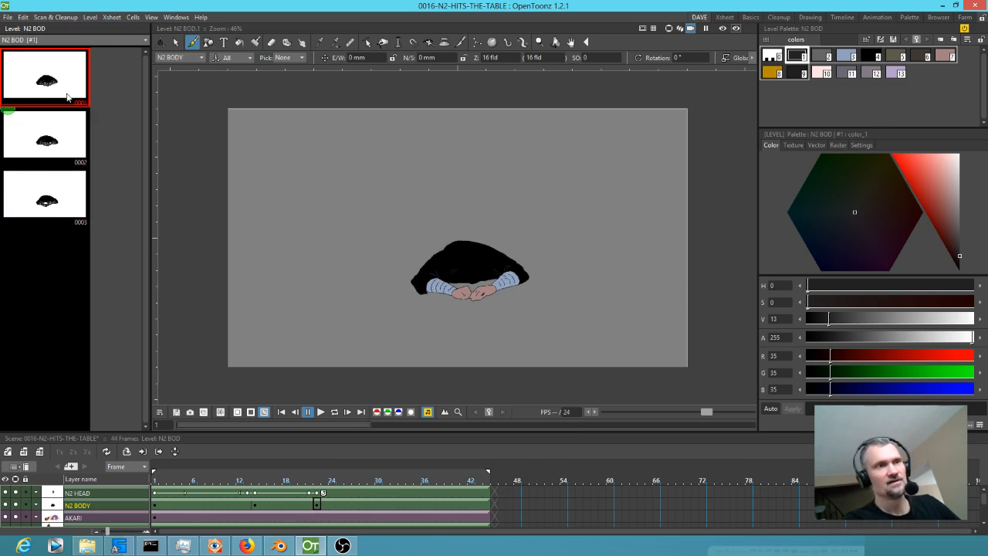
pyautogui.click(39, 135)
pyautogui.click(47, 197)
pyautogui.click(55, 85)
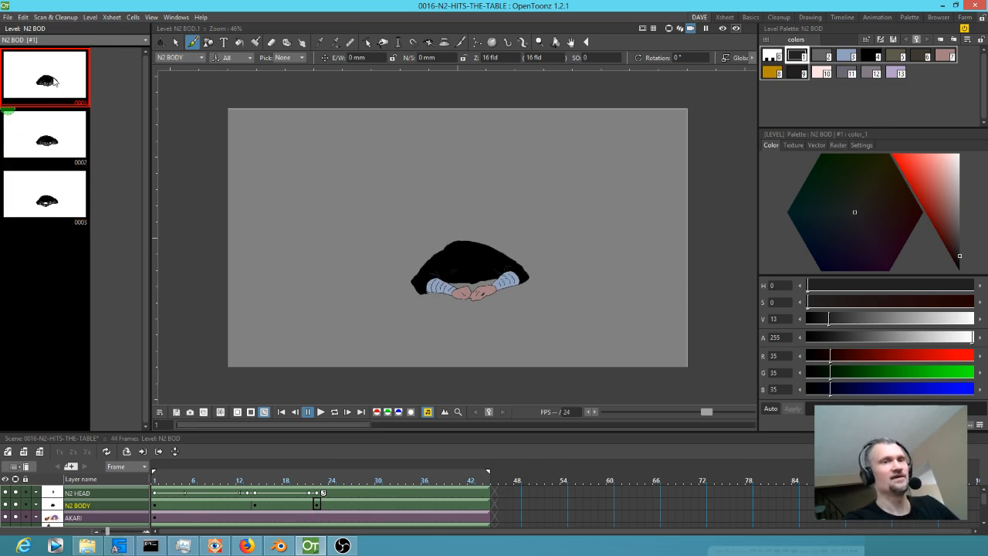
pyautogui.click(52, 198)
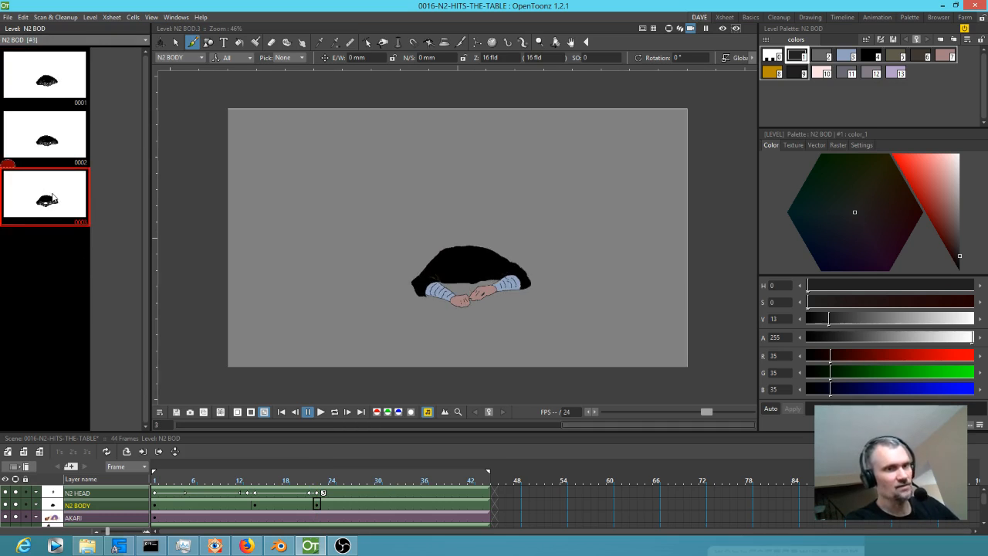
# Duplicate N2 BOD drawing 3 as drawing 4 and mirror the copy horizontally with a horizontal scale of -100%.
pyautogui.press('d')
pyautogui.click(48, 250)
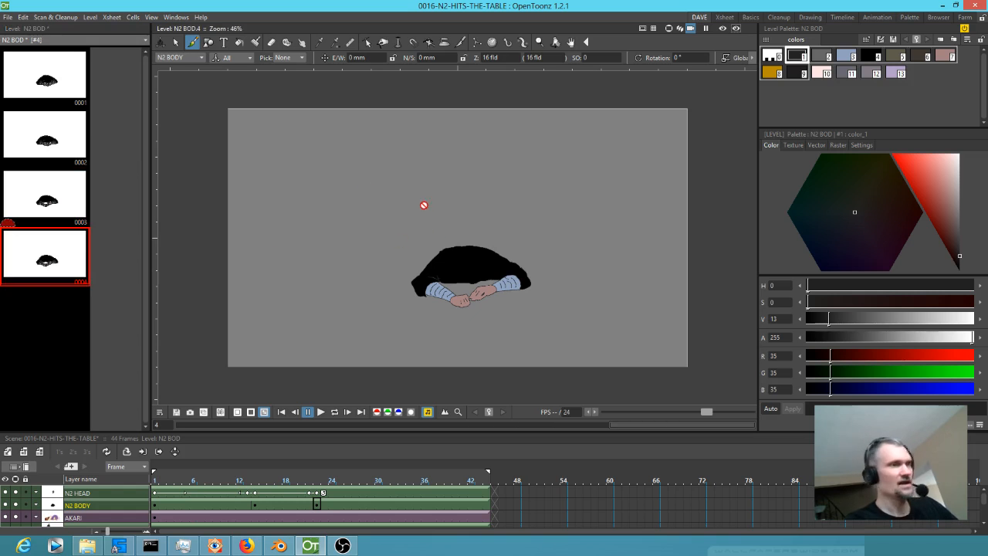
pyautogui.press('s')
pyautogui.moveTo(218, 95)
pyautogui.mouseDown()
pyautogui.moveTo(192, 204)
pyautogui.moveTo(239, 397)
pyautogui.moveTo(394, 419)
pyautogui.moveTo(635, 398)
pyautogui.moveTo(701, 354)
pyautogui.moveTo(665, 189)
pyautogui.moveTo(561, 107)
pyautogui.moveTo(220, 104)
pyautogui.mouseUp()
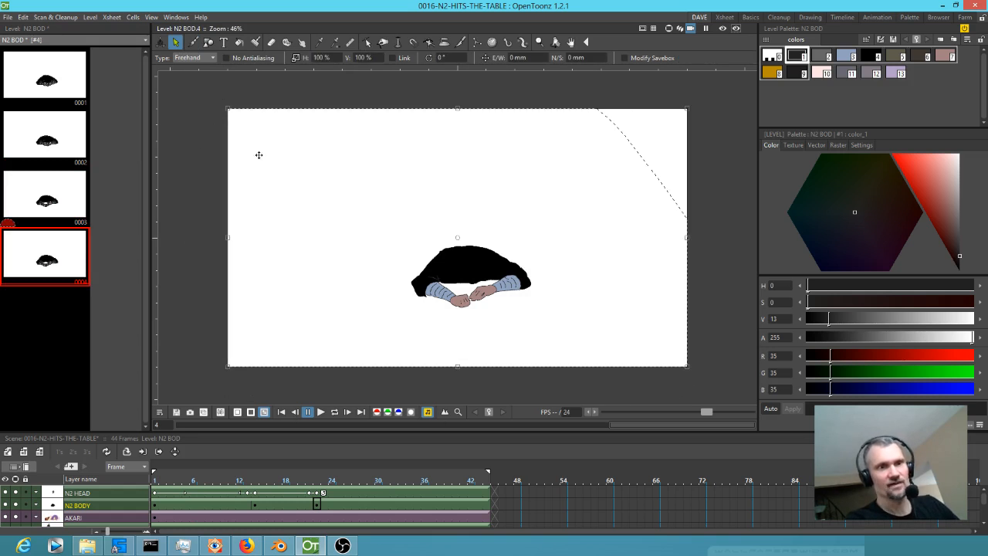
pyautogui.click(320, 57)
pyautogui.click(328, 57)
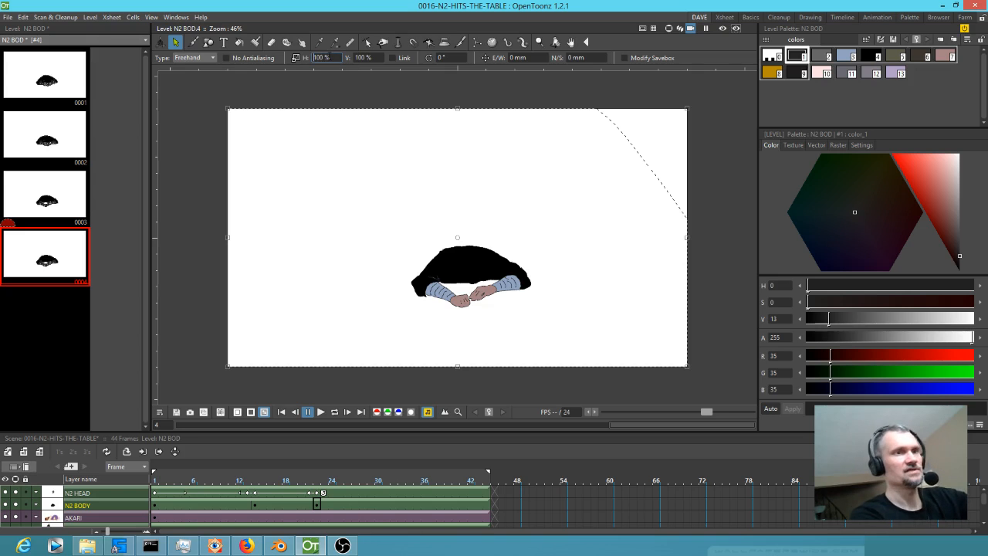
pyautogui.write('-')
pyautogui.press('Return')
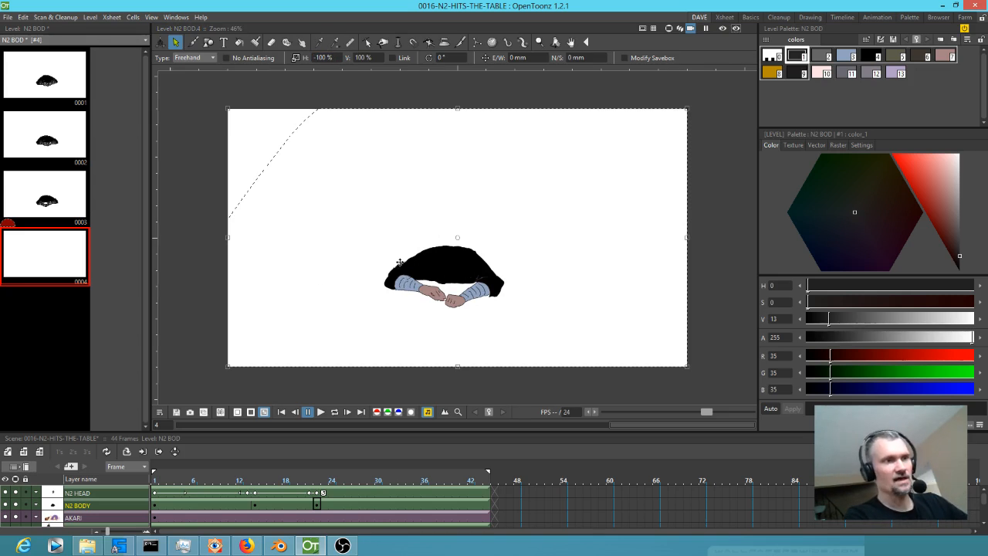
# Flip between drawings 3 and 4 of the N2 BOD level to compare the body positions.
pyautogui.click(62, 322)
pyautogui.click(68, 241)
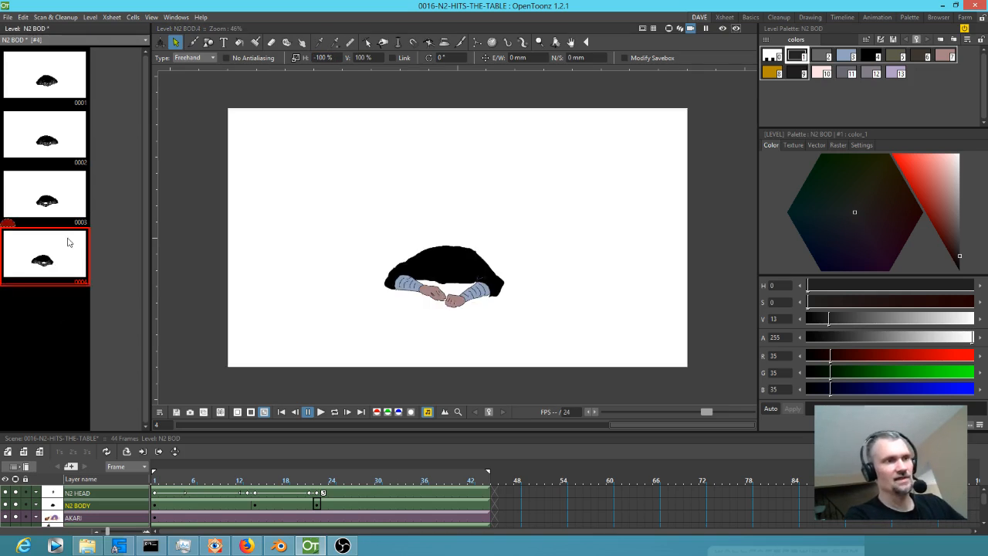
pyautogui.click(73, 202)
pyautogui.click(60, 248)
pyautogui.click(65, 198)
pyautogui.click(59, 249)
pyautogui.click(70, 196)
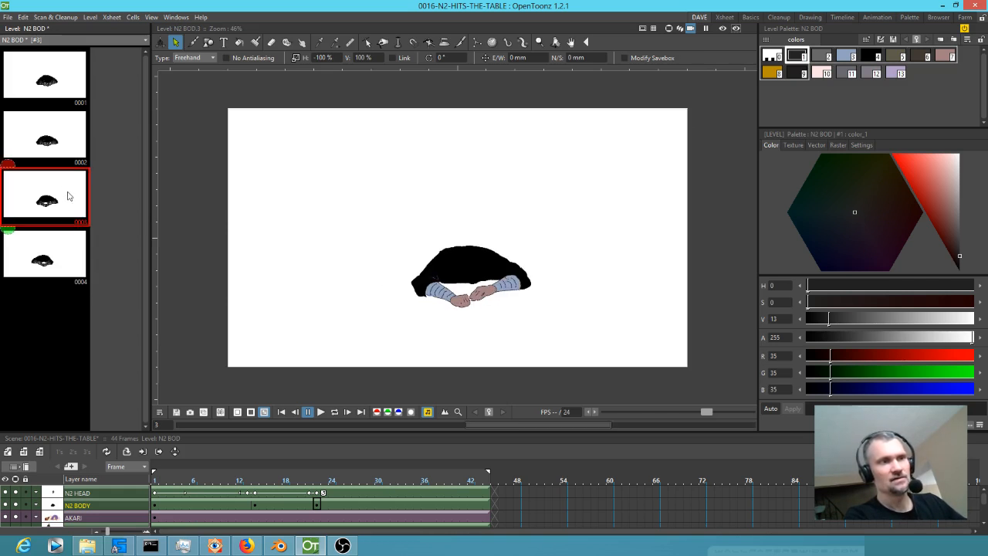
# Lasso the body in drawing 4, shift it sideways towards the position in drawing 3, and check the alignment against the other drawings.
pyautogui.click(56, 249)
pyautogui.moveTo(508, 218)
pyautogui.mouseDown()
pyautogui.moveTo(431, 209)
pyautogui.moveTo(357, 353)
pyautogui.moveTo(591, 279)
pyautogui.moveTo(479, 232)
pyautogui.mouseUp()
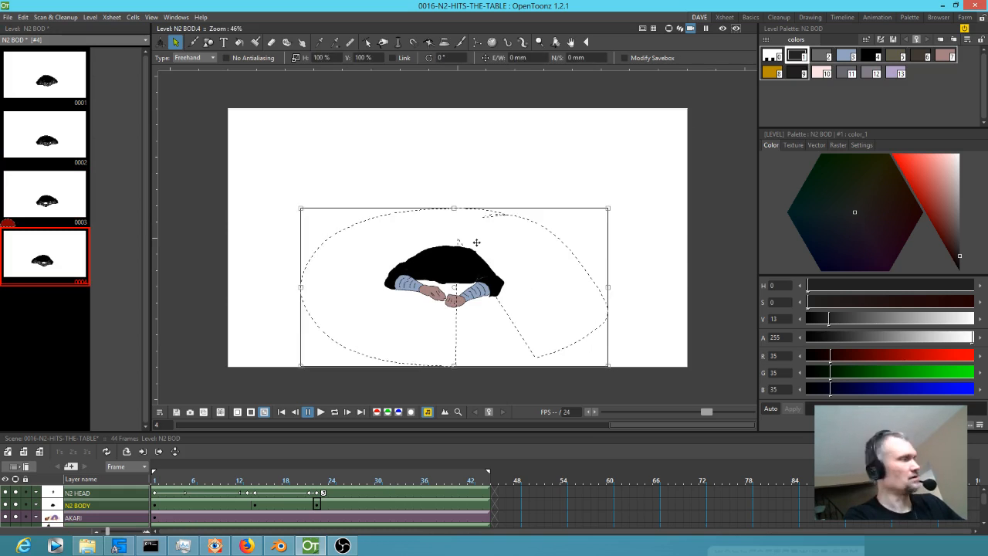
pyautogui.moveTo(486, 172)
pyautogui.mouseDown()
pyautogui.moveTo(408, 184)
pyautogui.moveTo(348, 268)
pyautogui.moveTo(448, 328)
pyautogui.moveTo(579, 277)
pyautogui.moveTo(485, 176)
pyautogui.mouseUp()
pyautogui.moveTo(484, 272); pyautogui.dragTo(500, 271)
pyautogui.click(73, 190)
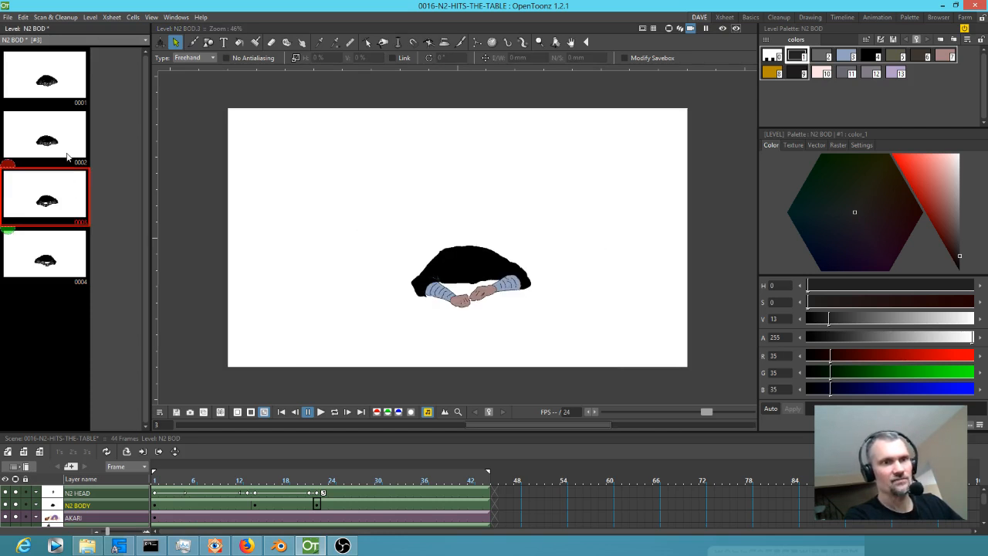
pyautogui.click(56, 243)
pyautogui.click(54, 220)
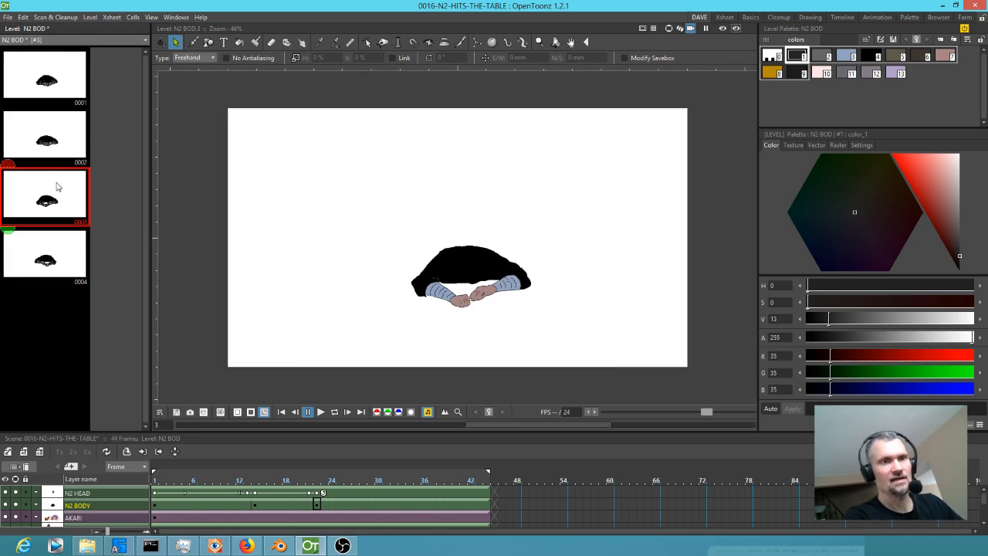
pyautogui.click(51, 142)
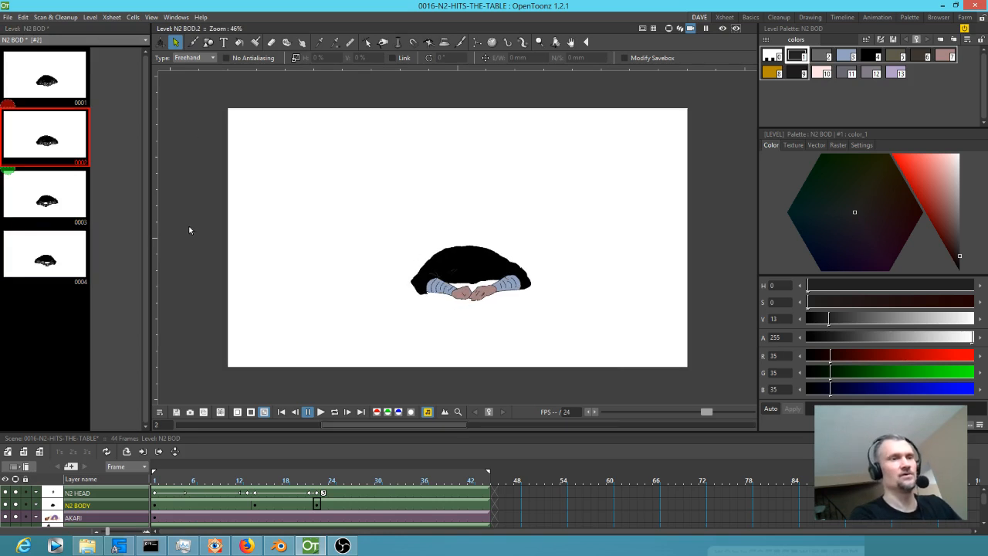
# Return to the Xsheet room and expose drawing 4 at frame 30 of the N2 BODY column.
pyautogui.click(724, 17)
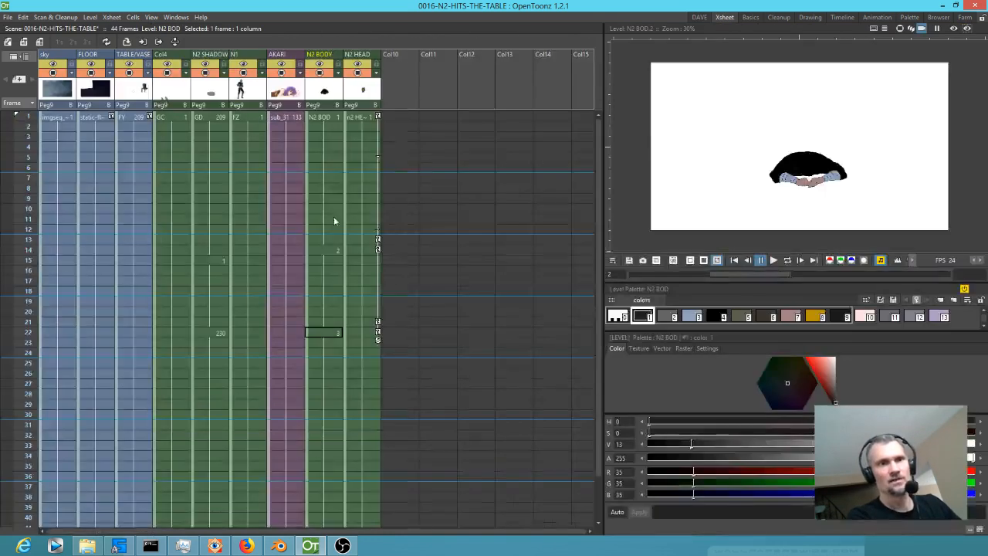
pyautogui.click(327, 384)
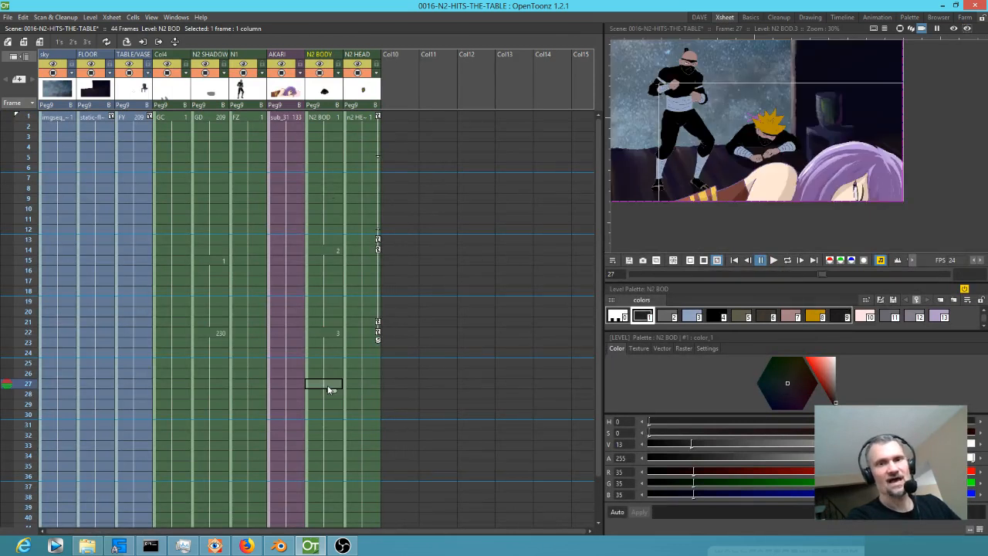
pyautogui.click(330, 415)
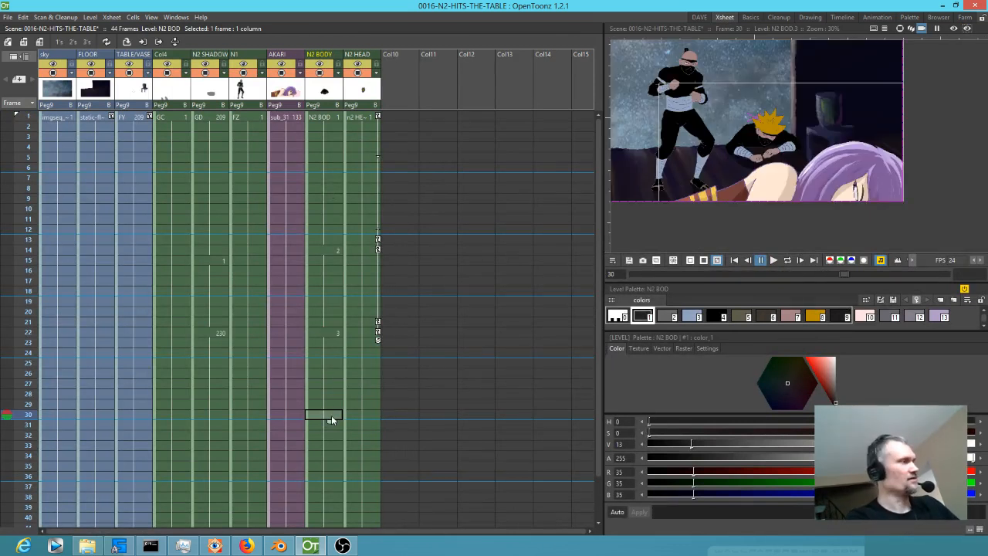
pyautogui.press('w')
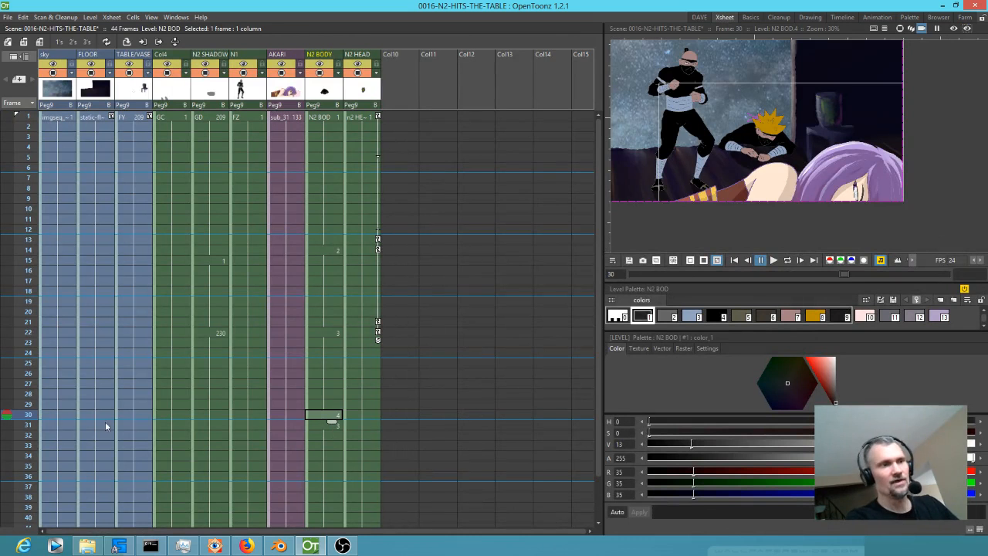
pyautogui.moveTo(30, 404); pyautogui.dragTo(19, 424)
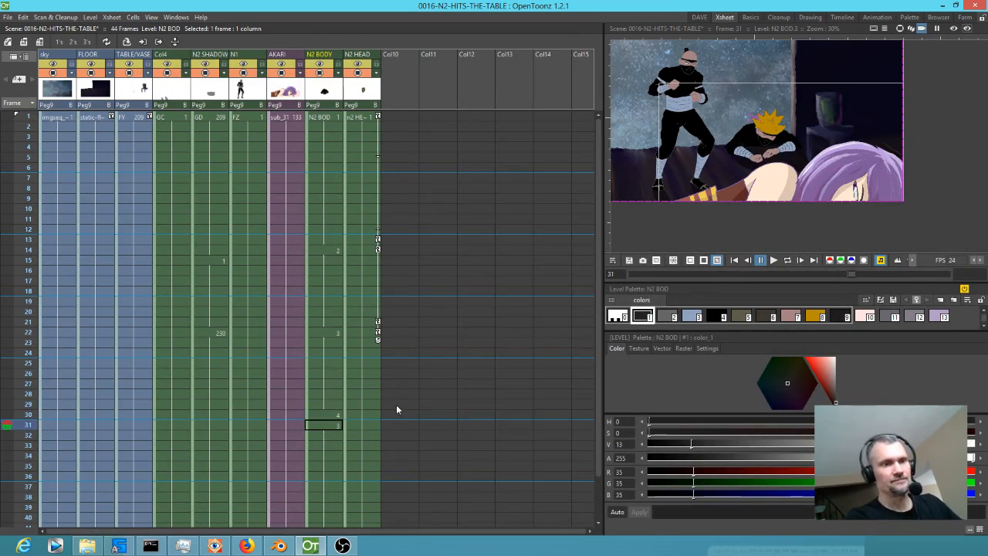
# Extend drawing 4 in N2 BODY from frame 30 through frame 44 and delete the overflowing cells from frame 45 onward.
pyautogui.scroll(-4, 379, 351)
pyautogui.click(333, 293)
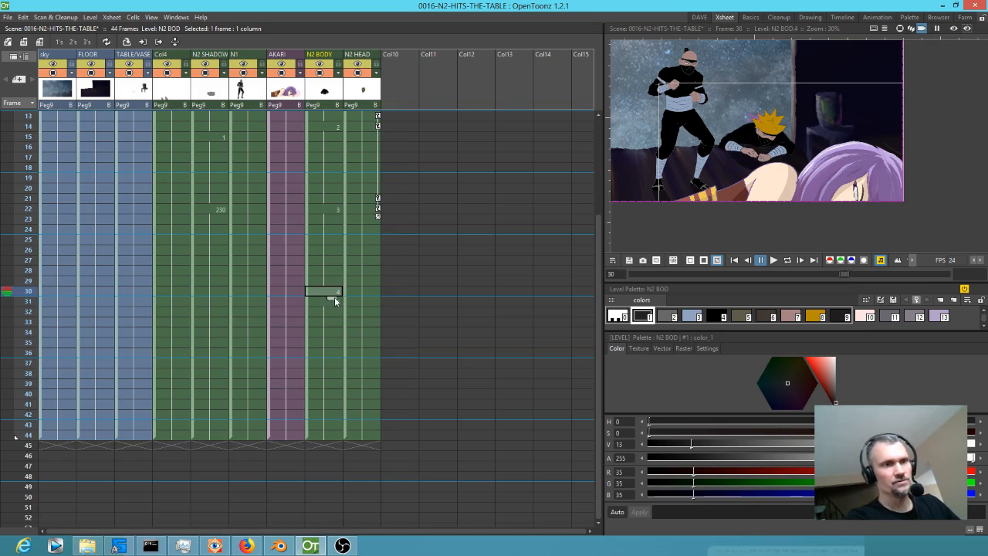
pyautogui.moveTo(335, 296); pyautogui.dragTo(326, 406)
pyautogui.click(322, 447)
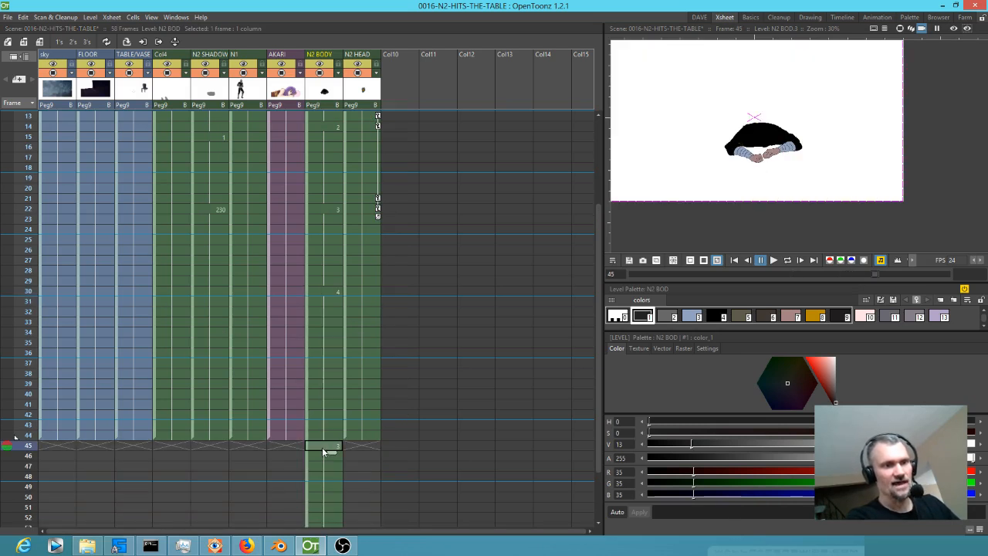
pyautogui.scroll(-8, 399, 446)
pyautogui.press('Delete')
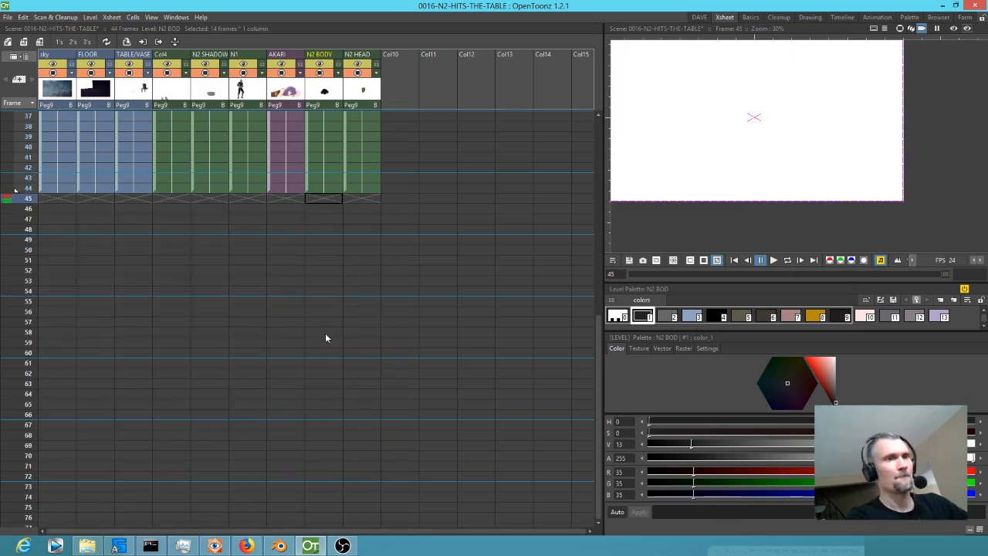
pyautogui.scroll(12, 328, 331)
# Scrub frames 1 to 30 to check the body animation and return to frame 1 of N2 BODY.
pyautogui.moveTo(29, 119)
pyautogui.mouseDown()
pyautogui.moveTo(19, 147)
pyautogui.moveTo(4, 447)
pyautogui.moveTo(8, 406)
pyautogui.moveTo(8, 415)
pyautogui.mouseUp()
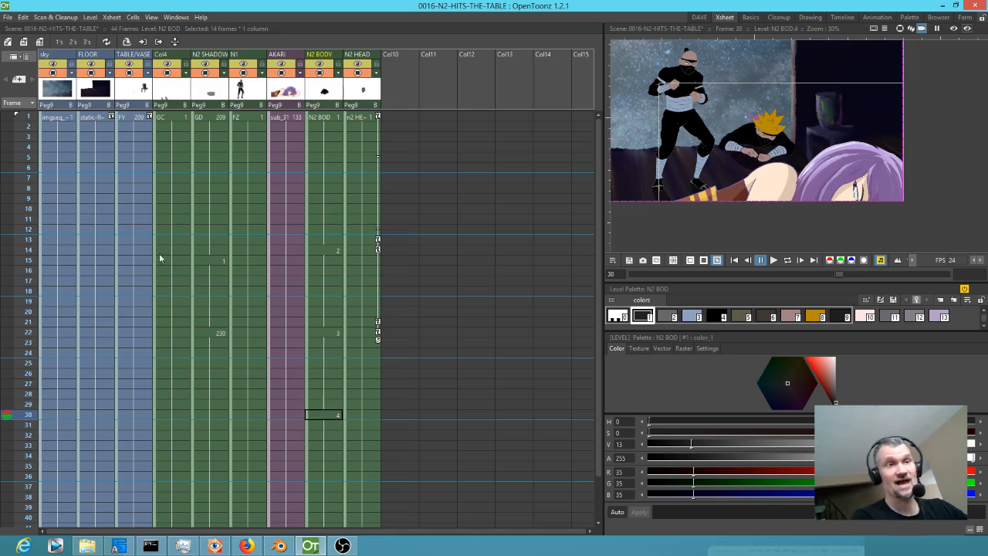
pyautogui.click(332, 116)
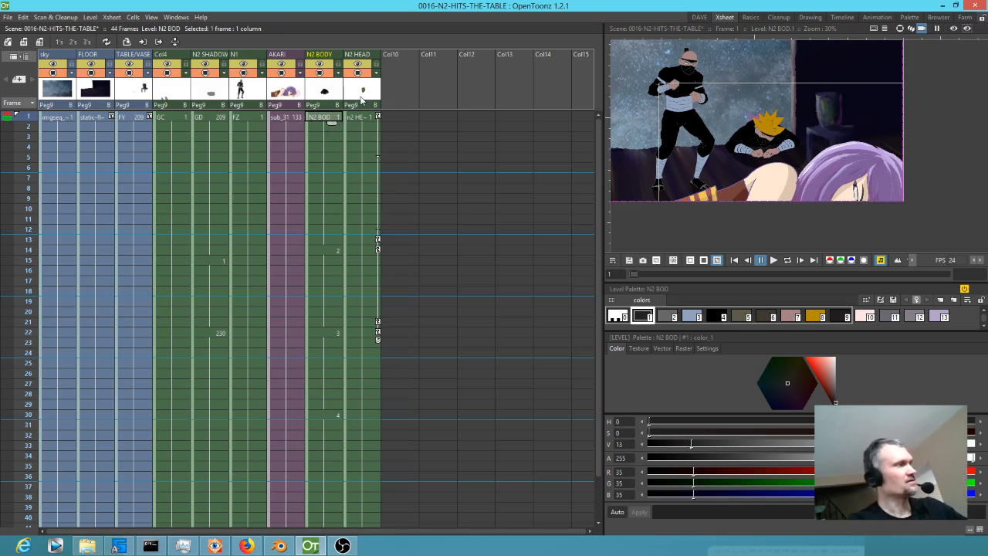
pyautogui.click(360, 101)
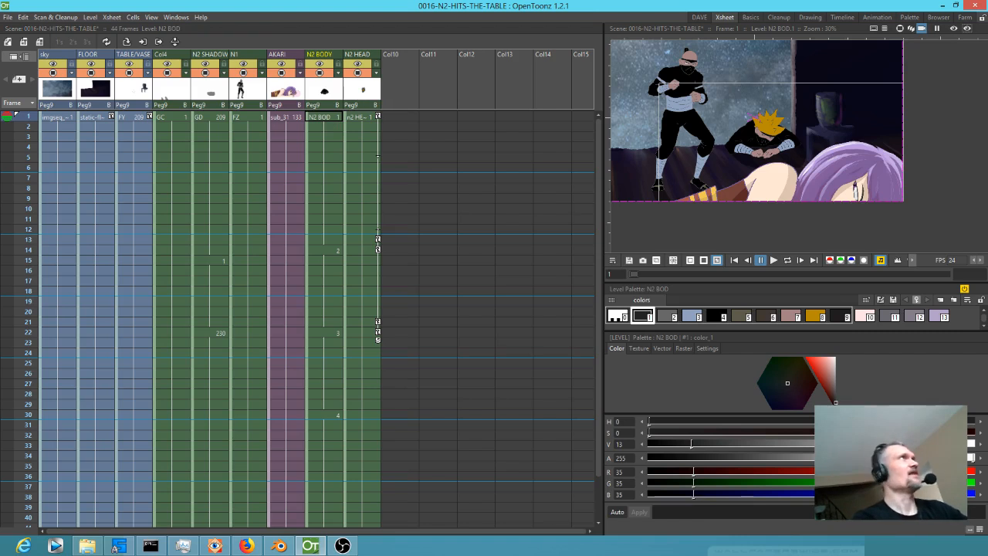
# Open the Fx Schematic and spread out its nodes by moving XSheet towards Output and N2 HEAD away from N2 BODY.
pyautogui.moveTo(0, 0); pyautogui.dragTo(0, 0)
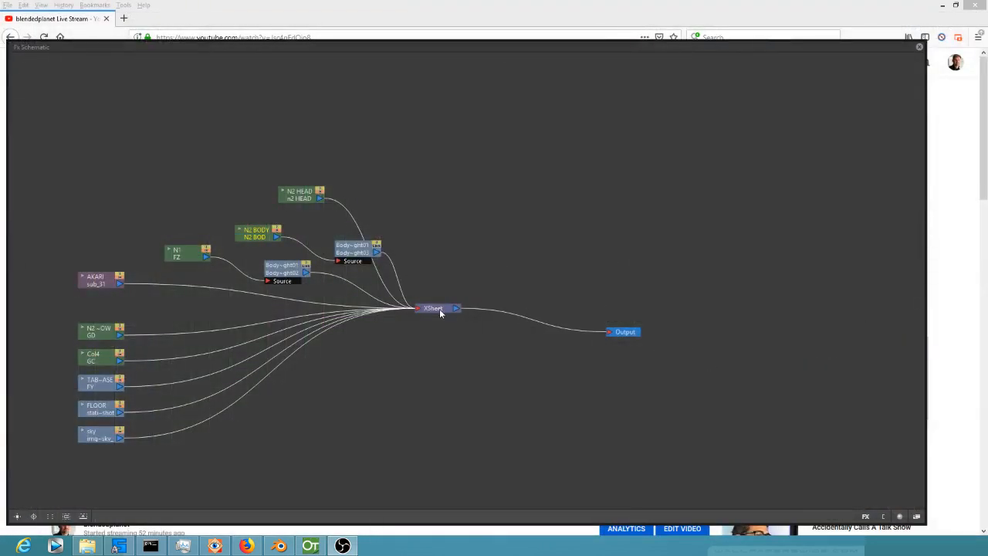
pyautogui.moveTo(440, 310); pyautogui.dragTo(527, 325)
pyautogui.moveTo(296, 196); pyautogui.dragTo(318, 166)
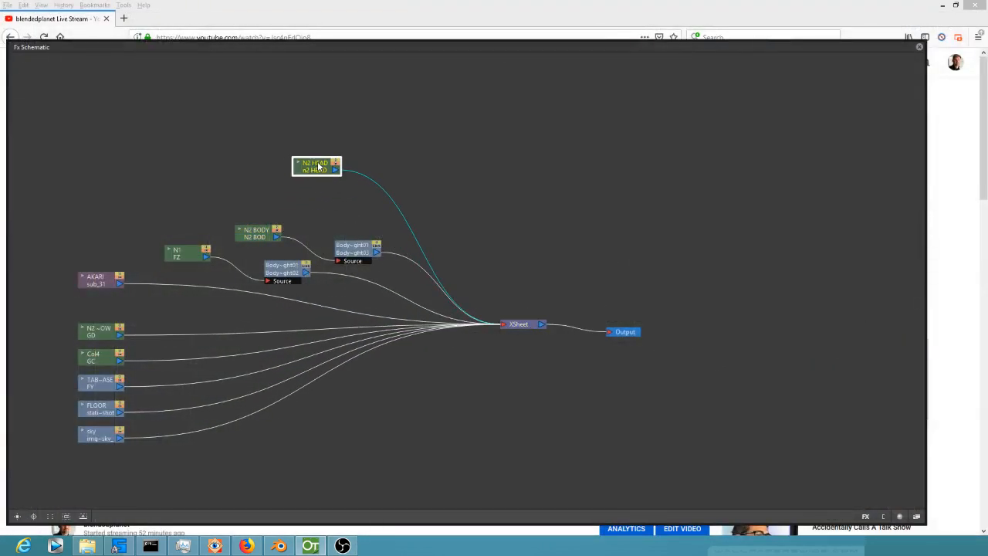
# Switch to the Stage Schematic and move Group 4 and Group 3 clear of the Table node.
pyautogui.click(916, 516)
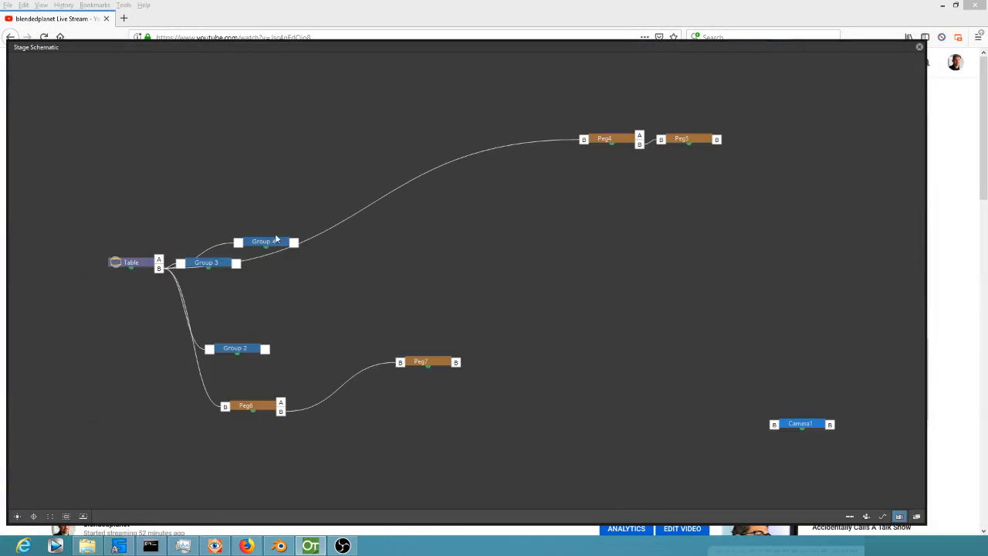
pyautogui.moveTo(283, 242); pyautogui.dragTo(285, 144)
pyautogui.moveTo(205, 263); pyautogui.dragTo(253, 169)
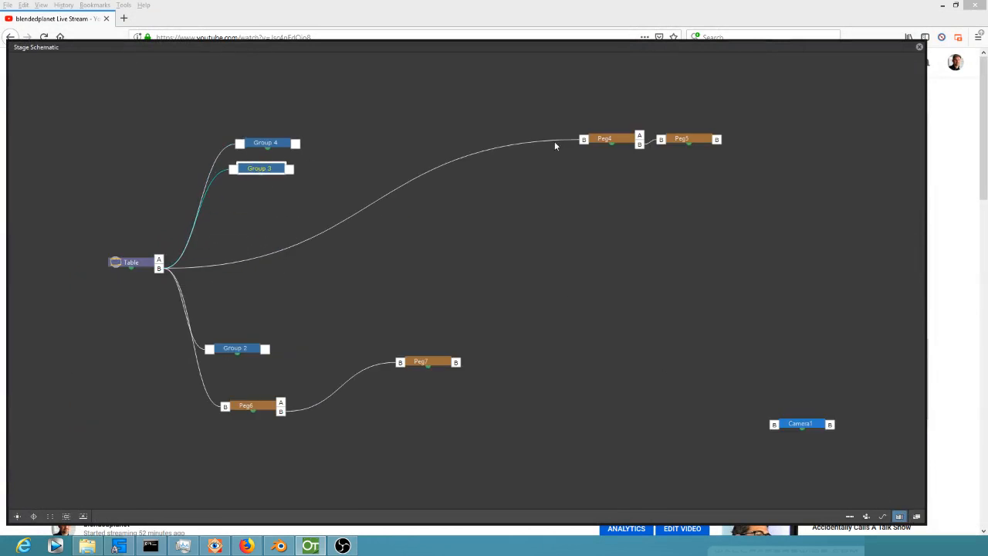
# Delete the Peg4, Peg5, Peg7 and Peg6 nodes from the Stage Schematic.
pyautogui.moveTo(608, 142); pyautogui.dragTo(575, 176)
pyautogui.press('Delete')
pyautogui.click(673, 143)
pyautogui.press('Delete')
pyautogui.moveTo(432, 363); pyautogui.dragTo(474, 360)
pyautogui.press('Delete')
pyautogui.moveTo(270, 406); pyautogui.dragTo(274, 410)
pyautogui.press('Delete')
# Move Group 2 into open space, ungroup it and delete its contents.
pyautogui.moveTo(237, 351); pyautogui.dragTo(318, 362)
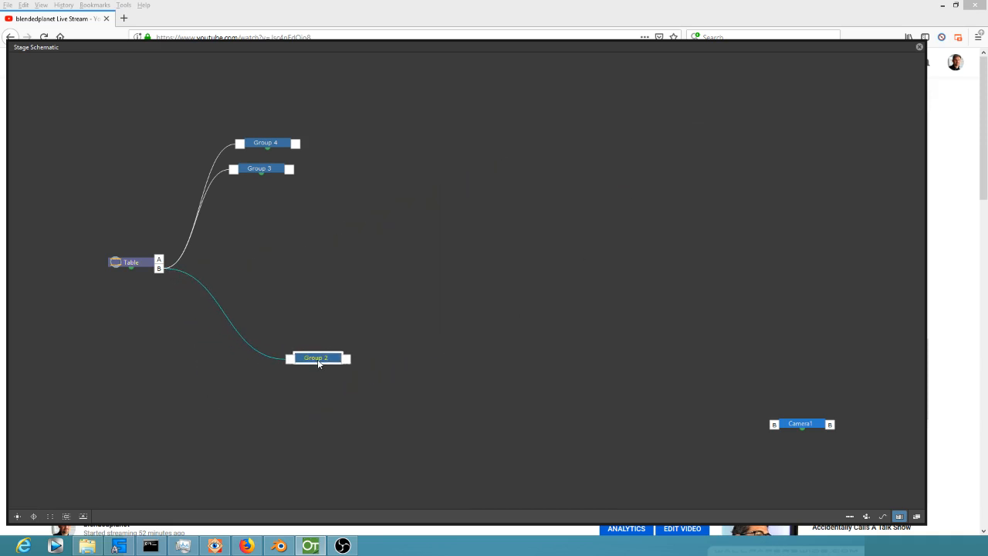
pyautogui.rightClick(319, 363)
pyautogui.click(342, 377)
pyautogui.press('Delete')
# Move Group 3 into open space in the Stage Schematic, ungroup it and delete the Peg8 node it contained.
pyautogui.moveTo(280, 172); pyautogui.dragTo(351, 301)
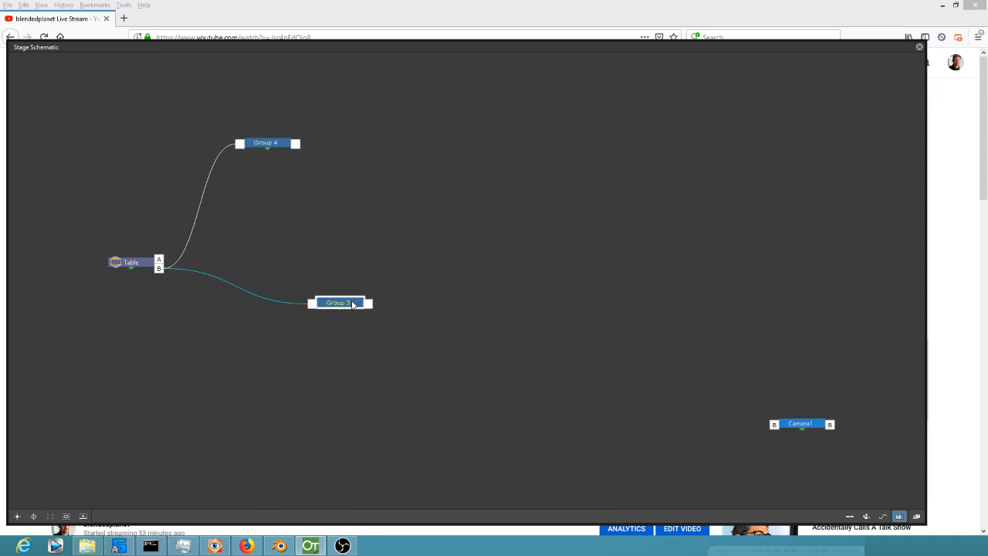
pyautogui.rightClick(352, 303)
pyautogui.click(357, 321)
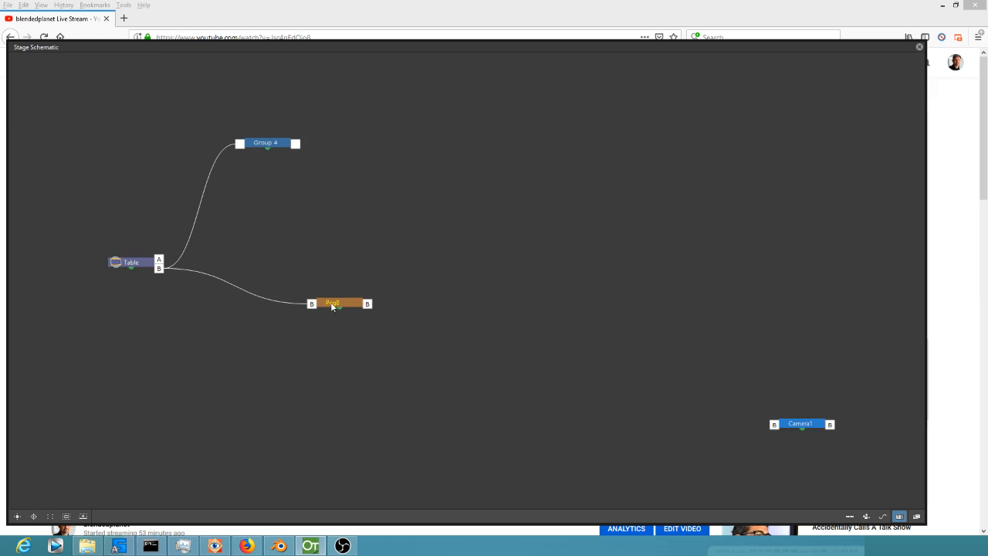
pyautogui.moveTo(332, 302); pyautogui.dragTo(330, 323)
pyautogui.press('Delete')
# Move Group 4 clear of the Table node, ungroup it and bring Camera1 closer to the layer nodes.
pyautogui.moveTo(265, 144); pyautogui.dragTo(372, 262)
pyautogui.rightClick(371, 262)
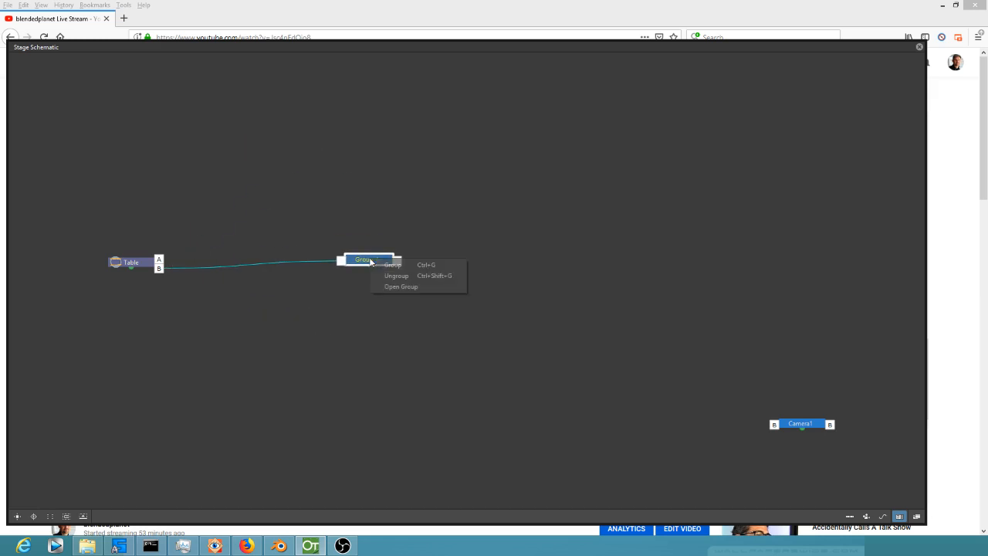
pyautogui.click(419, 275)
pyautogui.moveTo(546, 233); pyautogui.dragTo(625, 286)
pyautogui.moveTo(816, 467); pyautogui.dragTo(661, 338)
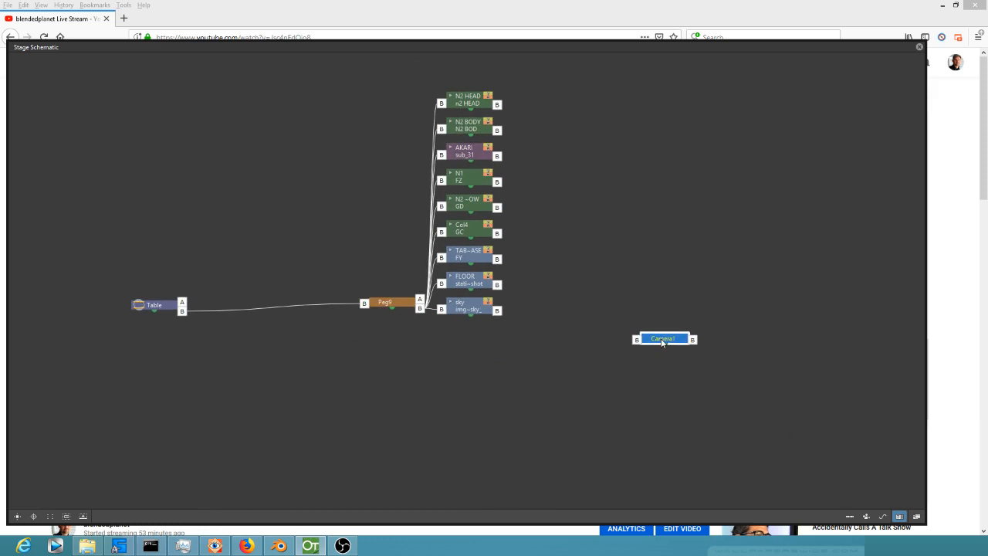
pyautogui.rightClick(661, 338)
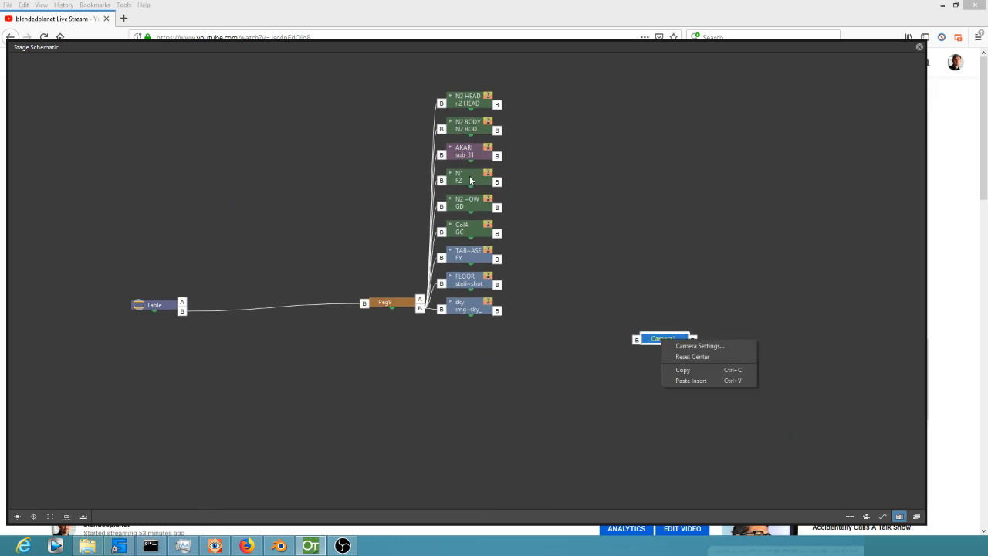
pyautogui.click(470, 179)
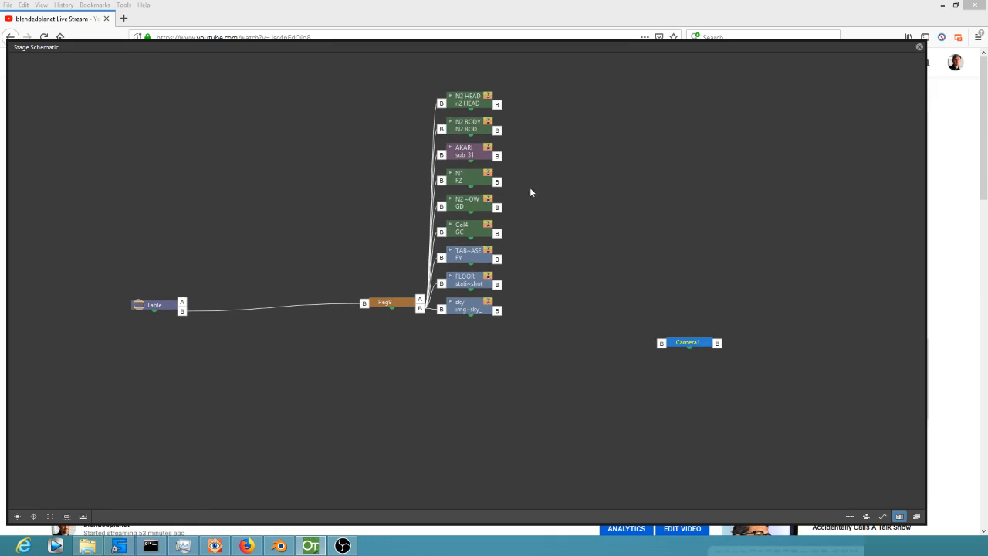
# Pull N2 BODY and N2 HEAD out of the node stack and parent N2 HEAD to N2 BODY.
pyautogui.moveTo(462, 122); pyautogui.dragTo(661, 236)
pyautogui.moveTo(481, 108); pyautogui.dragTo(820, 174)
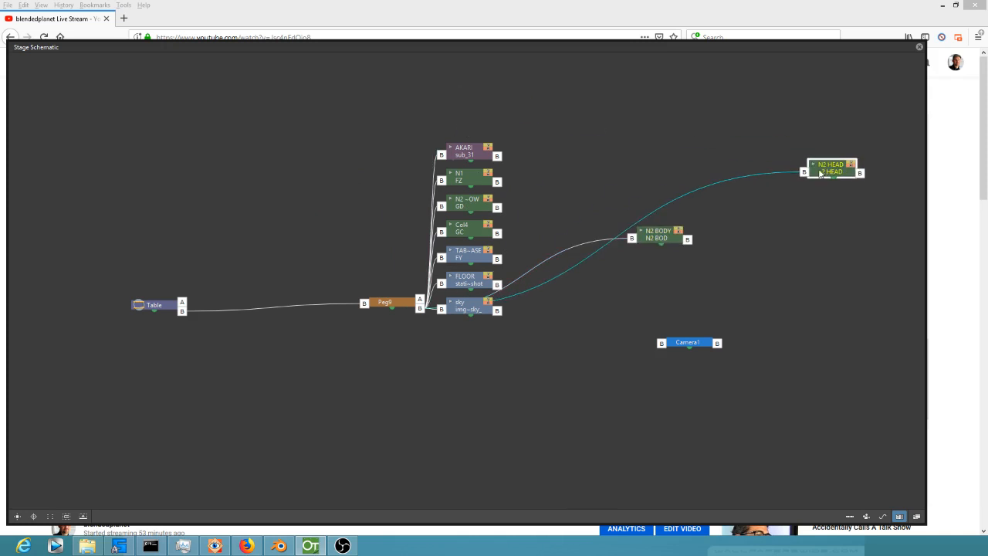
pyautogui.moveTo(706, 236); pyautogui.dragTo(687, 239)
pyautogui.moveTo(826, 174); pyautogui.dragTo(747, 241)
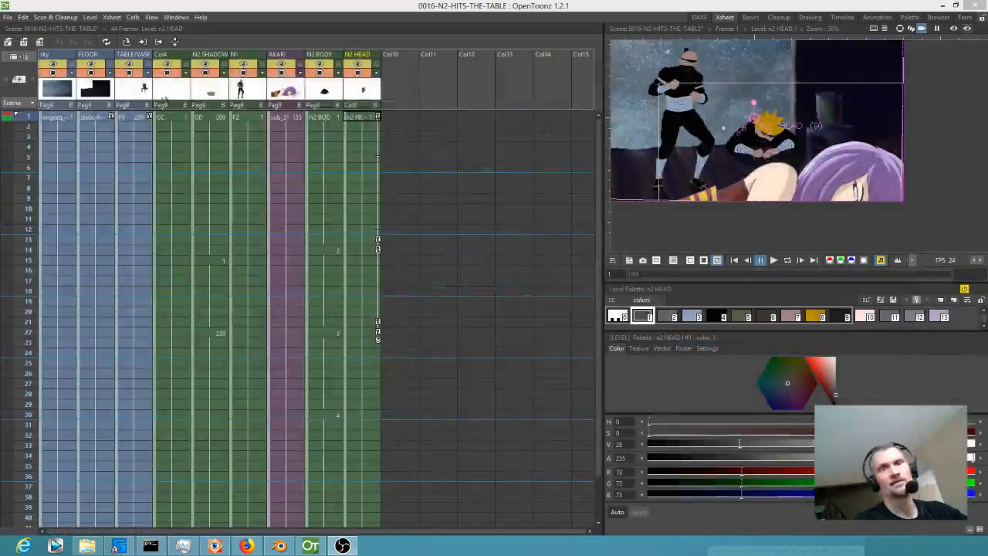
pyautogui.moveTo(24, 122)
pyautogui.mouseDown()
pyautogui.moveTo(21, 398)
pyautogui.moveTo(56, 157)
pyautogui.moveTo(95, 356)
pyautogui.moveTo(95, 413)
pyautogui.moveTo(95, 209)
pyautogui.moveTo(336, 103)
pyautogui.mouseUp()
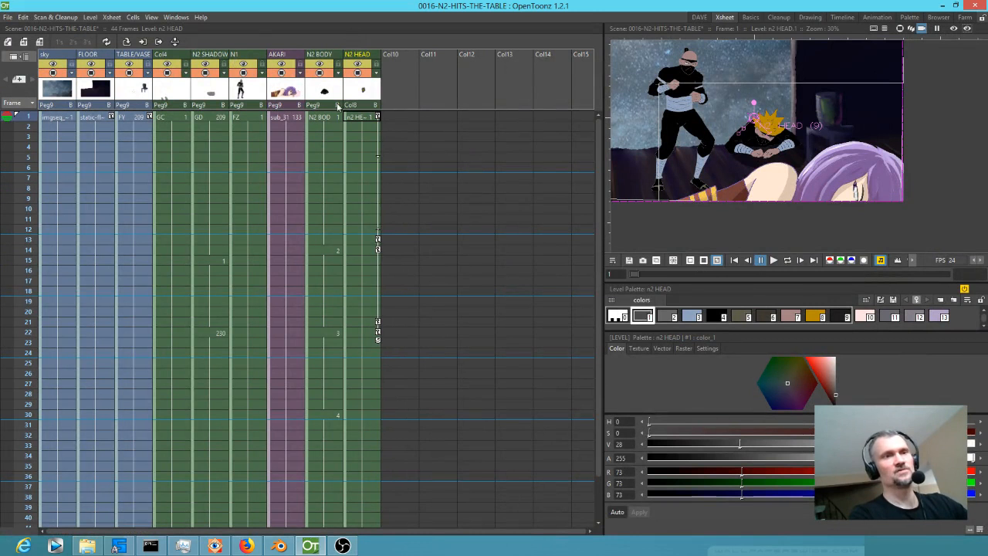
# Select the N2 BODY drawing at frame 1 and set the Animate tool to Position in the DAVE room.
pyautogui.click(336, 119)
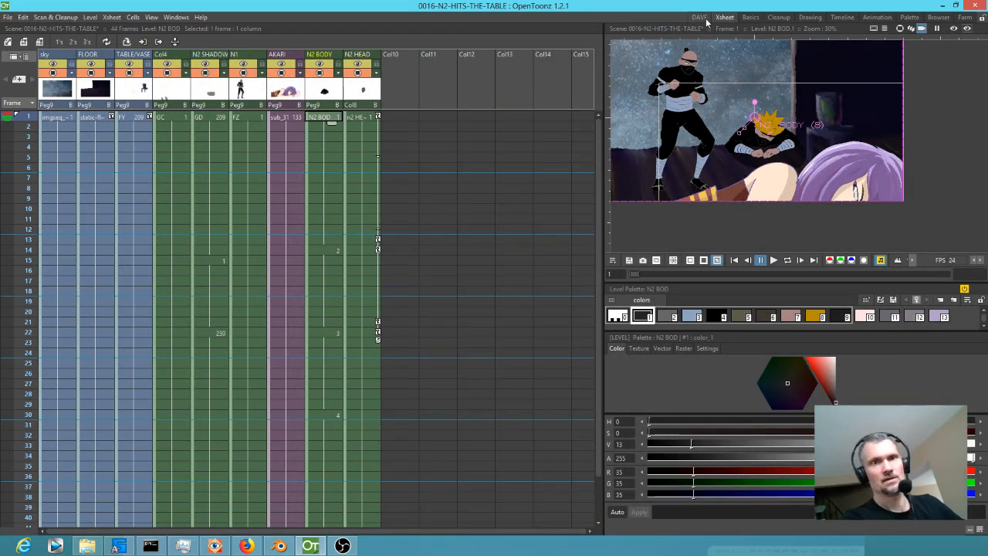
pyautogui.click(700, 17)
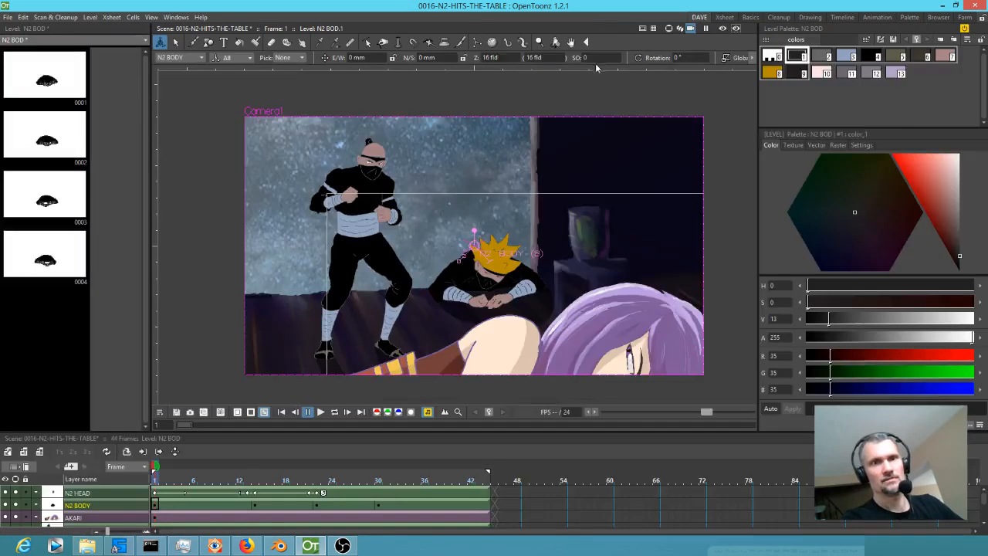
pyautogui.click(250, 58)
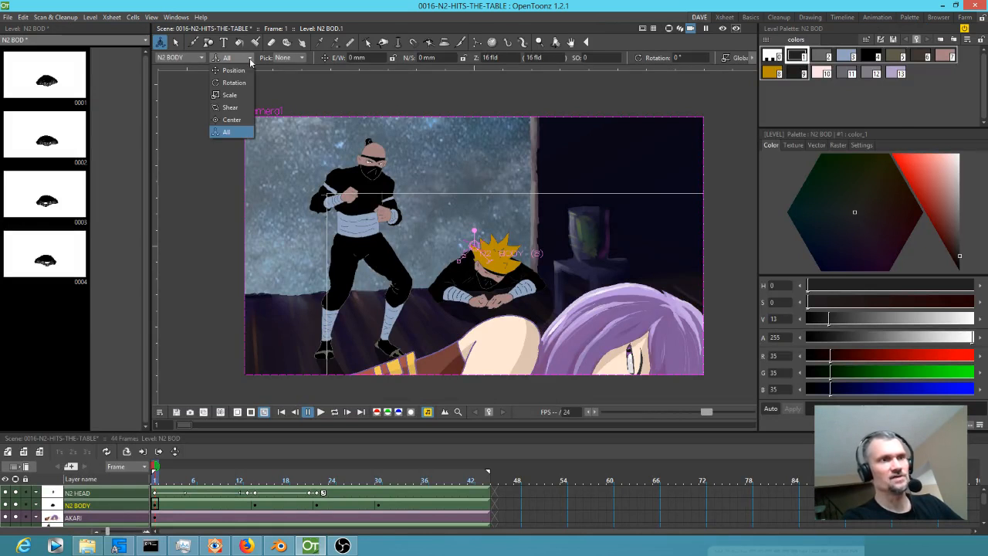
pyautogui.click(234, 70)
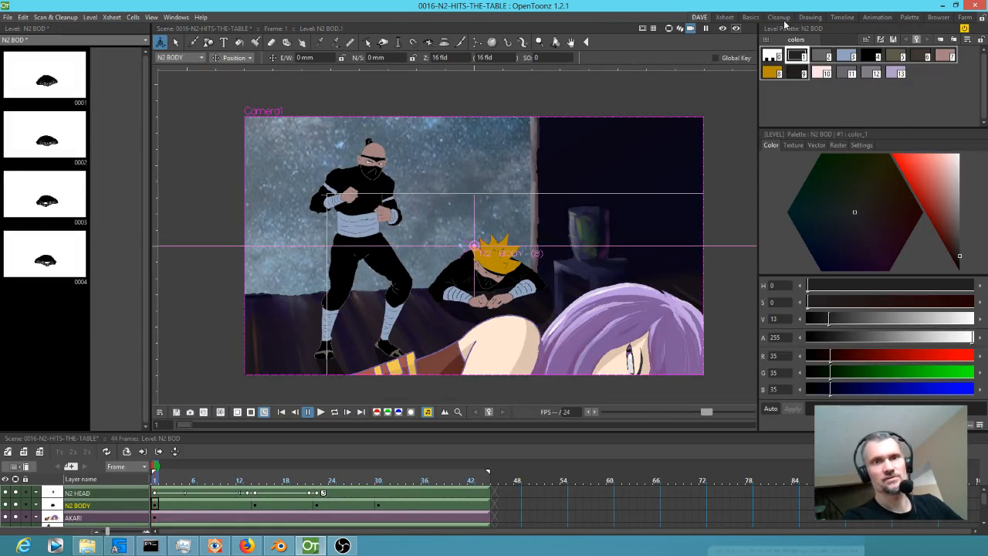
# Try nudging N2 BODY slightly up and to the right at frame 1, and undo the move.
pyautogui.moveTo(626, 240); pyautogui.dragTo(600, 194)
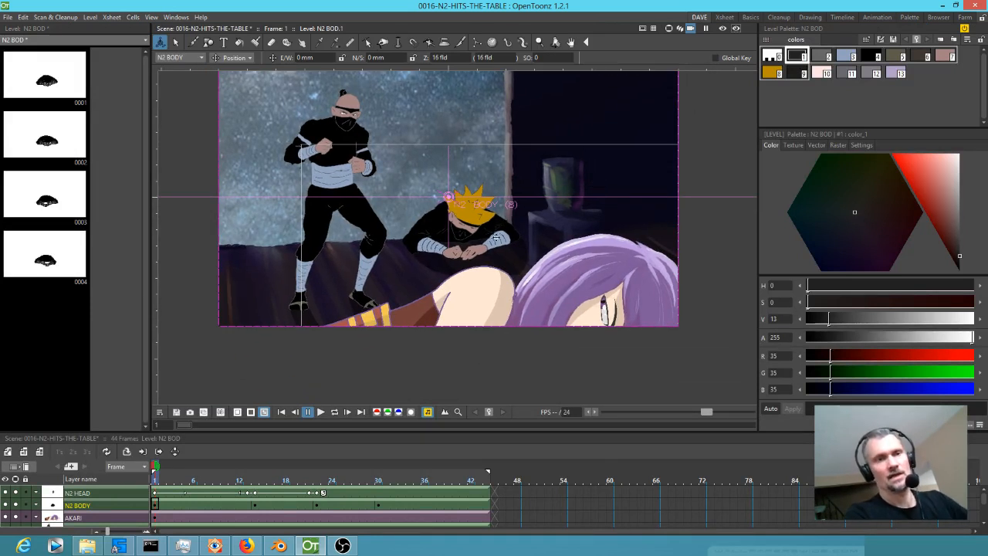
pyautogui.moveTo(495, 234)
pyautogui.mouseDown()
pyautogui.moveTo(495, 245)
pyautogui.moveTo(495, 233)
pyautogui.mouseUp()
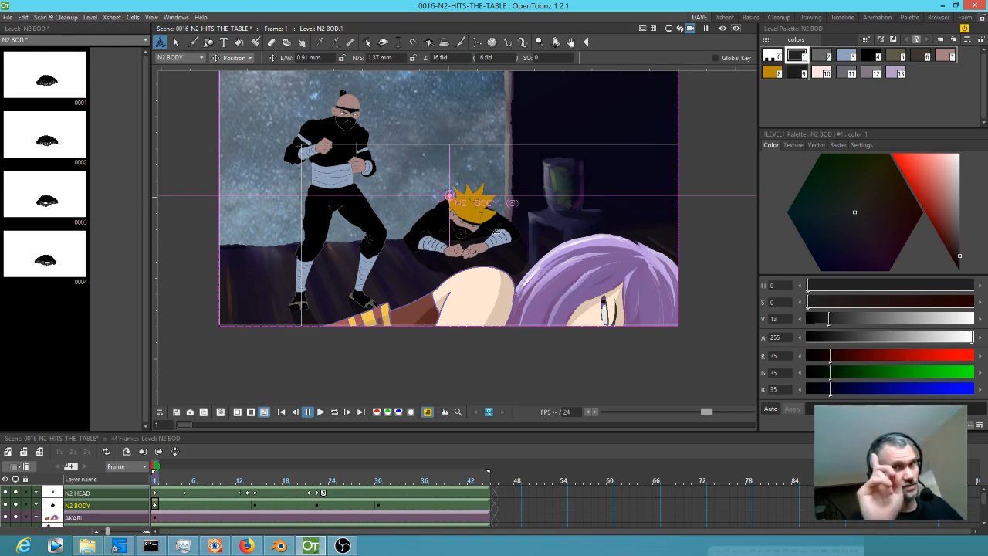
pyautogui.hotkey('ctrl', 'z')
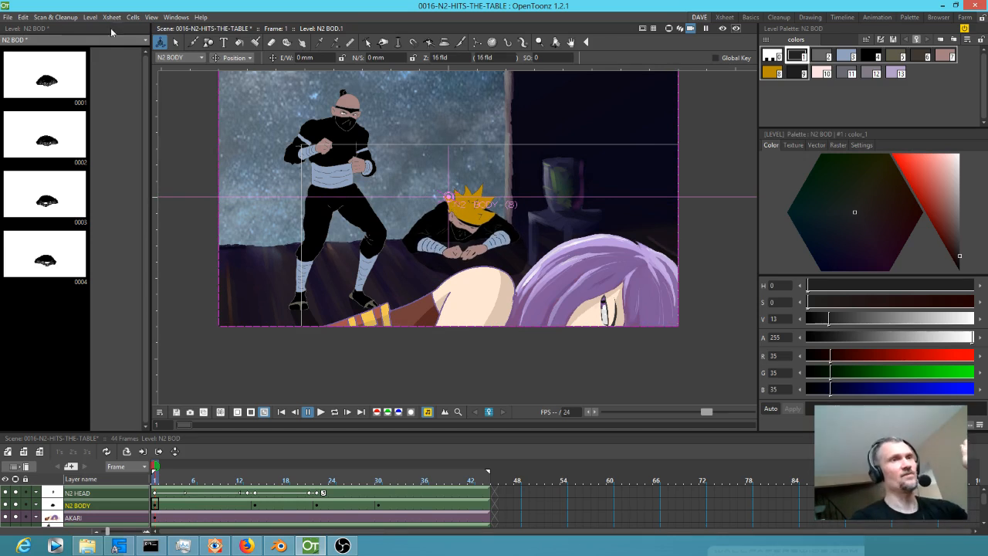
# Check the default interpolation and animation step in the Animation preferences, and close them.
pyautogui.click(10, 17)
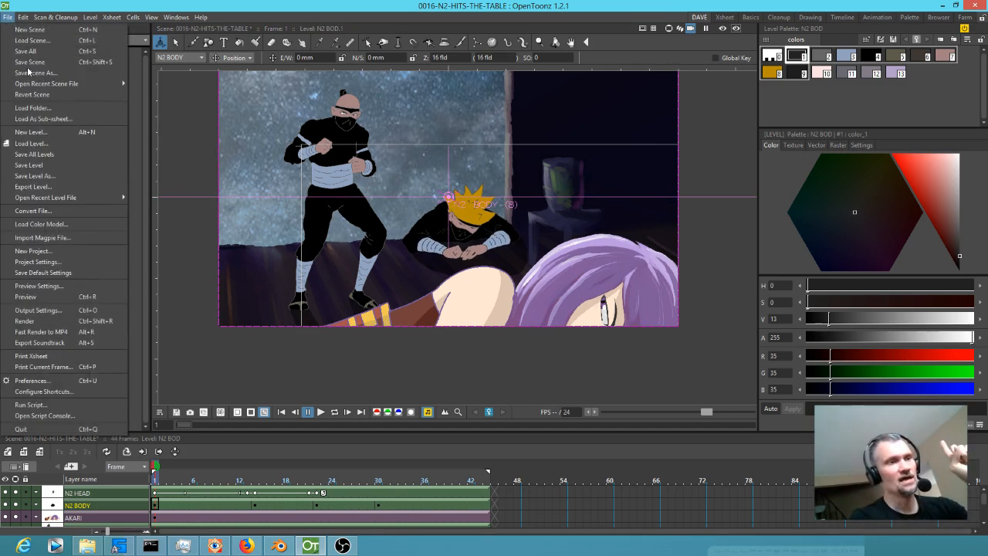
pyautogui.click(73, 381)
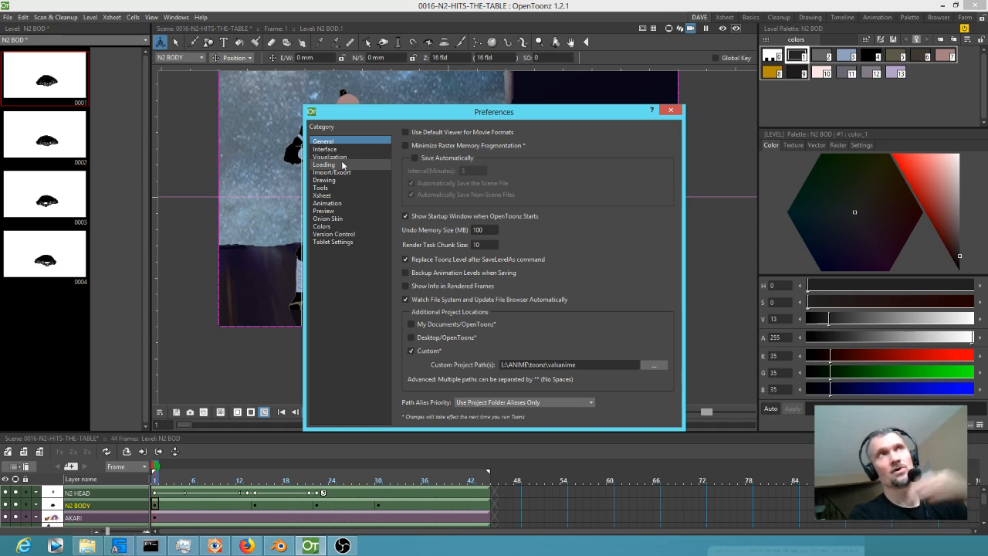
pyautogui.click(328, 203)
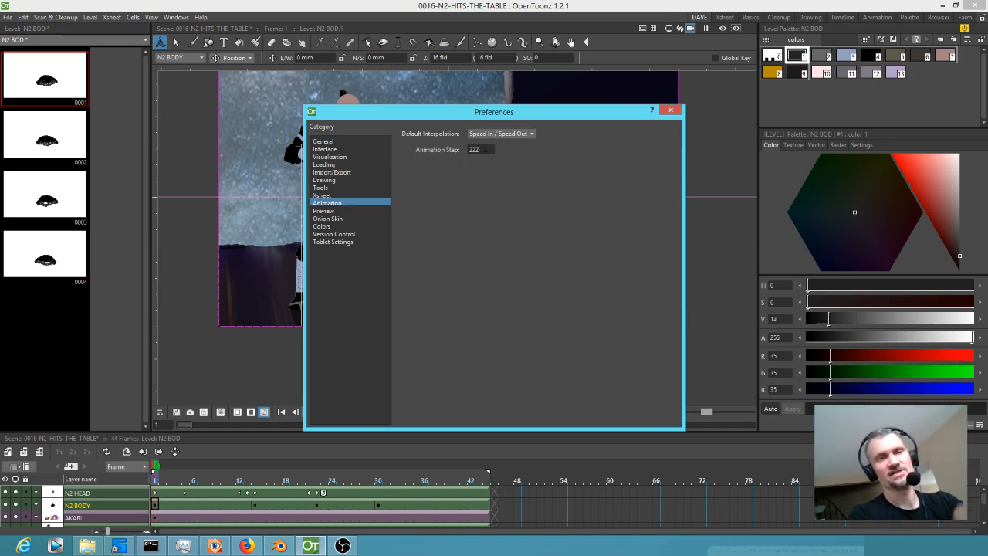
pyautogui.click(671, 110)
# In the Xsheet room, keyframe N2 BODY's position at frames 1, 14, 22 and 30, sliding it down and right towards the end.
pyautogui.click(724, 17)
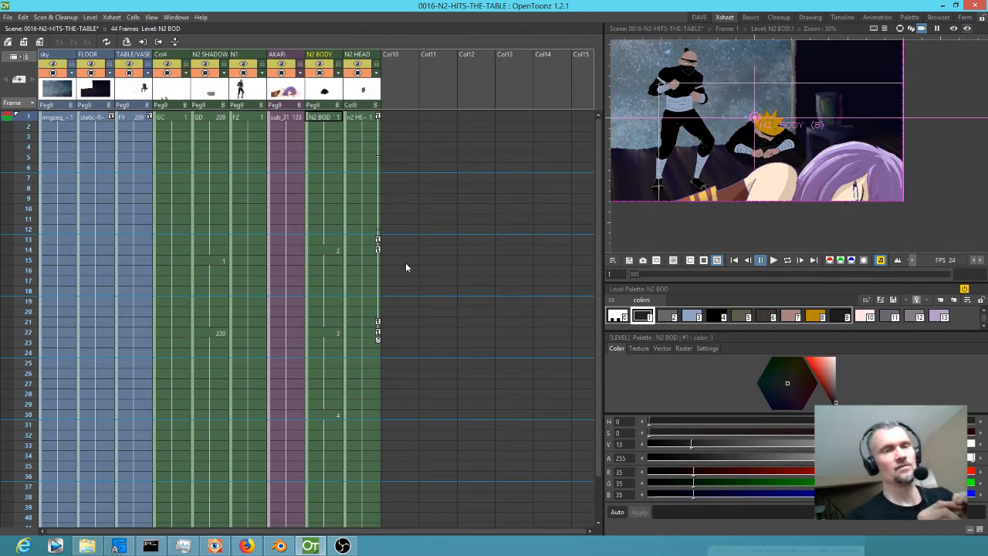
pyautogui.click(324, 119)
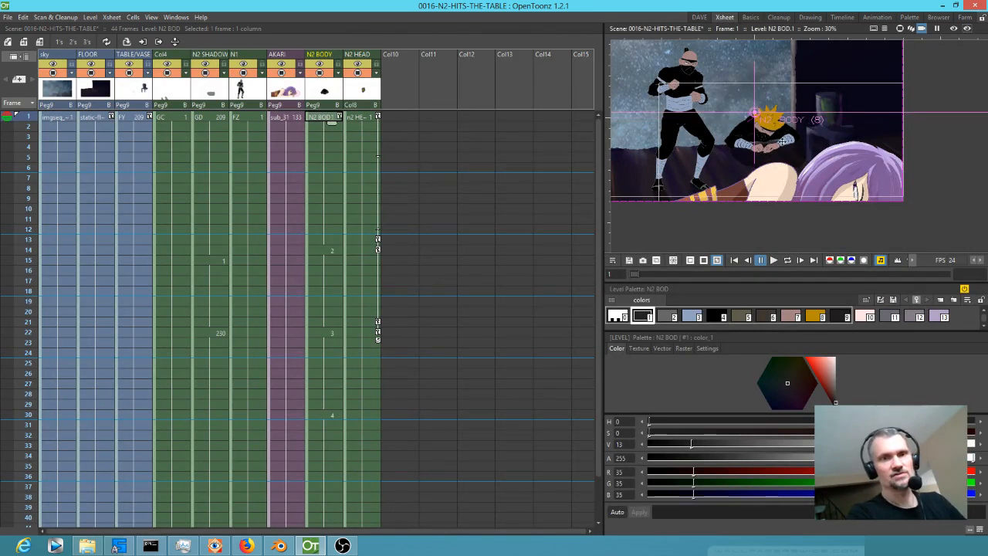
pyautogui.moveTo(783, 146); pyautogui.dragTo(785, 146)
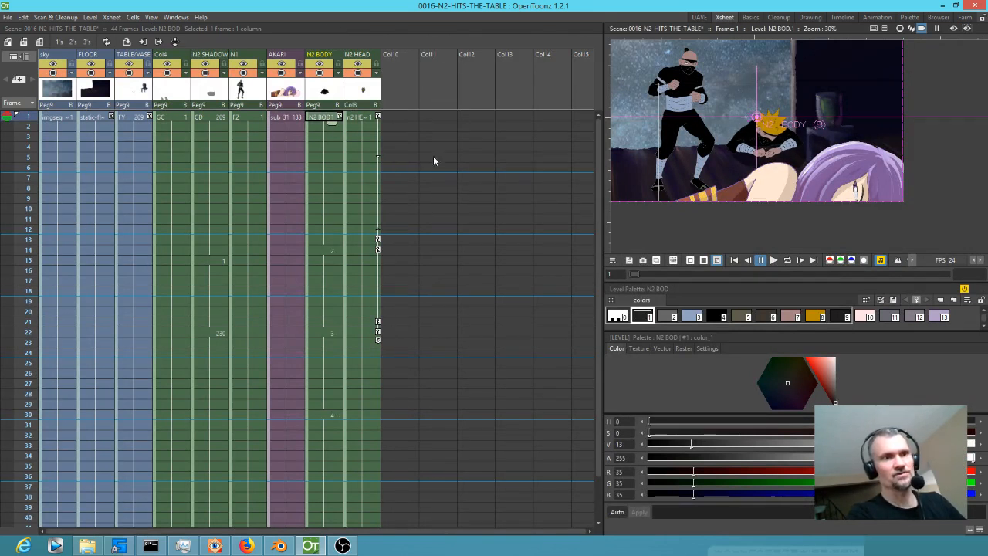
pyautogui.click(312, 252)
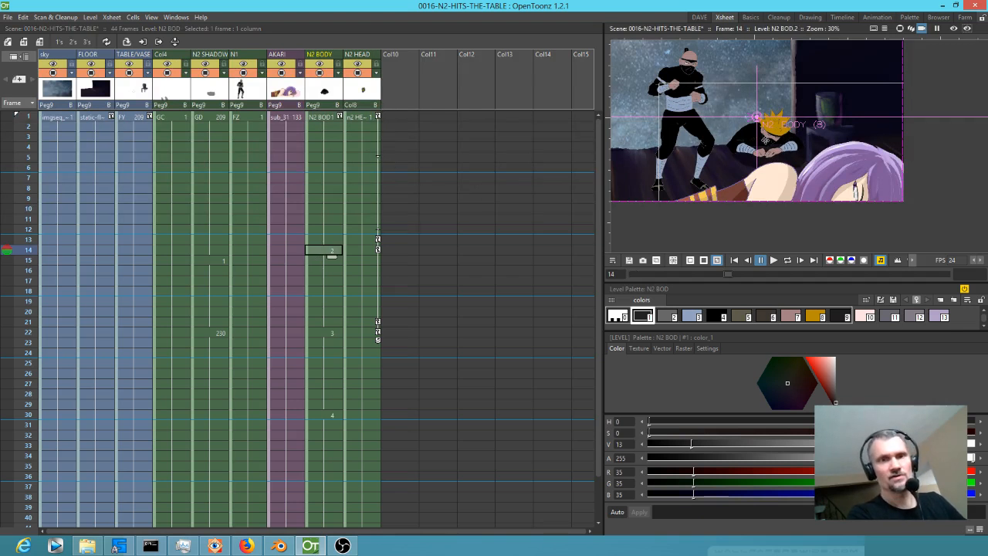
pyautogui.click(334, 332)
pyautogui.moveTo(770, 152); pyautogui.dragTo(770, 155)
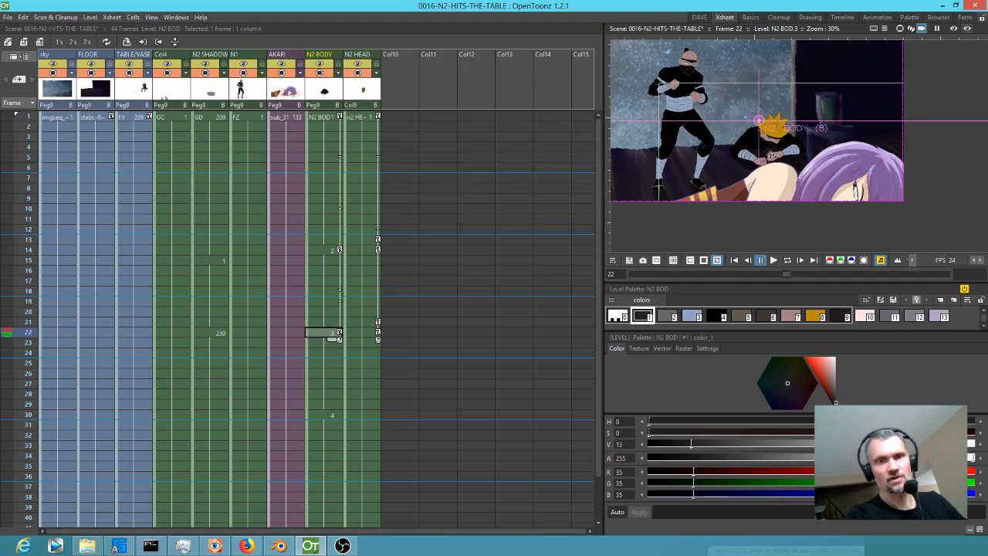
pyautogui.click(332, 414)
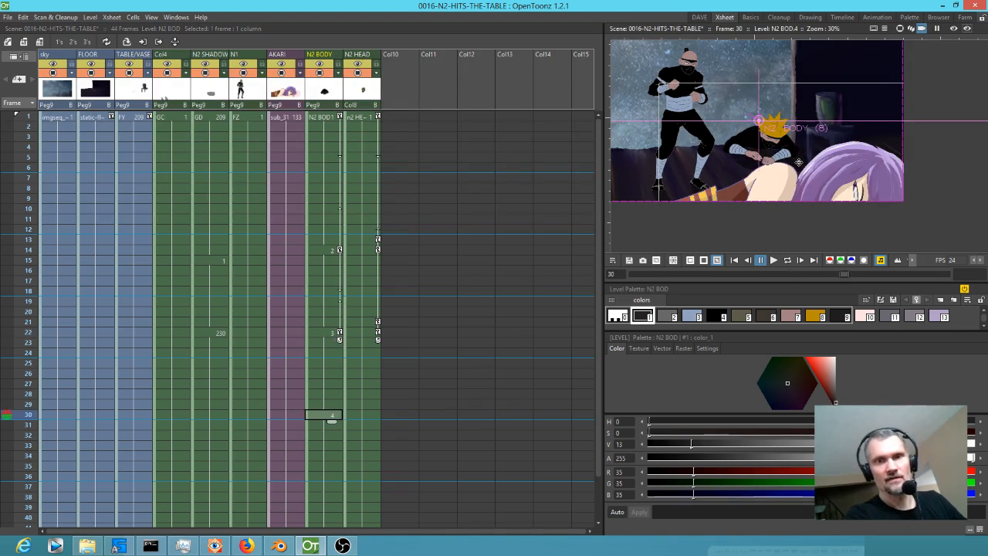
pyautogui.moveTo(801, 161); pyautogui.dragTo(811, 167)
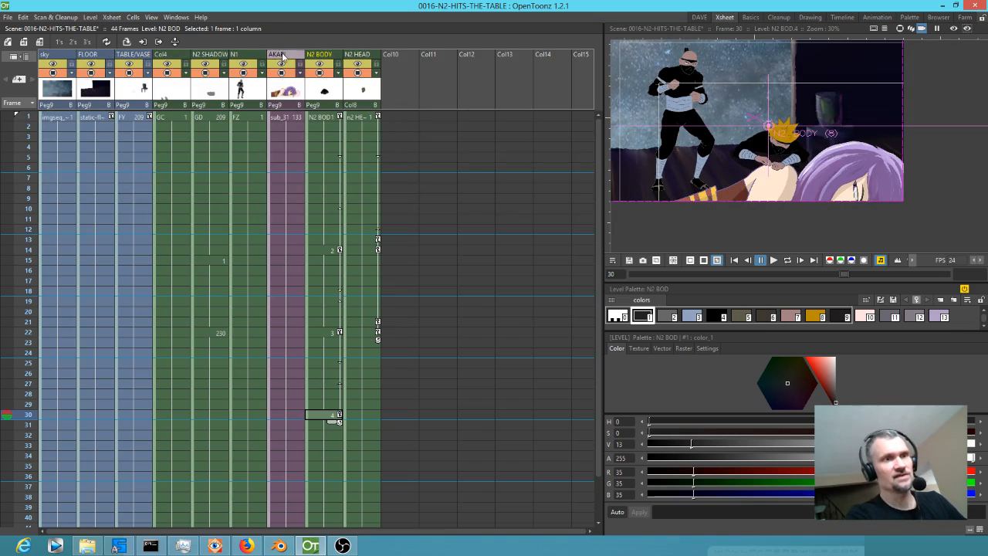
# Move the AKARI column past N2 HEAD into column 10 and return to frame 1.
pyautogui.click(286, 85)
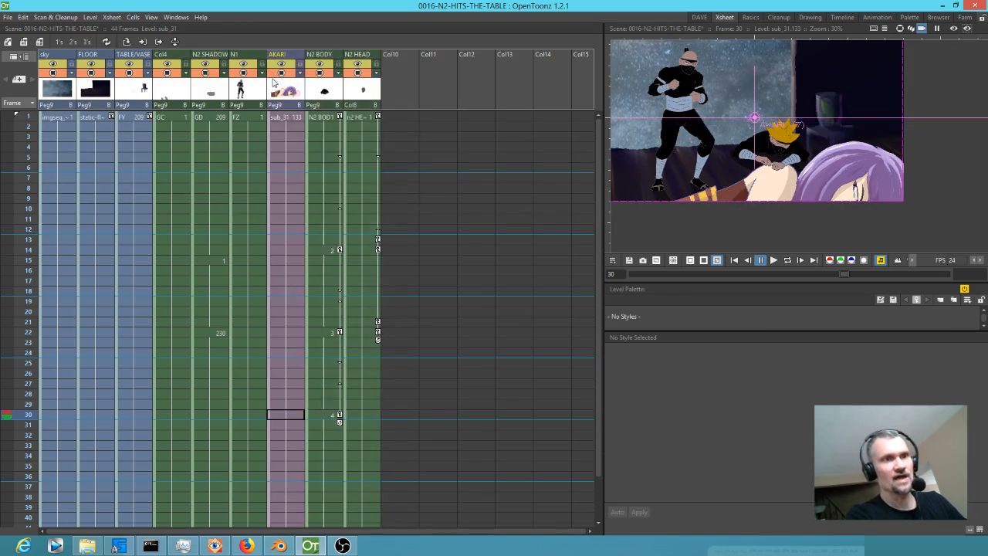
pyautogui.moveTo(304, 55); pyautogui.dragTo(420, 56)
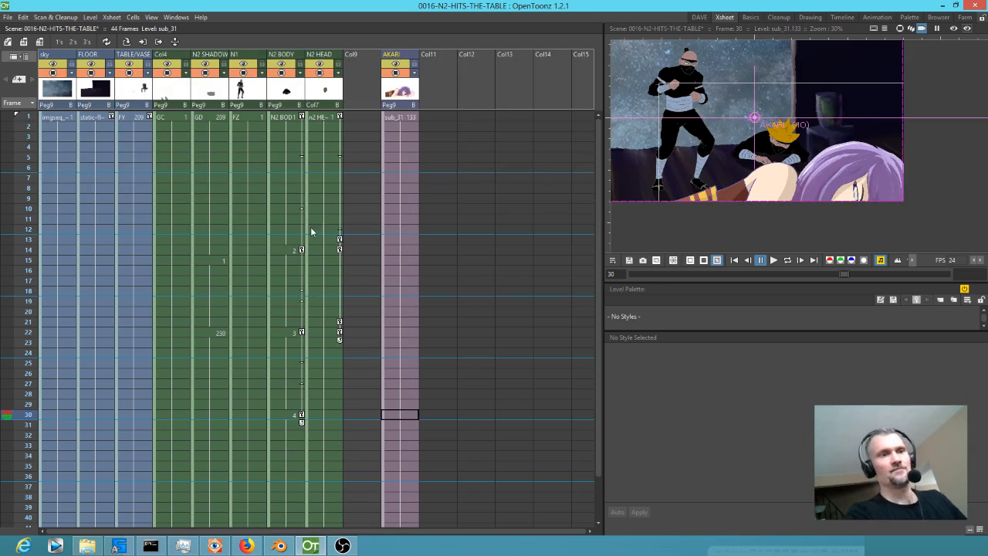
pyautogui.moveTo(32, 126)
pyautogui.mouseDown()
pyautogui.moveTo(5, 401)
pyautogui.moveTo(6, 124)
pyautogui.mouseUp()
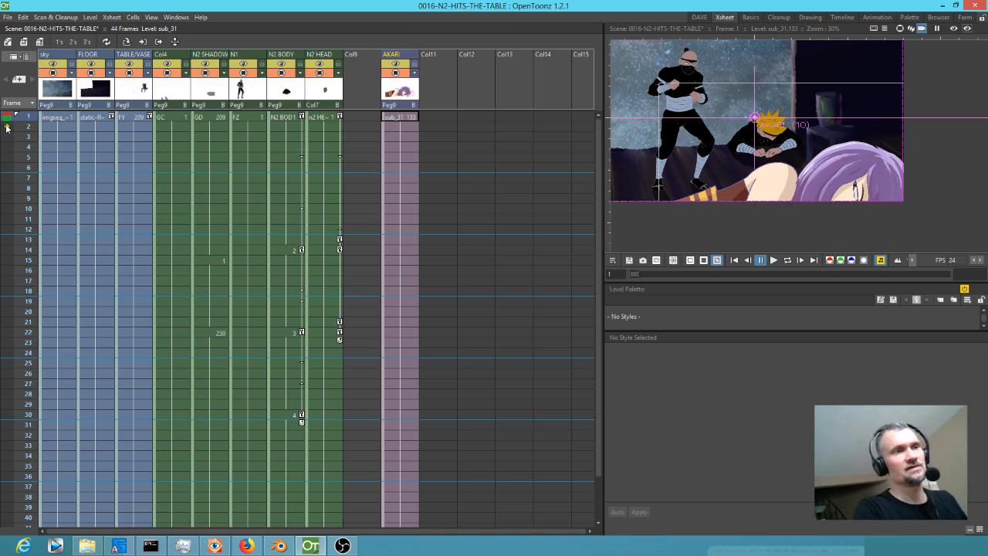
# Nudge N2 BODY slightly up and to the left at frames 14 and 22.
pyautogui.moveTo(29, 118)
pyautogui.mouseDown()
pyautogui.moveTo(29, 394)
pyautogui.moveTo(30, 252)
pyautogui.mouseUp()
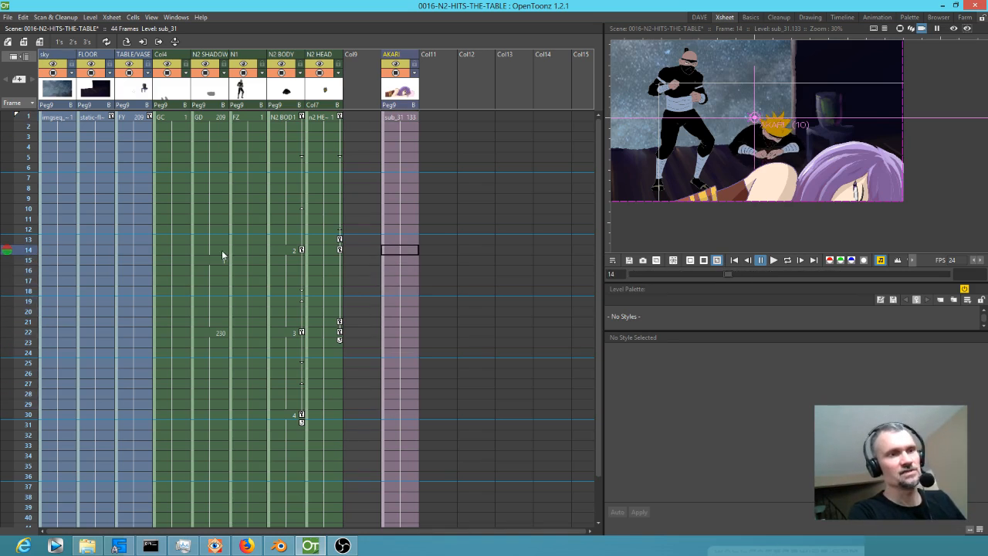
pyautogui.click(282, 250)
pyautogui.moveTo(768, 141); pyautogui.dragTo(765, 138)
pyautogui.moveTo(15, 254)
pyautogui.mouseDown()
pyautogui.moveTo(19, 112)
pyautogui.moveTo(23, 198)
pyautogui.mouseUp()
pyautogui.moveTo(64, 228)
pyautogui.mouseDown()
pyautogui.moveTo(72, 341)
pyautogui.moveTo(70, 320)
pyautogui.moveTo(73, 329)
pyautogui.mouseUp()
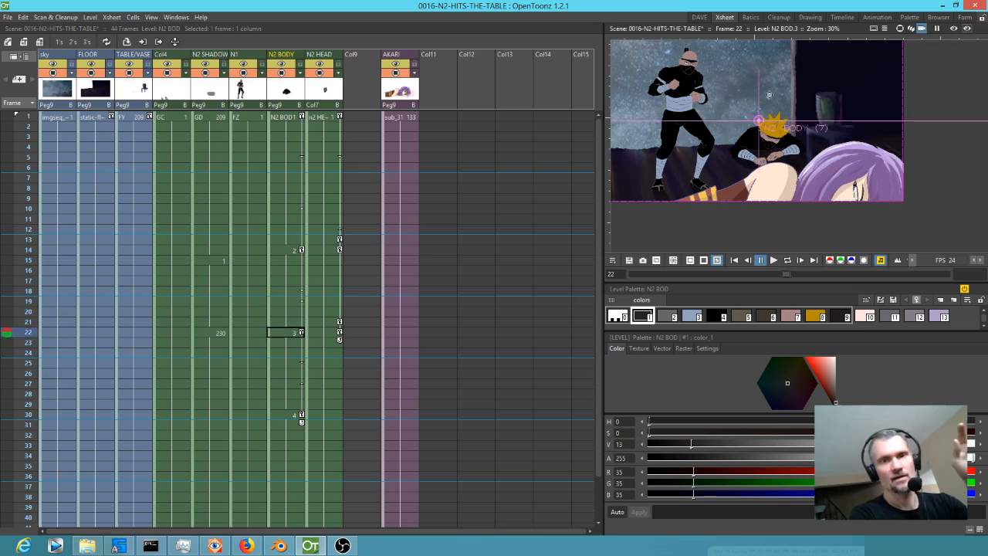
pyautogui.moveTo(778, 139); pyautogui.dragTo(775, 136)
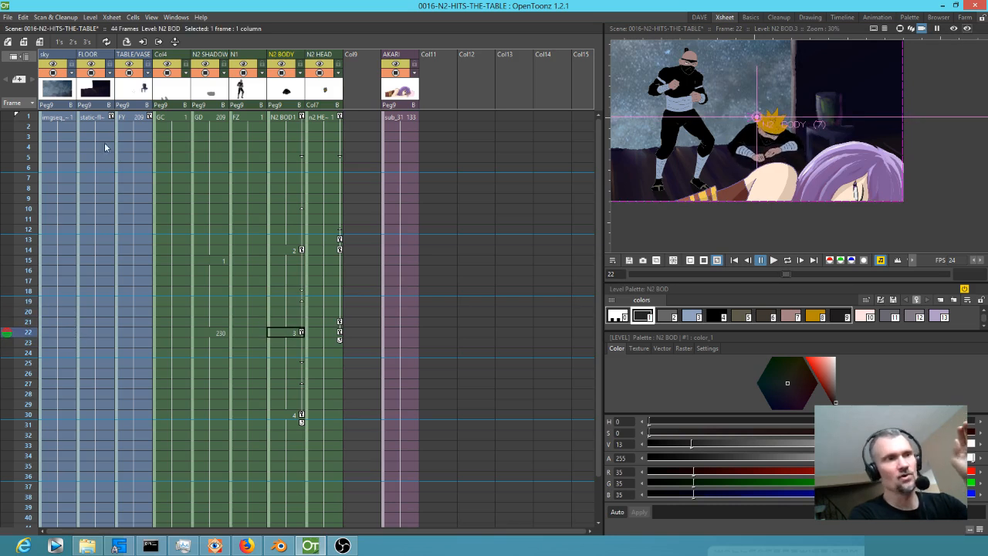
# Nudge N2 BODY slightly down and to the right at frame 14, and scrub through to frame 30.
pyautogui.moveTo(16, 138)
pyautogui.mouseDown()
pyautogui.moveTo(11, 331)
pyautogui.moveTo(10, 314)
pyautogui.mouseUp()
pyautogui.click(291, 249)
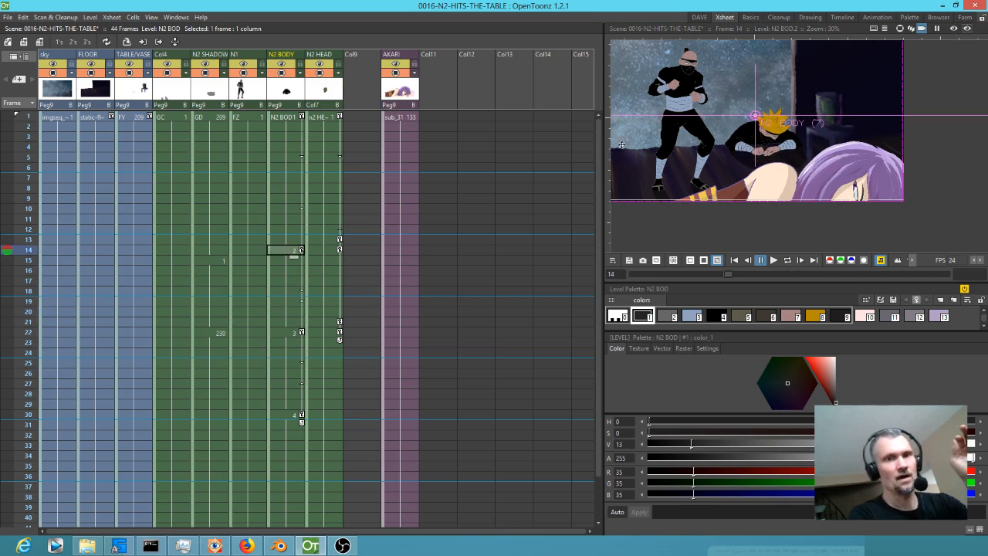
pyautogui.moveTo(790, 137); pyautogui.dragTo(792, 139)
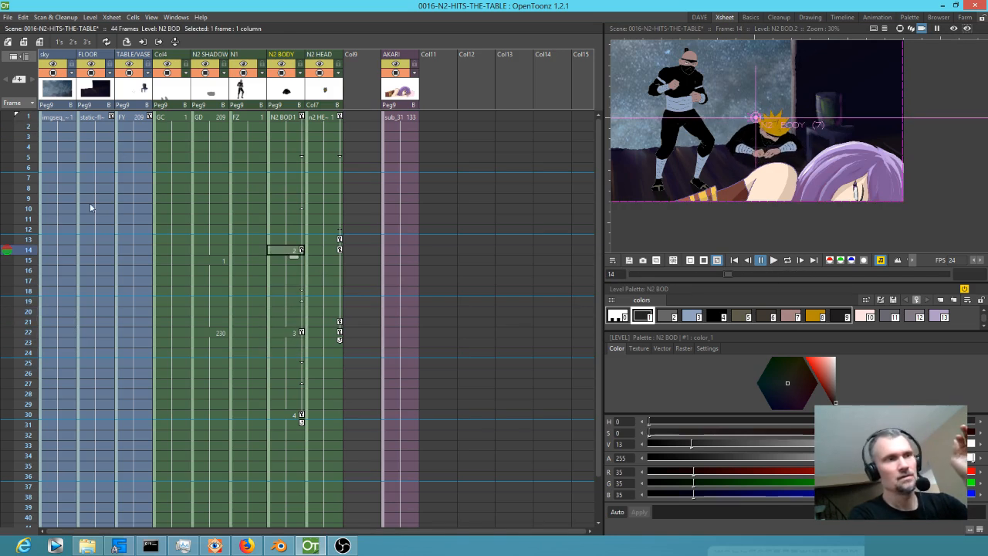
pyautogui.moveTo(29, 117)
pyautogui.mouseDown()
pyautogui.moveTo(7, 363)
pyautogui.moveTo(12, 417)
pyautogui.mouseUp()
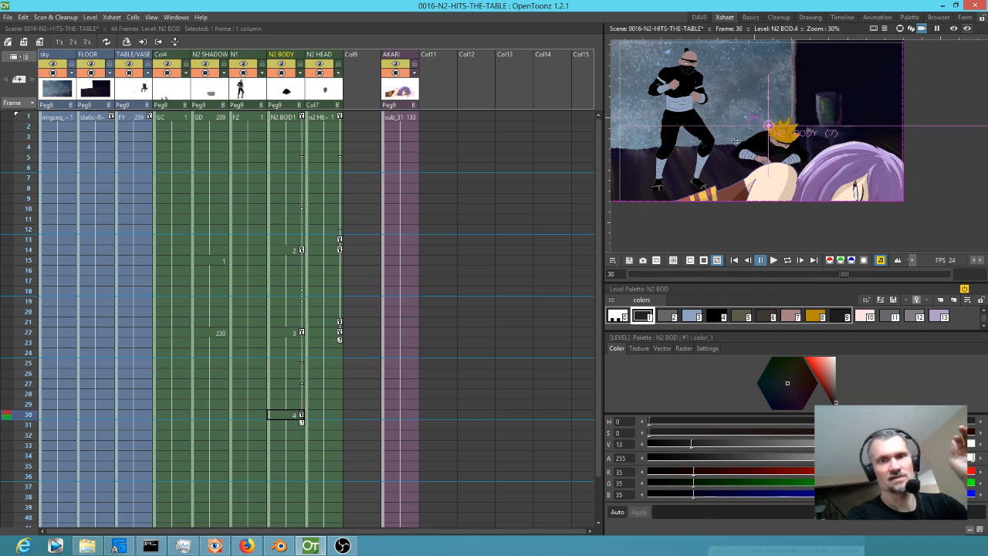
# Nudge N2 BODY slightly up at frame 30, keyframe N2 HEAD there slightly up and to the left, and scrub through the move.
pyautogui.moveTo(791, 153); pyautogui.dragTo(791, 151)
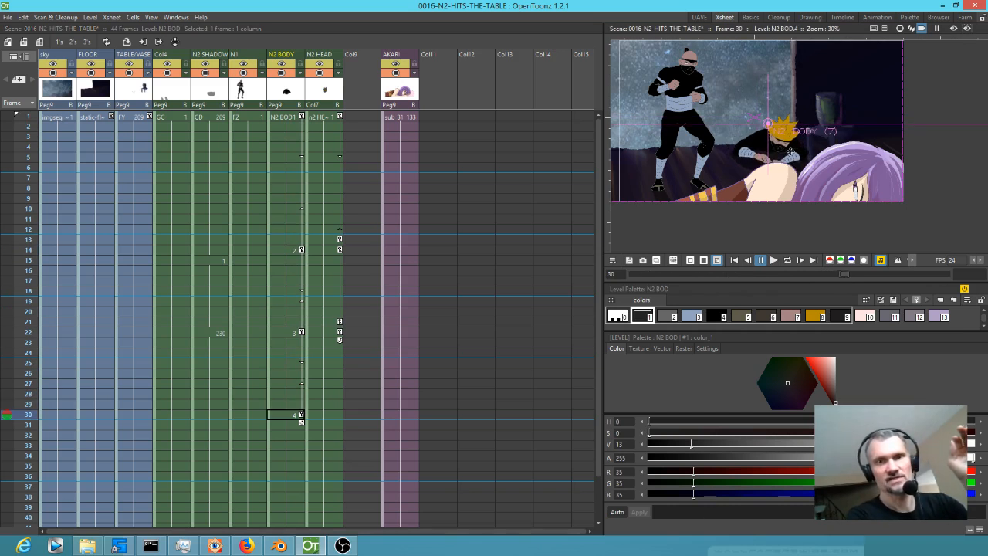
pyautogui.click(337, 333)
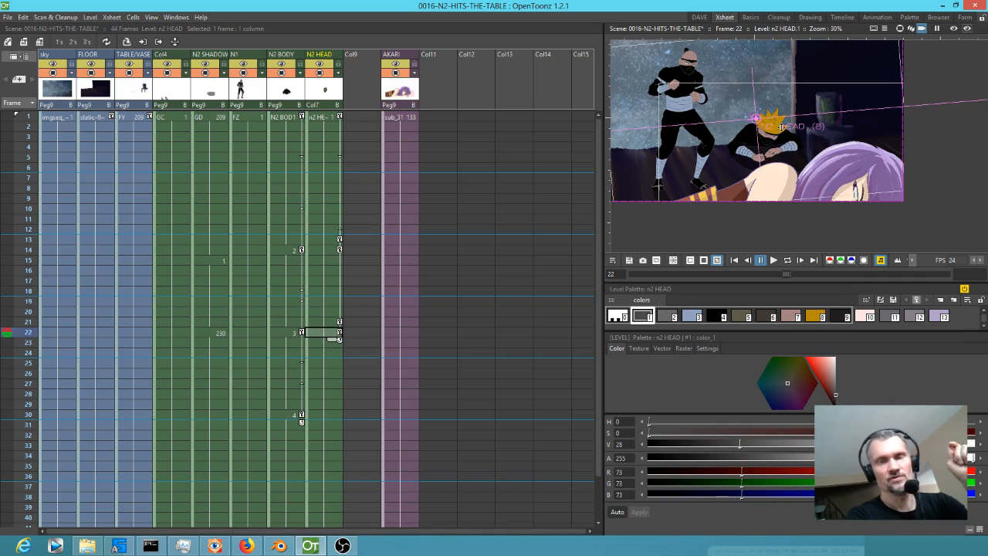
pyautogui.click(326, 417)
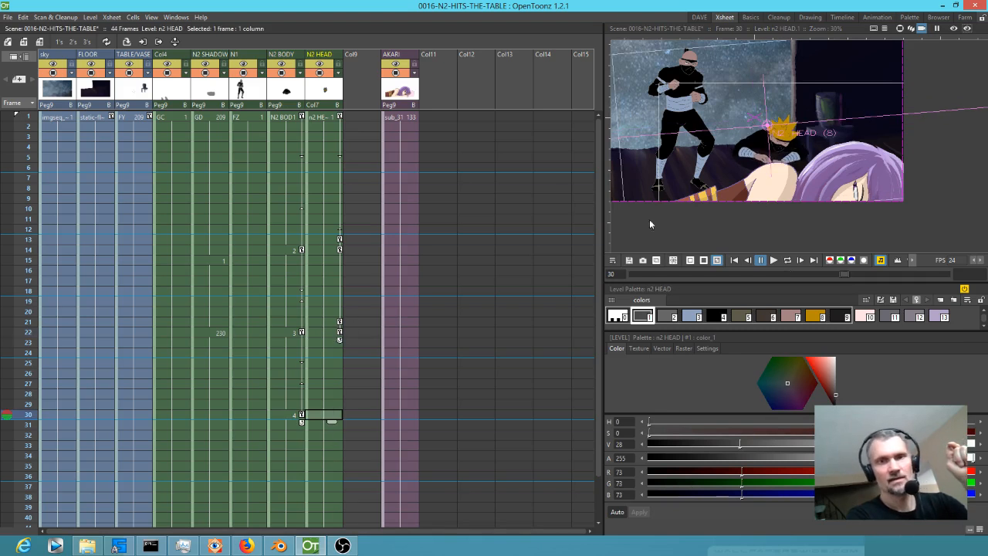
pyautogui.moveTo(786, 143); pyautogui.dragTo(784, 140)
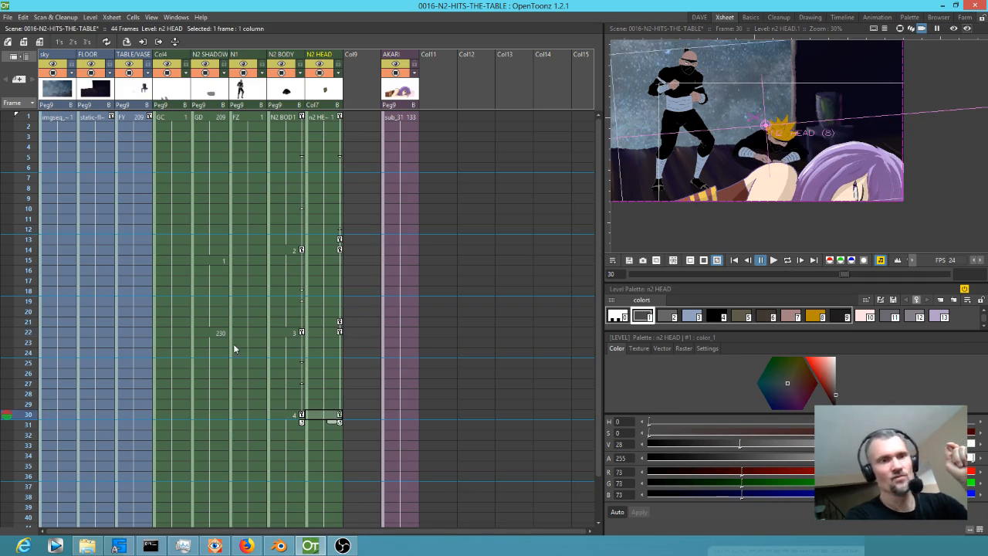
pyautogui.click(28, 403)
pyautogui.moveTo(29, 403)
pyautogui.mouseDown()
pyautogui.moveTo(52, 278)
pyautogui.moveTo(57, 400)
pyautogui.moveTo(55, 342)
pyautogui.mouseUp()
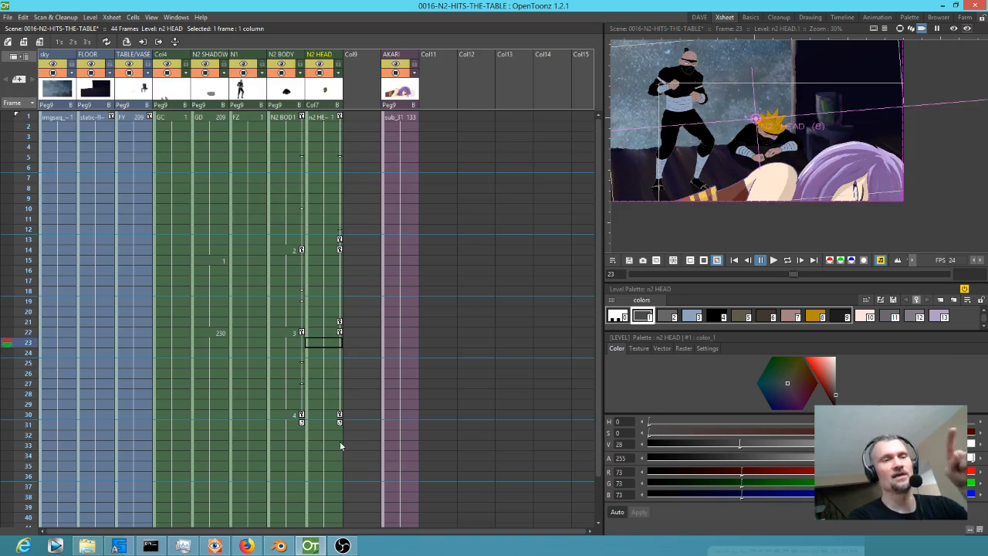
pyautogui.click(339, 417)
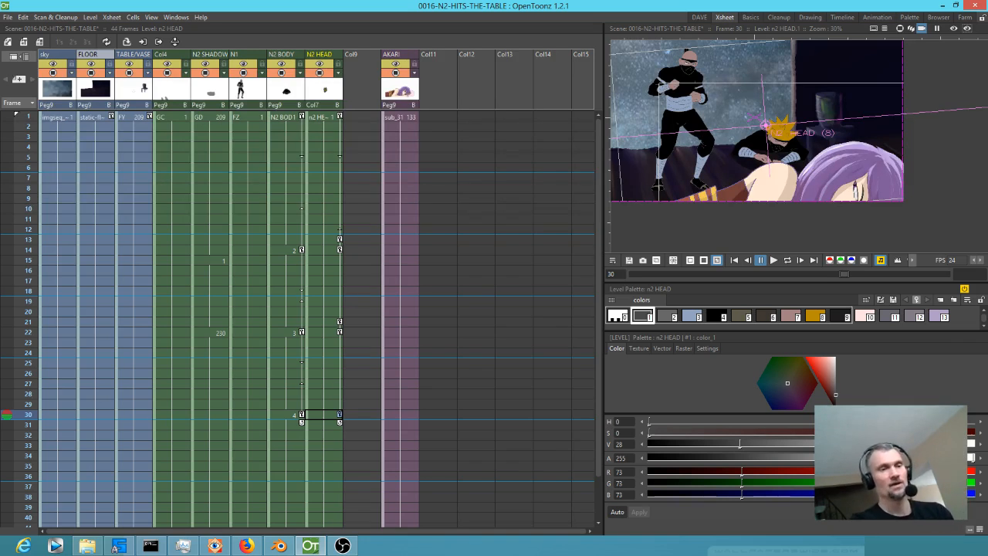
# Switch to Blender, rewind the OPENING SCENE VIDEO EDIT sequence to frame 0, fit the preview and play it.
pyautogui.click(278, 547)
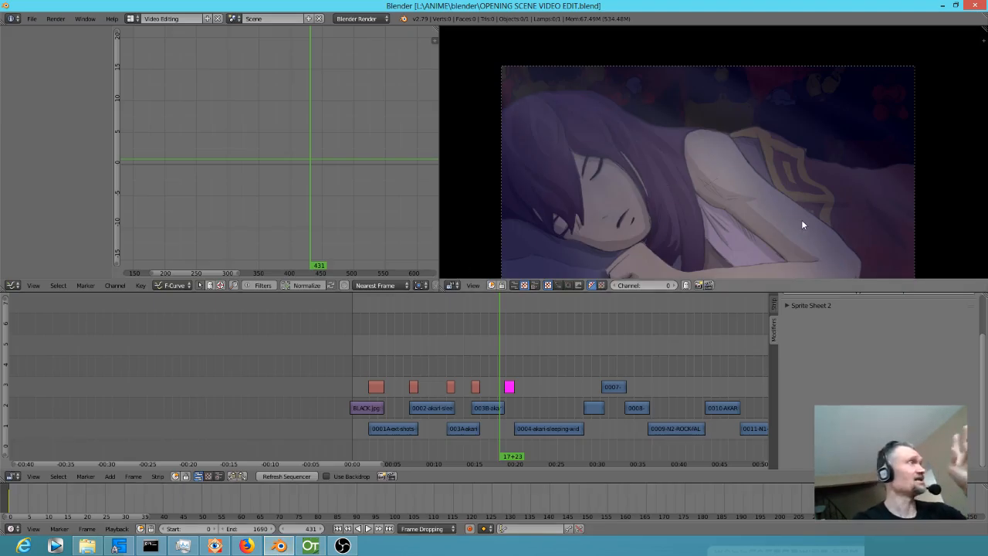
pyautogui.hscroll(5, 651, 338)
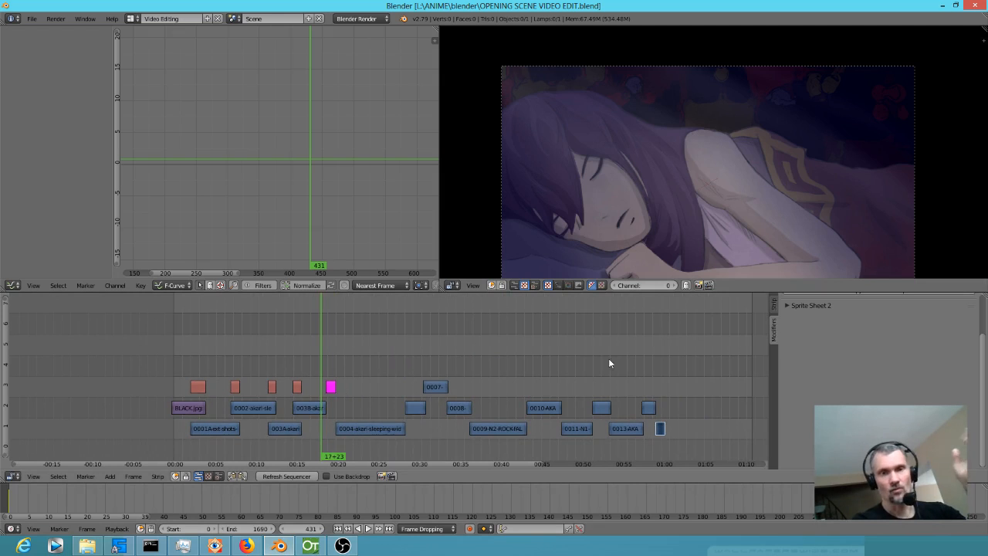
pyautogui.moveTo(662, 374); pyautogui.dragTo(148, 366)
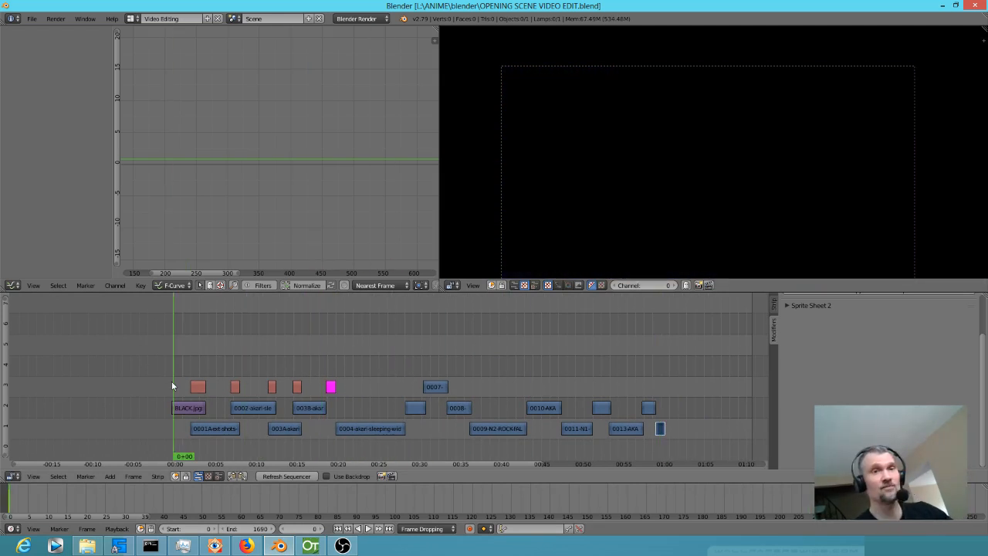
pyautogui.scroll(2, 633, 189)
pyautogui.press('Home')
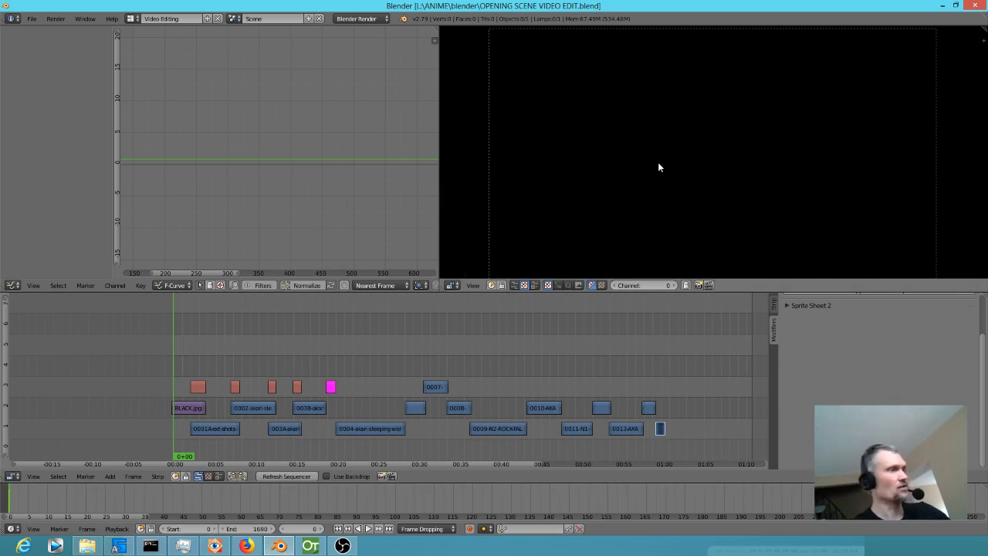
pyautogui.hotkey('alt', 'a')
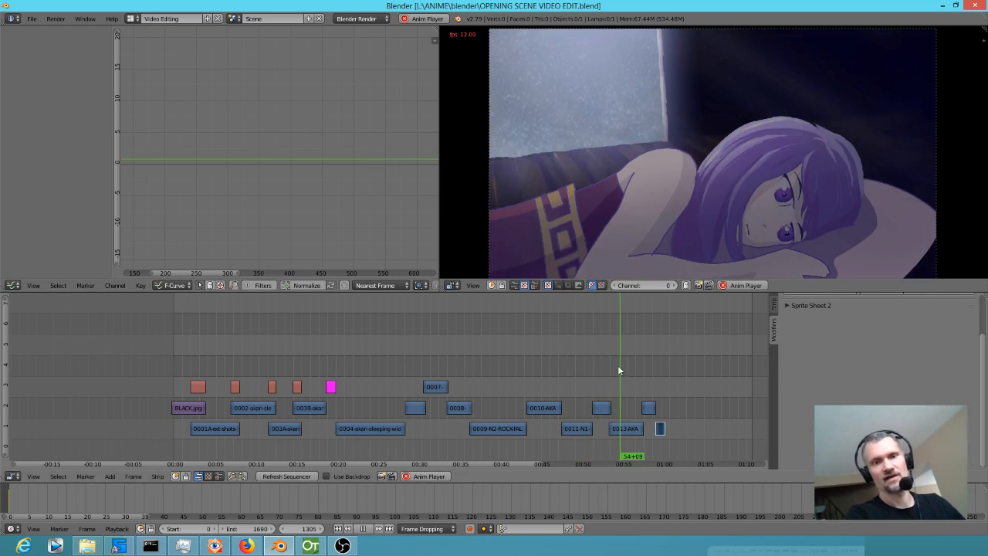
# Replay the sequence around the 0011-N1 and 0013-AKA strips, and stop playback within the 0013-AKA strip.
pyautogui.click(594, 364)
pyautogui.click(580, 366)
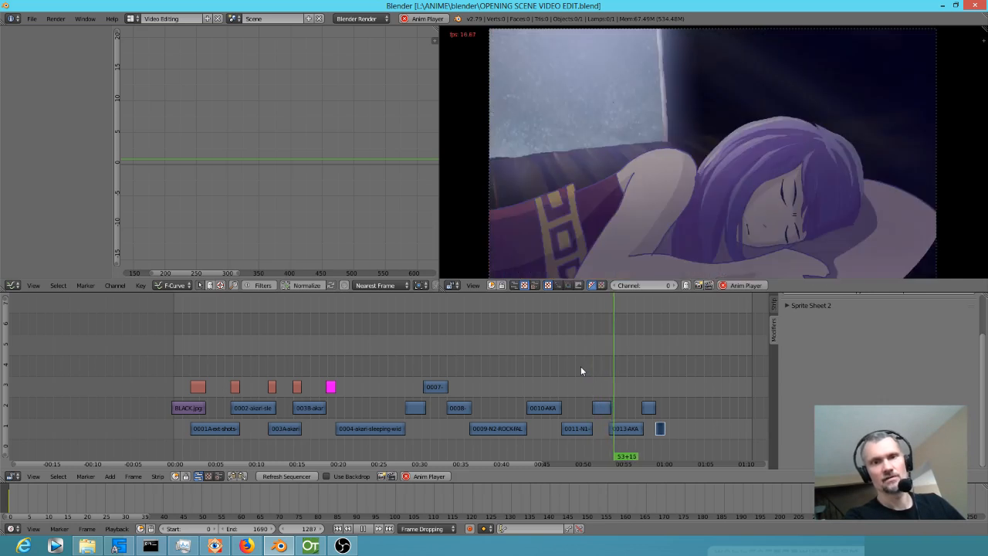
pyautogui.click(599, 374)
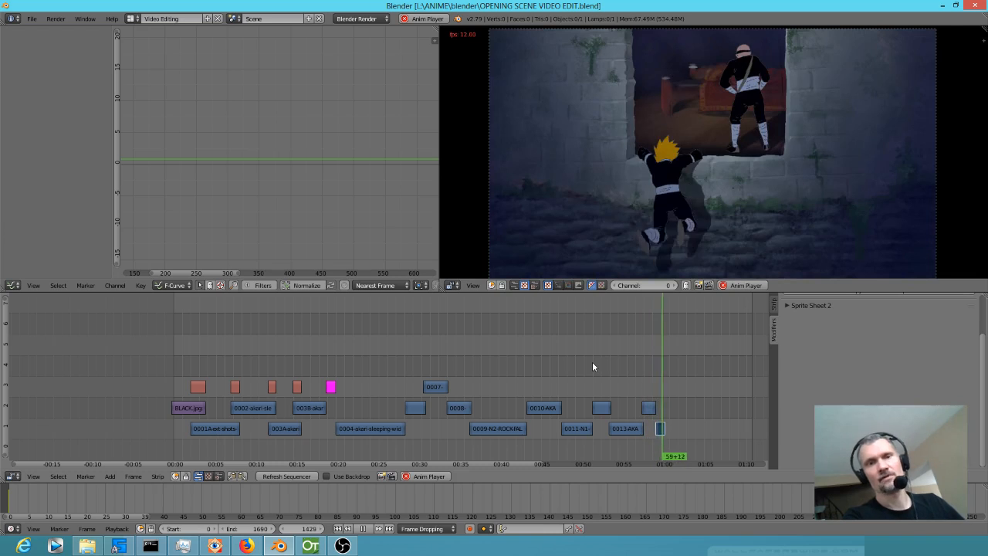
pyautogui.moveTo(592, 366); pyautogui.dragTo(612, 372)
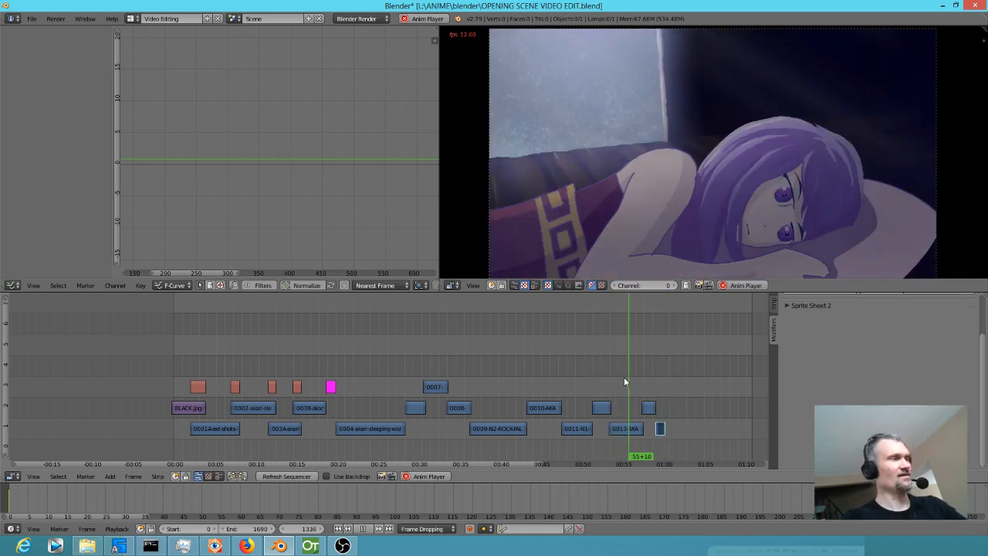
pyautogui.click(618, 369)
pyautogui.hotkey('alt', 'a')
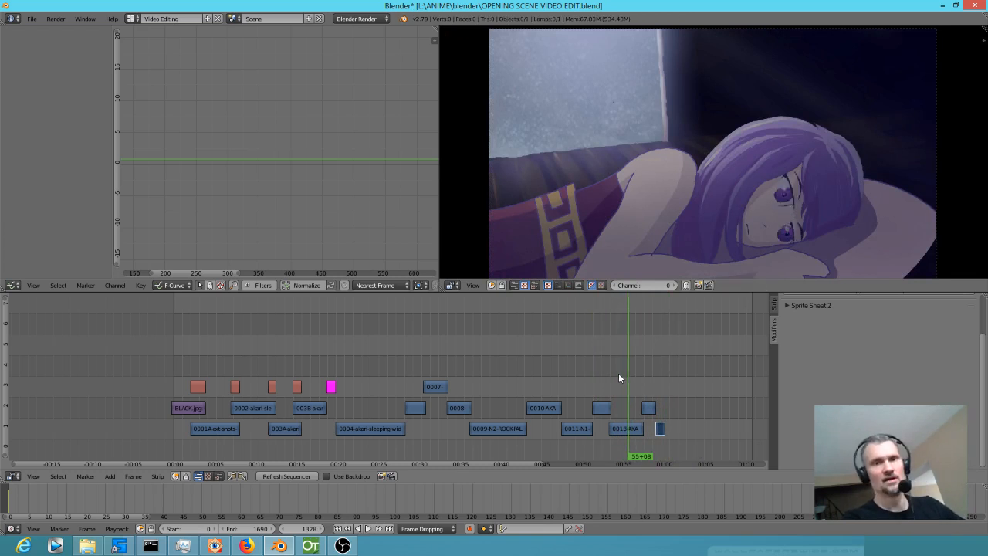
pyautogui.moveTo(621, 372); pyautogui.dragTo(625, 372)
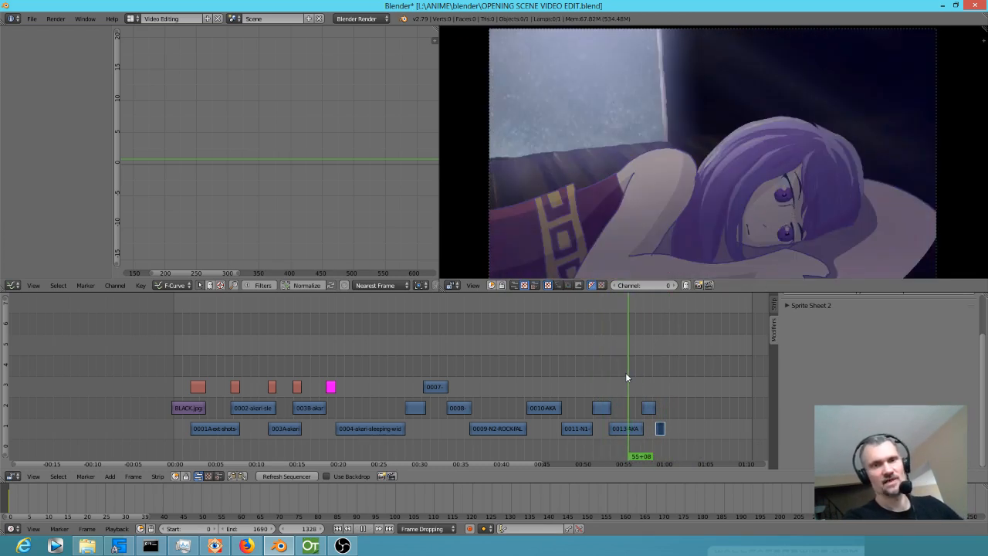
# Switch back to OpenToonz, scrub N2's animation from frame 1 through the later frames, and select N2 HEAD's keyframe at frame 22.
pyautogui.click(312, 548)
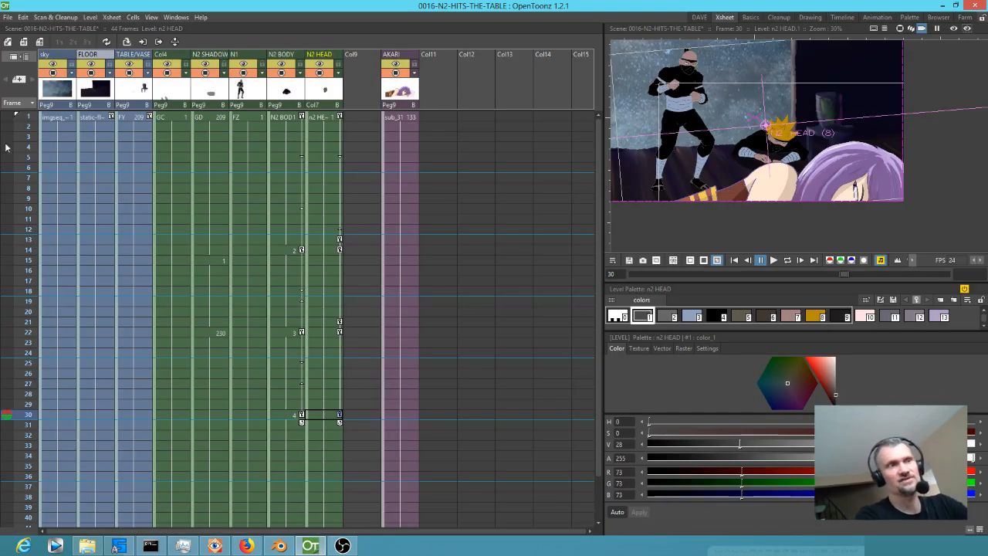
pyautogui.moveTo(24, 120); pyautogui.dragTo(23, 321)
pyautogui.moveTo(23, 371)
pyautogui.mouseDown()
pyautogui.moveTo(25, 443)
pyautogui.moveTo(24, 298)
pyautogui.moveTo(25, 441)
pyautogui.moveTo(27, 375)
pyautogui.mouseUp()
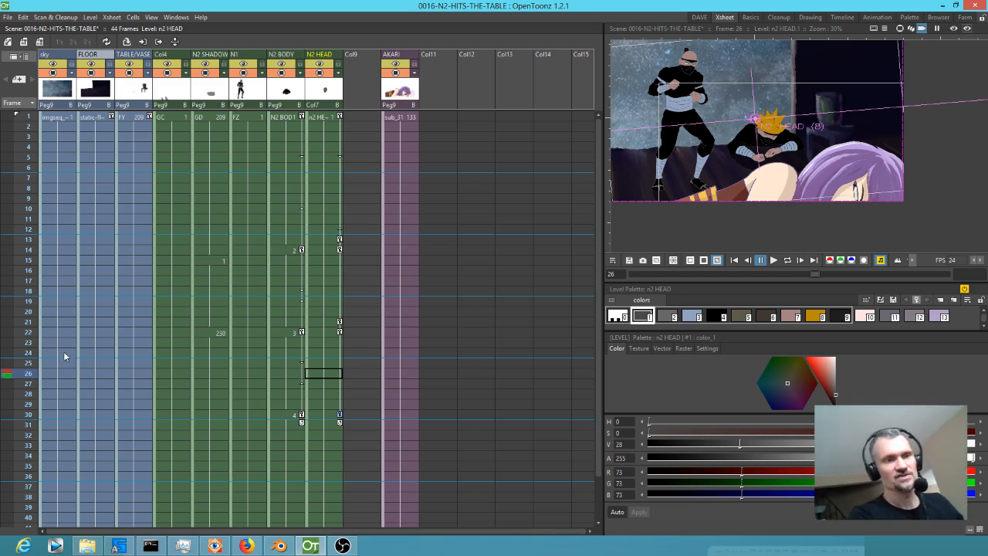
pyautogui.moveTo(29, 301); pyautogui.dragTo(2, 360)
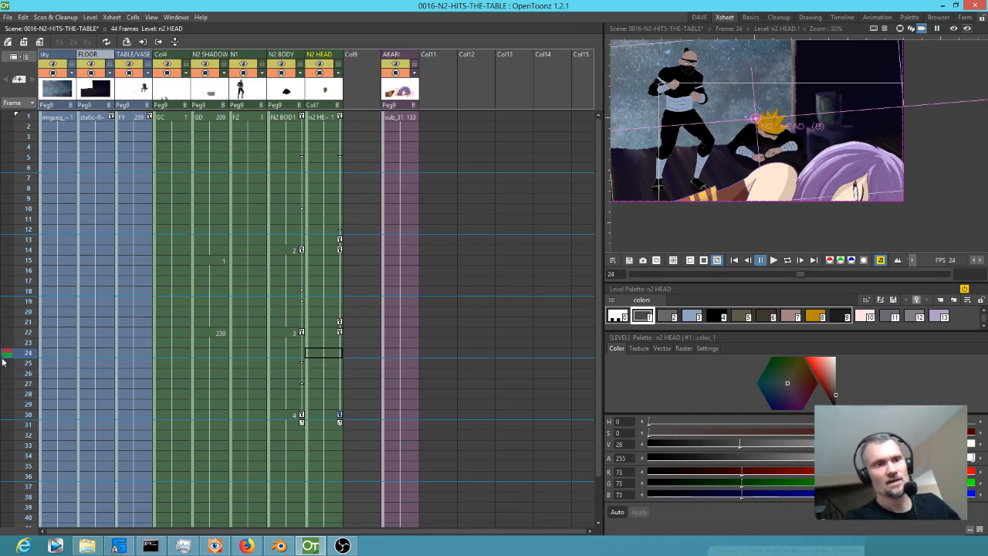
pyautogui.click(341, 332)
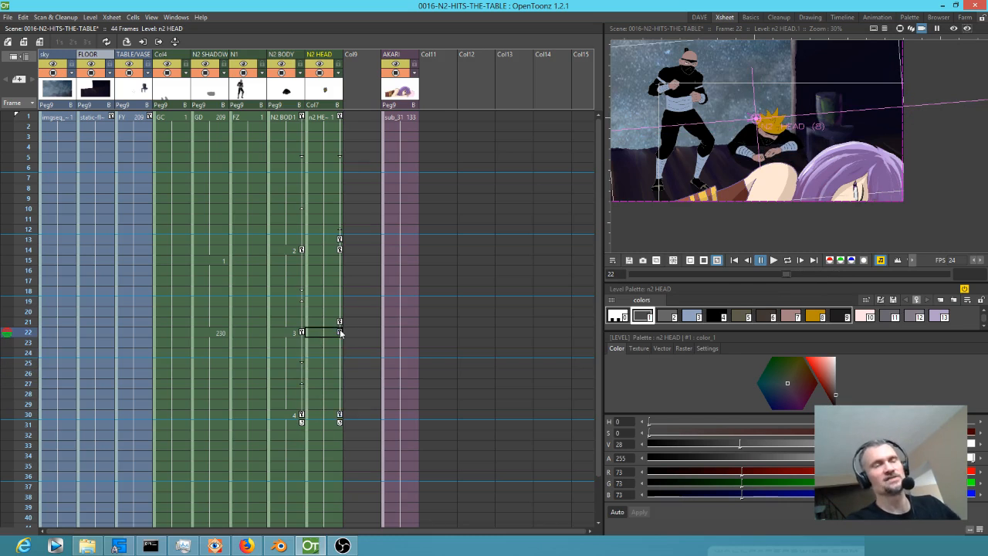
# Review the default interpolation and animation step in the Animation preferences, and close the preferences.
pyautogui.click(7, 17)
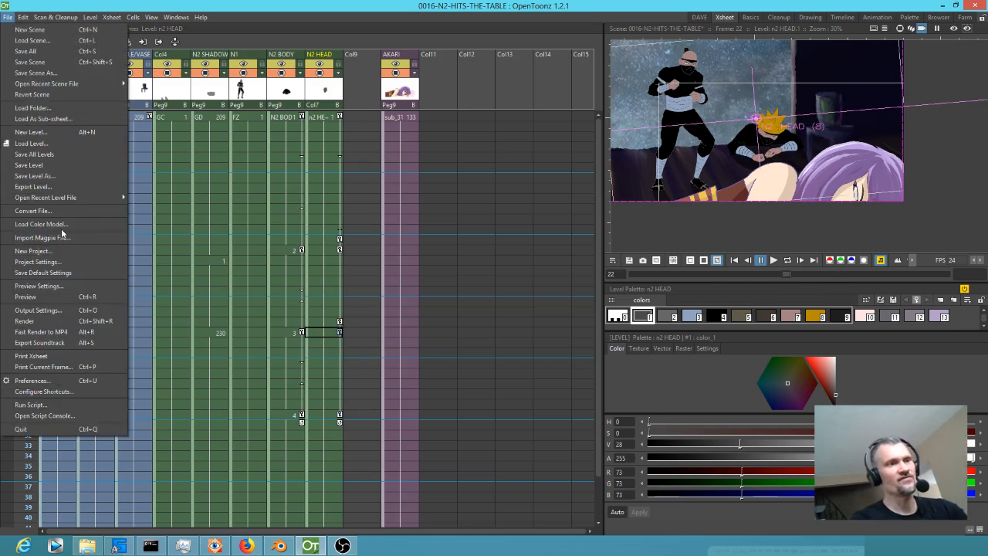
pyautogui.click(62, 380)
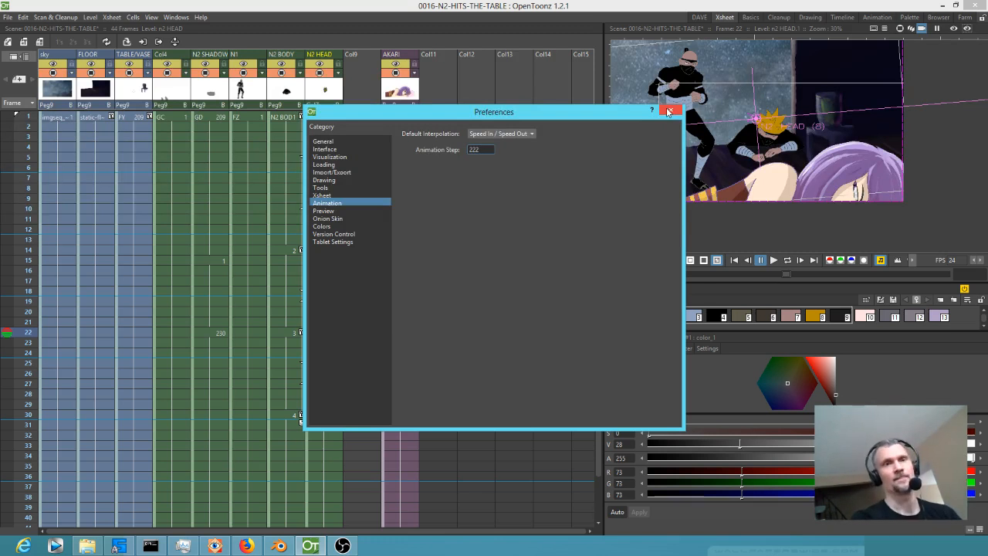
pyautogui.click(672, 111)
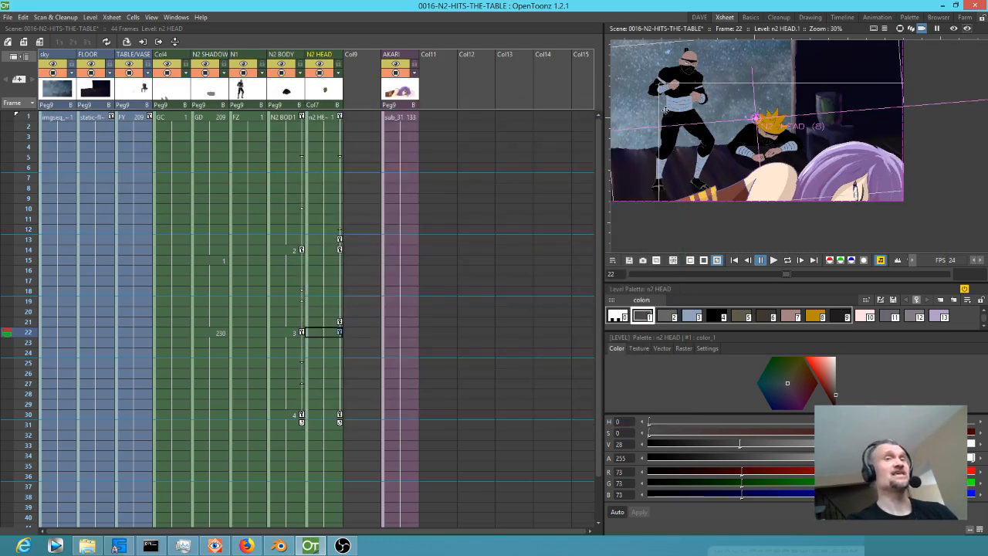
# Compare N2 HEAD's keyframes at frames 1 and 22, and scrub through the frames following frame 22.
pyautogui.click(339, 118)
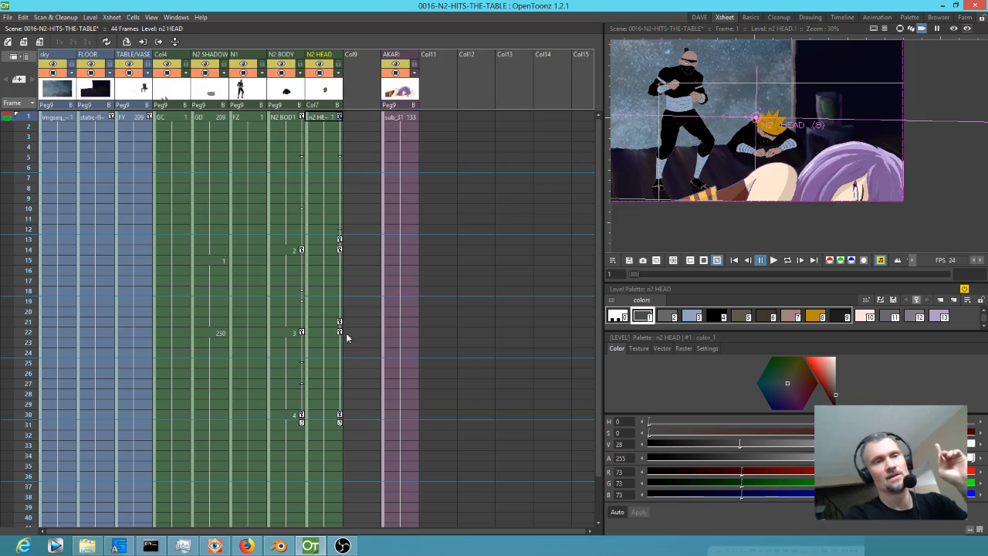
pyautogui.click(340, 333)
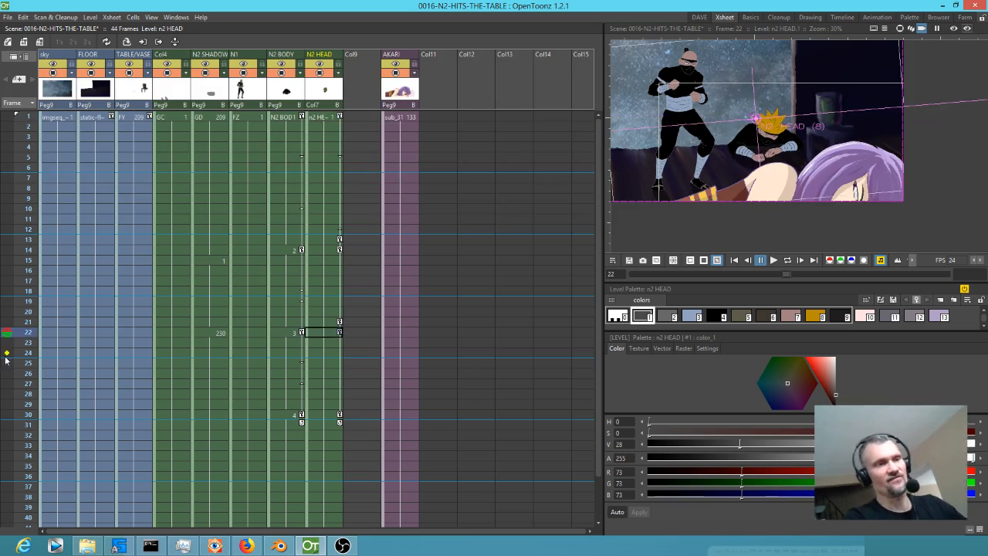
pyautogui.moveTo(23, 333); pyautogui.dragTo(23, 367)
pyautogui.click(340, 333)
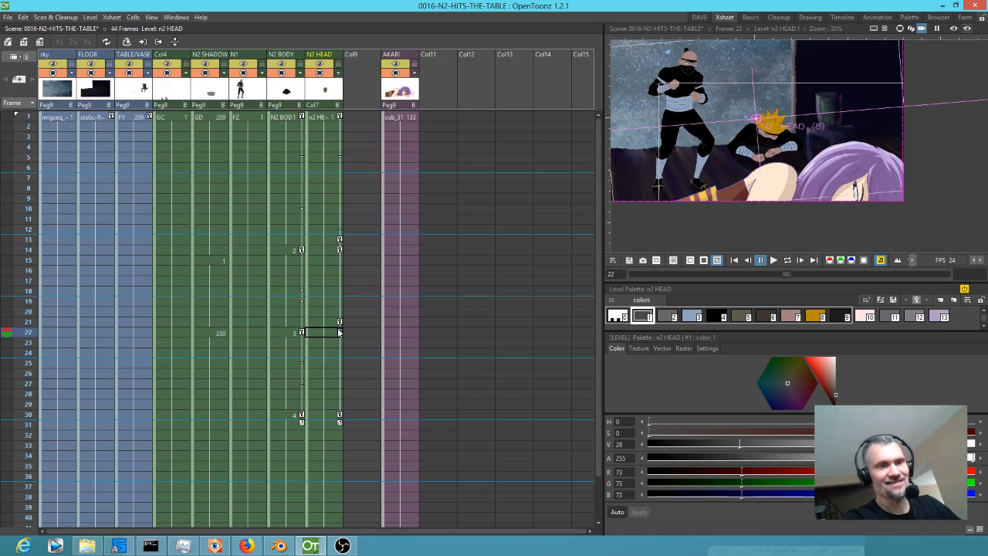
# Try shifting N2 HEAD's keyframe from frame 30 to frame 31, close the Function Editor and scrub through the motion.
pyautogui.click(341, 404)
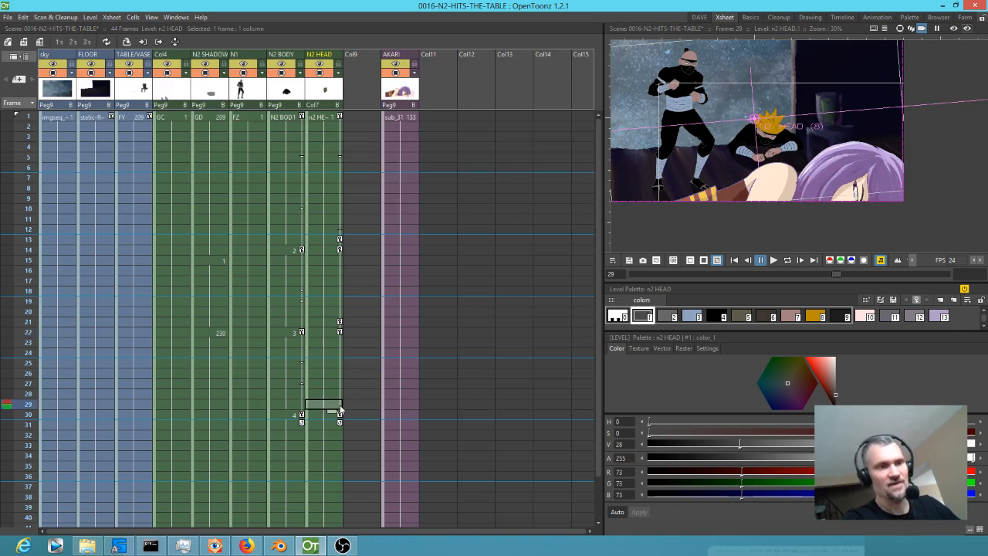
pyautogui.moveTo(340, 417); pyautogui.dragTo(341, 426)
pyautogui.press('f')
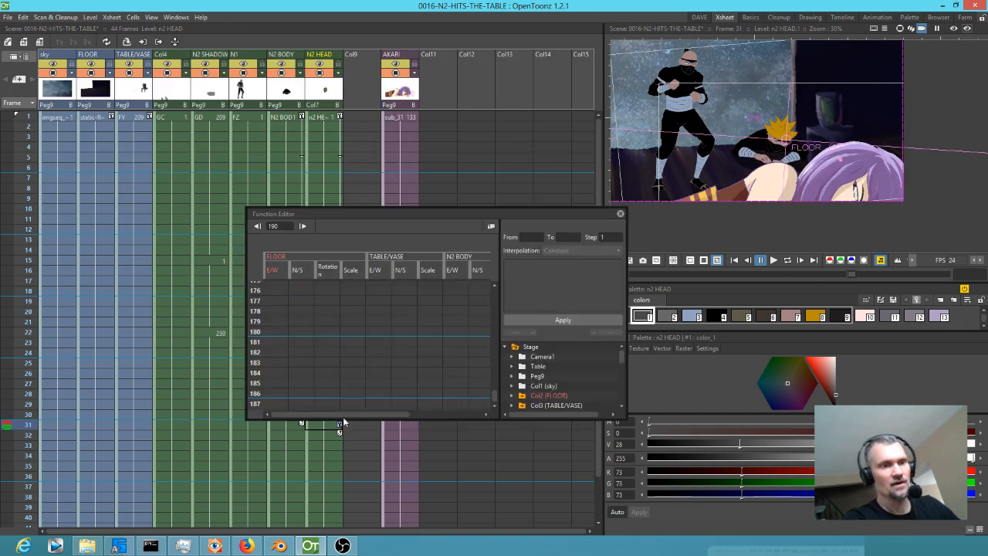
pyautogui.click(620, 213)
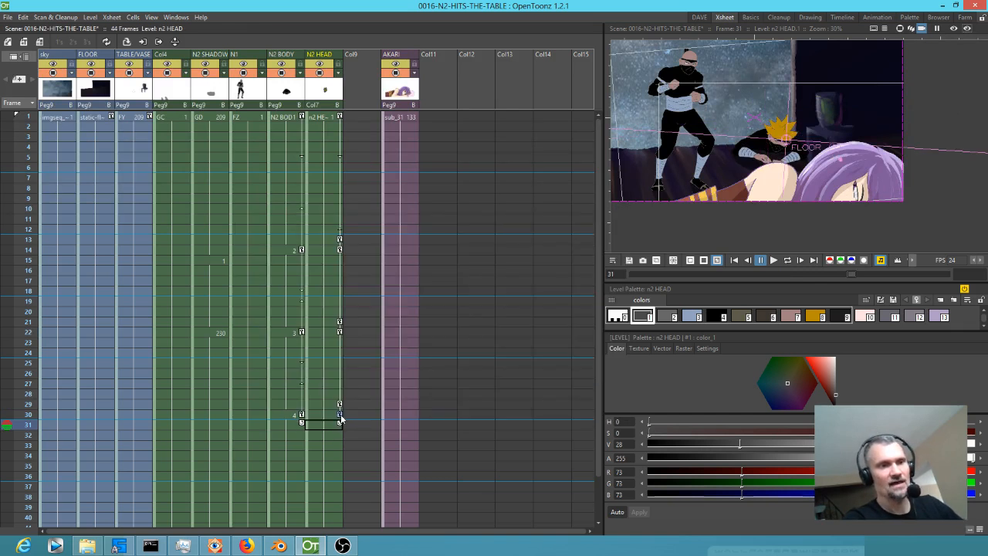
pyautogui.moveTo(31, 283)
pyautogui.mouseDown()
pyautogui.moveTo(23, 415)
pyautogui.moveTo(13, 356)
pyautogui.mouseUp()
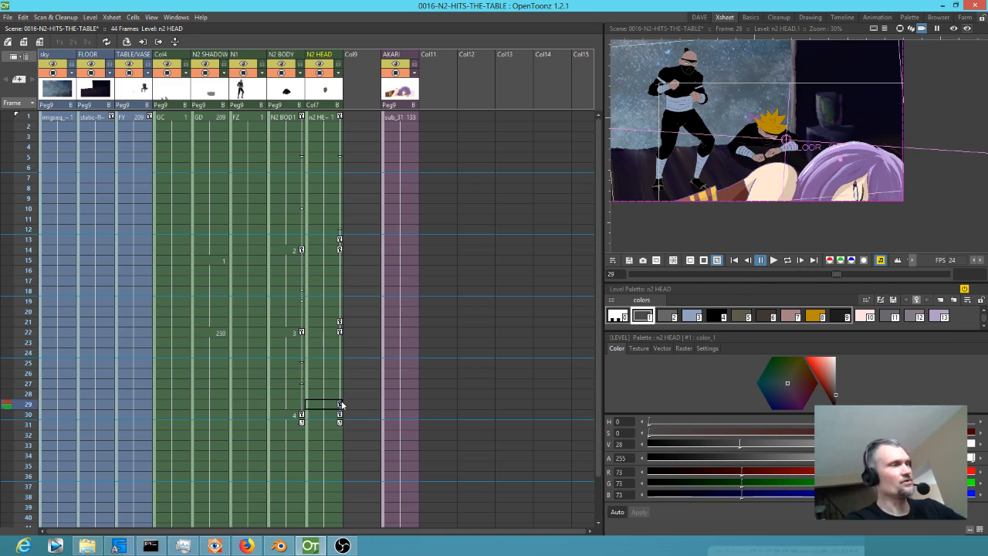
# Open the Function Editor from N2 HEAD's frame 22 keyframe, enlarge it, and expand the N2 HEAD column with its channels switched off.
pyautogui.doubleClick(340, 330)
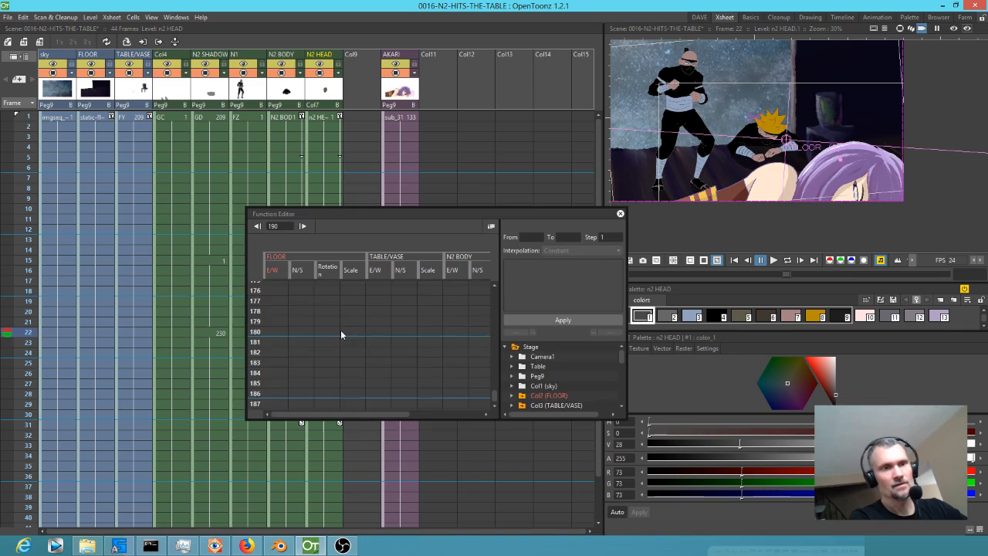
pyautogui.moveTo(424, 212); pyautogui.dragTo(230, 51)
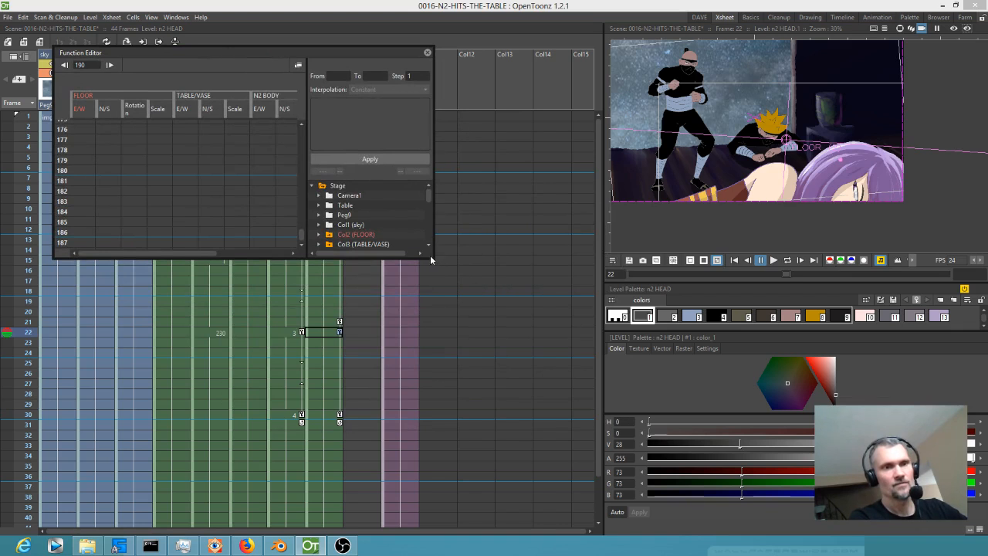
pyautogui.moveTo(430, 256); pyautogui.dragTo(658, 462)
pyautogui.moveTo(401, 72); pyautogui.dragTo(482, 45)
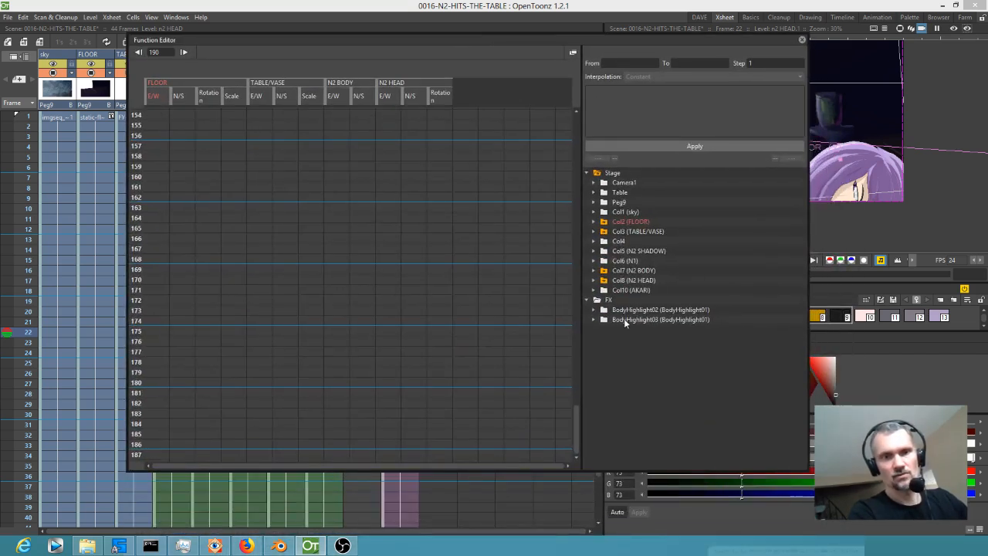
pyautogui.click(640, 280)
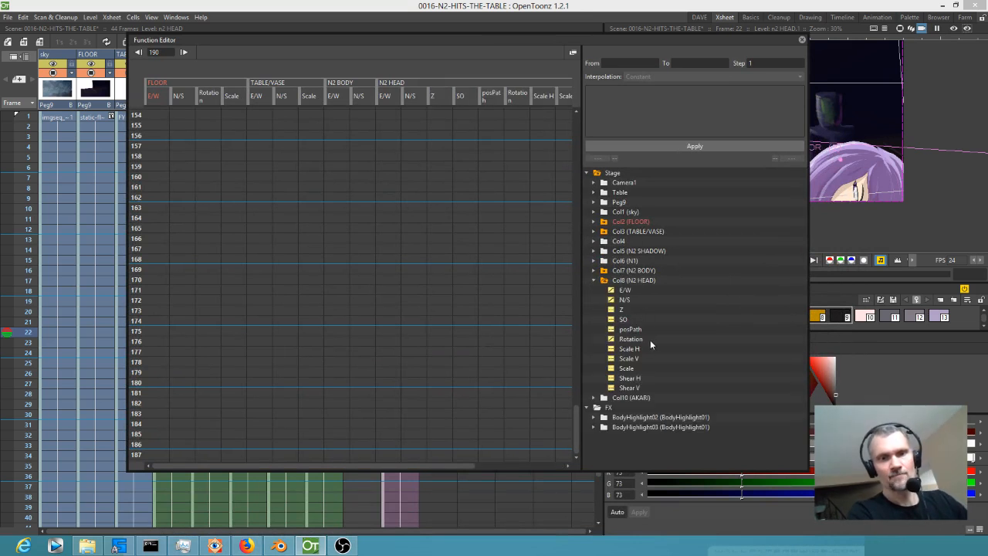
pyautogui.click(628, 285)
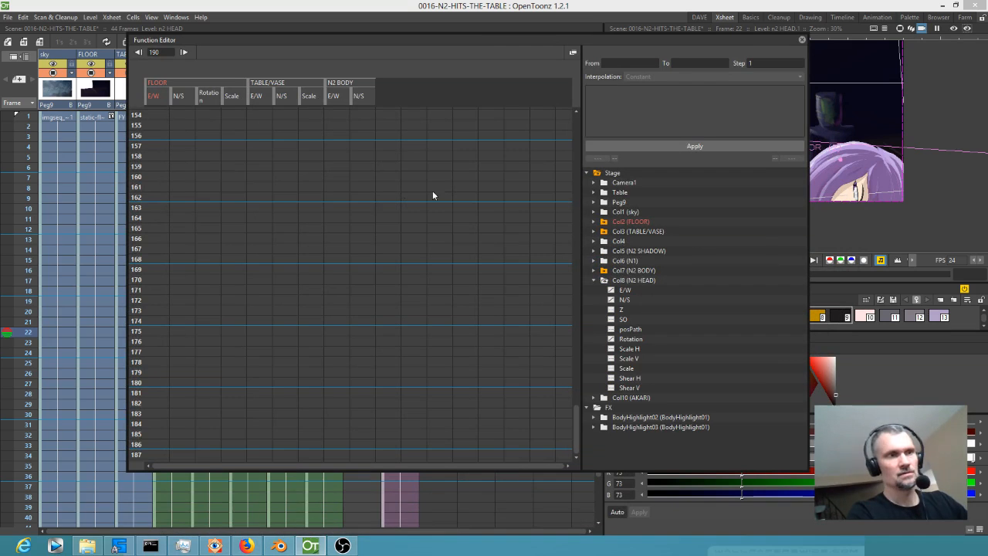
# Show N2 HEAD's channels in the Function Editor, bring its keyframes into view, and move the editor clear of the Xsheet columns.
pyautogui.click(633, 287)
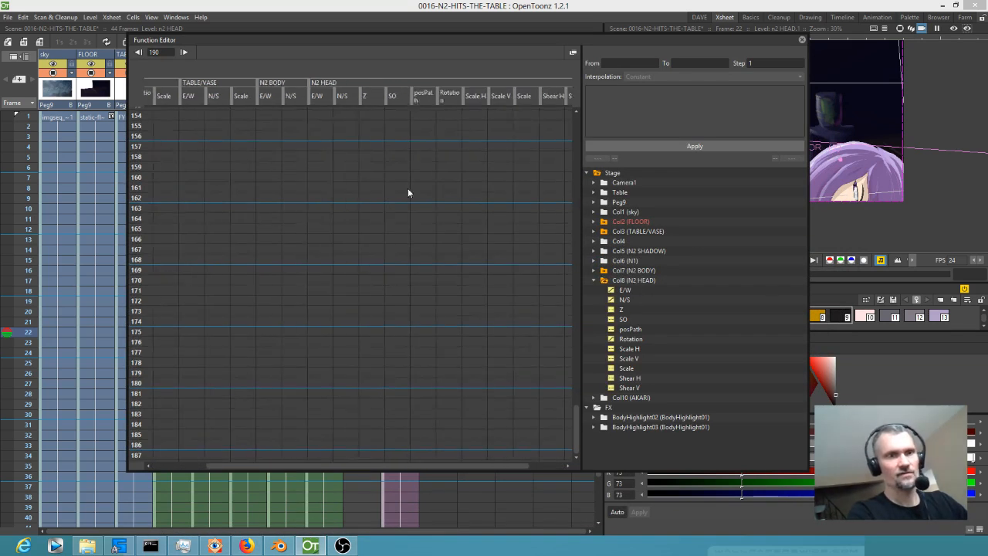
pyautogui.scroll(6, 489, 309)
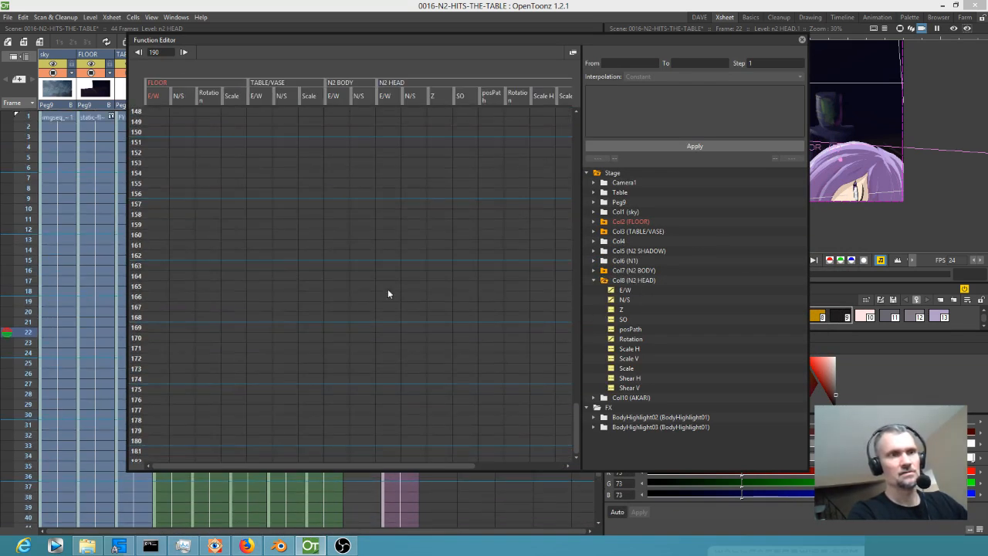
pyautogui.moveTo(571, 290); pyautogui.dragTo(498, 292)
pyautogui.click(604, 281)
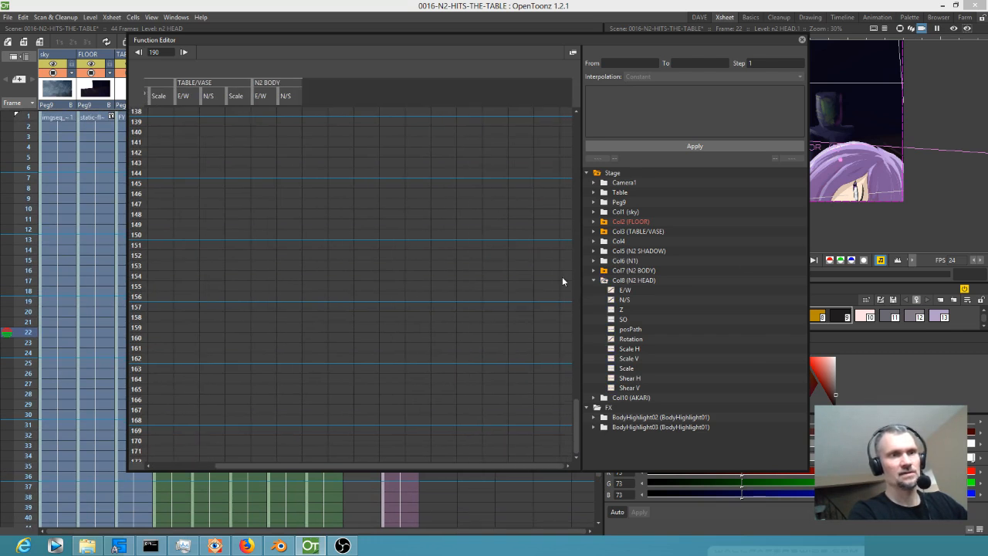
pyautogui.click(636, 280)
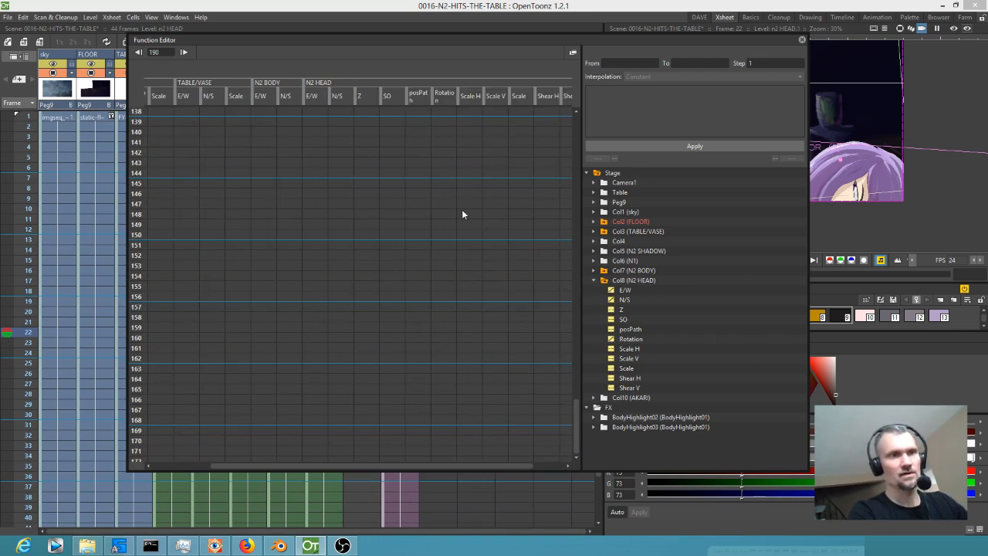
pyautogui.scroll(20, 347, 162)
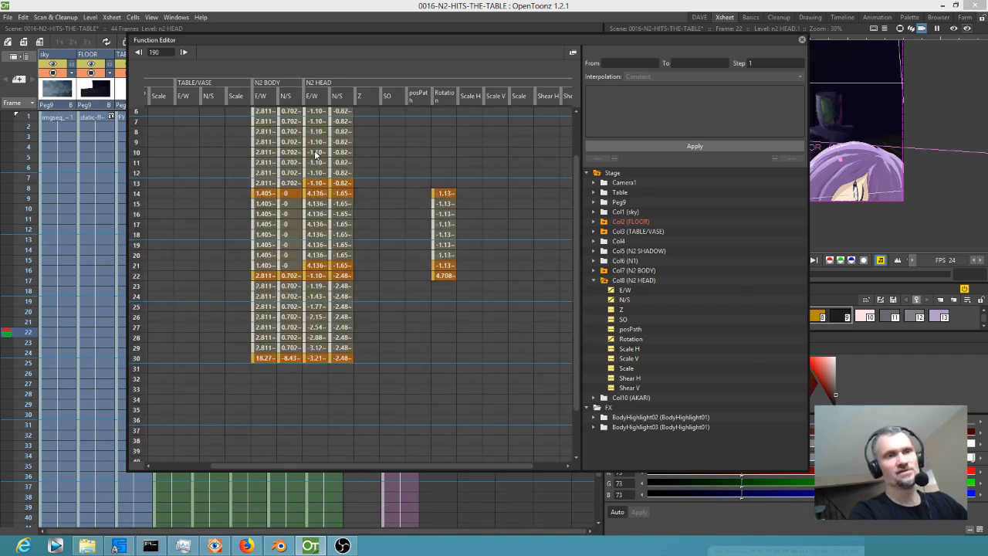
pyautogui.moveTo(386, 38); pyautogui.dragTo(651, 51)
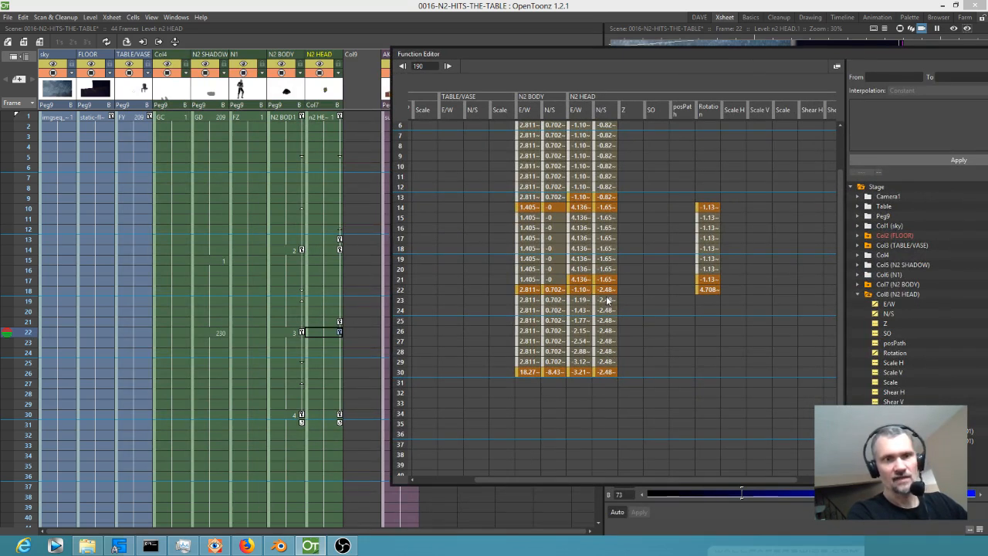
# Set N2 HEAD's E/W interpolation from frame 22 to 30 to Constant, close the Function Editor and scrub through the motion.
pyautogui.moveTo(582, 296); pyautogui.dragTo(588, 374)
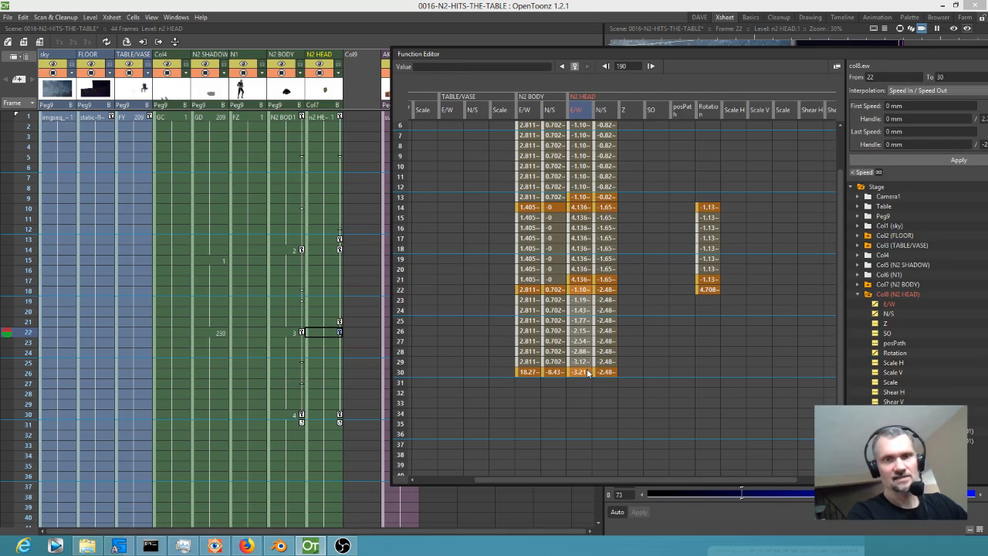
pyautogui.moveTo(862, 56); pyautogui.dragTo(750, 56)
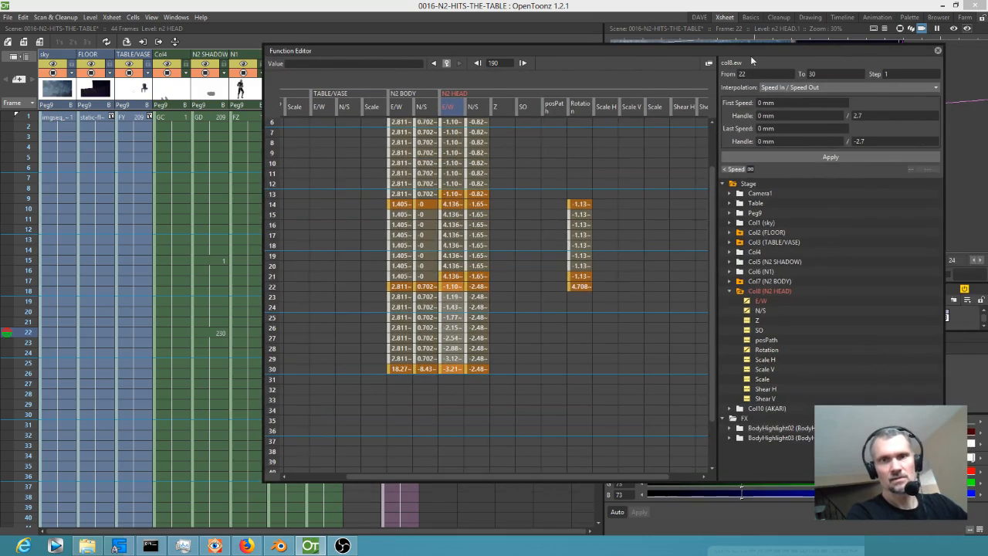
pyautogui.click(862, 88)
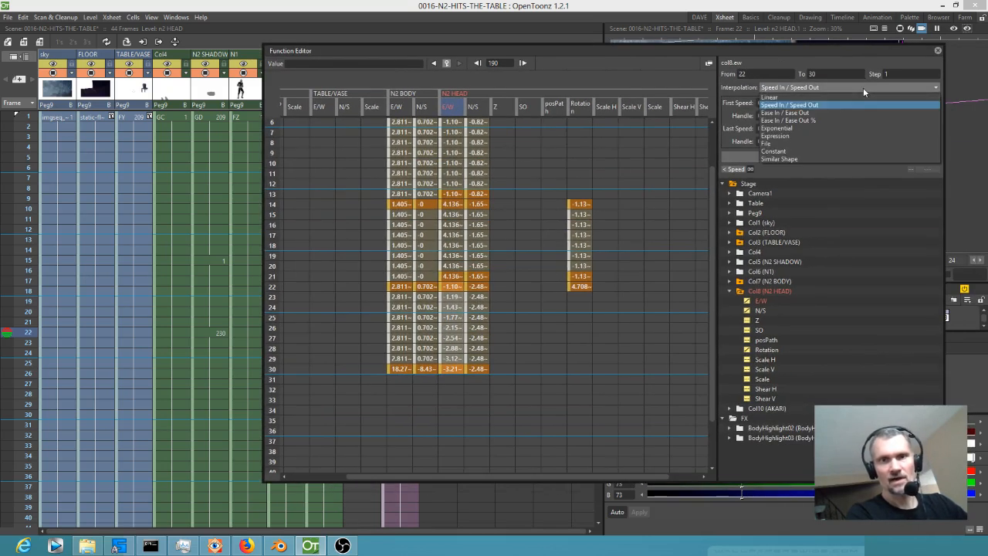
pyautogui.click(808, 151)
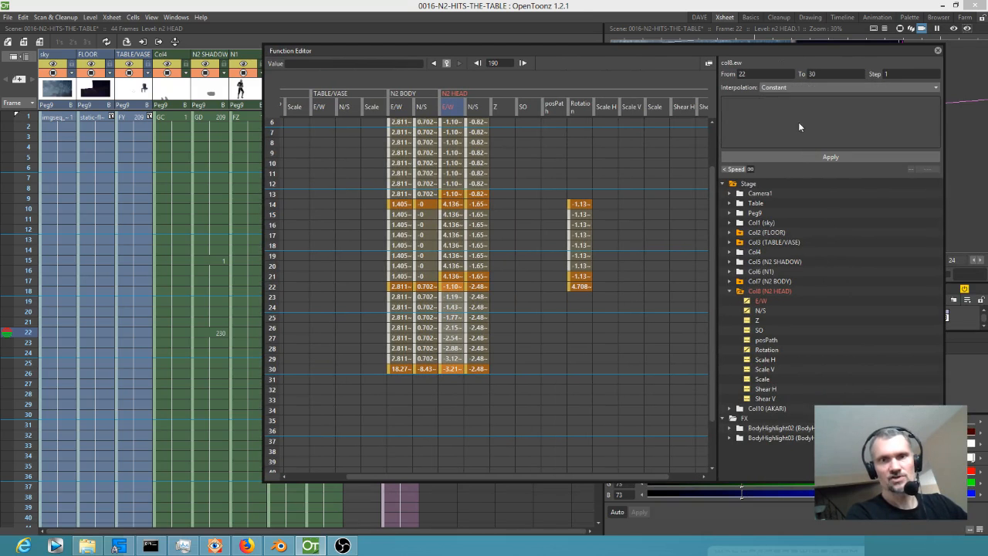
pyautogui.click(827, 153)
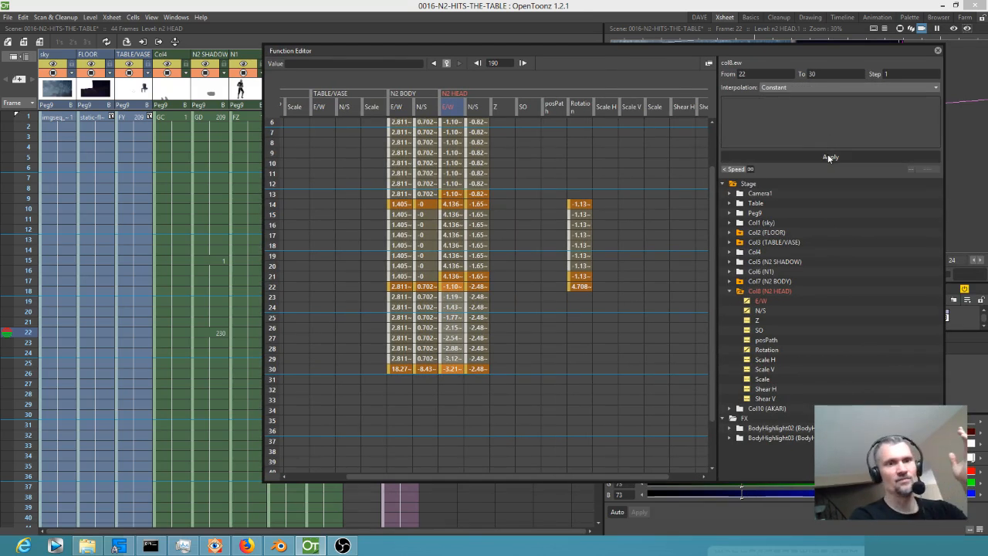
pyautogui.moveTo(476, 287); pyautogui.dragTo(479, 371)
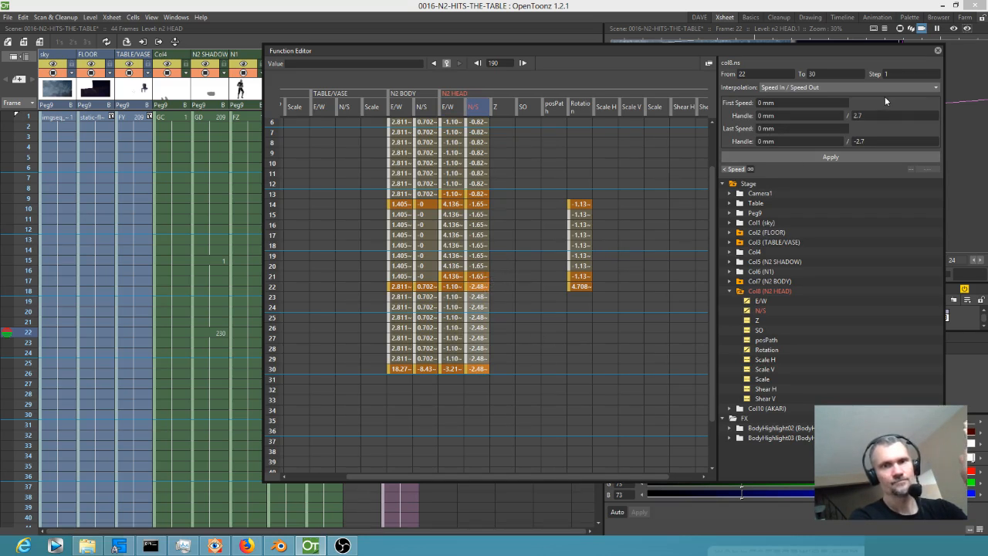
pyautogui.click(937, 51)
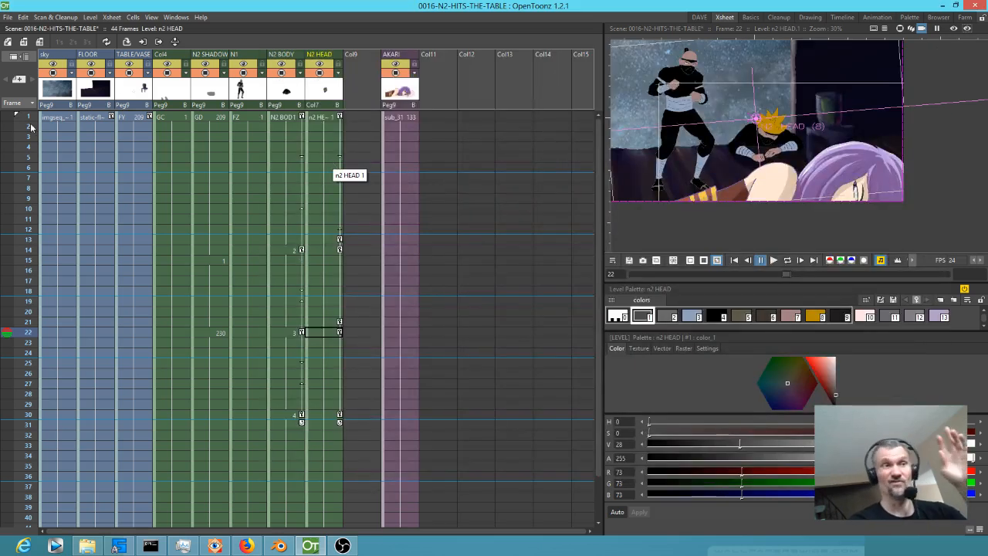
pyautogui.moveTo(31, 127); pyautogui.dragTo(17, 212)
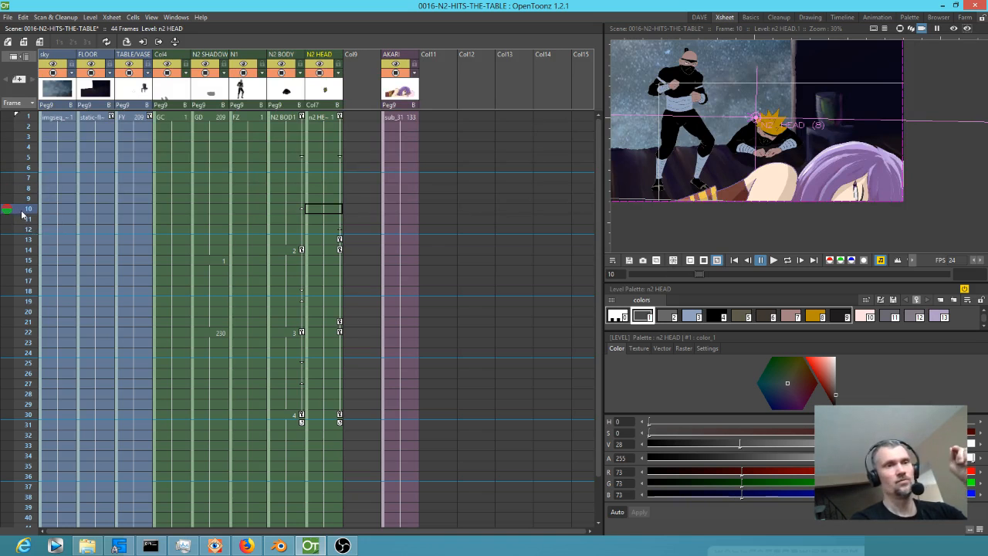
pyautogui.moveTo(22, 213)
pyautogui.mouseDown()
pyautogui.moveTo(22, 353)
pyautogui.moveTo(31, 289)
pyautogui.moveTo(22, 419)
pyautogui.moveTo(22, 384)
pyautogui.mouseUp()
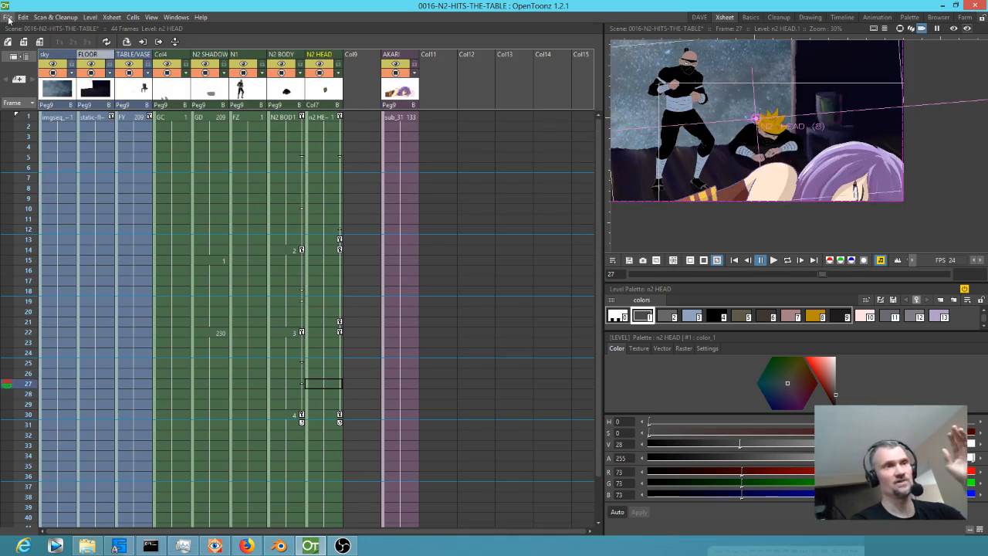
# Edit the animation step in the Animation preferences, close the preferences and scrub through the first frames.
pyautogui.click(6, 17)
pyautogui.click(35, 380)
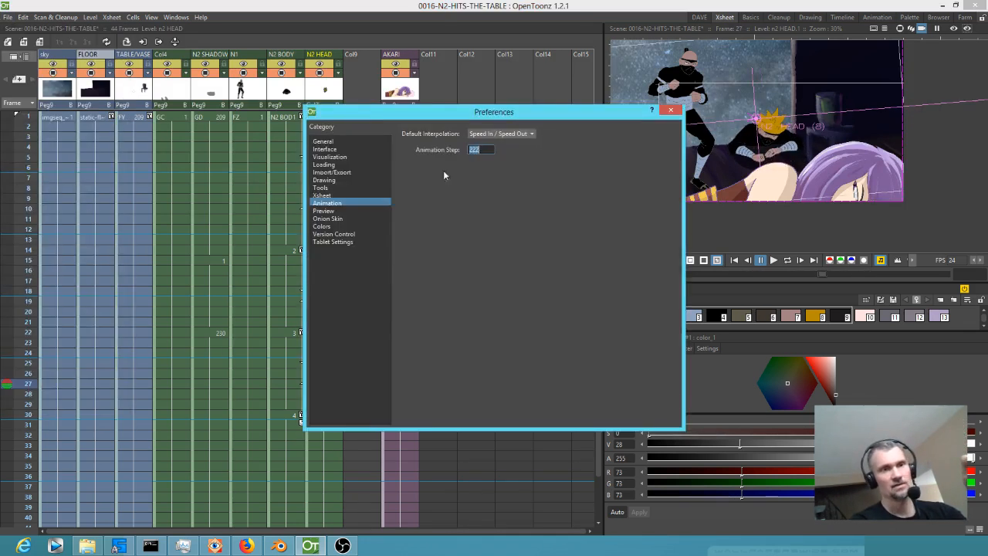
pyautogui.moveTo(483, 150); pyautogui.dragTo(458, 149)
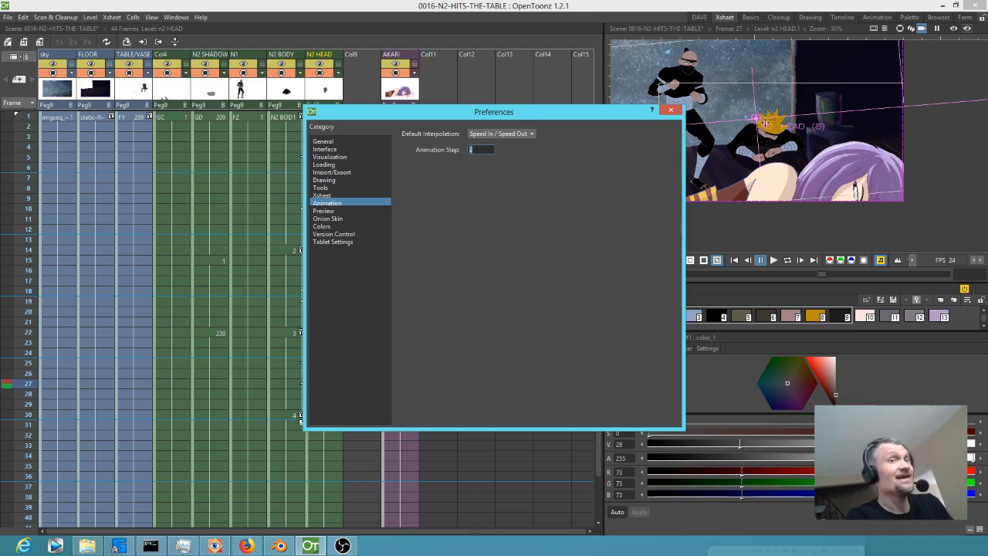
pyautogui.click(672, 112)
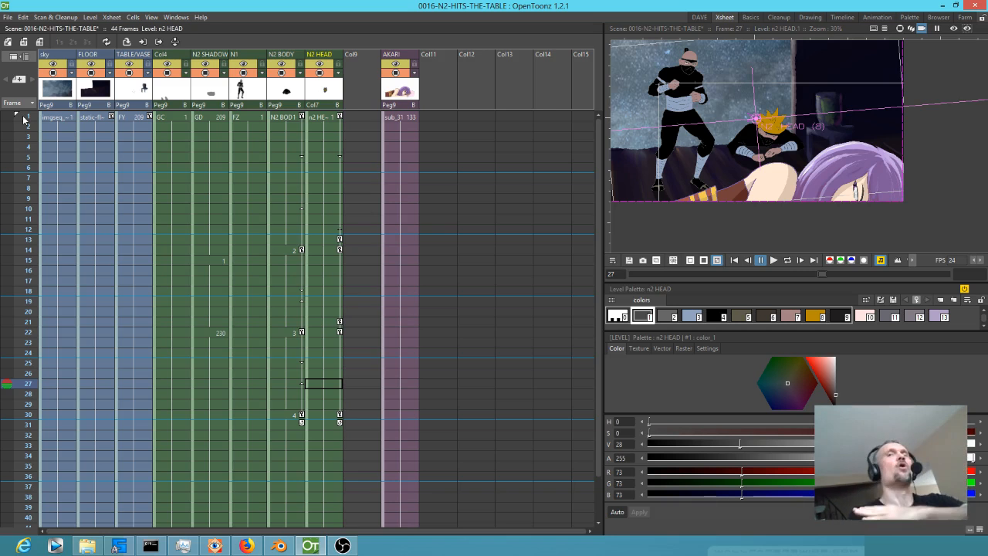
pyautogui.click(15, 148)
pyautogui.moveTo(15, 157); pyautogui.dragTo(7, 187)
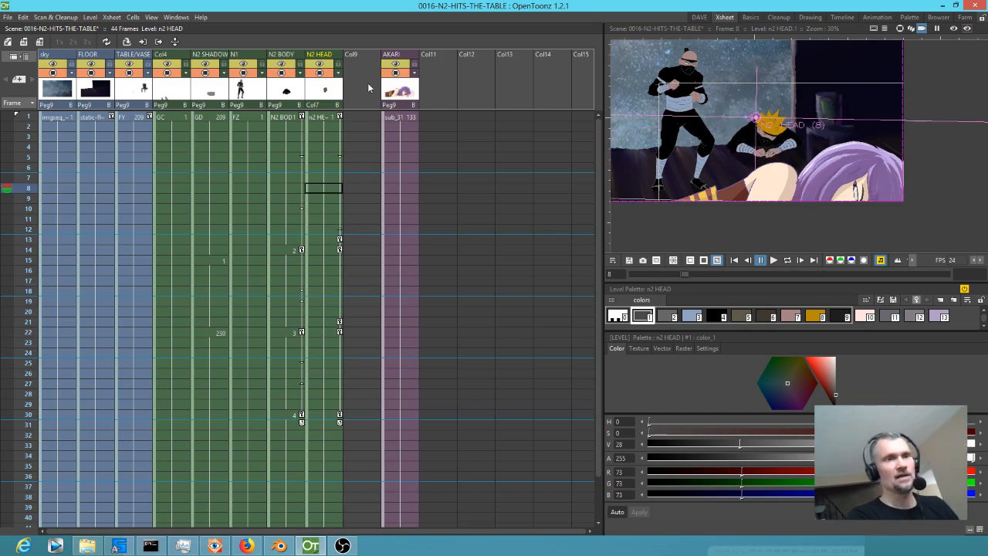
# Create a drawing in Col9 at frame 1, give its colour the "brush" raster style, and extend it through frame 44.
pyautogui.click(356, 118)
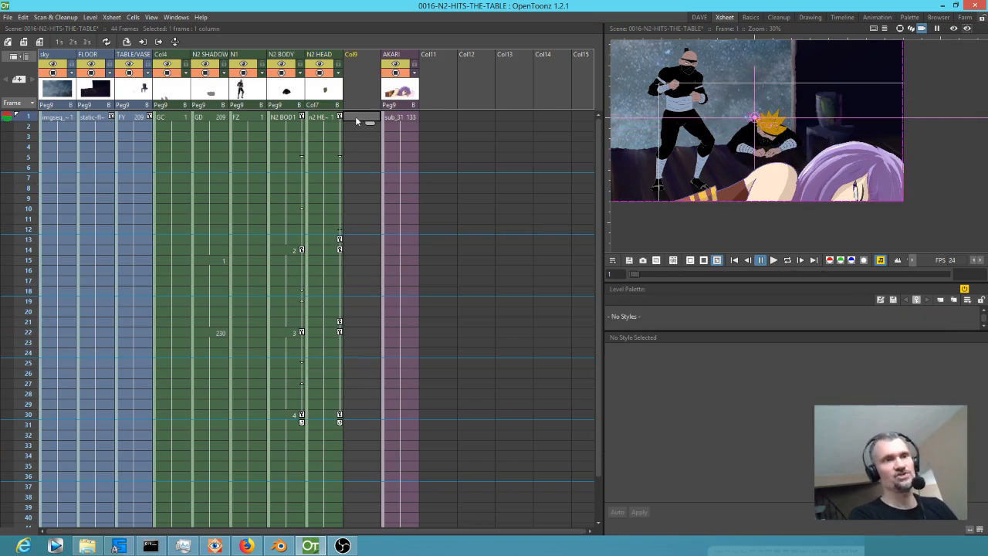
pyautogui.click(682, 107)
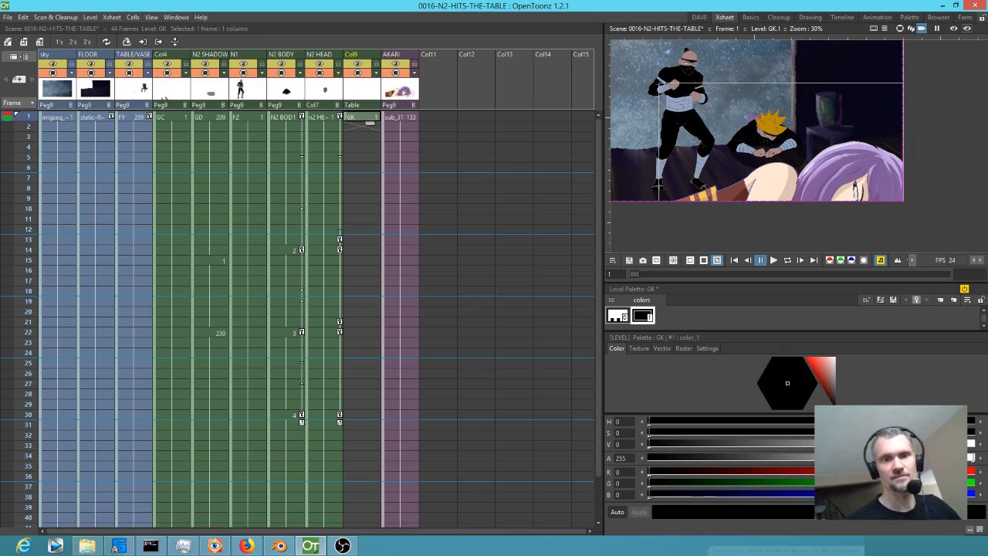
pyautogui.click(684, 349)
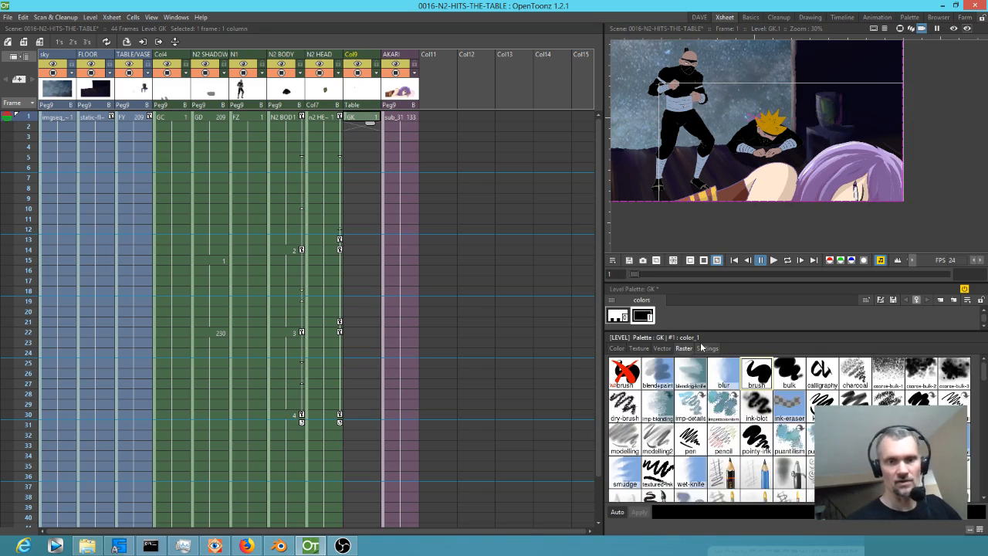
pyautogui.click(759, 376)
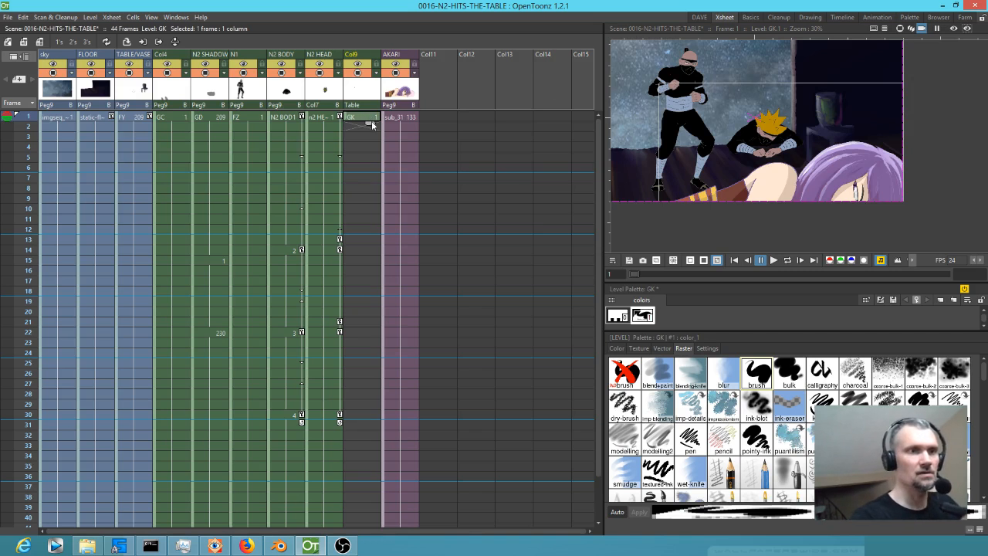
pyautogui.moveTo(371, 123); pyautogui.dragTo(369, 414)
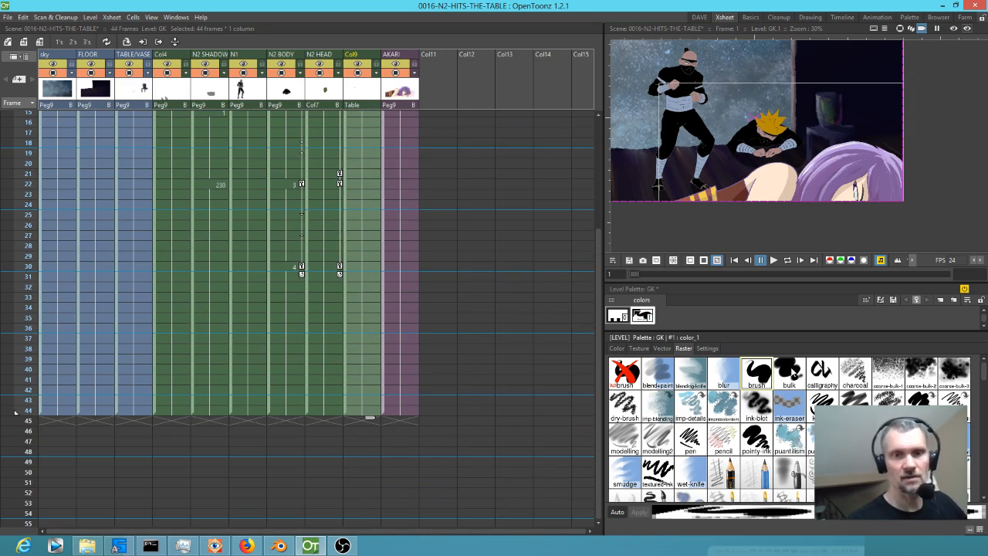
# Change the GK colour to the "bulk" raster style, and set the brush size to -0.42 in the drawing workspace.
pyautogui.click(793, 370)
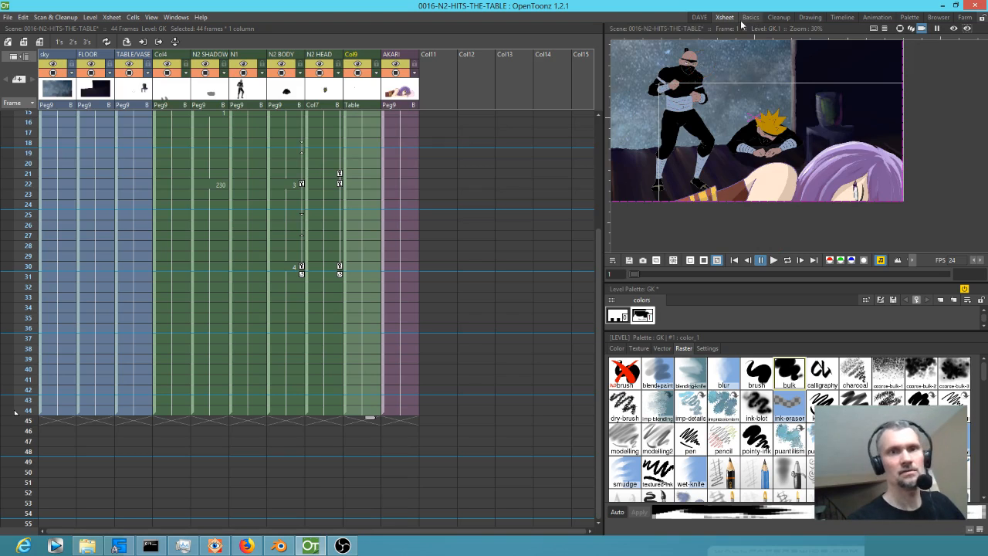
pyautogui.click(698, 17)
pyautogui.moveTo(287, 58); pyautogui.dragTo(252, 60)
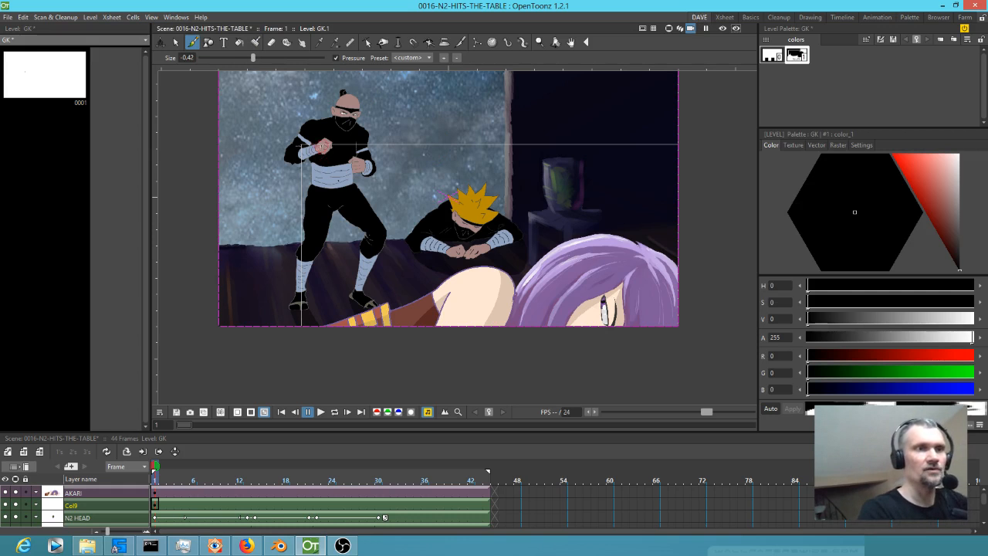
# Paint black shadow strokes over the standing ninja's fist, face, torso, lower legs and other hand on the GK level.
pyautogui.moveTo(323, 146); pyautogui.dragTo(333, 144)
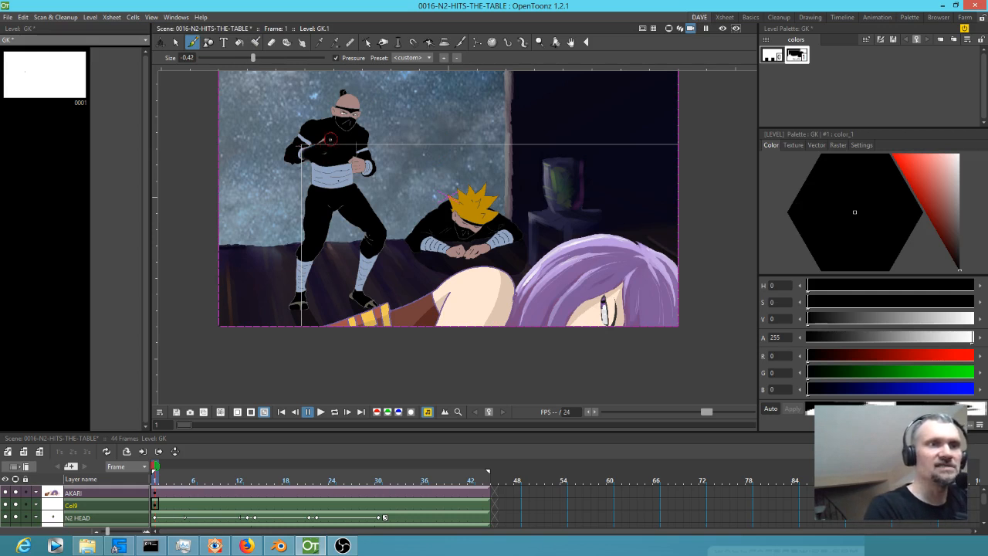
pyautogui.moveTo(348, 108); pyautogui.dragTo(343, 121)
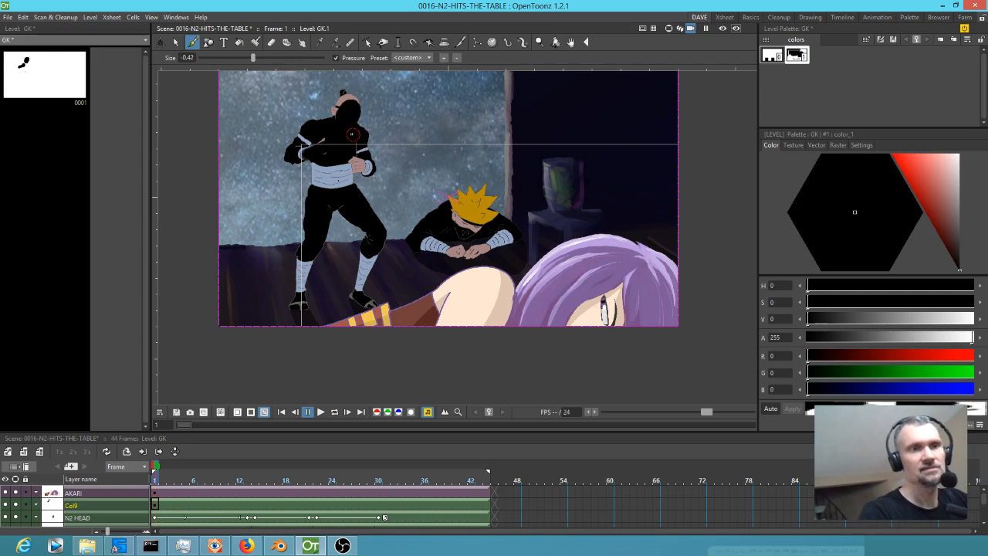
pyautogui.moveTo(357, 148)
pyautogui.mouseDown()
pyautogui.moveTo(331, 178)
pyautogui.moveTo(325, 164)
pyautogui.moveTo(346, 168)
pyautogui.moveTo(342, 211)
pyautogui.mouseUp()
pyautogui.moveTo(308, 256); pyautogui.dragTo(306, 297)
pyautogui.moveTo(376, 247)
pyautogui.mouseDown()
pyautogui.moveTo(364, 296)
pyautogui.moveTo(375, 278)
pyautogui.mouseUp()
pyautogui.moveTo(366, 166); pyautogui.dragTo(376, 162)
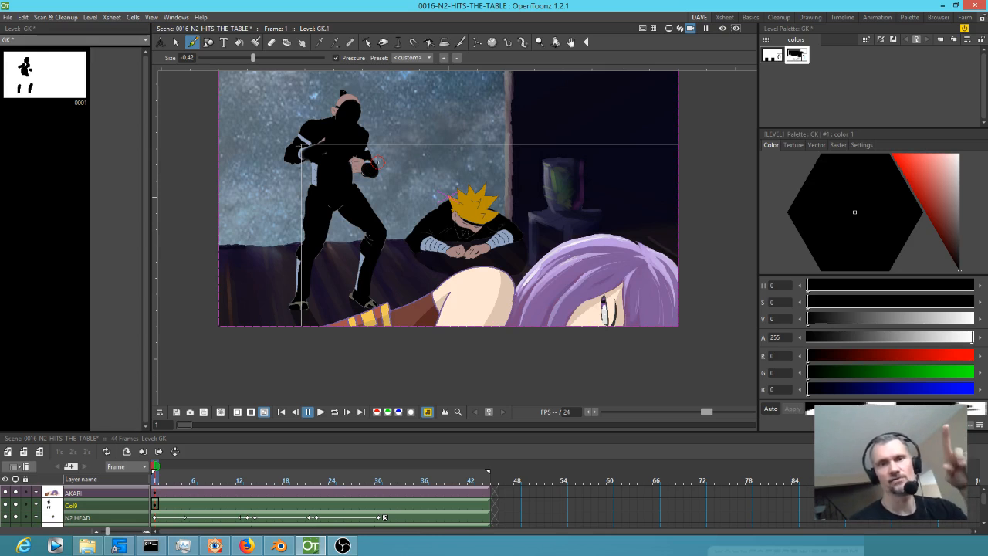
# Lower the black shadow colour's alpha to 74 and paint shading over the crouching ninja's head, body and arms.
pyautogui.moveTo(972, 337)
pyautogui.mouseDown()
pyautogui.moveTo(830, 342)
pyautogui.moveTo(850, 339)
pyautogui.mouseUp()
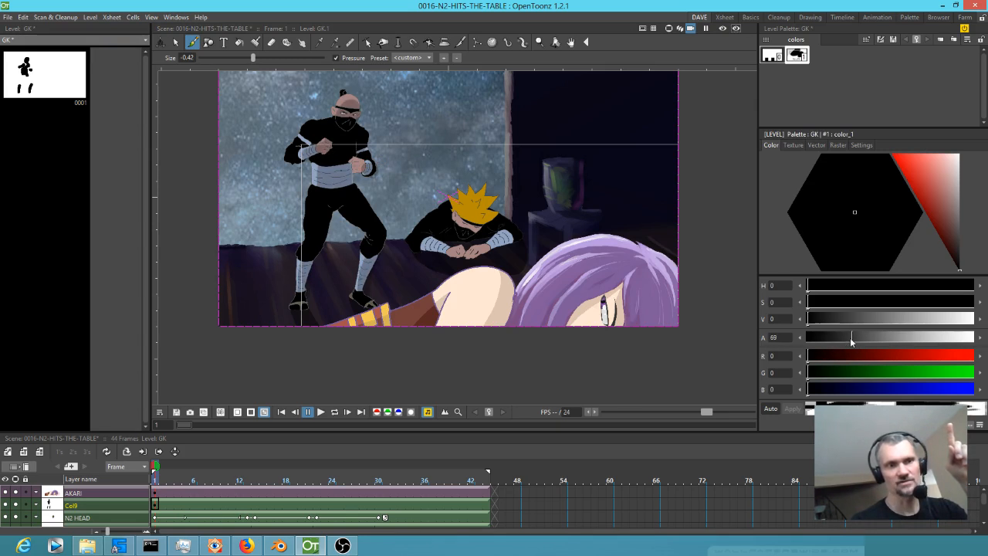
pyautogui.moveTo(850, 338); pyautogui.dragTo(862, 339)
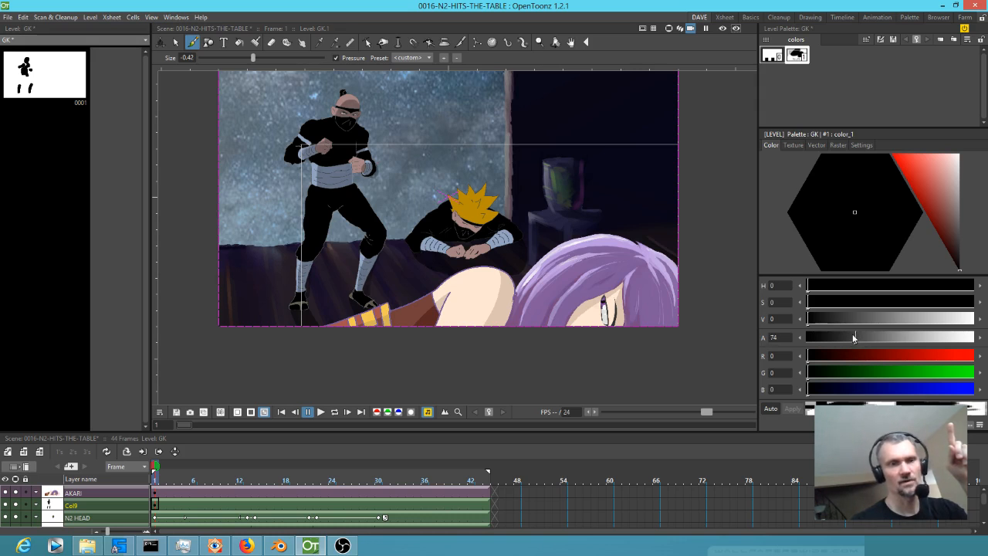
pyautogui.moveTo(419, 241)
pyautogui.mouseDown()
pyautogui.moveTo(458, 256)
pyautogui.moveTo(541, 247)
pyautogui.moveTo(465, 259)
pyautogui.moveTo(514, 234)
pyautogui.moveTo(448, 251)
pyautogui.moveTo(468, 246)
pyautogui.moveTo(481, 218)
pyautogui.moveTo(450, 232)
pyautogui.moveTo(494, 234)
pyautogui.mouseUp()
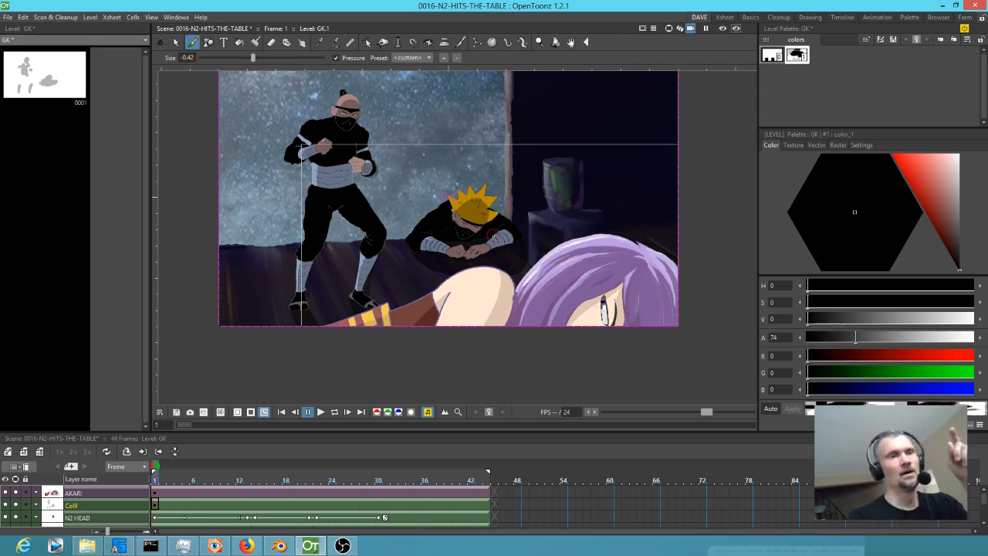
# Open the schematic, look over the stage hierarchy, move it to a large separate window and return to the Fx schematic.
pyautogui.press('s')
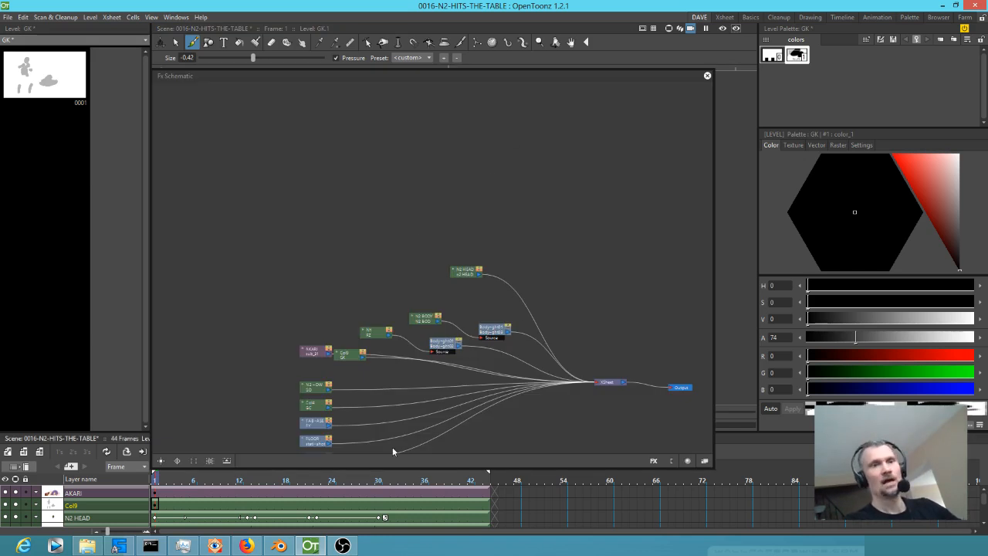
pyautogui.click(706, 461)
pyautogui.click(706, 462)
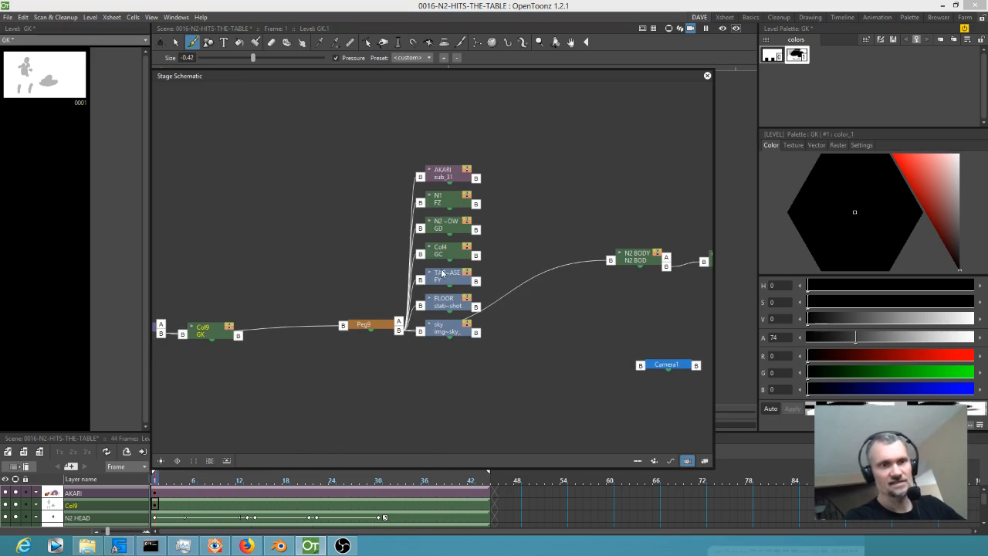
pyautogui.moveTo(539, 146); pyautogui.dragTo(428, 133)
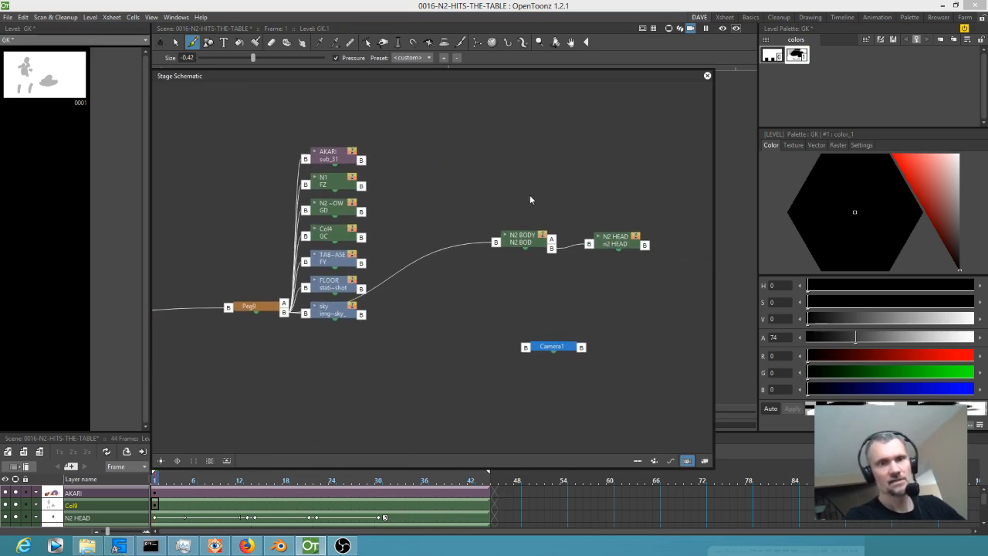
pyautogui.moveTo(527, 75); pyautogui.dragTo(0, 14)
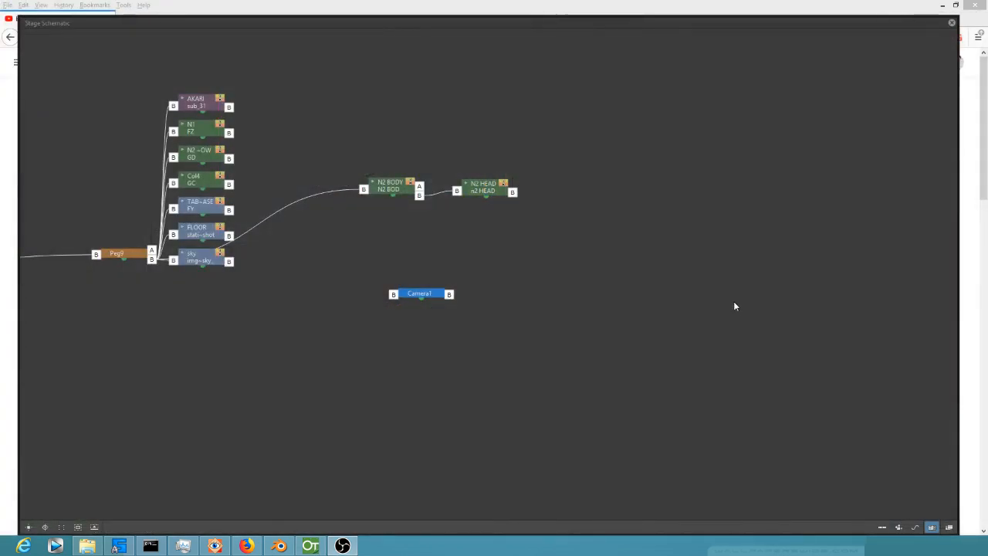
pyautogui.click(948, 527)
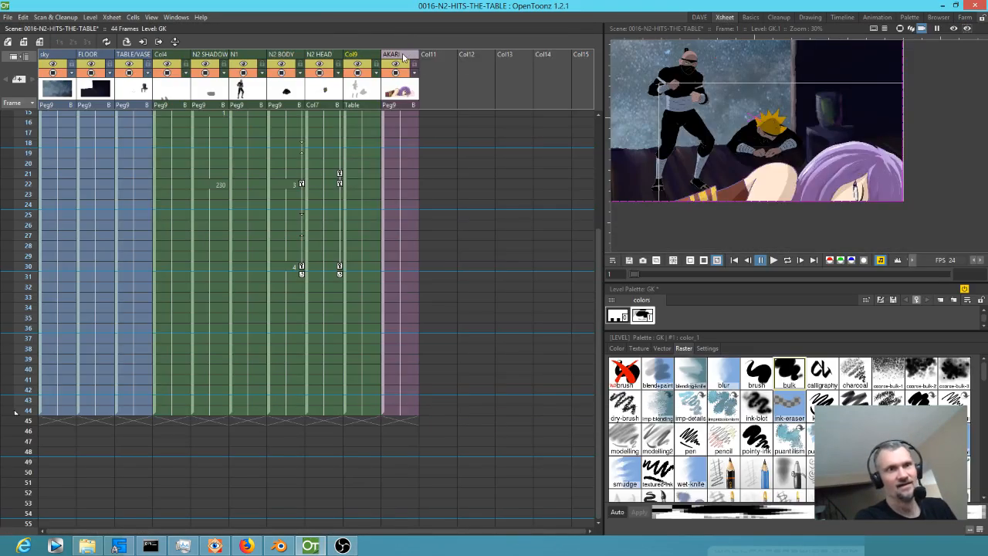
# Rename column Col9 as BOD SHADOWS in the Xsheet.
pyautogui.click(354, 54)
pyautogui.write('BOD SHA')
pyautogui.write('DOW')
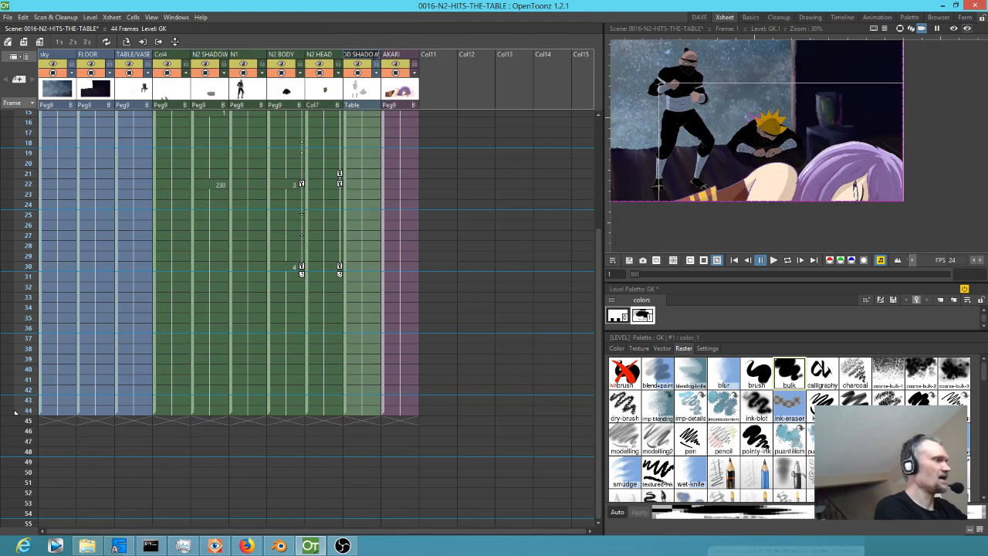
pyautogui.press('Return')
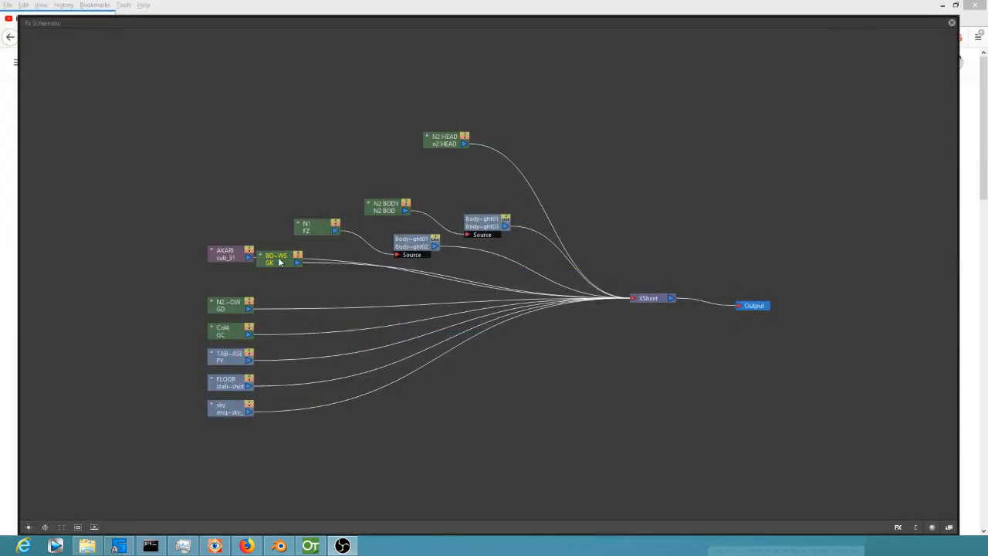
# Arrange the N2 HEAD, N2 BODY and N1 nodes in the Fx schematic in one group, with each Body highlight effect beside its source.
pyautogui.moveTo(280, 262); pyautogui.dragTo(524, 339)
pyautogui.moveTo(623, 373); pyautogui.dragTo(554, 135)
pyautogui.moveTo(444, 114); pyautogui.dragTo(463, 144)
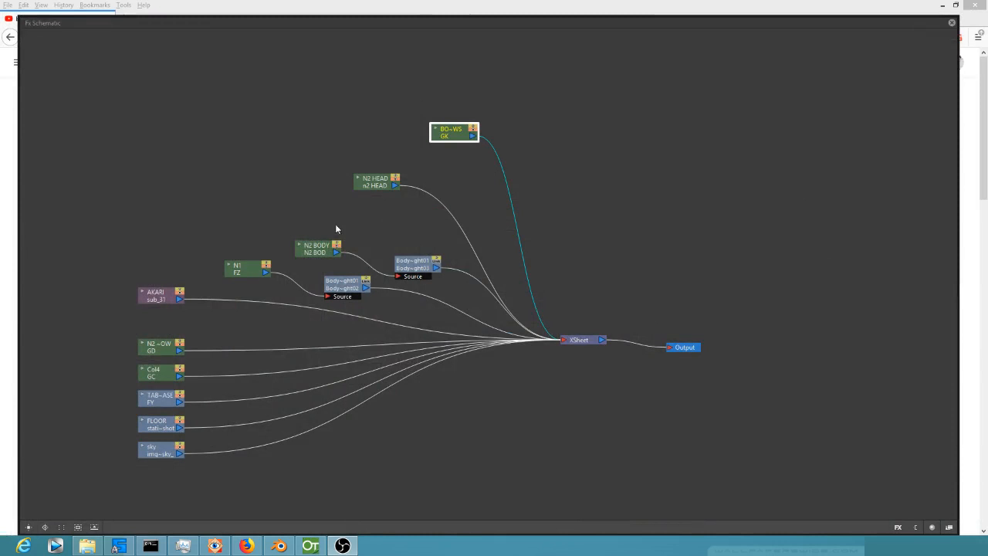
pyautogui.moveTo(318, 247); pyautogui.dragTo(262, 172)
pyautogui.moveTo(248, 270); pyautogui.dragTo(223, 218)
pyautogui.moveTo(259, 175); pyautogui.dragTo(214, 183)
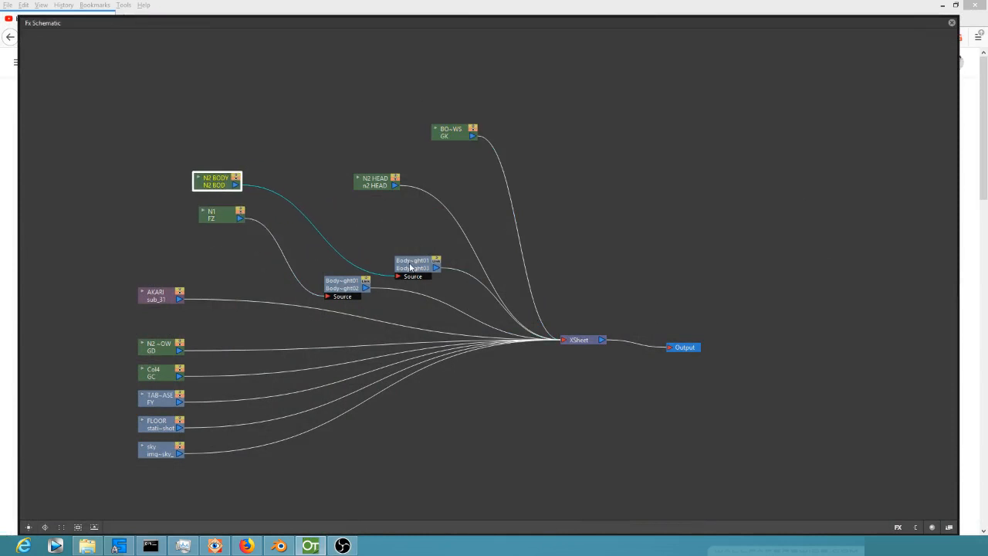
pyautogui.moveTo(410, 267); pyautogui.dragTo(273, 188)
pyautogui.moveTo(339, 287); pyautogui.dragTo(271, 225)
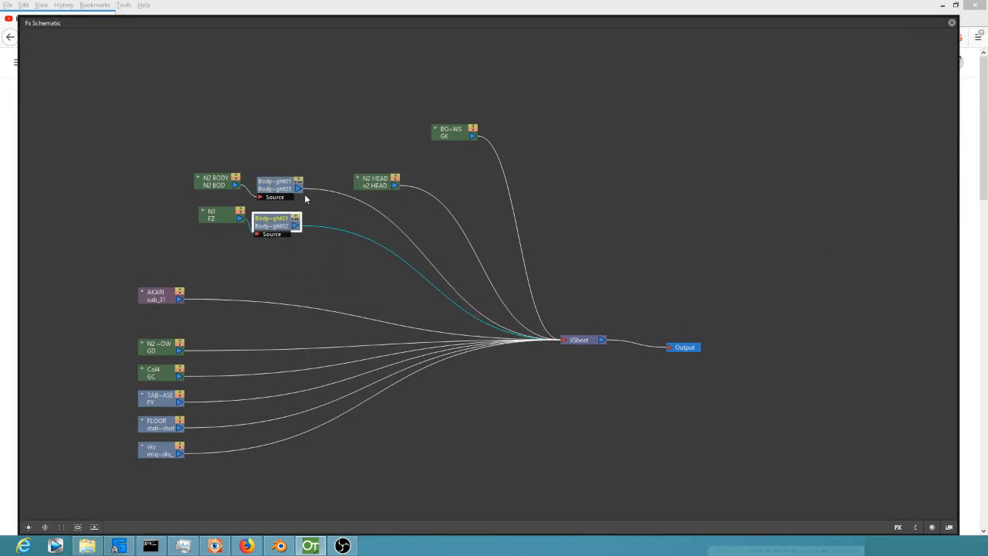
pyautogui.moveTo(382, 182); pyautogui.dragTo(226, 152)
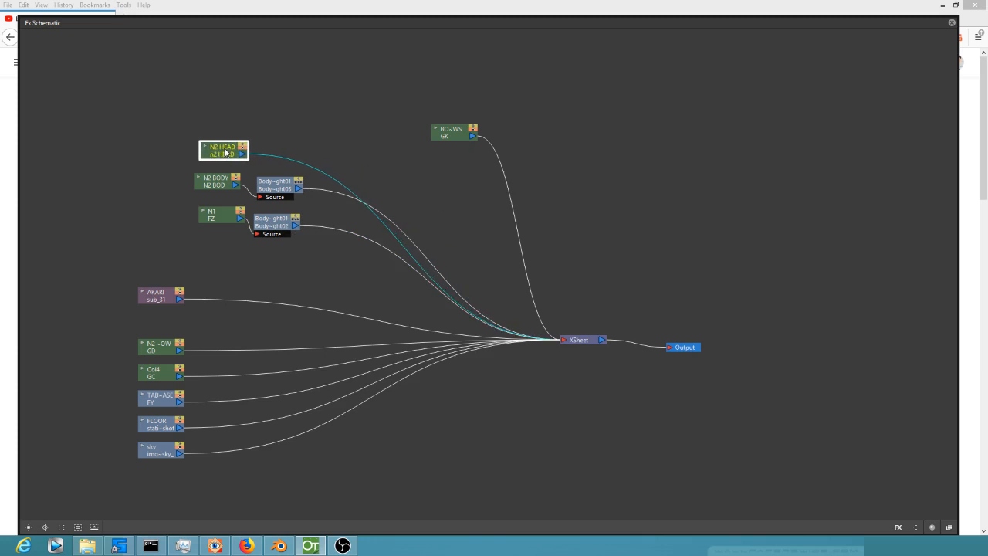
# Insert an Over effect after N2 HEAD, connect both Body highlight effects to its other sources, and preview the rendered frame.
pyautogui.rightClick(389, 232)
pyautogui.moveTo(416, 238)
pyautogui.moveTo(484, 246)
pyautogui.moveTo(505, 294)
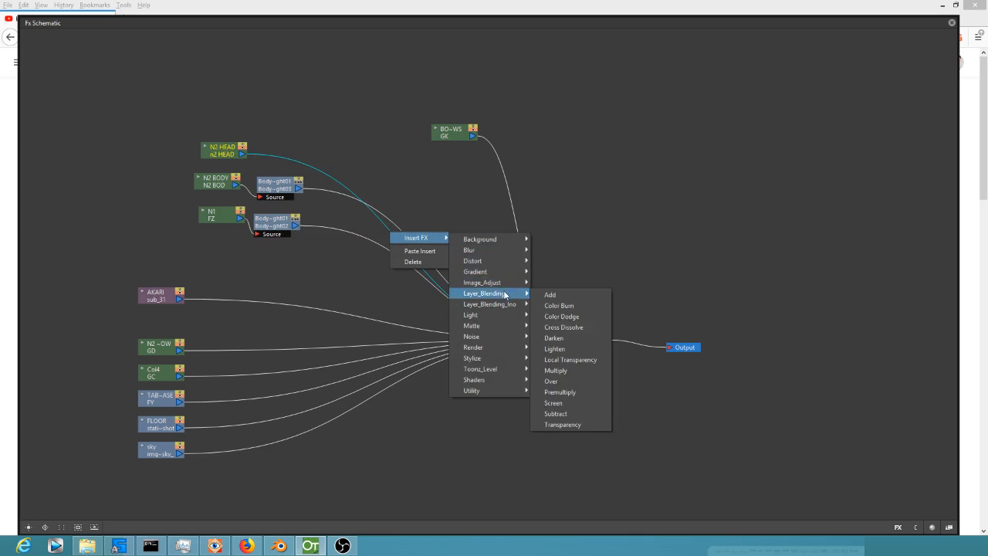
pyautogui.click(592, 380)
pyautogui.moveTo(320, 165); pyautogui.dragTo(441, 203)
pyautogui.moveTo(300, 190); pyautogui.dragTo(404, 207)
pyautogui.moveTo(296, 225); pyautogui.dragTo(395, 238)
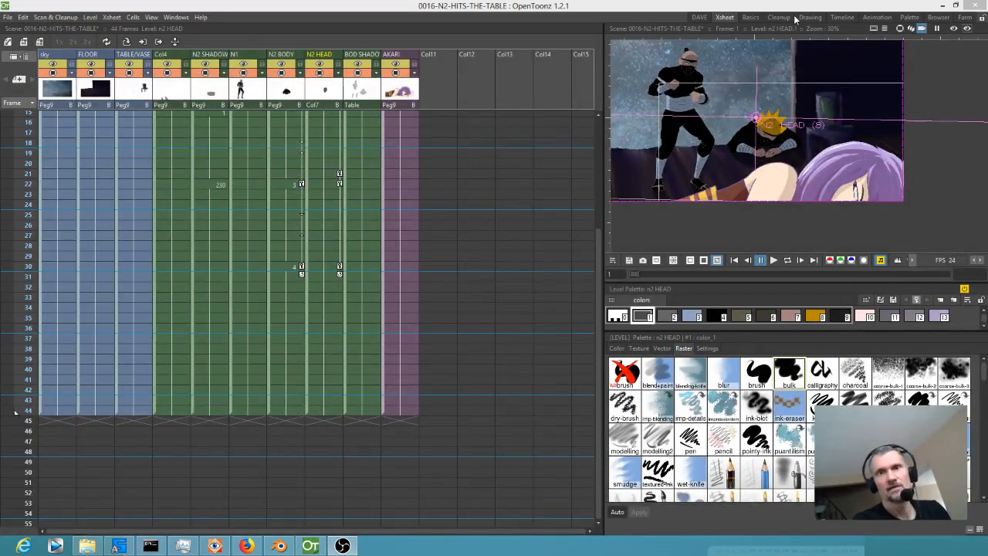
pyautogui.click(954, 29)
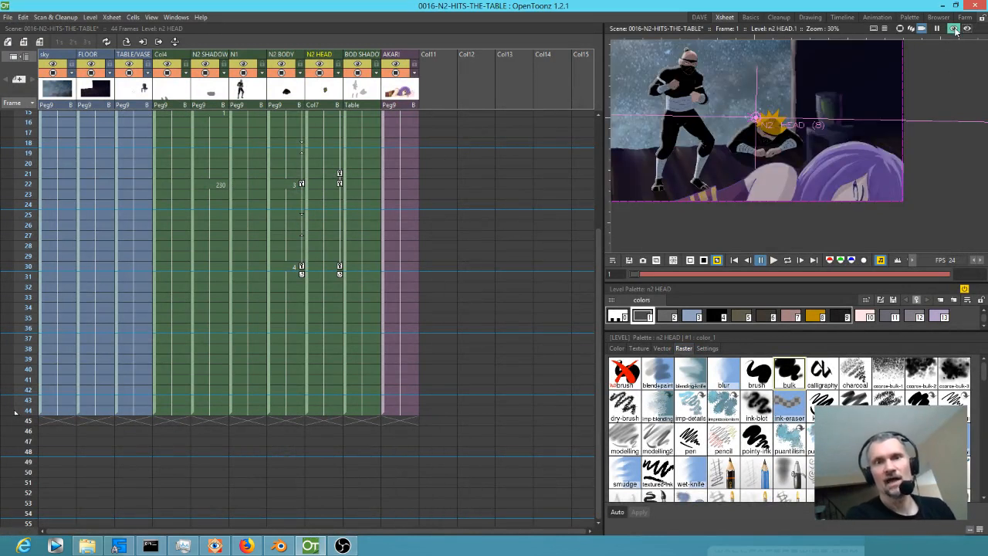
pyautogui.click(955, 28)
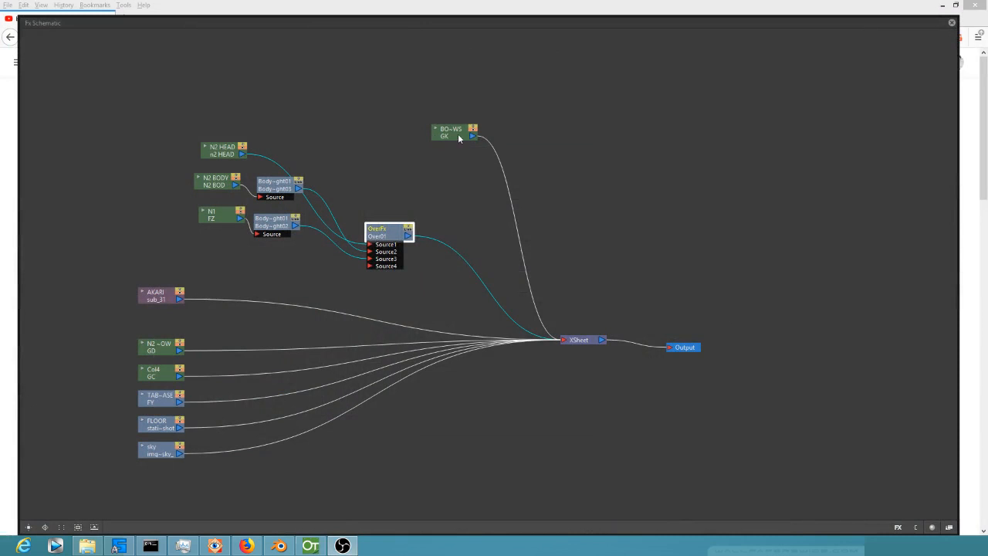
# Move the BOD SHADOWS node near the Over effect and insert a Multiply Ino effect on its output link.
pyautogui.moveTo(458, 138); pyautogui.dragTo(370, 160)
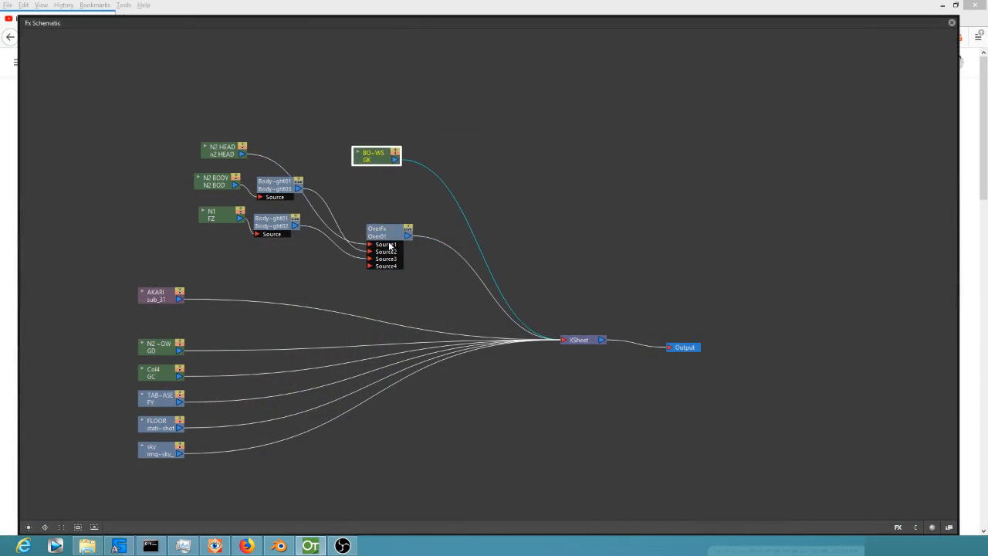
pyautogui.click(448, 188)
pyautogui.rightClick(449, 188)
pyautogui.click(439, 176)
pyautogui.rightClick(439, 177)
pyautogui.moveTo(470, 183)
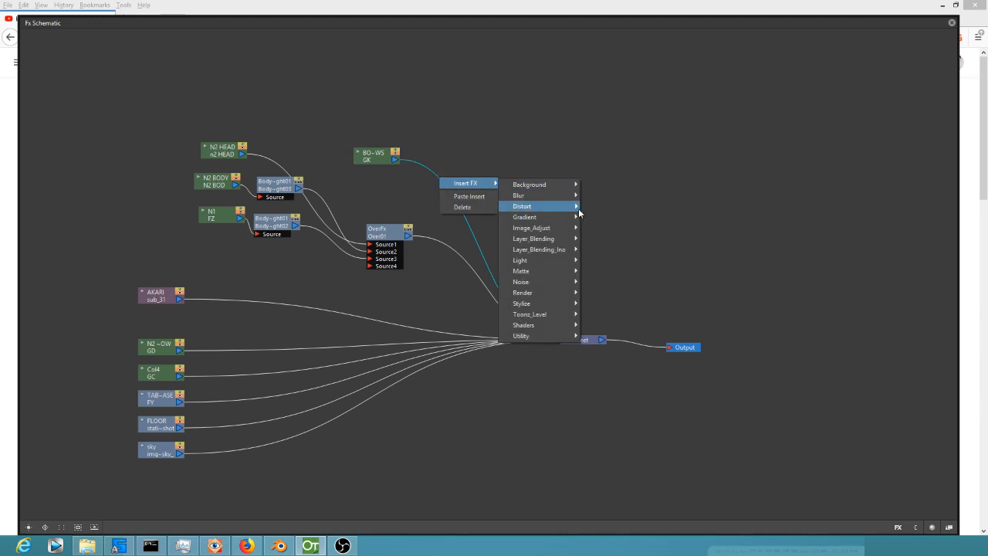
pyautogui.moveTo(575, 251)
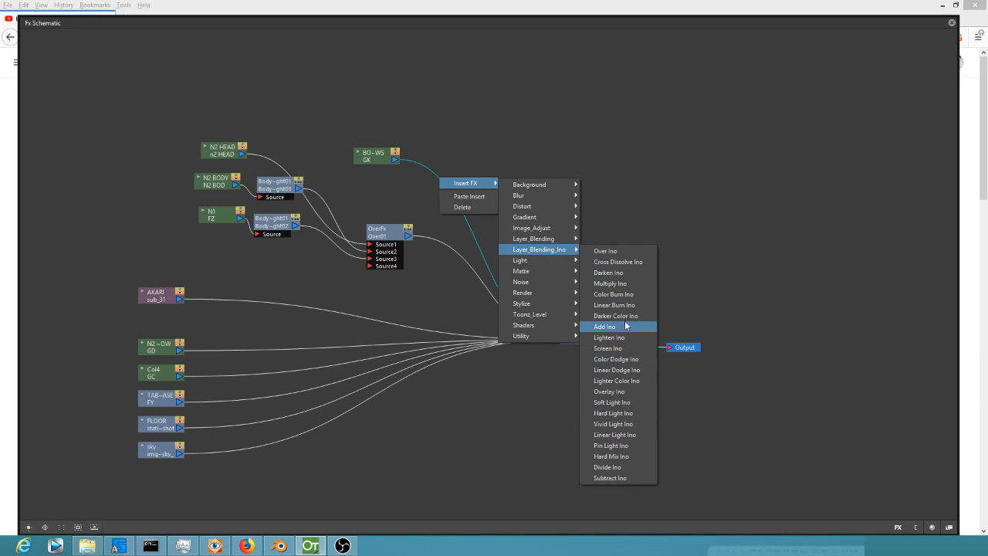
pyautogui.click(624, 285)
# Connect the Over effect's output to the Back input of Multiply Ino, reposition the Multiply node and check its settings.
pyautogui.click(407, 234)
pyautogui.moveTo(423, 181); pyautogui.dragTo(433, 169)
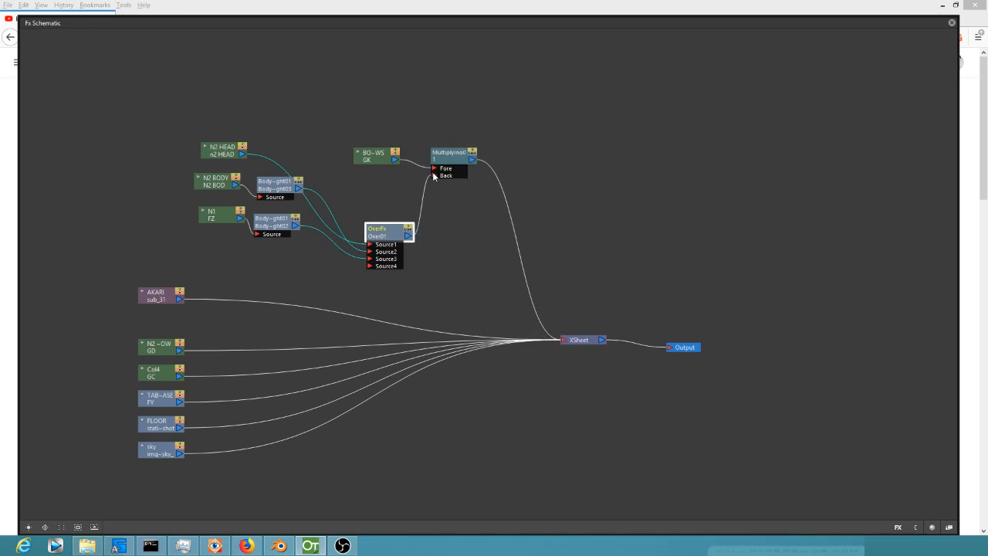
pyautogui.click(434, 176)
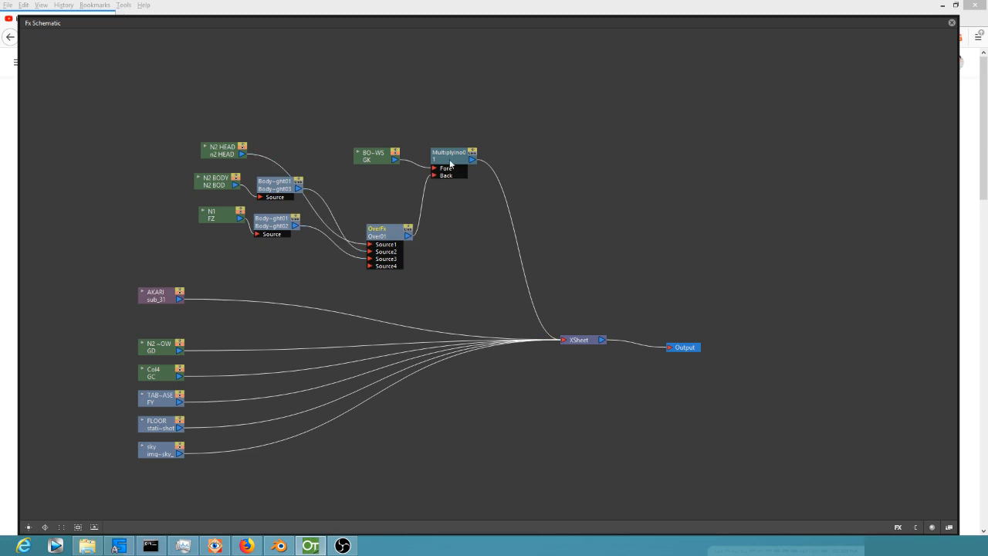
pyautogui.moveTo(452, 162); pyautogui.dragTo(488, 220)
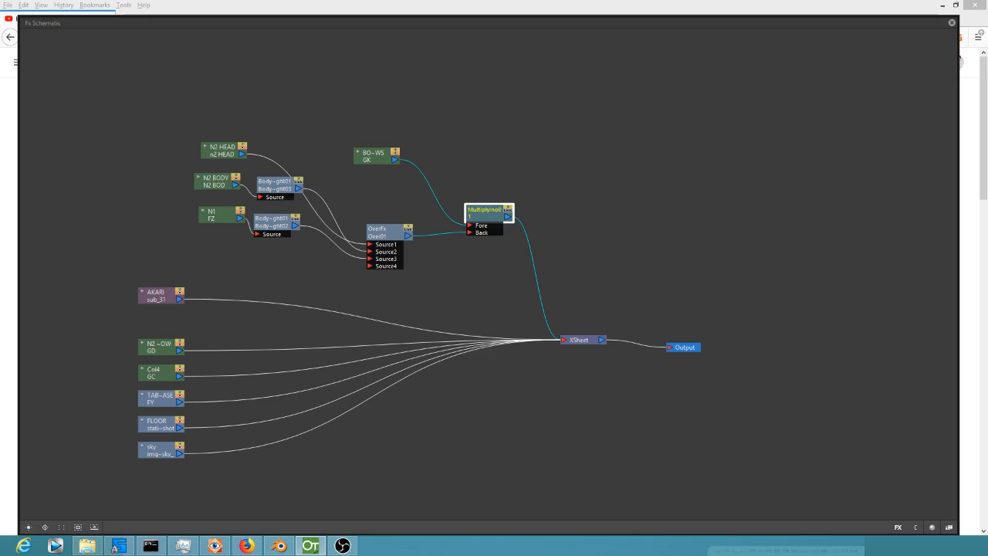
pyautogui.moveTo(957, 532); pyautogui.dragTo(738, 164)
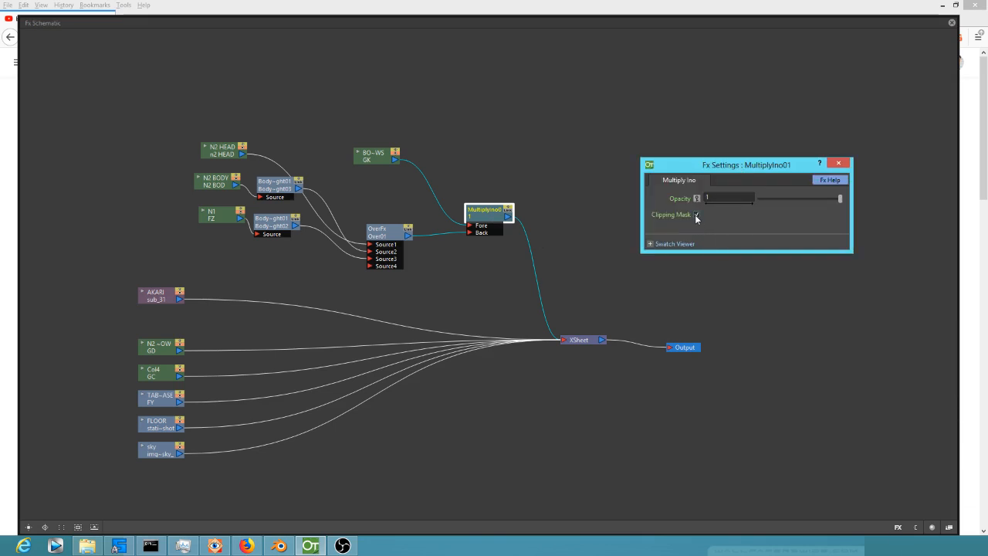
pyautogui.click(838, 162)
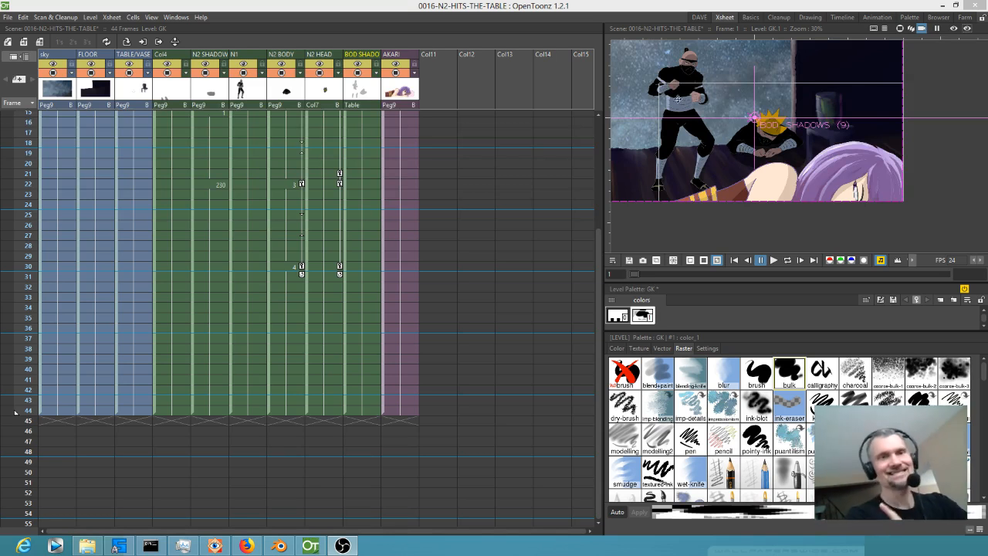
# Duplicate the BOD SHADOWS drawing at frame 14 and redo the crouching ninja's head shadow to fit that pose.
pyautogui.click(699, 17)
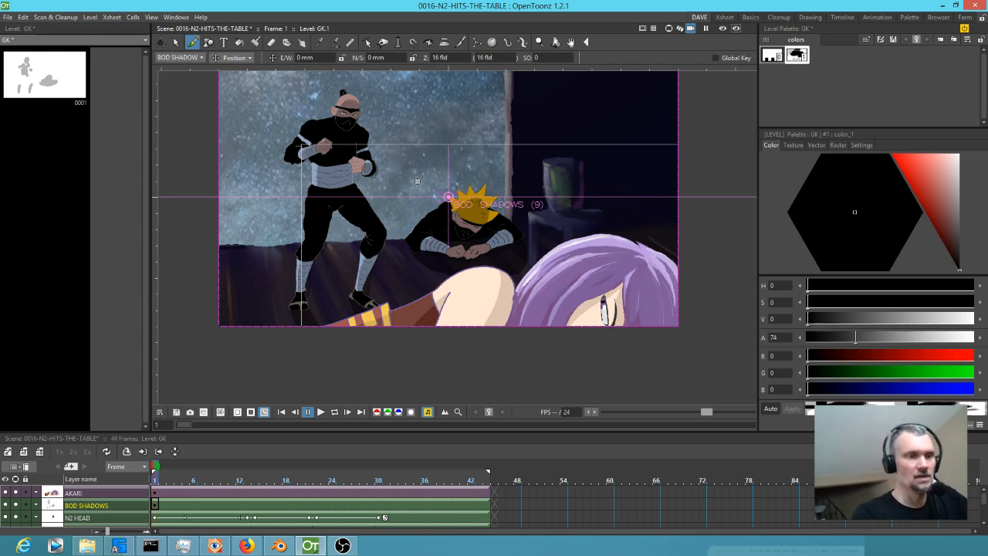
pyautogui.moveTo(154, 479)
pyautogui.mouseDown()
pyautogui.moveTo(264, 480)
pyautogui.moveTo(249, 480)
pyautogui.moveTo(253, 488)
pyautogui.mouseUp()
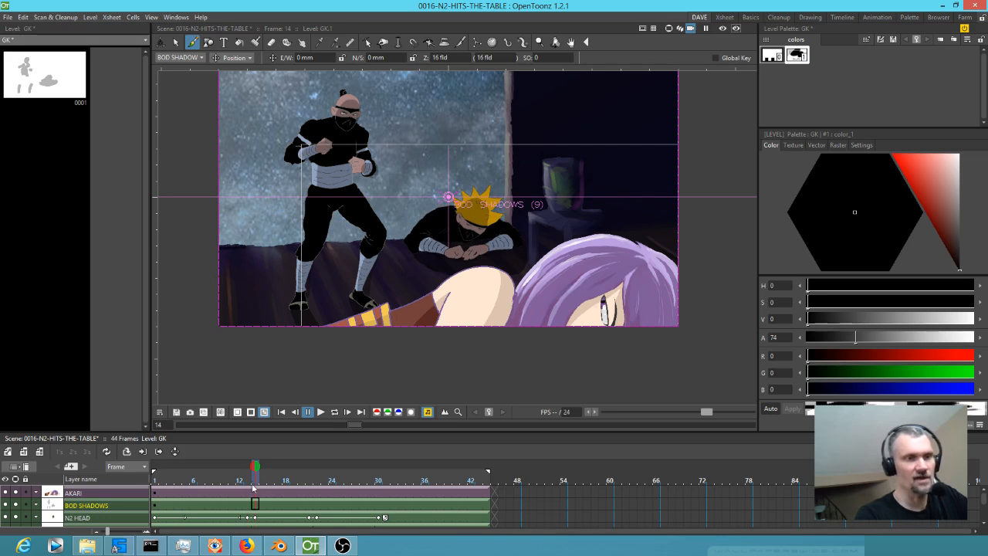
pyautogui.click(257, 505)
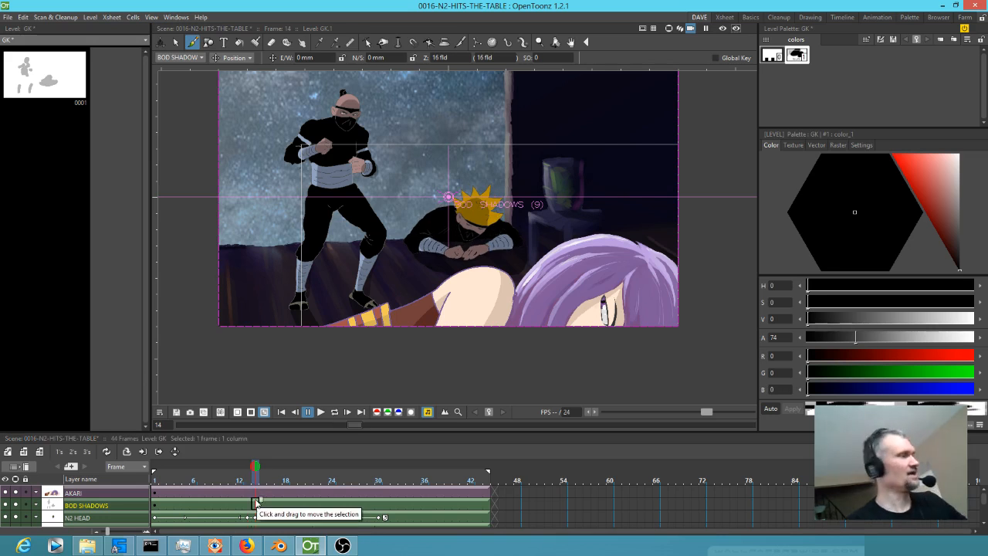
pyautogui.press('d')
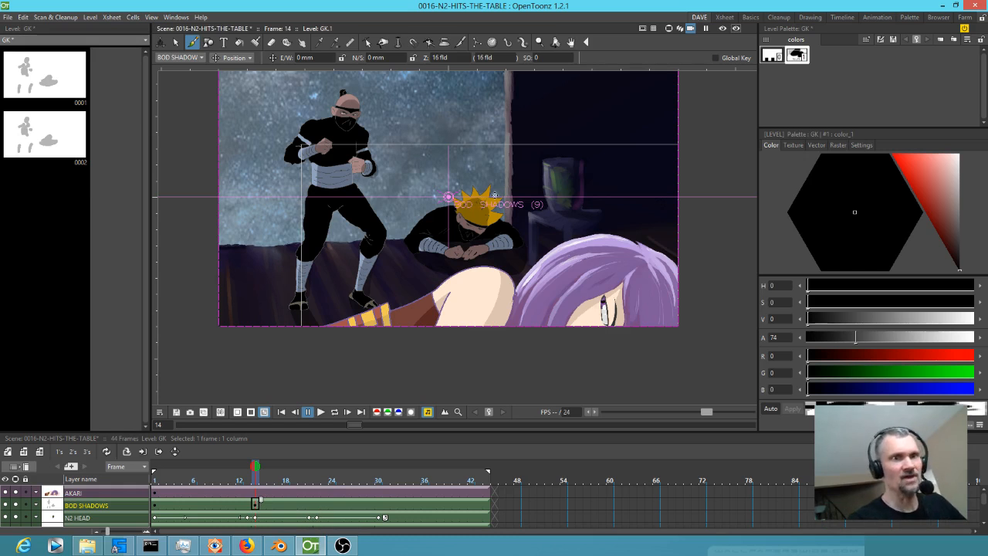
pyautogui.press('b')
pyautogui.press('e')
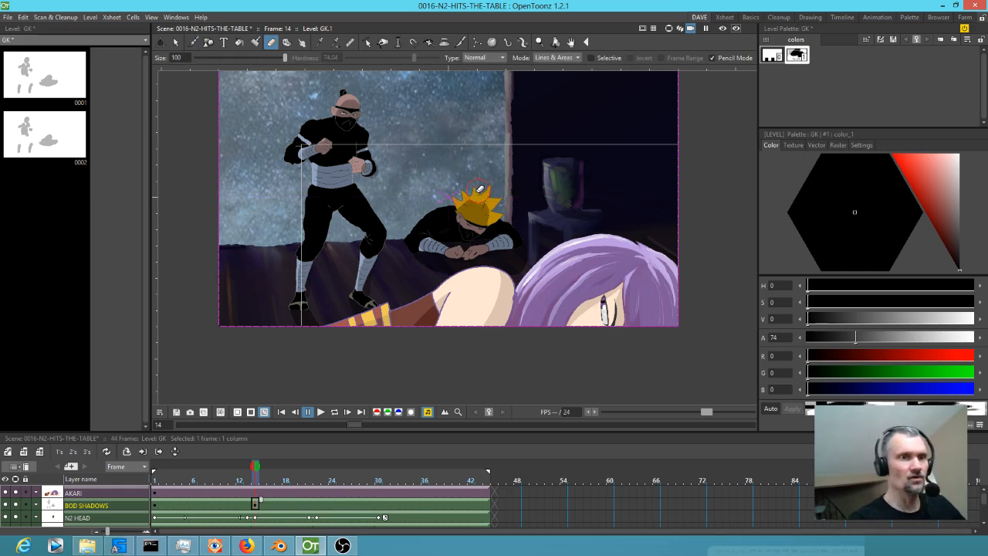
pyautogui.moveTo(470, 203)
pyautogui.mouseDown()
pyautogui.moveTo(484, 209)
pyautogui.moveTo(474, 228)
pyautogui.moveTo(471, 219)
pyautogui.moveTo(480, 224)
pyautogui.mouseUp()
pyautogui.press('b')
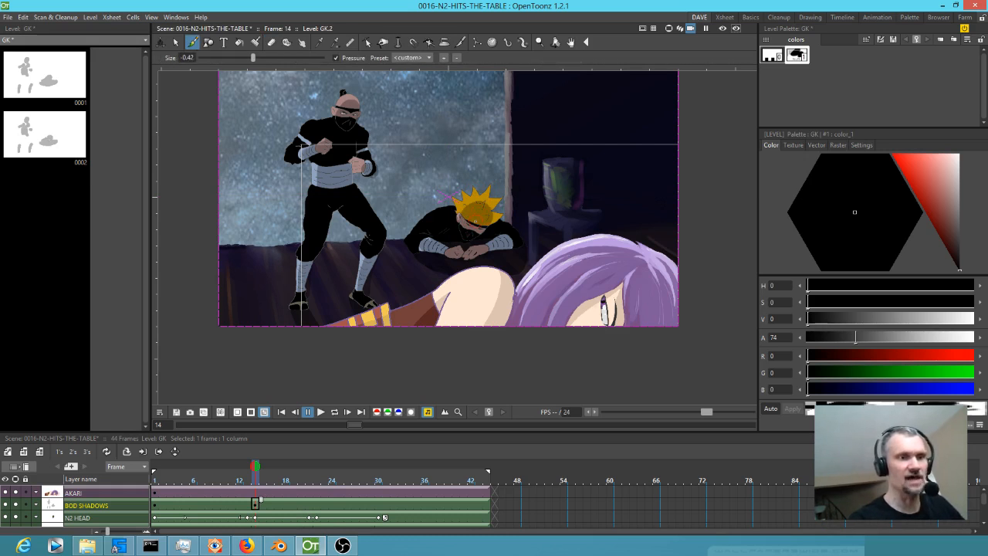
# Duplicate the BOD SHADOWS drawing at frame 22 and rework the crouching ninja's shading for that pose.
pyautogui.moveTo(259, 480); pyautogui.dragTo(315, 486)
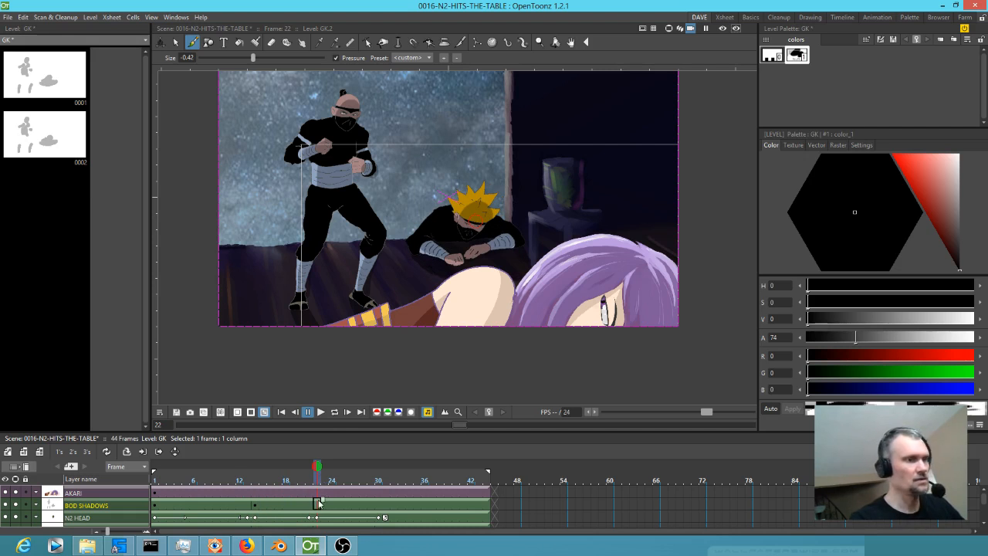
pyautogui.press('d')
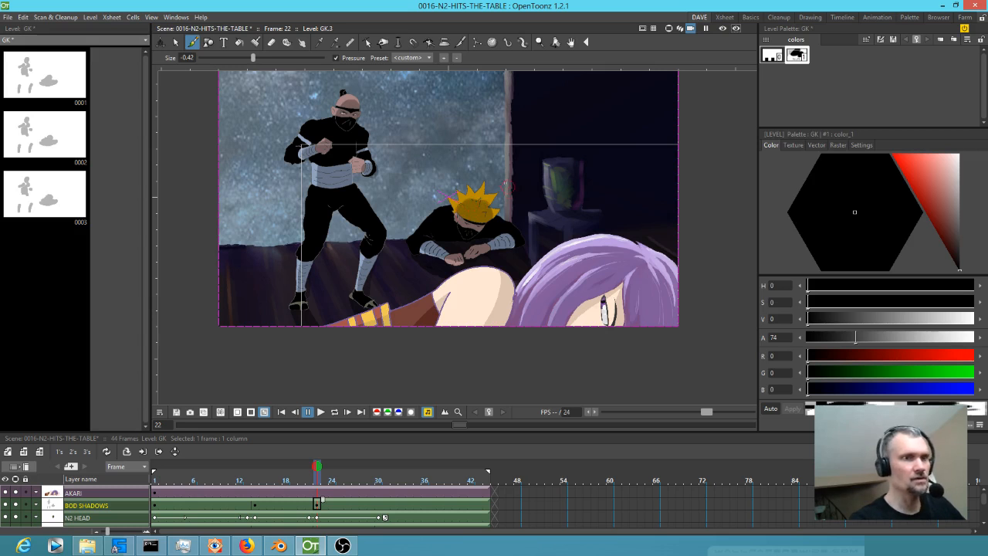
pyautogui.press('a')
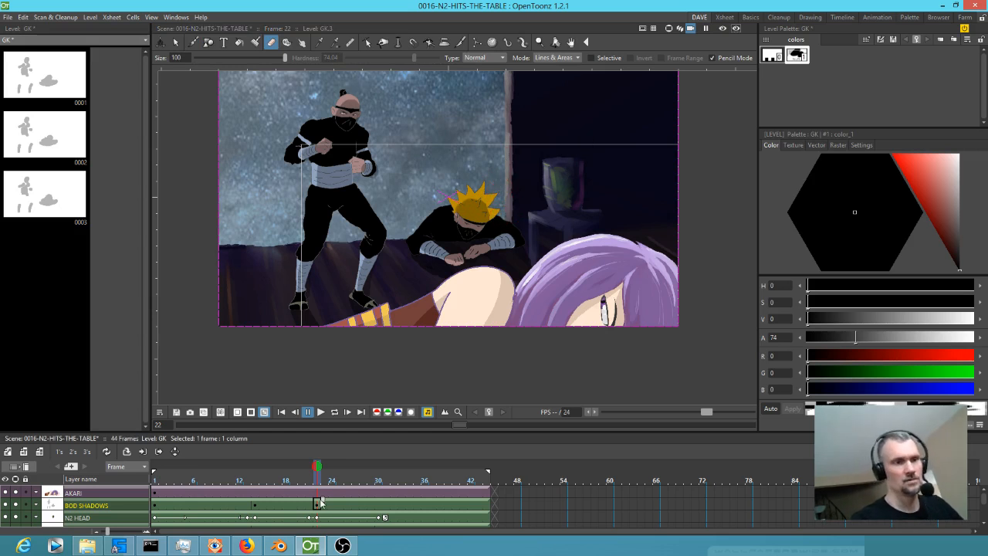
# Duplicate the BOD SHADOWS drawing at frame 30 and redo the shadow over the crouching ninja's hair.
pyautogui.moveTo(316, 482); pyautogui.dragTo(327, 480)
pyautogui.moveTo(346, 478); pyautogui.dragTo(379, 501)
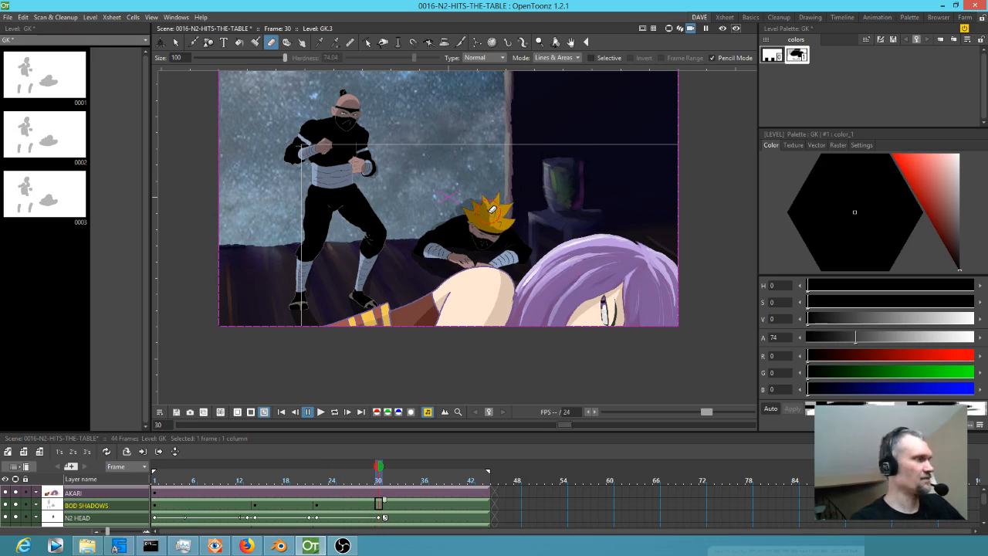
pyautogui.press('d')
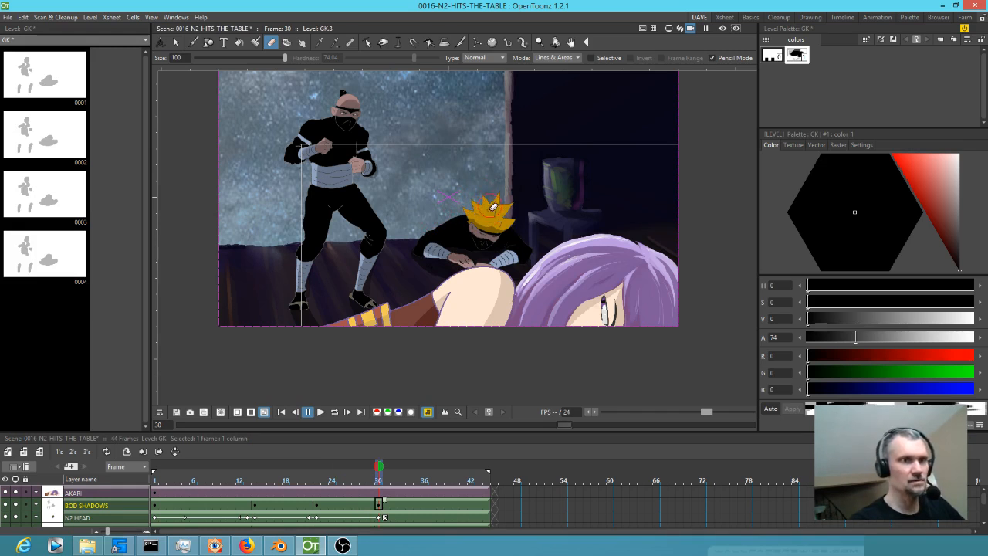
pyautogui.press('b')
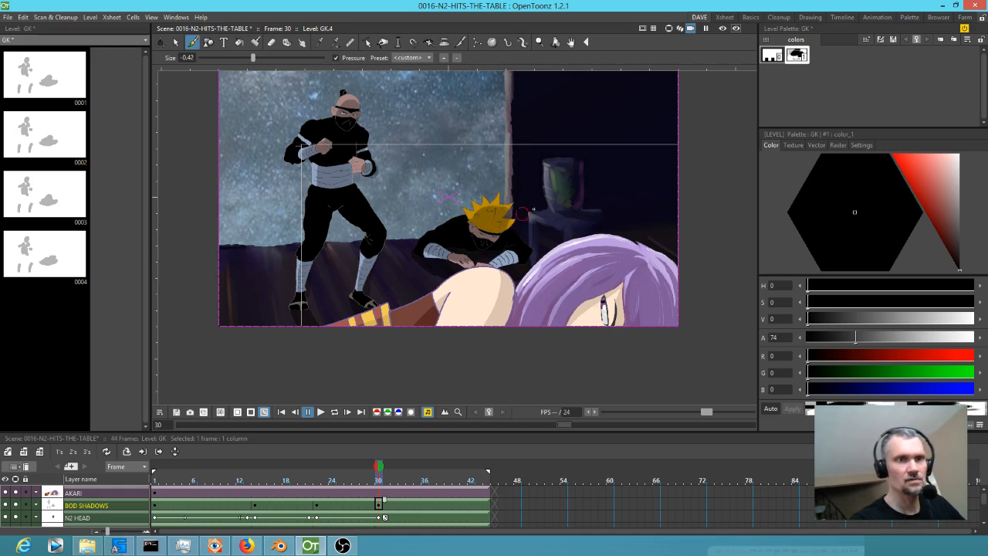
# Return to frame 1 and preview the multiplied body shadows over both ninjas.
pyautogui.press('e')
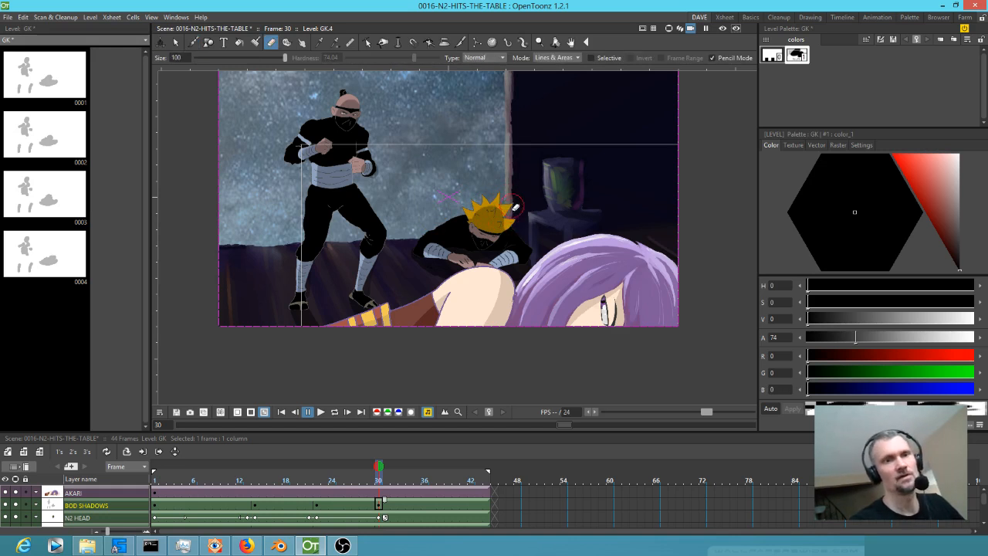
pyautogui.press('b')
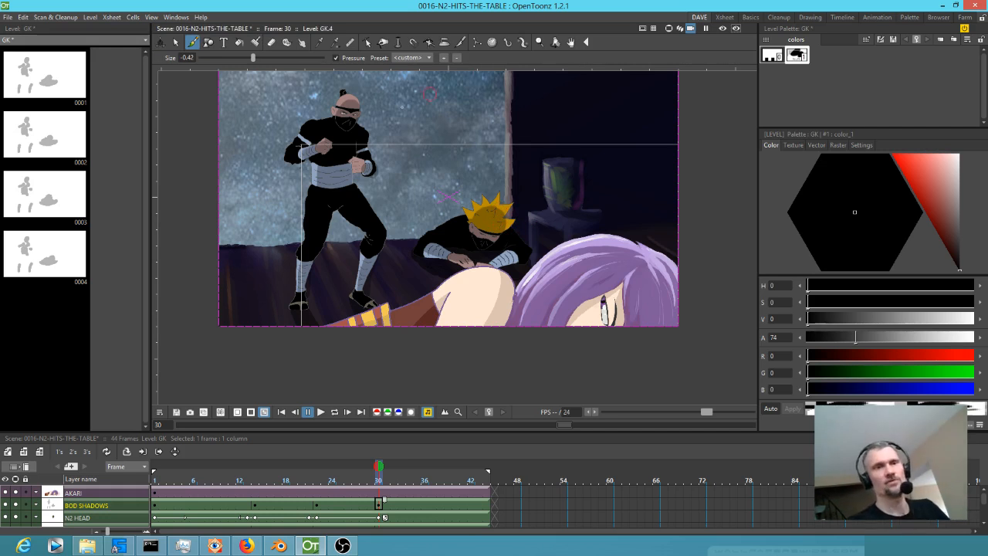
pyautogui.moveTo(376, 479); pyautogui.dragTo(154, 468)
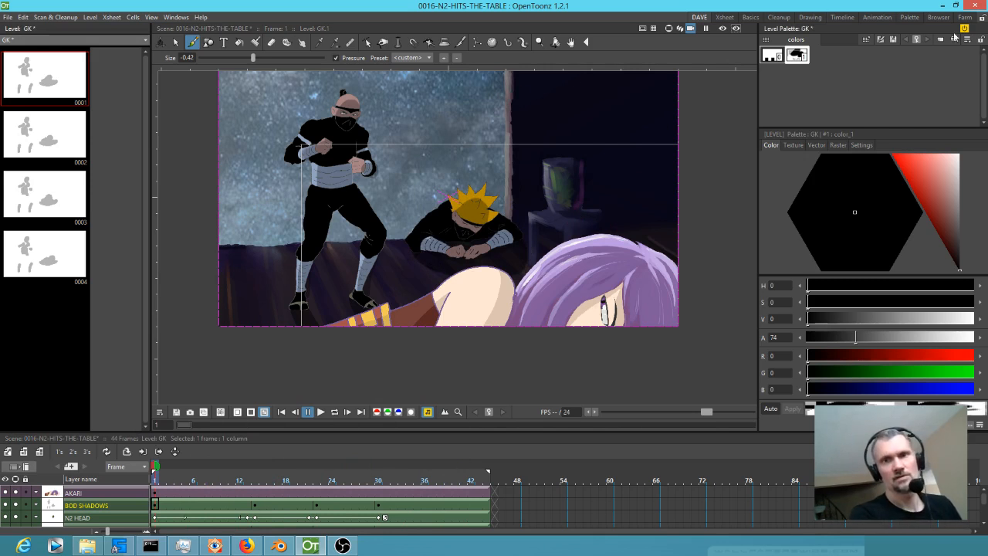
pyautogui.click(721, 28)
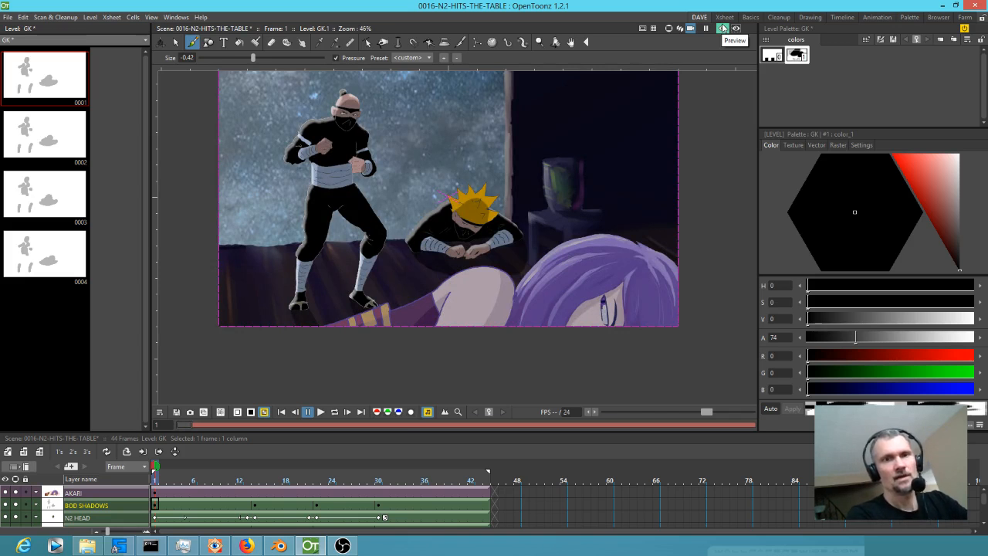
pyautogui.click(722, 29)
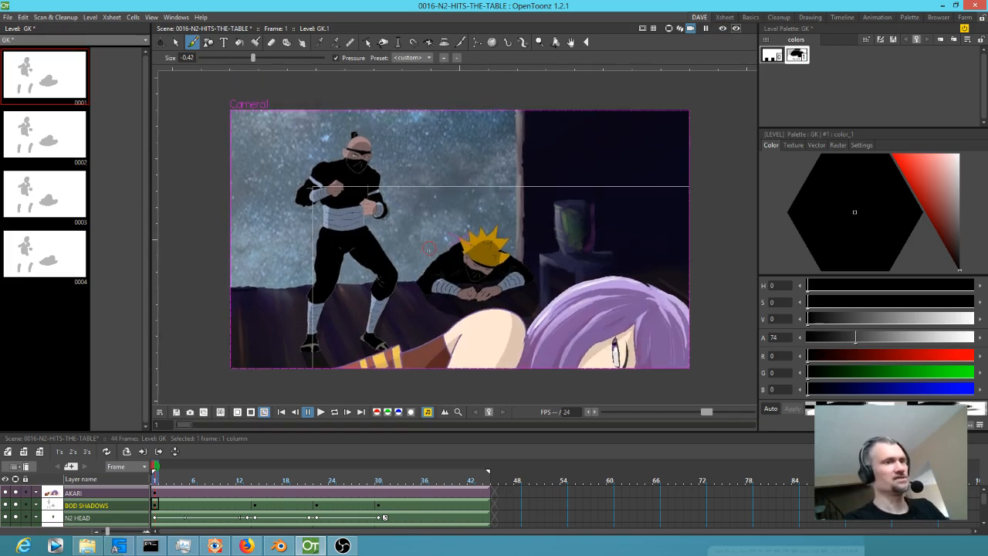
# Try to correct the frame range in the output settings and render the scene.
pyautogui.click(7, 17)
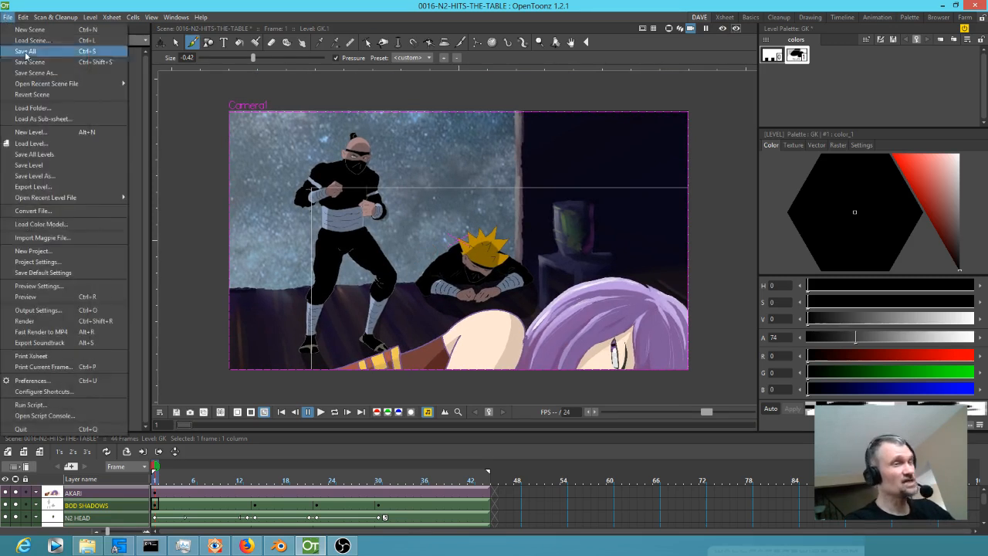
pyautogui.click(71, 309)
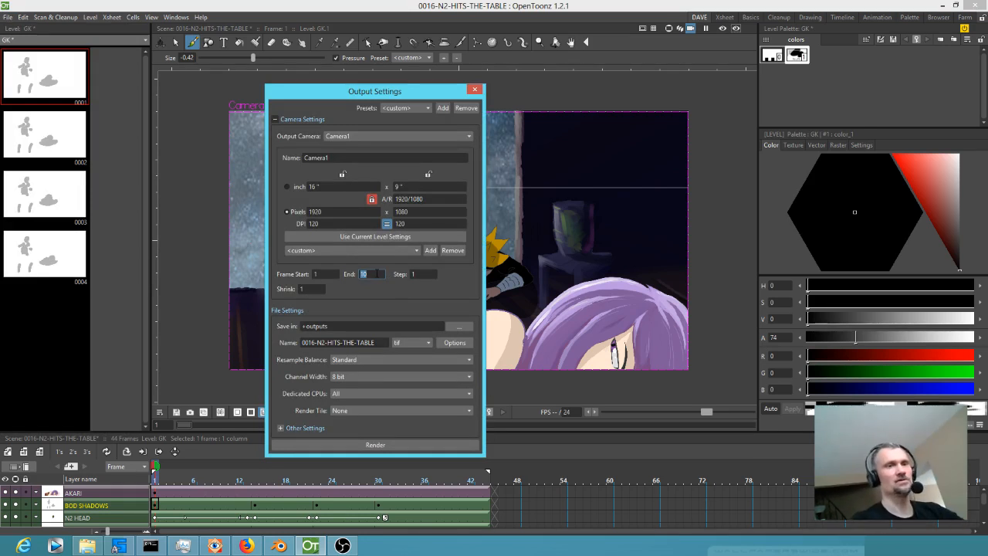
pyautogui.click(315, 275)
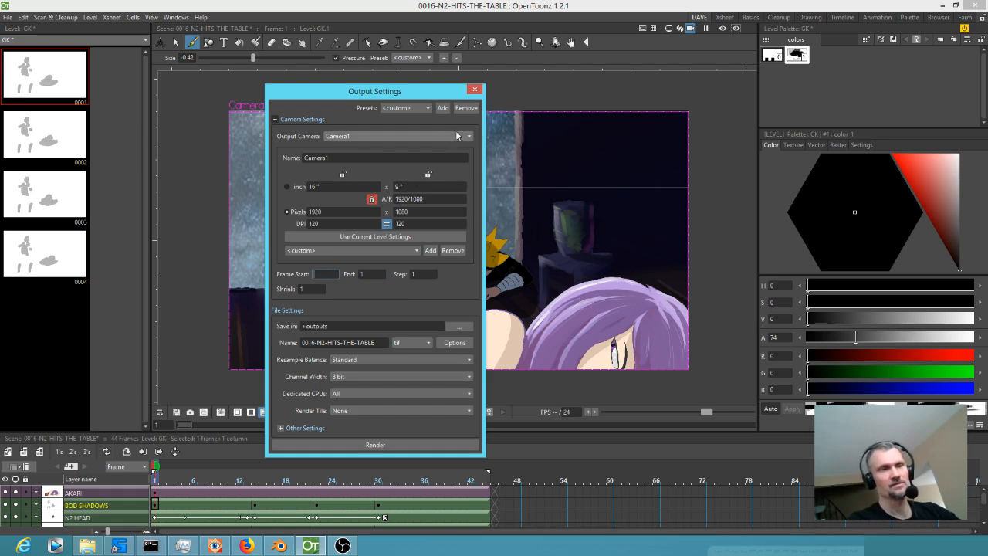
pyautogui.click(374, 273)
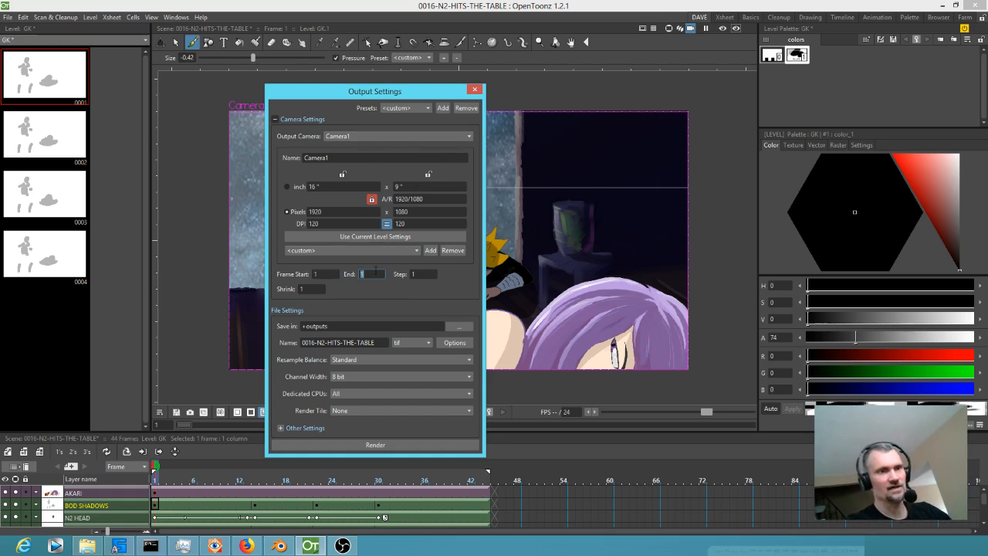
pyautogui.click(475, 90)
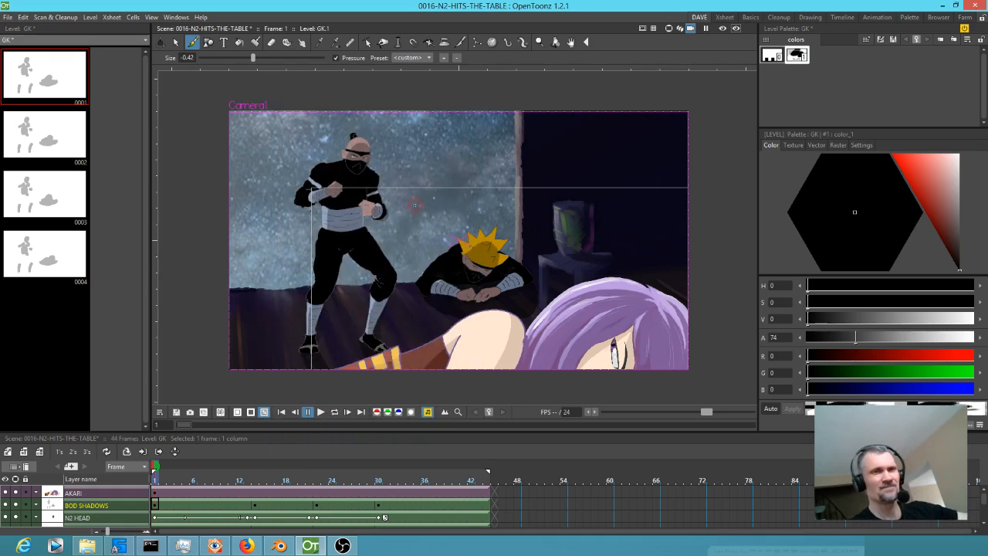
pyautogui.hotkey('ctrl', 'shift', 'r')
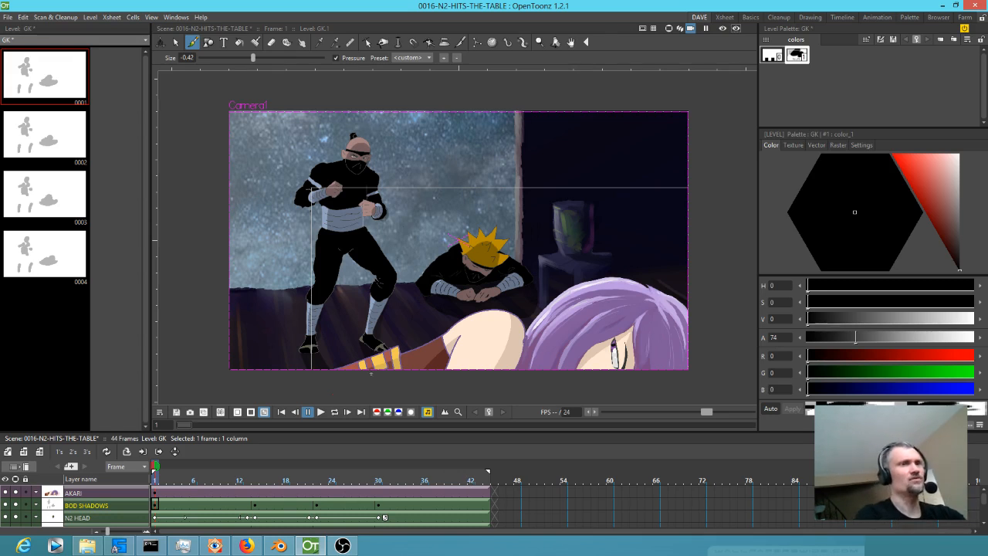
# Check the scene's last frame, set the output end frame to 44 and render the full shot.
pyautogui.click(488, 481)
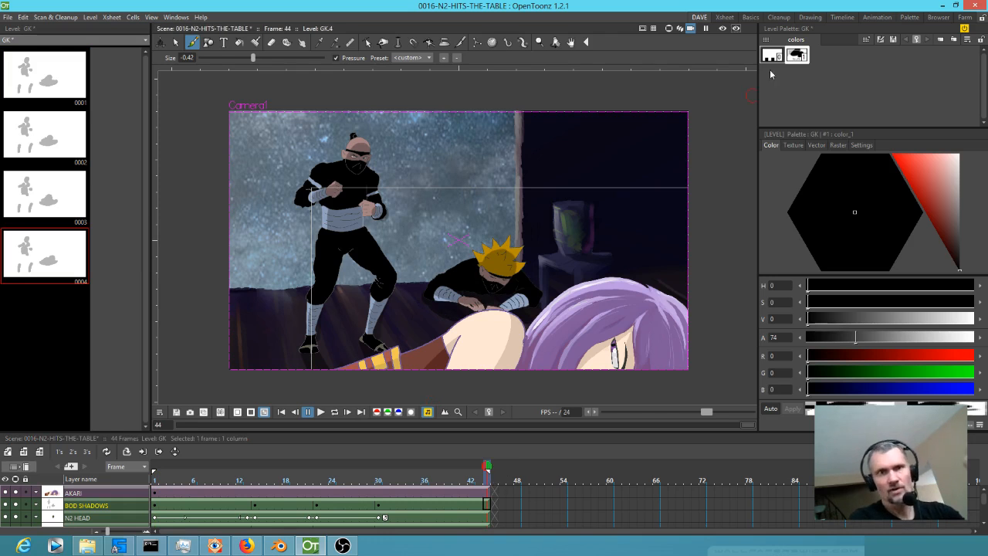
pyautogui.click(725, 18)
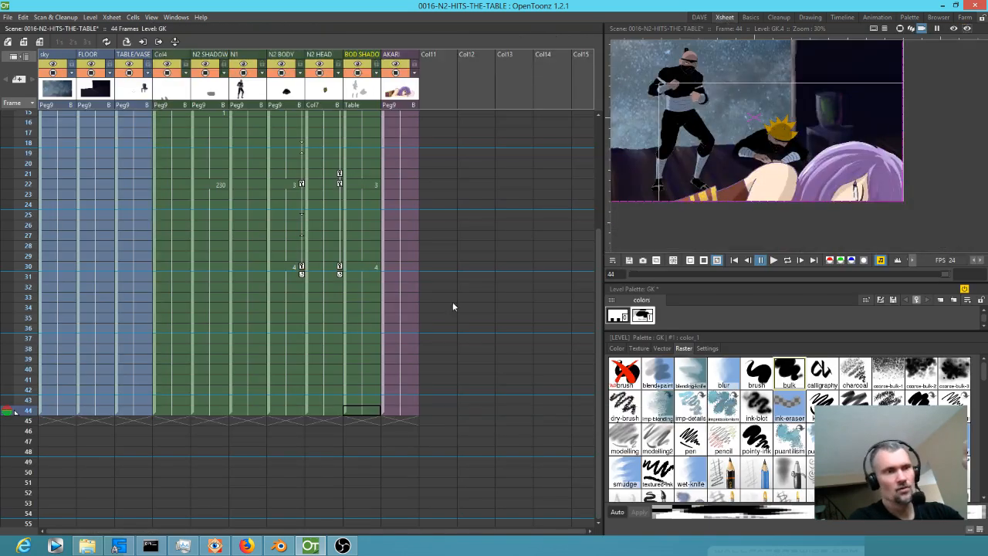
pyautogui.click(7, 17)
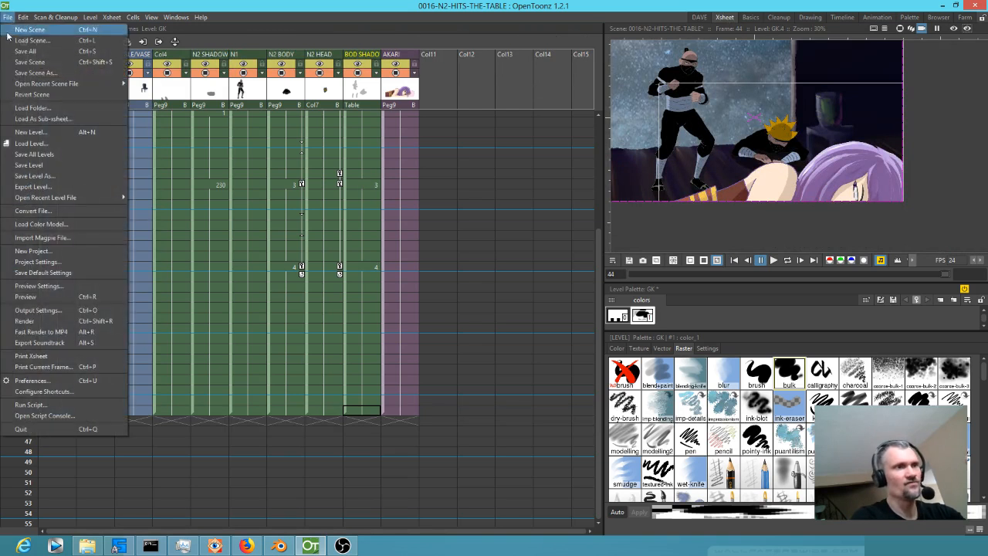
pyautogui.click(42, 309)
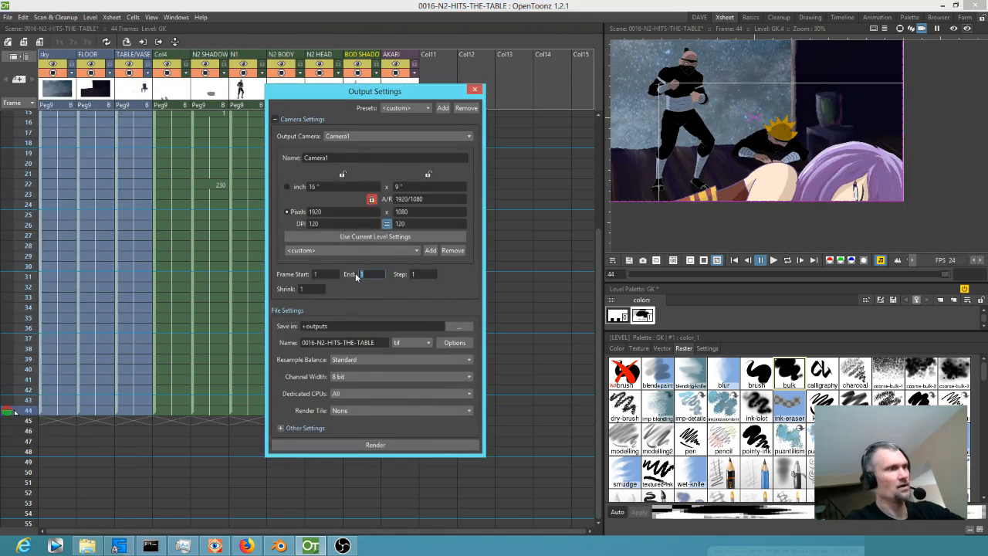
pyautogui.click(474, 89)
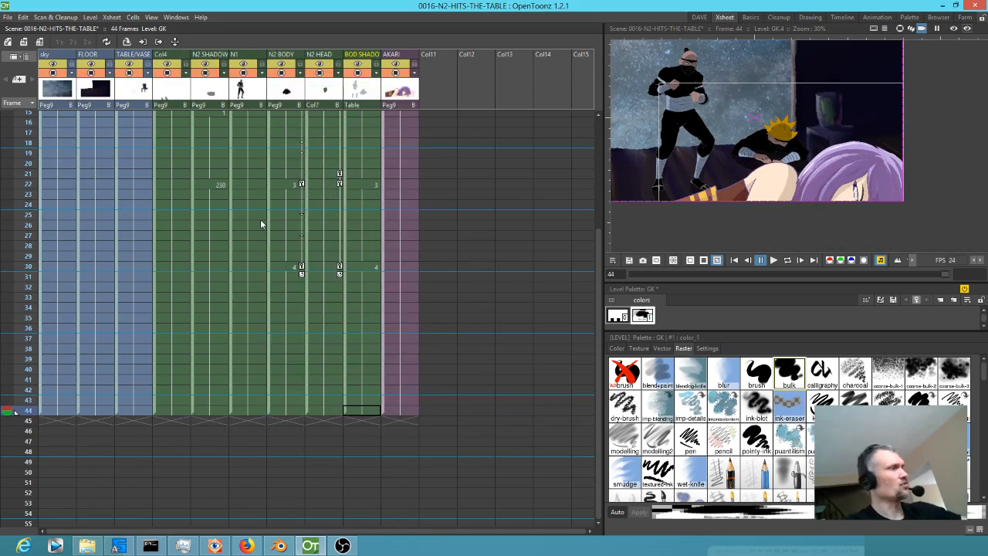
pyautogui.hotkey('ctrl', 'shift', 'r')
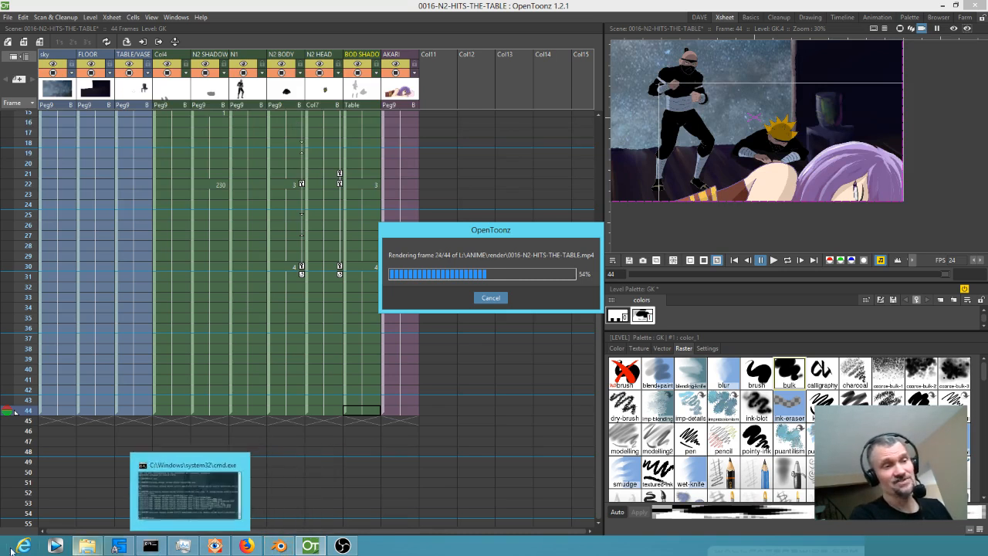
# Switch to the L:\ANIME\render folder, run mjpeg.bat to convert the rendered MP4 to AVI, and close the console without overwriting NINJAS-ENTER.avi.
pyautogui.click(87, 545)
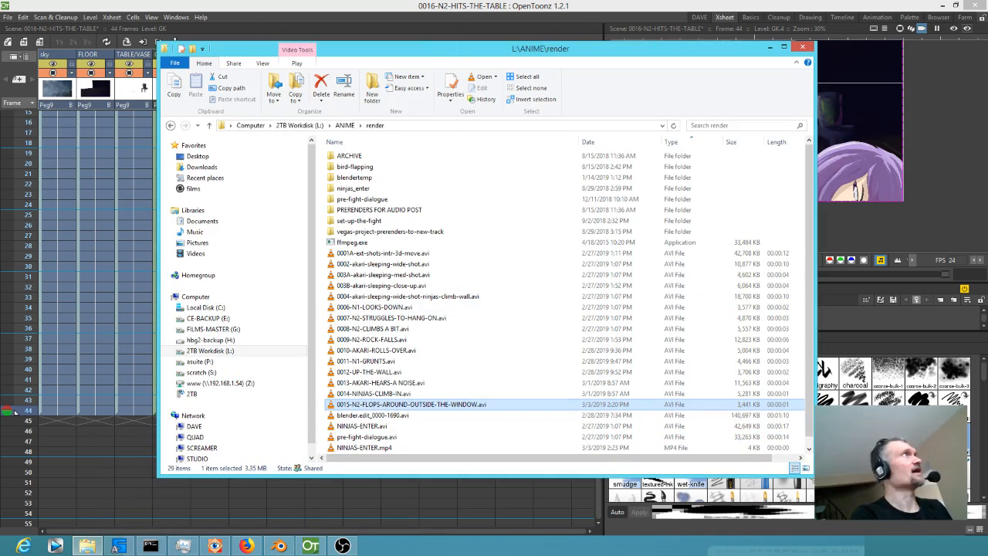
pyautogui.click(770, 47)
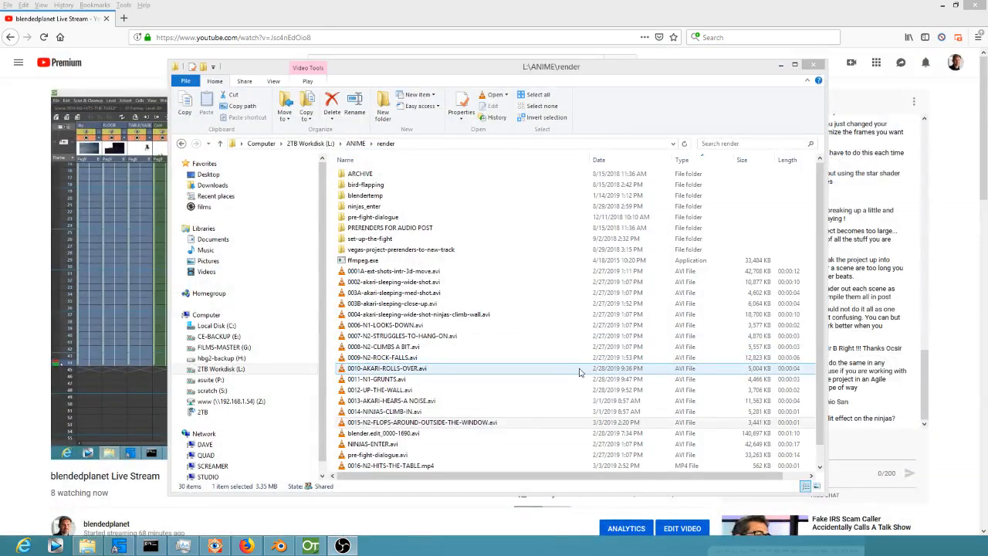
pyautogui.scroll(-1, 579, 373)
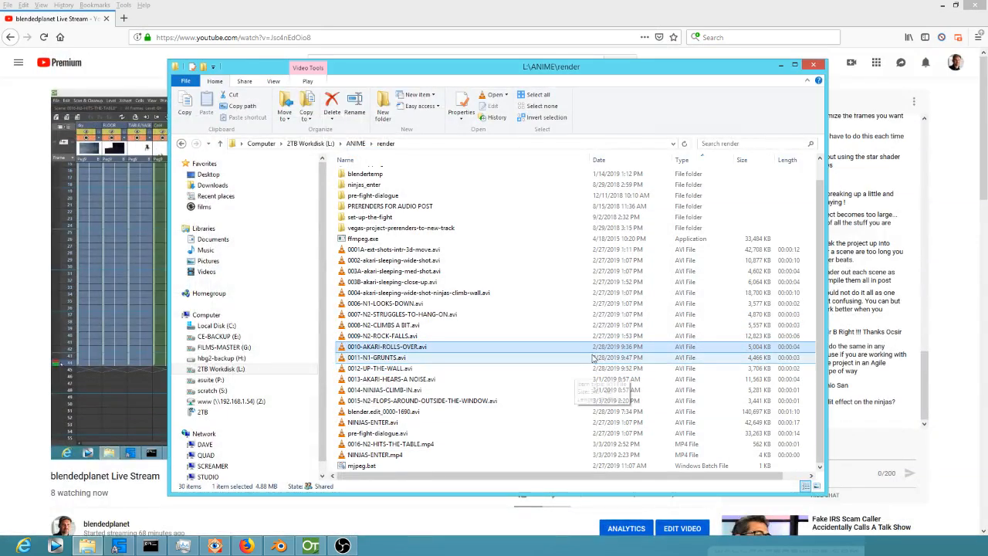
pyautogui.click(369, 468)
pyautogui.doubleClick(369, 468)
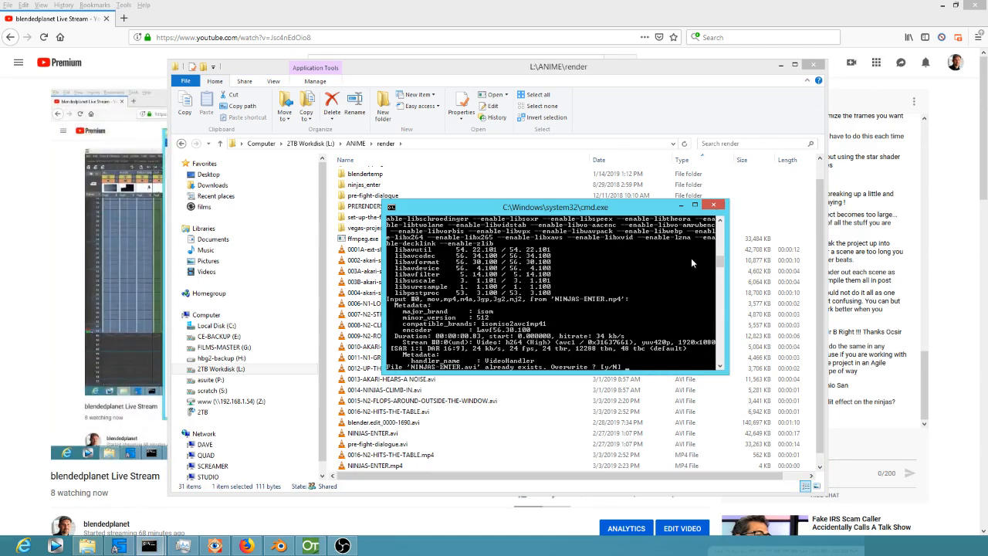
pyautogui.click(714, 206)
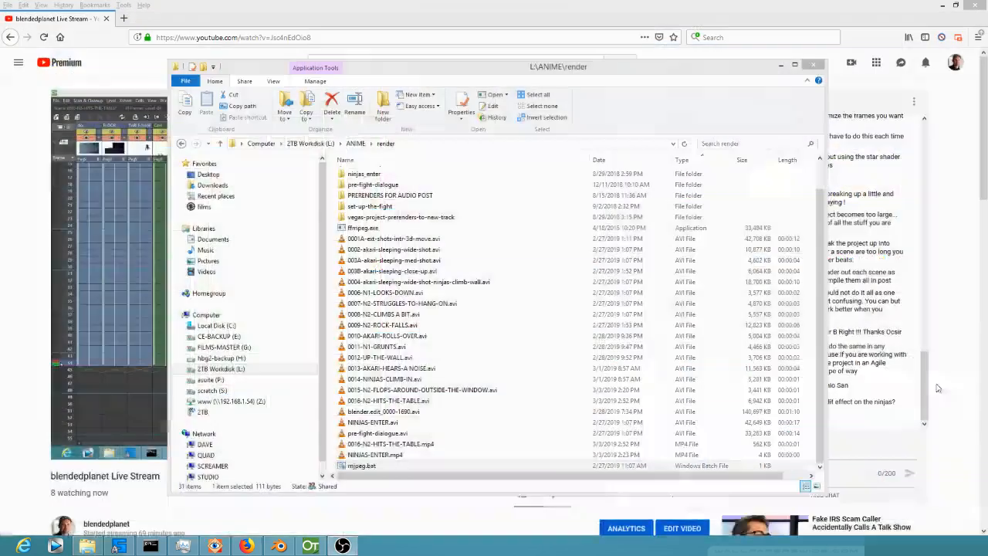
# Play NINJAS-ENTER.avi briefly to check its content and close the player.
pyautogui.click(369, 467)
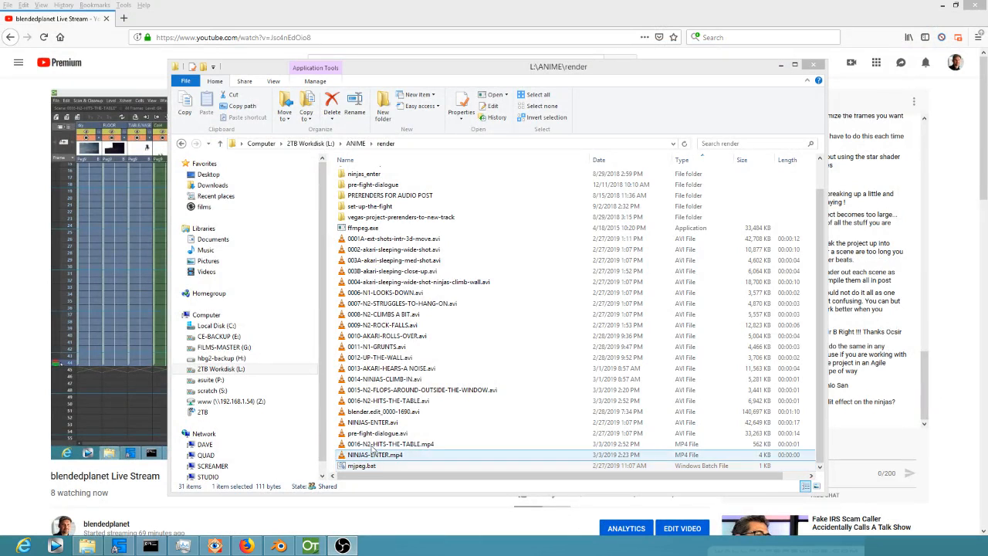
pyautogui.click(376, 423)
pyautogui.click(376, 427)
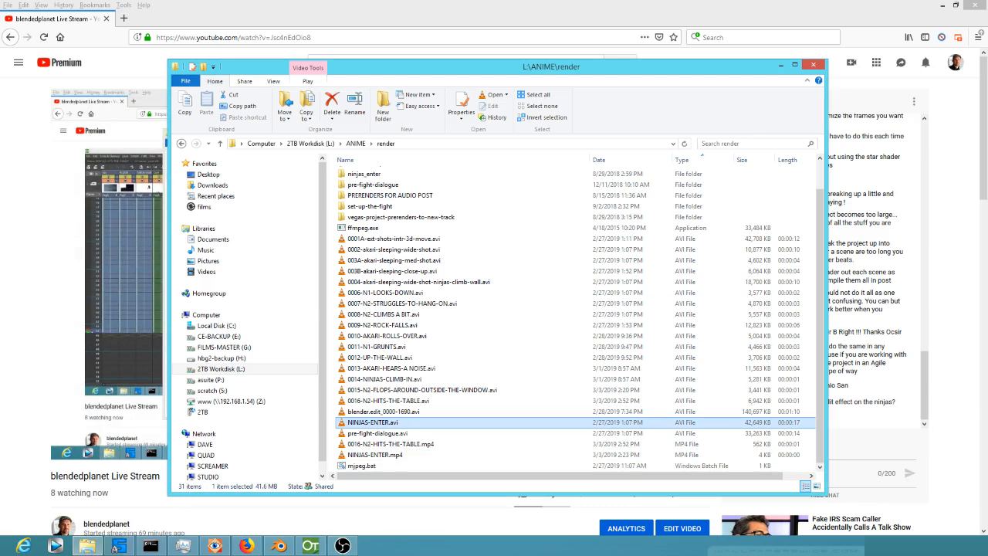
pyautogui.doubleClick(376, 423)
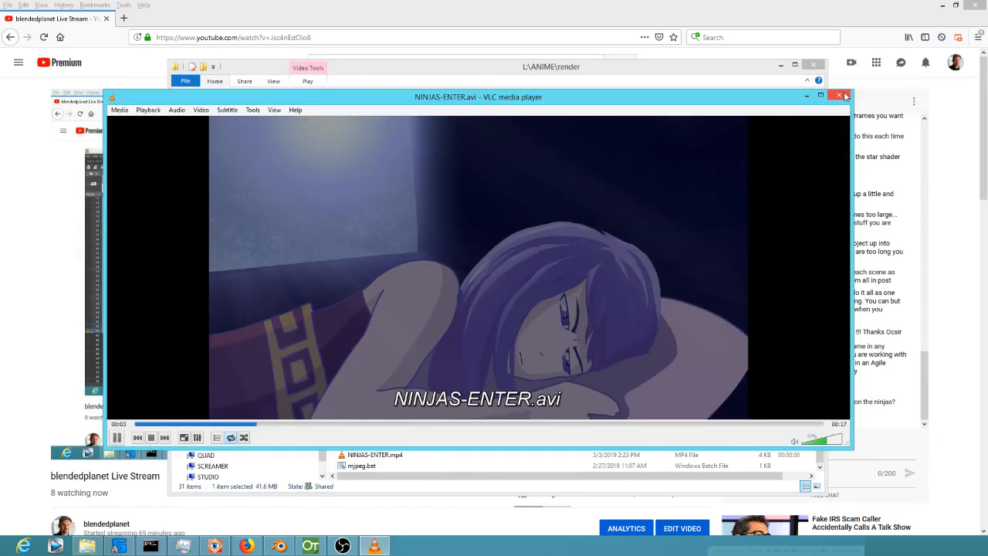
pyautogui.click(843, 95)
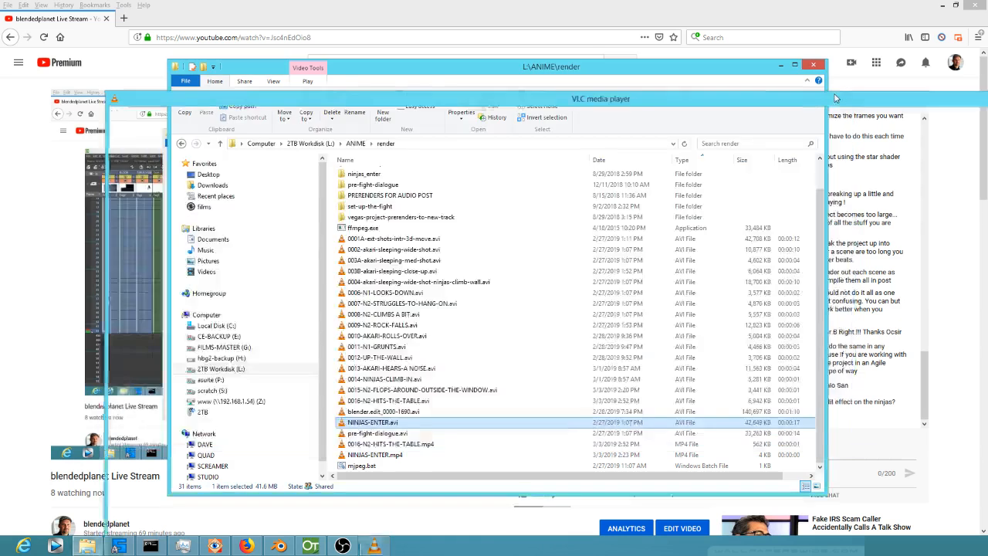
# Delete NINJAS-ENTER.mp4 and NINJAS-ENTER.avi from the render folder.
pyautogui.click(382, 455)
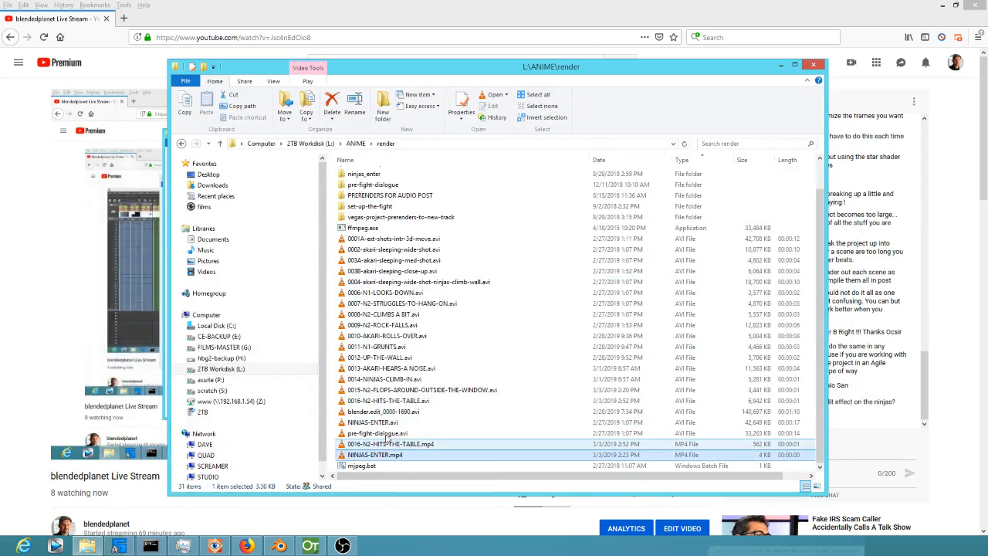
pyautogui.keyDown('ctrl'); pyautogui.click(389, 423); pyautogui.keyUp('ctrl')
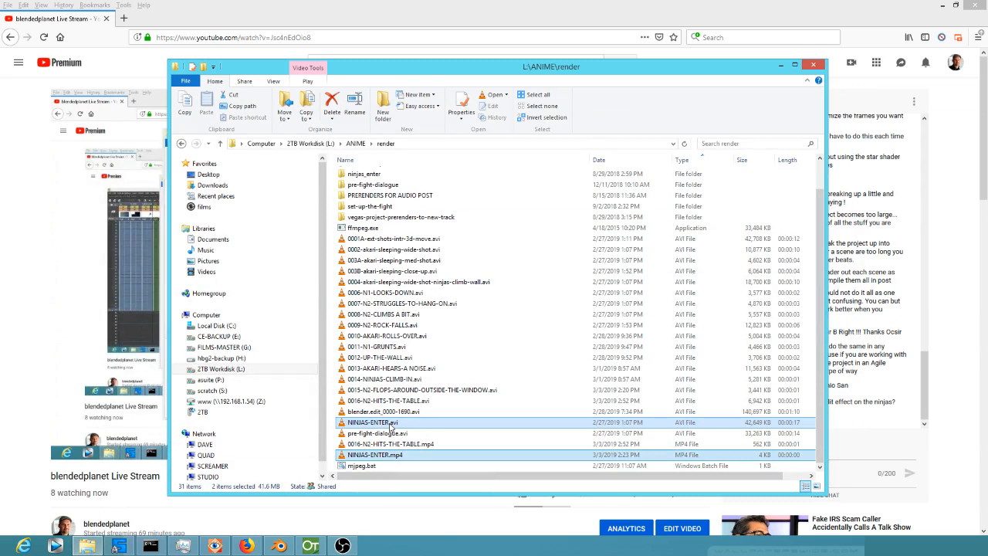
pyautogui.press('Delete')
# Run mjpeg.bat again and overwrite 0016-N2-HITS-THE-TABLE.avi with a new conversion.
pyautogui.click(374, 467)
pyautogui.doubleClick(374, 466)
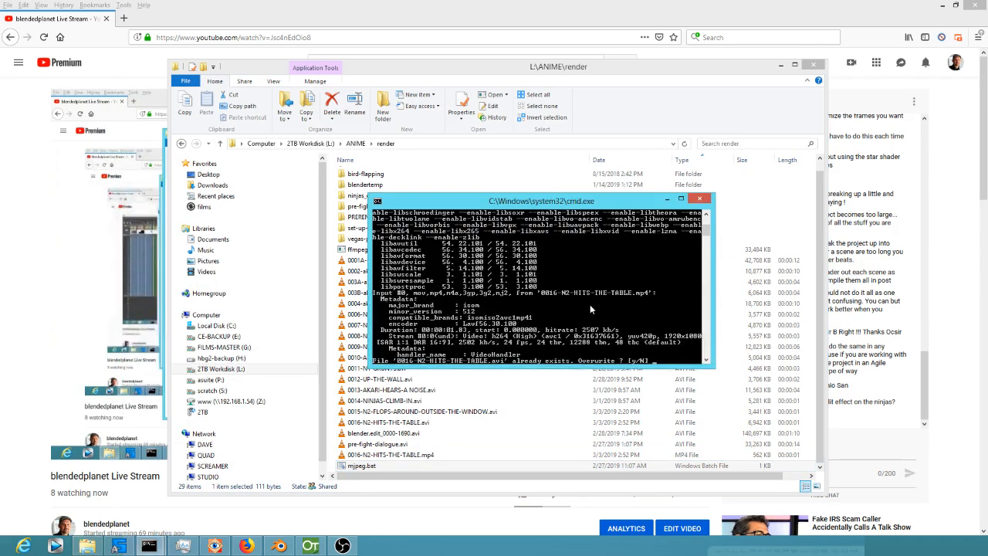
pyautogui.press('Return')
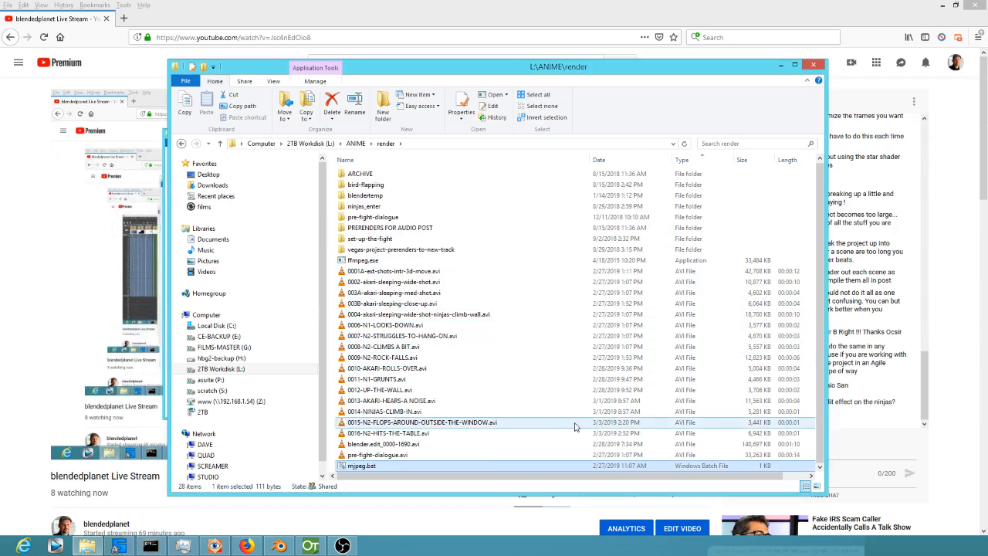
# Bring 0016-N2-HITS-THE-TABLE.avi into Blender's video sequencer and place its strip on channel 2 directly after the final existing clip.
pyautogui.click(414, 435)
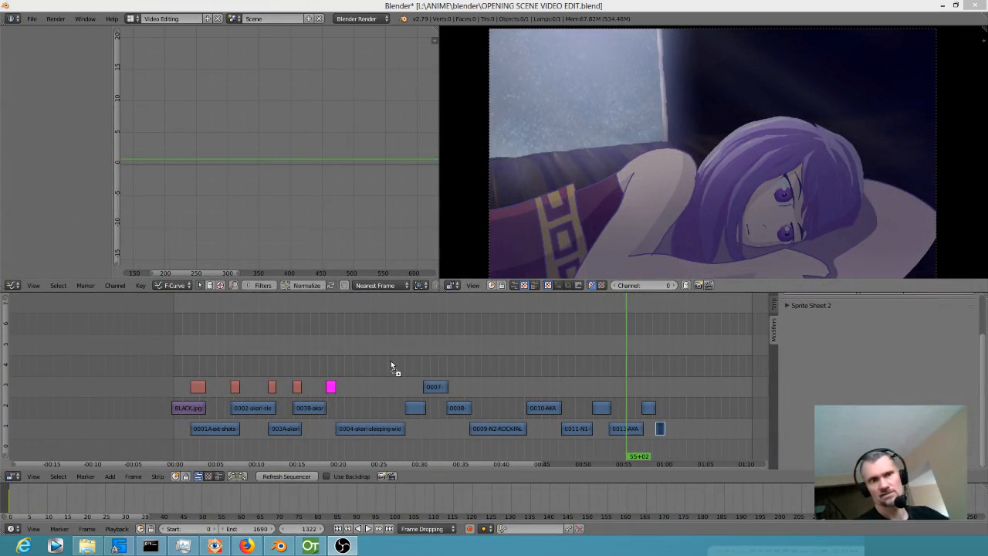
pyautogui.moveTo(669, 388); pyautogui.dragTo(669, 384)
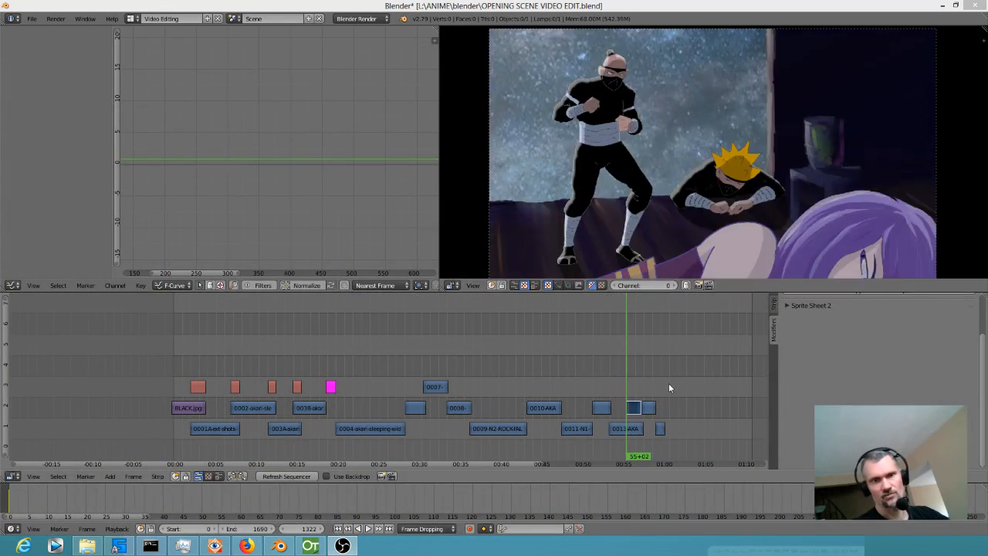
pyautogui.rightClick(631, 409)
pyautogui.press('g')
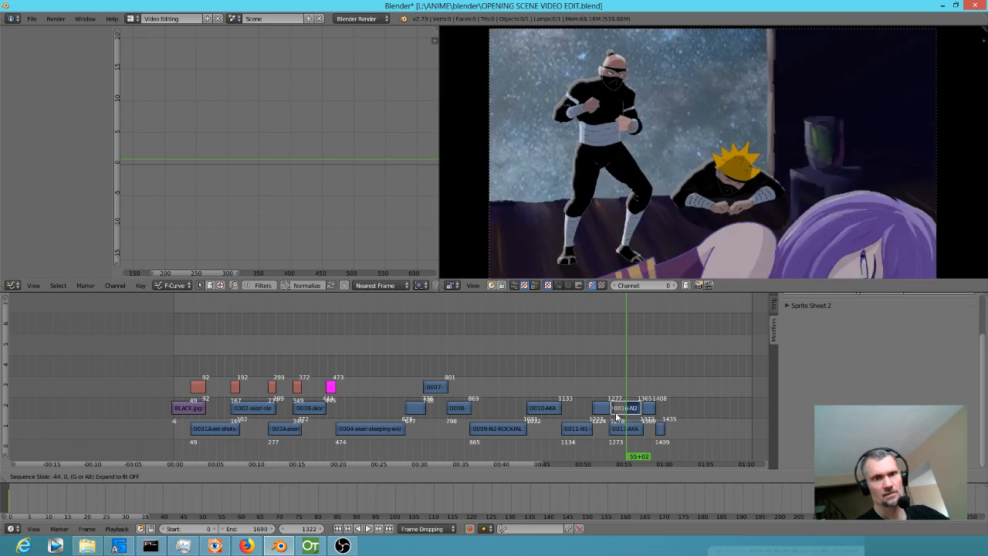
pyautogui.click(634, 415)
pyautogui.press('g')
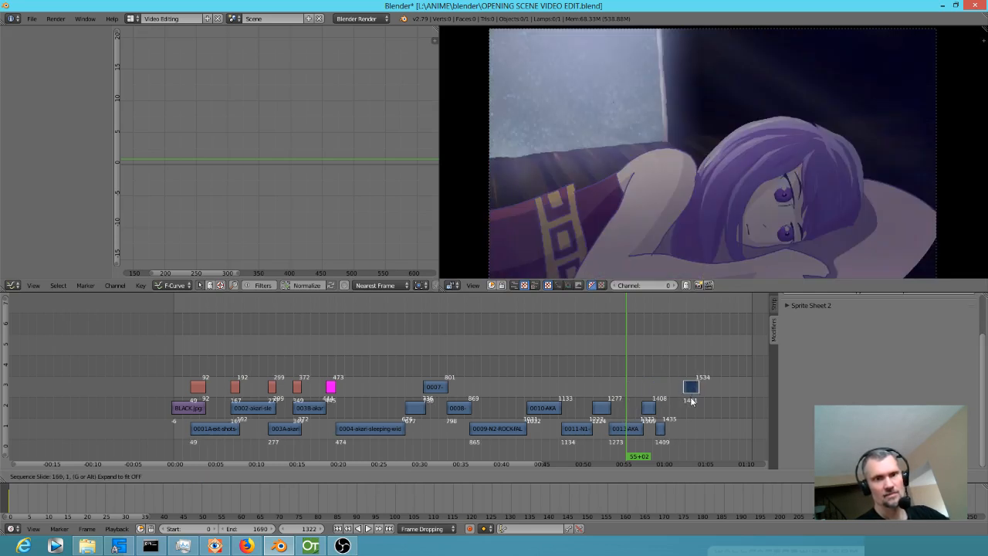
pyautogui.click(673, 416)
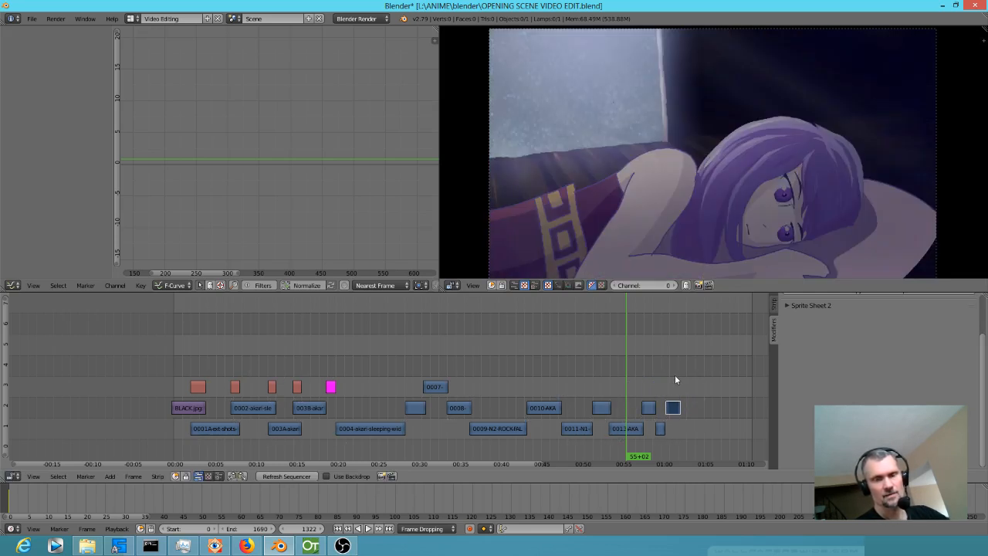
# Set the sequencer preview range to frames 1294–1491 around the final clips and play it back to check the cuts.
pyautogui.click(675, 376)
pyautogui.scroll(8, 673, 376)
pyautogui.moveTo(652, 344); pyautogui.dragTo(327, 359)
pyautogui.moveTo(563, 375); pyautogui.dragTo(432, 373)
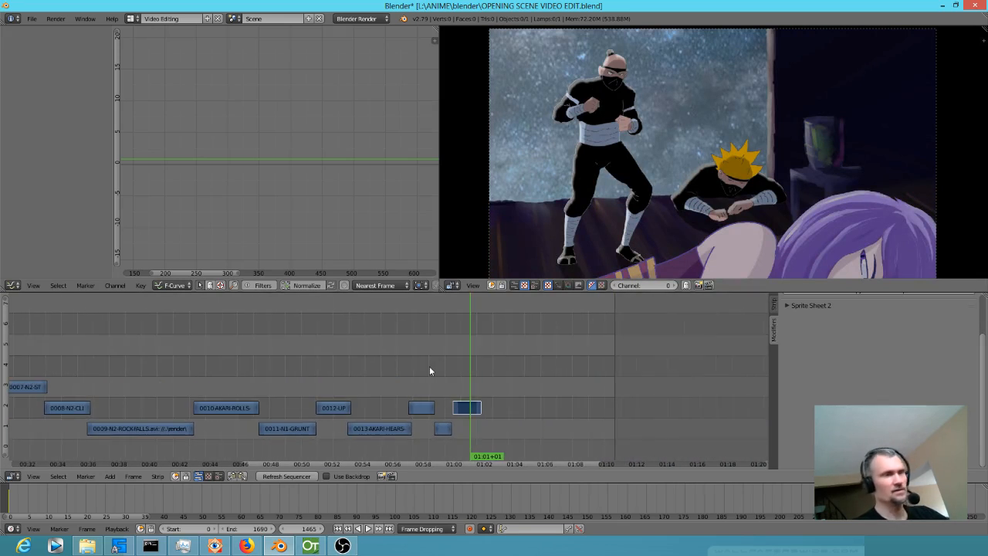
pyautogui.press('b')
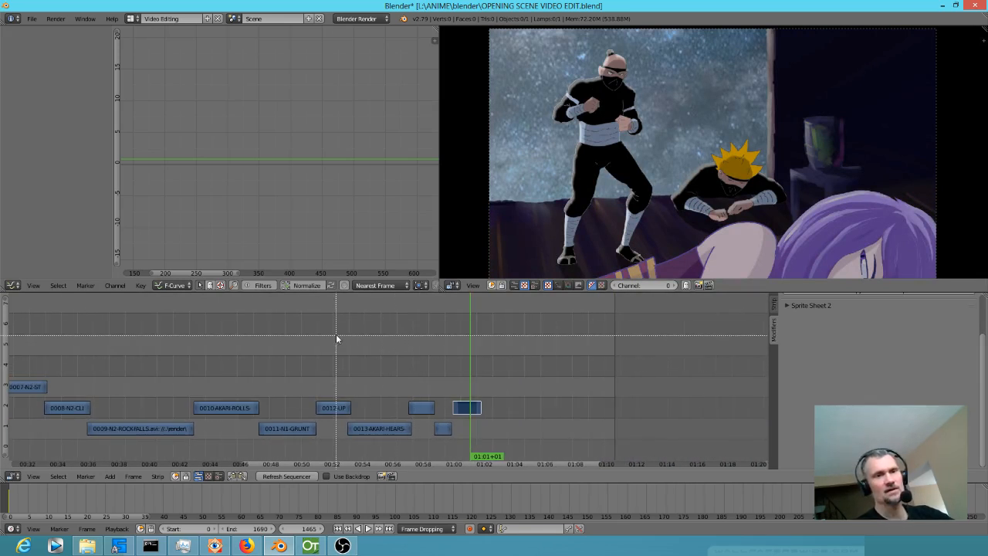
pyautogui.moveTo(360, 329); pyautogui.dragTo(486, 467)
pyautogui.hotkey('alt', 'a')
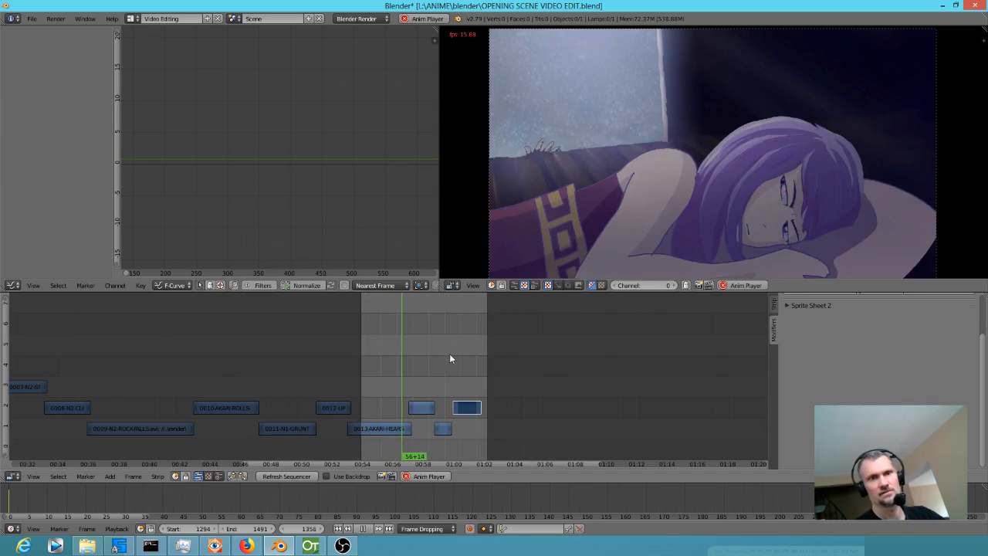
pyautogui.scroll(3, 464, 401)
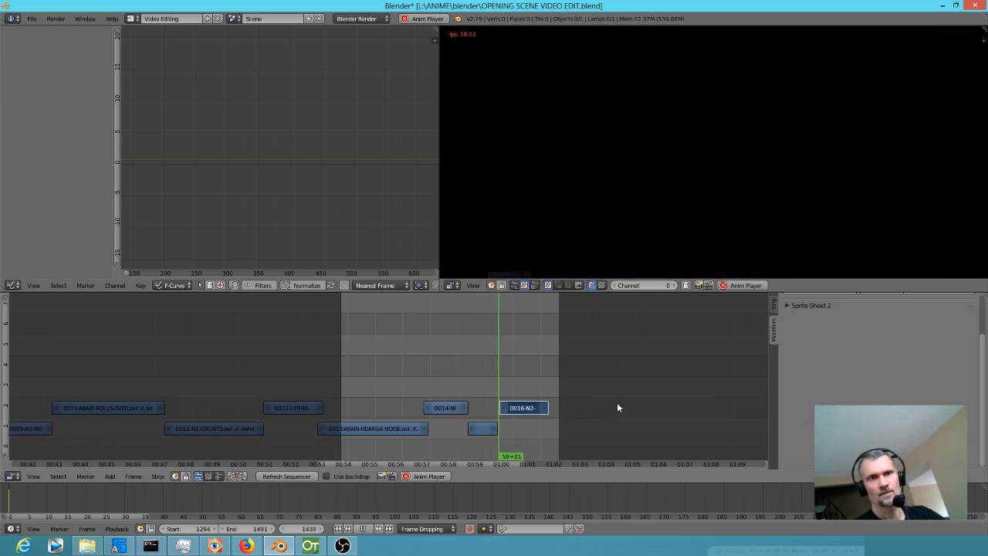
pyautogui.scroll(2, 615, 404)
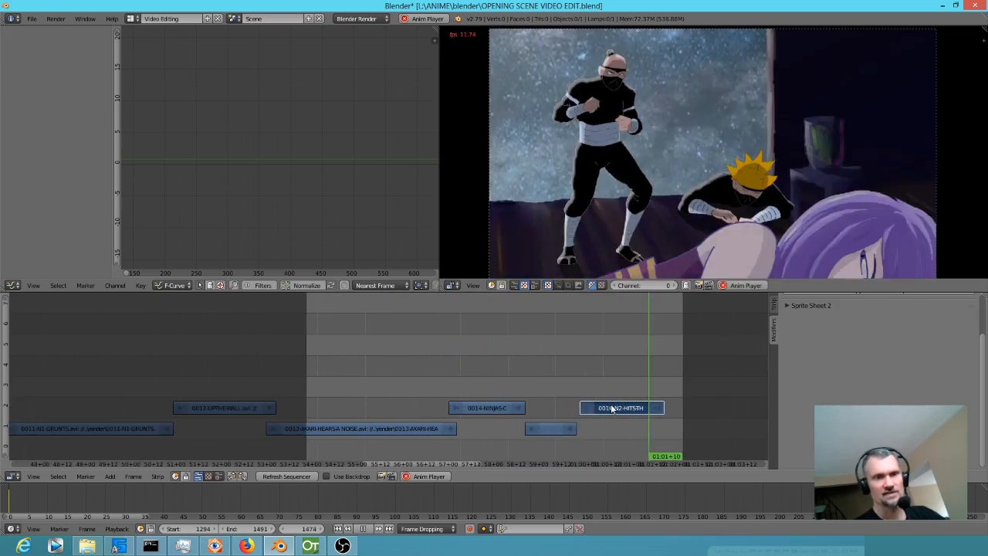
# Slide the 0016-N2-HITS-THE-TABLE strip on channel 2 to start right where the preceding channel 1 clip ends, and deselect it.
pyautogui.press('g')
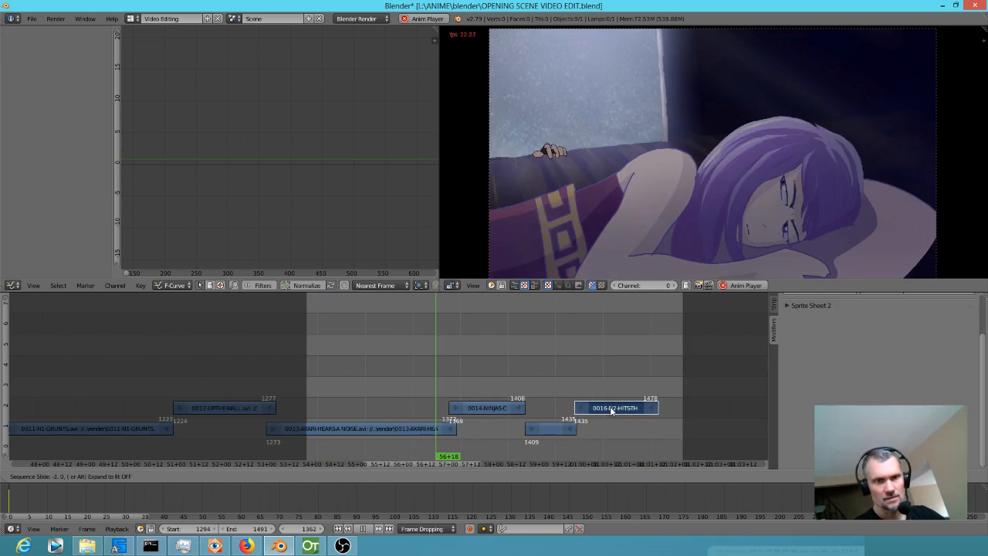
pyautogui.click(612, 407)
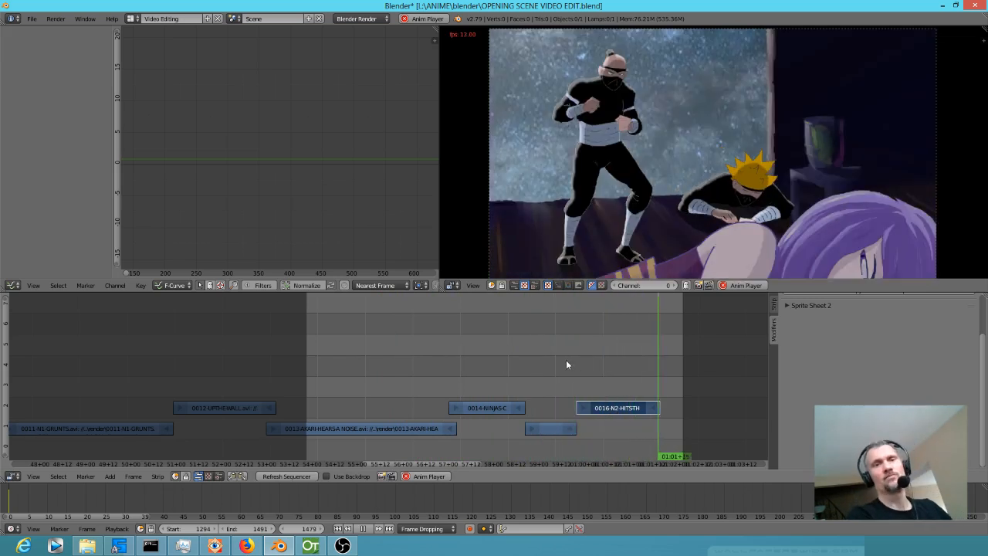
pyautogui.press('a')
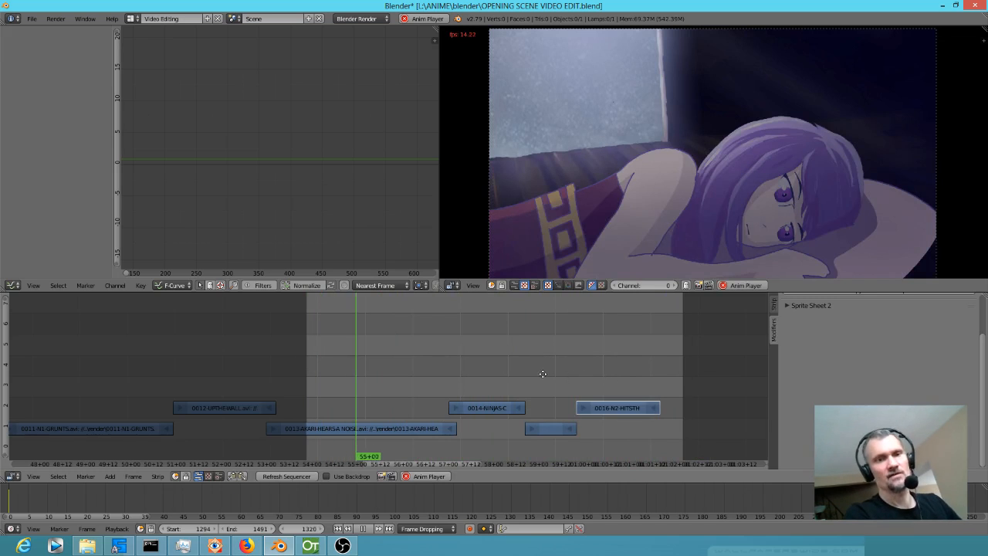
# Select the 0016-N2-HITS-THE-TABLE strip, stop on a frame inside it and add a Curves modifier.
pyautogui.moveTo(560, 375); pyautogui.dragTo(483, 369)
pyautogui.rightClick(532, 407)
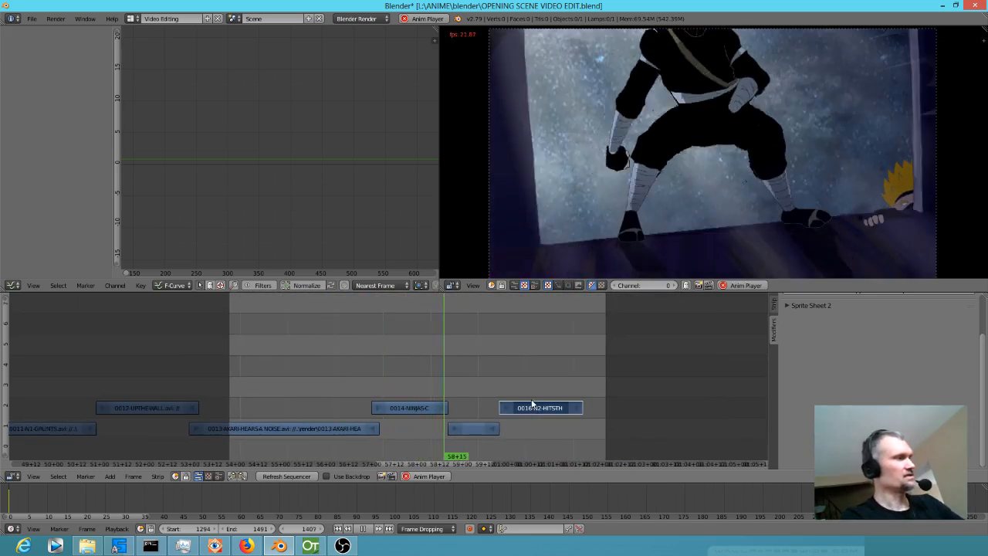
pyautogui.moveTo(475, 359); pyautogui.dragTo(541, 365)
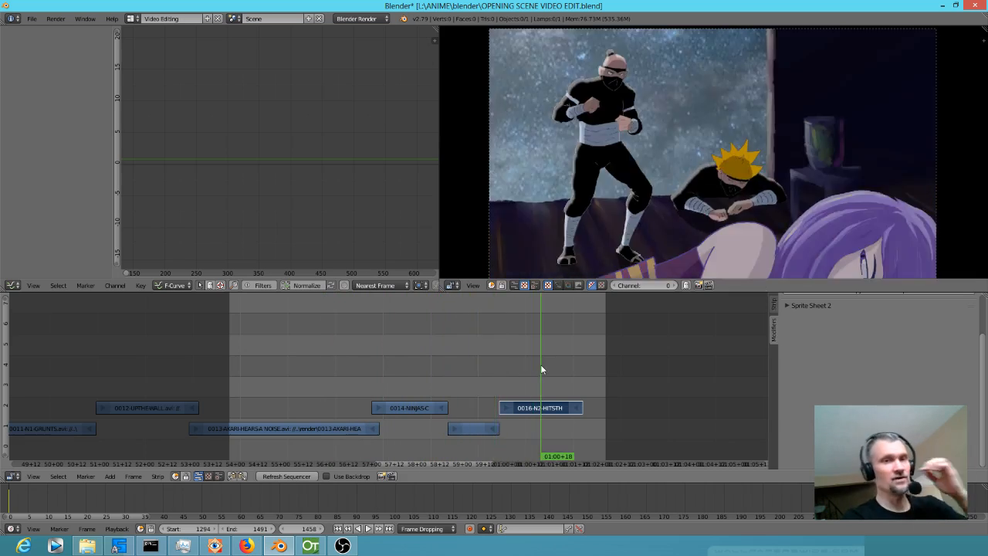
pyautogui.click(776, 309)
pyautogui.click(777, 326)
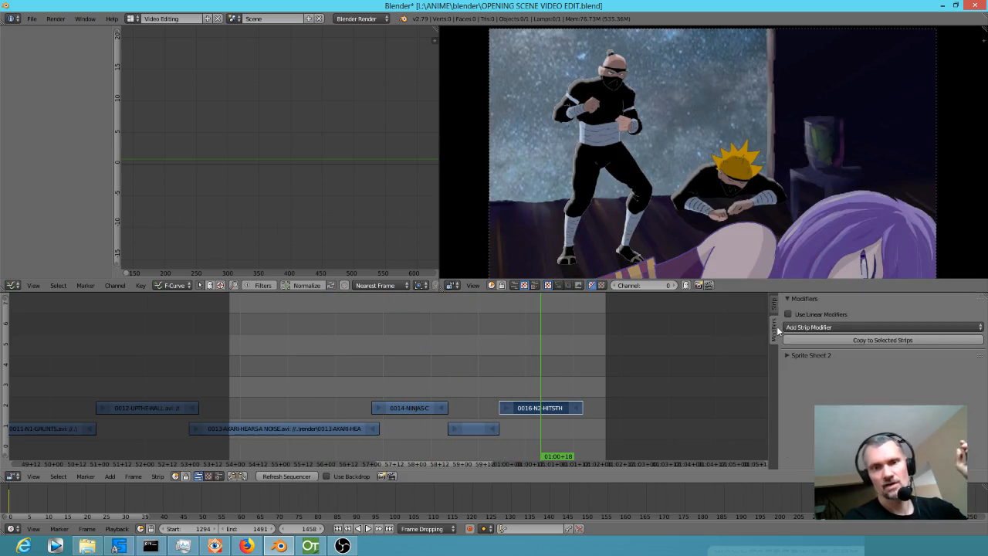
pyautogui.click(854, 326)
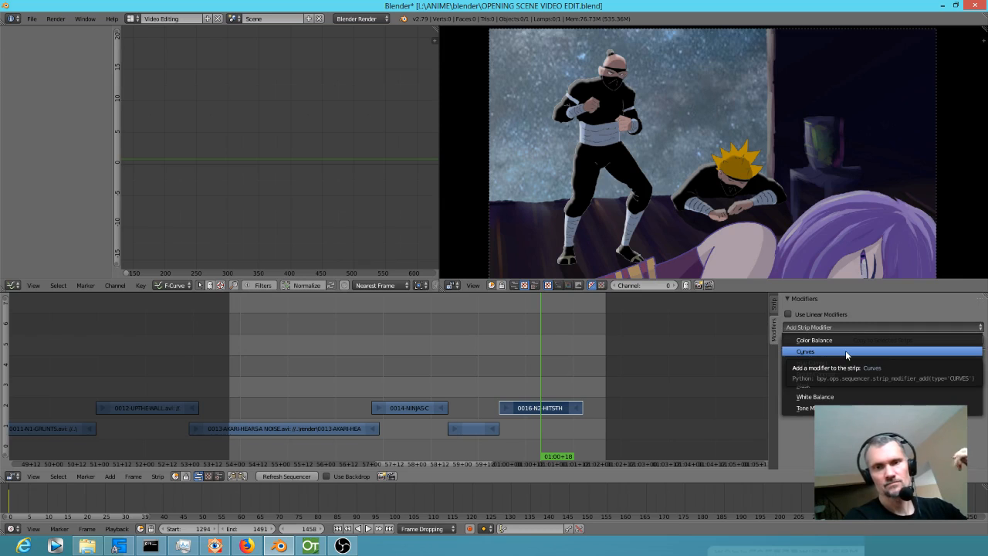
pyautogui.click(846, 351)
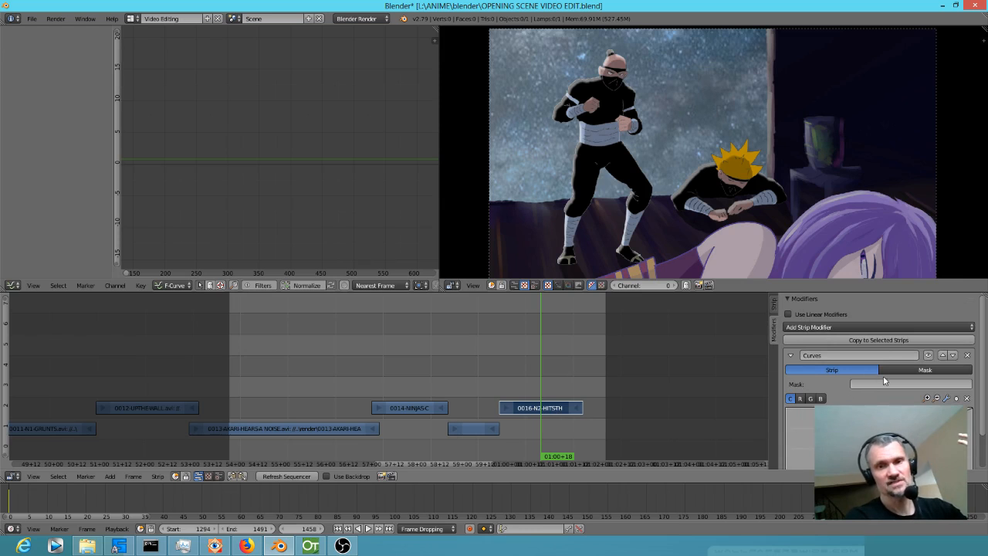
# Darken the shot by lowering the white end of the modifier's combined curve, and bring up the blue channel curve.
pyautogui.scroll(-2, 880, 378)
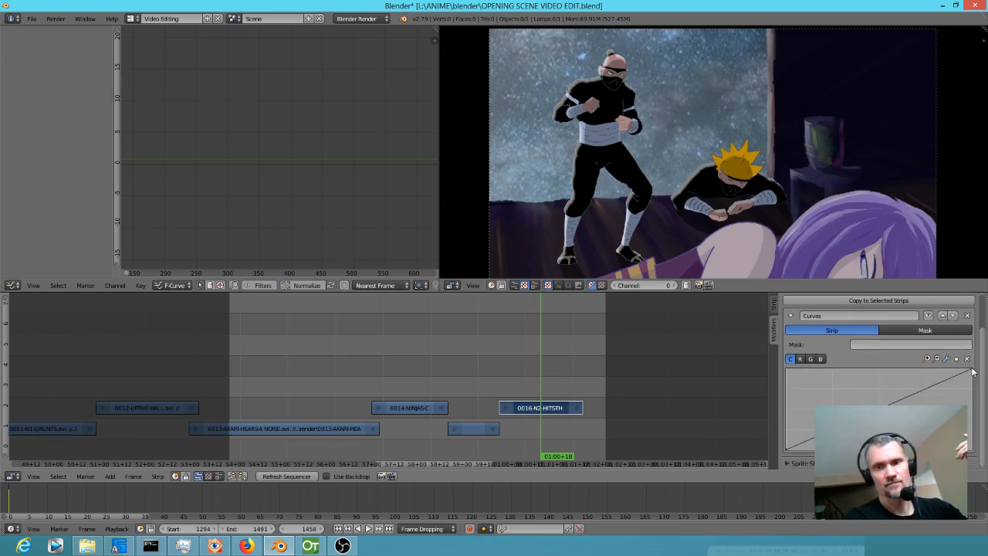
pyautogui.moveTo(973, 370); pyautogui.dragTo(972, 399)
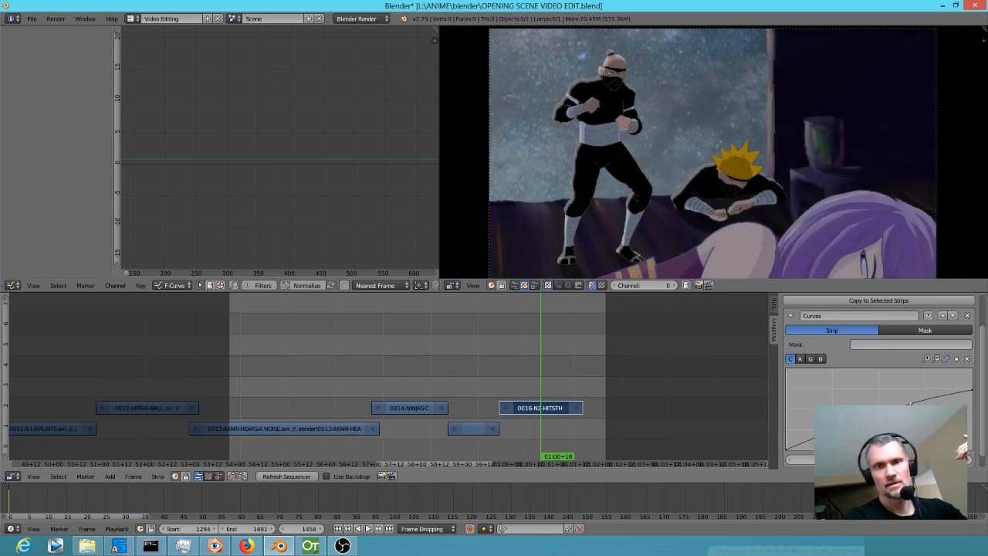
pyautogui.click(821, 358)
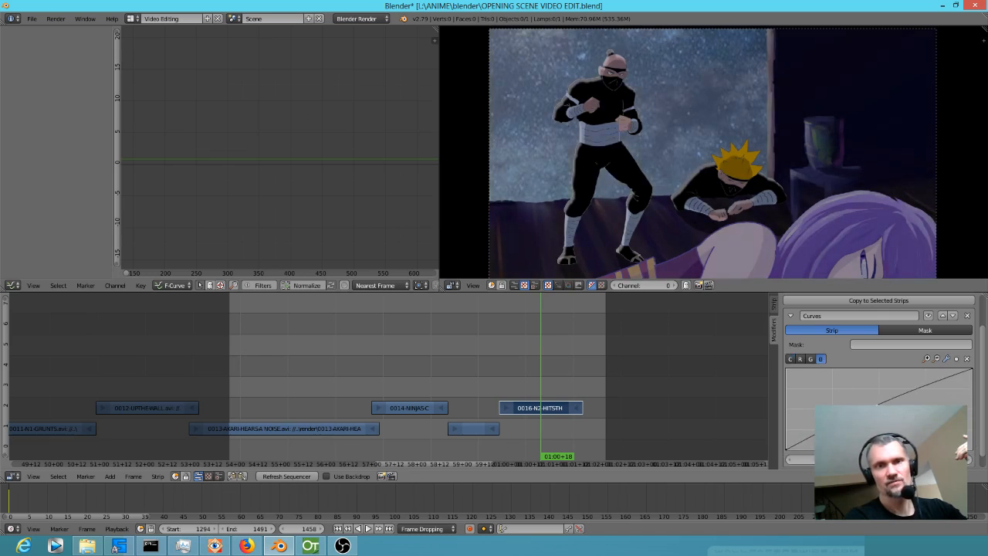
# Scrub through the darkened shot and save the opening-scene video edit.
pyautogui.moveTo(462, 372); pyautogui.dragTo(575, 370)
pyautogui.click(31, 18)
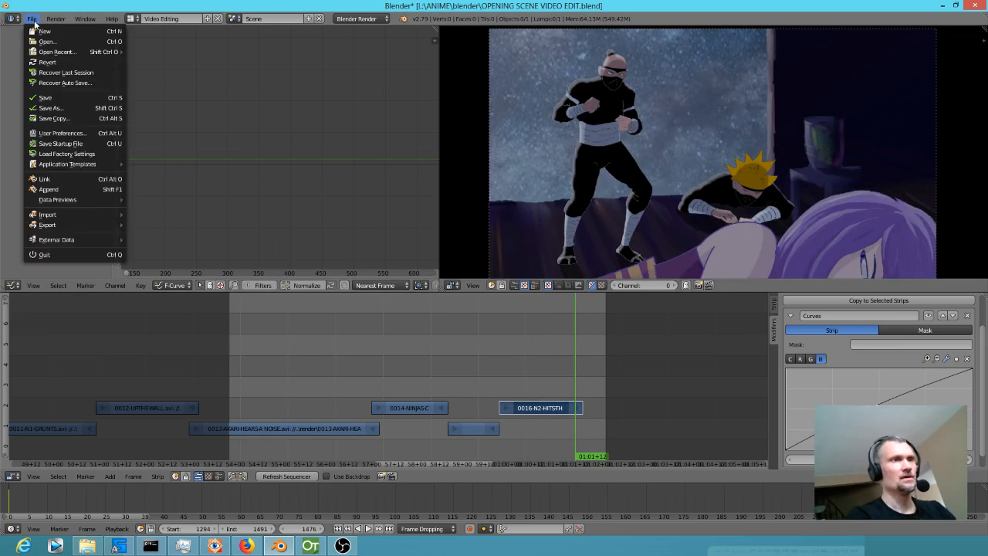
pyautogui.click(38, 98)
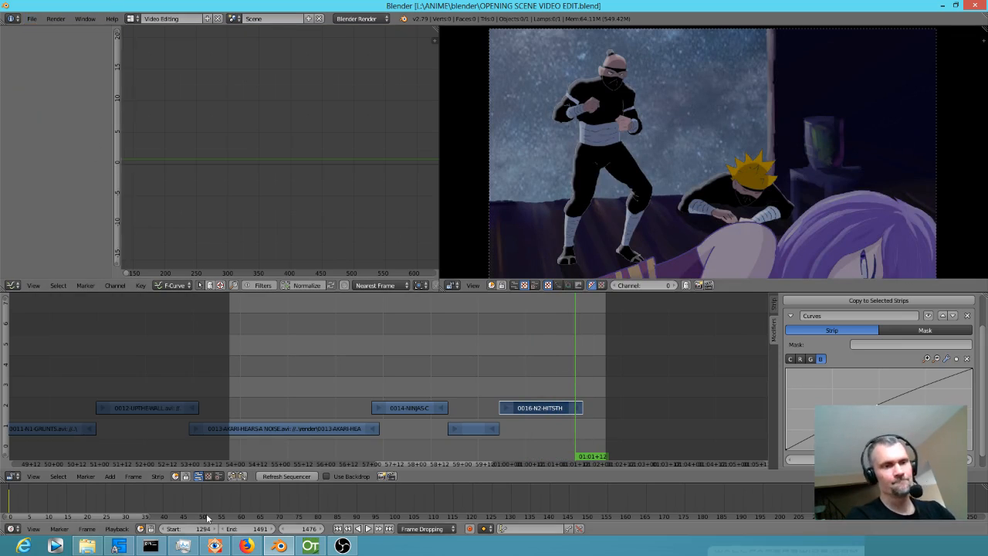
# Switch to OpenToonz, start a new drawing level at frame 1 of the empty Col11 and extend its exposure to frame 44.
pyautogui.click(310, 546)
pyautogui.click(354, 267)
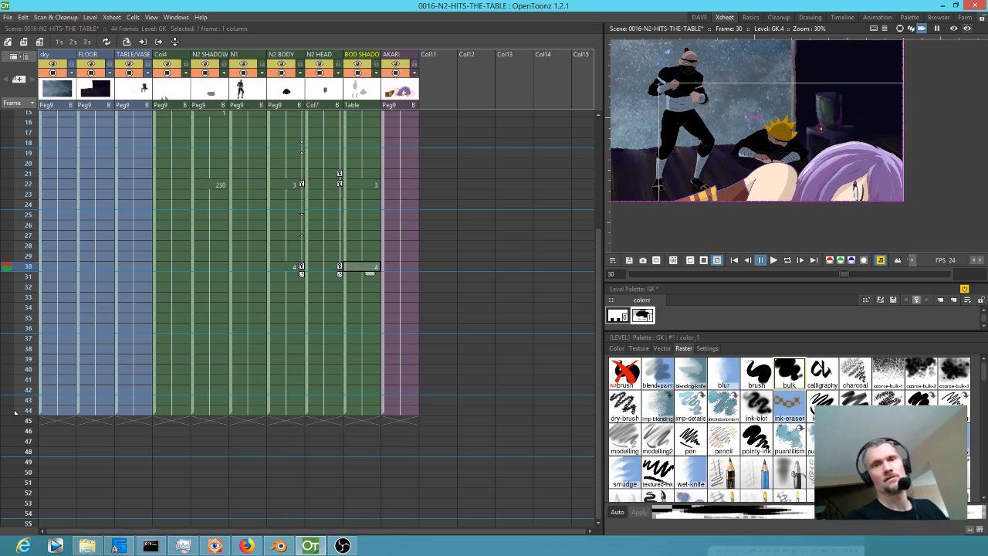
pyautogui.moveTo(780, 156); pyautogui.dragTo(804, 180)
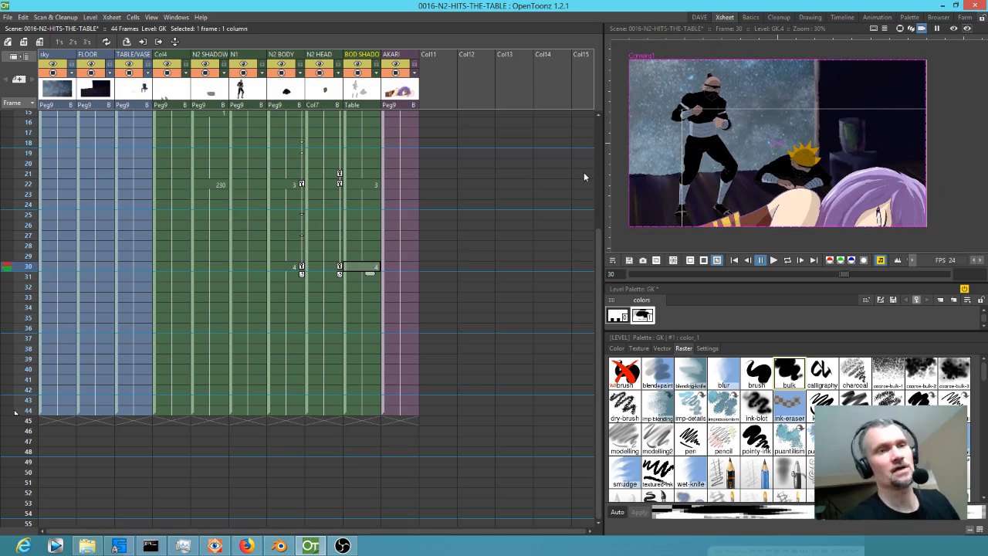
pyautogui.moveTo(599, 237); pyautogui.dragTo(598, 120)
pyautogui.click(436, 117)
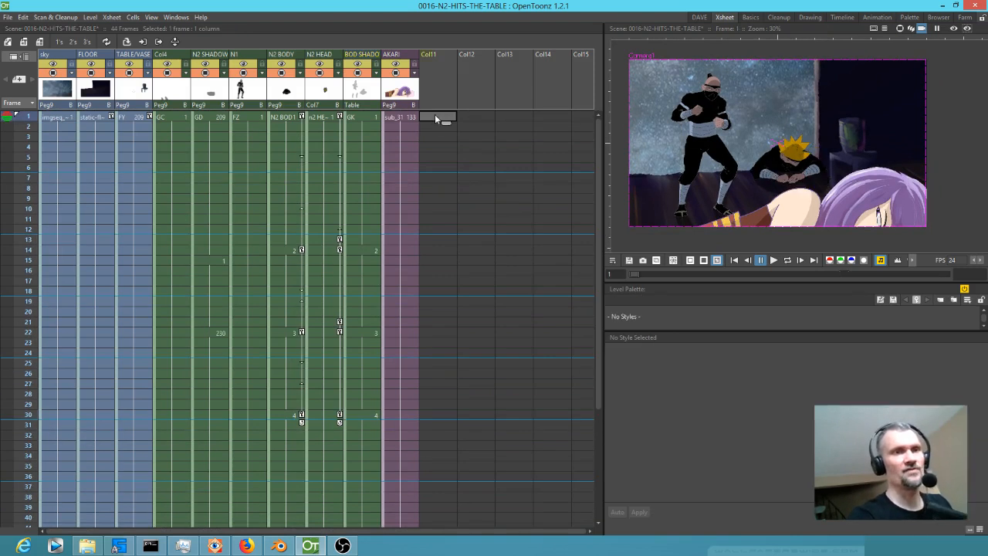
pyautogui.click(781, 145)
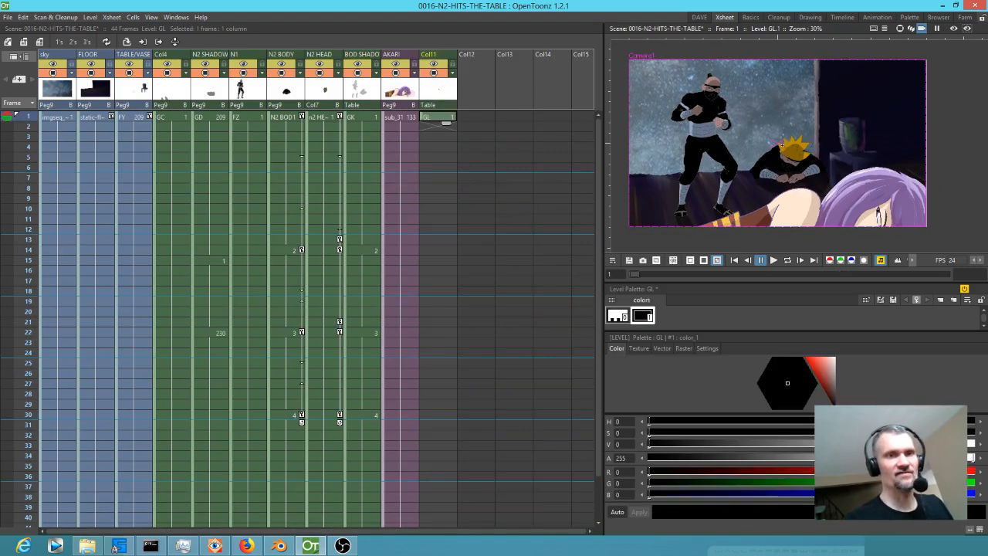
pyautogui.moveTo(449, 126); pyautogui.dragTo(442, 422)
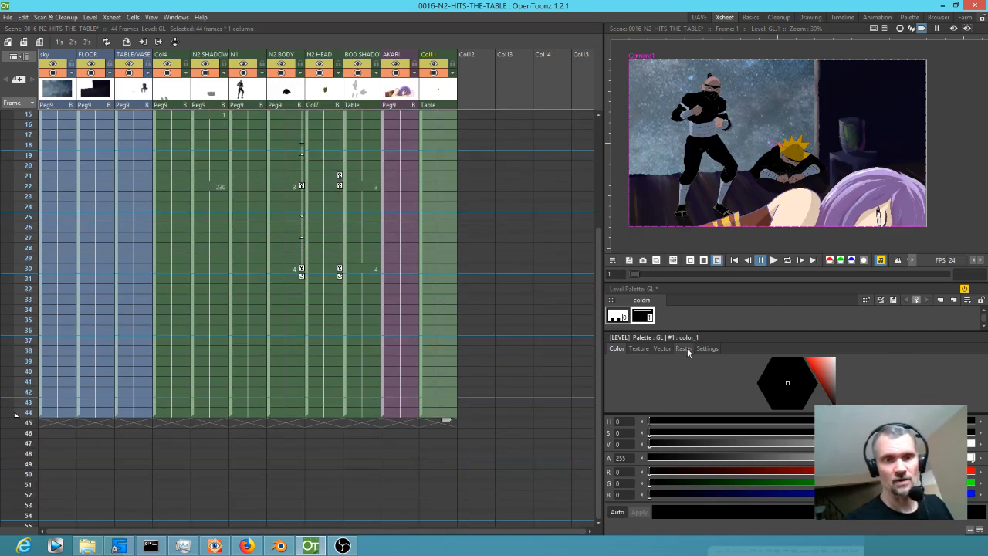
# Rename the new column after AKARI as TINT.
pyautogui.click(684, 348)
pyautogui.click(436, 59)
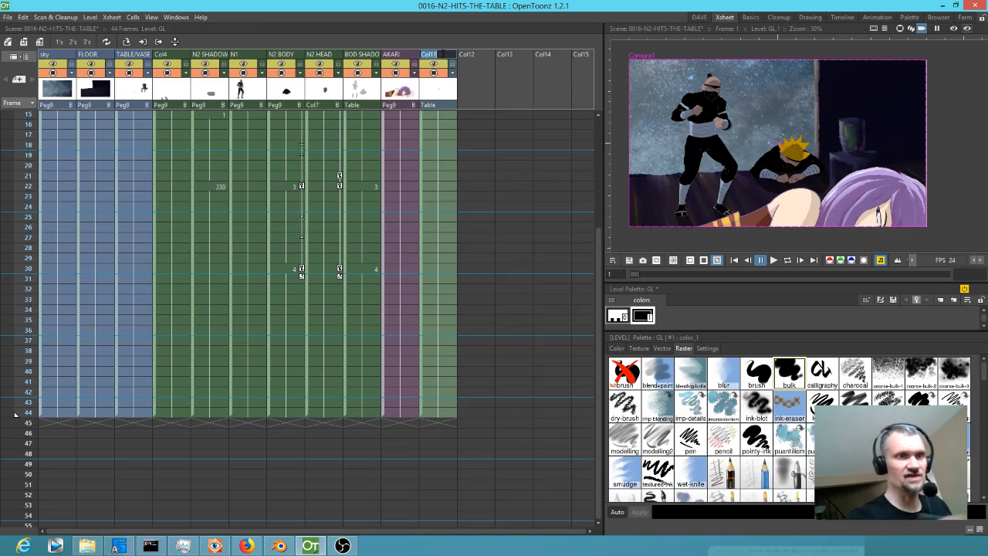
pyautogui.doubleClick(443, 56)
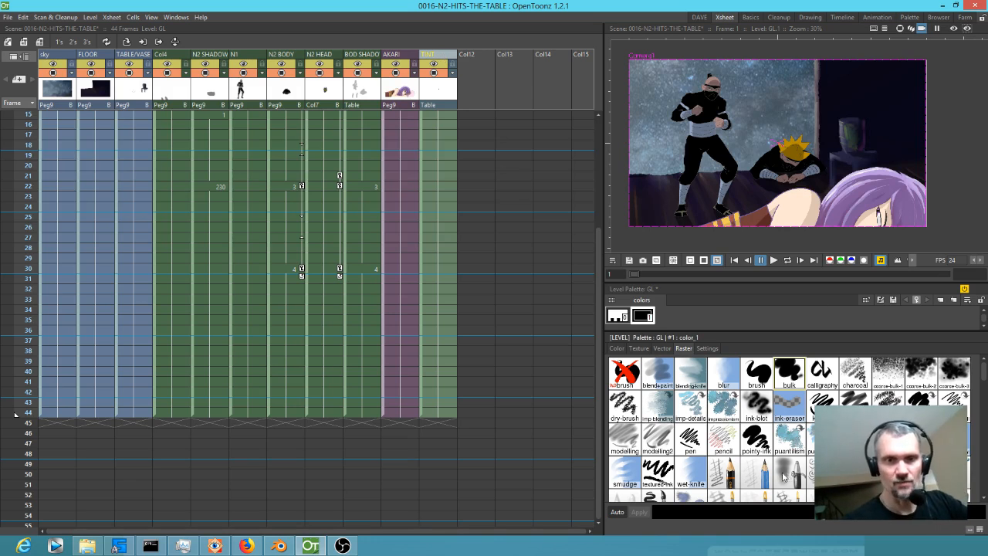
# Pick the soft airbrush raster style, switch to the DAVE room and set the brush size to 1.54.
pyautogui.click(787, 475)
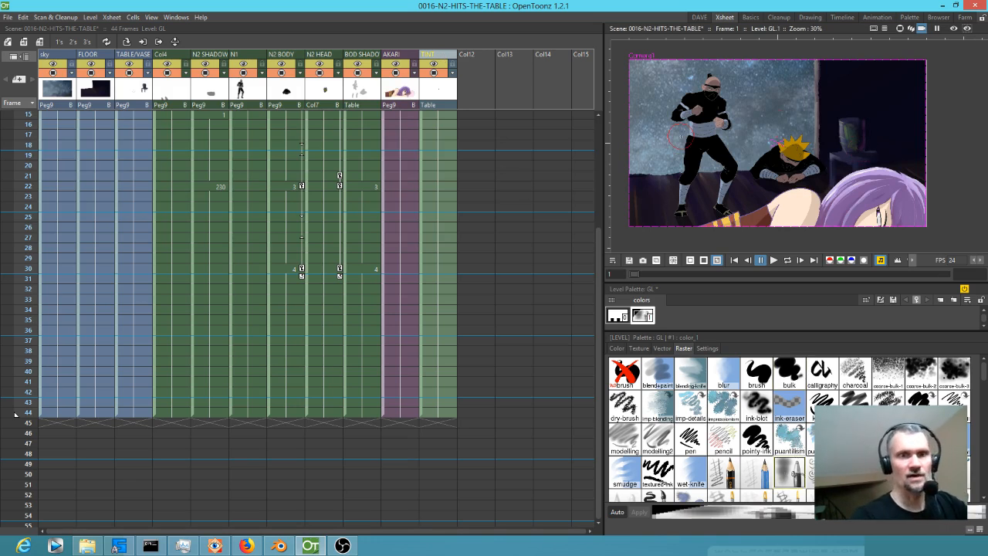
pyautogui.click(700, 18)
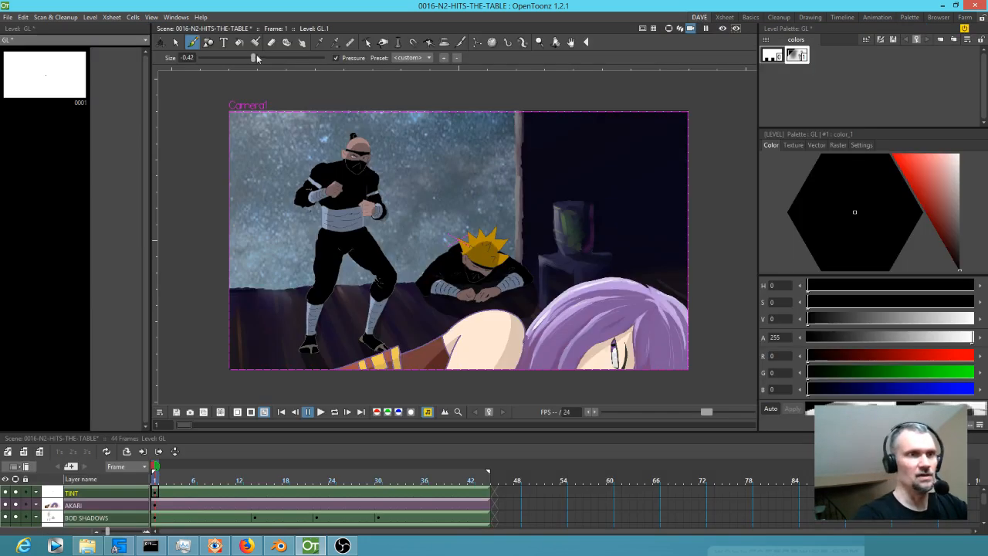
pyautogui.moveTo(275, 51); pyautogui.dragTo(290, 52)
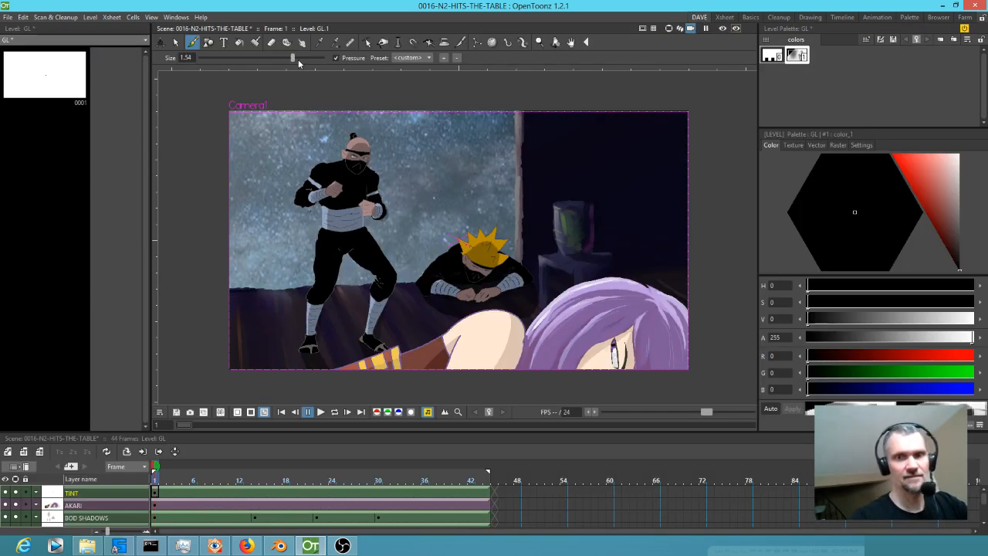
pyautogui.moveTo(706, 305)
pyautogui.mouseDown()
pyautogui.moveTo(654, 358)
pyautogui.moveTo(717, 307)
pyautogui.moveTo(526, 392)
pyautogui.moveTo(708, 283)
pyautogui.moveTo(494, 344)
pyautogui.moveTo(641, 285)
pyautogui.moveTo(571, 324)
pyautogui.moveTo(514, 334)
pyautogui.mouseUp()
pyautogui.moveTo(634, 275)
pyautogui.mouseDown()
pyautogui.moveTo(447, 376)
pyautogui.moveTo(360, 381)
pyautogui.moveTo(470, 373)
pyautogui.moveTo(534, 356)
pyautogui.moveTo(593, 322)
pyautogui.moveTo(638, 261)
pyautogui.moveTo(654, 188)
pyautogui.mouseUp()
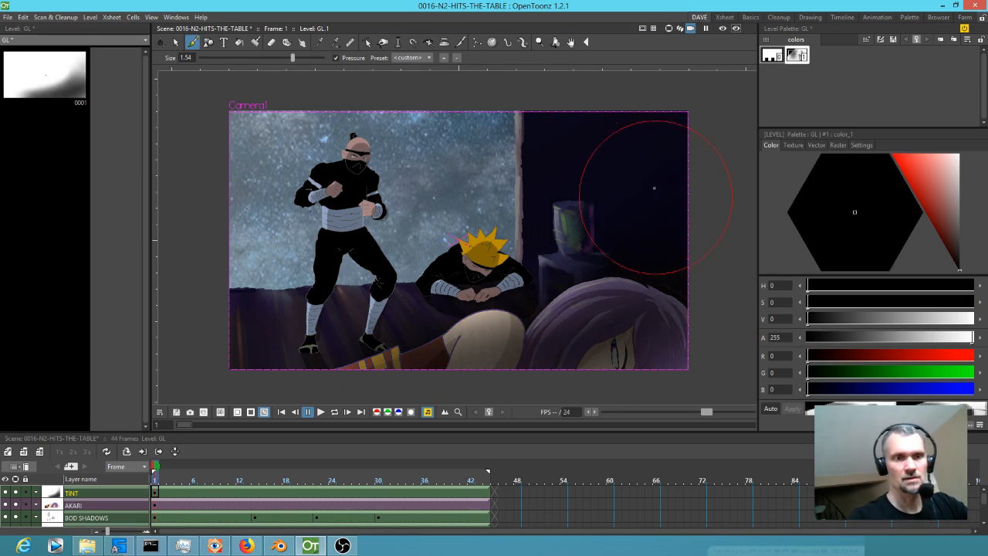
pyautogui.hotkey('ctrl', 'z')
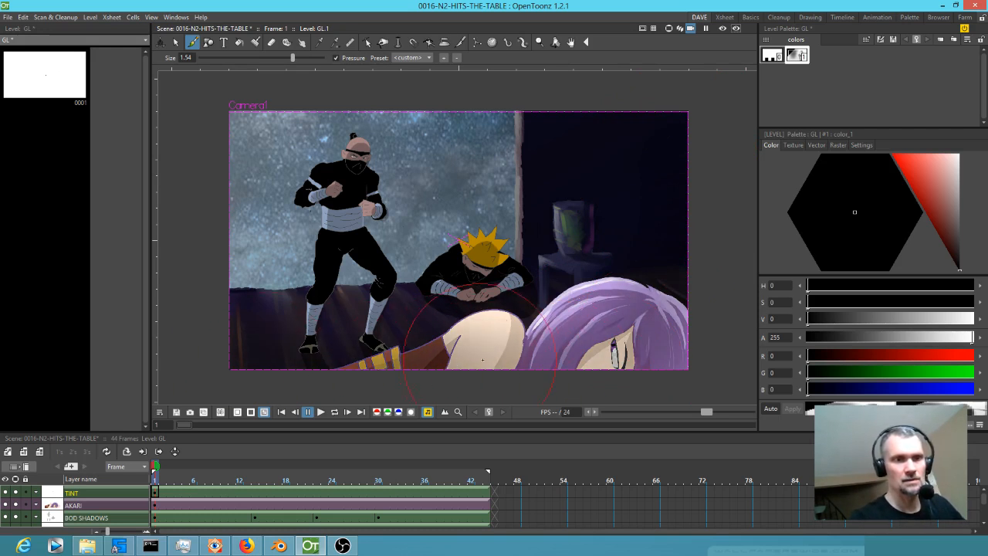
# Paint soft black shading on the TINT level over Akari, the dark right-hand wall, the window and the frame's outer edges.
pyautogui.moveTo(621, 311)
pyautogui.mouseDown()
pyautogui.moveTo(648, 294)
pyautogui.moveTo(663, 332)
pyautogui.moveTo(602, 340)
pyautogui.moveTo(678, 333)
pyautogui.mouseUp()
pyautogui.moveTo(697, 260)
pyautogui.mouseDown()
pyautogui.moveTo(680, 162)
pyautogui.moveTo(656, 175)
pyautogui.moveTo(639, 244)
pyautogui.moveTo(578, 314)
pyautogui.moveTo(660, 174)
pyautogui.moveTo(690, 210)
pyautogui.moveTo(691, 264)
pyautogui.moveTo(660, 326)
pyautogui.moveTo(604, 354)
pyautogui.moveTo(442, 365)
pyautogui.moveTo(575, 313)
pyautogui.moveTo(649, 210)
pyautogui.moveTo(664, 136)
pyautogui.moveTo(657, 189)
pyautogui.moveTo(552, 298)
pyautogui.moveTo(476, 329)
pyautogui.moveTo(332, 362)
pyautogui.moveTo(270, 354)
pyautogui.moveTo(217, 293)
pyautogui.moveTo(198, 189)
pyautogui.moveTo(250, 94)
pyautogui.moveTo(300, 76)
pyautogui.moveTo(257, 98)
pyautogui.moveTo(203, 181)
pyautogui.moveTo(208, 288)
pyautogui.moveTo(263, 369)
pyautogui.moveTo(496, 76)
pyautogui.mouseUp()
pyautogui.moveTo(576, 161)
pyautogui.mouseDown()
pyautogui.moveTo(571, 154)
pyautogui.moveTo(556, 170)
pyautogui.moveTo(564, 146)
pyautogui.moveTo(666, 218)
pyautogui.mouseUp()
pyautogui.moveTo(639, 151)
pyautogui.mouseDown()
pyautogui.moveTo(631, 244)
pyautogui.moveTo(594, 274)
pyautogui.moveTo(540, 187)
pyautogui.moveTo(472, 244)
pyautogui.mouseUp()
pyautogui.moveTo(518, 173); pyautogui.dragTo(507, 249)
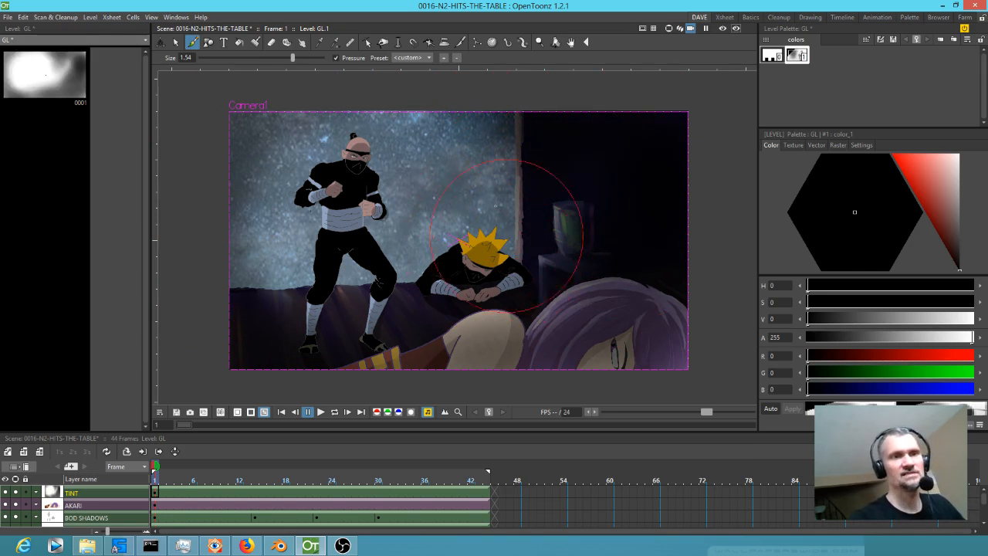
pyautogui.moveTo(243, 133)
pyautogui.mouseDown()
pyautogui.moveTo(395, 206)
pyautogui.moveTo(569, 109)
pyautogui.moveTo(427, 240)
pyautogui.moveTo(336, 356)
pyautogui.moveTo(579, 179)
pyautogui.moveTo(646, 146)
pyautogui.moveTo(486, 306)
pyautogui.moveTo(464, 370)
pyautogui.moveTo(650, 254)
pyautogui.moveTo(683, 139)
pyautogui.mouseUp()
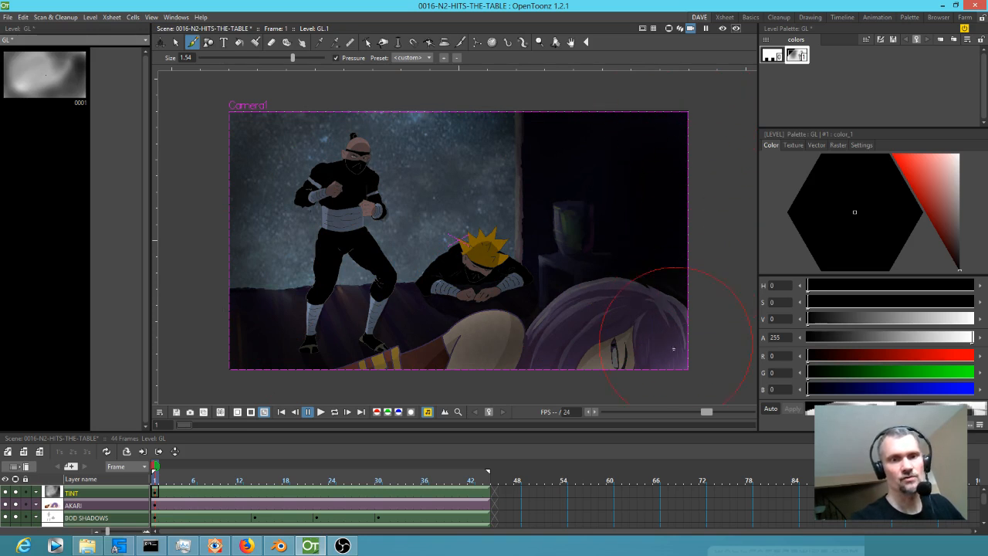
pyautogui.moveTo(601, 387); pyautogui.dragTo(427, 135)
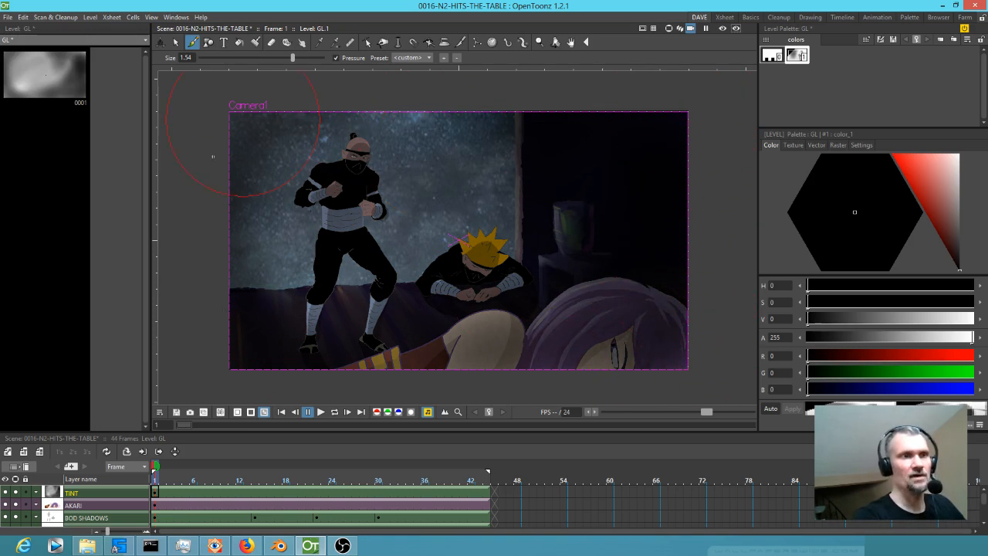
pyautogui.moveTo(231, 336); pyautogui.dragTo(249, 361)
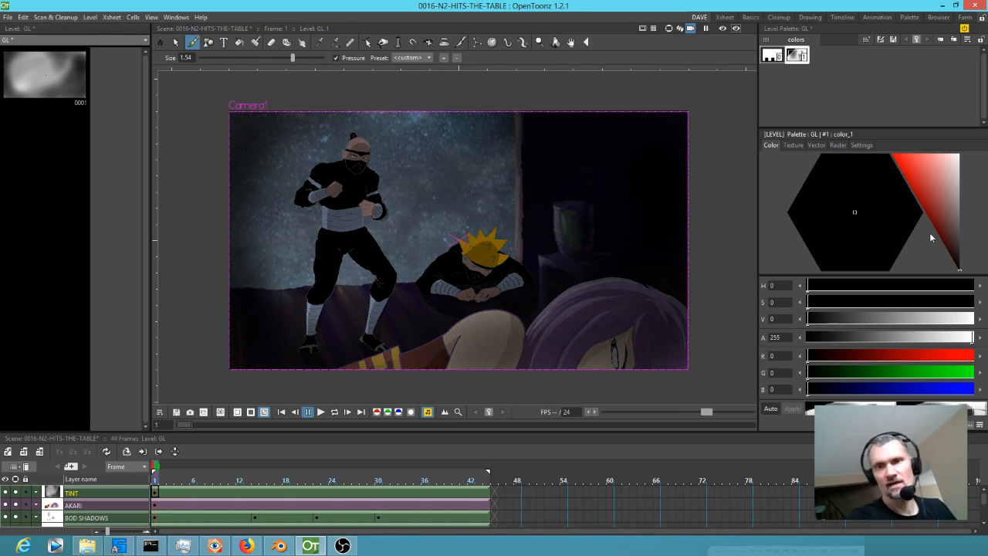
# Recolour the TINT shading's style to a dark blue with H 235, S 69, V 25 and set its alpha to 211.
pyautogui.click(947, 249)
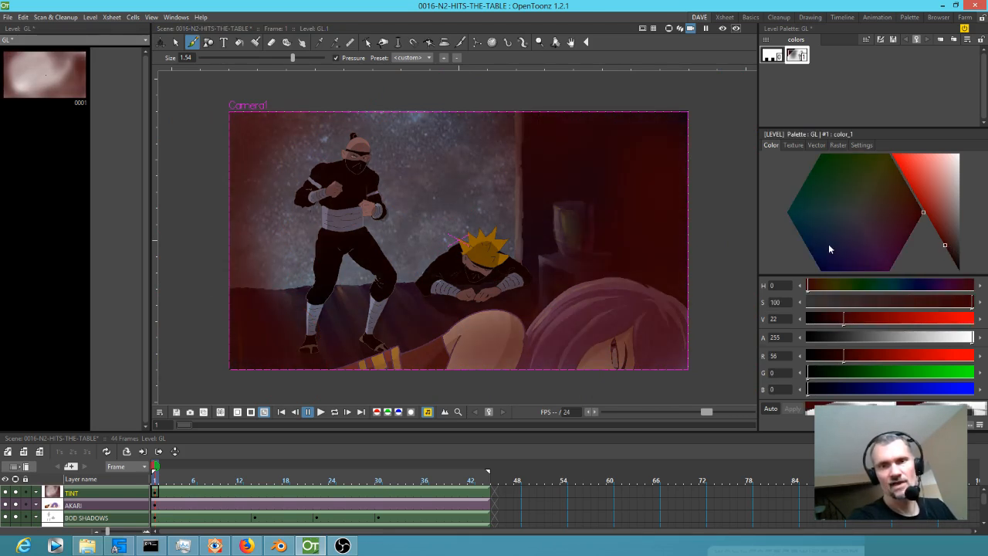
pyautogui.click(817, 264)
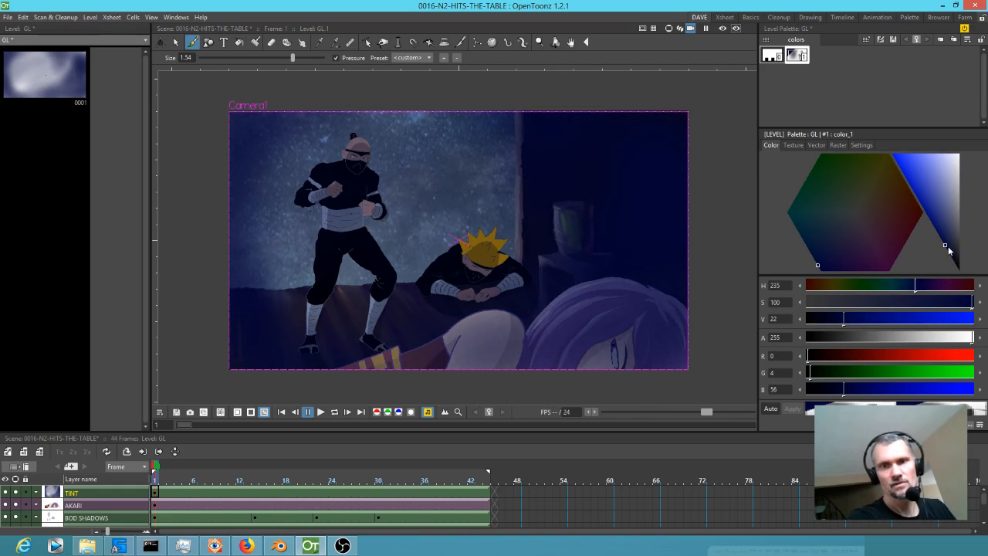
pyautogui.moveTo(944, 246)
pyautogui.mouseDown()
pyautogui.moveTo(955, 269)
pyautogui.moveTo(951, 250)
pyautogui.mouseUp()
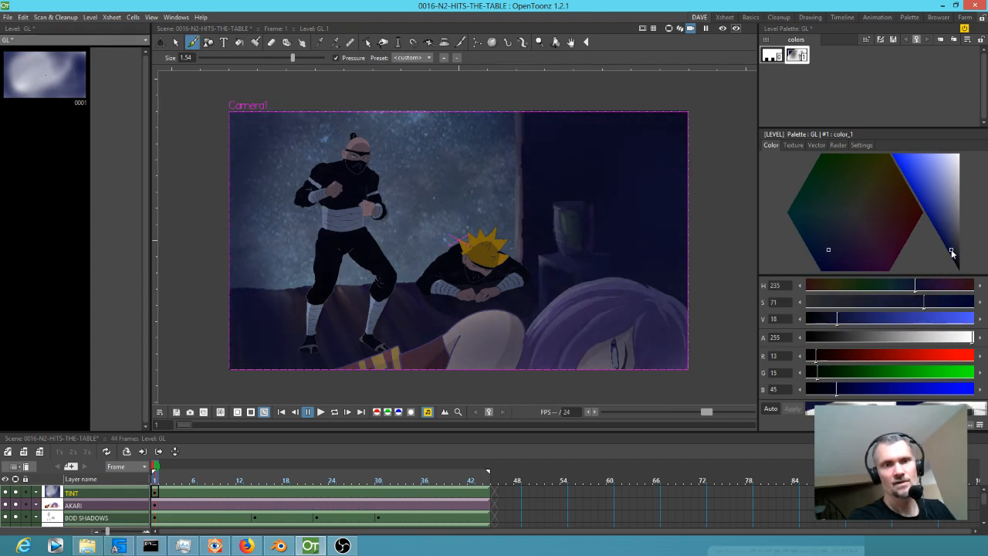
pyautogui.moveTo(974, 340); pyautogui.dragTo(944, 359)
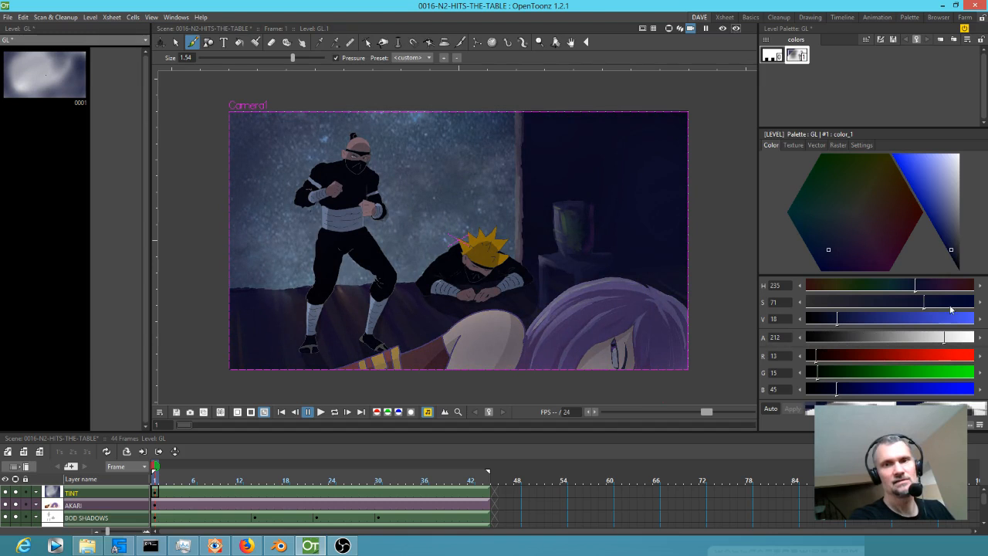
pyautogui.click(948, 244)
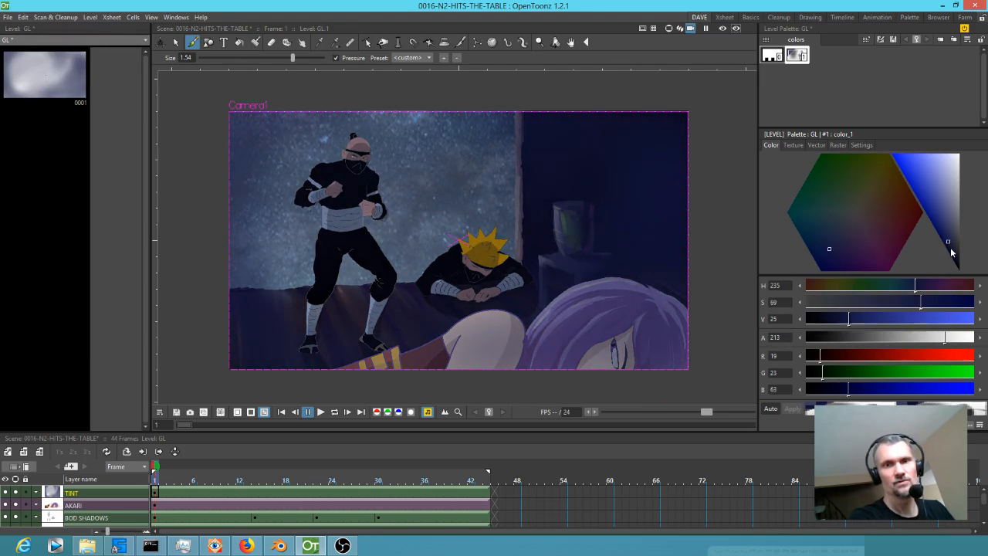
pyautogui.moveTo(945, 340)
pyautogui.mouseDown()
pyautogui.moveTo(906, 339)
pyautogui.moveTo(943, 338)
pyautogui.mouseUp()
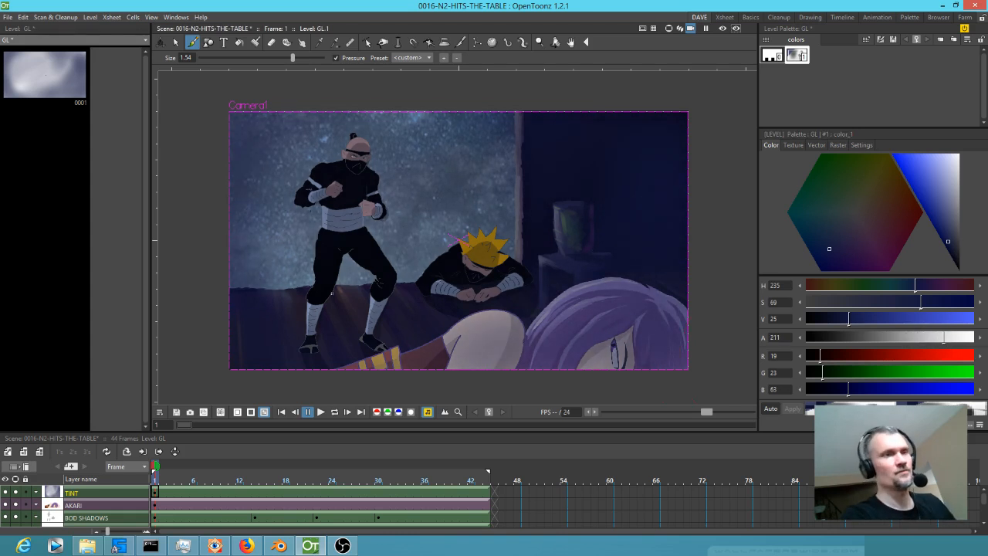
# Save the scene with all its levels and render it to 0016-N2-HITS-THE-TABLE.mp4.
pyautogui.click(8, 17)
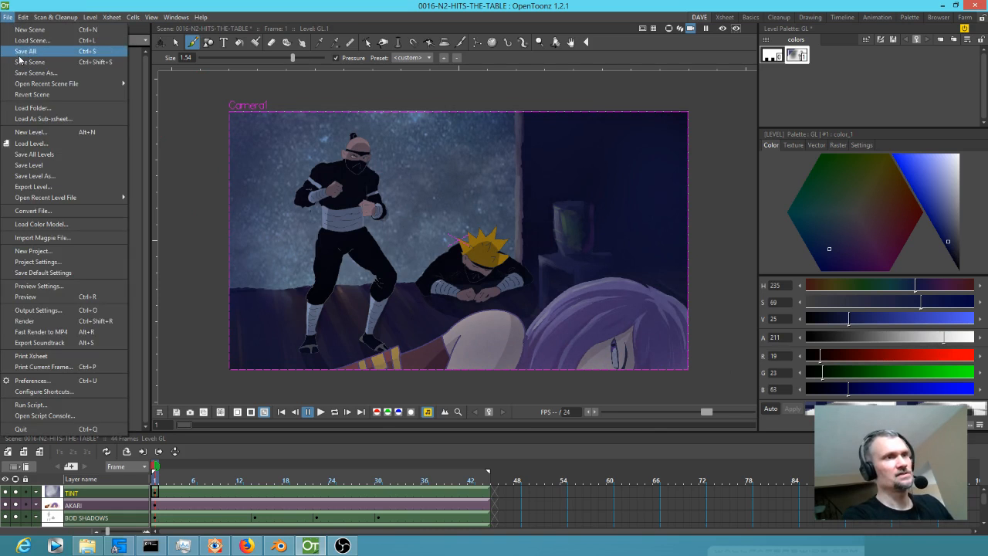
pyautogui.click(16, 53)
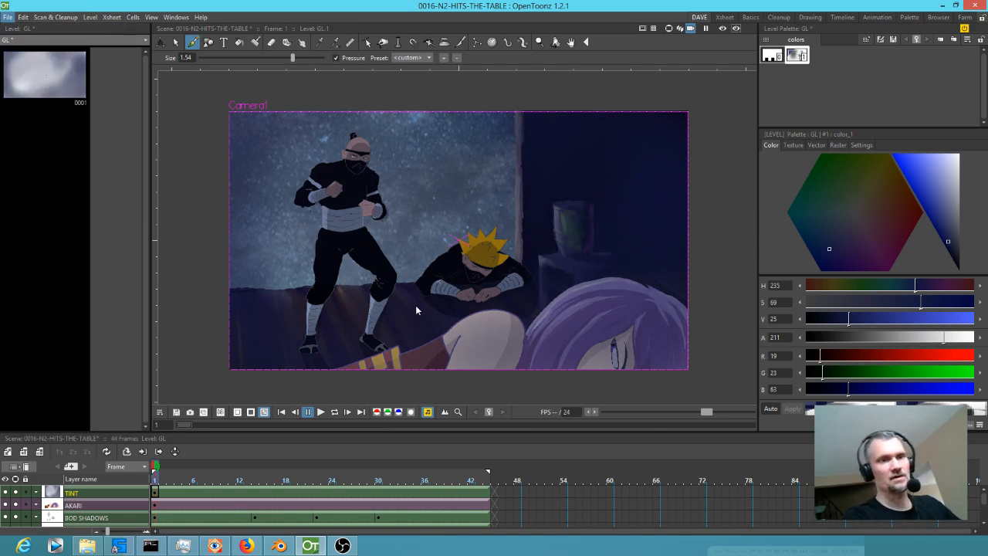
pyautogui.press('k')
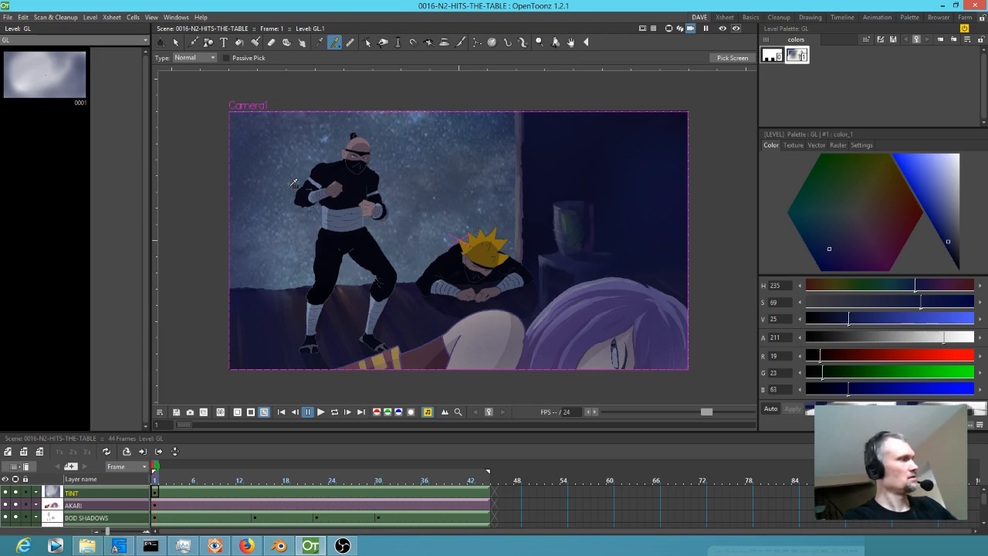
pyautogui.hotkey('ctrl', 'shift', 'r')
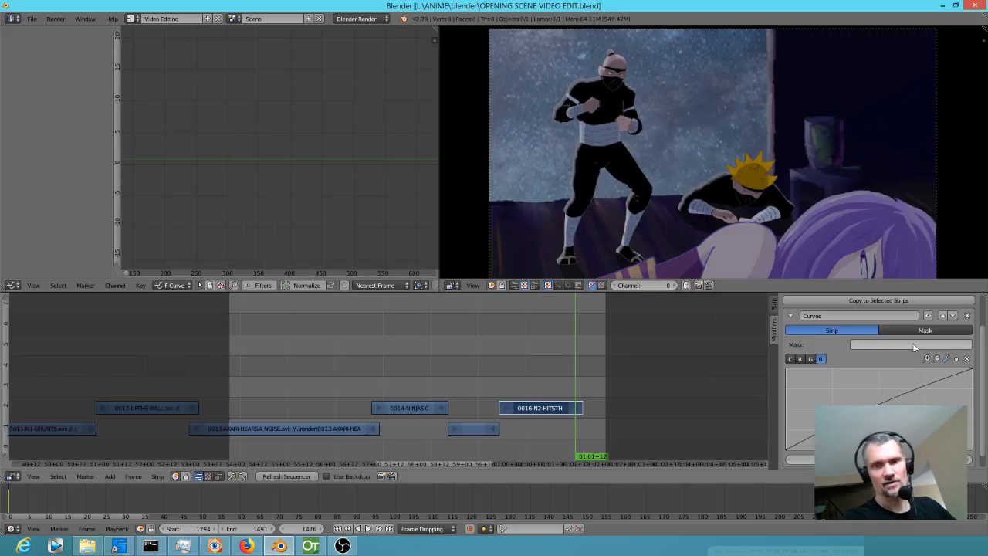
# In Blender, remove the Curves modifier from the 0016-N2-HITS-THE-TABLE strip.
pyautogui.click(967, 315)
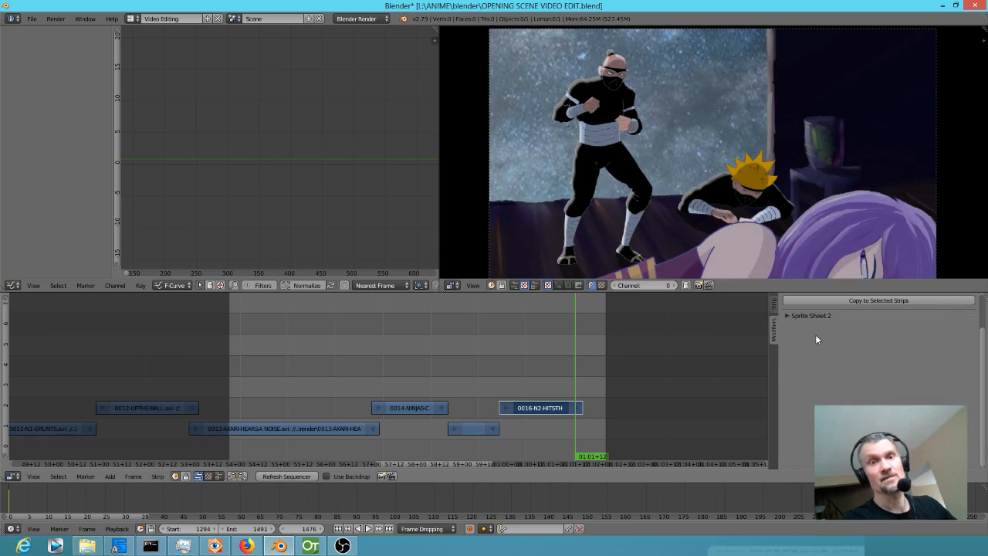
pyautogui.moveTo(492, 369); pyautogui.dragTo(521, 369)
# Switch back to OpenToonz to check the render progress and bring up the file explorer.
pyautogui.click(308, 546)
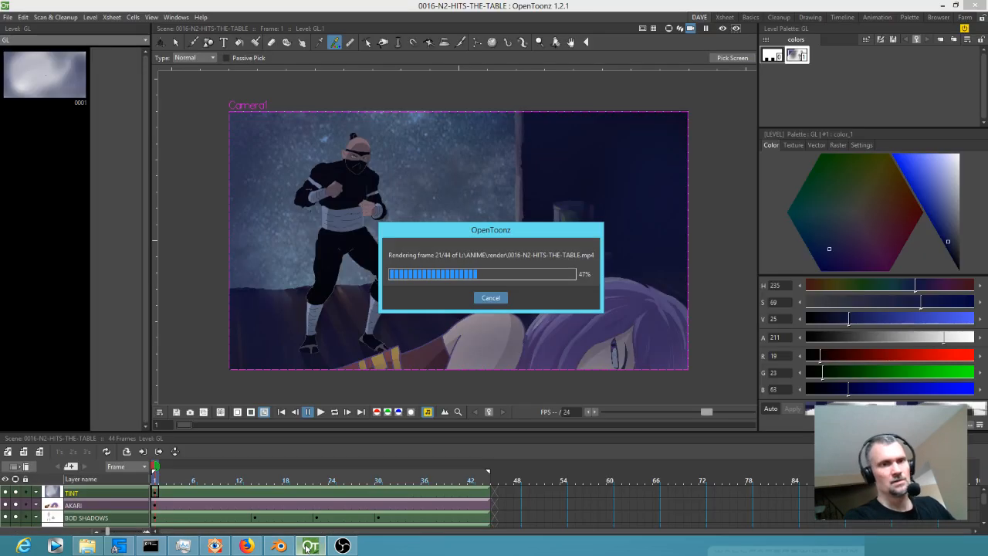
pyautogui.click(92, 550)
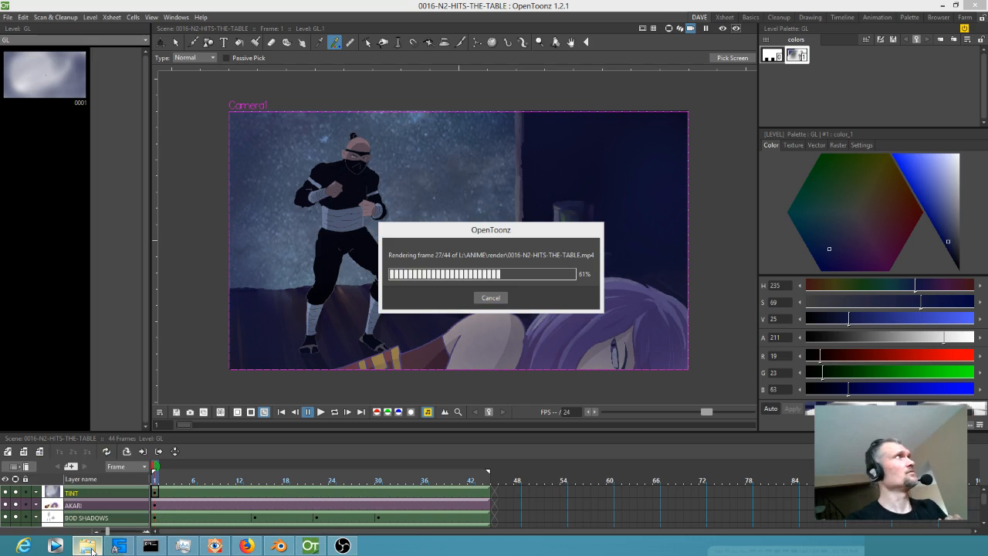
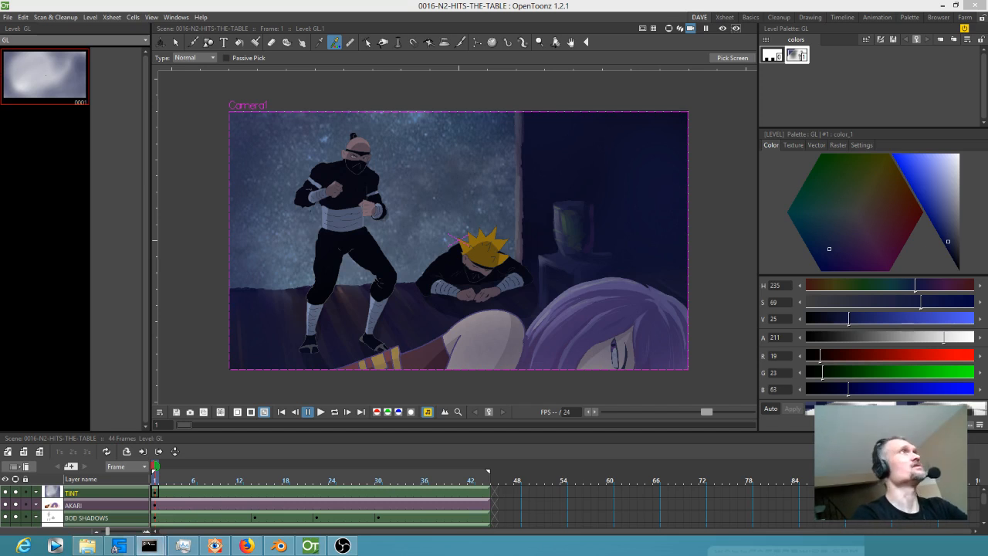
# Confirm in the command window that the existing 0016-N2-HITS-THE-TABLE.avi is overwritten with the new conversion.
pyautogui.click(149, 545)
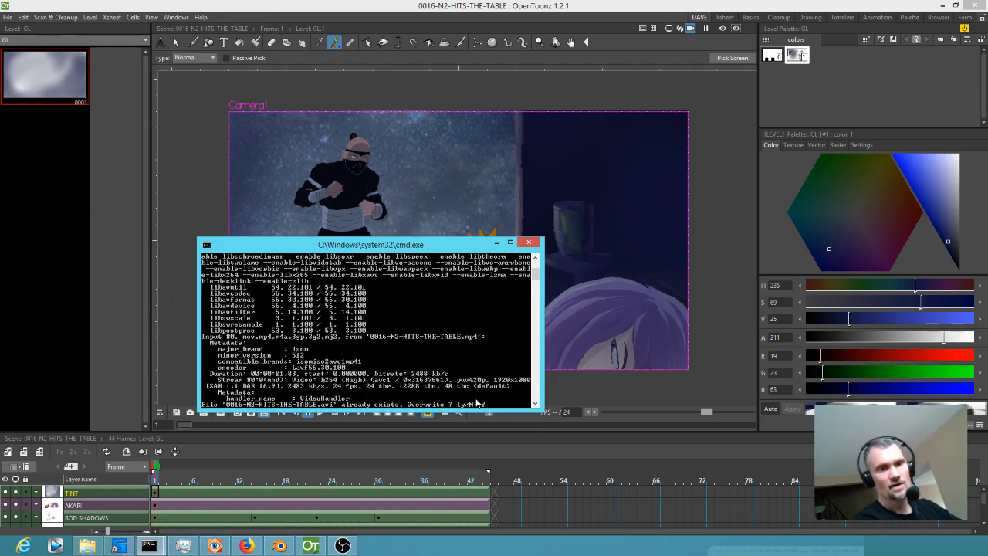
pyautogui.write('y')
pyautogui.press('Return')
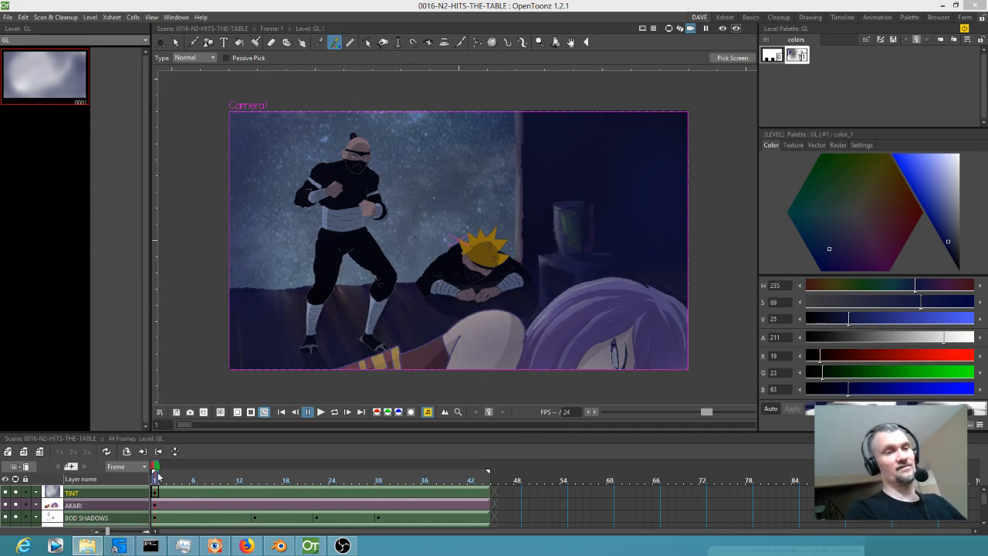
# Switch to Blender and play back the sequence to check the new render against the neighbouring shots.
pyautogui.click(279, 545)
pyautogui.moveTo(444, 369); pyautogui.dragTo(475, 383)
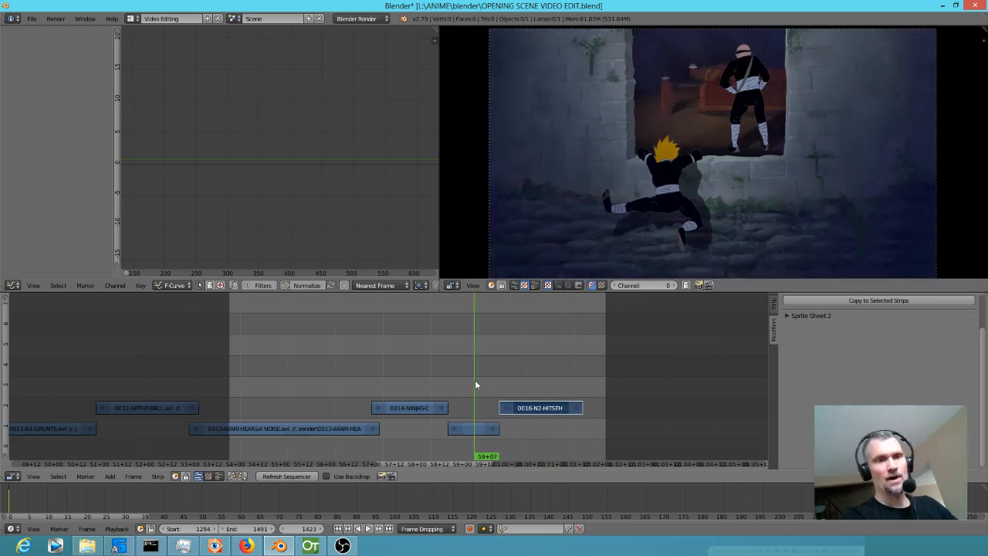
pyautogui.hotkey('alt', 'a')
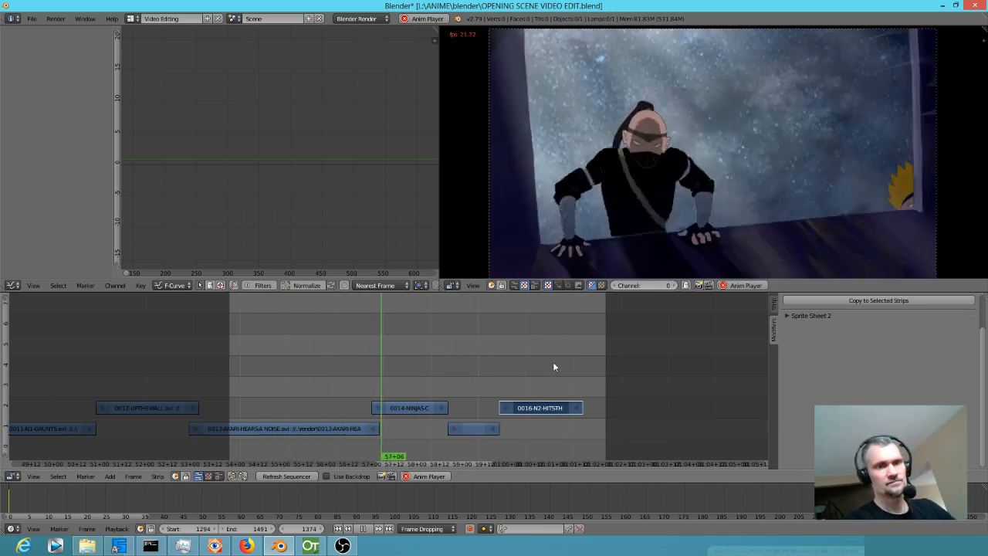
pyautogui.hotkey('alt', 'a')
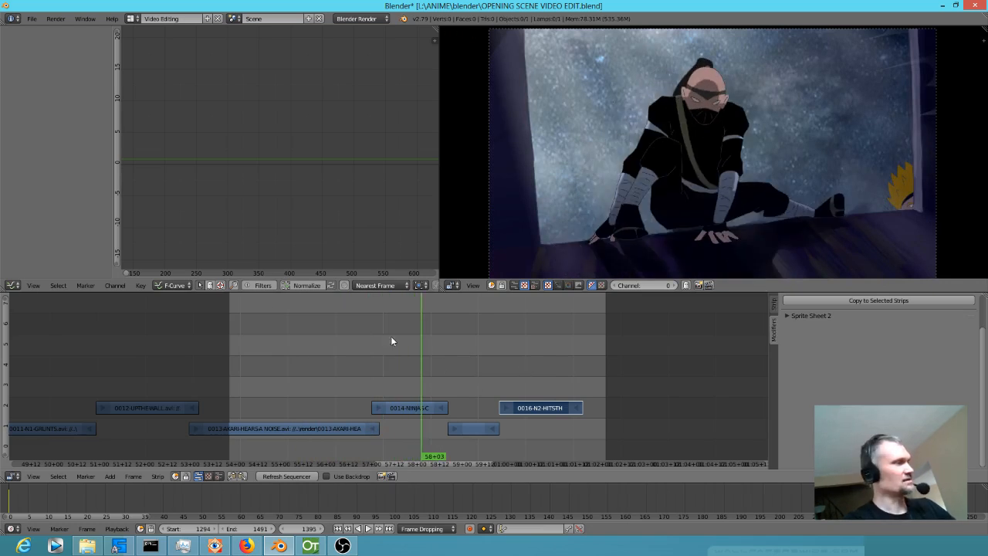
# Reopen the recent file OPENING SCENE VIDEO EDIT.blend and scrub between the 0016-N2-HITS-THE-TABLE strip and the shot before it.
pyautogui.click(31, 19)
pyautogui.moveTo(80, 54)
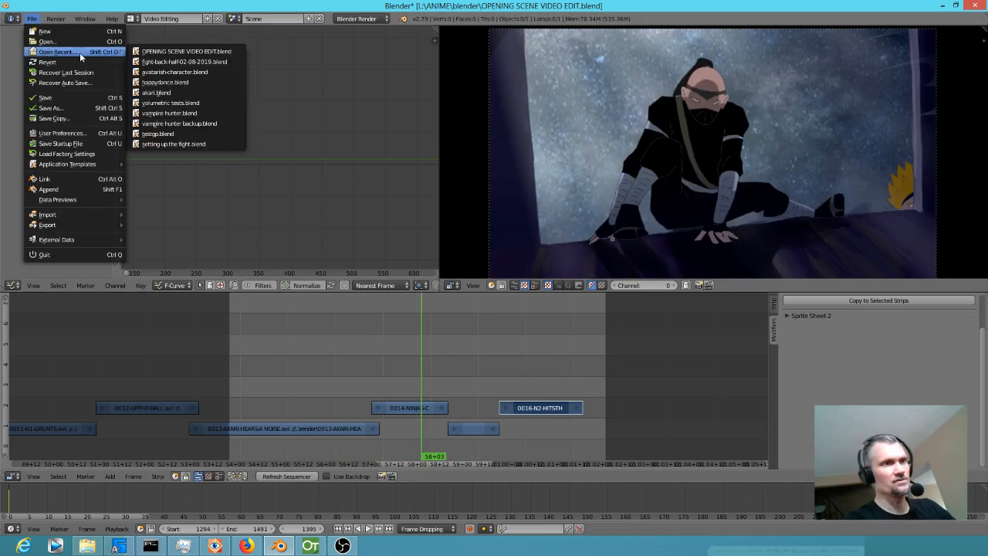
pyautogui.click(200, 52)
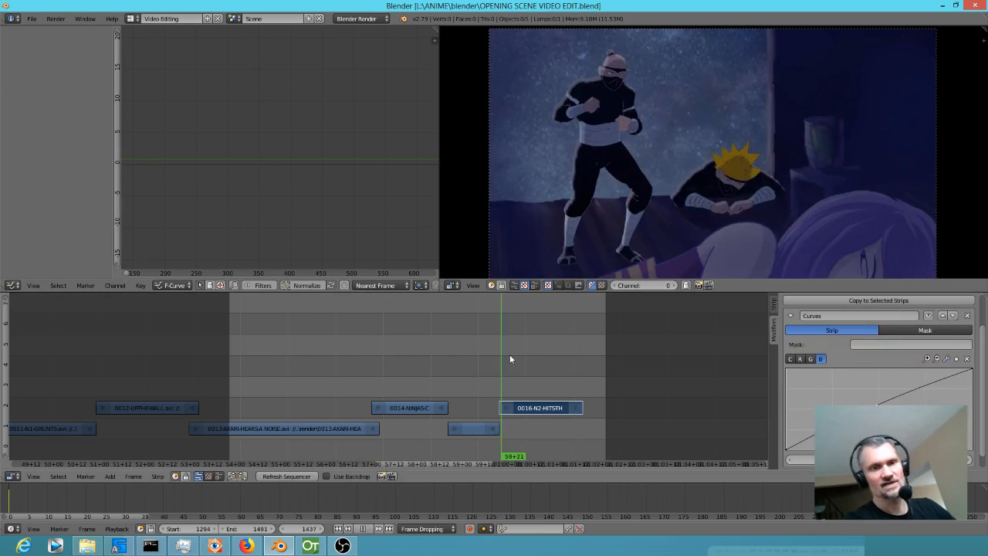
pyautogui.moveTo(510, 359); pyautogui.dragTo(531, 343)
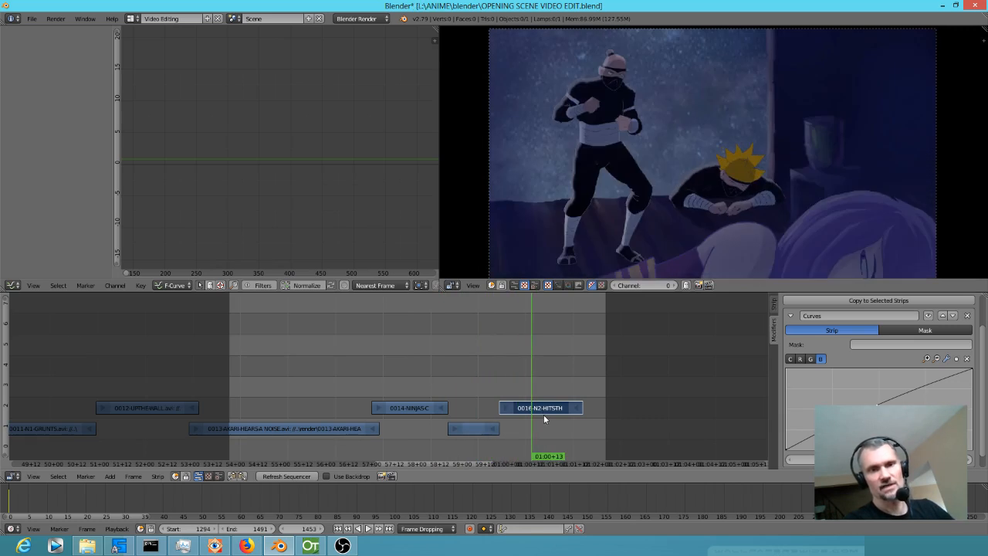
pyautogui.moveTo(464, 392)
pyautogui.mouseDown()
pyautogui.moveTo(483, 386)
pyautogui.moveTo(307, 359)
pyautogui.moveTo(393, 380)
pyautogui.moveTo(465, 381)
pyautogui.mouseUp()
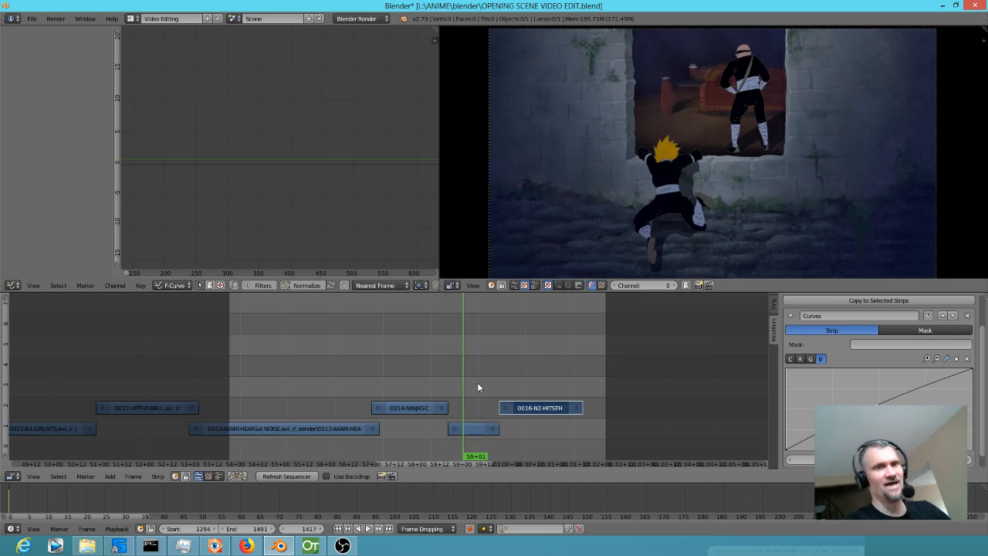
pyautogui.click(539, 389)
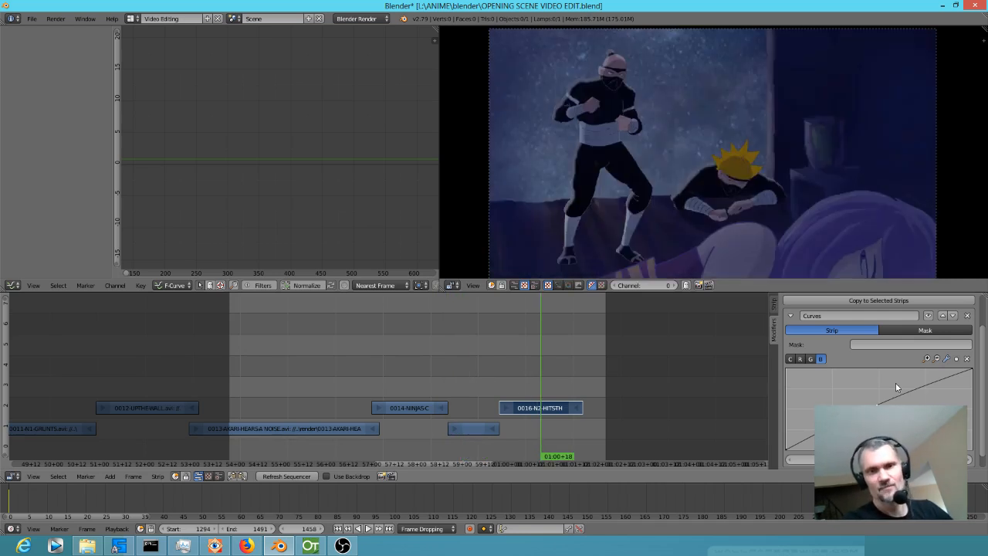
# In the strip's Curves modifier, delete the blue curve's selected point and raise the combined curve's end point to the top.
pyautogui.click(969, 360)
pyautogui.moveTo(469, 380); pyautogui.dragTo(521, 386)
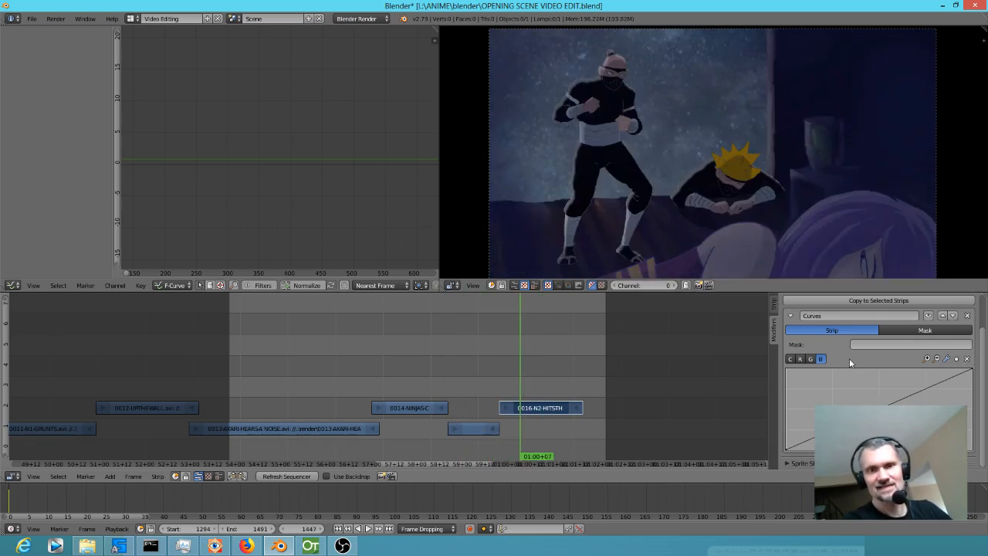
pyautogui.click(791, 359)
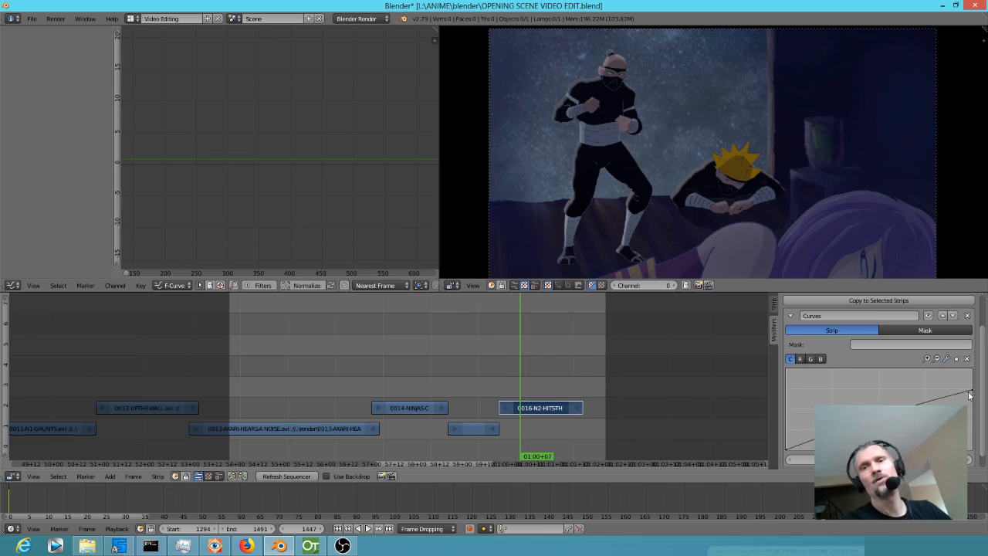
pyautogui.moveTo(968, 361); pyautogui.dragTo(971, 377)
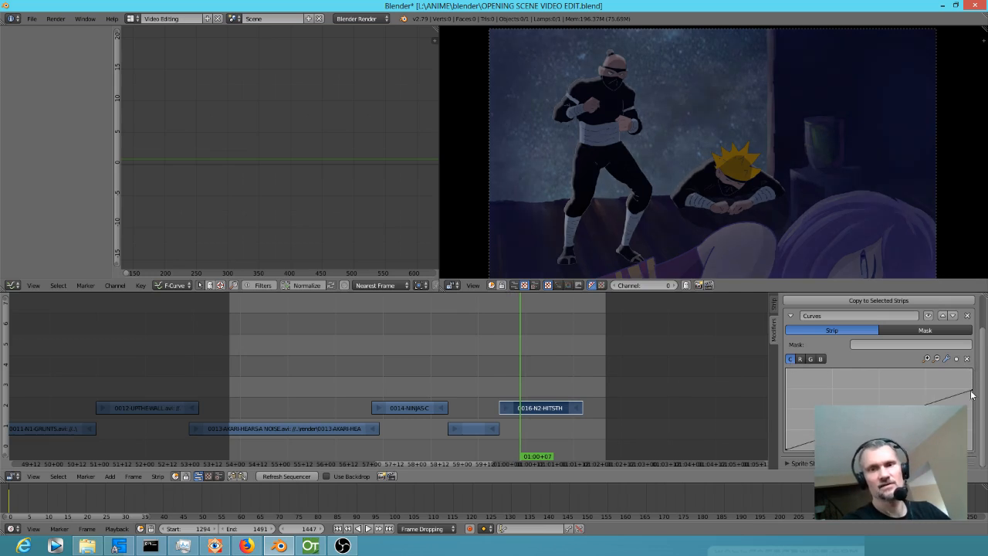
pyautogui.moveTo(971, 393); pyautogui.dragTo(972, 371)
pyautogui.moveTo(585, 409); pyautogui.dragTo(512, 387)
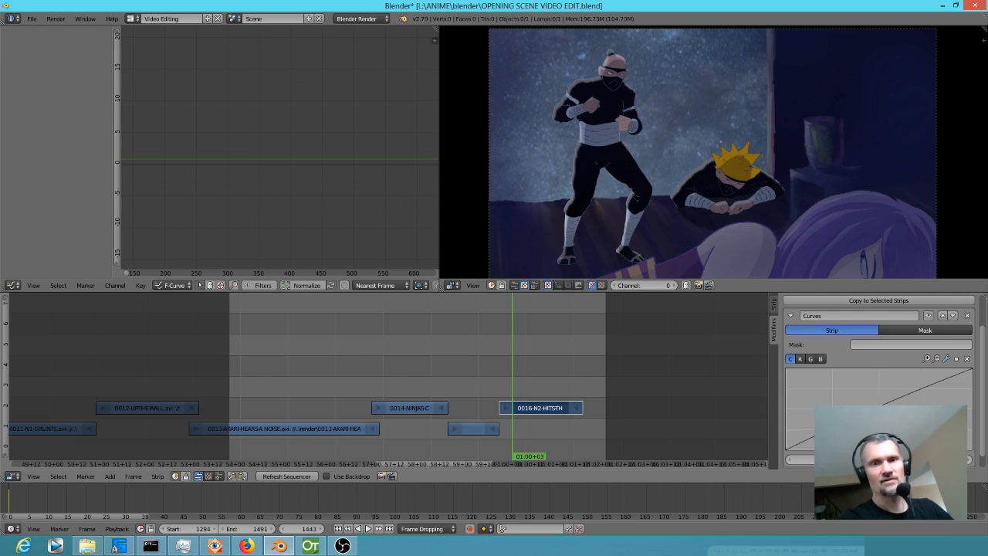
pyautogui.moveTo(403, 360); pyautogui.dragTo(502, 372)
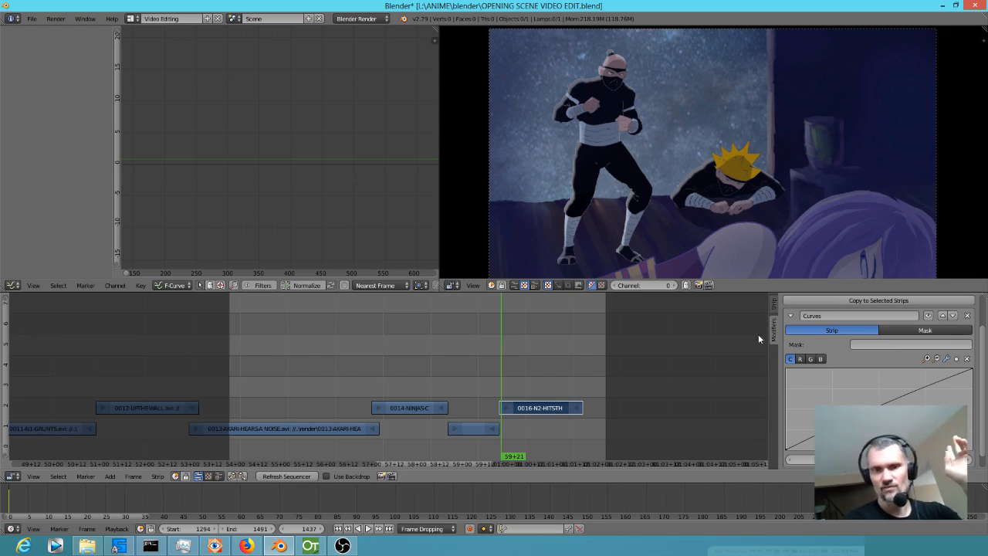
# Switch to OpenToonz, set the TINT style's saturation to 55, and return to Blender.
pyautogui.click(311, 545)
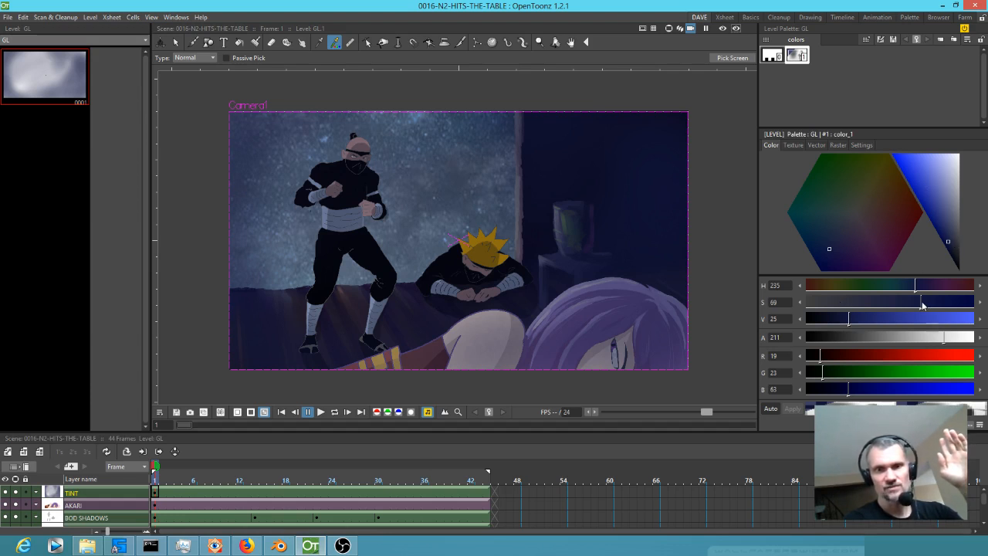
pyautogui.moveTo(911, 303); pyautogui.dragTo(901, 302)
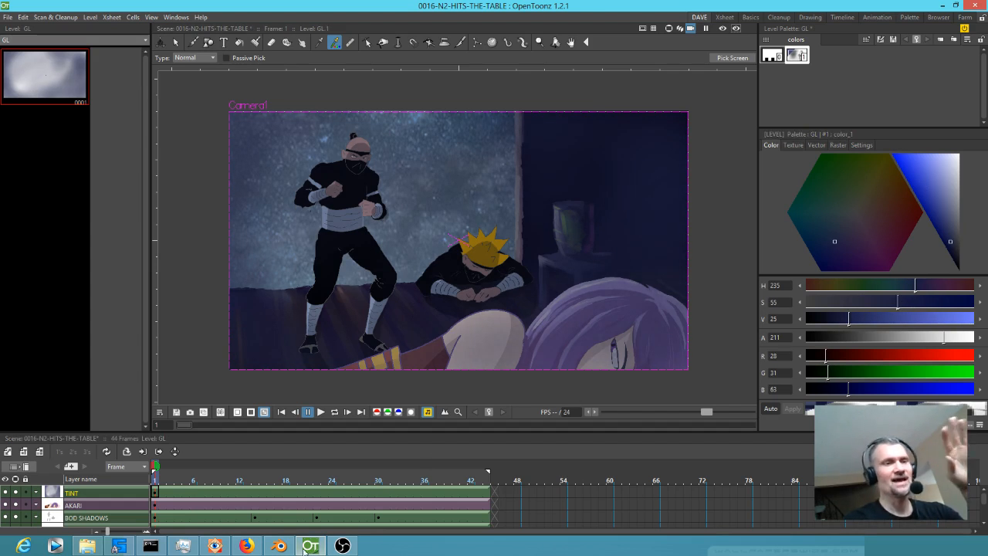
pyautogui.click(7, 17)
pyautogui.click(7, 17)
pyautogui.click(278, 545)
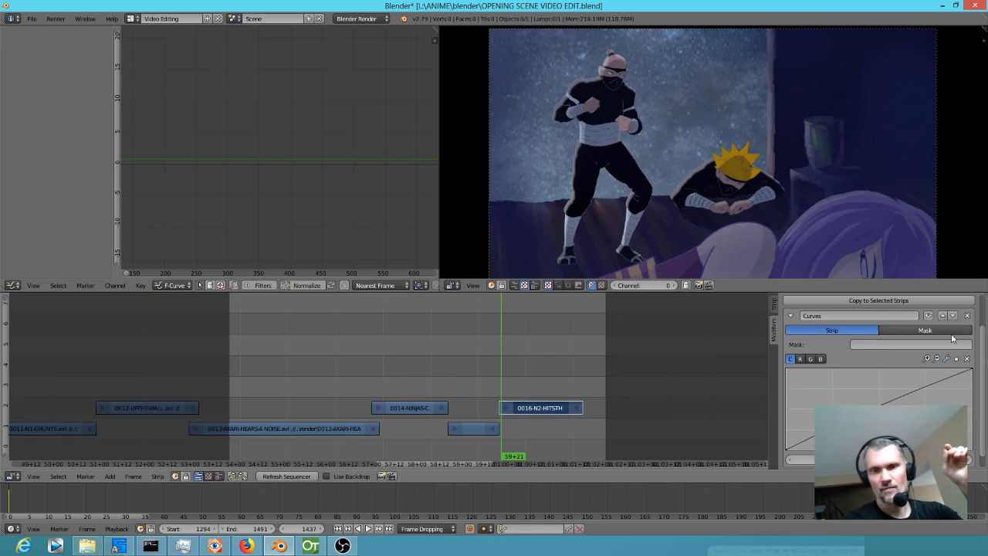
# Try out a Color Balance modifier on the 0016-N2-HITS-THE-TABLE strip and remove it.
pyautogui.scroll(2, 803, 328)
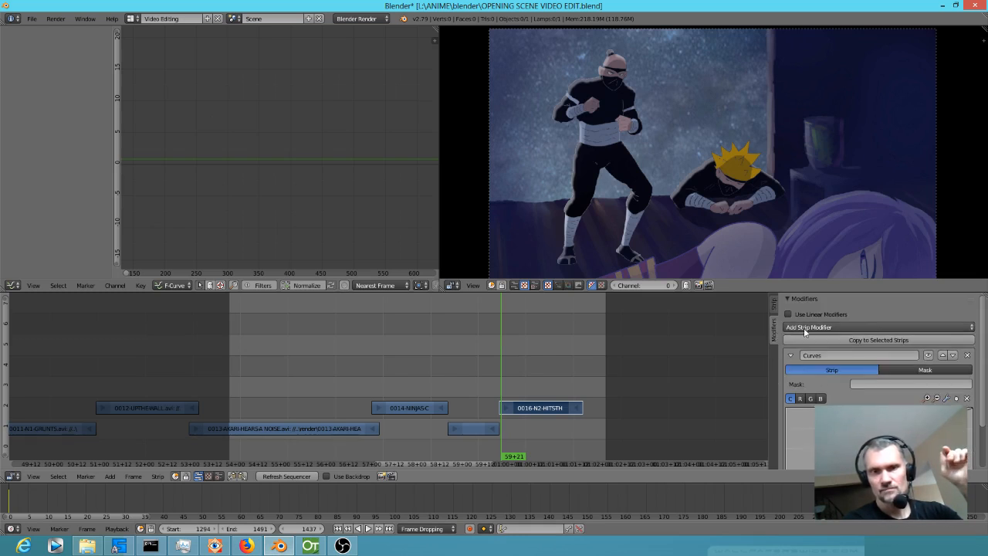
pyautogui.click(867, 327)
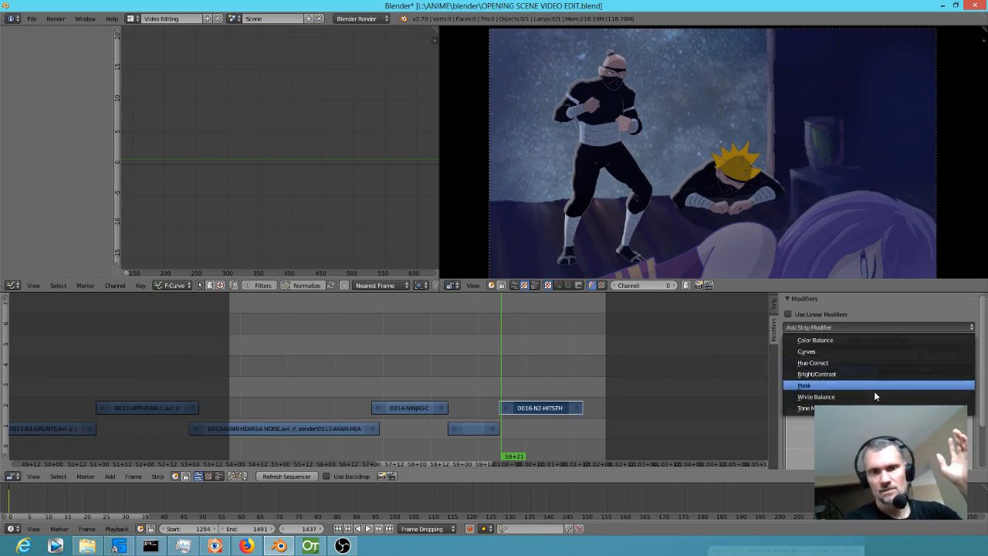
pyautogui.click(867, 342)
pyautogui.scroll(-5, 887, 343)
pyautogui.scroll(-5, 914, 357)
pyautogui.scroll(2, 916, 360)
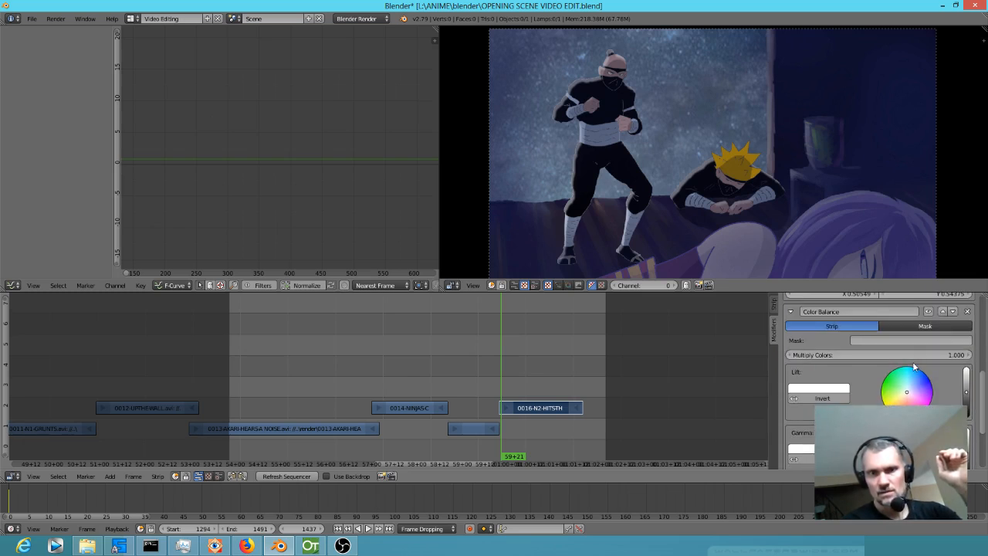
pyautogui.scroll(2, 886, 359)
pyautogui.scroll(-4, 893, 364)
pyautogui.scroll(-2, 895, 364)
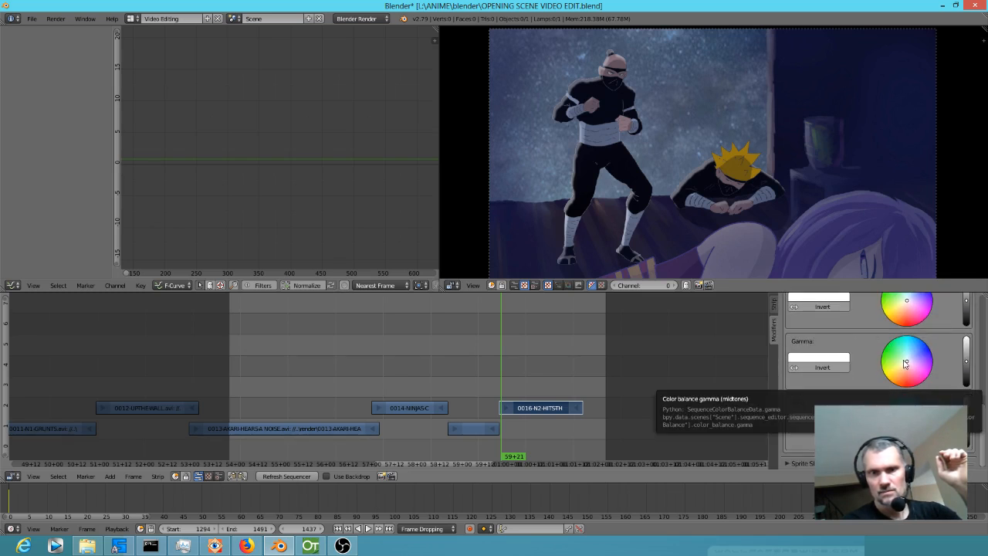
pyautogui.scroll(6, 901, 361)
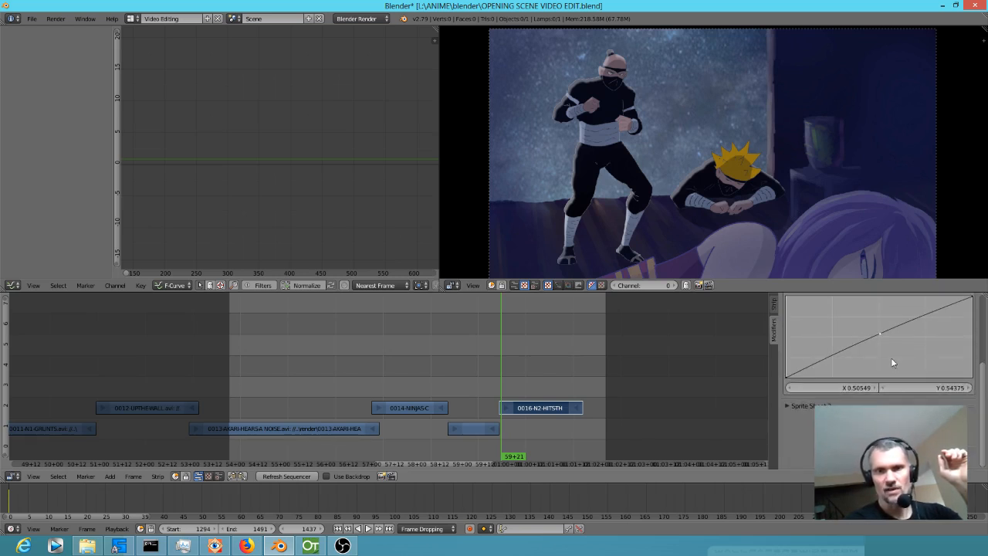
# Add a Hue Correct modifier to the 0016-N2-HITS-THE-TABLE strip and slightly lower the saturation of its blue hues.
pyautogui.scroll(3, 894, 364)
pyautogui.click(829, 326)
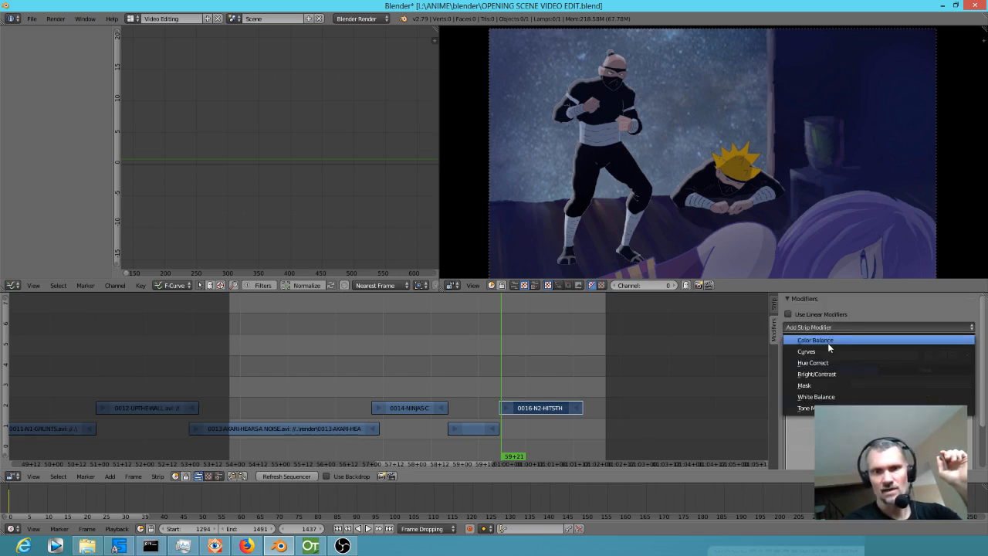
pyautogui.click(831, 369)
pyautogui.scroll(-3, 940, 367)
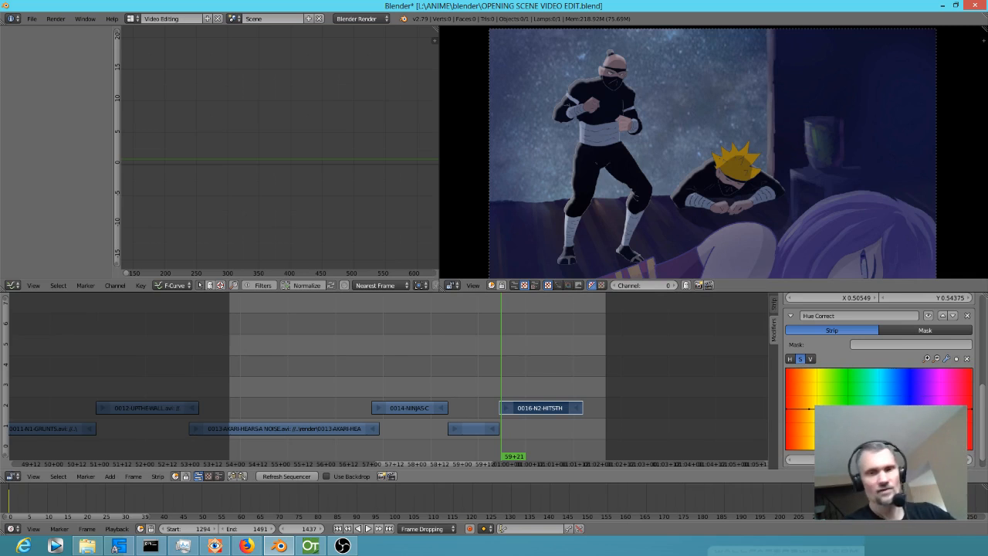
pyautogui.rightClick(877, 409)
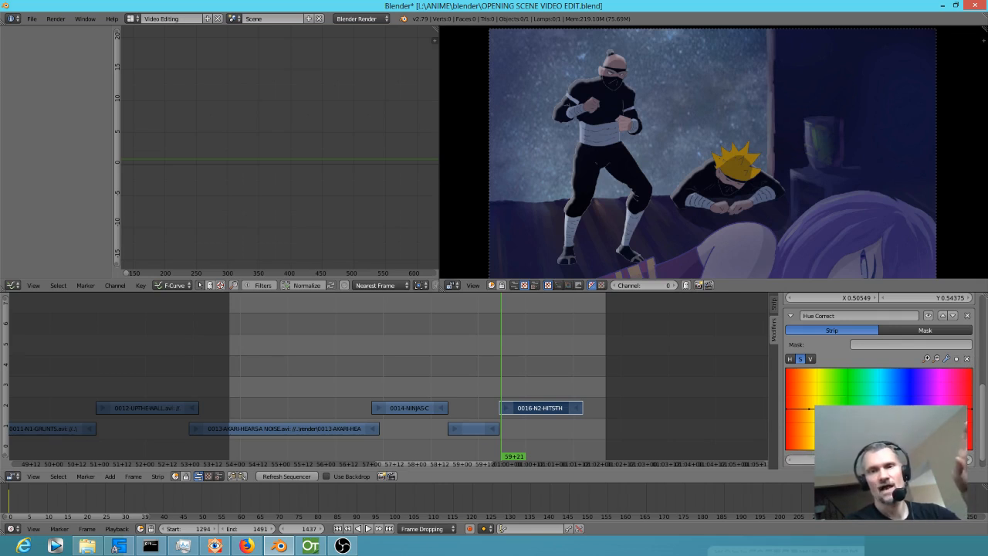
pyautogui.moveTo(903, 410); pyautogui.dragTo(903, 446)
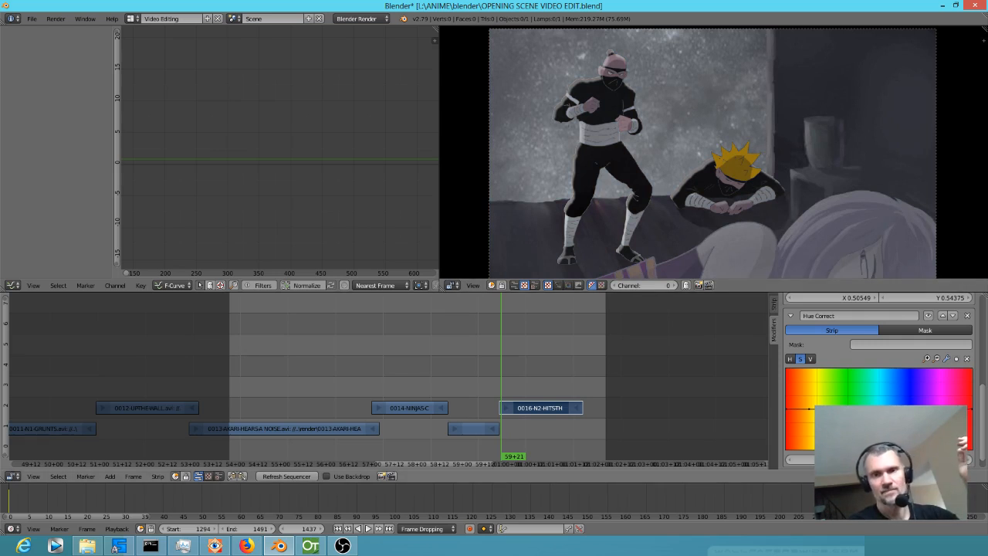
pyautogui.hotkey('ctrl', 'z')
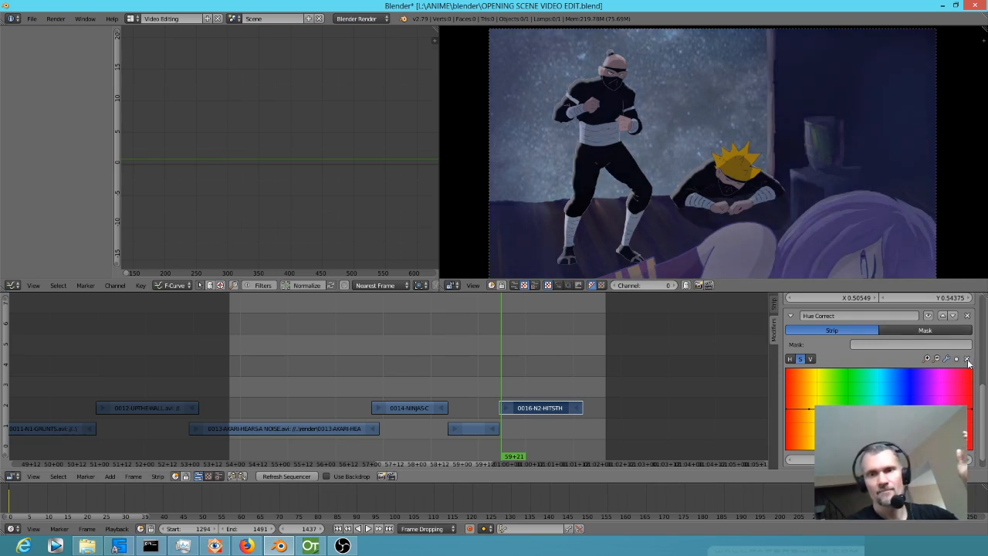
# Mute and unmute the Hue Correct modifier several times and scrub into the strip to compare its effect.
pyautogui.click(930, 317)
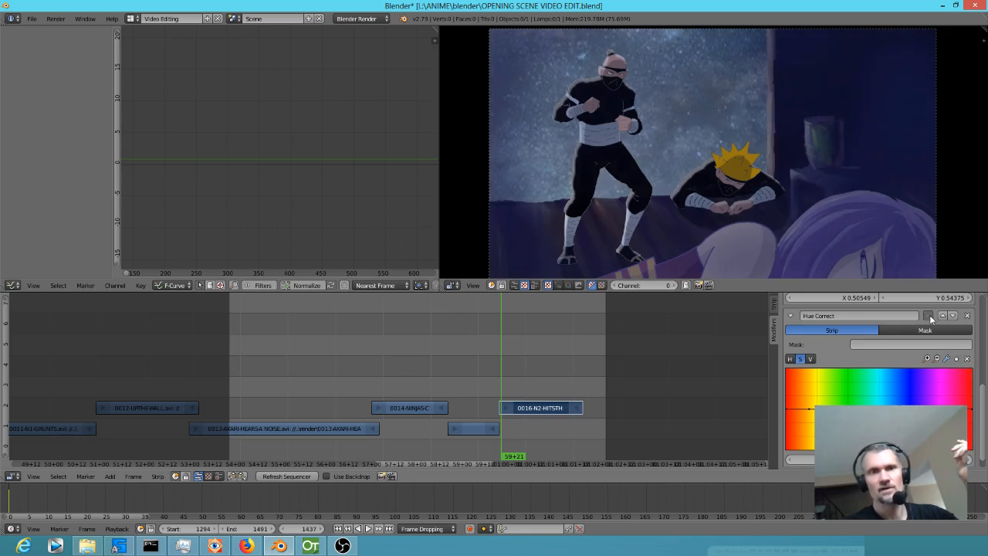
pyautogui.click(930, 317)
pyautogui.click(929, 315)
pyautogui.click(930, 315)
pyautogui.click(929, 315)
pyautogui.click(929, 315)
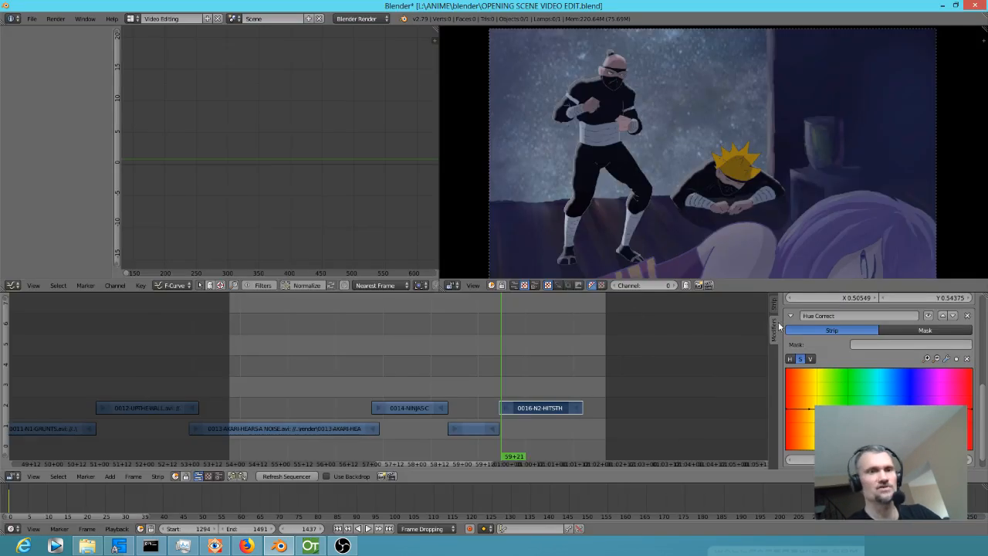
pyautogui.moveTo(434, 348); pyautogui.dragTo(522, 347)
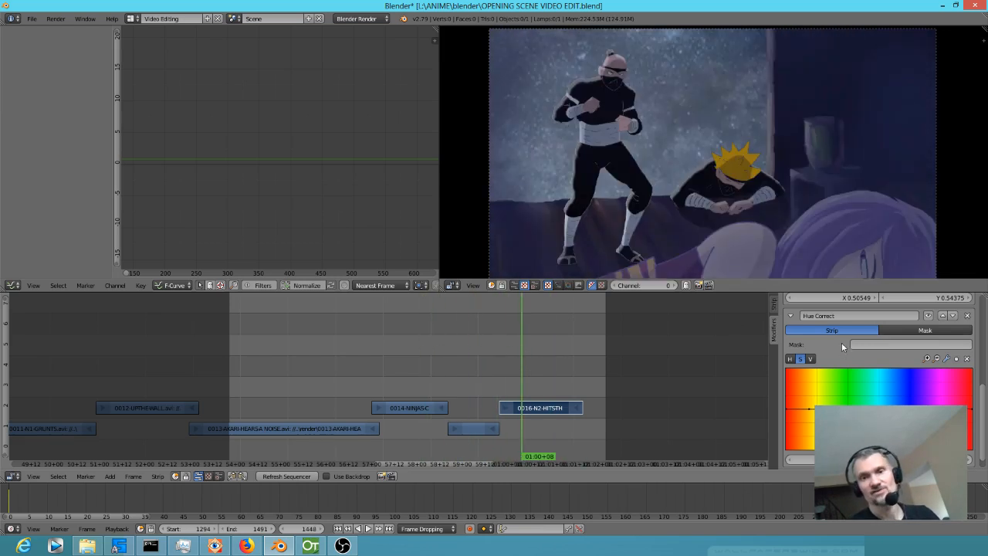
# Adjust the midpoint of the Curves modifier's combined curve and play back the sequence from the earlier shots.
pyautogui.scroll(4, 851, 334)
pyautogui.click(878, 368)
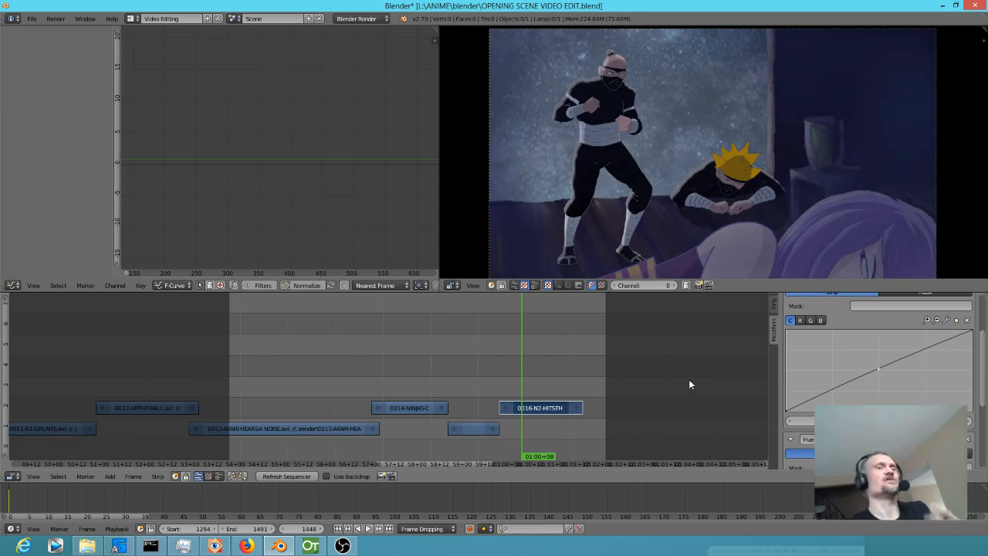
pyautogui.click(393, 350)
pyautogui.hotkey('alt', 'a')
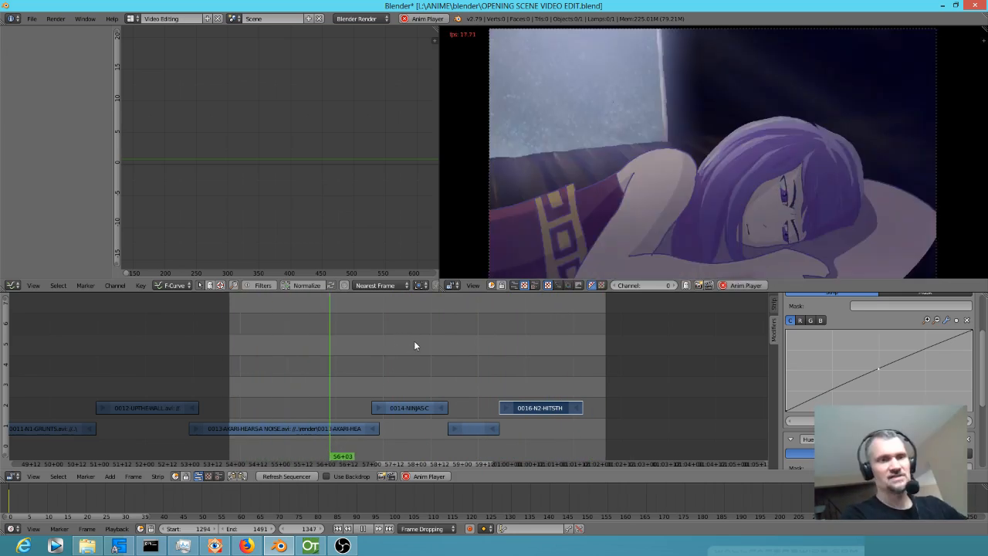
# Narrow the preview range to frames 1406 to 1481 so that playback loops over the last two shots.
pyautogui.press('b')
pyautogui.moveTo(427, 339); pyautogui.dragTo(605, 462)
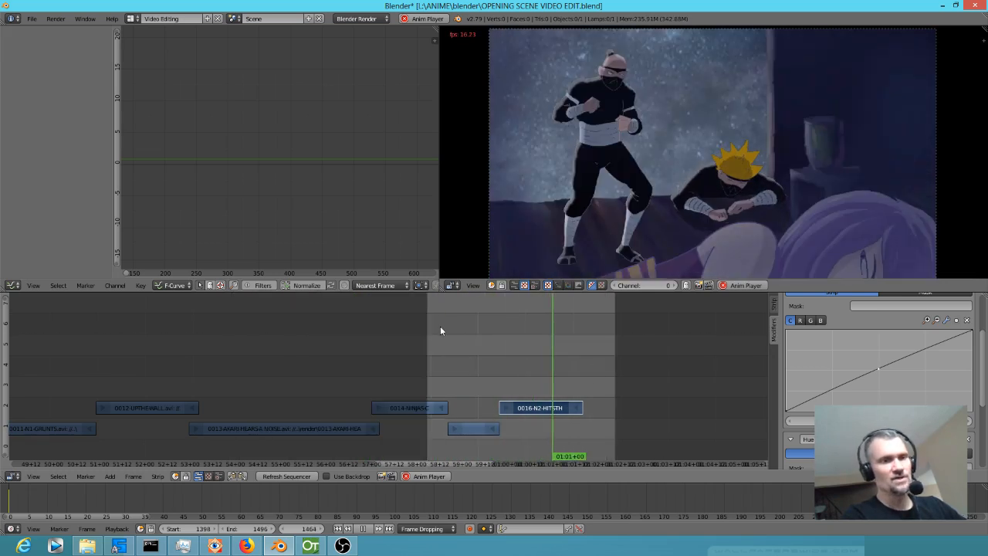
pyautogui.press('b')
pyautogui.moveTo(442, 339); pyautogui.dragTo(584, 459)
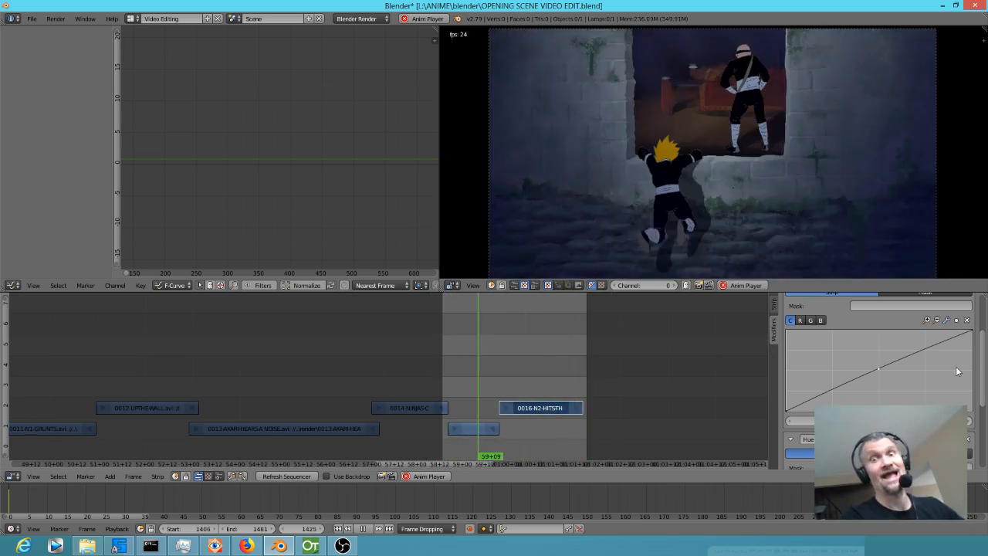
# Review the Curves modifier's effect on the 0016-N2-HITS-THE-TABLE strip while the last two shots loop, and stop playback.
pyautogui.moveTo(983, 349); pyautogui.dragTo(986, 340)
pyautogui.scroll(3, 978, 348)
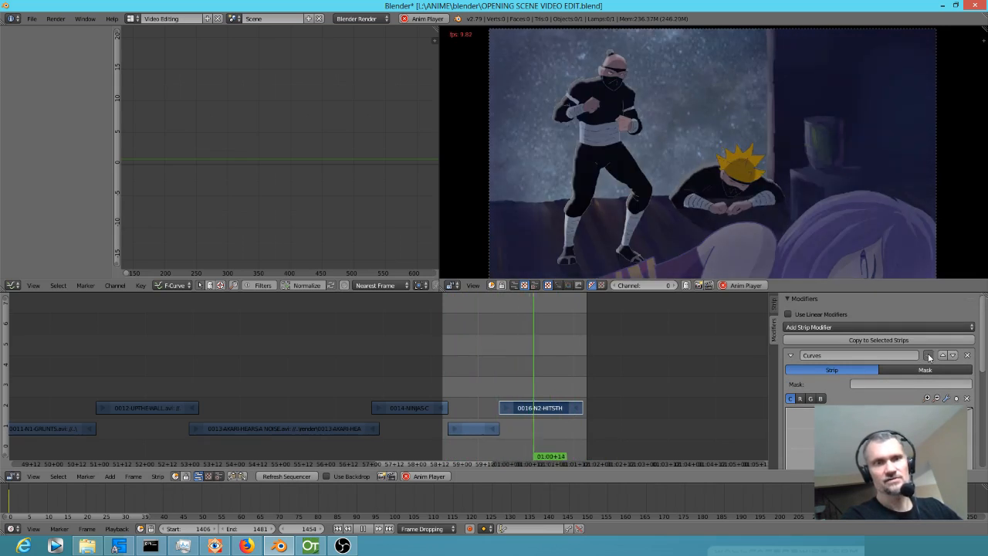
pyautogui.scroll(-3, 923, 390)
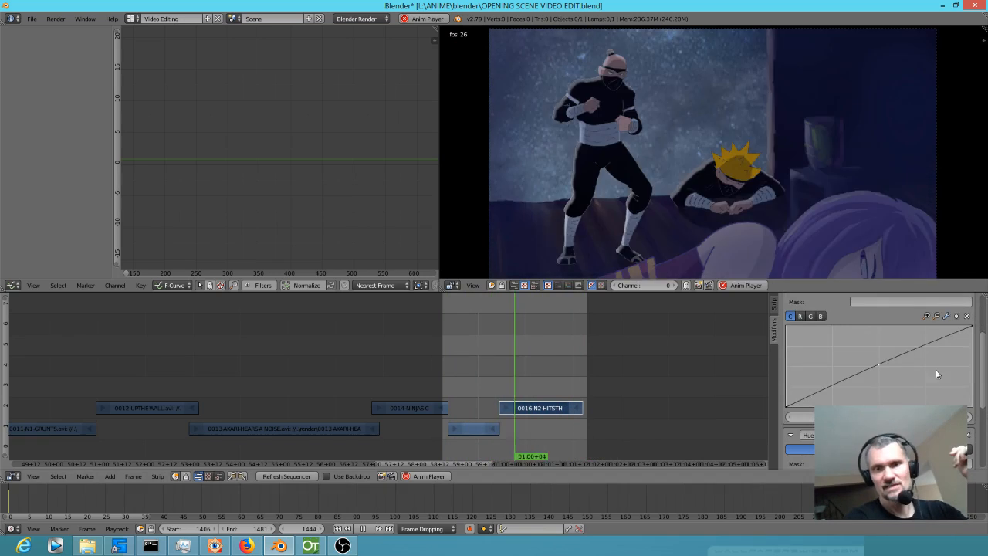
pyautogui.scroll(4, 918, 362)
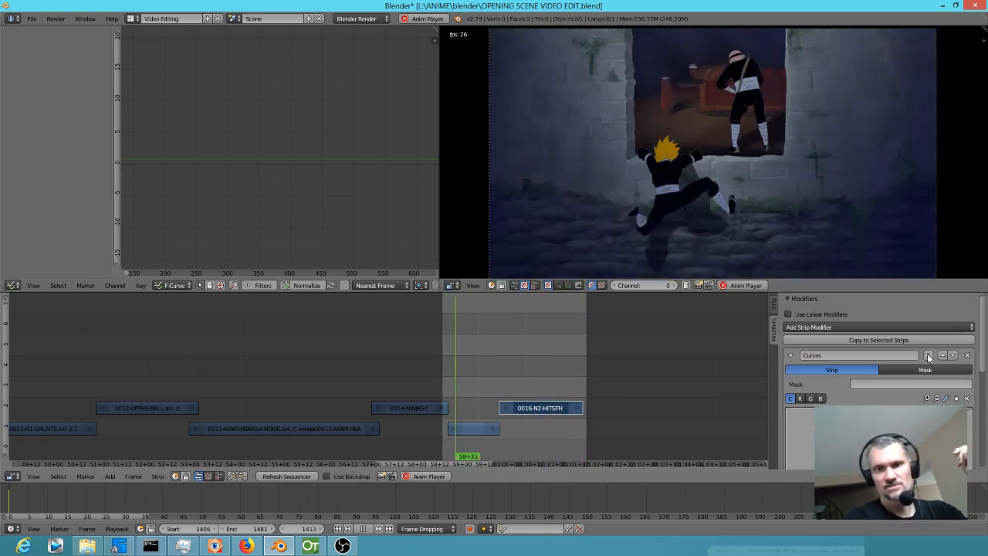
pyautogui.scroll(-5, 916, 391)
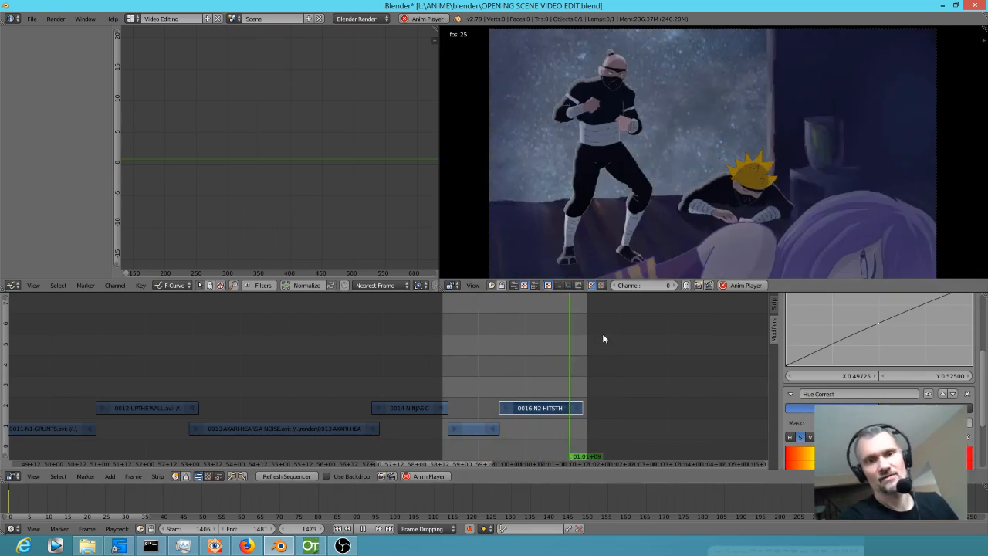
pyautogui.moveTo(539, 359); pyautogui.dragTo(528, 334)
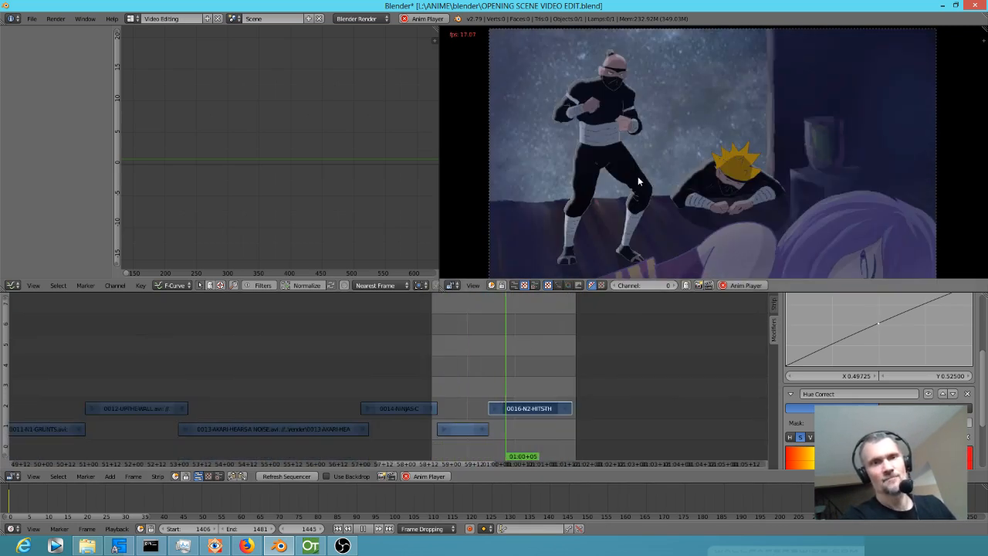
pyautogui.hotkey('alt', 'a')
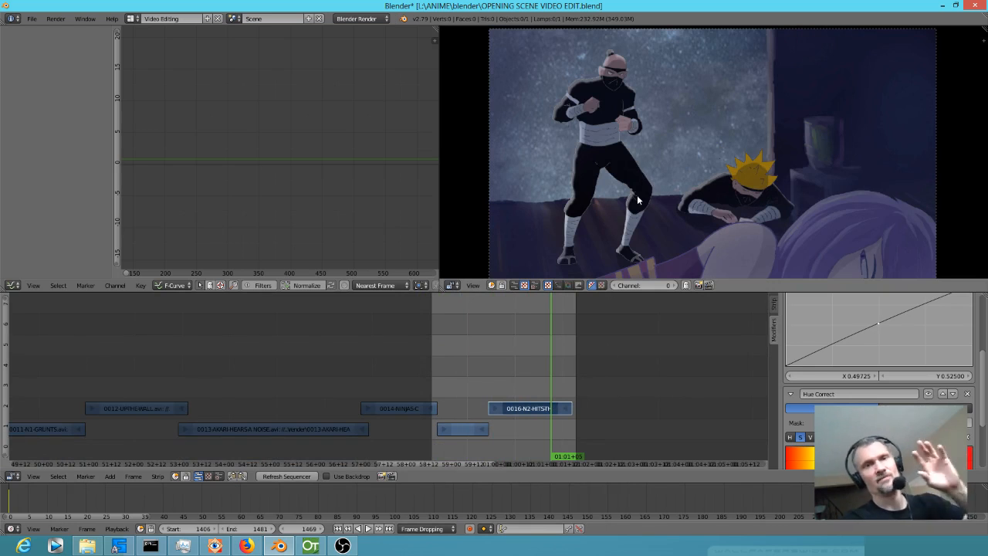
# Switch to OpenToonz, render the 0016-N2-HITS-THE-TABLE scene again and scrub through its frames to frame 33.
pyautogui.click(312, 548)
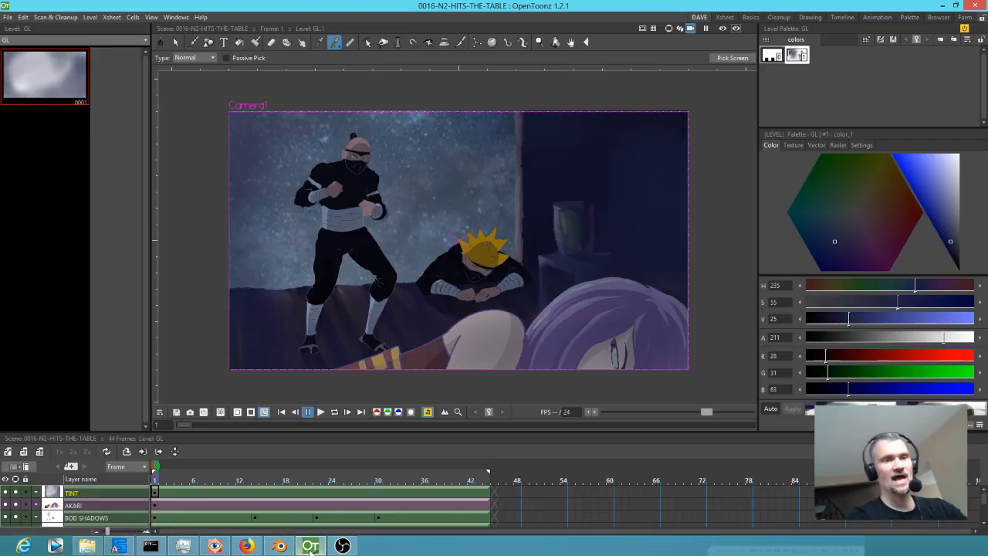
pyautogui.hotkey('ctrl', 'shift', 'r')
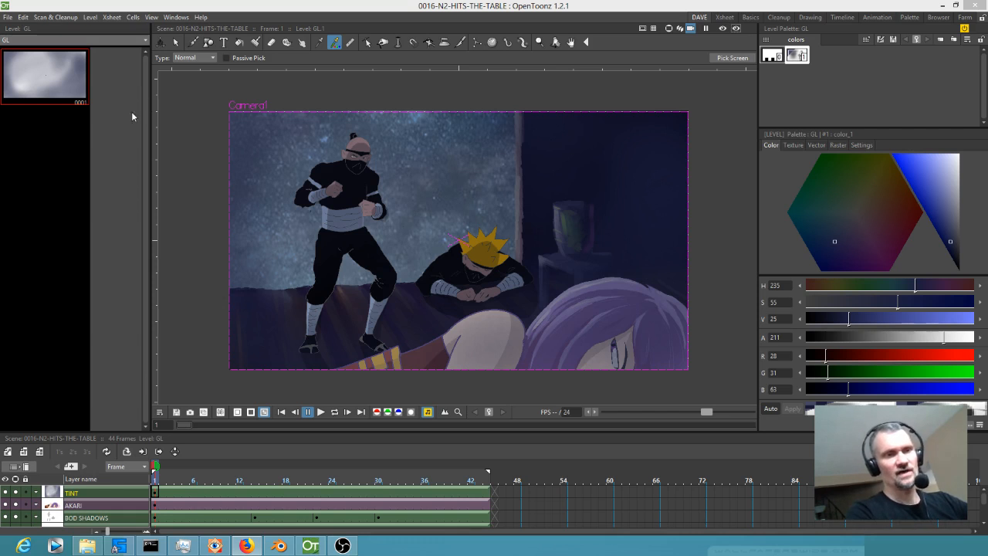
pyautogui.moveTo(156, 480)
pyautogui.mouseDown()
pyautogui.moveTo(447, 481)
pyautogui.moveTo(154, 471)
pyautogui.mouseUp()
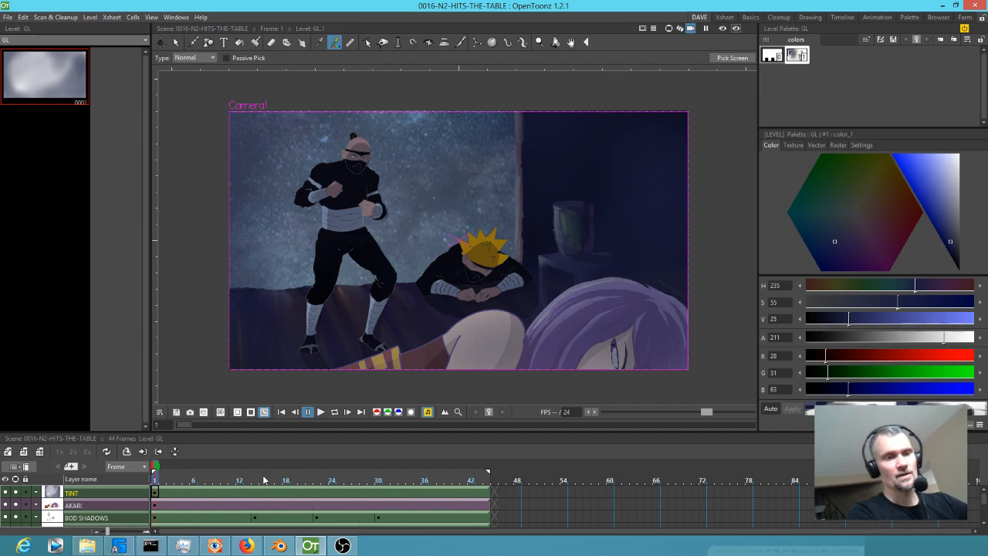
pyautogui.moveTo(155, 477); pyautogui.dragTo(402, 496)
# Run mjpeg.bat in the render folder to convert the new MP4, overwriting the existing 0016-N2-HITS-THE-TABLE.avi.
pyautogui.click(279, 546)
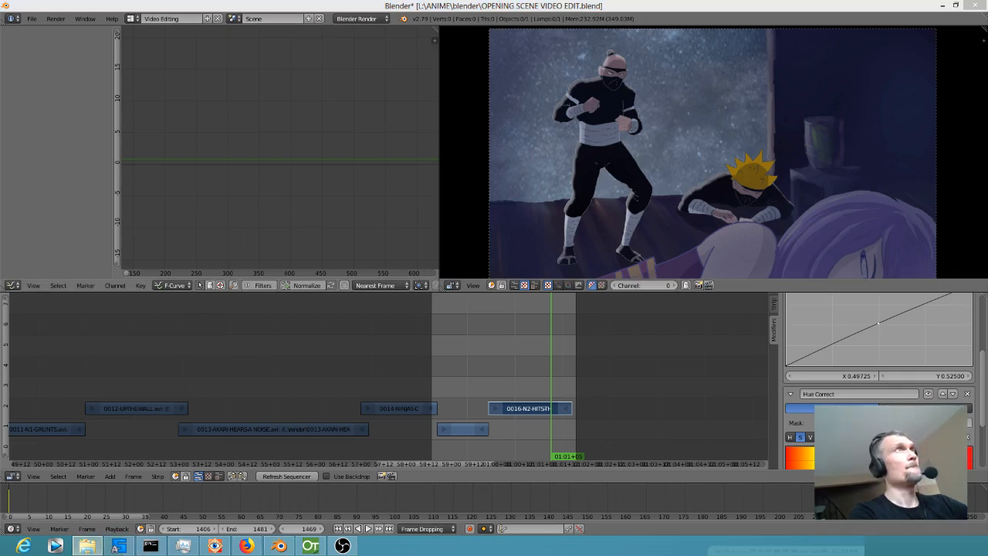
pyautogui.click(87, 546)
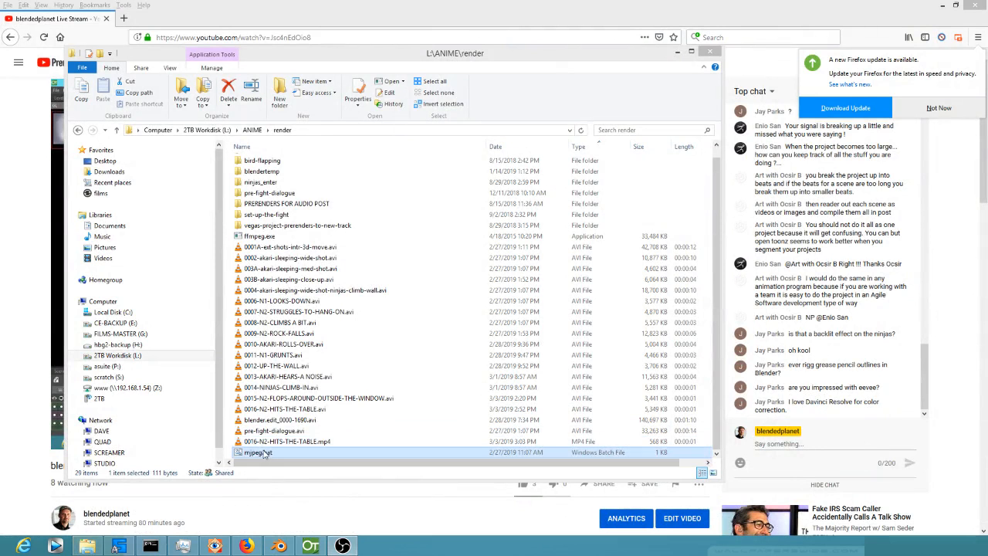
pyautogui.doubleClick(264, 453)
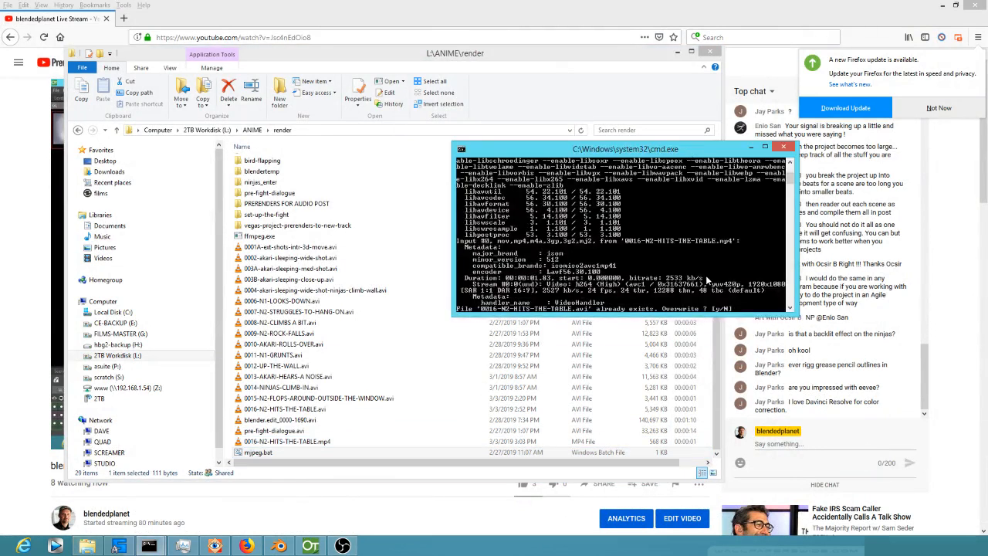
pyautogui.write('y')
pyautogui.press('Return')
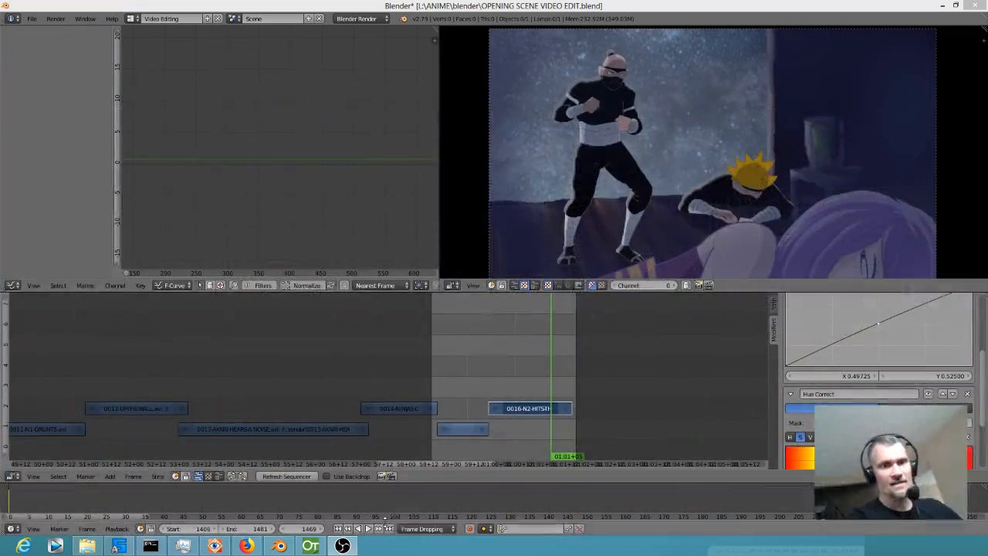
# Preview the 0016-N2-HITS-THE-TABLE strip in Blender and reopen OPENING SCENE VIDEO EDIT.blend from the recent files without saving.
pyautogui.click(483, 379)
pyautogui.hotkey('alt', 'a')
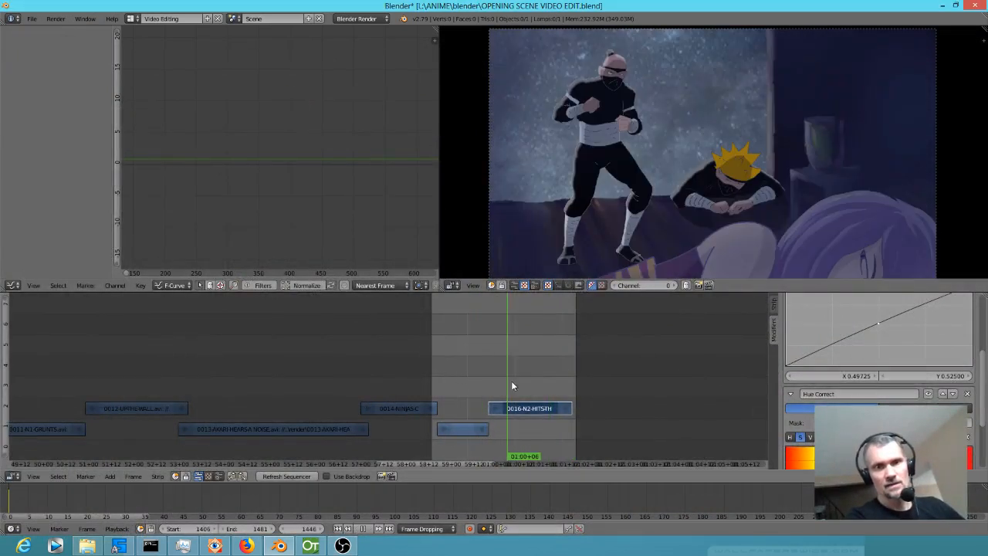
pyautogui.hotkey('alt', 'a')
pyautogui.click(500, 384)
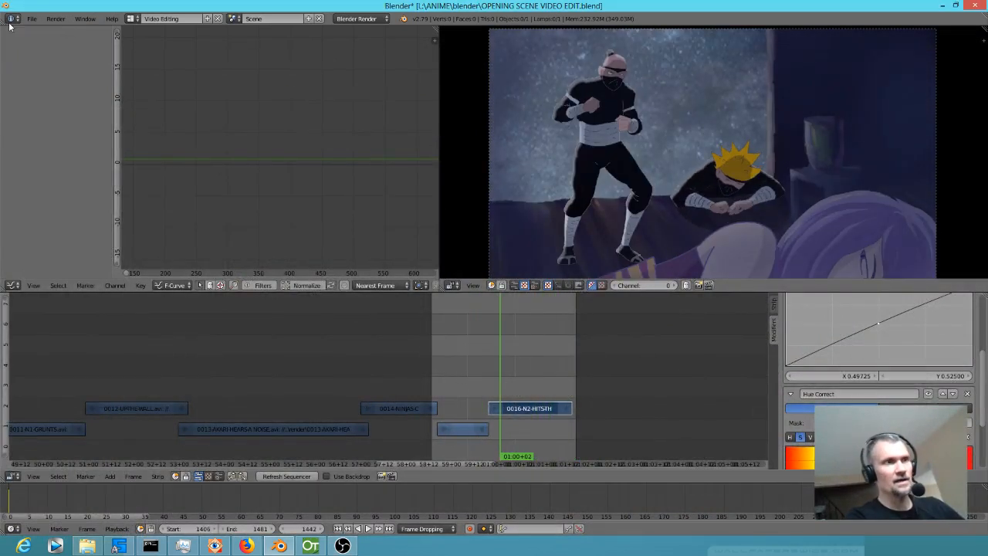
pyautogui.click(31, 19)
pyautogui.moveTo(43, 52)
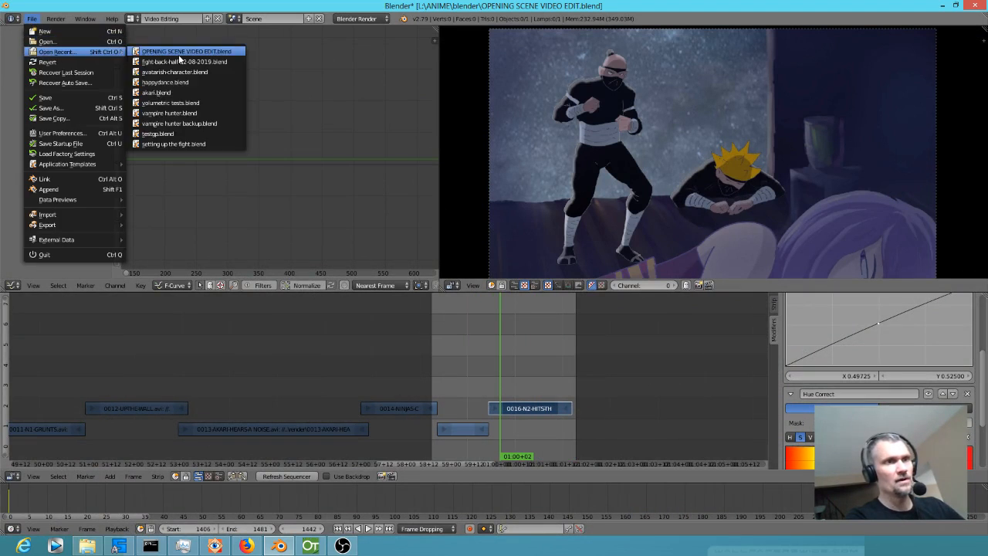
pyautogui.click(179, 52)
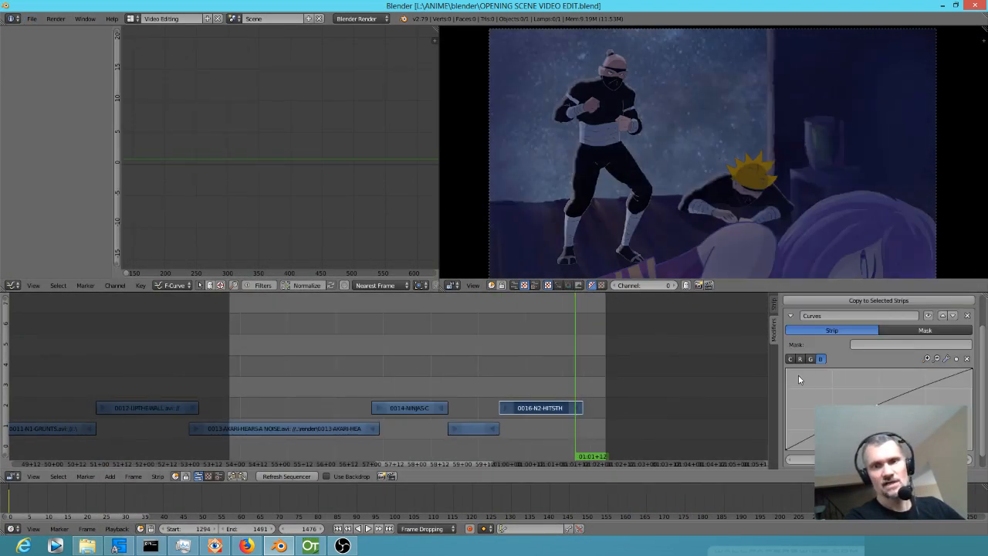
# Scrub across the last shots and inspect the 0016-N2-HITS-THE-TABLE strip's Curves modifier to compare its colours with the preceding shot.
pyautogui.moveTo(525, 356); pyautogui.dragTo(538, 380)
pyautogui.scroll(-1, 866, 384)
pyautogui.scroll(4, 871, 380)
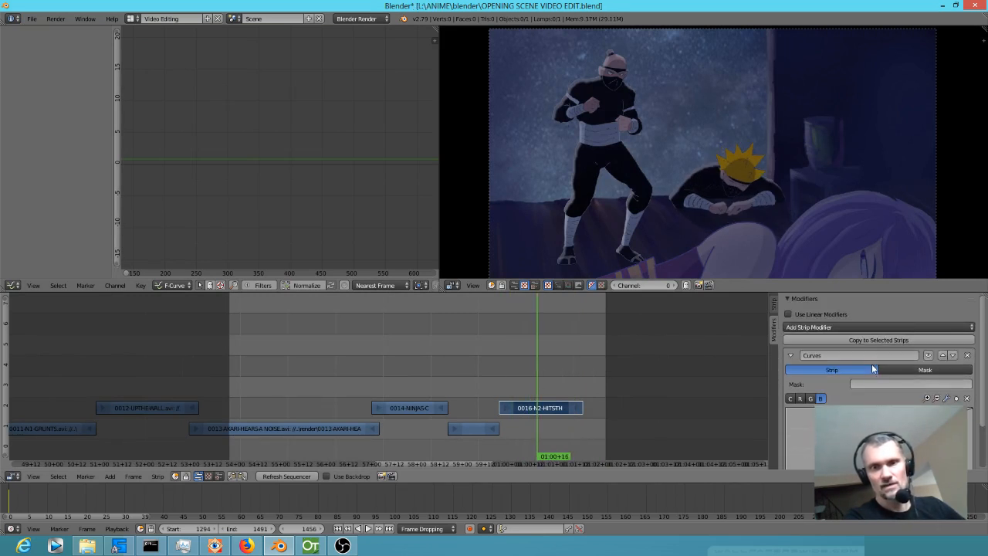
pyautogui.rightClick(479, 433)
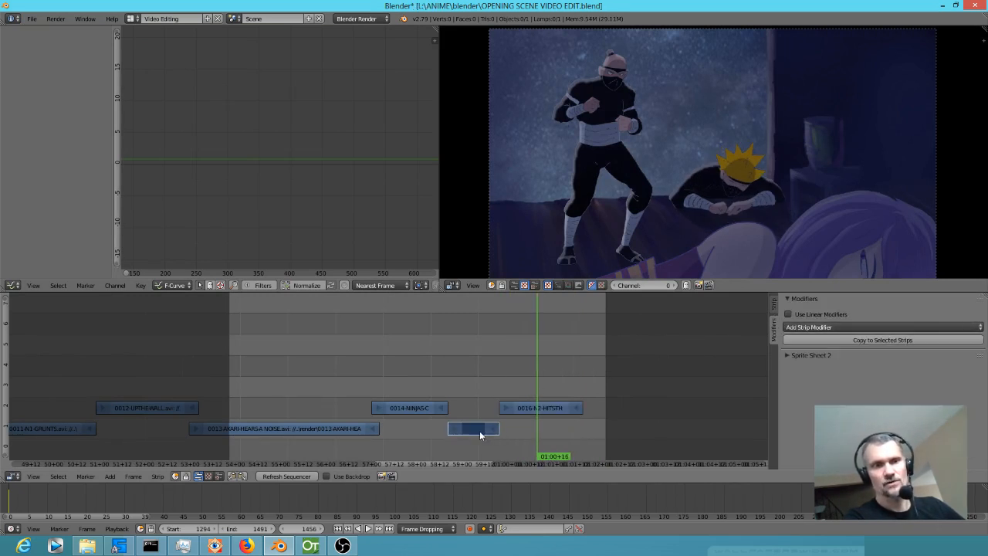
pyautogui.rightClick(536, 407)
pyautogui.moveTo(479, 372); pyautogui.dragTo(543, 372)
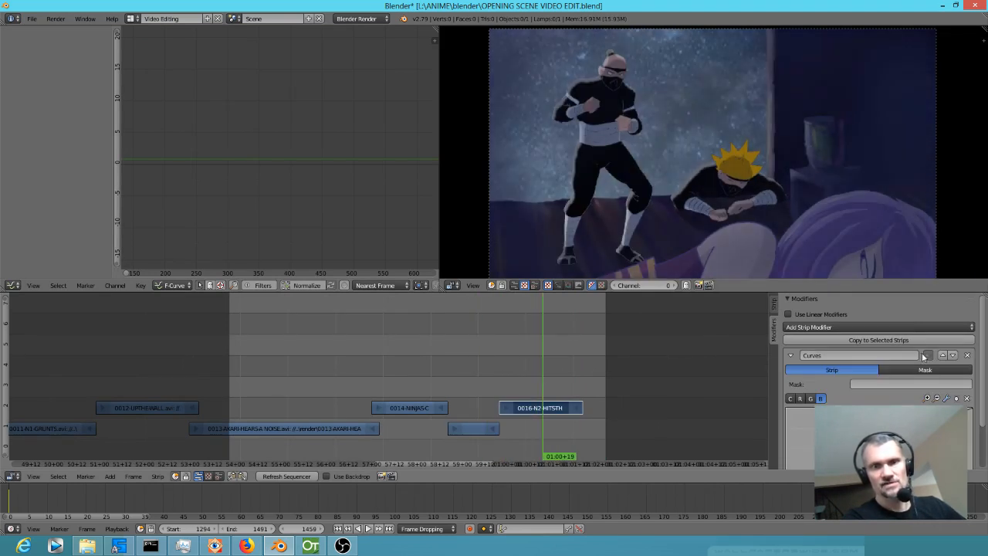
pyautogui.moveTo(360, 333); pyautogui.dragTo(516, 377)
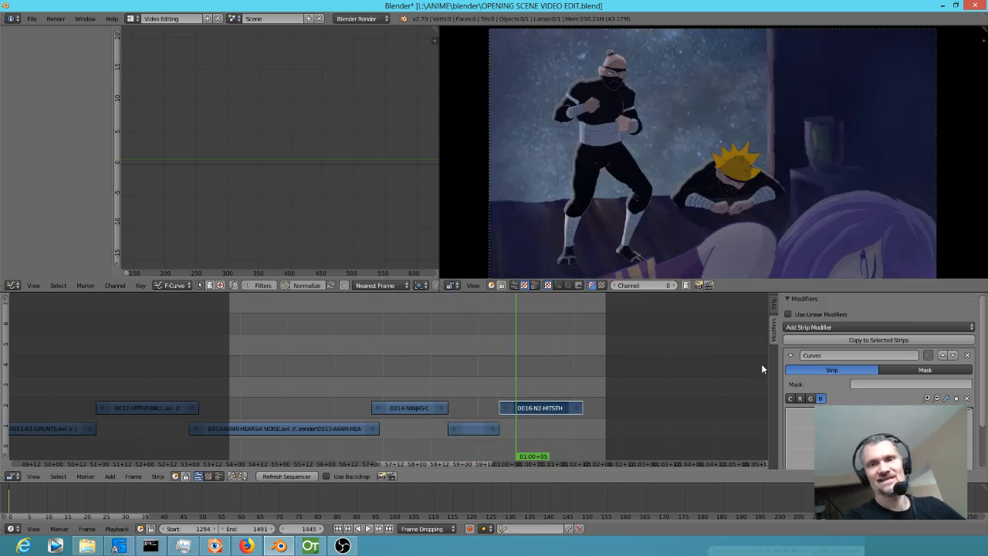
# Toggle the 0016-N2-HITS-THE-TABLE strip's Curves modifier for comparison, remove it and scrub into the strip to check.
pyautogui.click(927, 355)
pyautogui.click(927, 355)
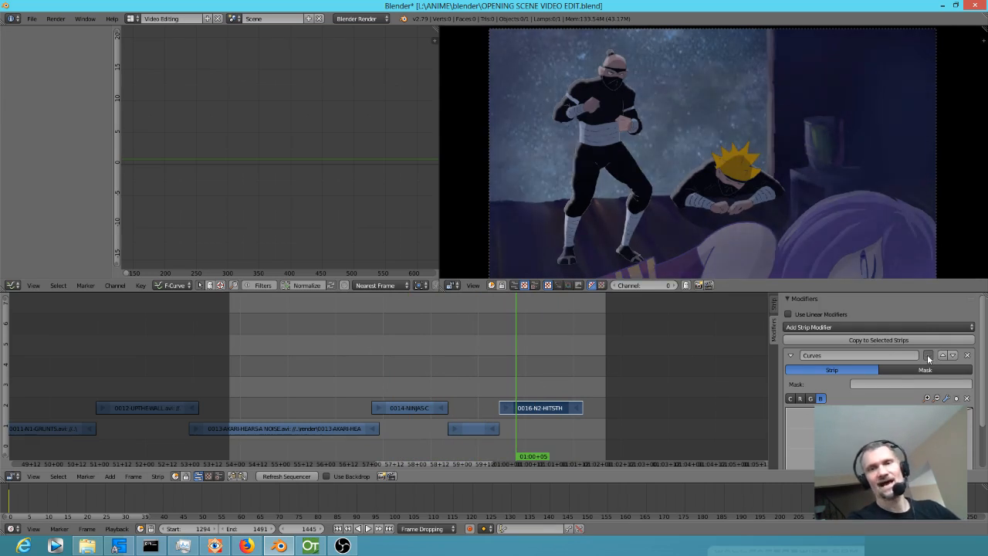
pyautogui.click(967, 355)
pyautogui.moveTo(478, 388); pyautogui.dragTo(520, 363)
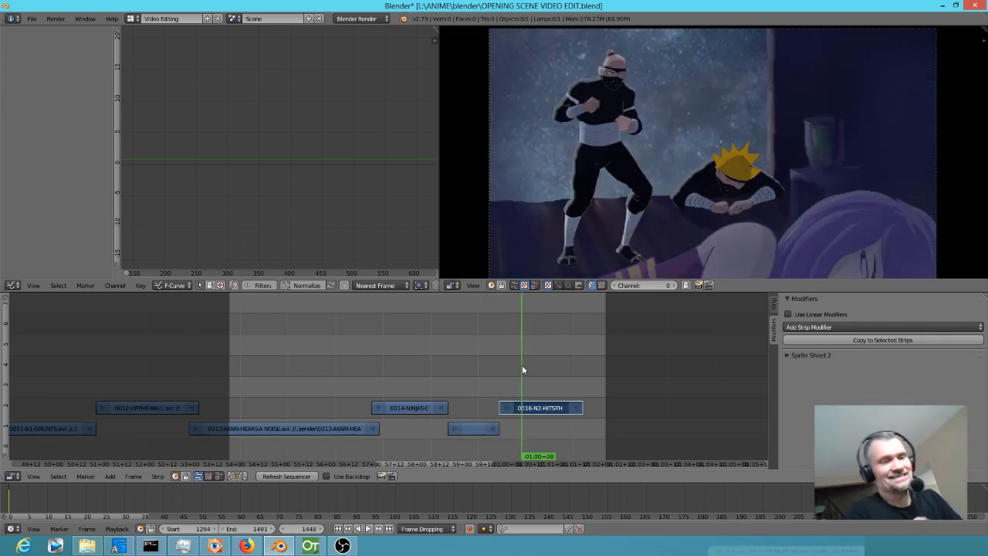
# Switch to OpenToonz and load the scene NINJAS-ENTER.tnz from the valsanime project's scenes folder.
pyautogui.click(313, 547)
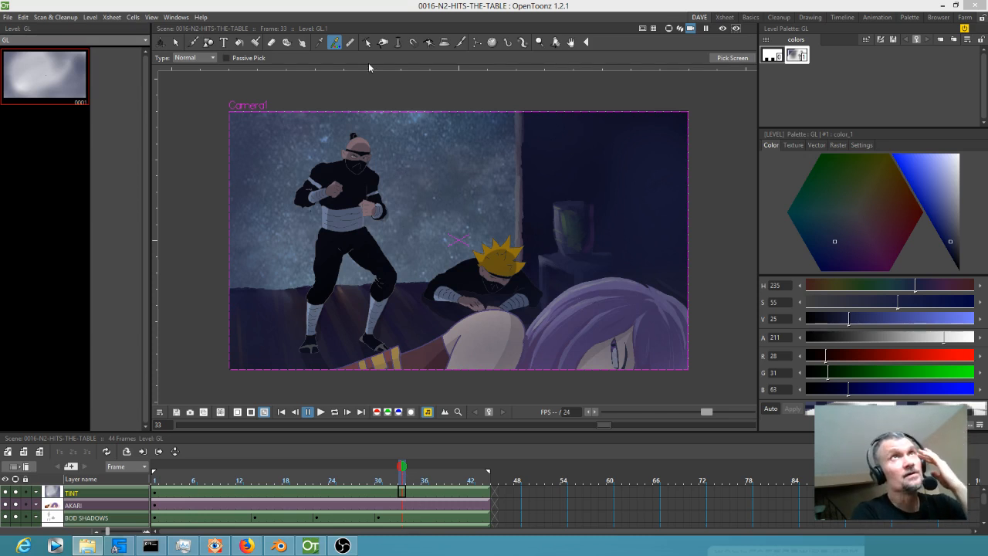
pyautogui.moveTo(401, 483); pyautogui.dragTo(284, 478)
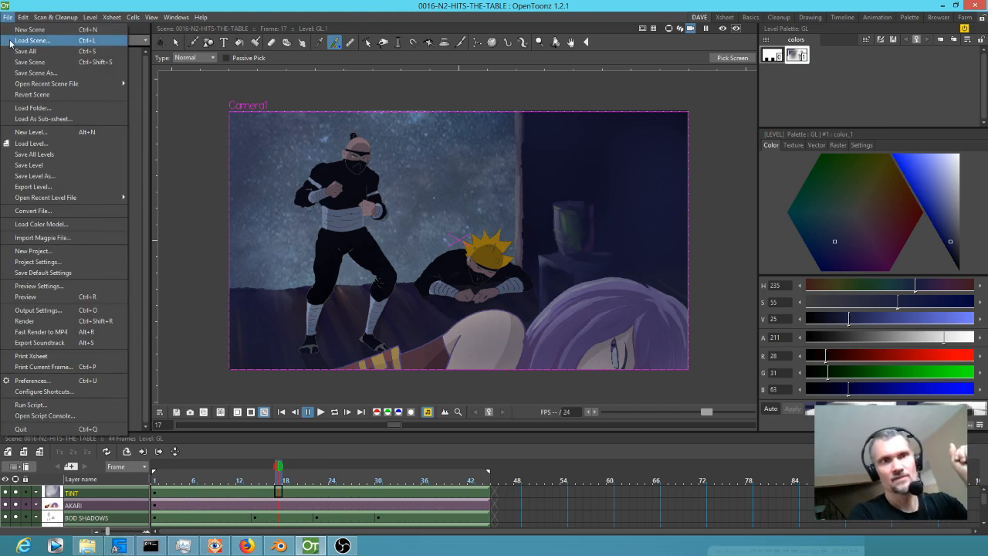
pyautogui.click(11, 43)
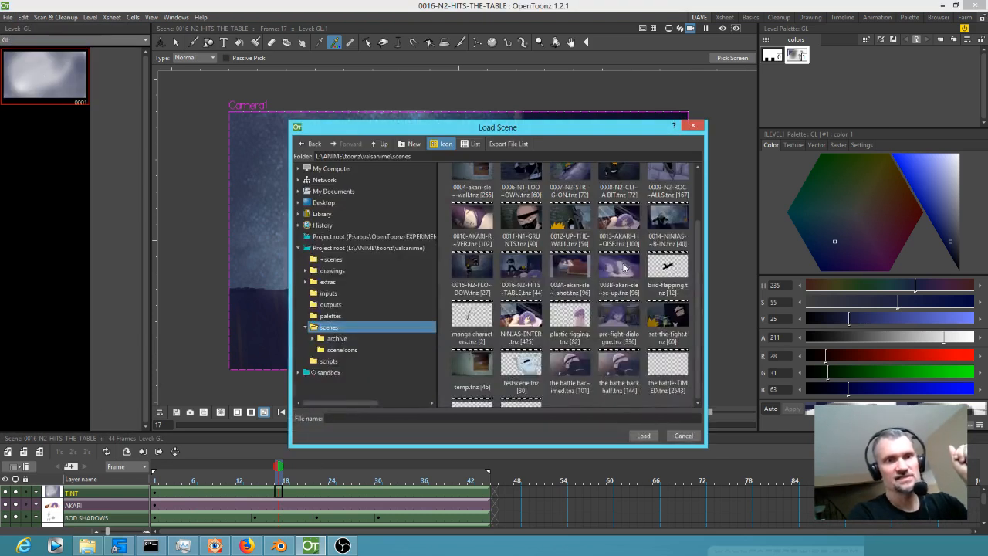
pyautogui.click(524, 317)
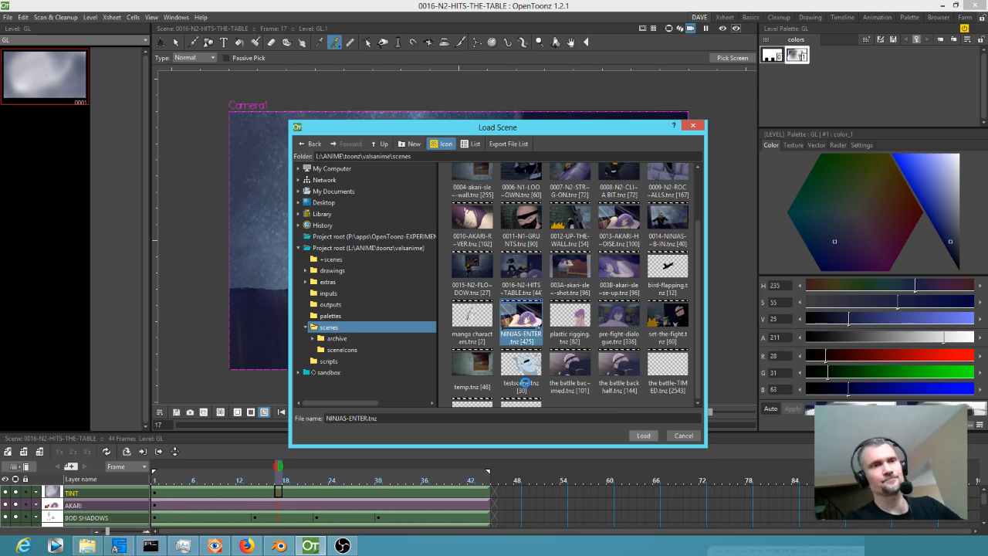
pyautogui.click(493, 280)
pyautogui.click(494, 280)
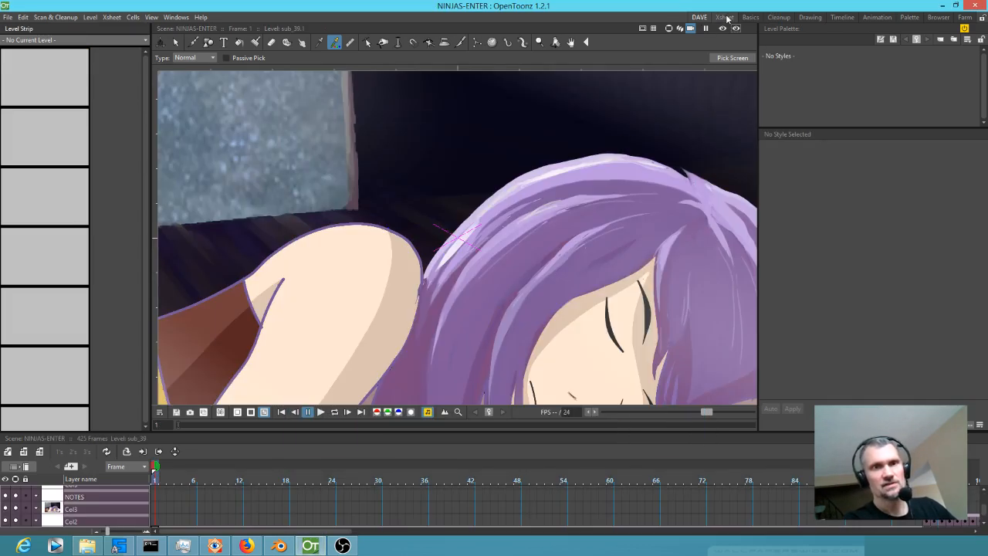
# Switch to the Xsheet room and locate the overhead ninja shot at frame 238 in the sub_37 column.
pyautogui.click(723, 17)
pyautogui.scroll(-5, 71, 137)
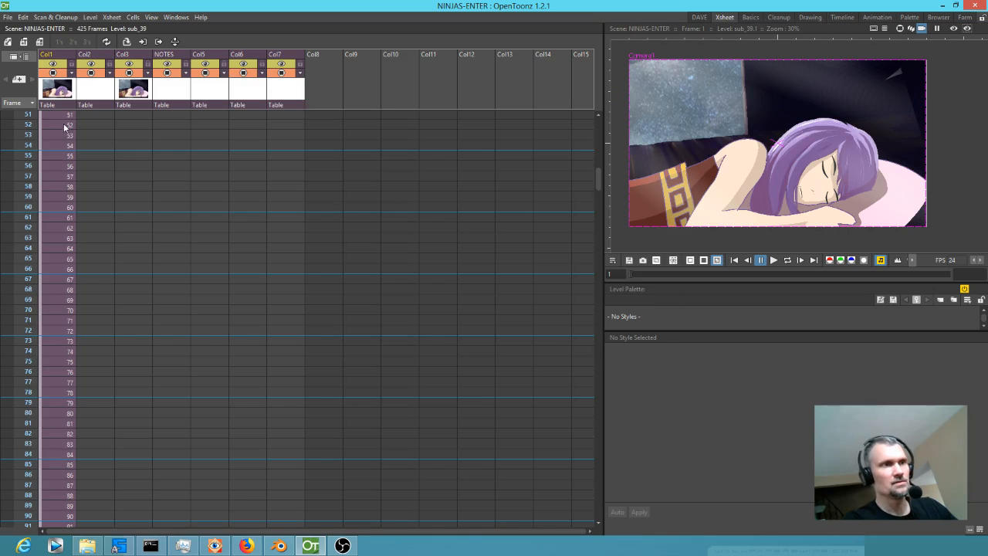
pyautogui.scroll(-20, 259, 161)
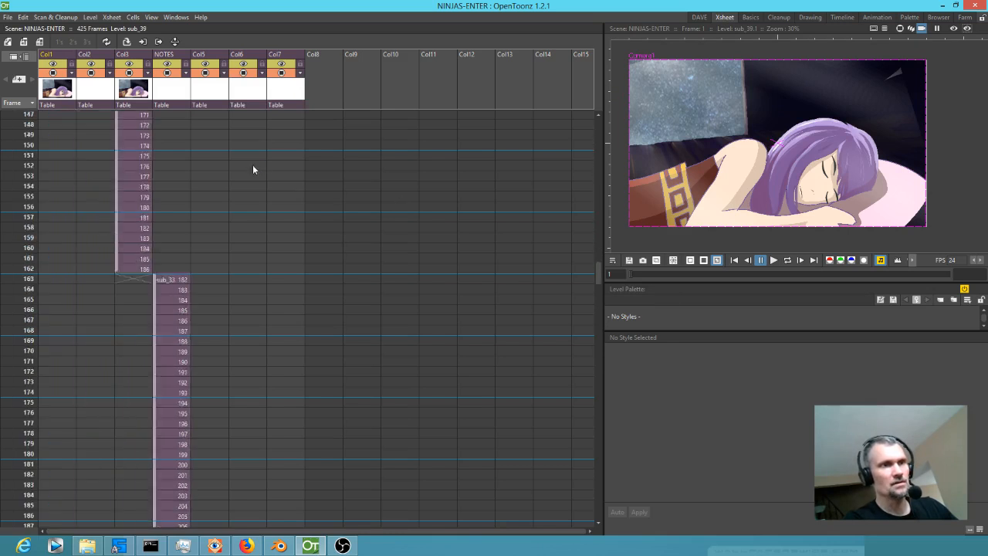
pyautogui.moveTo(23, 247); pyautogui.dragTo(18, 321)
pyautogui.scroll(-1, 48, 321)
pyautogui.click(250, 310)
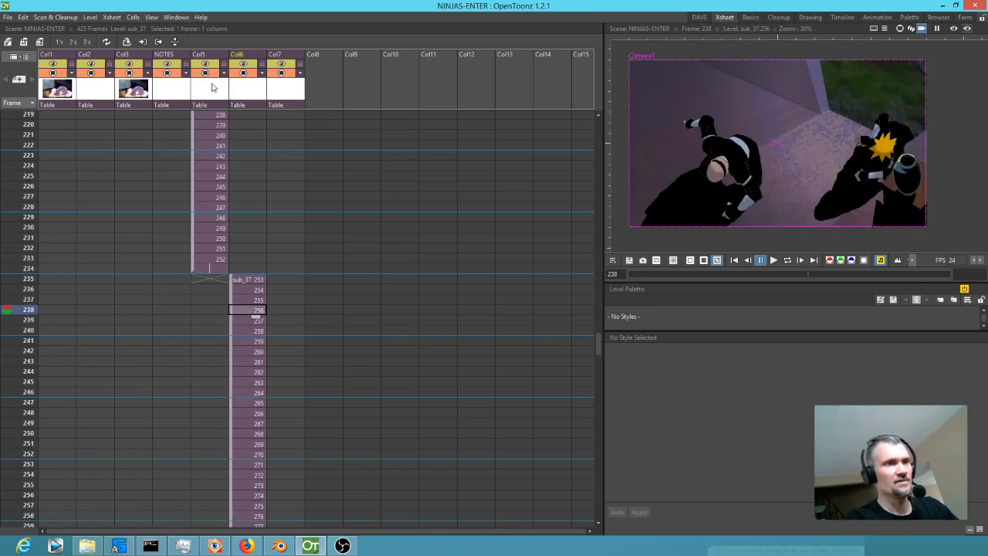
# Delete Col1 to Col5 and Col7, keeping only the sub_37 column of the overhead ninja shot.
pyautogui.moveTo(210, 82); pyautogui.dragTo(64, 86)
pyautogui.press('Delete')
pyautogui.click(84, 92)
pyautogui.press('Delete')
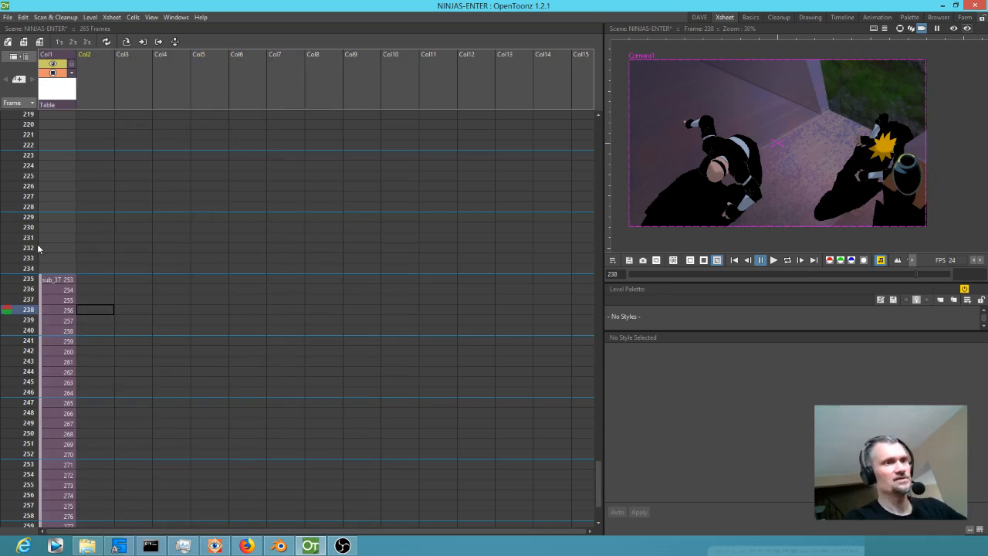
# Remove the empty frames ahead of the sub_37 cells so that the shot starts at frame 1.
pyautogui.scroll(-9, 44, 240)
pyautogui.scroll(8, 43, 236)
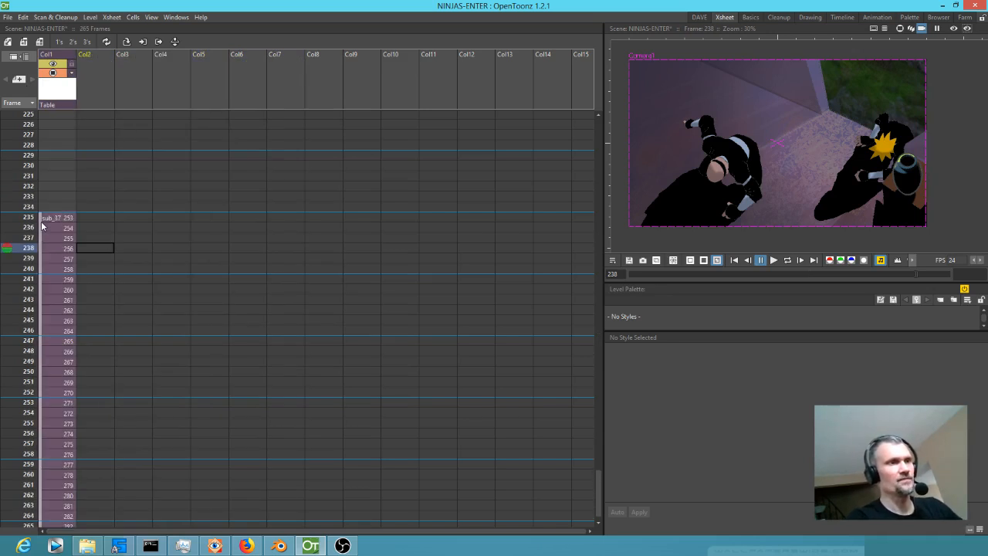
pyautogui.moveTo(41, 225); pyautogui.dragTo(21, 52)
pyautogui.click(59, 118)
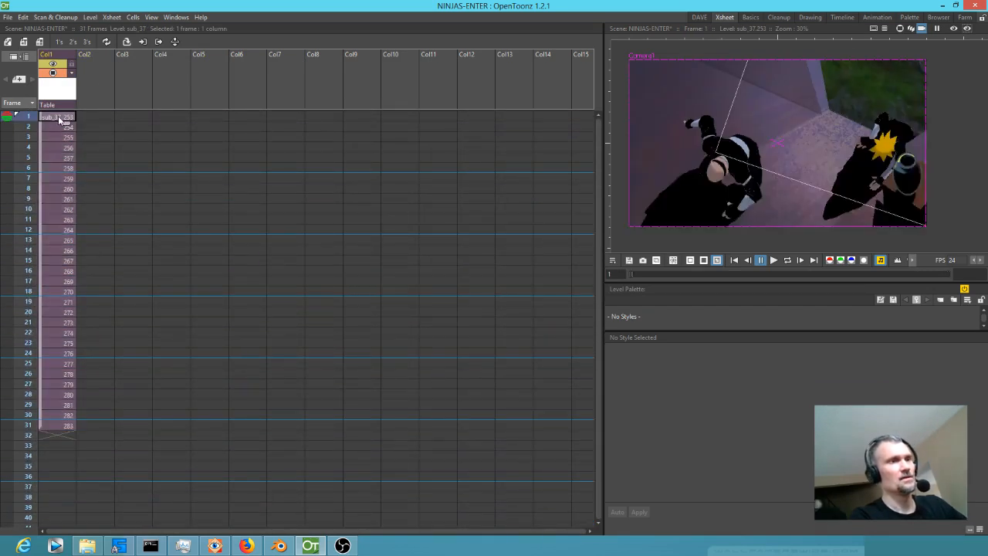
# Open the sub_37 sub-xsheet and view its exposed cells from frame 253 onward.
pyautogui.doubleClick(59, 120)
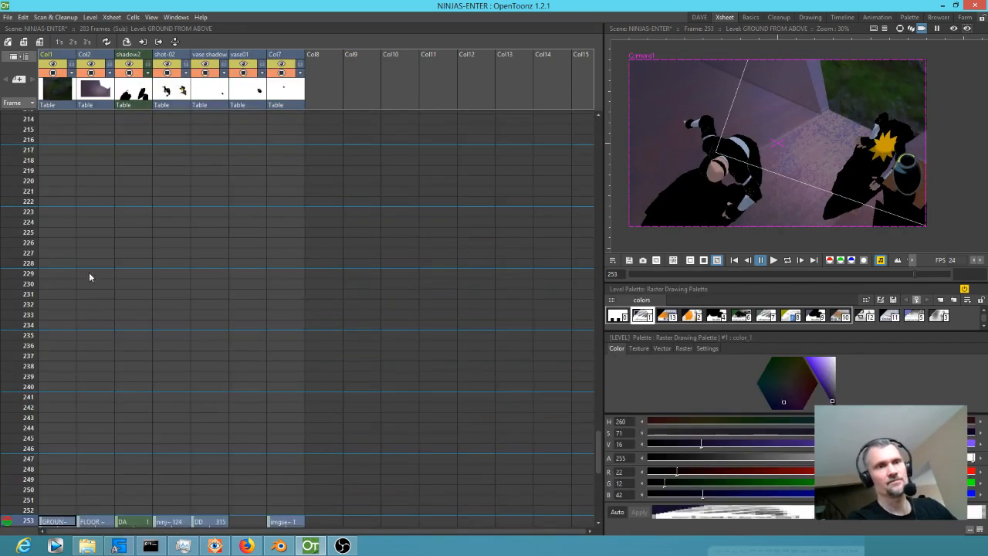
pyautogui.scroll(-7, 108, 297)
pyautogui.scroll(4, 118, 311)
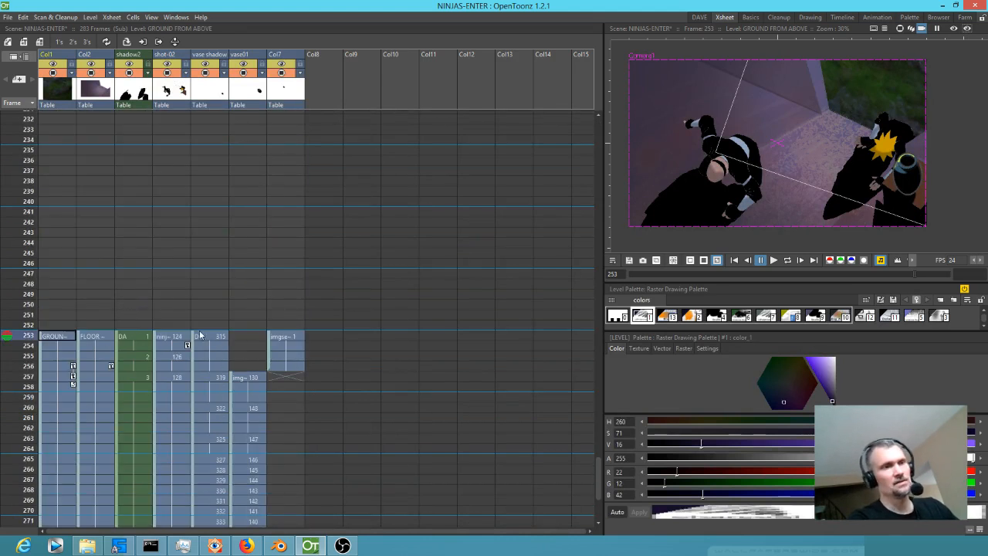
# Review the frame range of the cells in the sub-xsheet and return to the main xsheet.
pyautogui.scroll(-6, 229, 265)
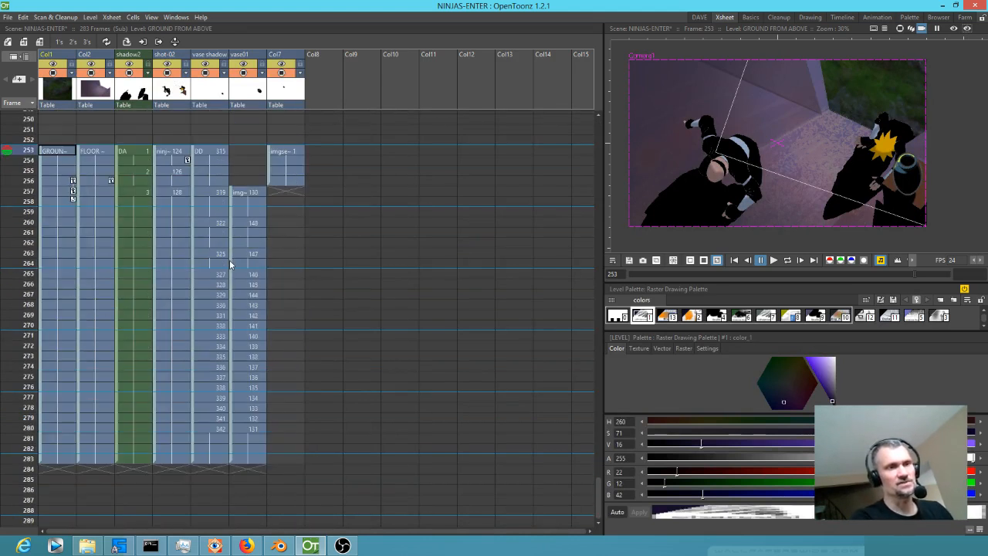
pyautogui.scroll(4, 229, 264)
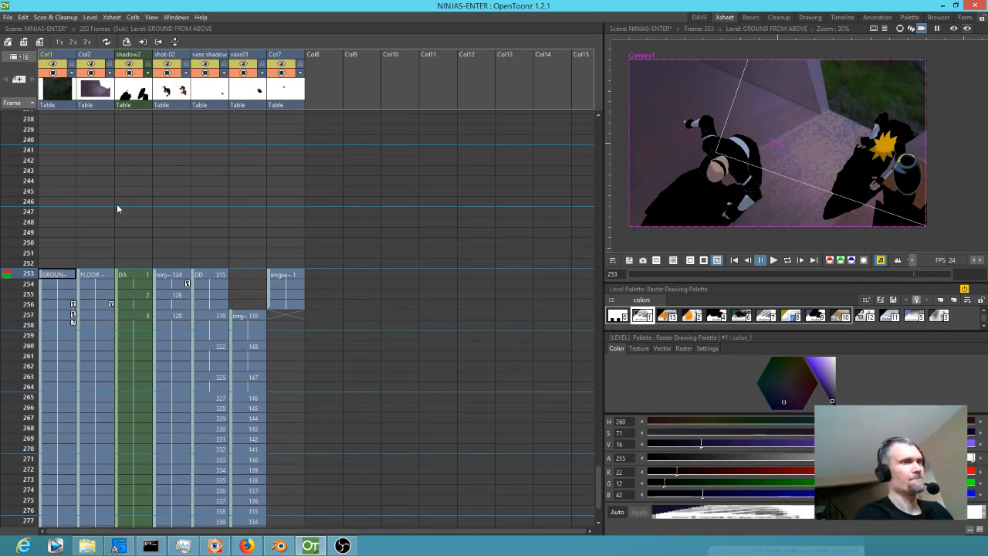
pyautogui.hotkey('ctrl', 'Up')
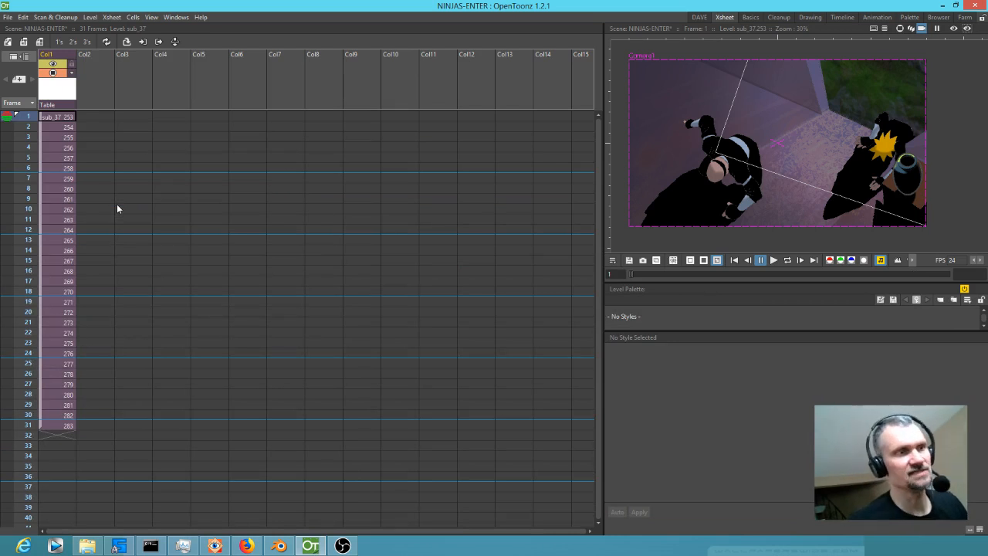
pyautogui.moveTo(28, 118)
pyautogui.mouseDown()
pyautogui.moveTo(24, 255)
pyautogui.moveTo(4, 378)
pyautogui.moveTo(21, 116)
pyautogui.mouseUp()
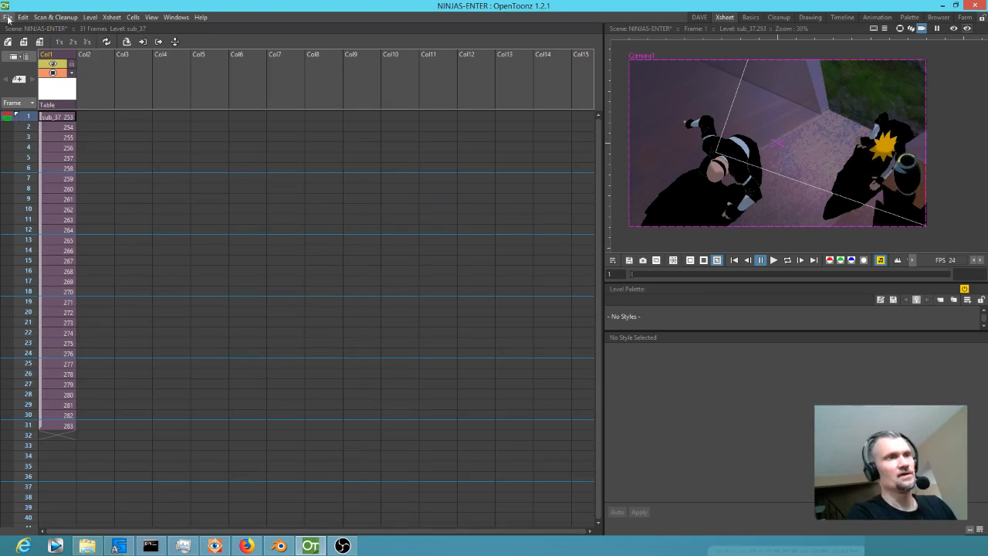
# Save the isolated overhead shot as a new scene named 0017-THE-VASE-STARTS-TO-GO in the scenes folder.
pyautogui.click(8, 17)
pyautogui.click(19, 73)
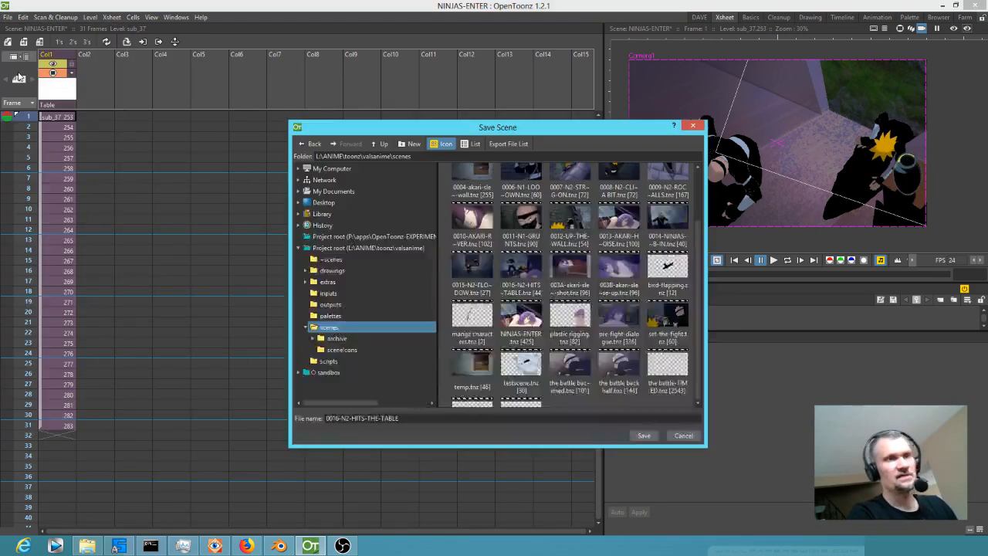
pyautogui.click(337, 417)
pyautogui.press('BackSpace')
pyautogui.write('7')
pyautogui.press('Right')
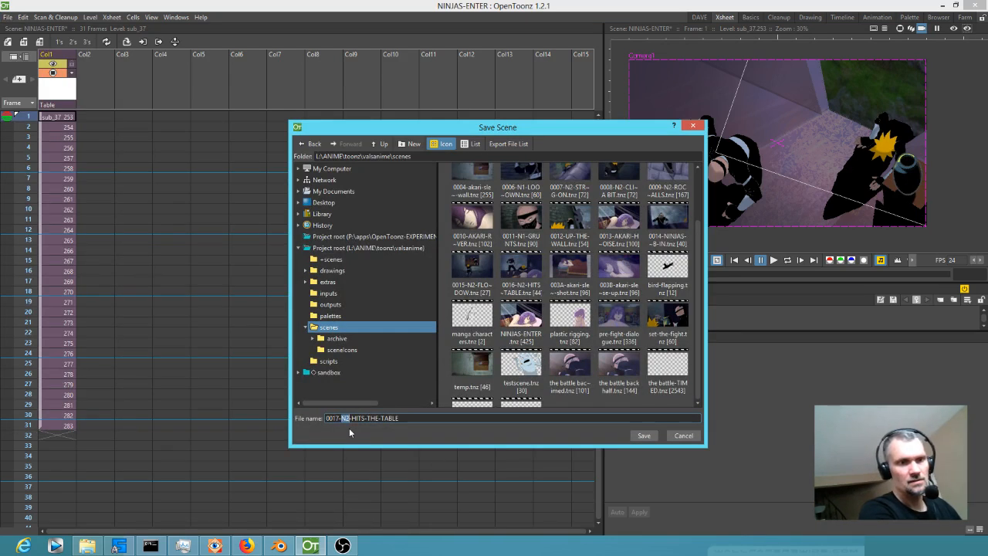
pyautogui.hotkey('shift', 'End')
pyautogui.write('T')
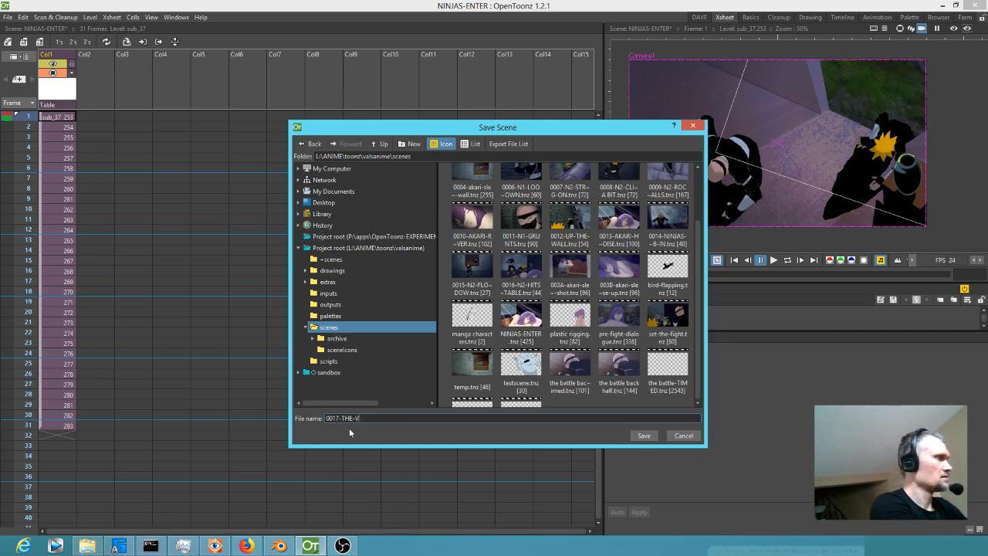
pyautogui.write('HE-VASE-STARTS')
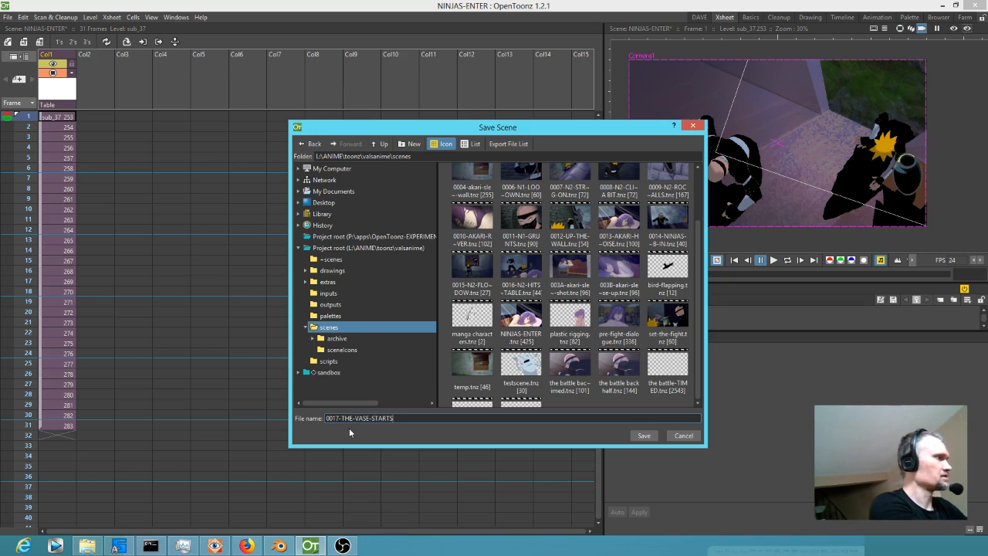
pyautogui.write('-TO-GO')
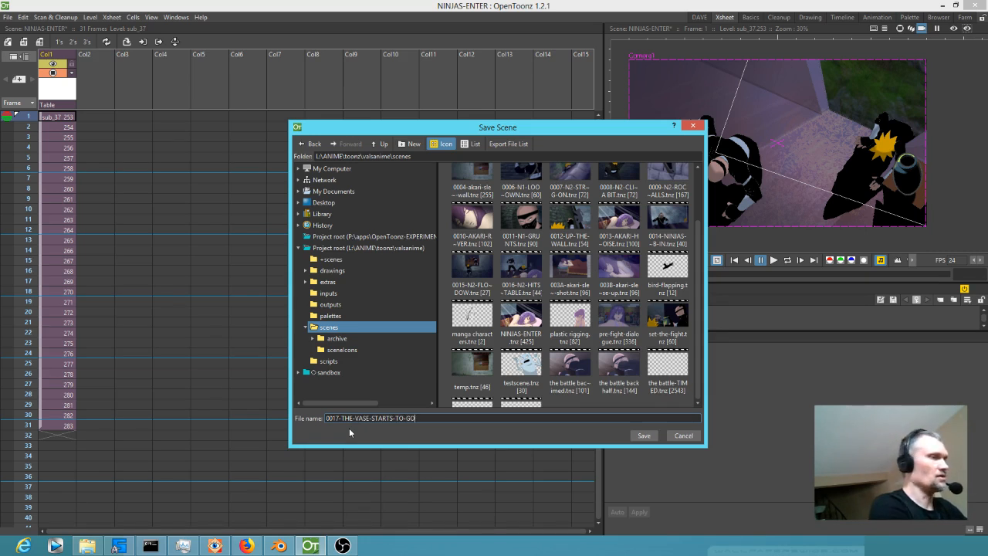
pyautogui.click(643, 435)
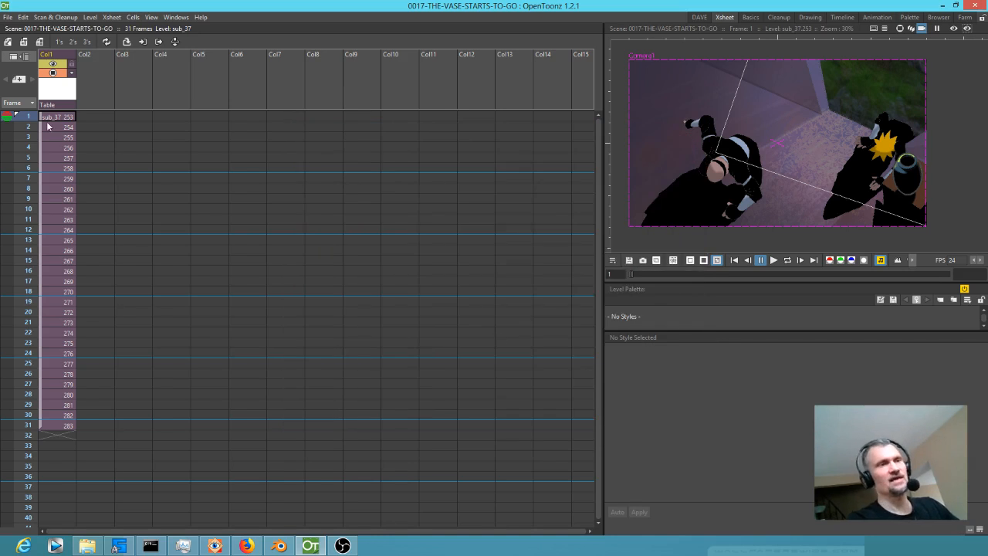
# Look through the sub_37 sub-xsheet and check the output settings of the new scene.
pyautogui.press('o')
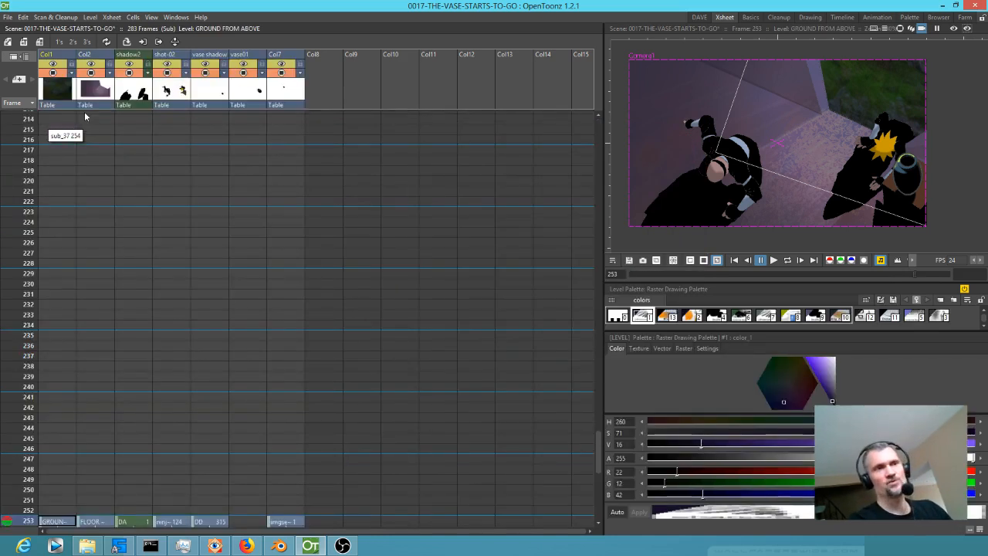
pyautogui.scroll(-5, 178, 413)
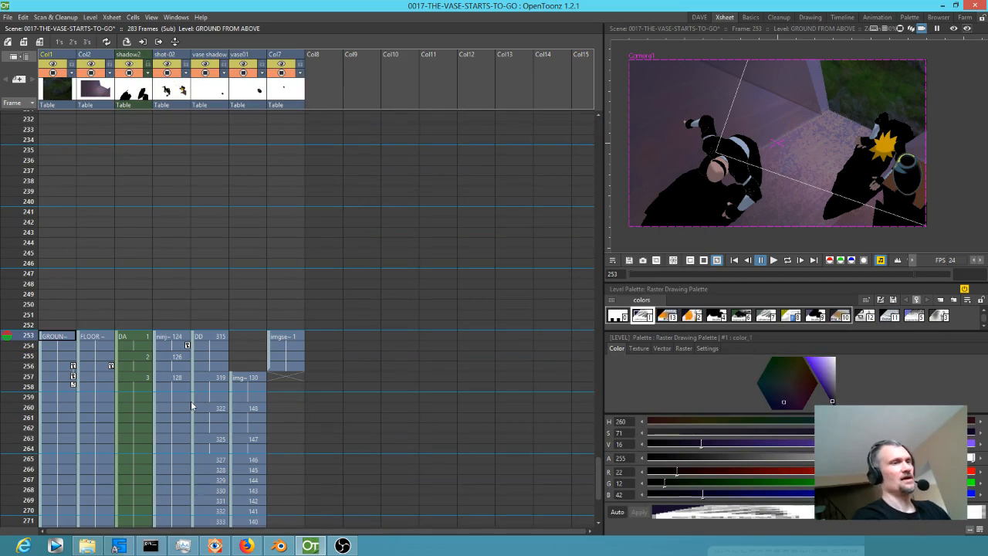
pyautogui.hotkey('alt', 'o')
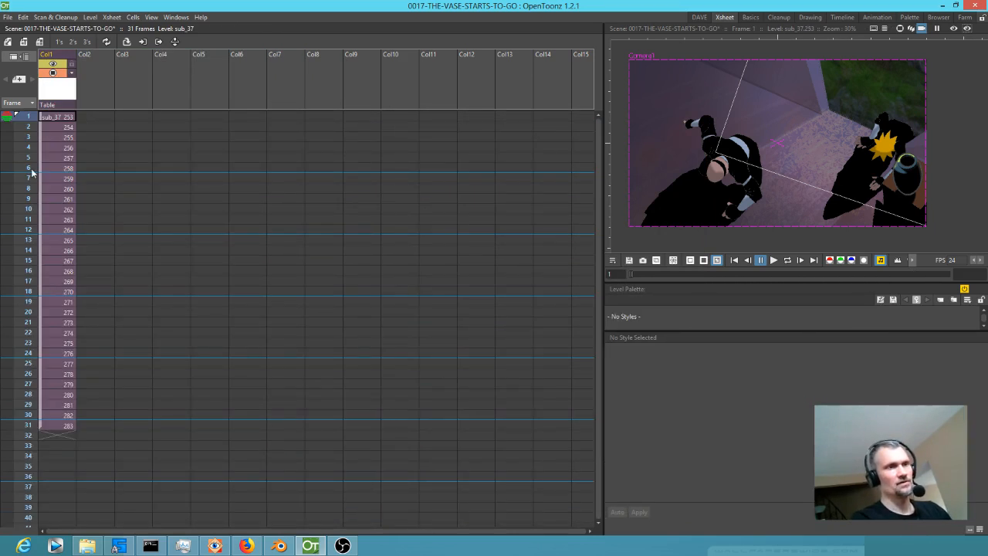
pyautogui.click(9, 18)
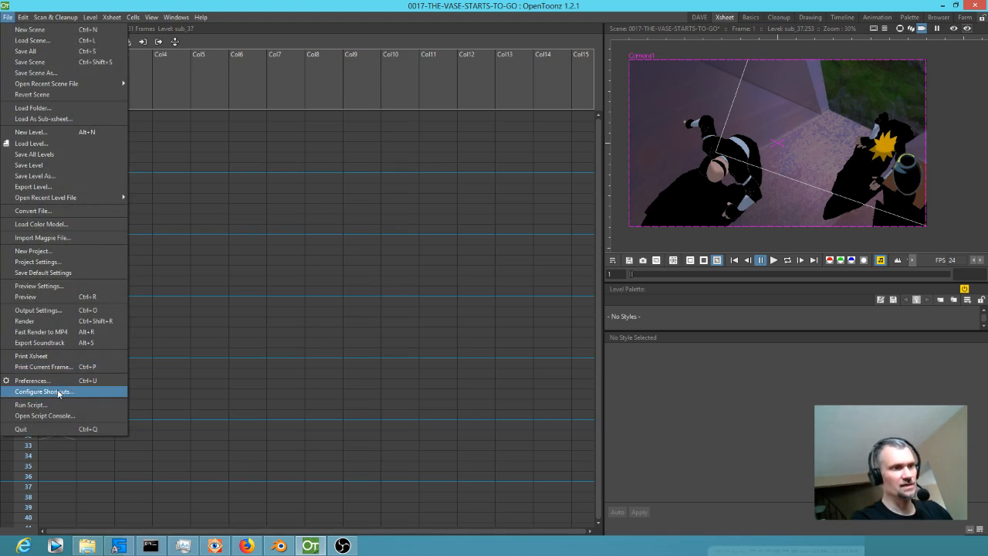
pyautogui.click(38, 310)
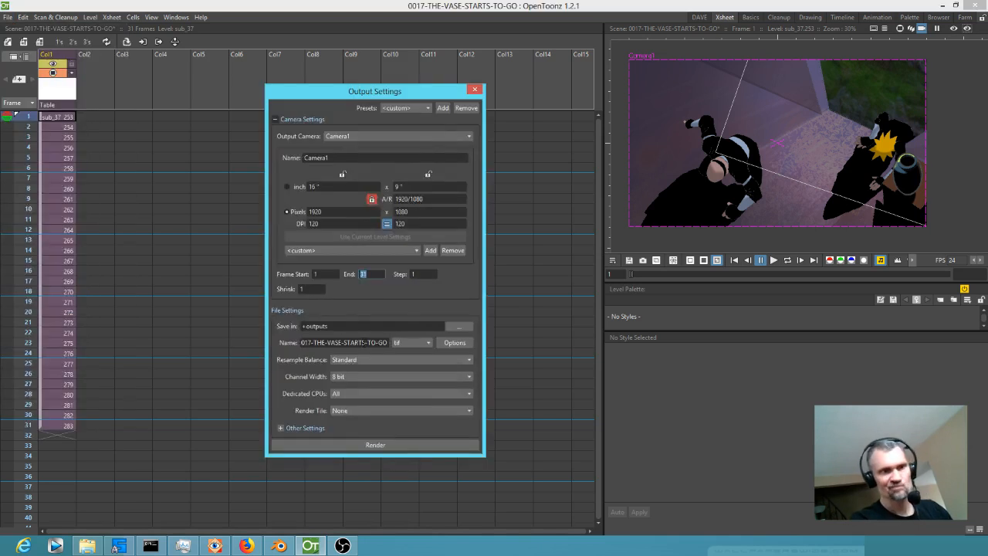
pyautogui.click(476, 90)
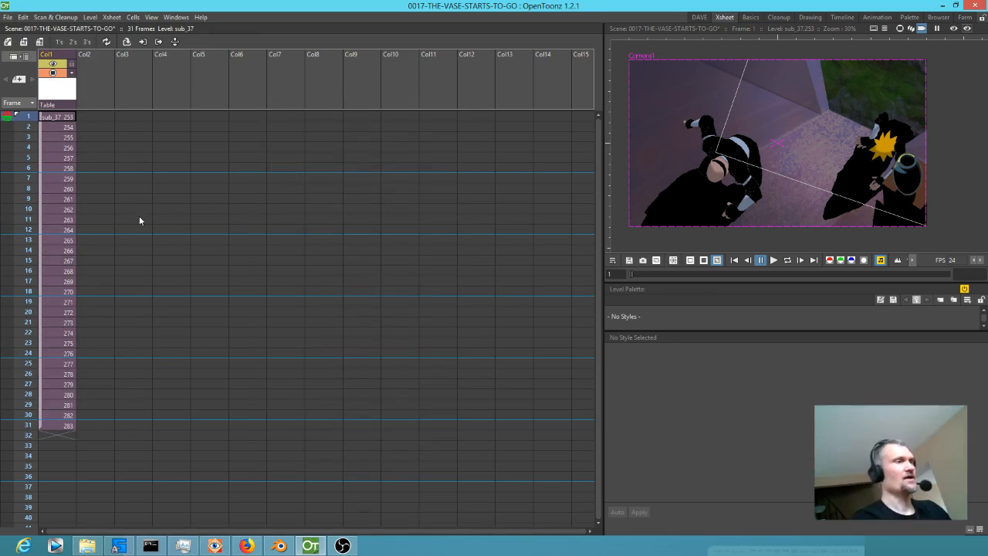
# Enter the sub_37 sub-xsheet and open the FLOOR FROM TOP VIEW drawing for editing in the DAVE room.
pyautogui.hotkey('ctrl', 'Down')
pyautogui.scroll(-2, 145, 275)
pyautogui.scroll(-3, 145, 281)
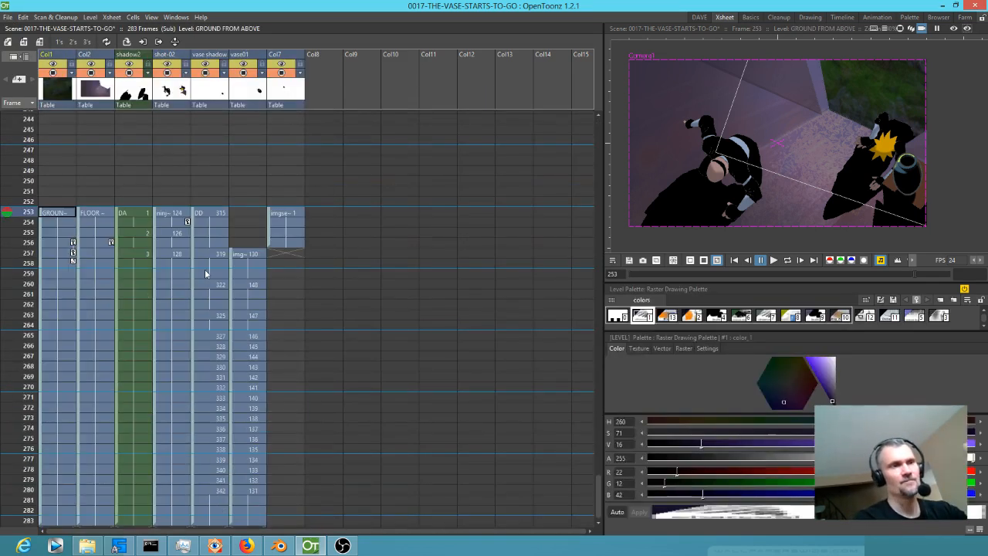
pyautogui.click(25, 233)
pyautogui.moveTo(25, 238)
pyautogui.mouseDown()
pyautogui.moveTo(9, 297)
pyautogui.moveTo(9, 390)
pyautogui.moveTo(10, 324)
pyautogui.moveTo(35, 232)
pyautogui.mouseUp()
pyautogui.click(90, 215)
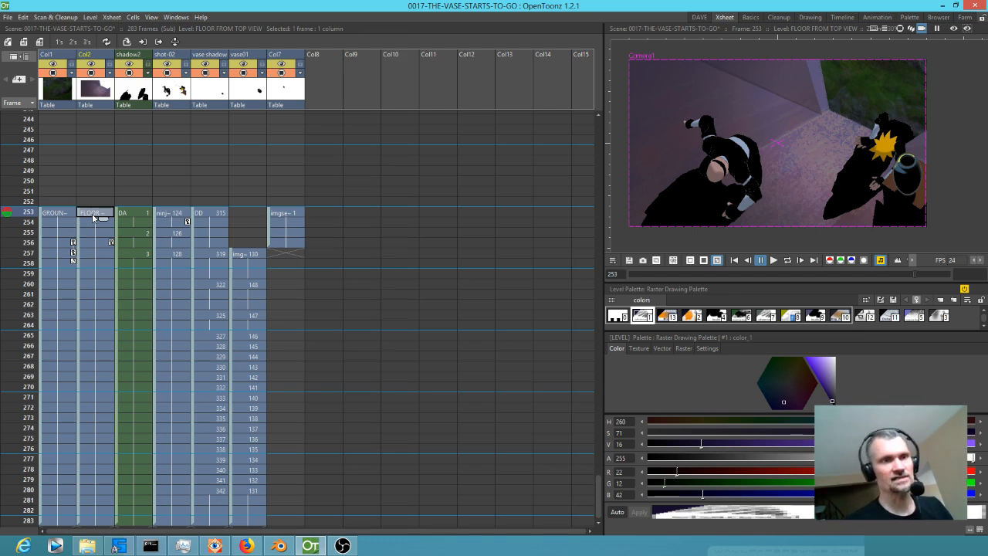
pyautogui.click(699, 17)
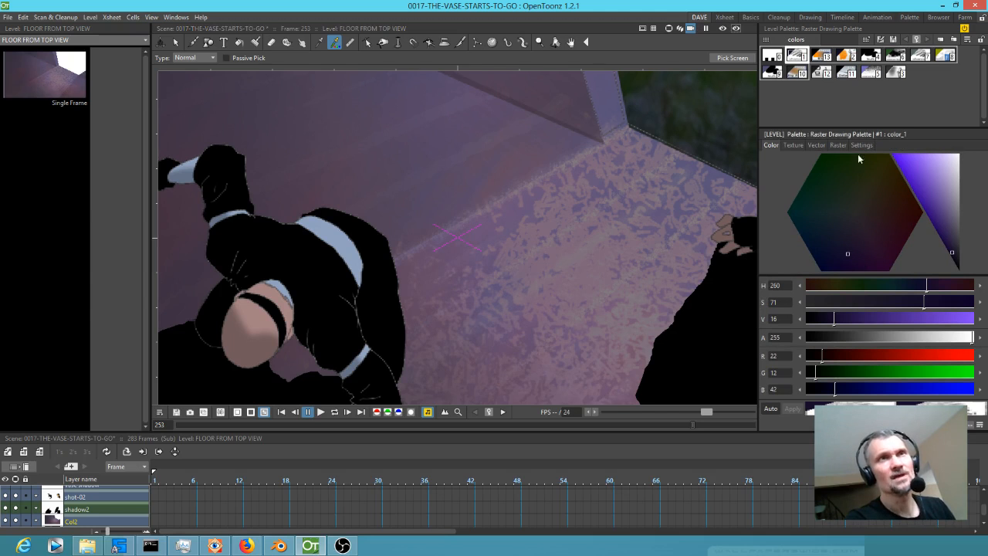
pyautogui.click(47, 79)
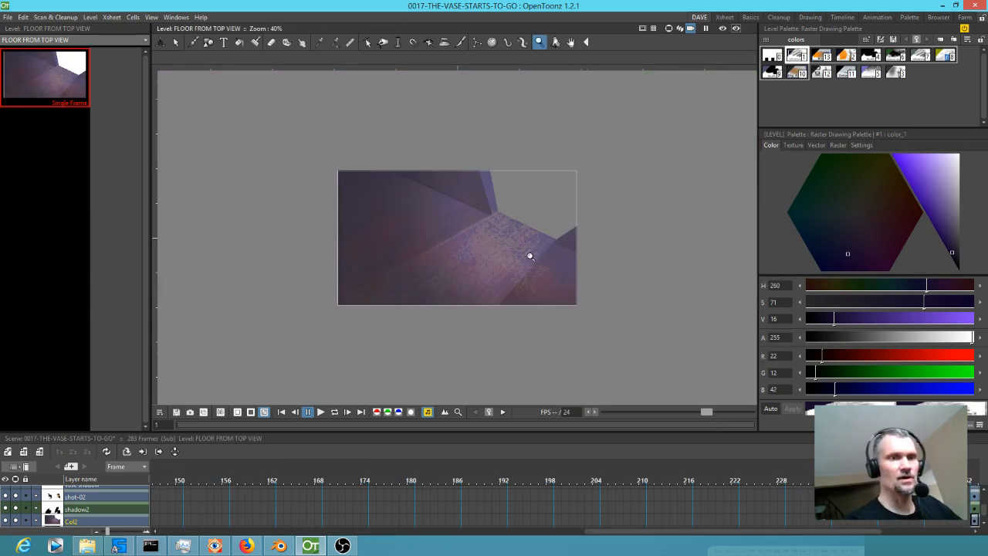
# Choose the OILPAINT style and recolour it dark brown with hue 27, saturation 51 and value 25.
pyautogui.scroll(4, 571, 206)
pyautogui.scroll(1, 625, 276)
pyautogui.moveTo(624, 276); pyautogui.dragTo(589, 284)
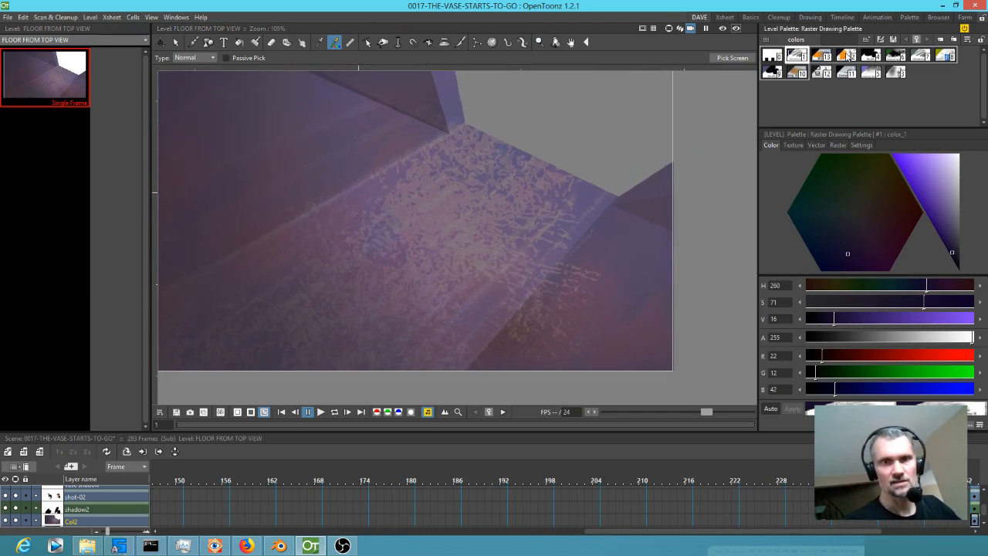
pyautogui.click(846, 55)
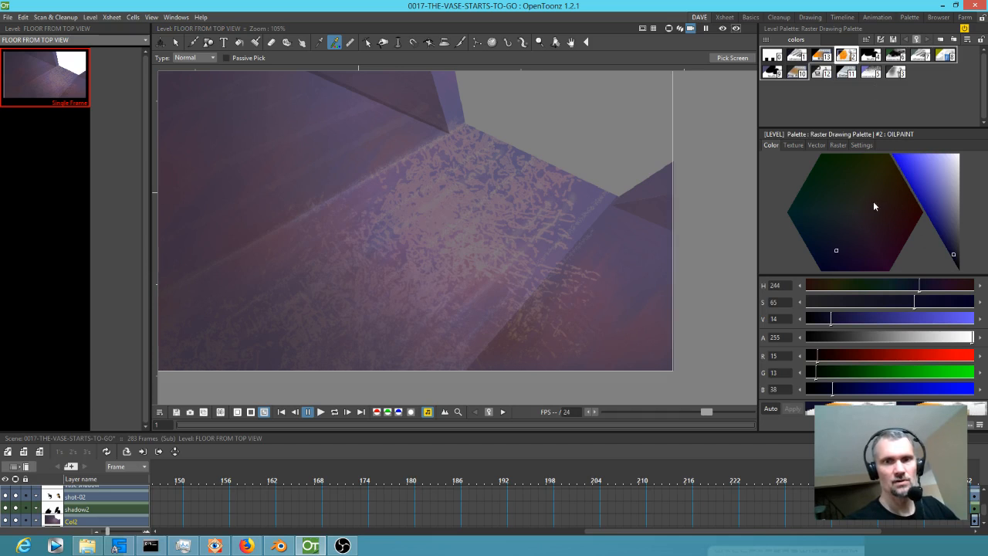
pyautogui.moveTo(875, 200); pyautogui.dragTo(882, 199)
pyautogui.click(951, 242)
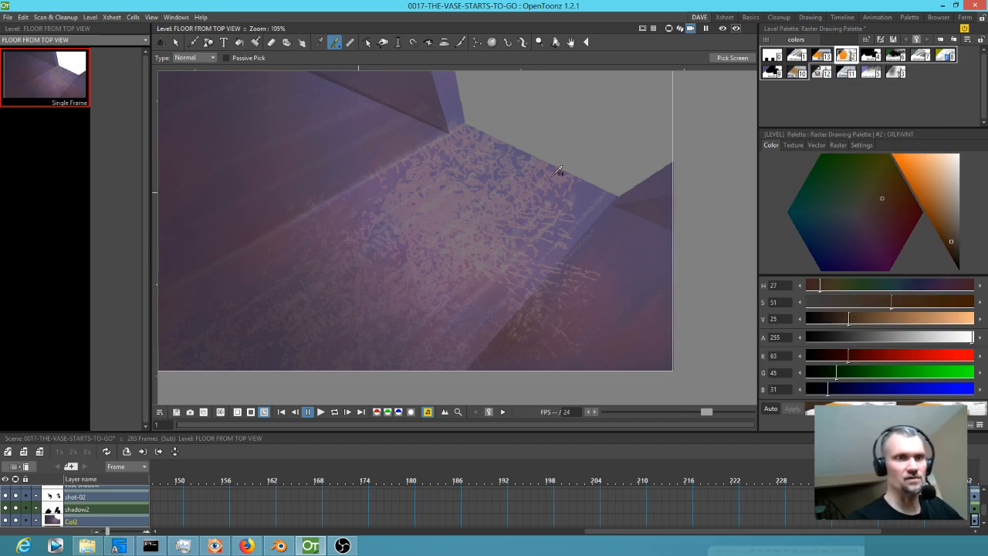
# Paint over the speckled rug area of the floor with long diagonal brown strokes using the size 0.34 brush.
pyautogui.press('b')
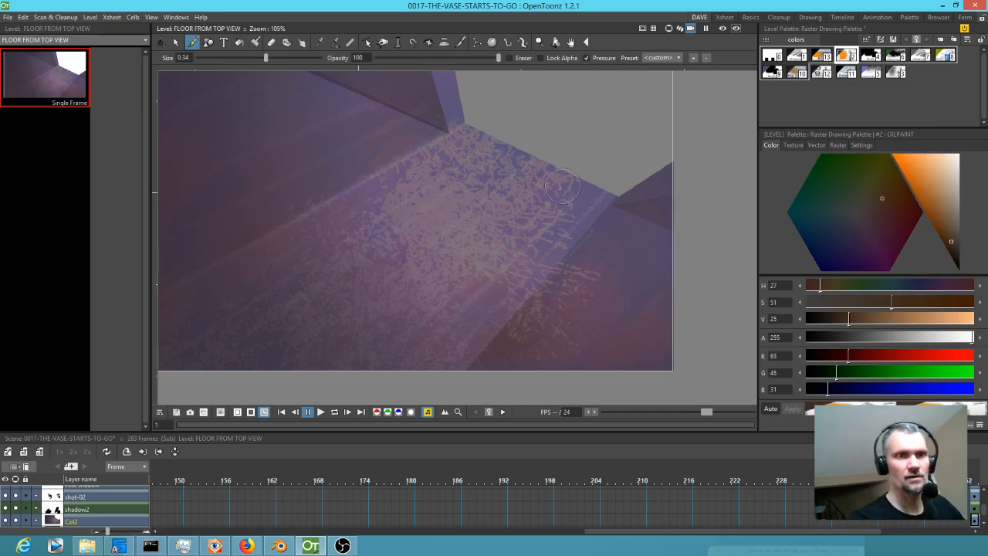
pyautogui.moveTo(561, 189); pyautogui.dragTo(362, 369)
pyautogui.moveTo(572, 206); pyautogui.dragTo(360, 426)
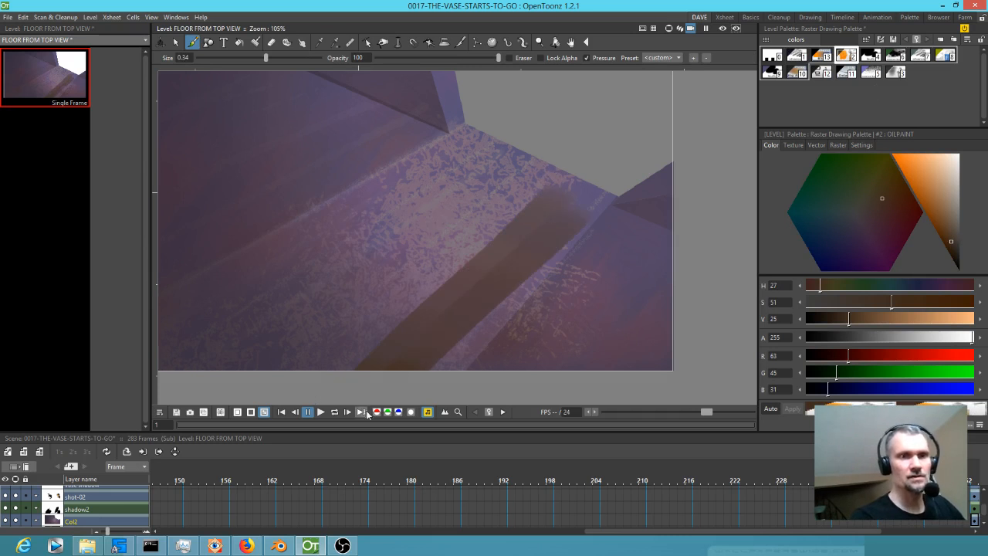
pyautogui.moveTo(605, 211); pyautogui.dragTo(436, 369)
pyautogui.moveTo(588, 255); pyautogui.dragTo(470, 366)
pyautogui.moveTo(639, 216); pyautogui.dragTo(532, 348)
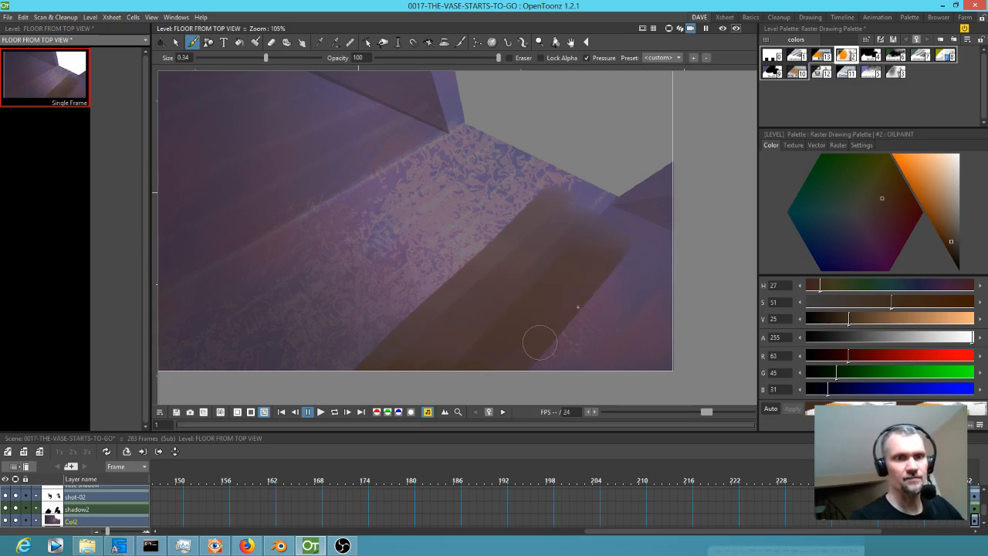
pyautogui.moveTo(628, 267); pyautogui.dragTo(537, 373)
pyautogui.moveTo(656, 251); pyautogui.dragTo(585, 369)
pyautogui.moveTo(665, 270); pyautogui.dragTo(634, 367)
pyautogui.moveTo(628, 240); pyautogui.dragTo(532, 378)
pyautogui.moveTo(569, 205); pyautogui.dragTo(392, 361)
pyautogui.moveTo(539, 190); pyautogui.dragTo(333, 368)
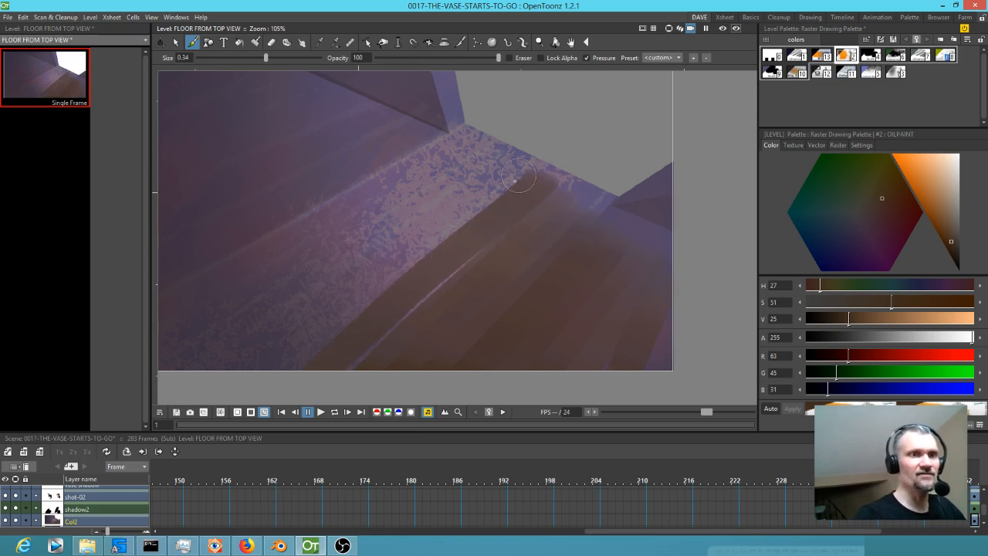
pyautogui.moveTo(535, 171); pyautogui.dragTo(290, 366)
pyautogui.moveTo(525, 156); pyautogui.dragTo(338, 287)
pyautogui.moveTo(488, 163); pyautogui.dragTo(287, 297)
pyautogui.moveTo(480, 128); pyautogui.dragTo(255, 276)
pyautogui.moveTo(438, 165); pyautogui.dragTo(294, 268)
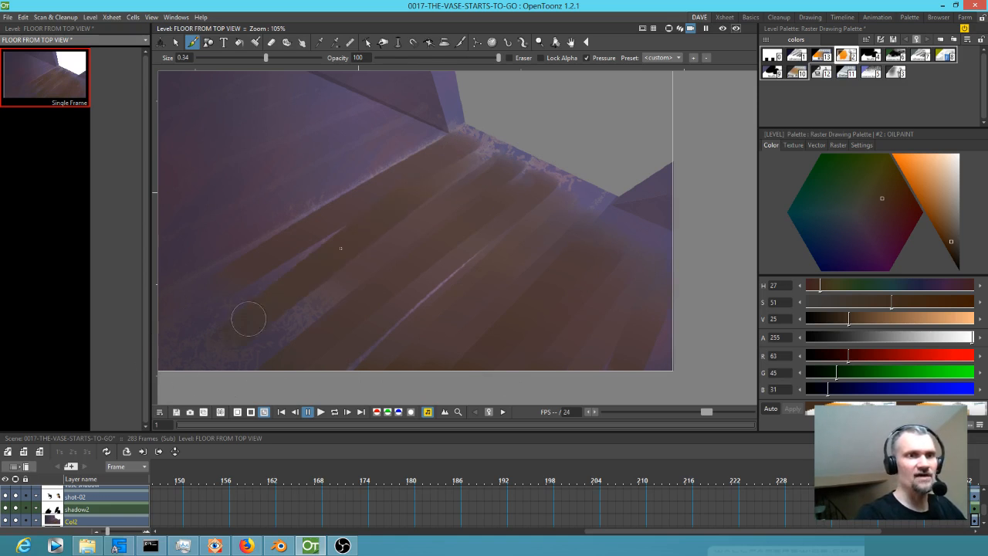
pyautogui.moveTo(482, 252); pyautogui.dragTo(360, 360)
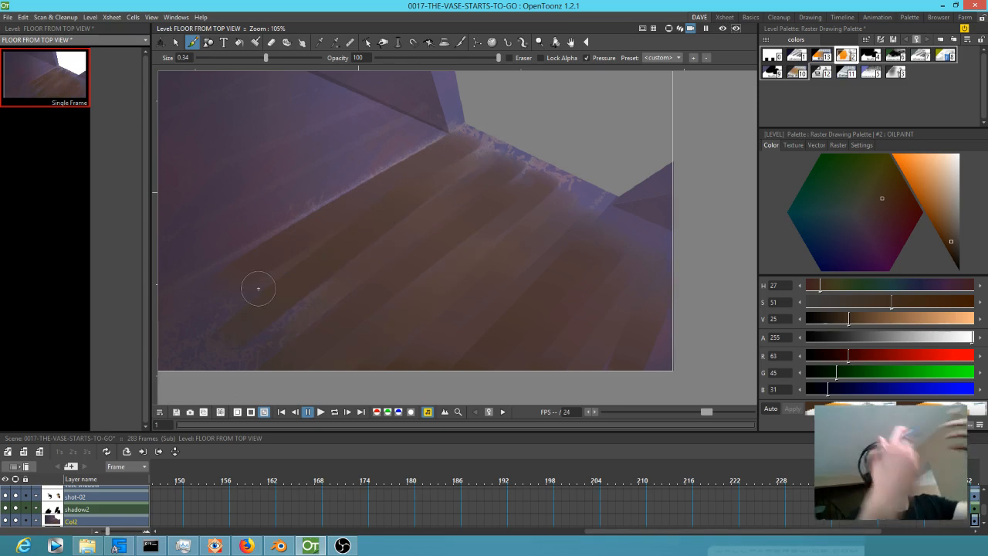
# Extend the diagonal brown plank strokes over the purple floor beside the left wall.
pyautogui.moveTo(436, 141); pyautogui.dragTo(267, 231)
pyautogui.moveTo(422, 140)
pyautogui.mouseDown()
pyautogui.moveTo(207, 255)
pyautogui.moveTo(363, 159)
pyautogui.moveTo(193, 242)
pyautogui.mouseUp()
pyautogui.moveTo(401, 121); pyautogui.dragTo(243, 195)
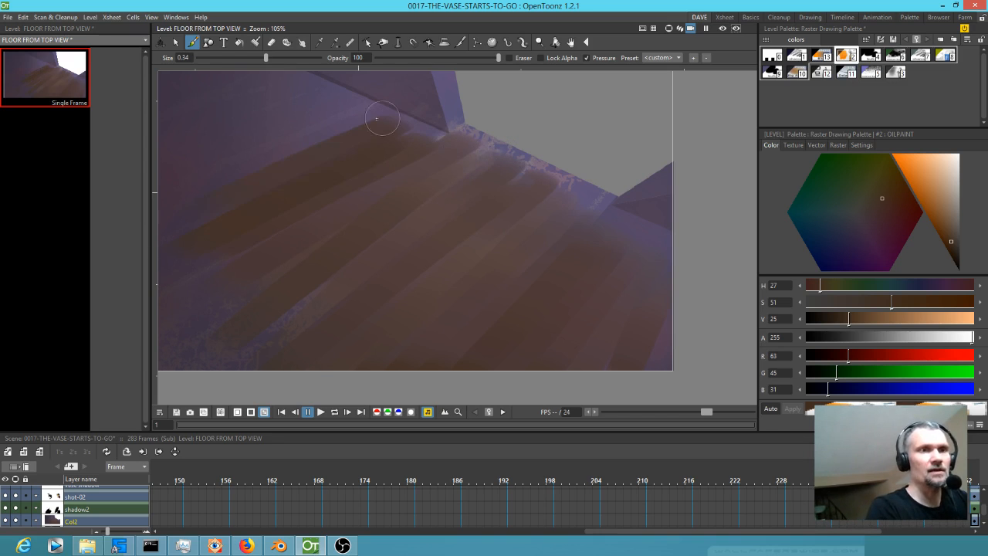
pyautogui.moveTo(371, 117); pyautogui.dragTo(192, 184)
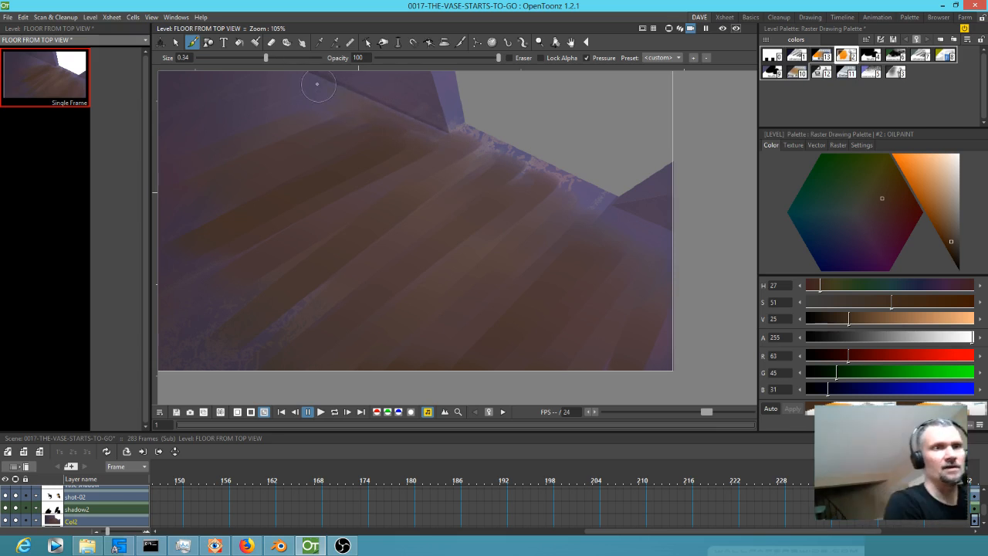
pyautogui.moveTo(333, 157)
pyautogui.mouseDown()
pyautogui.moveTo(404, 192)
pyautogui.moveTo(470, 147)
pyautogui.mouseUp()
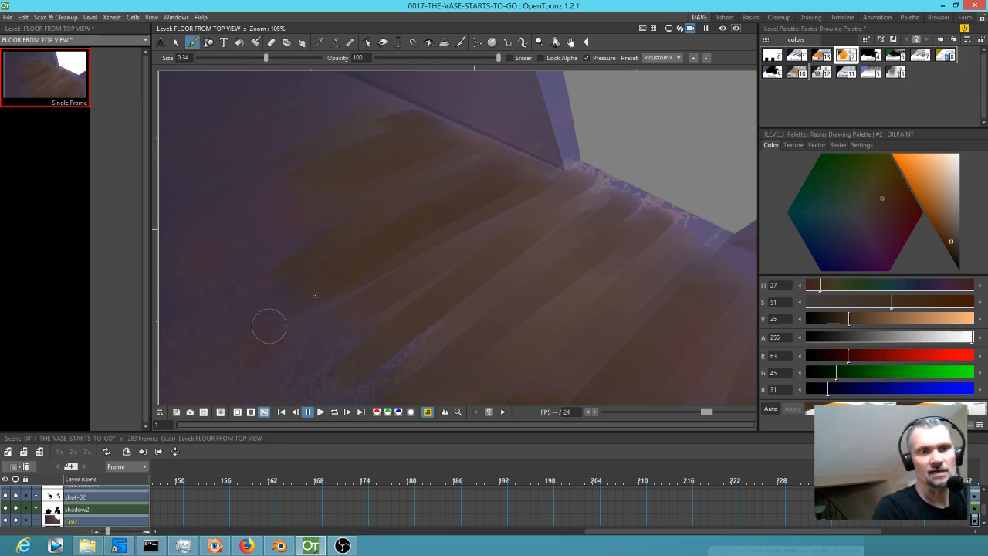
pyautogui.moveTo(619, 221); pyautogui.dragTo(563, 196)
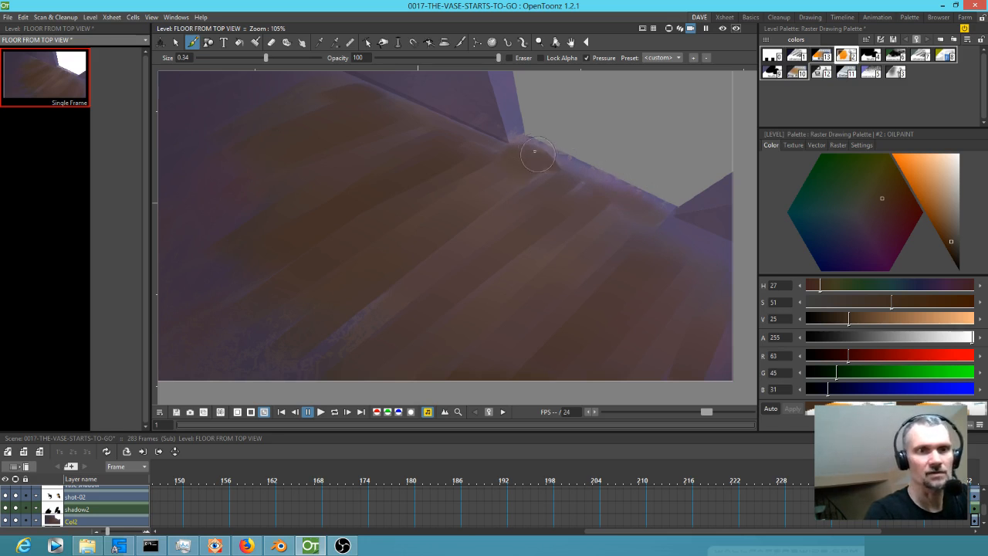
# Cover the remaining purple floor along the far edge and in the right corner with more brown strokes.
pyautogui.moveTo(536, 148)
pyautogui.mouseDown()
pyautogui.moveTo(574, 161)
pyautogui.moveTo(590, 181)
pyautogui.moveTo(562, 163)
pyautogui.moveTo(531, 184)
pyautogui.mouseUp()
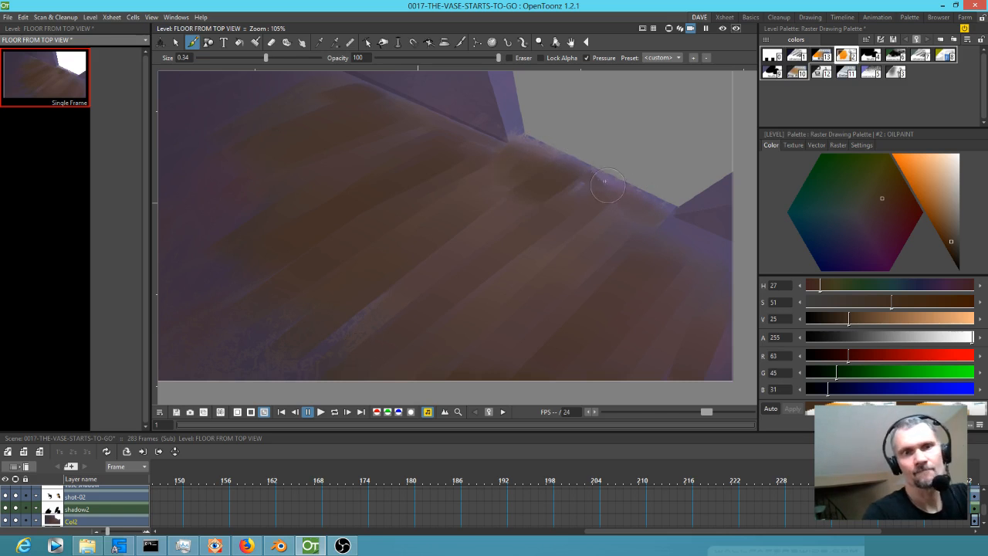
pyautogui.moveTo(623, 204); pyautogui.dragTo(543, 257)
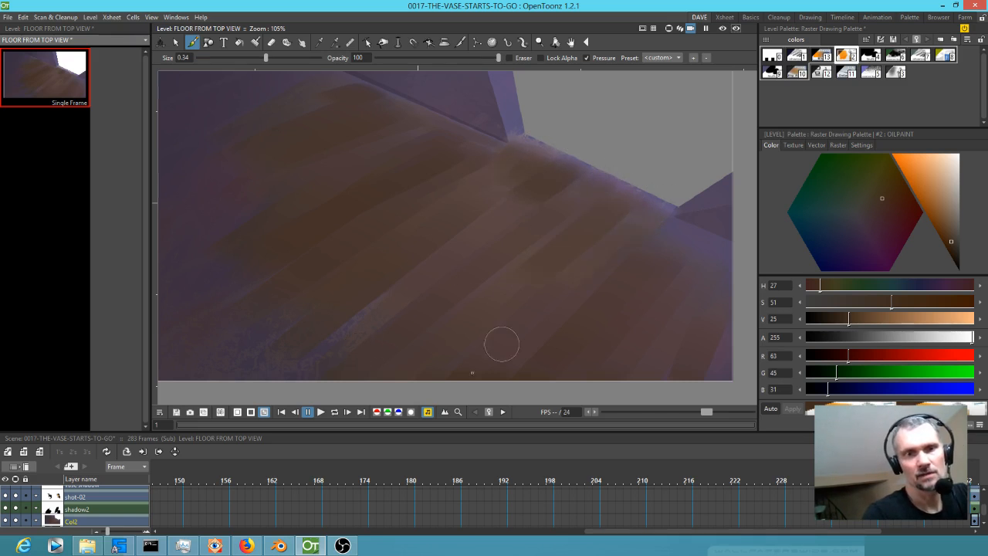
pyautogui.moveTo(680, 220)
pyautogui.mouseDown()
pyautogui.moveTo(638, 264)
pyautogui.moveTo(676, 266)
pyautogui.mouseUp()
pyautogui.moveTo(640, 304); pyautogui.dragTo(623, 301)
pyautogui.moveTo(702, 242); pyautogui.dragTo(648, 330)
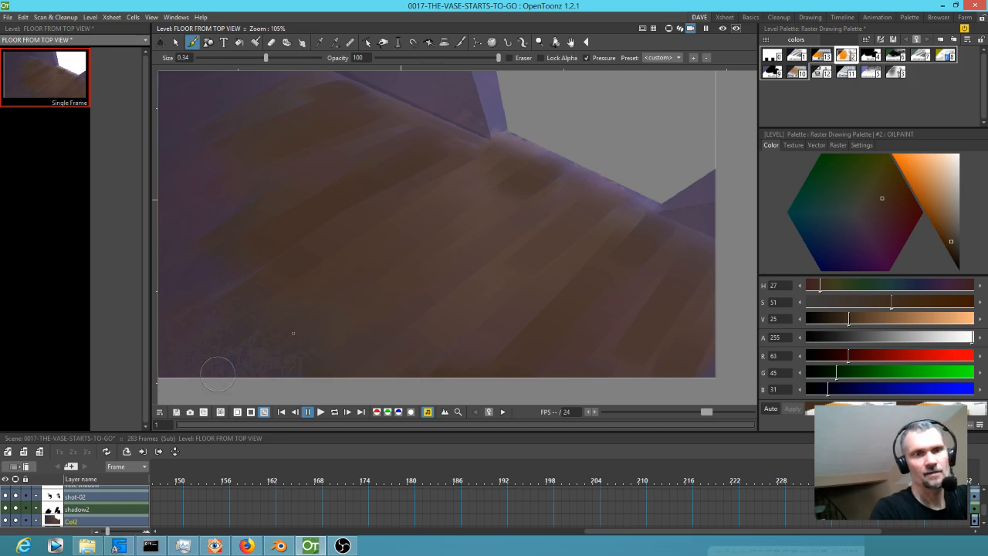
# Darken the OILPAINT style to saturation 34 and value 16 and paint diagonal strokes over the purple far-left floor.
pyautogui.moveTo(449, 265); pyautogui.dragTo(556, 298)
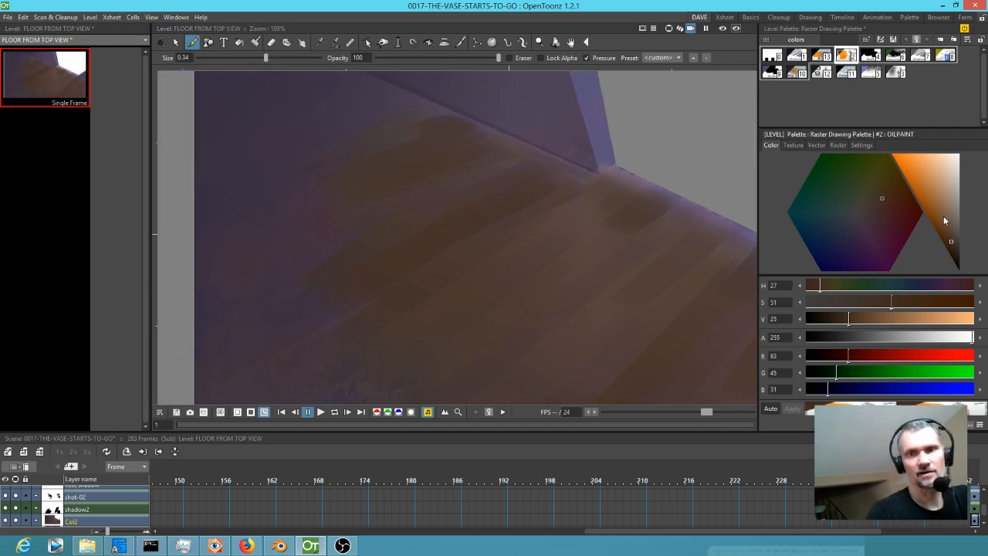
pyautogui.click(956, 252)
pyautogui.moveTo(363, 93); pyautogui.dragTo(412, 140)
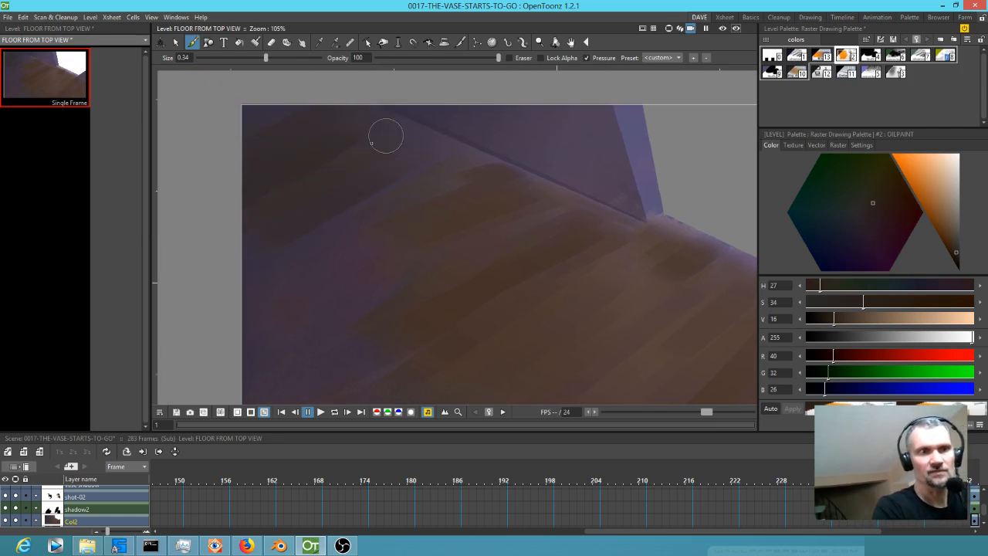
pyautogui.moveTo(435, 218); pyautogui.dragTo(297, 287)
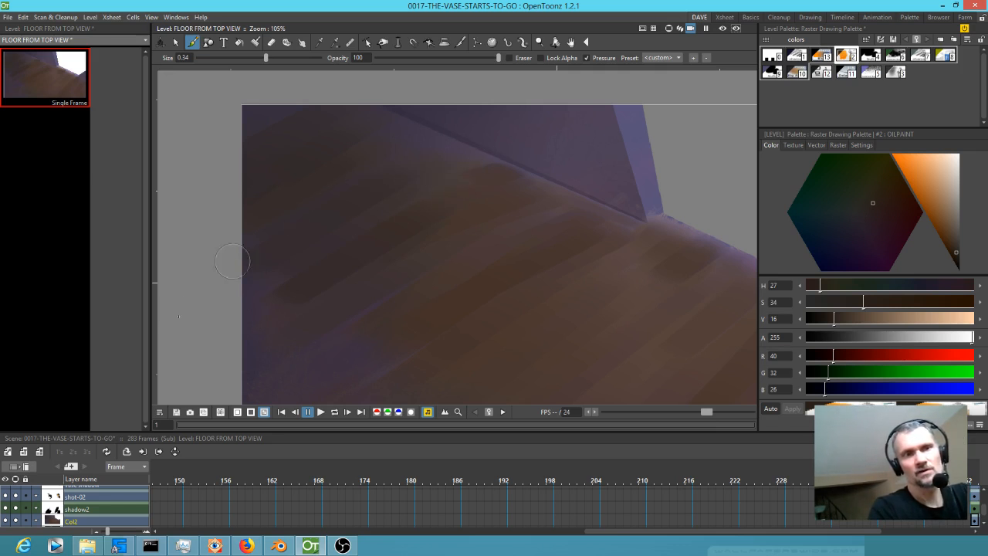
pyautogui.moveTo(381, 332)
pyautogui.mouseDown()
pyautogui.moveTo(388, 275)
pyautogui.moveTo(279, 374)
pyautogui.mouseUp()
pyautogui.moveTo(393, 309); pyautogui.dragTo(262, 388)
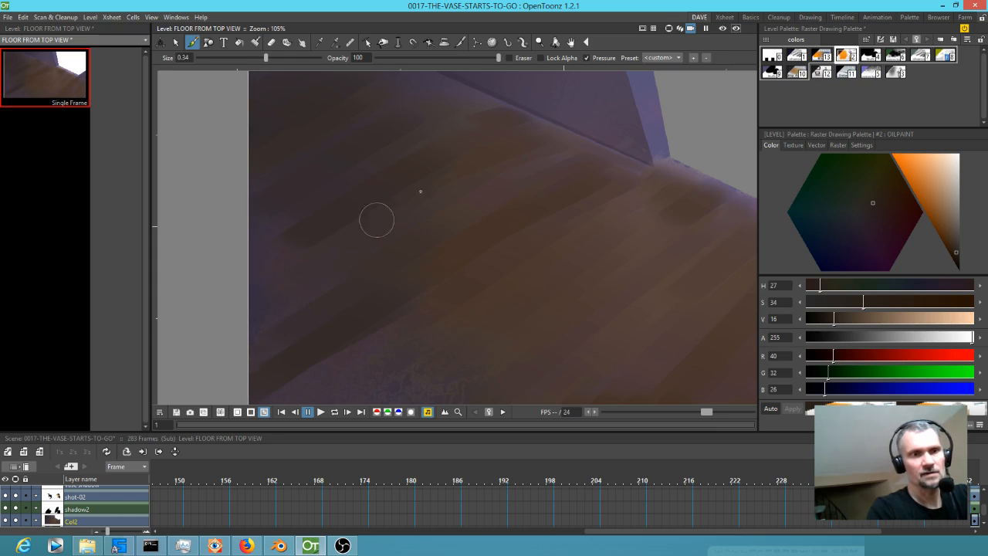
# Sample the floor's brown with hue 17, saturation 33 and value 27, and blend it in long strokes across the lower-left floor.
pyautogui.press('r')
pyautogui.click(502, 152)
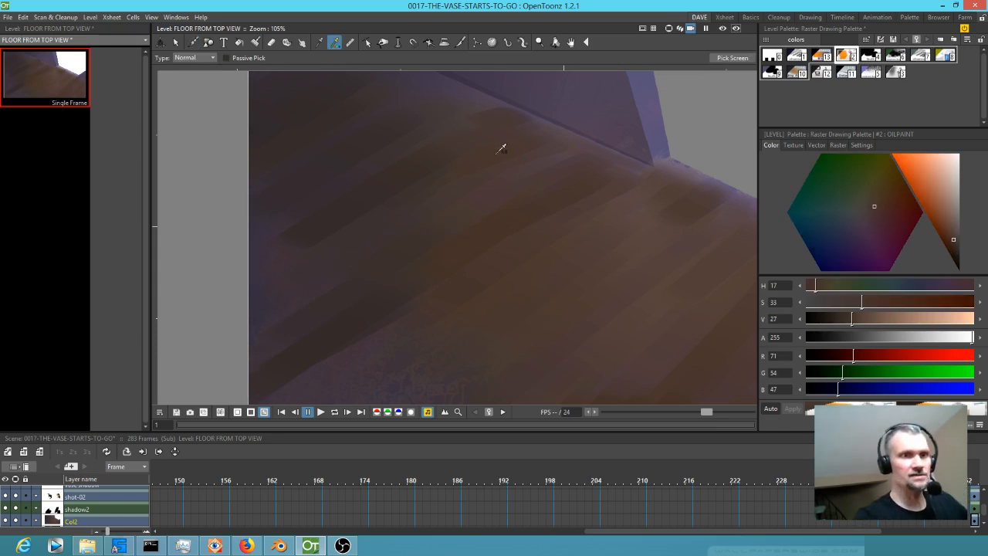
pyautogui.press('b')
pyautogui.moveTo(556, 222); pyautogui.dragTo(288, 378)
pyautogui.moveTo(571, 260); pyautogui.dragTo(569, 224)
pyautogui.moveTo(563, 179); pyautogui.dragTo(284, 337)
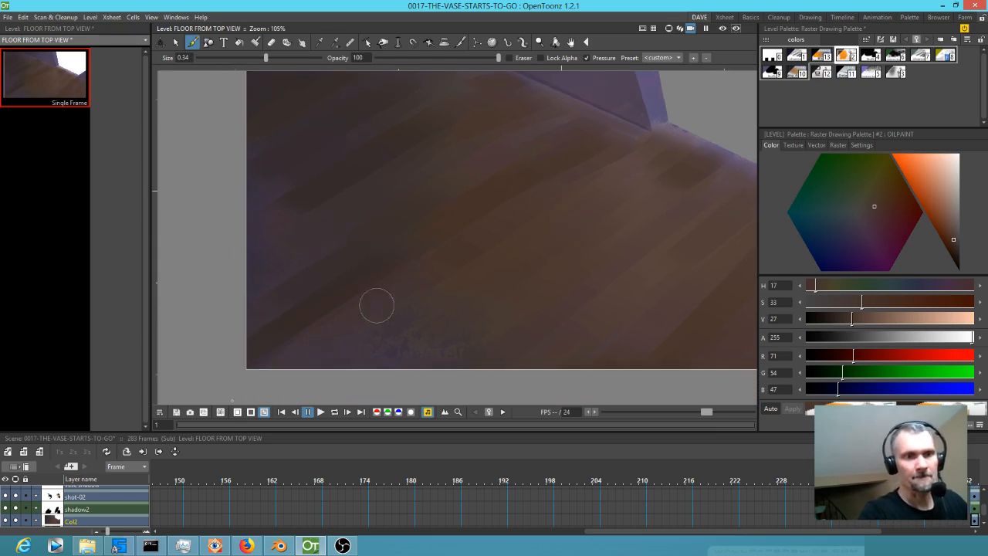
pyautogui.moveTo(616, 271); pyautogui.dragTo(551, 284)
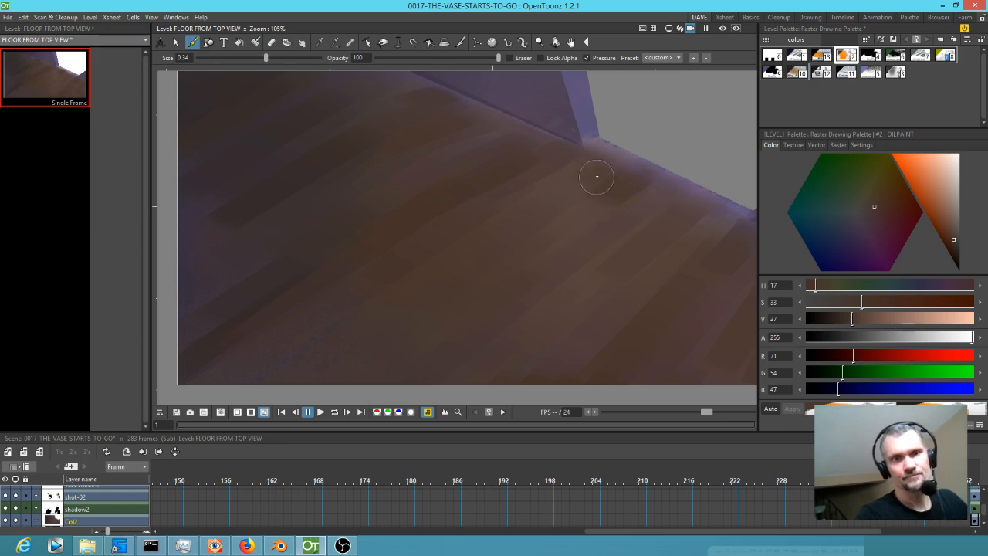
# Paint plank streaks across the middle floor in reddish brown (saturation 47, value 31) and lighter brown (saturation 22, value 38).
pyautogui.click(949, 234)
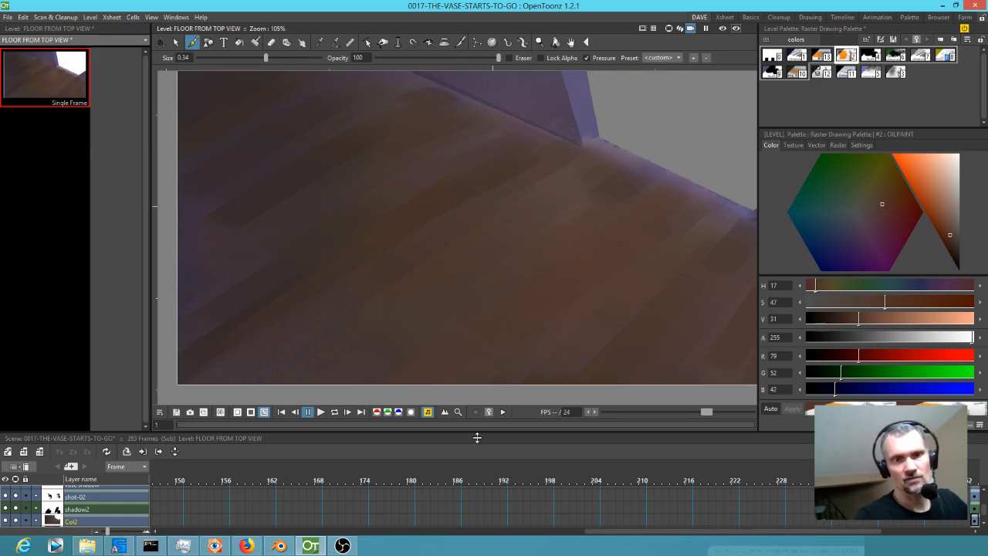
pyautogui.click(954, 227)
pyautogui.moveTo(669, 231); pyautogui.dragTo(463, 411)
pyautogui.moveTo(668, 246); pyautogui.dragTo(454, 430)
pyautogui.moveTo(664, 213)
pyautogui.mouseDown()
pyautogui.moveTo(442, 375)
pyautogui.moveTo(412, 362)
pyautogui.mouseUp()
pyautogui.moveTo(607, 248); pyautogui.dragTo(434, 361)
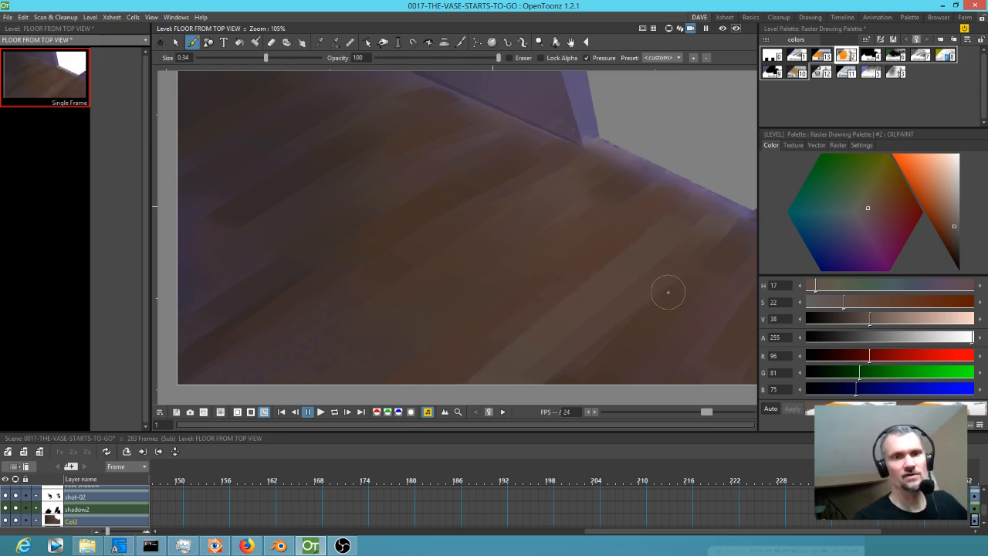
# Reduce the brush size to -1.21 and add thin reddish-brown streaks with saturation 45 and value 36 to the lower-left floor.
pyautogui.moveTo(266, 59); pyautogui.dragTo(234, 58)
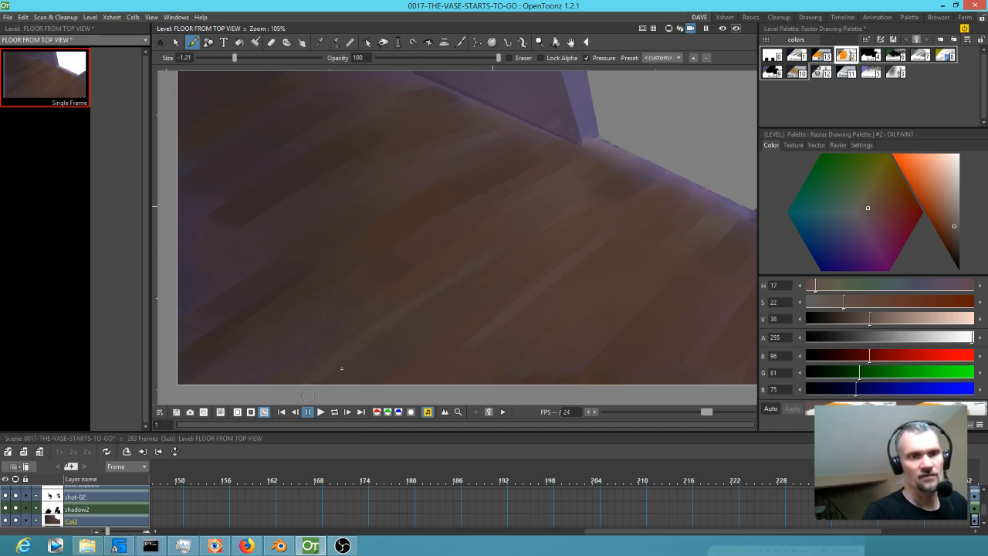
pyautogui.click(948, 228)
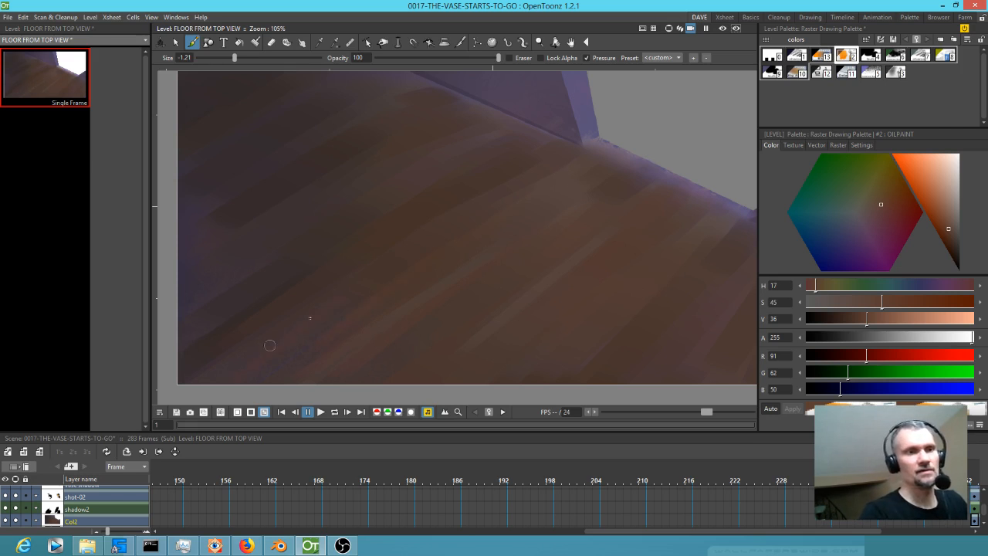
pyautogui.moveTo(380, 295); pyautogui.dragTo(485, 230)
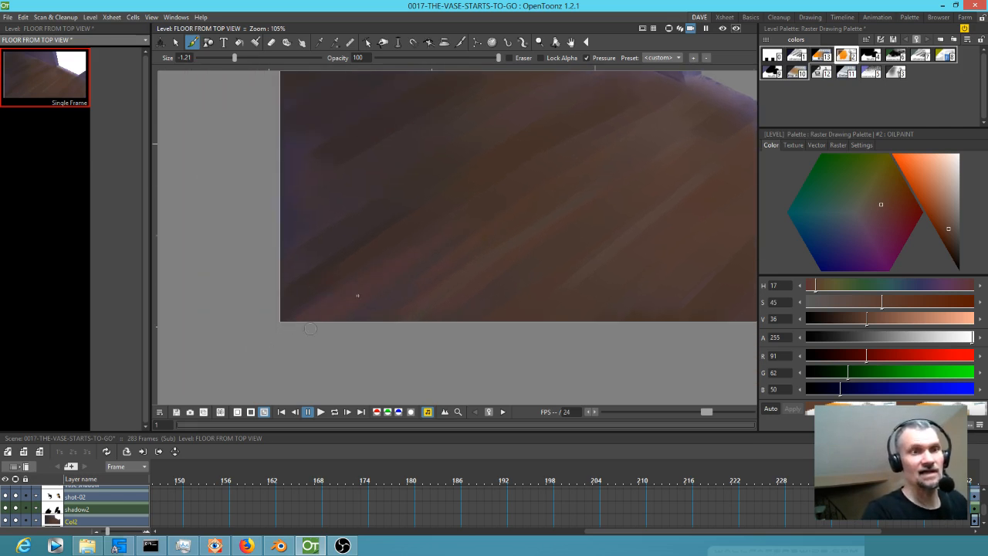
pyautogui.moveTo(590, 273); pyautogui.dragTo(350, 359)
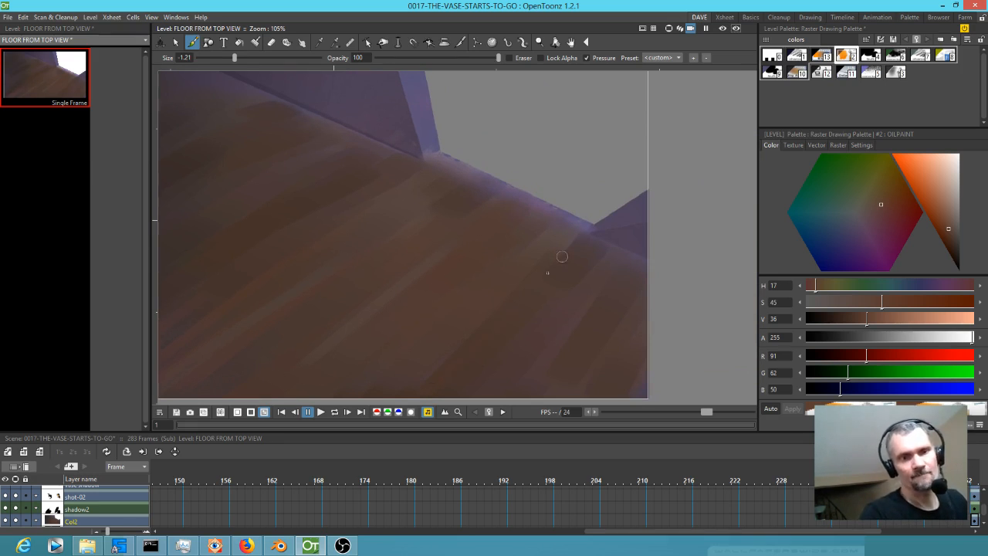
# Set the OILPAINT style to saturation 25 and value 27 and paint along the base of the right wall.
pyautogui.moveTo(544, 341); pyautogui.dragTo(542, 297)
pyautogui.click(954, 240)
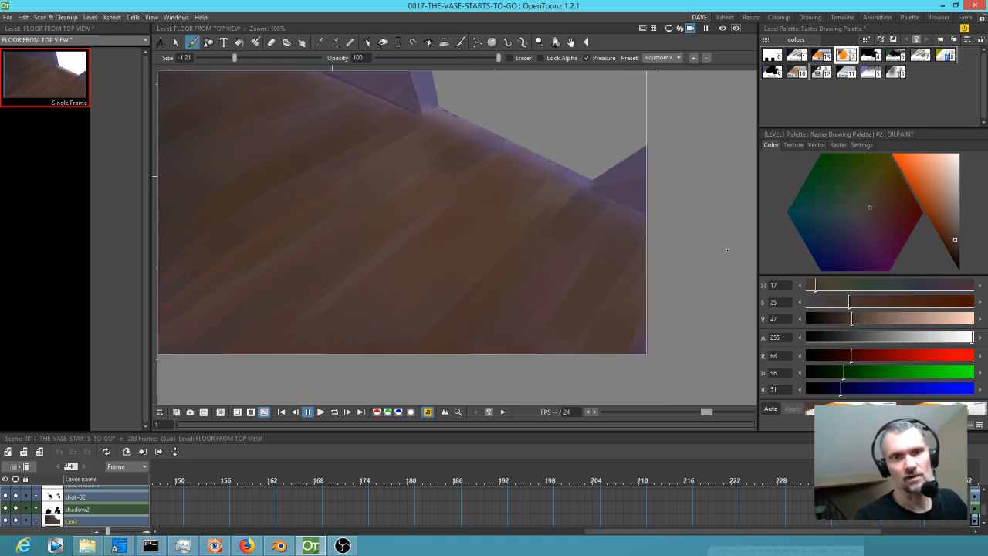
pyautogui.moveTo(592, 188); pyautogui.dragTo(666, 233)
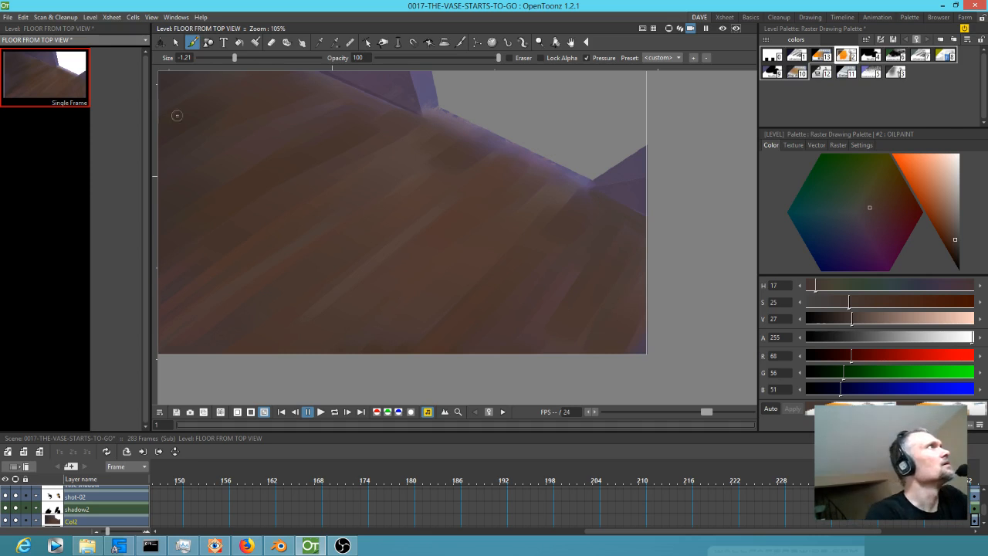
pyautogui.click(246, 546)
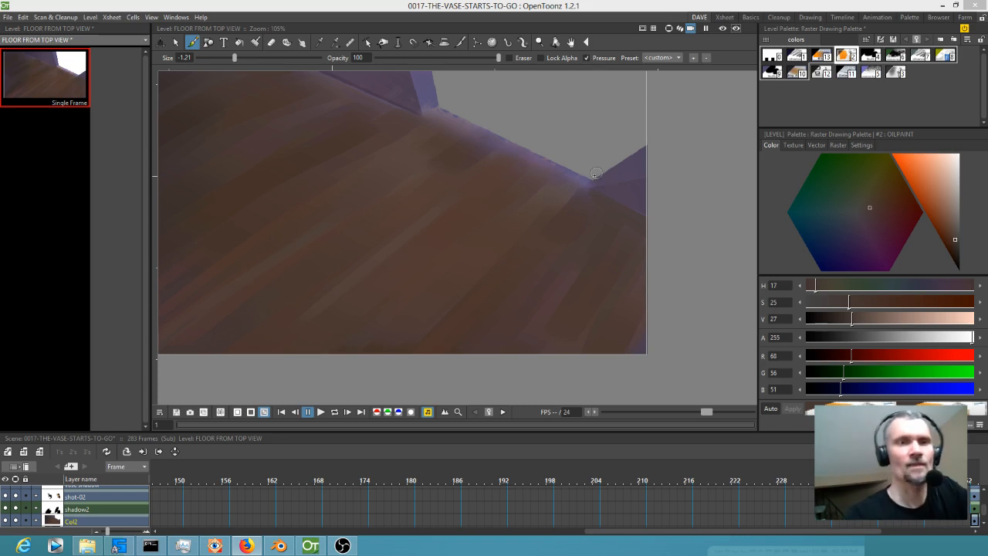
pyautogui.click(617, 219)
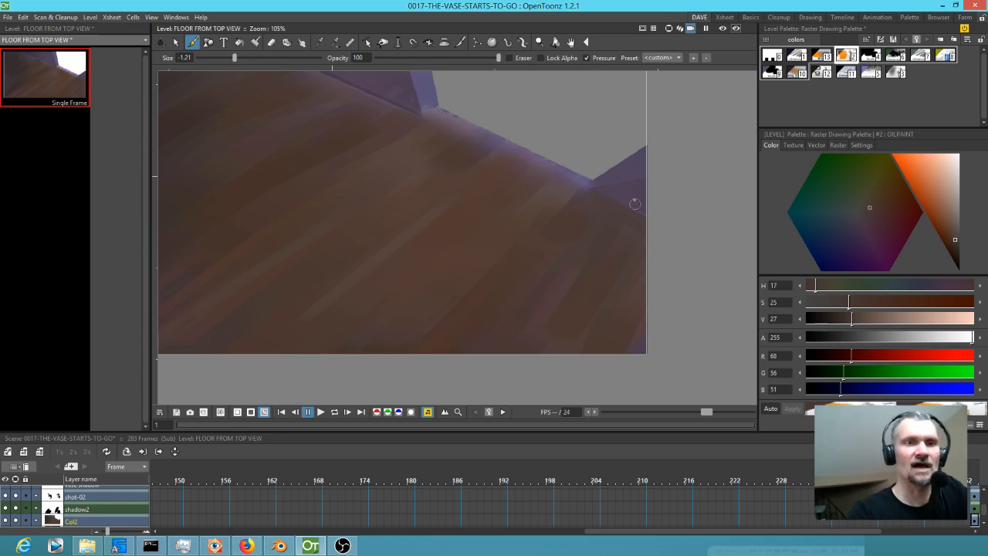
# Darken the style to saturation 22 and value 17 and paint shadow over the right wall and the floor corner below it.
pyautogui.click(956, 255)
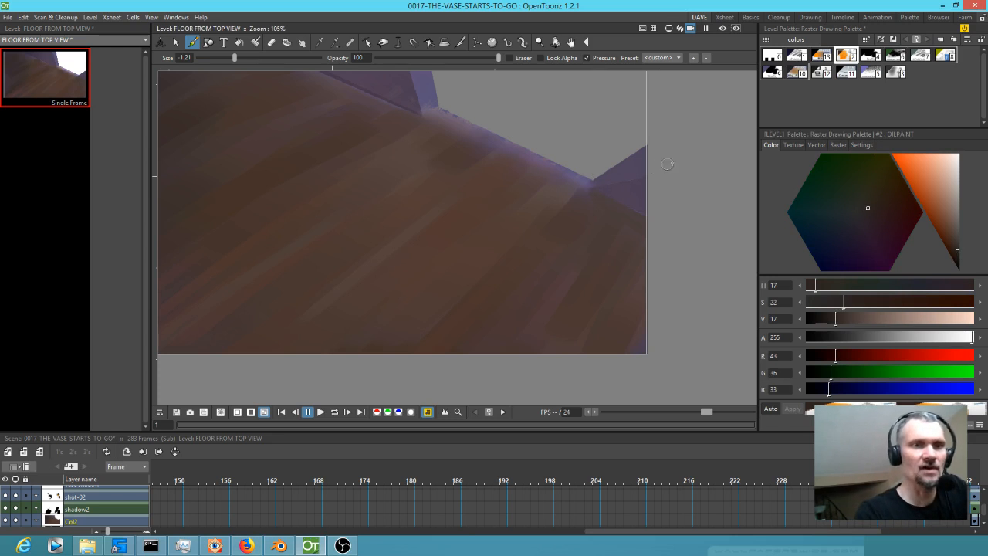
pyautogui.moveTo(605, 189); pyautogui.dragTo(660, 176)
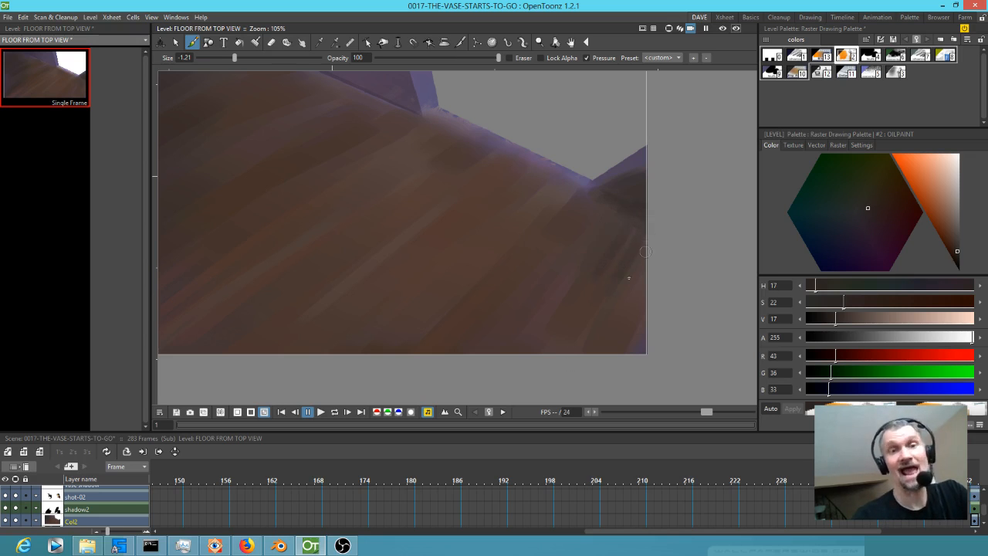
pyautogui.moveTo(645, 274); pyautogui.dragTo(607, 353)
pyautogui.moveTo(645, 305); pyautogui.dragTo(615, 356)
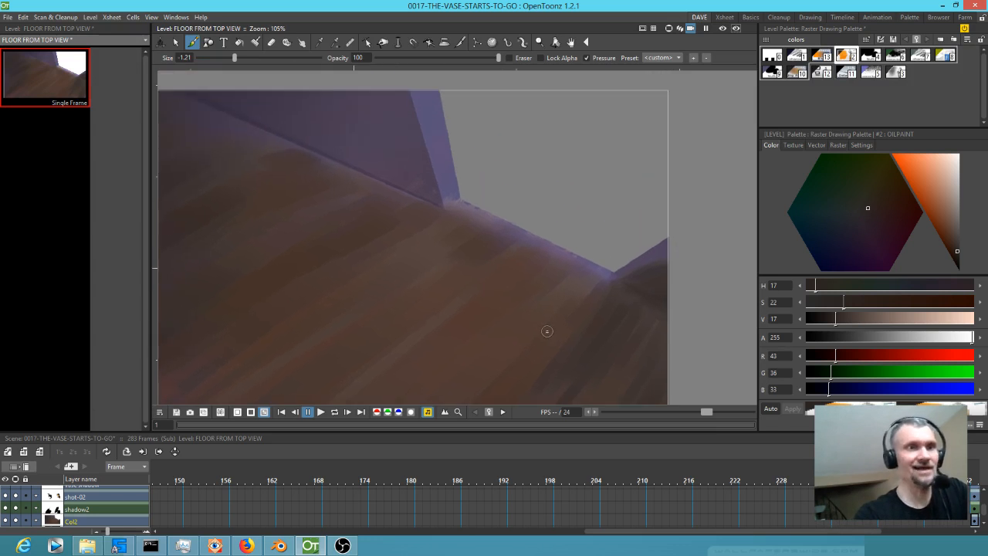
# Outline the purple left wall in dark brown and fill it with strokes at saturation 32 and value 21.
pyautogui.moveTo(404, 97)
pyautogui.mouseDown()
pyautogui.moveTo(418, 147)
pyautogui.moveTo(401, 79)
pyautogui.moveTo(417, 135)
pyautogui.moveTo(409, 113)
pyautogui.mouseUp()
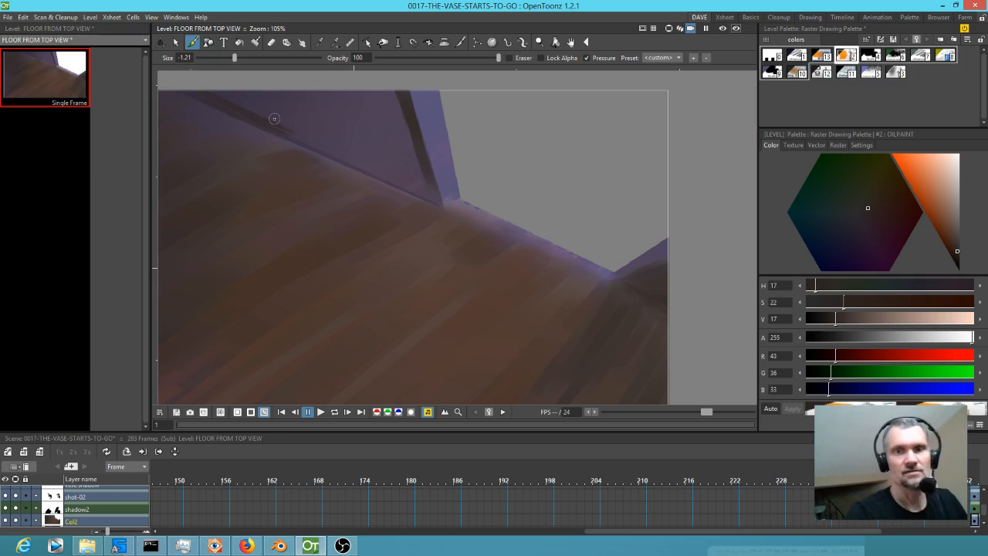
pyautogui.click(956, 245)
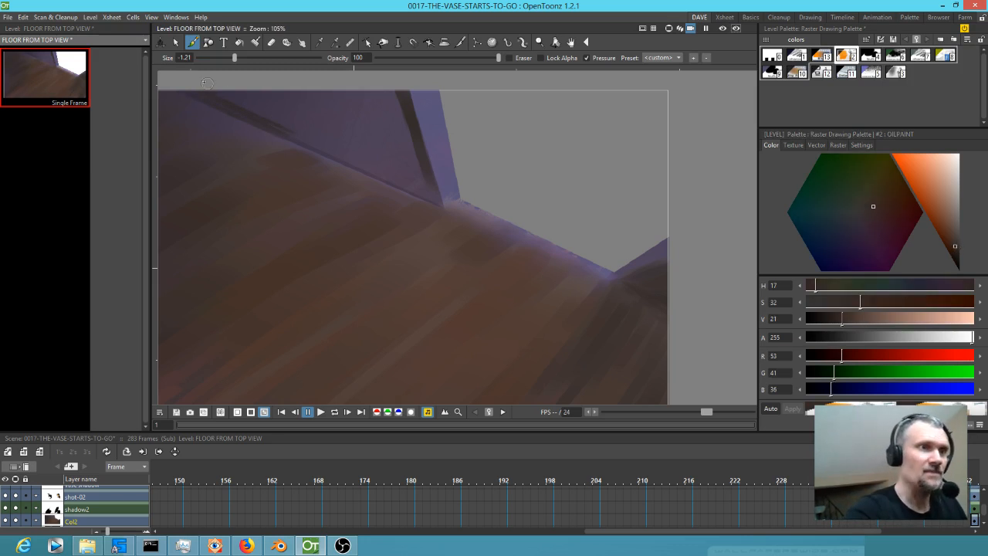
pyautogui.moveTo(300, 135); pyautogui.dragTo(240, 93)
pyautogui.moveTo(381, 93)
pyautogui.mouseDown()
pyautogui.moveTo(392, 131)
pyautogui.moveTo(382, 75)
pyautogui.moveTo(410, 149)
pyautogui.mouseUp()
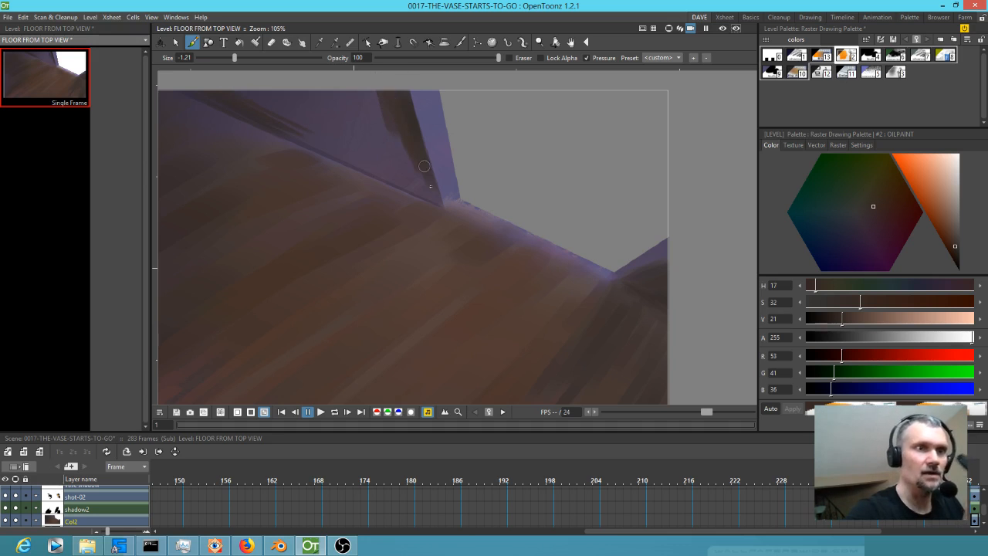
pyautogui.moveTo(395, 181)
pyautogui.mouseDown()
pyautogui.moveTo(413, 177)
pyautogui.moveTo(399, 142)
pyautogui.moveTo(422, 186)
pyautogui.moveTo(384, 163)
pyautogui.moveTo(346, 101)
pyautogui.moveTo(318, 90)
pyautogui.moveTo(330, 129)
pyautogui.moveTo(298, 111)
pyautogui.mouseUp()
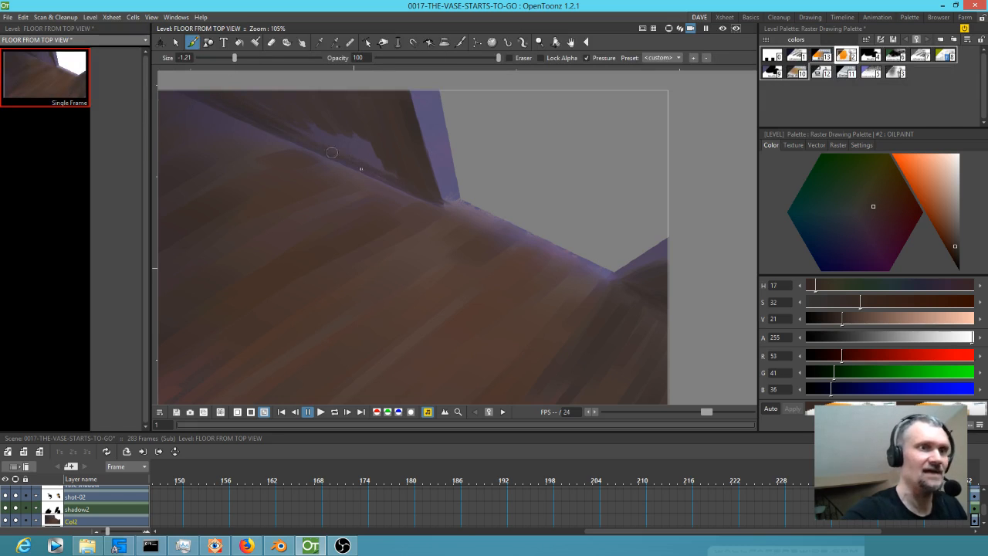
pyautogui.moveTo(307, 126)
pyautogui.mouseDown()
pyautogui.moveTo(309, 109)
pyautogui.moveTo(341, 116)
pyautogui.mouseUp()
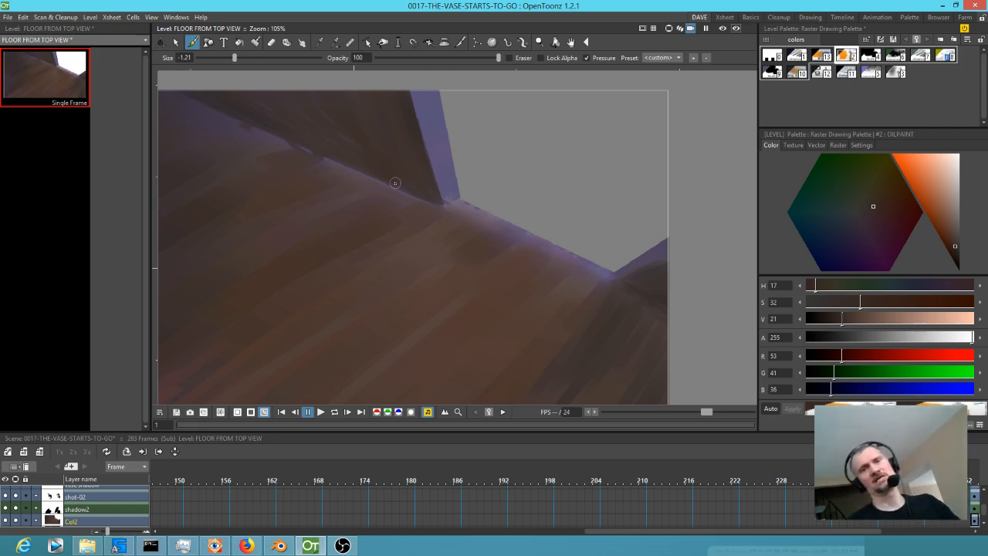
pyautogui.moveTo(339, 124); pyautogui.dragTo(381, 192)
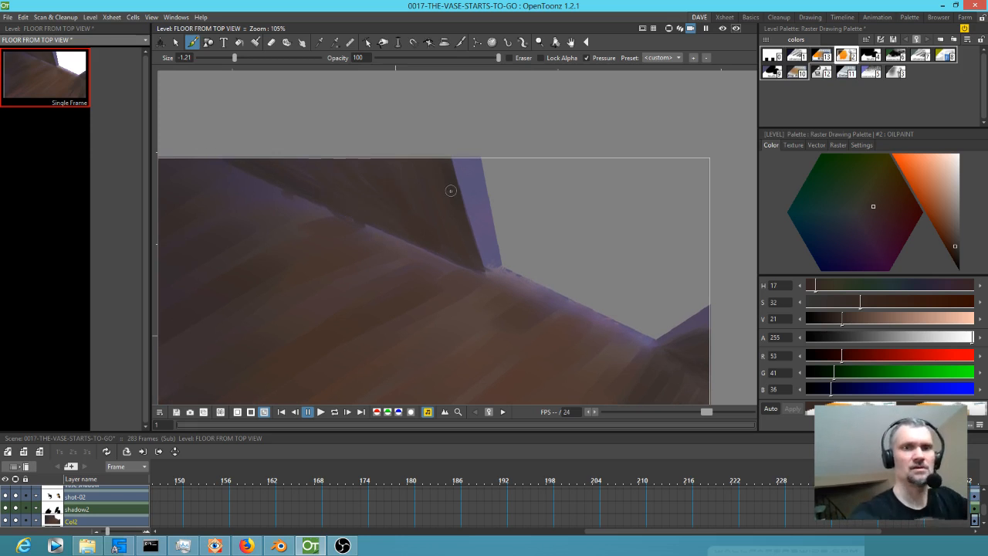
# Paint the left wall's purple side strip with OILPAINT at saturation 31 and value 41, and the right wall's upper edge at saturation 15 and value 35.
pyautogui.click(951, 223)
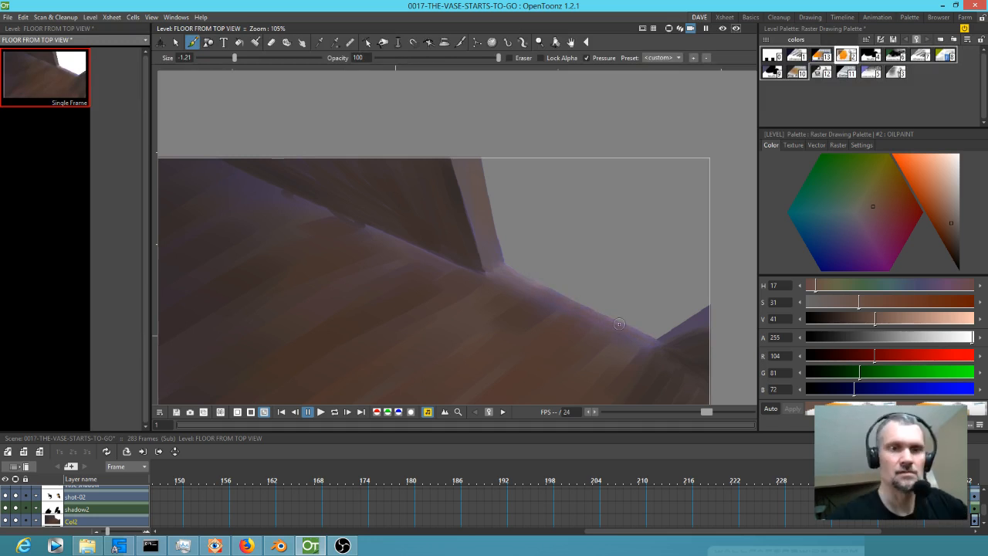
pyautogui.click(956, 230)
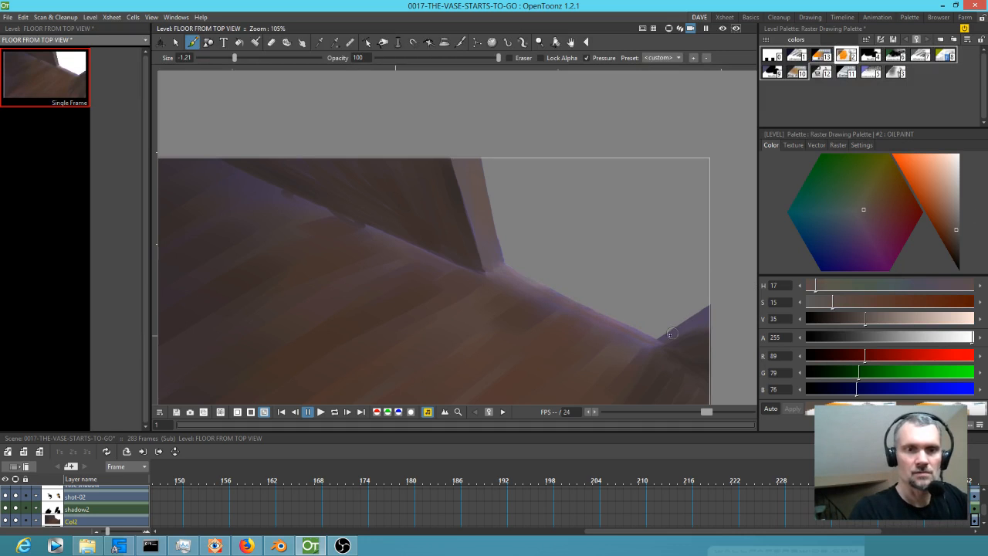
pyautogui.moveTo(660, 339); pyautogui.dragTo(715, 307)
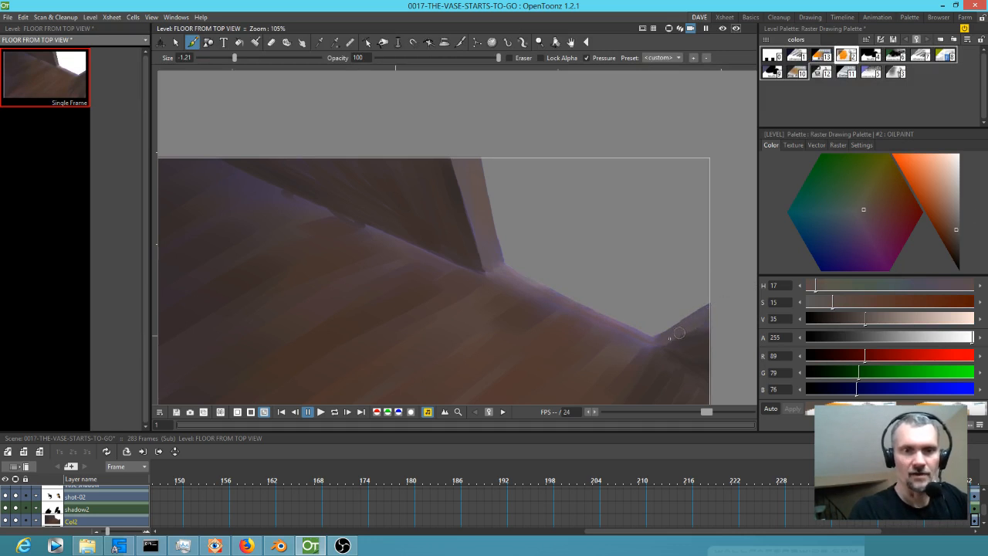
pyautogui.moveTo(650, 340); pyautogui.dragTo(695, 322)
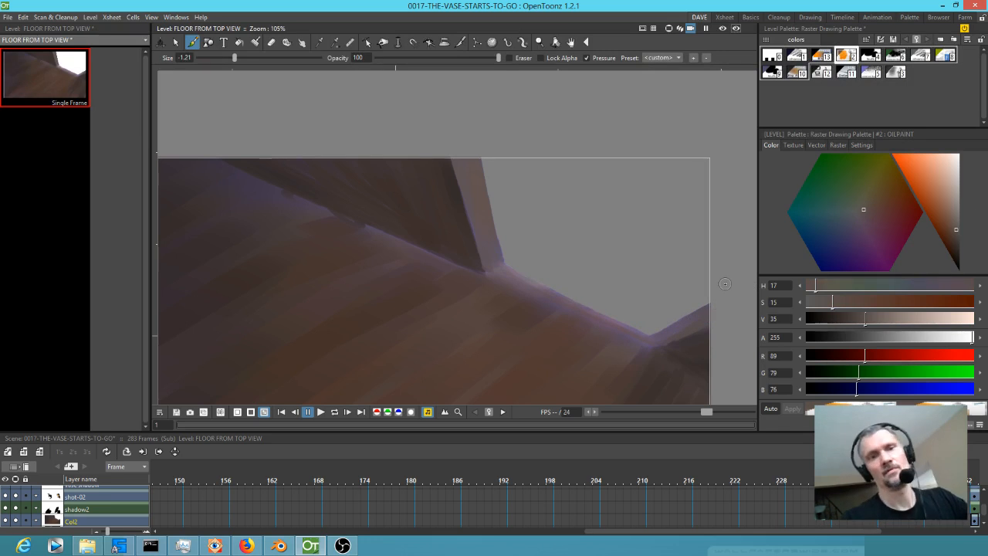
# Set the OILPAINT style to saturation 40 and value 41 and add reddish-brown streaks across the floor.
pyautogui.click(948, 224)
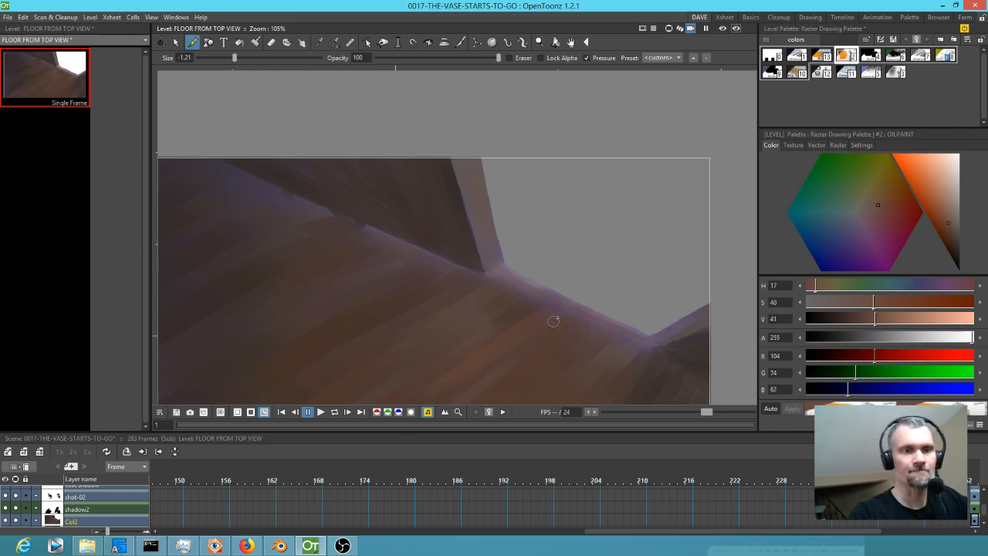
pyautogui.moveTo(497, 390); pyautogui.dragTo(509, 330)
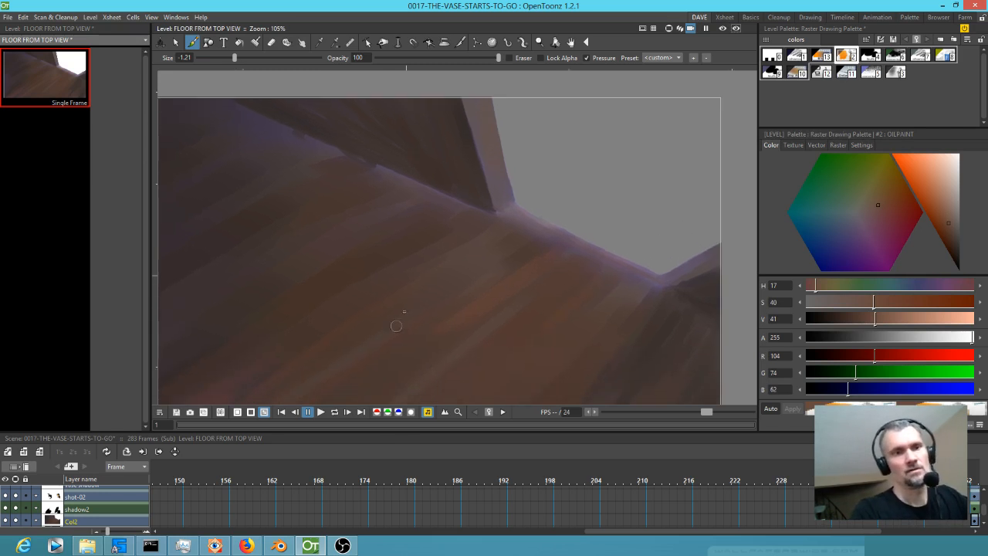
pyautogui.moveTo(616, 321); pyautogui.dragTo(618, 232)
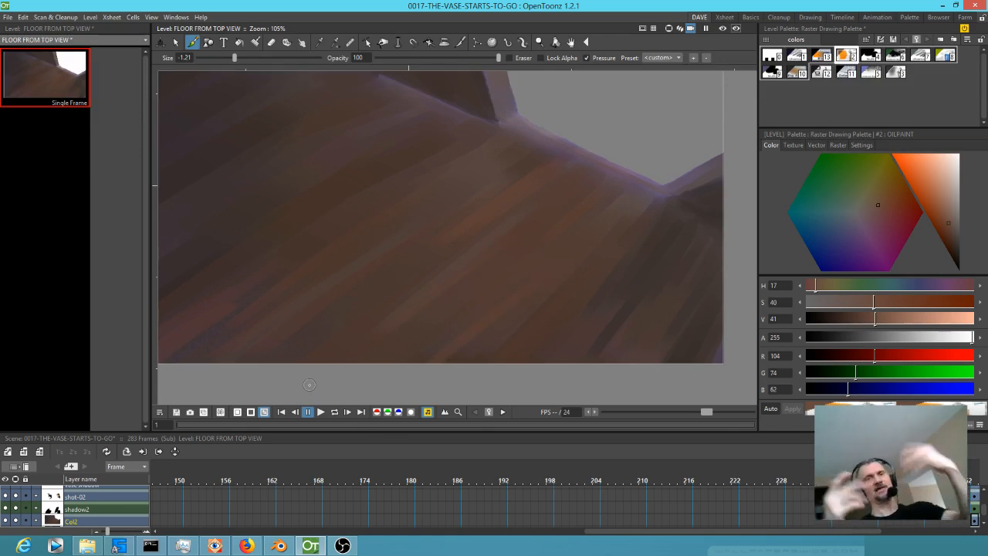
# Reduce the brush size to -3 and paint thin floor cracks with OILPAINT at values 14 and 24, with highlights at saturation 22 and value 74.
pyautogui.click(233, 57)
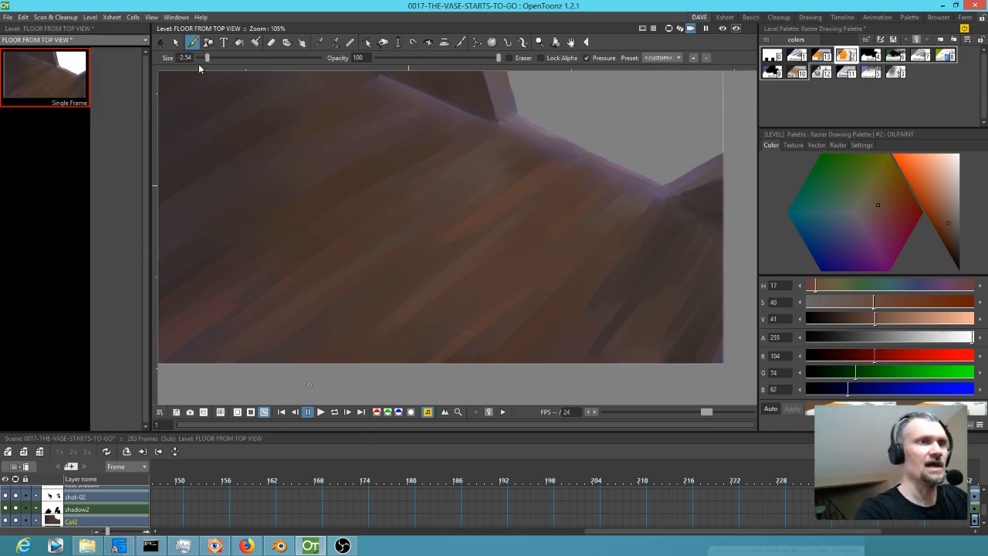
pyautogui.moveTo(953, 227)
pyautogui.mouseDown()
pyautogui.moveTo(961, 265)
pyautogui.moveTo(958, 254)
pyautogui.mouseUp()
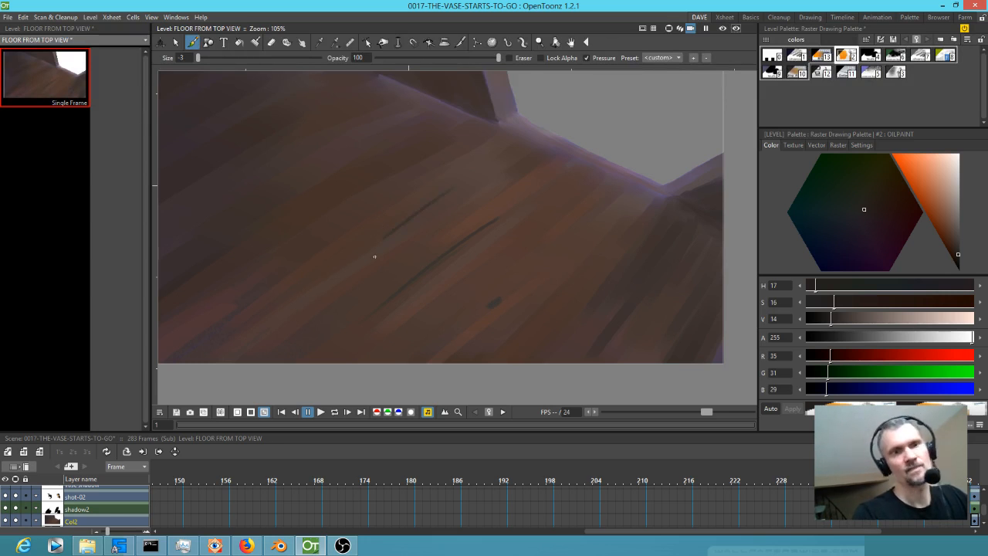
pyautogui.hotkey('ctrl', 'z')
pyautogui.click(954, 243)
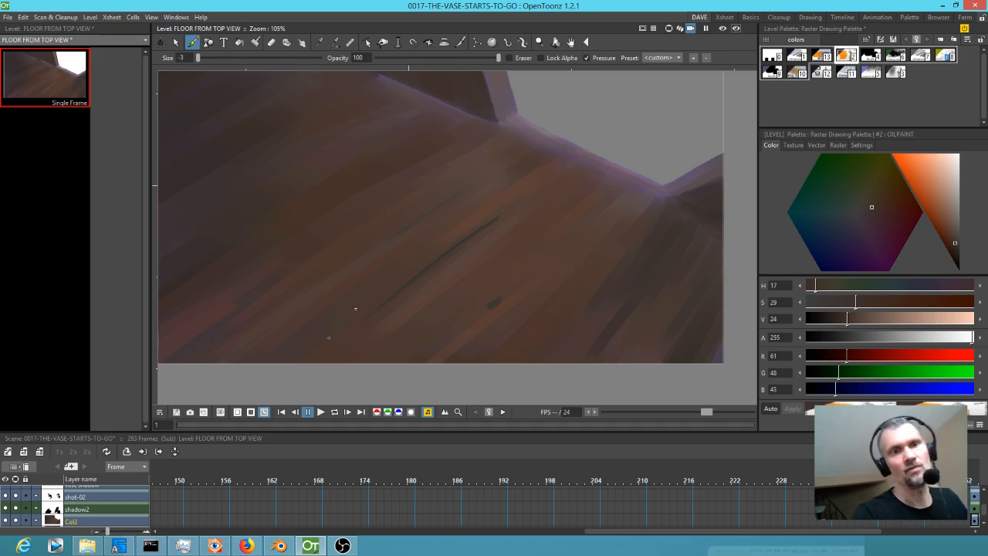
pyautogui.click(949, 184)
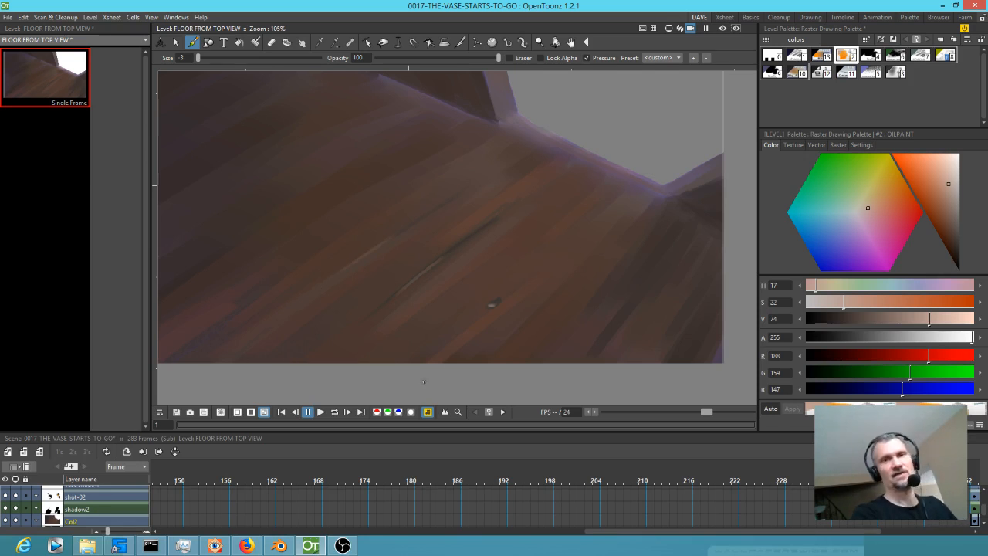
# Switch to the Xsheet workspace and check the painted background with the characters at frame 253.
pyautogui.click(725, 17)
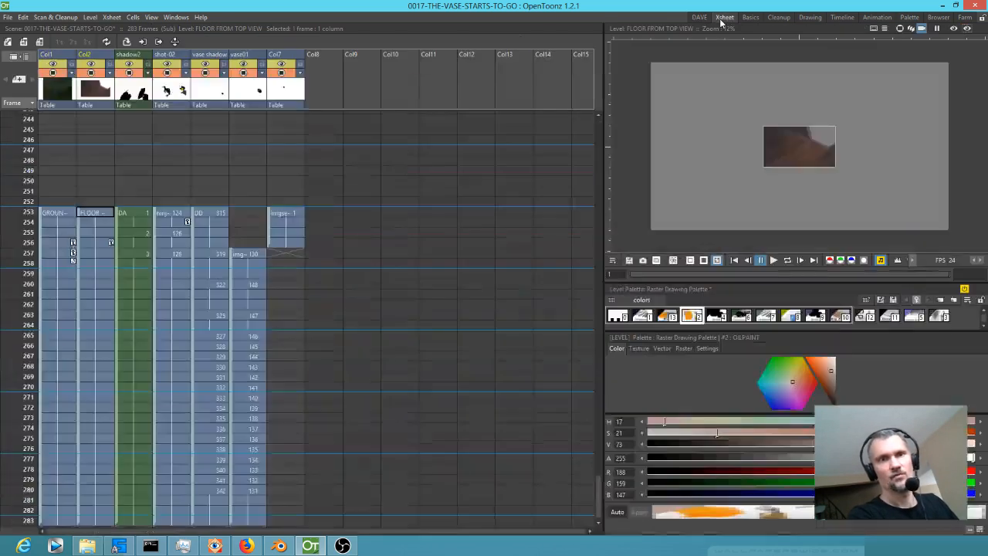
pyautogui.click(53, 216)
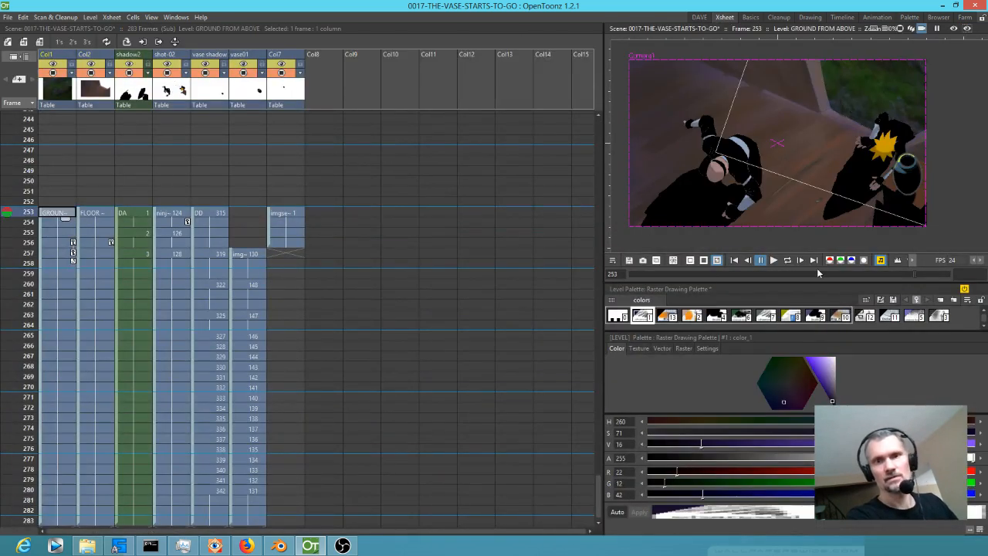
pyautogui.scroll(2, 847, 145)
pyautogui.scroll(-3, 843, 153)
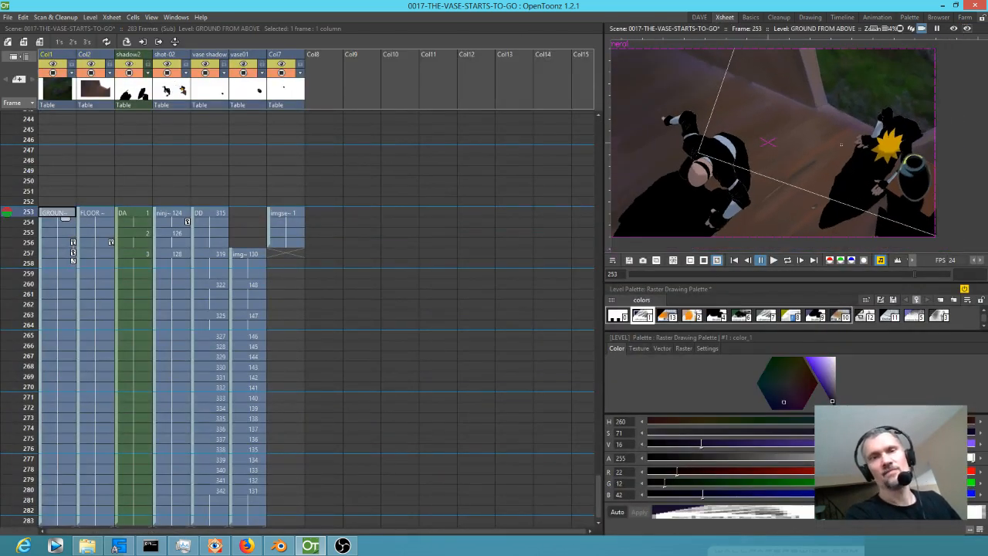
pyautogui.moveTo(839, 163); pyautogui.dragTo(839, 209)
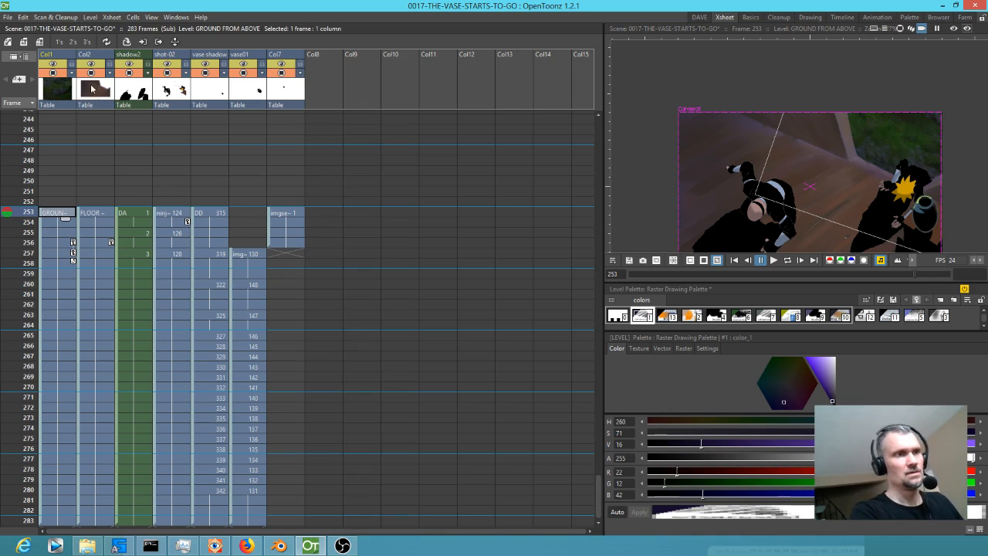
# Select the FLOOR FROM TOP VIEW cell at frame 253, choose the particles style and enlarge the brush, keeping the whole composited shot in view.
pyautogui.click(90, 214)
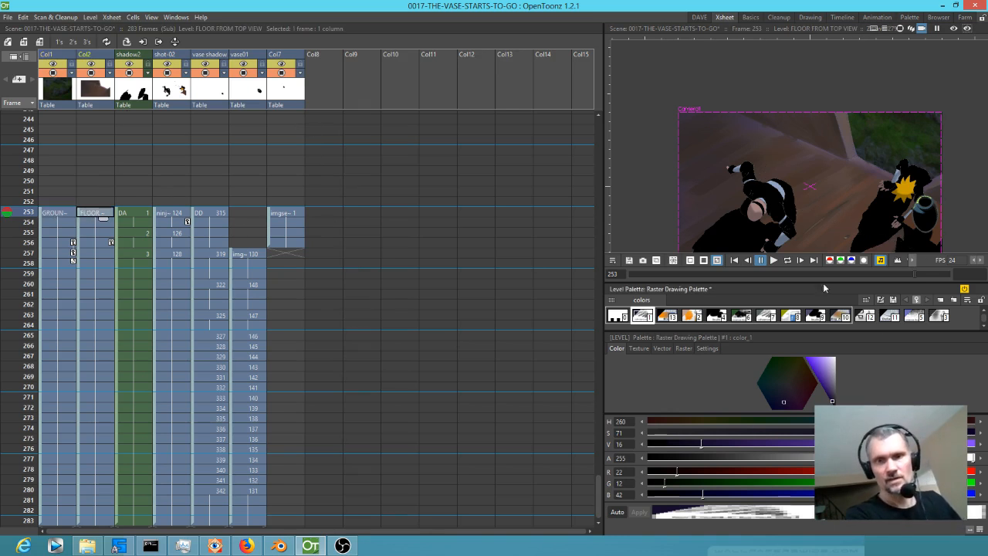
pyautogui.click(938, 317)
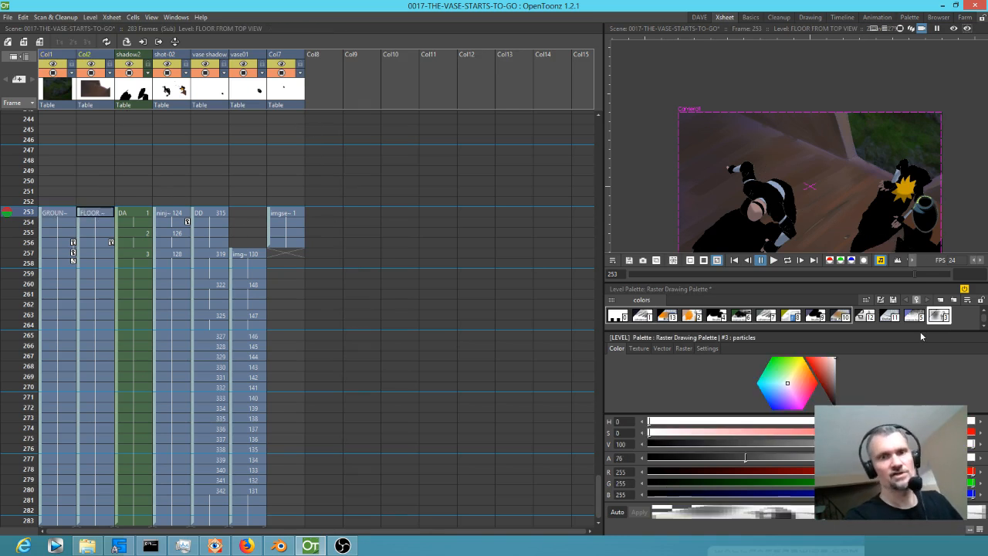
pyautogui.moveTo(855, 236); pyautogui.dragTo(823, 187)
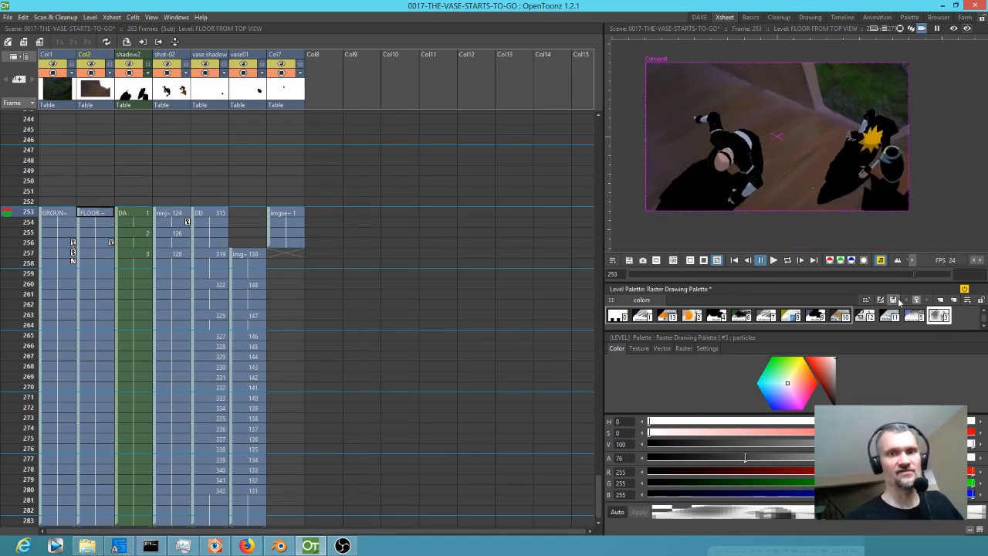
pyautogui.click(699, 17)
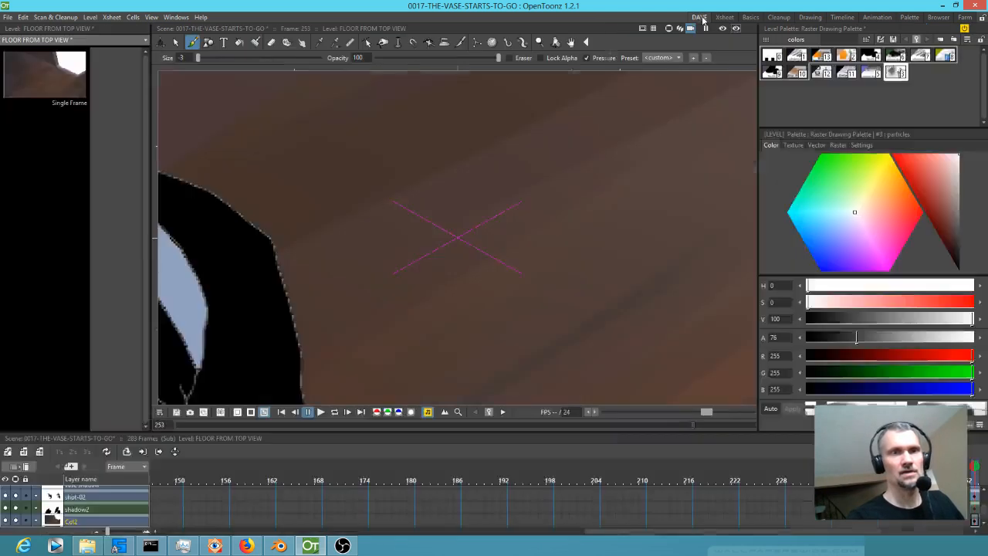
pyautogui.moveTo(199, 59); pyautogui.dragTo(259, 60)
pyautogui.click(724, 17)
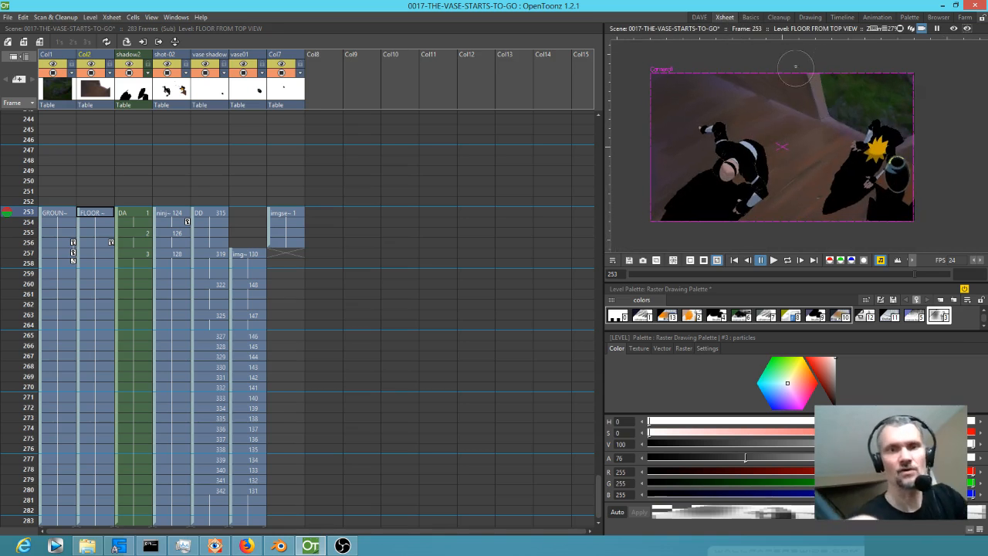
# Sample the wall's brown into the particles style, set its value to 18 and paint soft shading over the wall and the adjoining floor.
pyautogui.moveTo(824, 380); pyautogui.dragTo(833, 400)
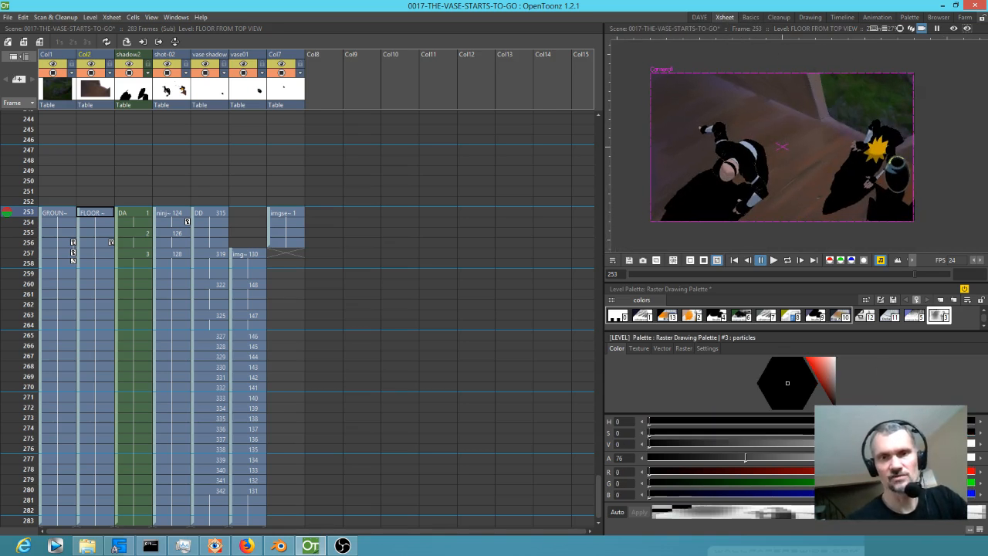
pyautogui.press('r')
pyautogui.click(792, 90)
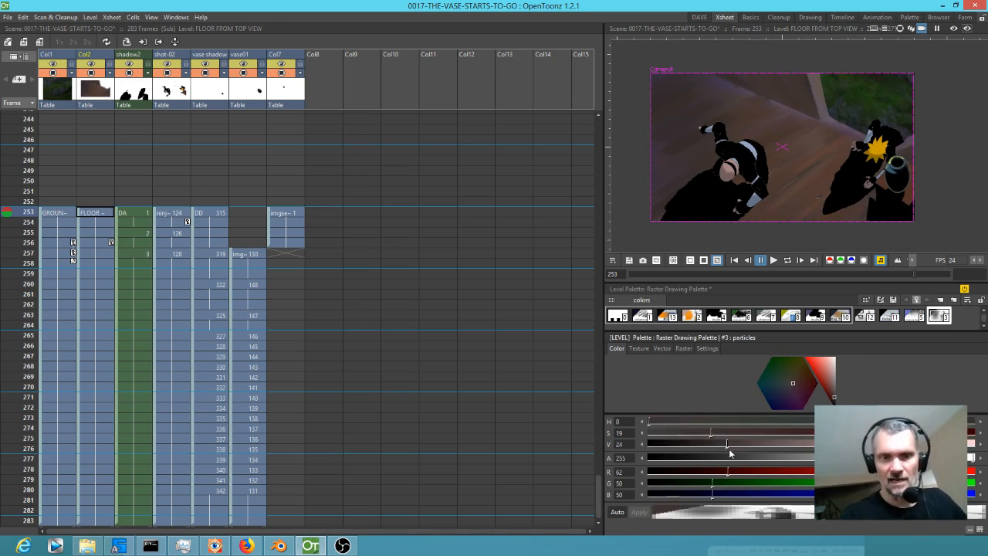
pyautogui.moveTo(727, 444); pyautogui.dragTo(697, 444)
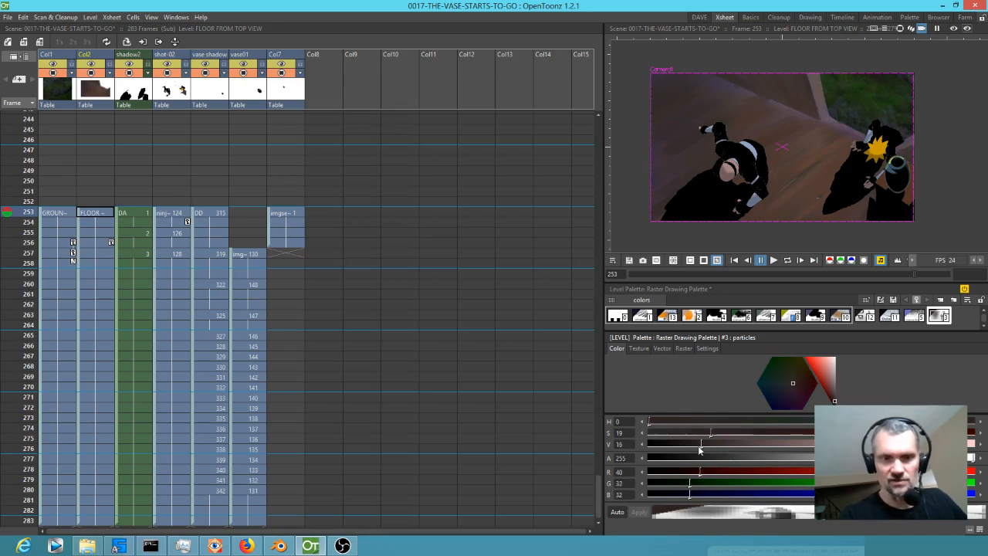
pyautogui.click(795, 59)
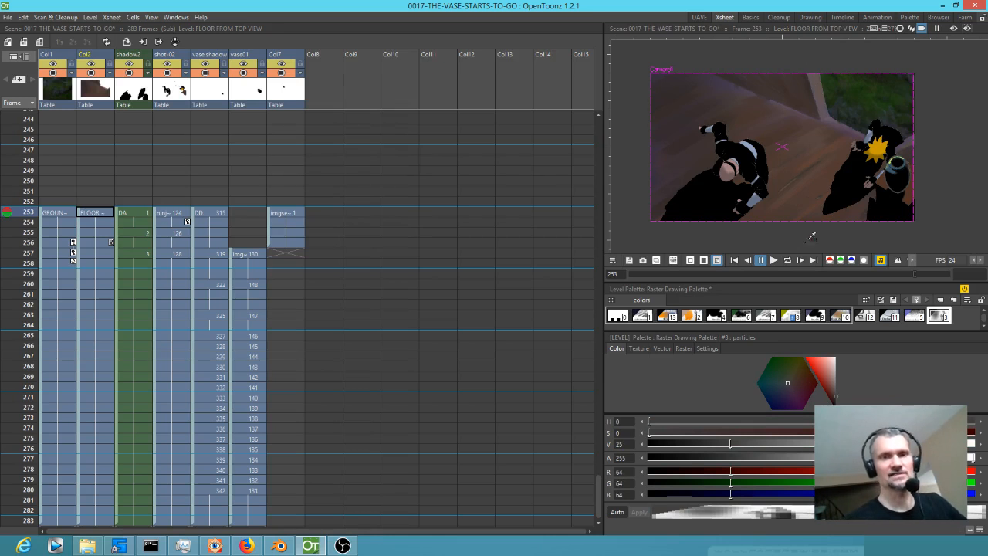
pyautogui.click(817, 135)
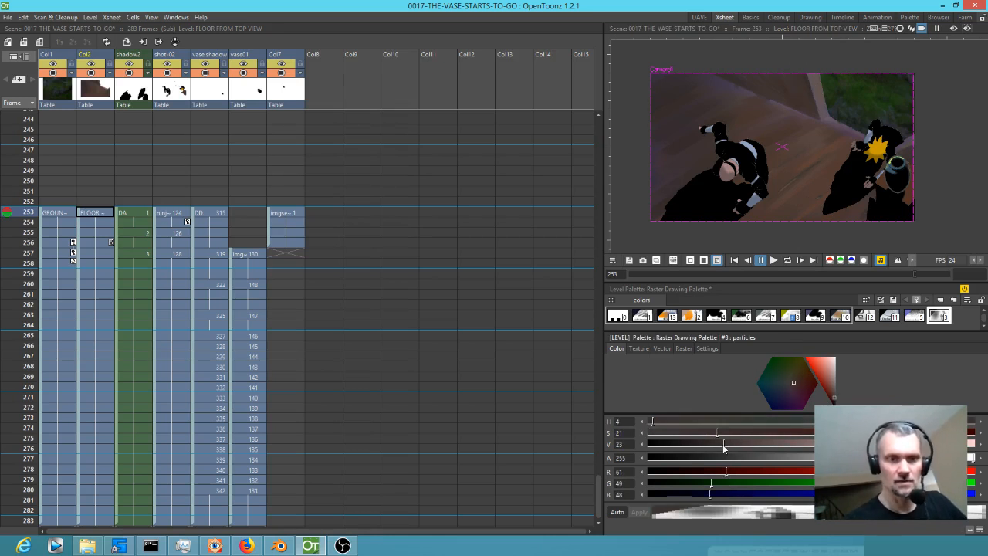
pyautogui.moveTo(720, 450); pyautogui.dragTo(709, 449)
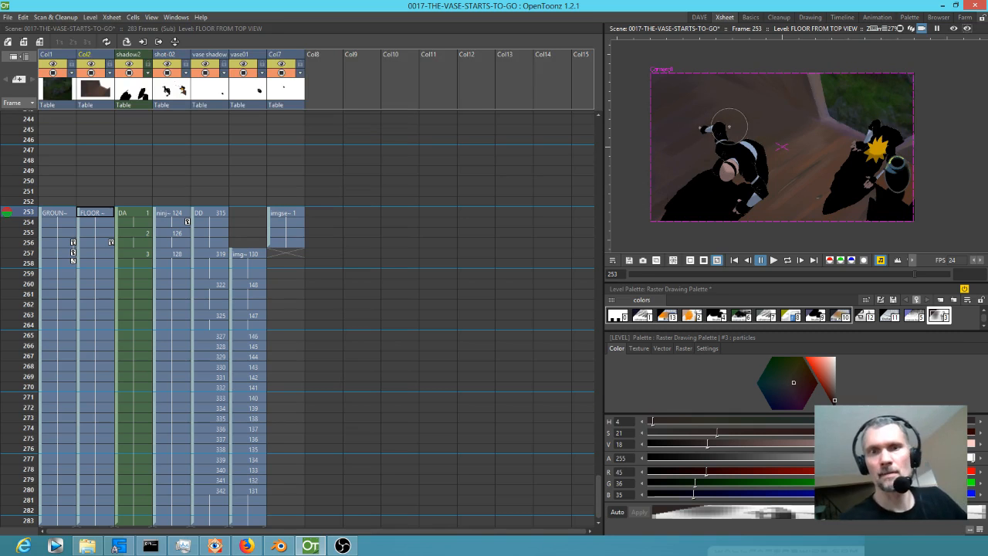
# Enlarge the brush to 0.17 and deepen the shadows on the wall and outer floor with the particles style at values 14, 7 and 0.
pyautogui.click(834, 401)
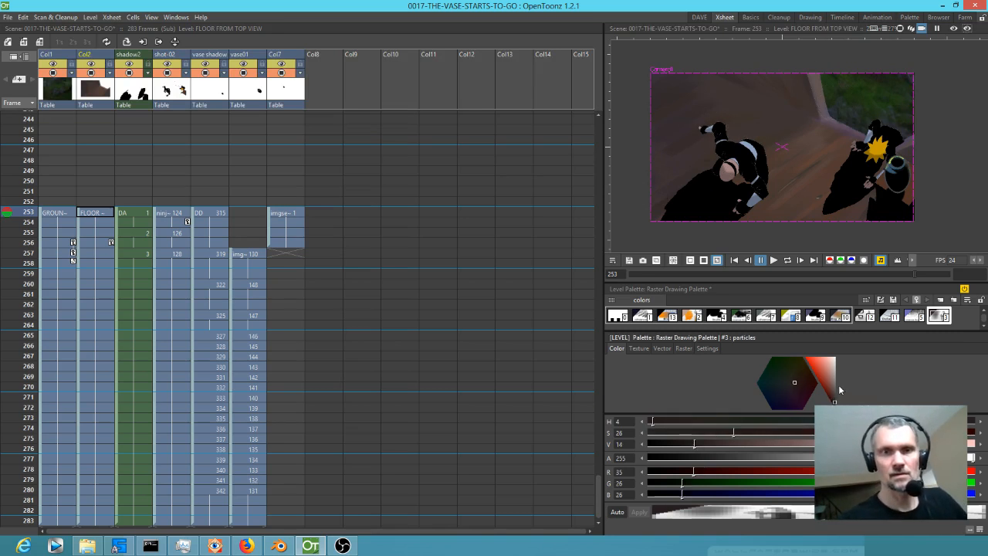
pyautogui.click(703, 18)
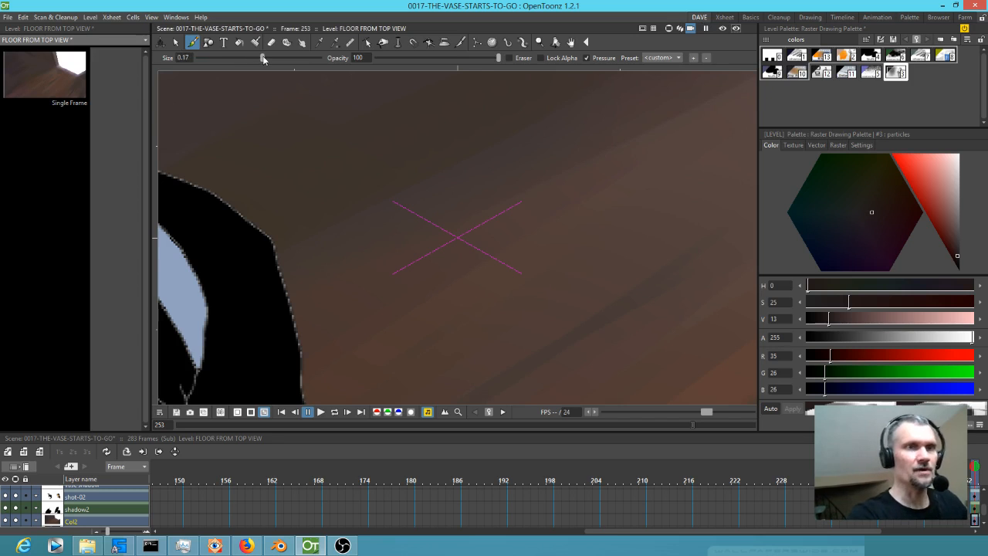
pyautogui.click(725, 17)
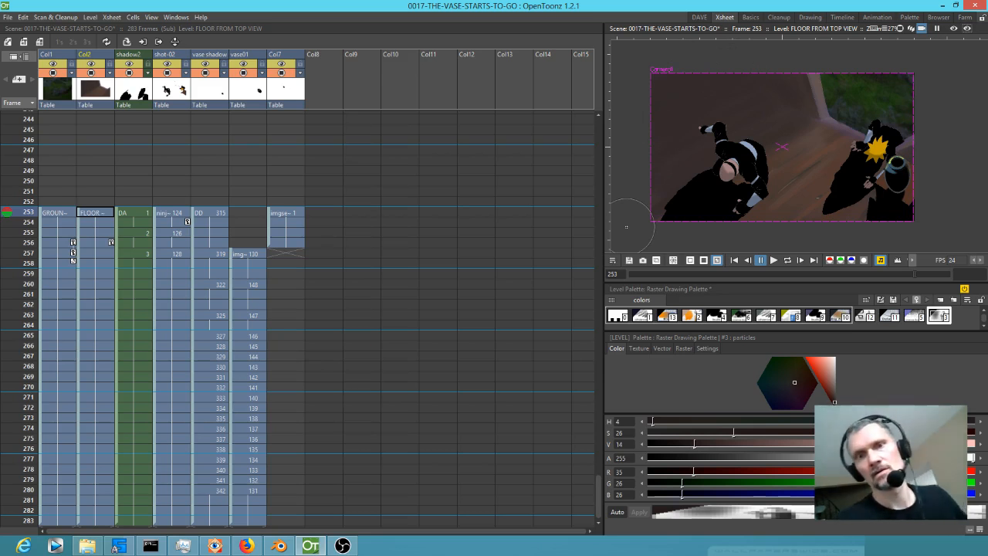
pyautogui.click(845, 385)
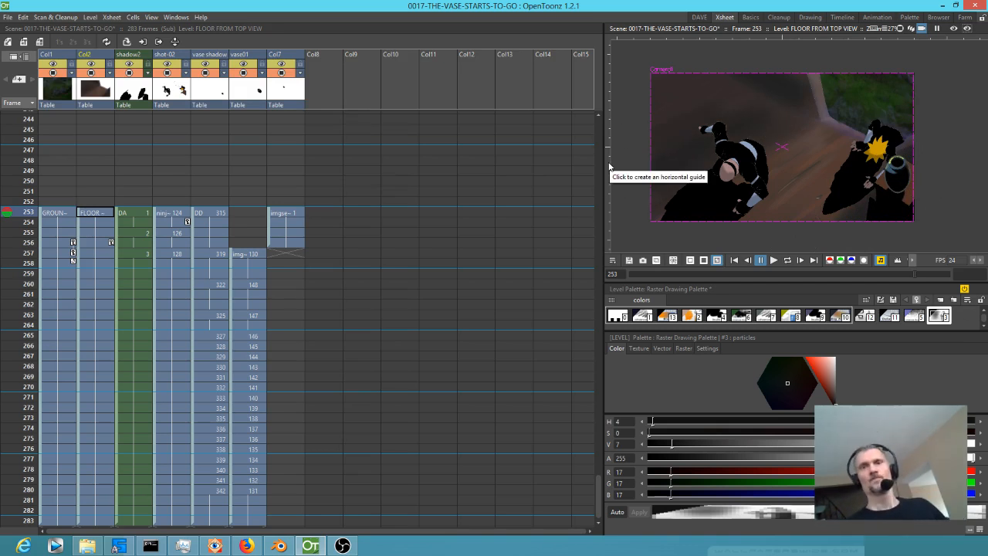
pyautogui.moveTo(833, 393); pyautogui.dragTo(836, 408)
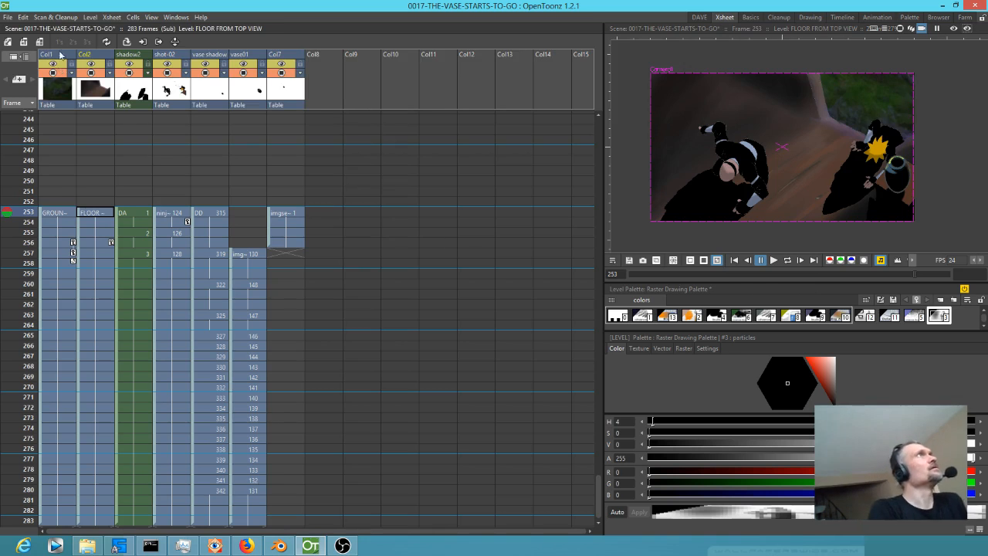
pyautogui.hotkey('alt', 'Tab')
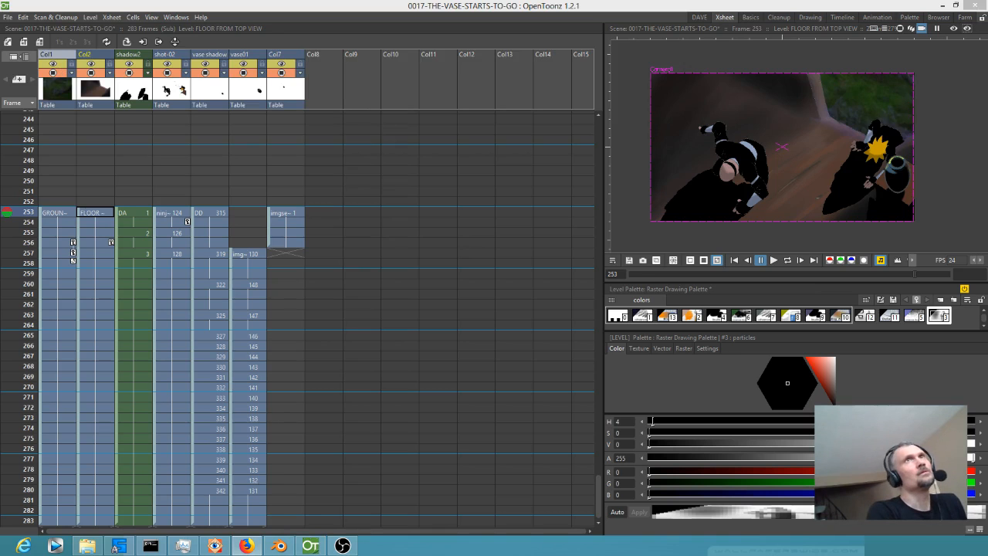
pyautogui.click(698, 17)
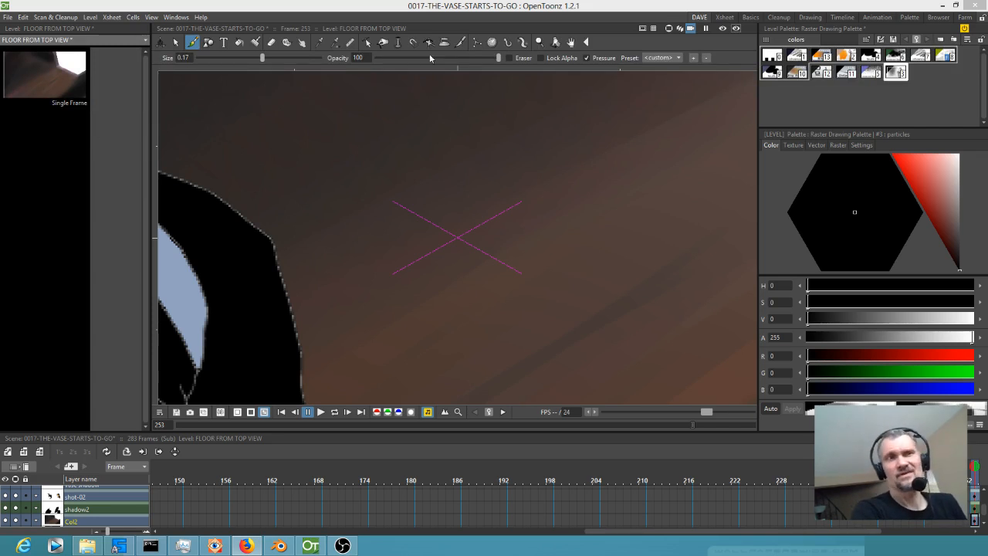
pyautogui.click(428, 9)
pyautogui.scroll(-2, 406, 171)
pyautogui.scroll(-3, 407, 170)
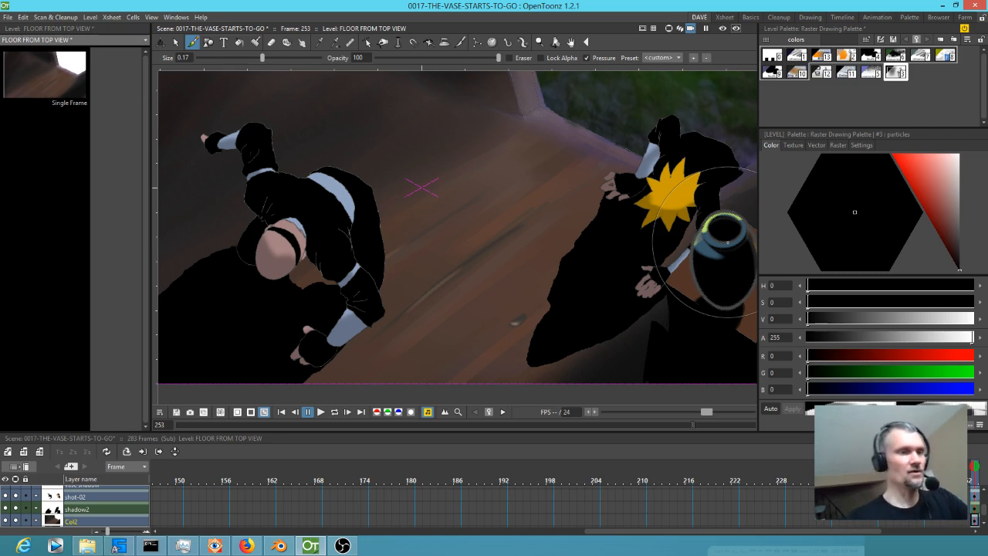
# Switch to the Xsheet workspace, create a level named GK in Col8 at frame 253 and extend its exposure through frame 283.
pyautogui.click(724, 17)
pyautogui.moveTo(20, 222)
pyautogui.mouseDown()
pyautogui.moveTo(3, 297)
pyautogui.moveTo(2, 484)
pyautogui.moveTo(91, 287)
pyautogui.mouseUp()
pyautogui.click(92, 286)
pyautogui.click(318, 215)
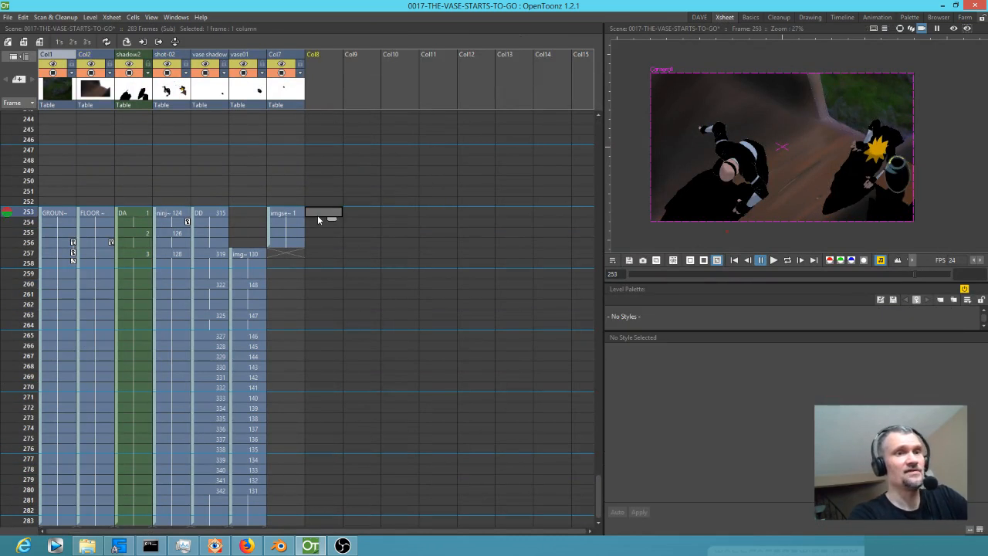
pyautogui.write('GK')
pyautogui.press('Return')
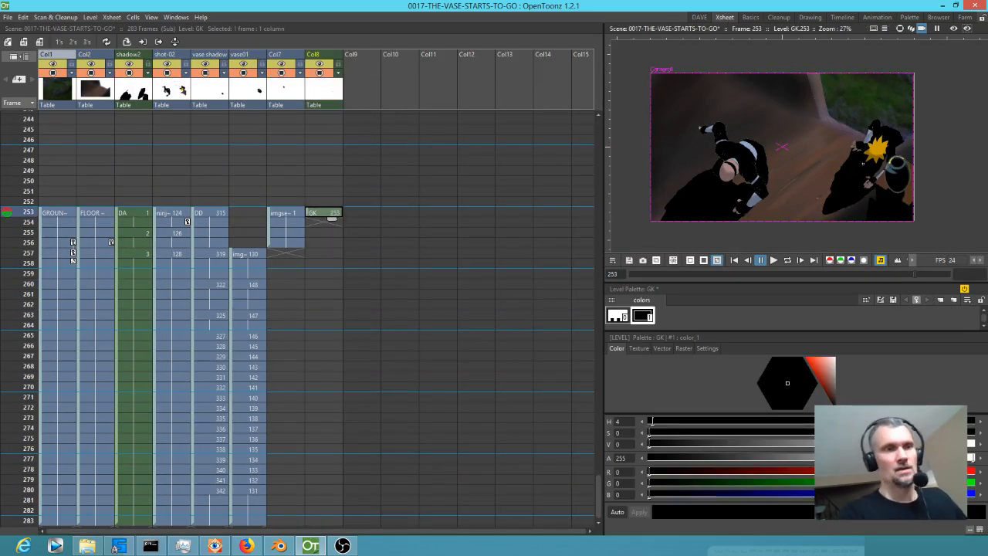
pyautogui.moveTo(332, 219); pyautogui.dragTo(330, 423)
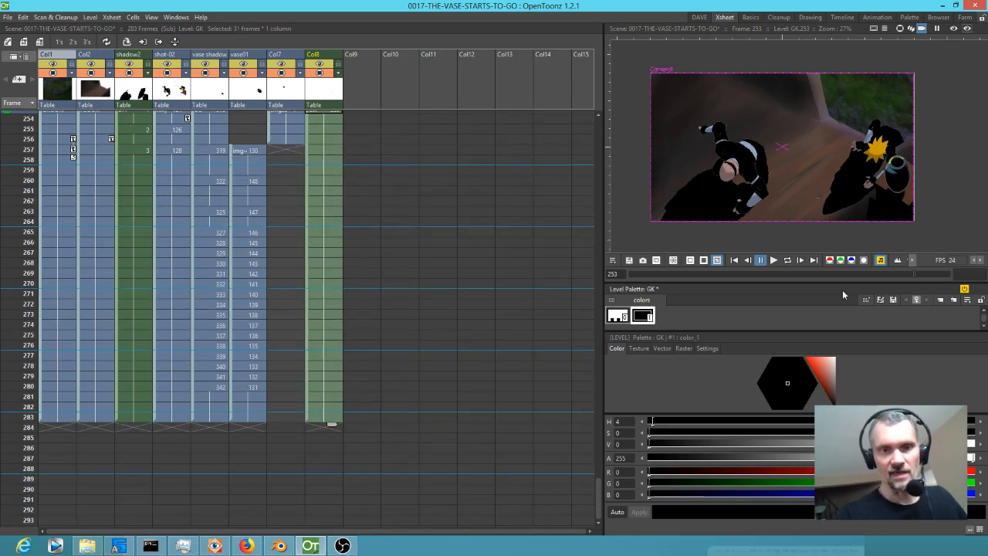
# Give GK's color_1 style a soft raster brush and paint dark shading around the edges of the camera frame.
pyautogui.click(685, 348)
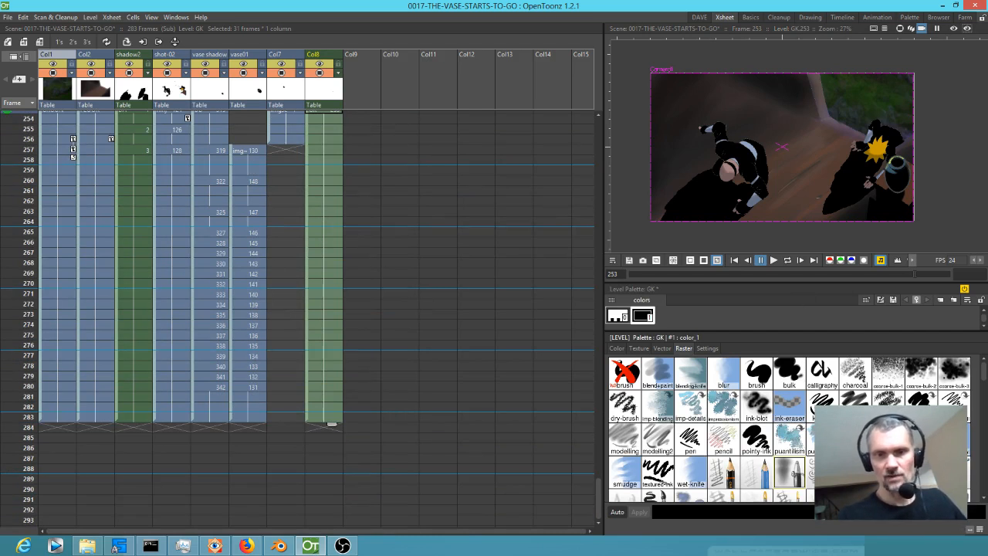
pyautogui.click(782, 472)
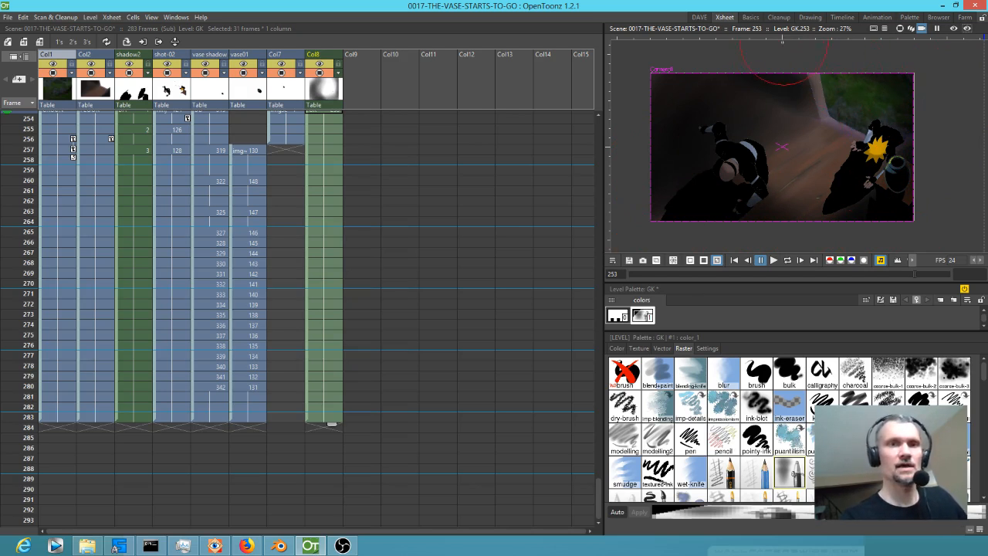
pyautogui.moveTo(723, 127); pyautogui.dragTo(713, 173)
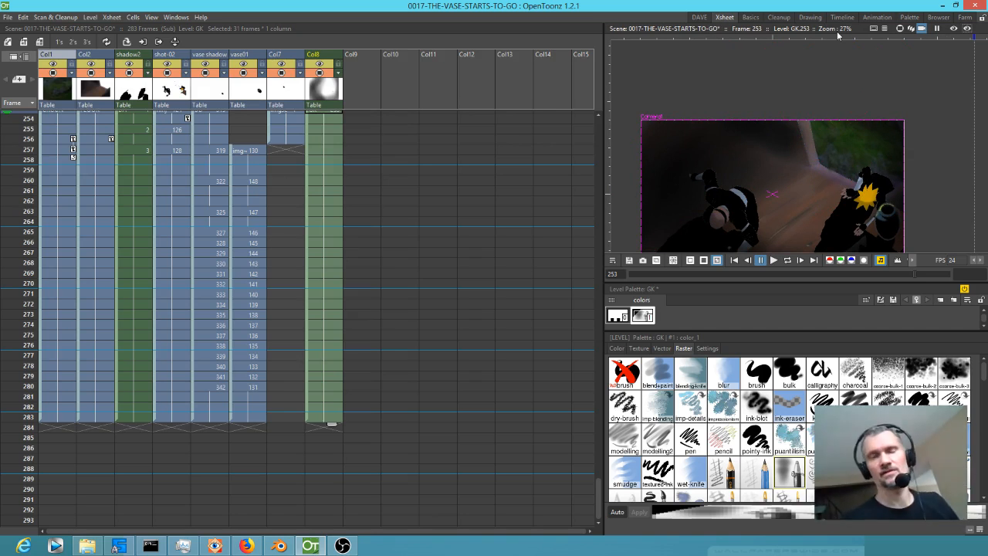
pyautogui.moveTo(857, 214); pyautogui.dragTo(866, 181)
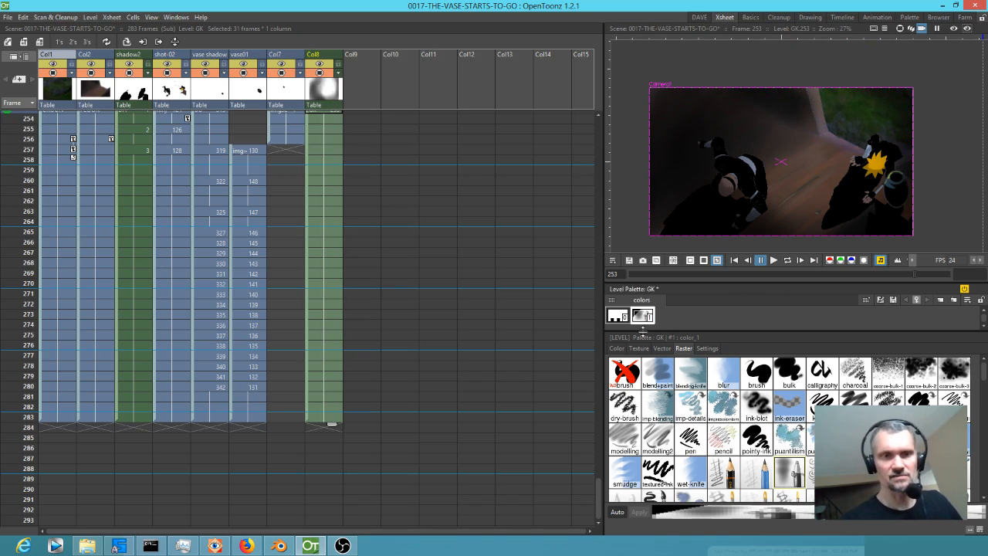
# Recolour the GK shading style to a translucent dark blue with hue 235, saturation 88, value 27 and alpha 114.
pyautogui.click(621, 348)
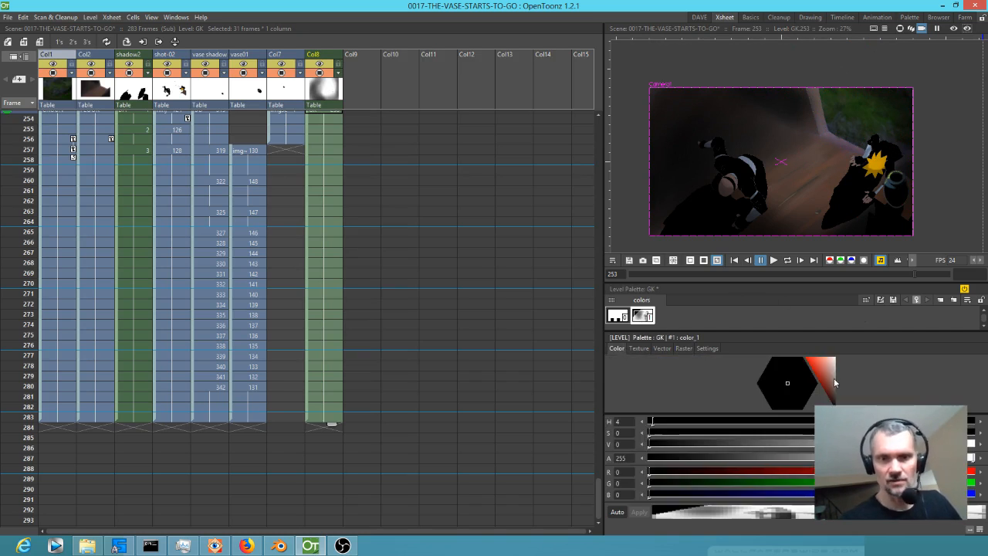
pyautogui.moveTo(832, 391); pyautogui.dragTo(759, 425)
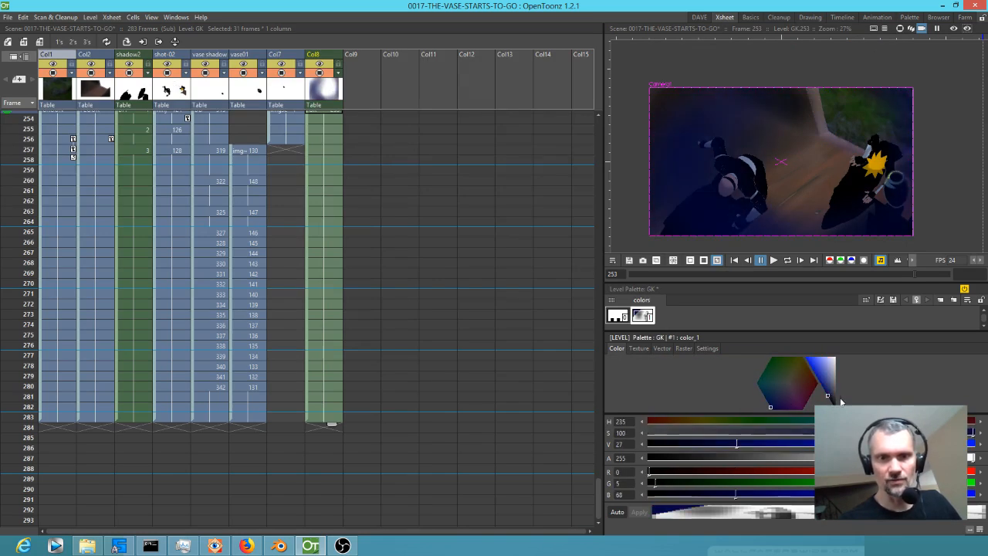
pyautogui.moveTo(970, 458); pyautogui.dragTo(793, 466)
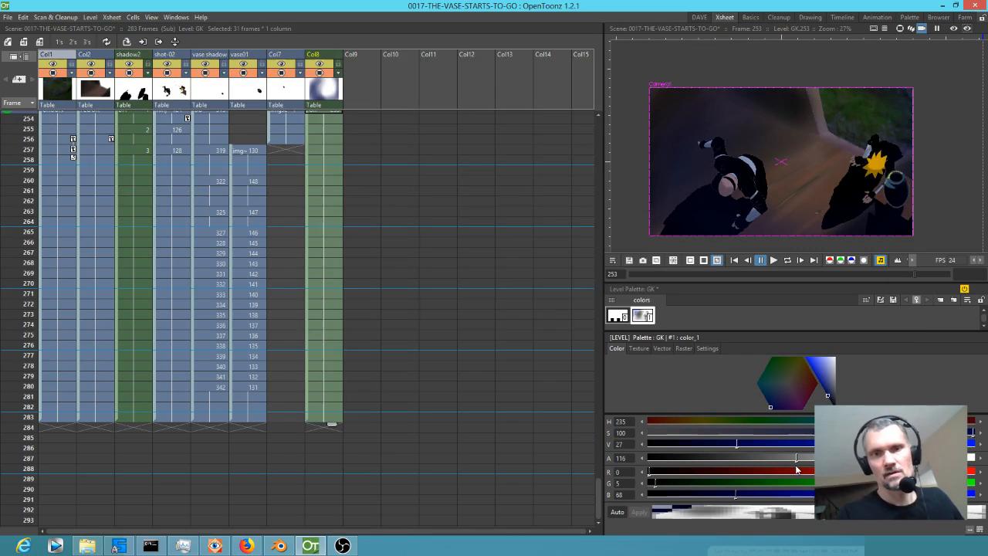
pyautogui.moveTo(792, 465); pyautogui.dragTo(795, 464)
pyautogui.moveTo(829, 395); pyautogui.dragTo(828, 396)
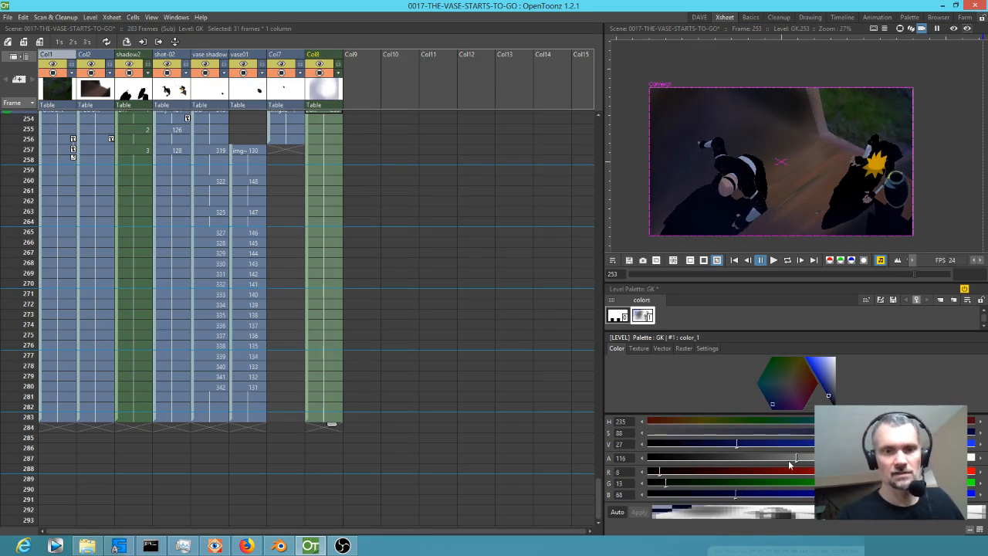
pyautogui.moveTo(795, 464); pyautogui.dragTo(739, 459)
pyautogui.moveTo(698, 463); pyautogui.dragTo(792, 452)
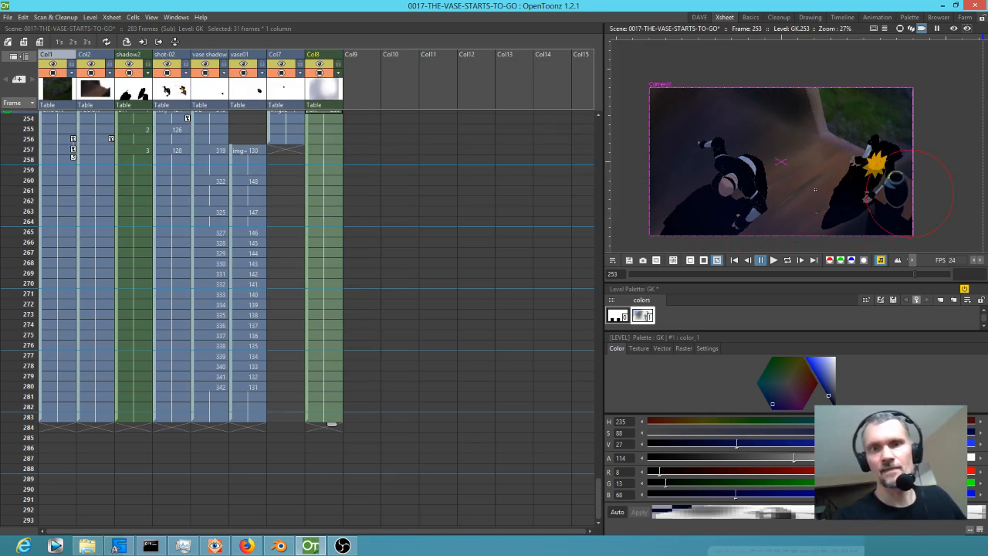
# Create level GL in Col9 at frame 253, assign its style the same soft raster brush and extend its exposure through frame 283.
pyautogui.scroll(3, 369, 189)
pyautogui.click(362, 186)
pyautogui.click(868, 129)
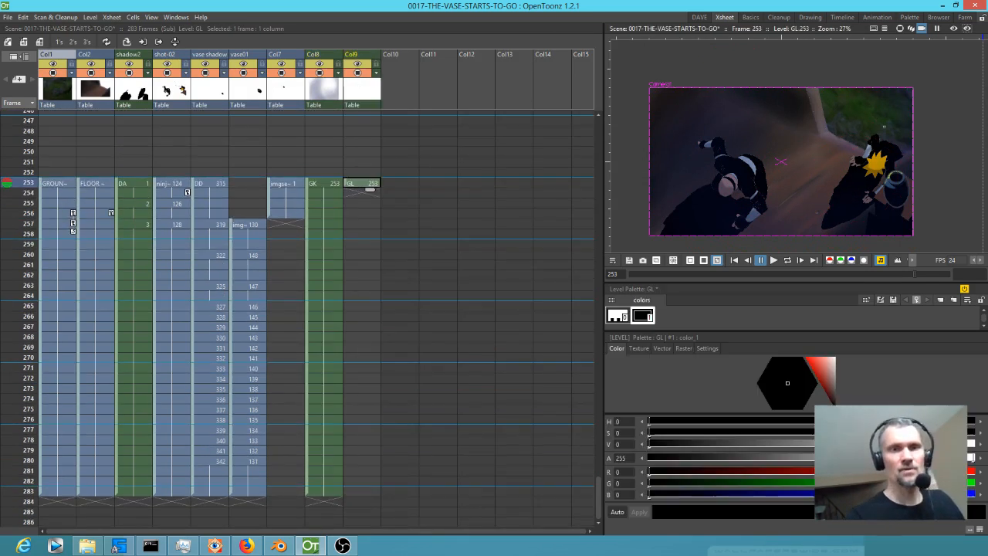
pyautogui.click(684, 350)
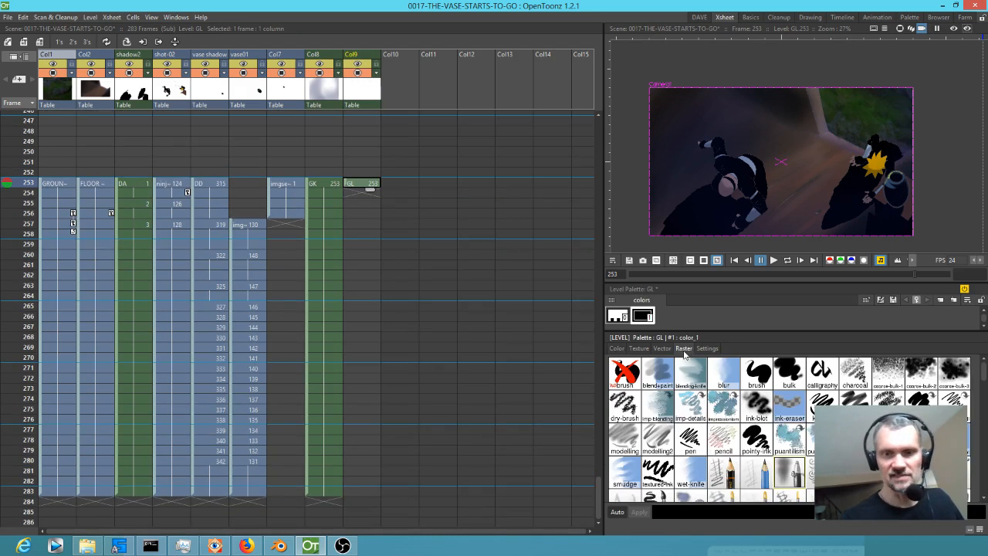
pyautogui.click(792, 473)
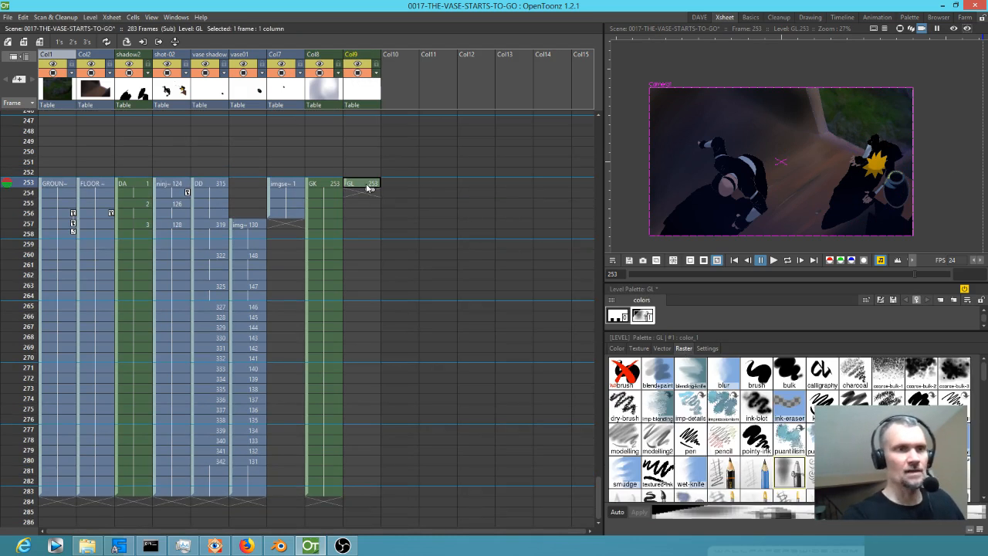
pyautogui.moveTo(371, 192); pyautogui.dragTo(360, 487)
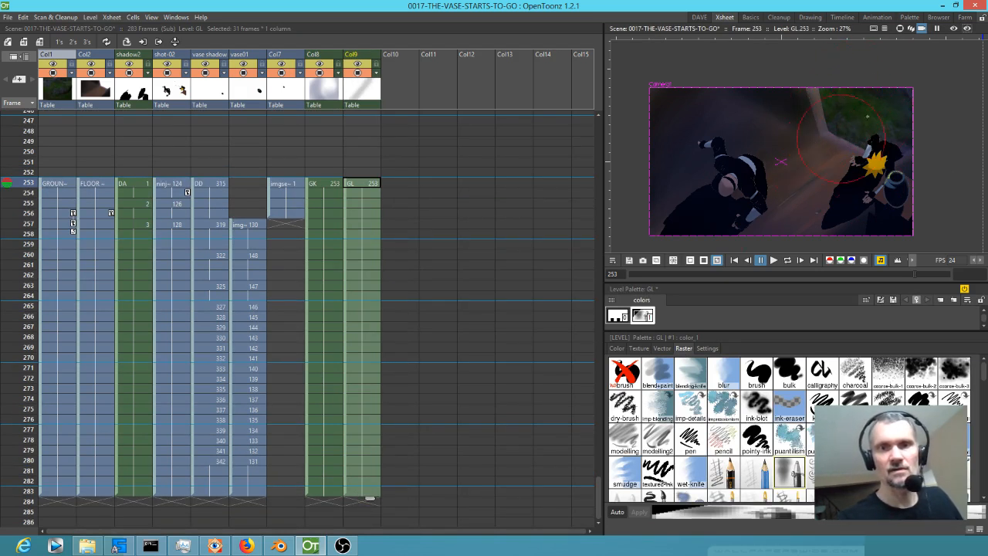
# Set the GL style to white and paint diagonal light beams from the frame's upper right toward the lower left.
pyautogui.click(616, 348)
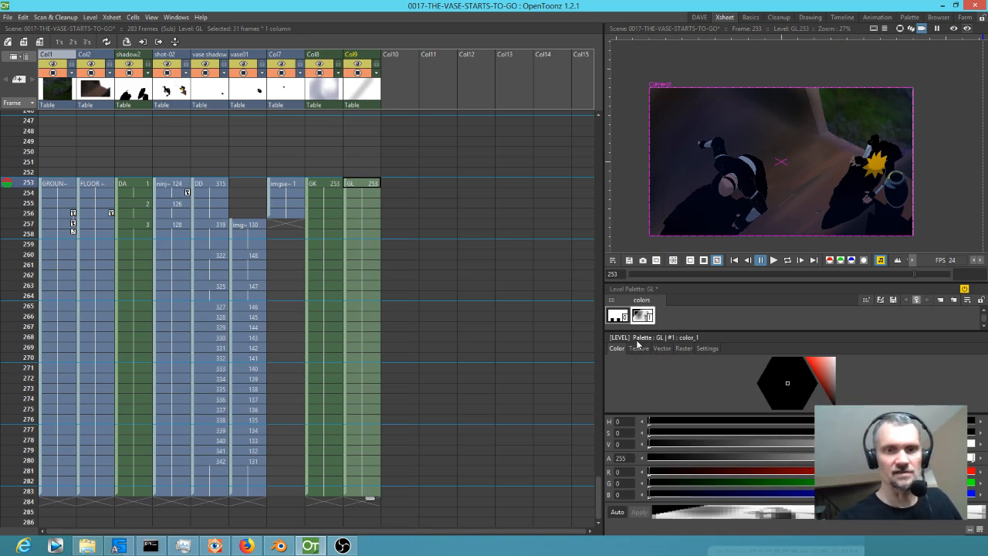
pyautogui.moveTo(873, 76)
pyautogui.mouseDown()
pyautogui.moveTo(670, 239)
pyautogui.moveTo(851, 140)
pyautogui.moveTo(730, 265)
pyautogui.mouseUp()
pyautogui.moveTo(922, 94)
pyautogui.mouseDown()
pyautogui.moveTo(848, 158)
pyautogui.moveTo(779, 262)
pyautogui.mouseUp()
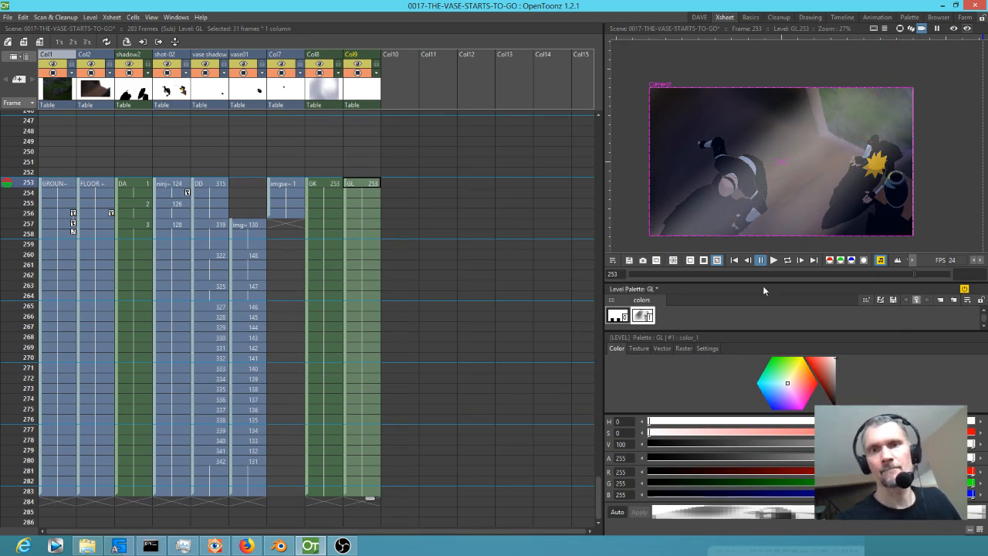
pyautogui.moveTo(921, 97); pyautogui.dragTo(806, 212)
pyautogui.moveTo(918, 78)
pyautogui.mouseDown()
pyautogui.moveTo(857, 135)
pyautogui.moveTo(783, 231)
pyautogui.moveTo(815, 138)
pyautogui.mouseUp()
pyautogui.moveTo(880, 65); pyautogui.dragTo(769, 146)
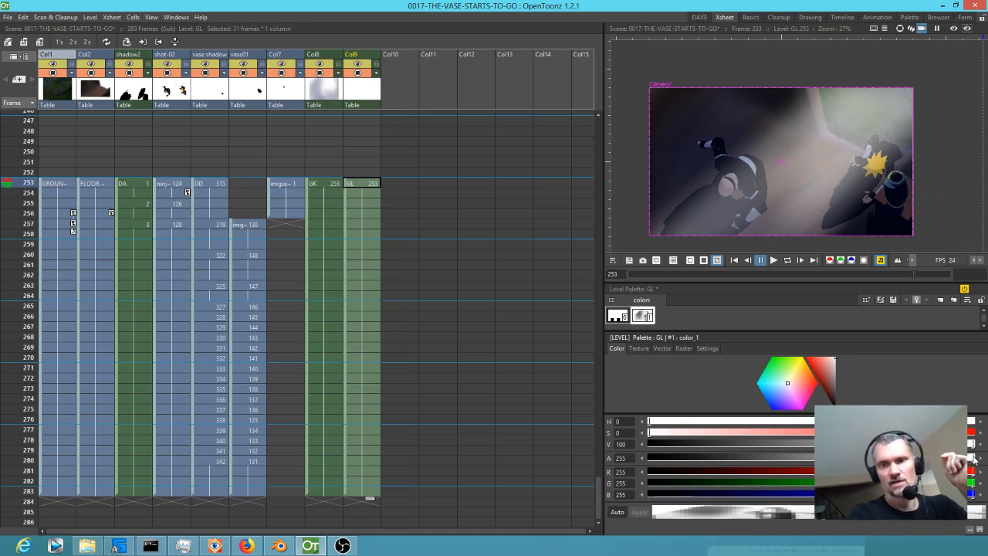
# Reduce the GL light style's alpha to 75 and set the GK shading style's alpha to 105.
pyautogui.moveTo(969, 461); pyautogui.dragTo(789, 459)
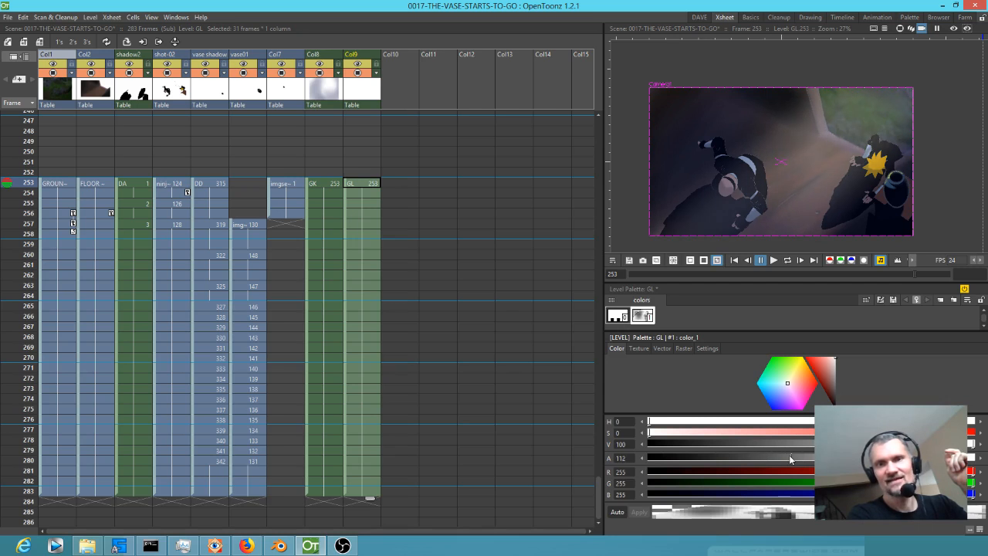
pyautogui.moveTo(777, 456); pyautogui.dragTo(753, 452)
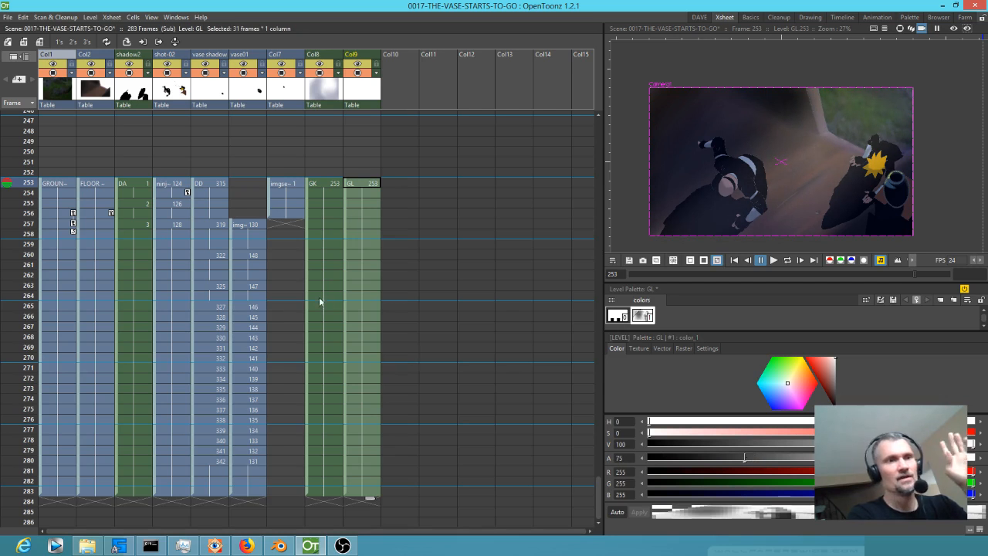
pyautogui.click(328, 186)
pyautogui.moveTo(782, 460); pyautogui.dragTo(827, 458)
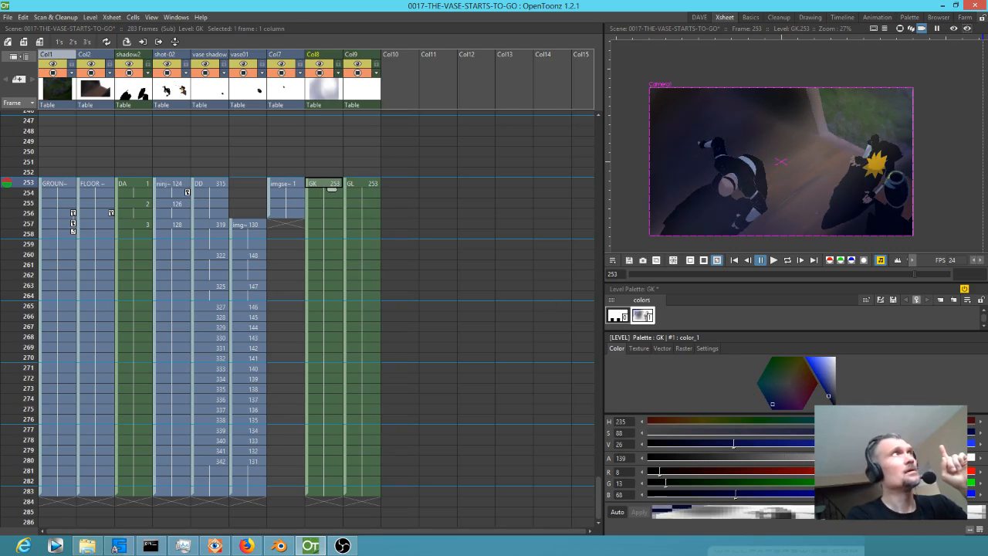
pyautogui.moveTo(827, 458)
pyautogui.mouseDown()
pyautogui.moveTo(814, 447)
pyautogui.moveTo(757, 444)
pyautogui.moveTo(797, 443)
pyautogui.moveTo(786, 446)
pyautogui.moveTo(811, 447)
pyautogui.moveTo(717, 444)
pyautogui.moveTo(783, 449)
pyautogui.mouseUp()
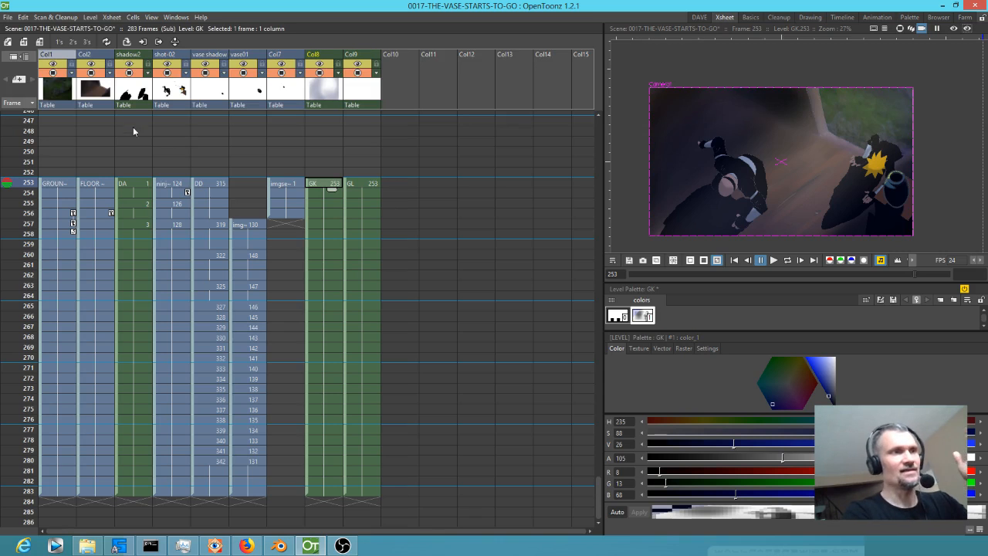
# Identify the GROUND FROM ABOVE column by toggling its visibility, and open its drawing by itself in the DAVE workspace.
pyautogui.click(54, 75)
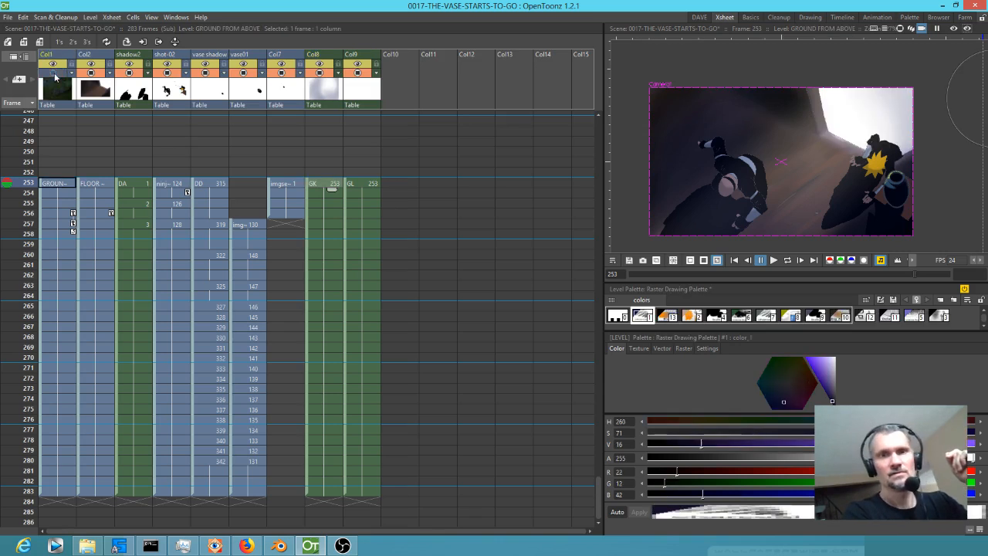
pyautogui.click(54, 185)
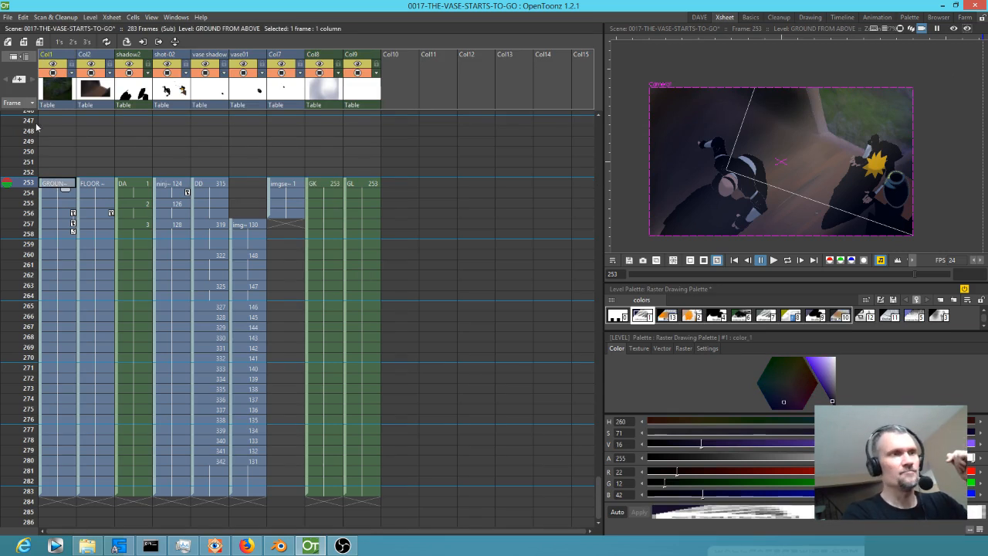
pyautogui.scroll(1, 73, 147)
pyautogui.click(58, 94)
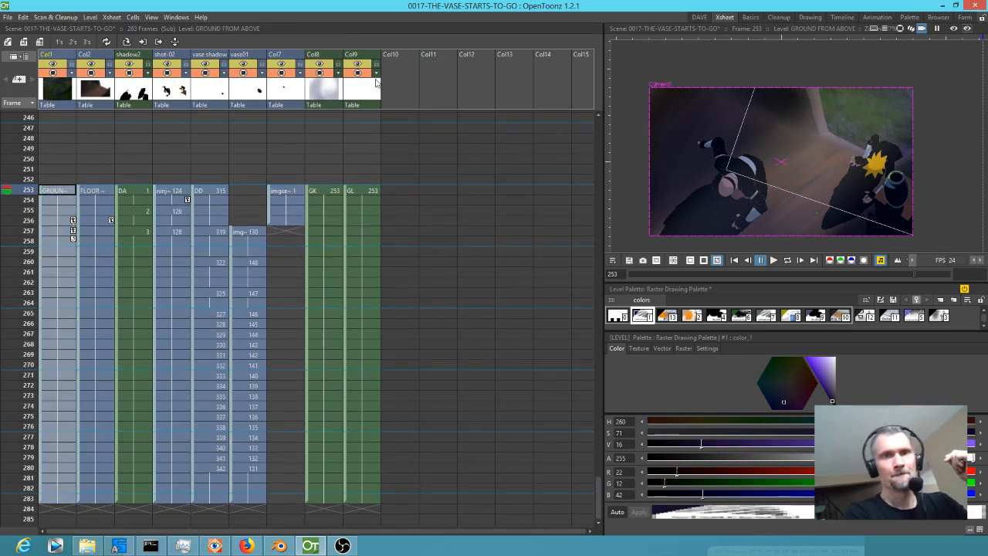
pyautogui.click(704, 21)
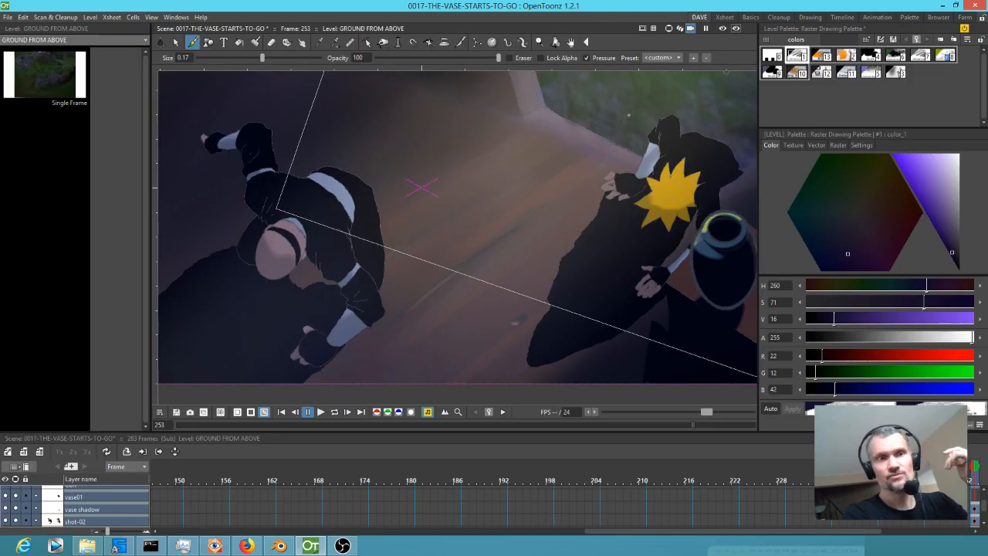
pyautogui.click(39, 71)
pyautogui.scroll(4, 494, 259)
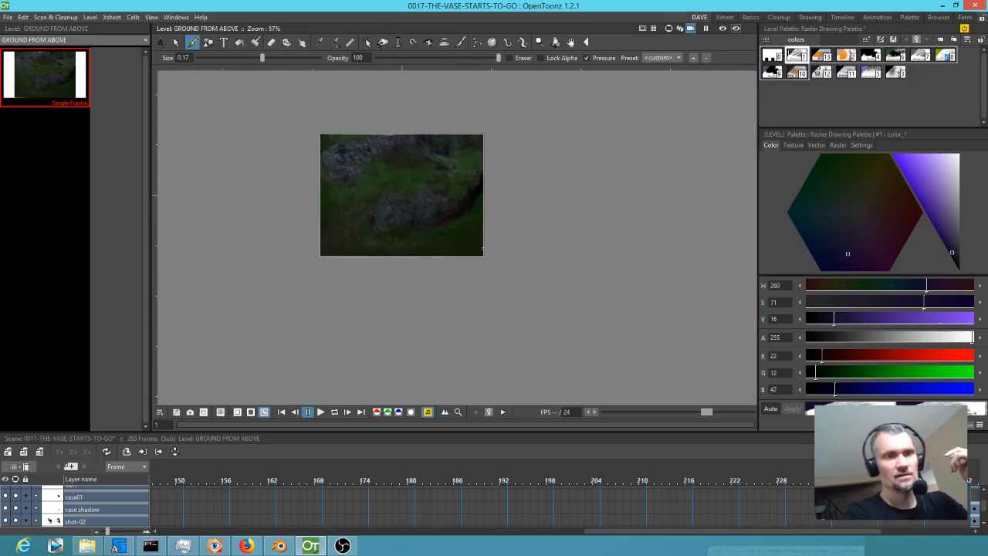
pyautogui.moveTo(483, 248); pyautogui.dragTo(521, 285)
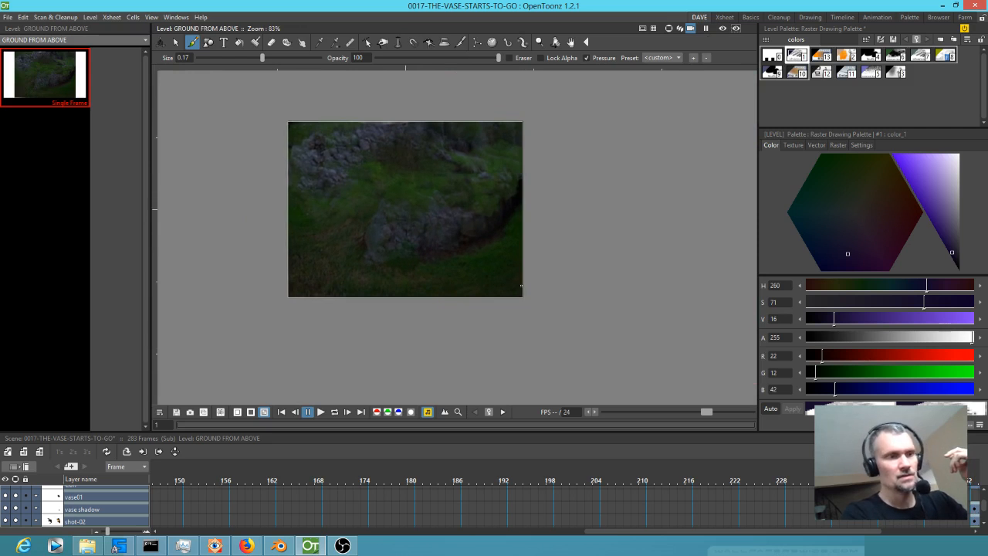
# Darken the whole GROUND FROM ABOVE drawing with the black particles style at brush size 2.69, and check the composite at frame 253 in the Xsheet workspace.
pyautogui.click(895, 72)
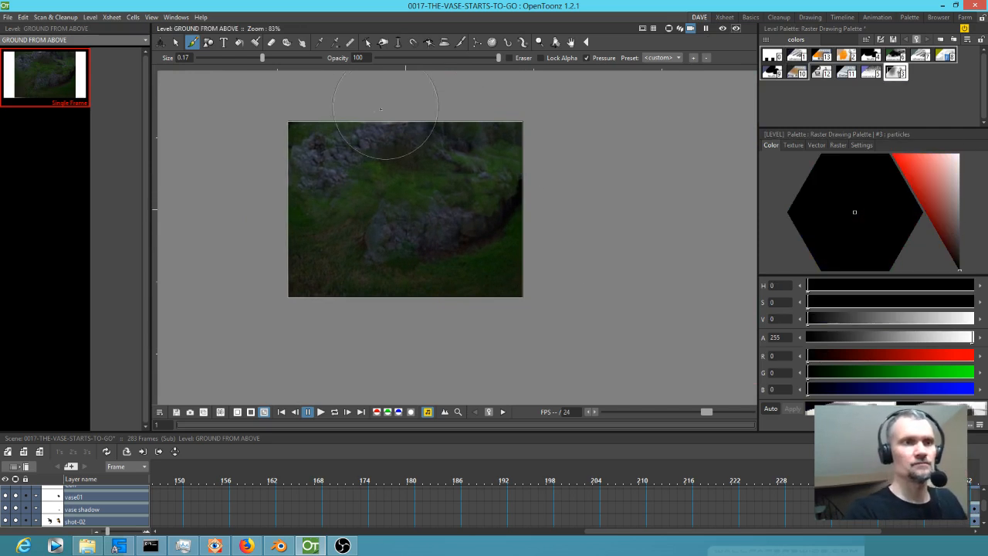
pyautogui.moveTo(262, 58); pyautogui.dragTo(340, 61)
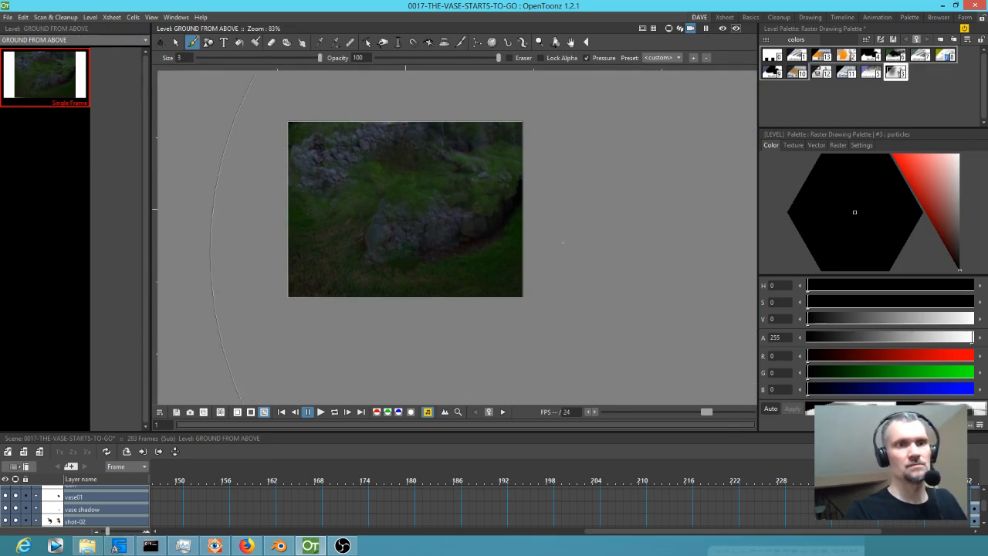
pyautogui.moveTo(318, 63); pyautogui.dragTo(313, 62)
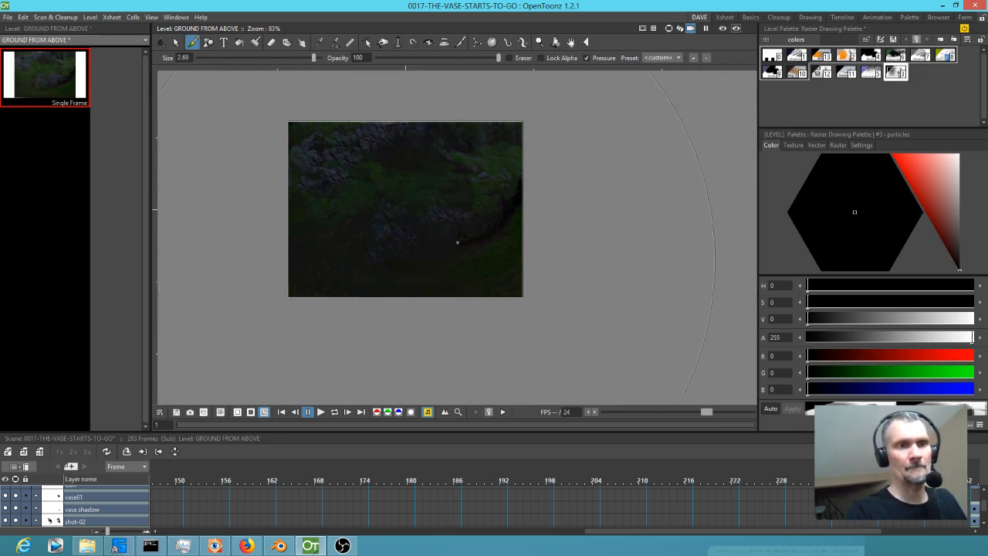
pyautogui.moveTo(457, 242); pyautogui.dragTo(577, 189)
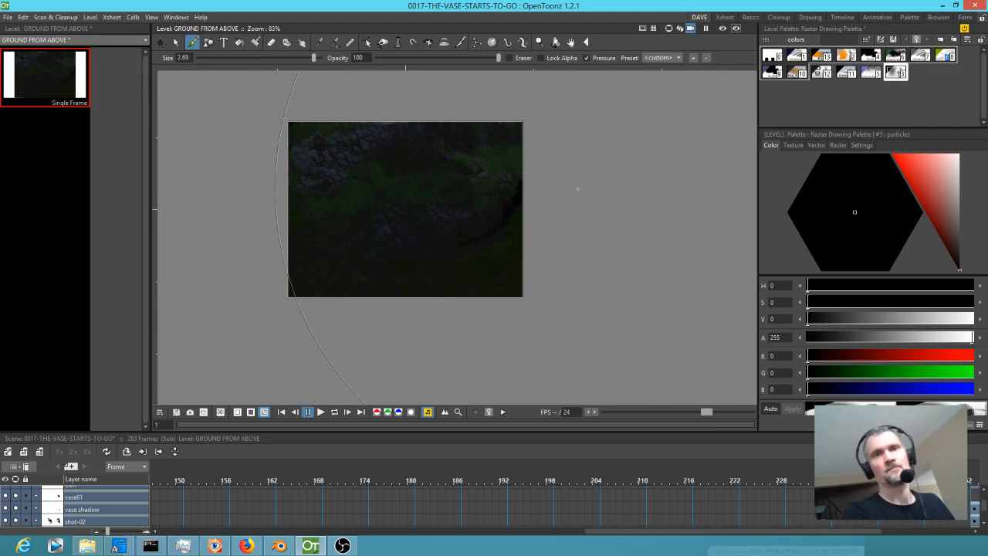
pyautogui.click(724, 17)
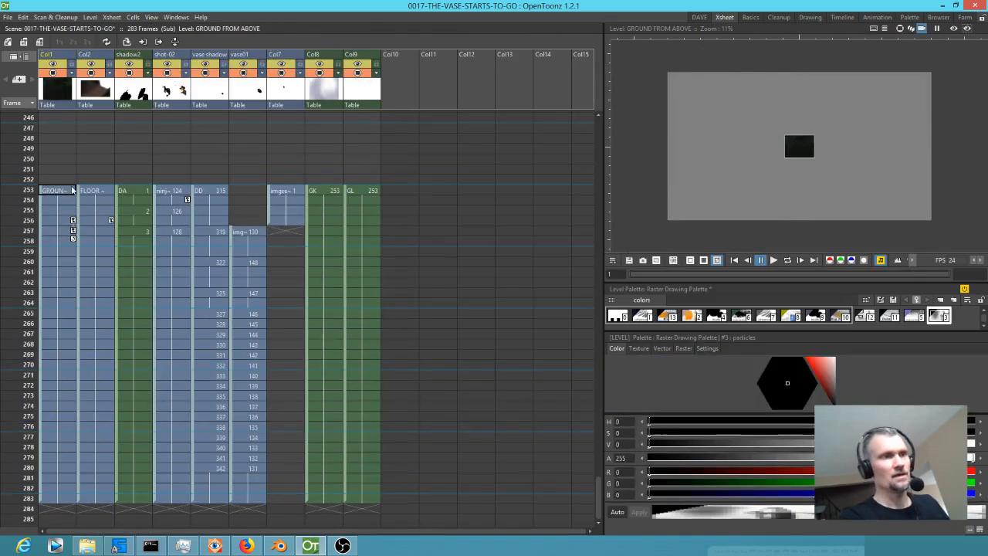
pyautogui.click(64, 191)
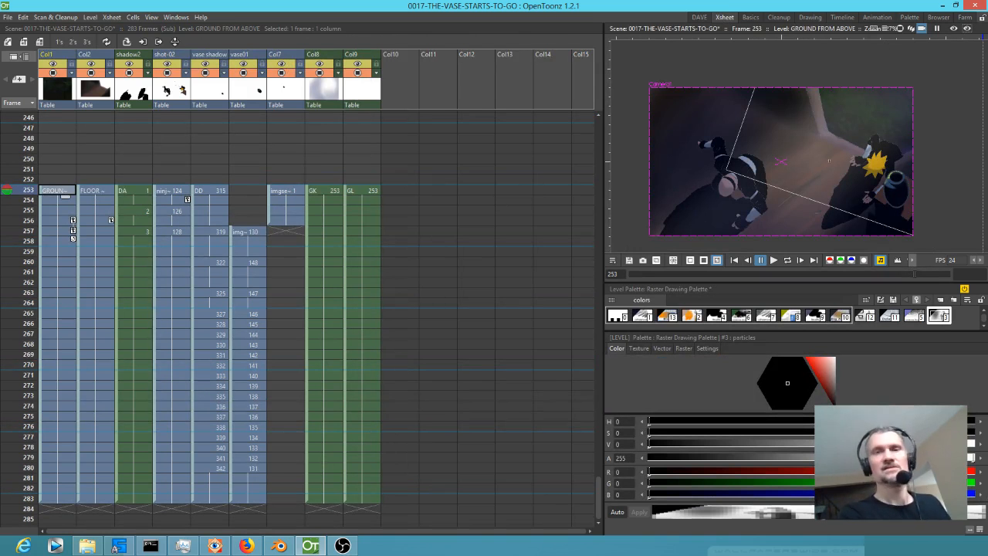
# Preview frame 253 and compare the FLOOR FROM TOP VIEW level with Premultiply turned off and back on in its level settings.
pyautogui.click(952, 28)
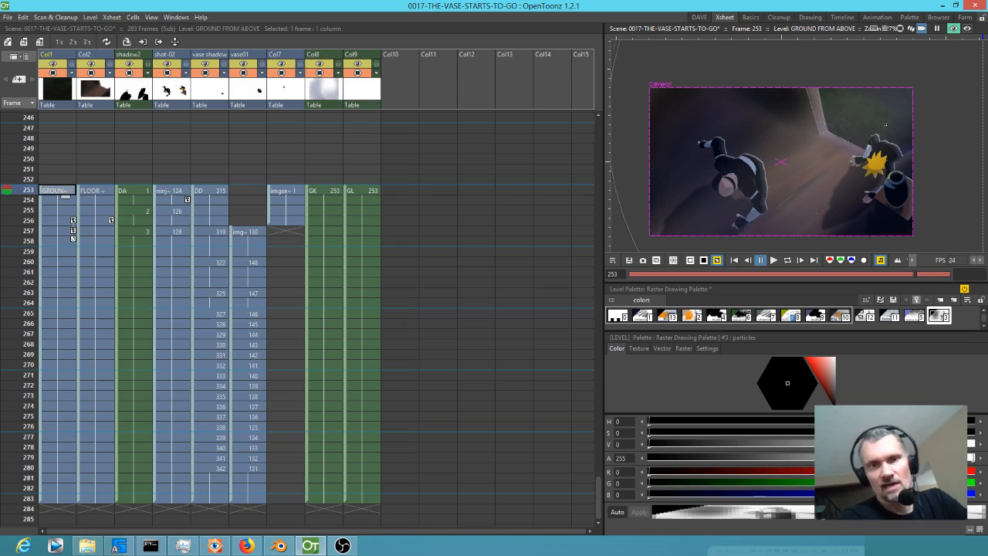
pyautogui.scroll(3, 890, 122)
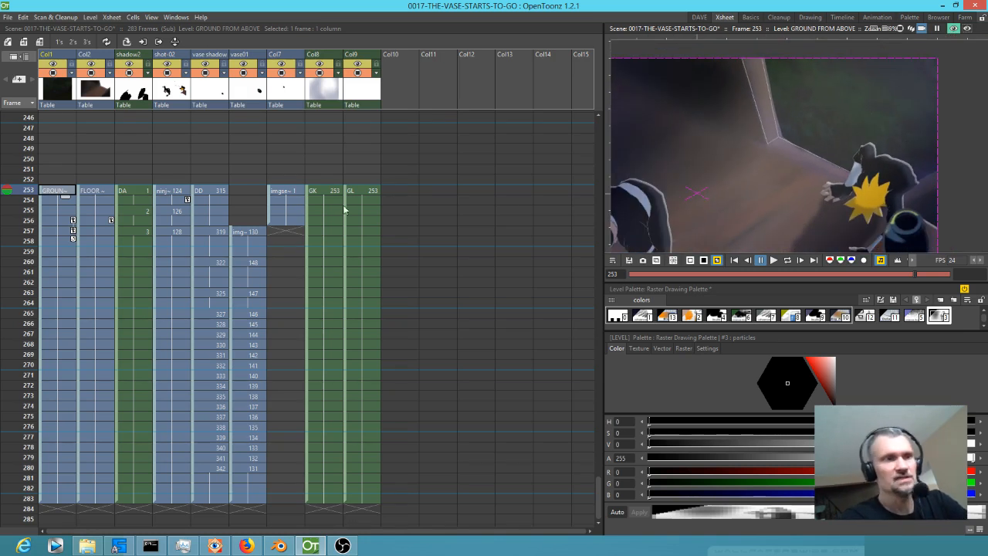
pyautogui.click(105, 193)
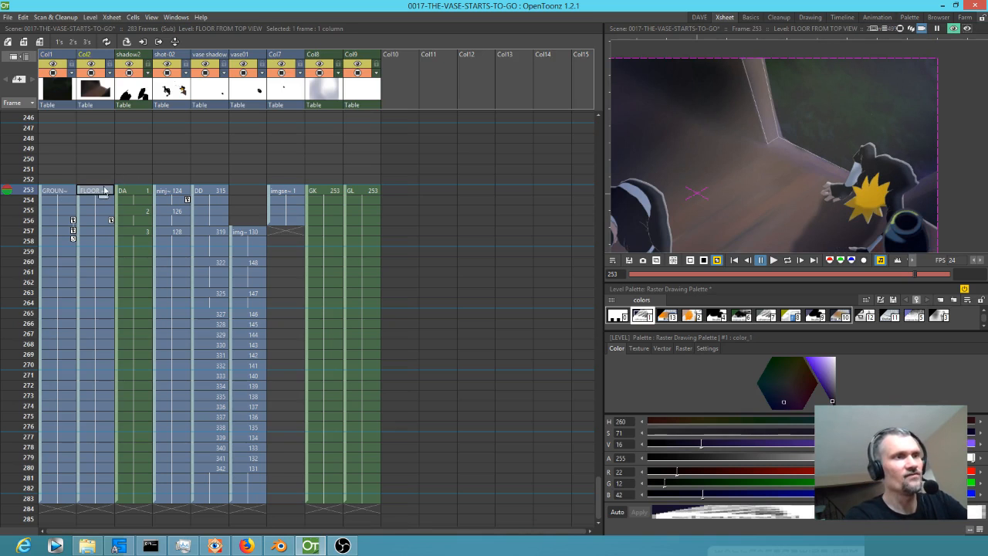
pyautogui.click(6, 17)
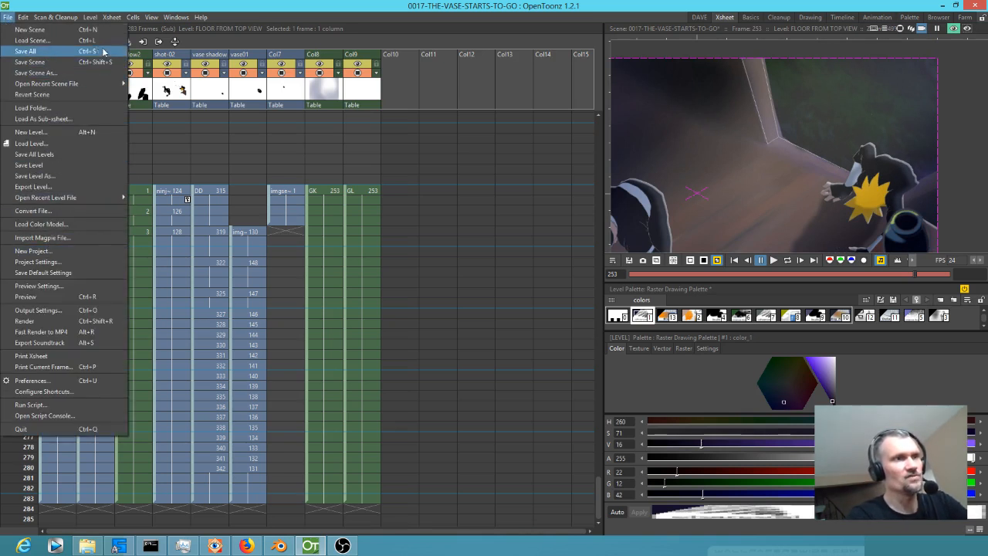
pyautogui.moveTo(96, 23)
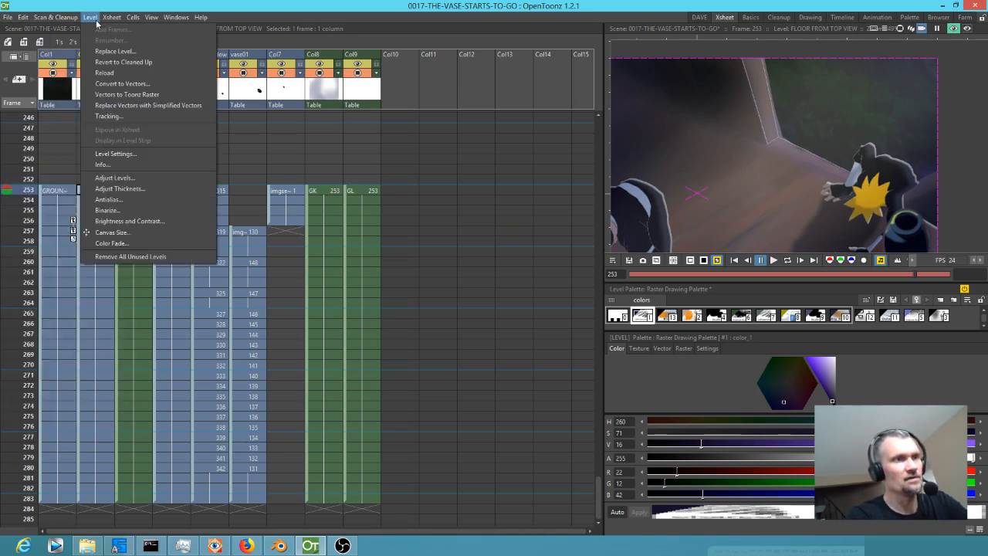
pyautogui.click(106, 155)
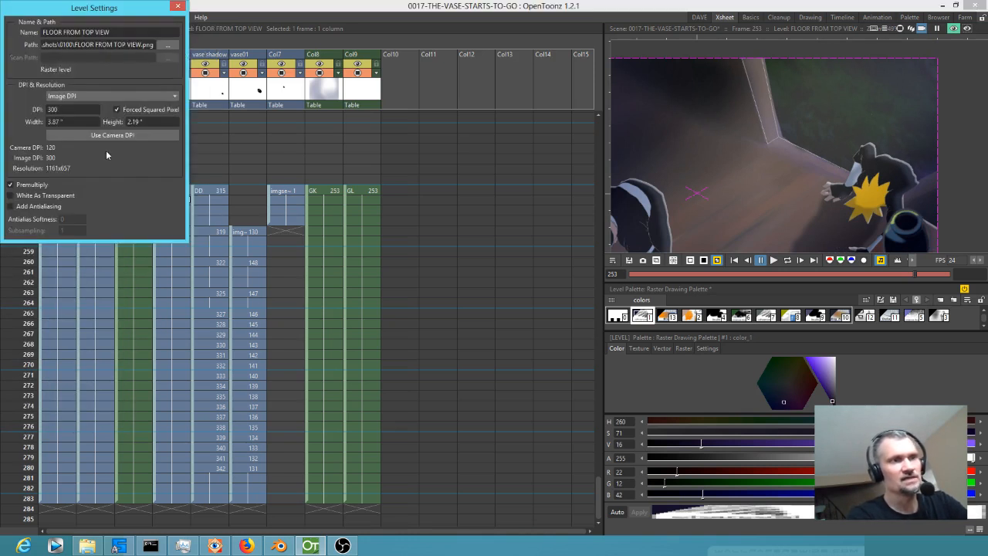
pyautogui.click(10, 186)
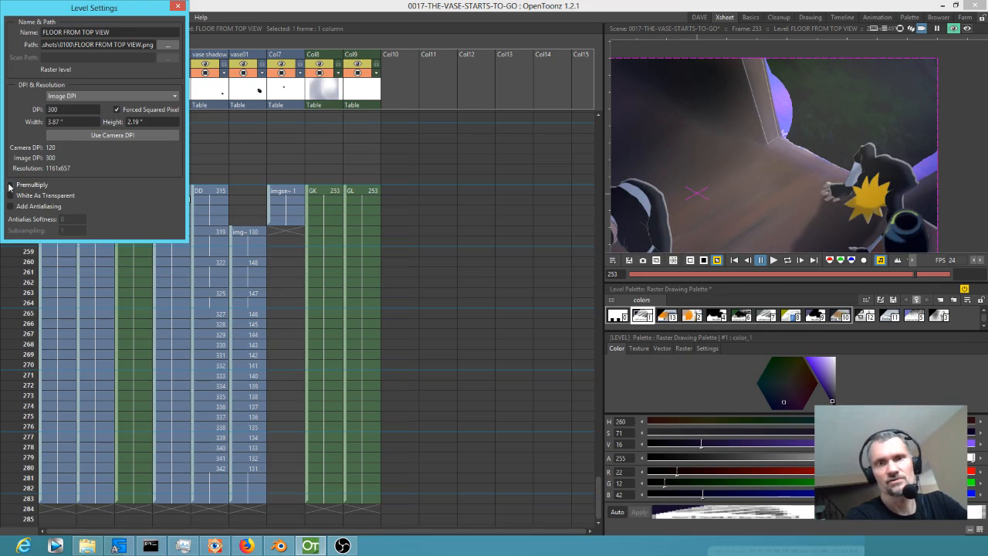
pyautogui.click(10, 186)
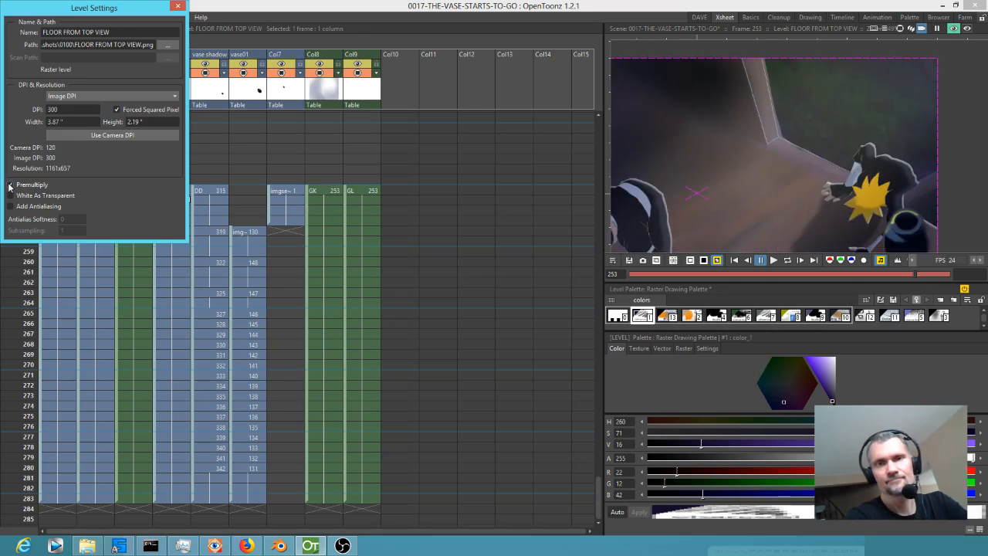
pyautogui.click(178, 8)
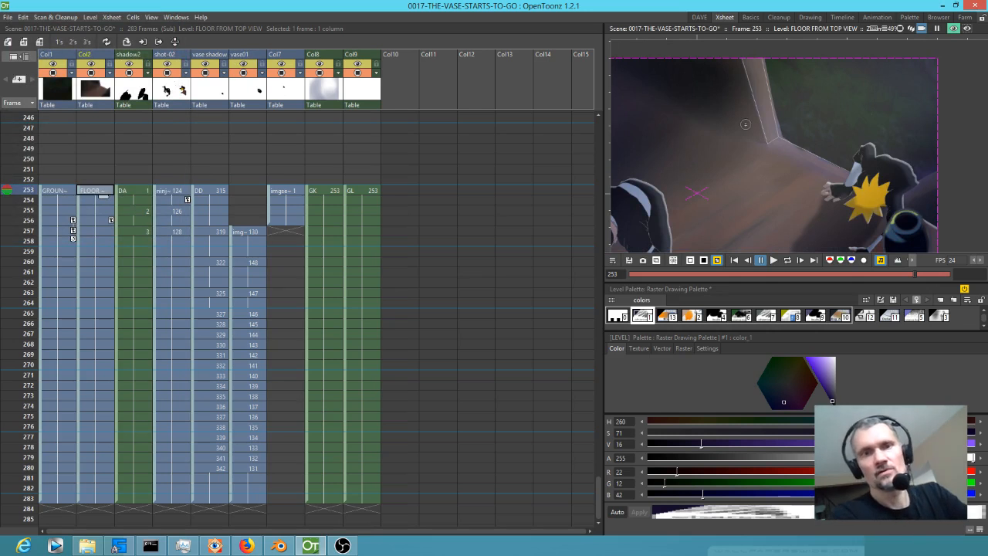
# Examine the doorway edges and floor in the frame 253 preview, and return to the normal camera view of the whole frame.
pyautogui.scroll(2, 741, 126)
pyautogui.scroll(-3, 829, 149)
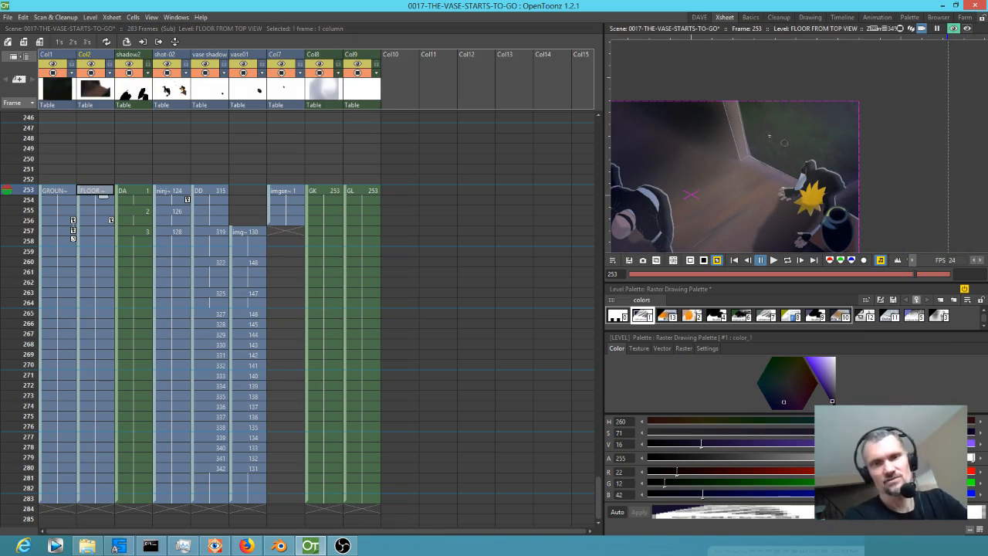
pyautogui.moveTo(714, 144); pyautogui.dragTo(804, 156)
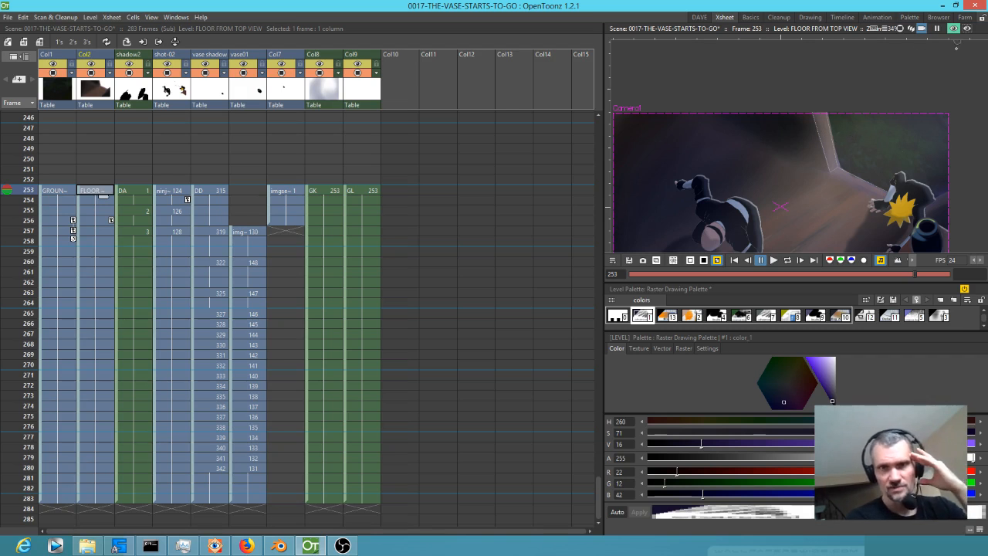
pyautogui.click(955, 30)
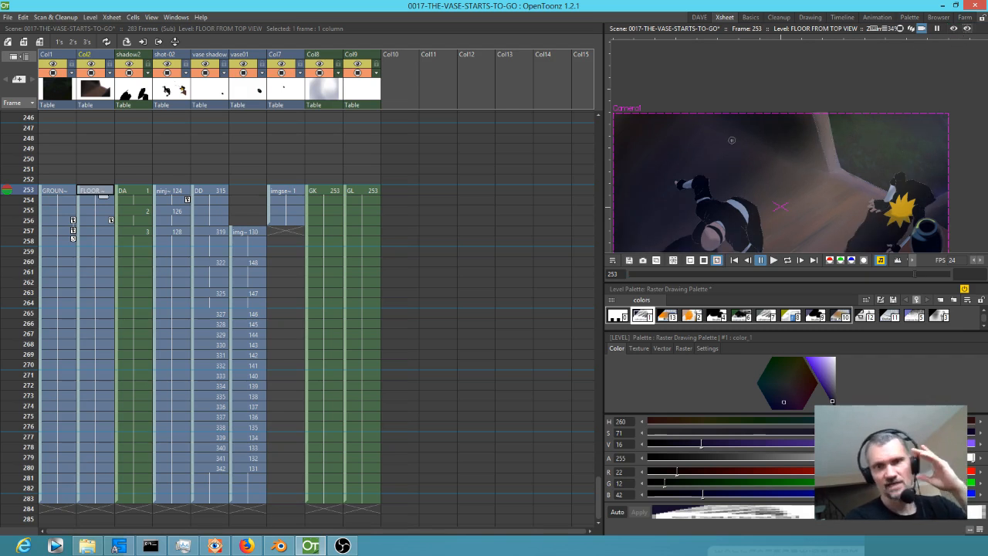
pyautogui.scroll(-3, 747, 153)
pyautogui.moveTo(781, 209); pyautogui.dragTo(800, 185)
pyautogui.scroll(2, 777, 159)
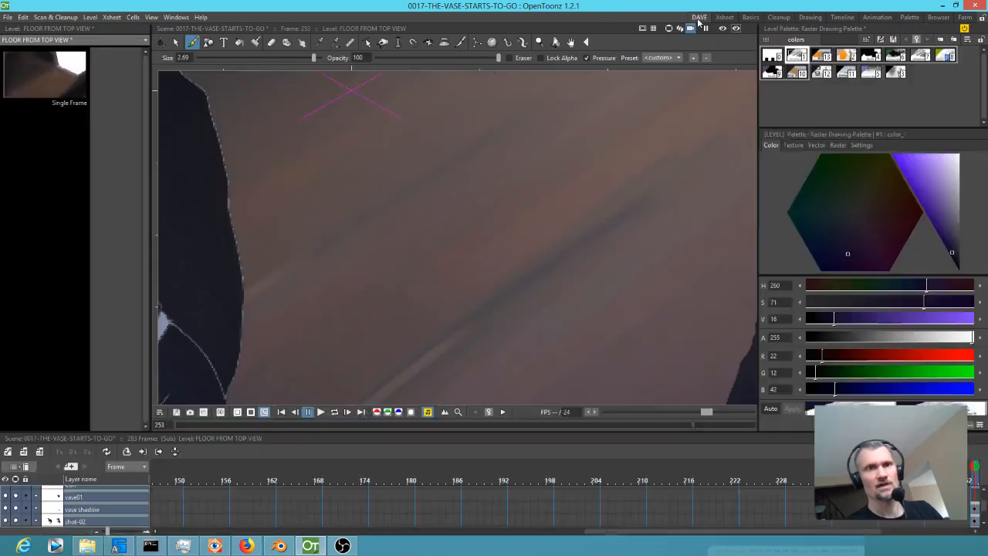
# Check the whole frame in the DAVE workspace and try to render from inside the sub-scene.
pyautogui.click(698, 17)
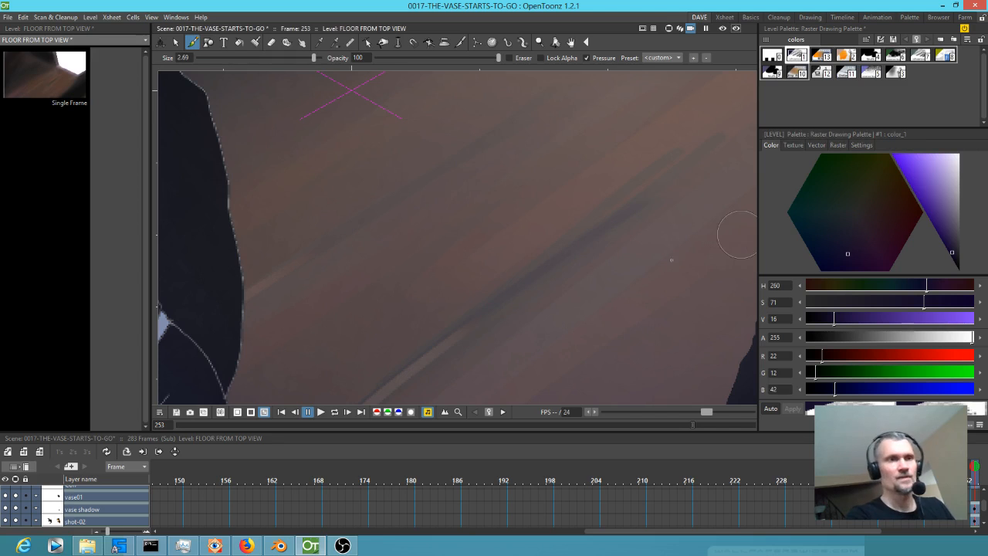
pyautogui.scroll(-2, 486, 240)
pyautogui.moveTo(601, 210); pyautogui.dragTo(567, 259)
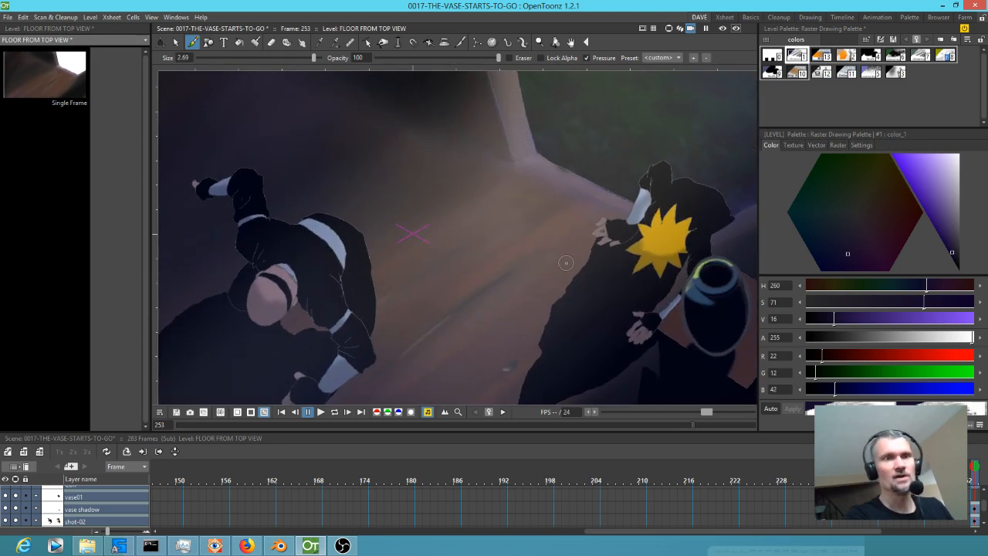
pyautogui.scroll(-4, 542, 195)
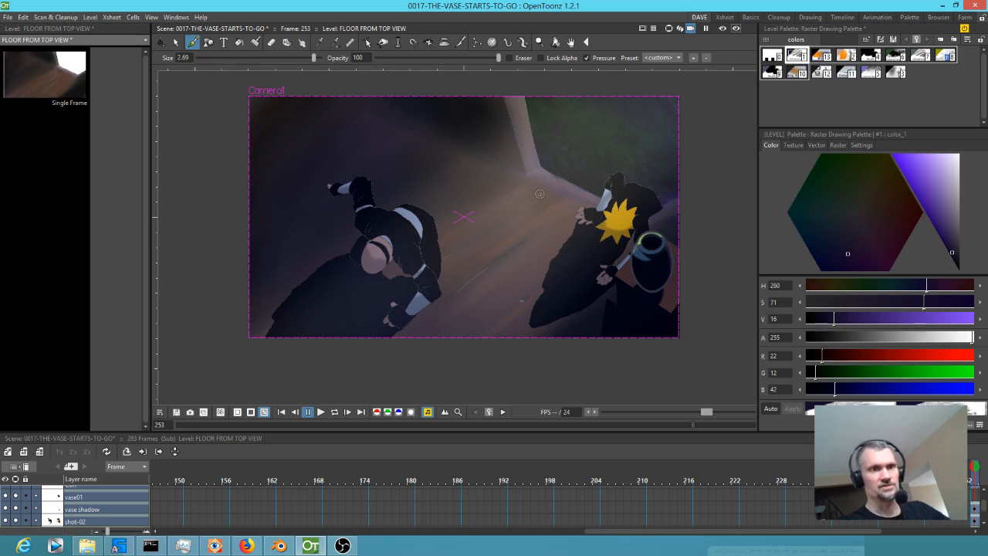
pyautogui.hotkey('ctrl', 'shift', 'r')
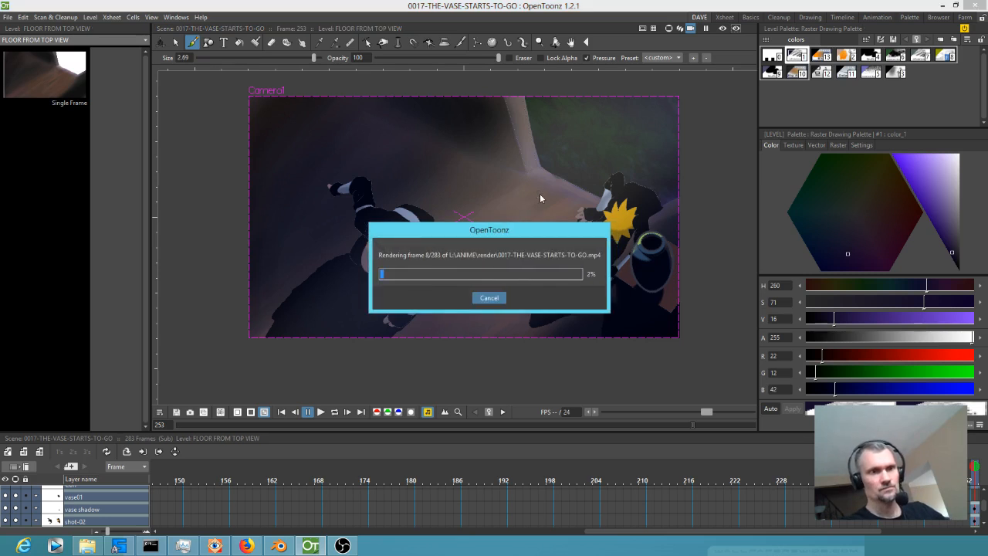
pyautogui.click(489, 297)
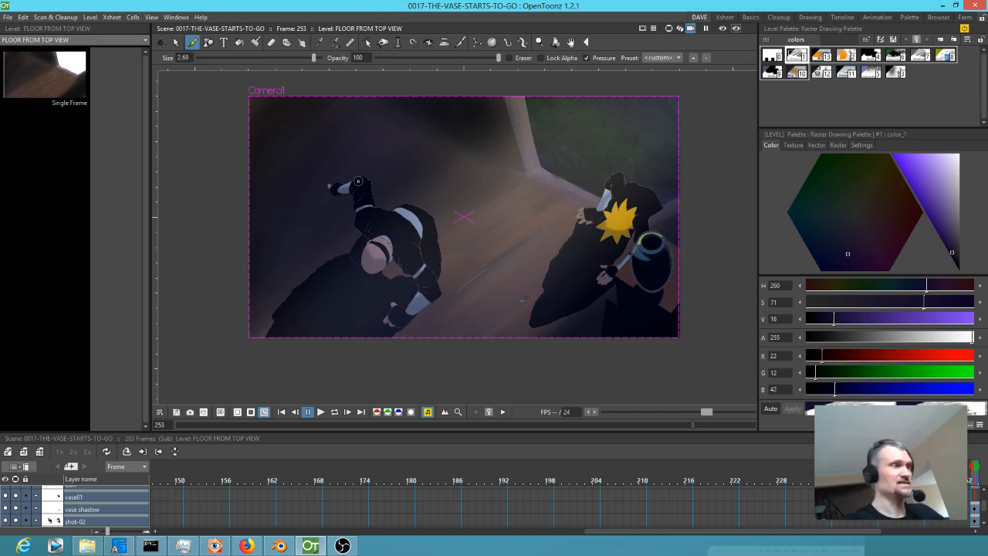
# Return from the sub-xsheet to the parent xsheet holding sub_37 and render the 31-frame scene to 0017-THE-VASE-STARTS-TO-GO.mp4.
pyautogui.click(724, 17)
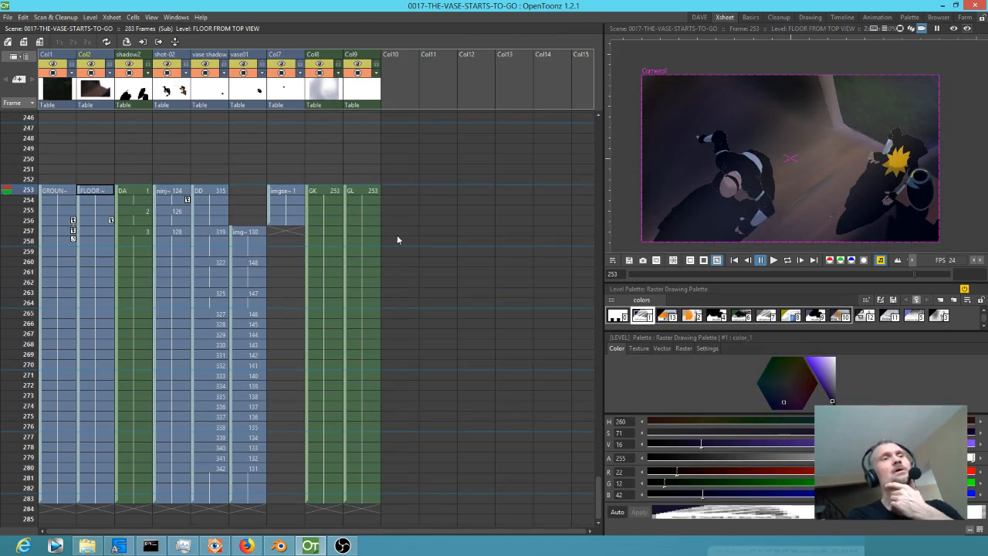
pyautogui.scroll(-2, 397, 234)
pyautogui.scroll(6, 397, 235)
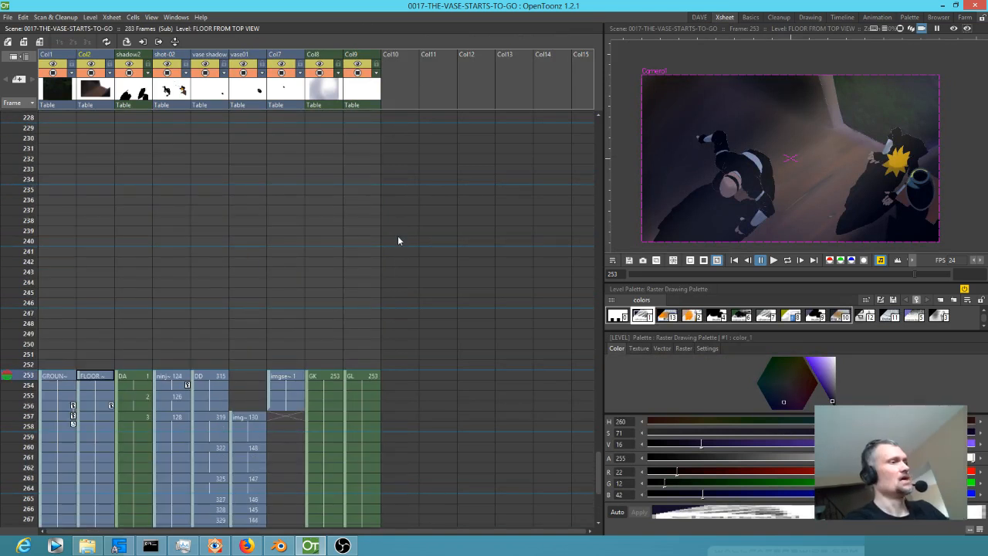
pyautogui.press('pageup')
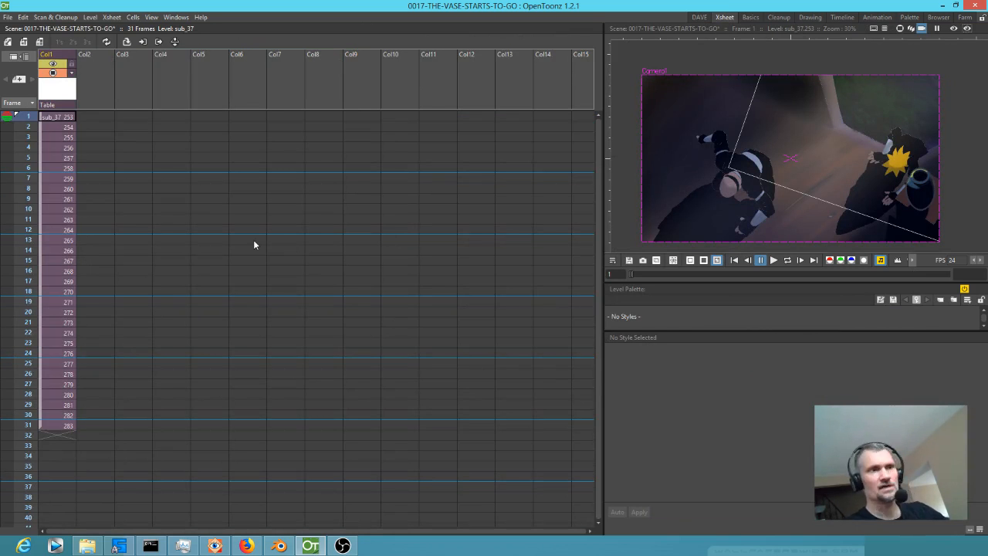
pyautogui.click(61, 118)
pyautogui.hotkey('ctrl', 'shift', 'r')
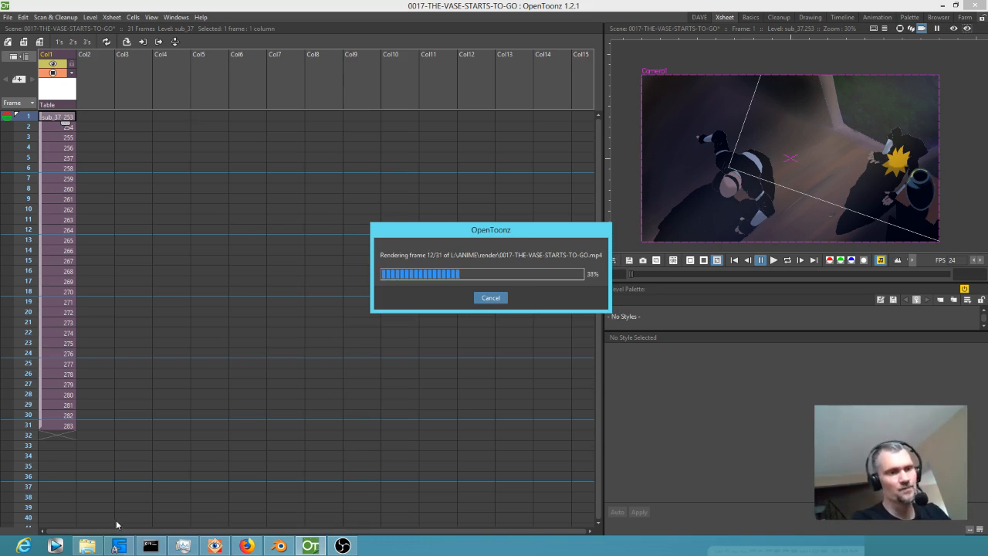
# Switch to Blender, set the preview range to frames 1316–1559, and place the playhead at frame 1480, where the 0016-N2-HITSTHETABLE strip ends.
pyautogui.click(280, 546)
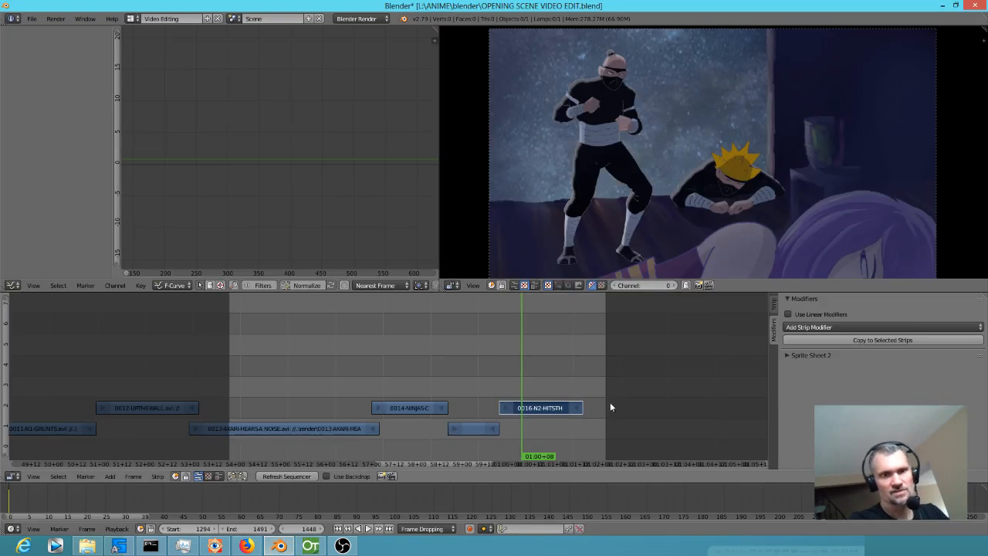
pyautogui.press('b')
pyautogui.moveTo(271, 317); pyautogui.dragTo(734, 459)
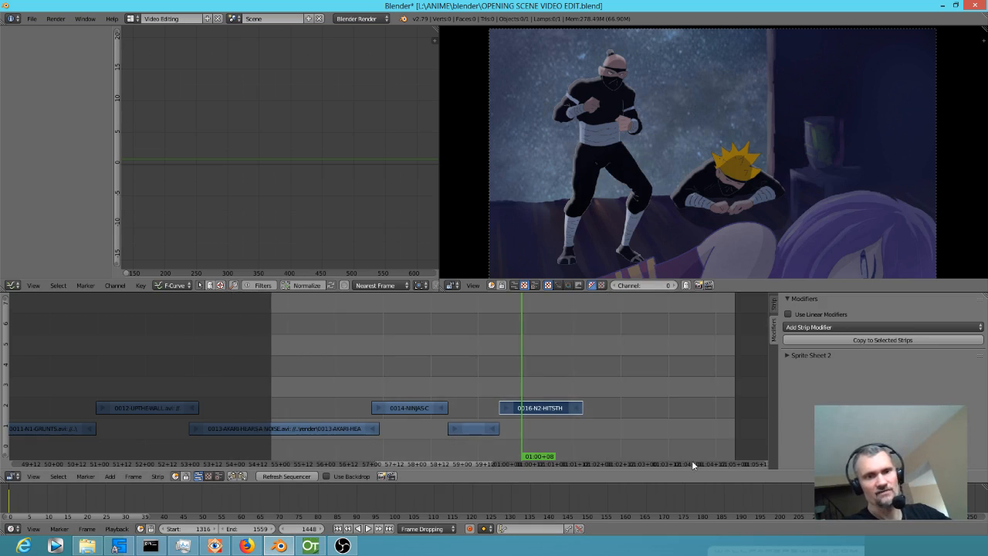
pyautogui.click(581, 421)
pyautogui.scroll(4, 582, 421)
pyautogui.moveTo(671, 406); pyautogui.dragTo(400, 409)
pyautogui.click(542, 460)
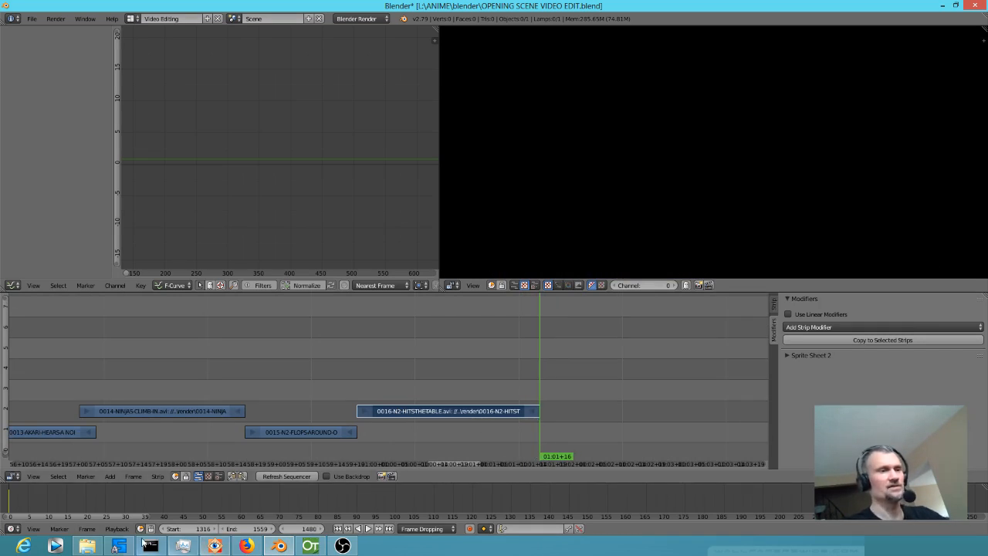
# Add the rendered 0017-THE-VASE-STARTS-TO-GO movie to channel 1 of the sequencer, directly after the 0016-N2-HITSTHETABLE strip.
pyautogui.moveTo(90, 549)
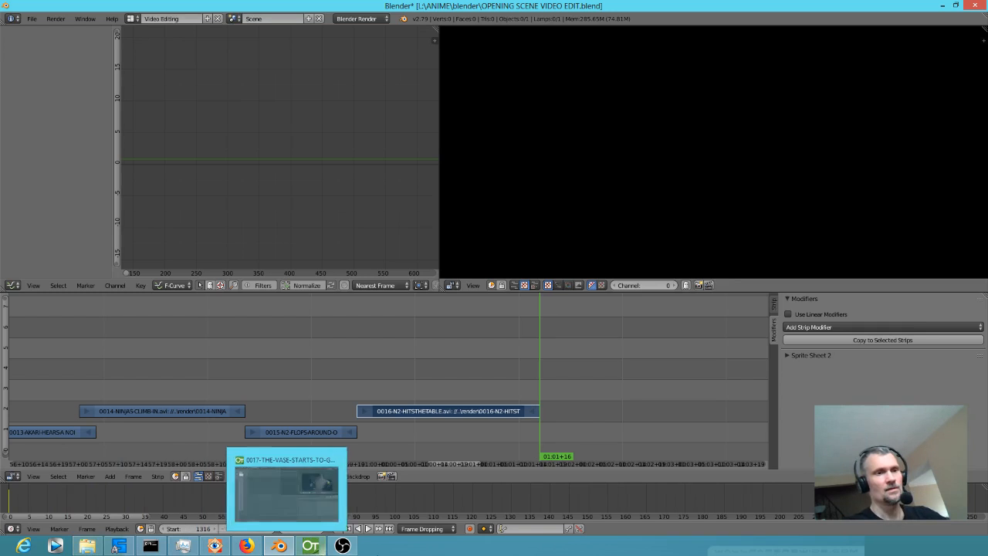
pyautogui.click(311, 547)
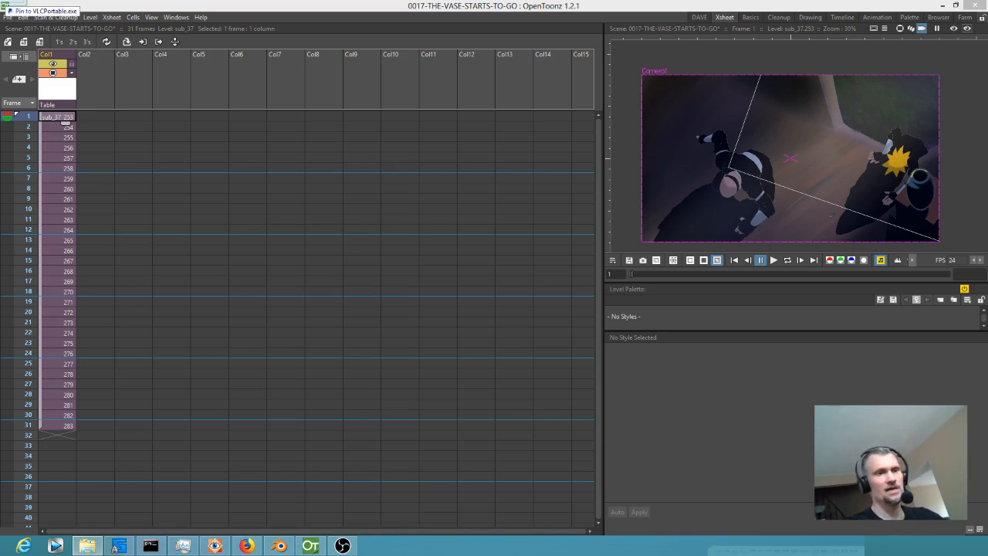
pyautogui.moveTo(543, 352); pyautogui.dragTo(540, 436)
# Scrub through the new 0017 strip to frame 1492 and review the whole picture in the preview.
pyautogui.moveTo(462, 430); pyautogui.dragTo(577, 431)
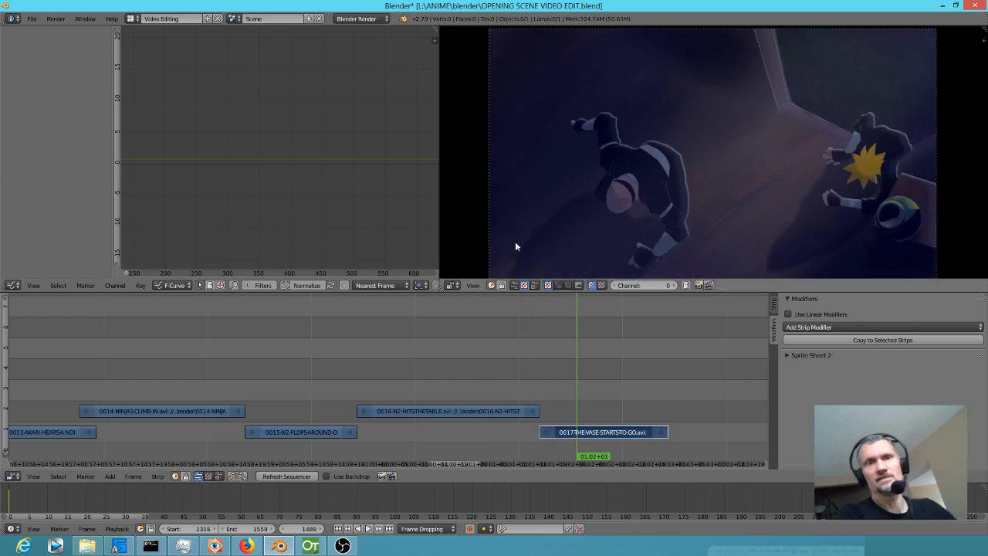
pyautogui.scroll(-1, 587, 247)
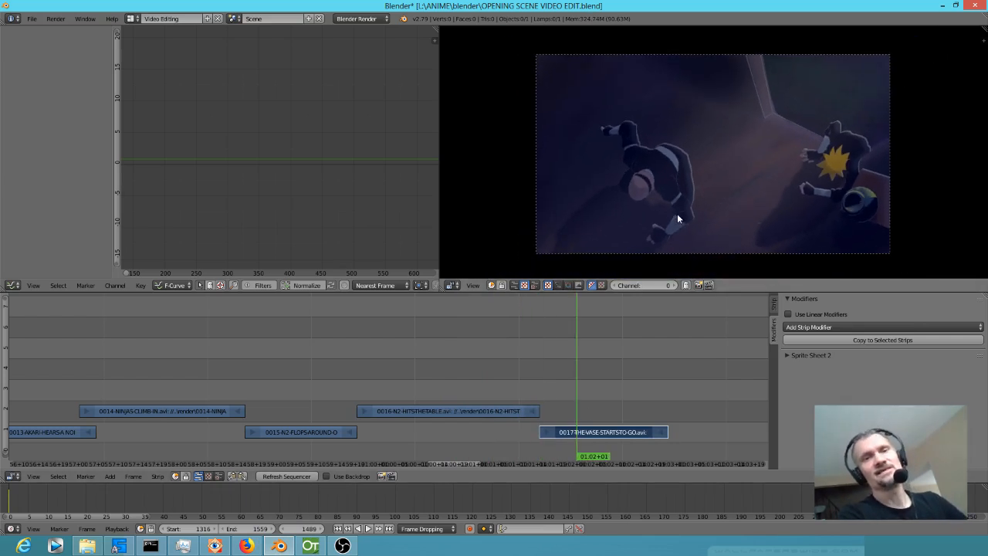
pyautogui.moveTo(737, 165); pyautogui.dragTo(724, 156)
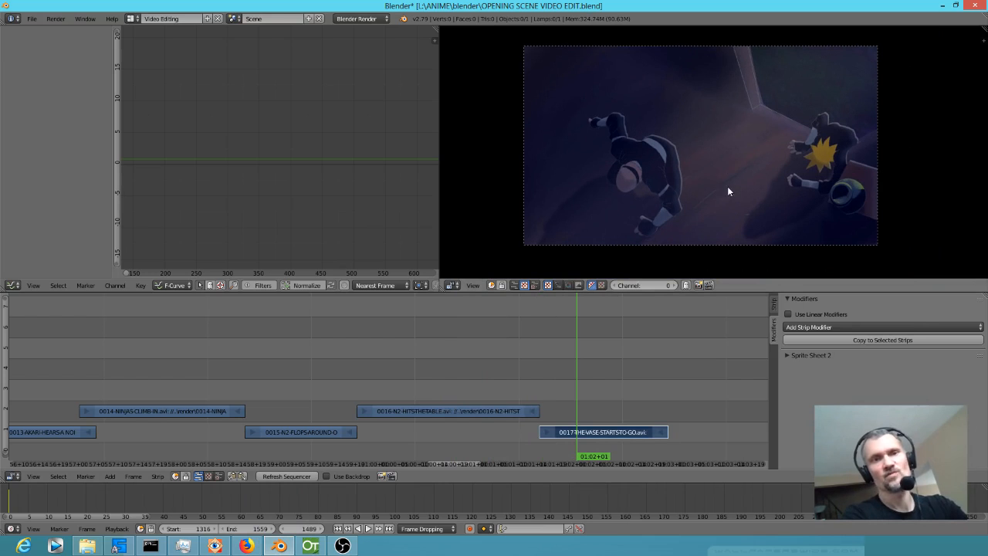
pyautogui.moveTo(554, 408); pyautogui.dragTo(591, 391)
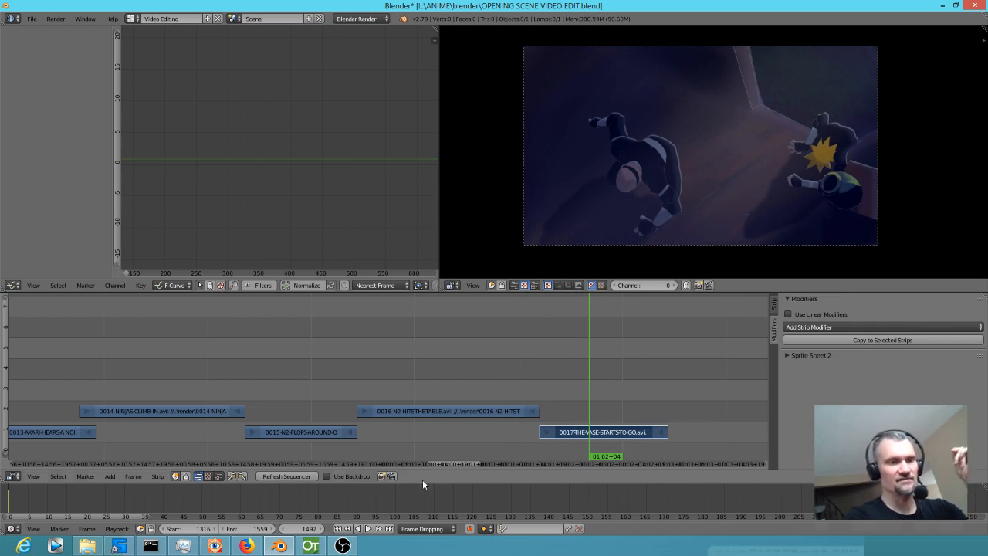
# Switch back to OpenToonz and delete the Peg5 and Peg4 nodes from the stage schematic.
pyautogui.click(317, 546)
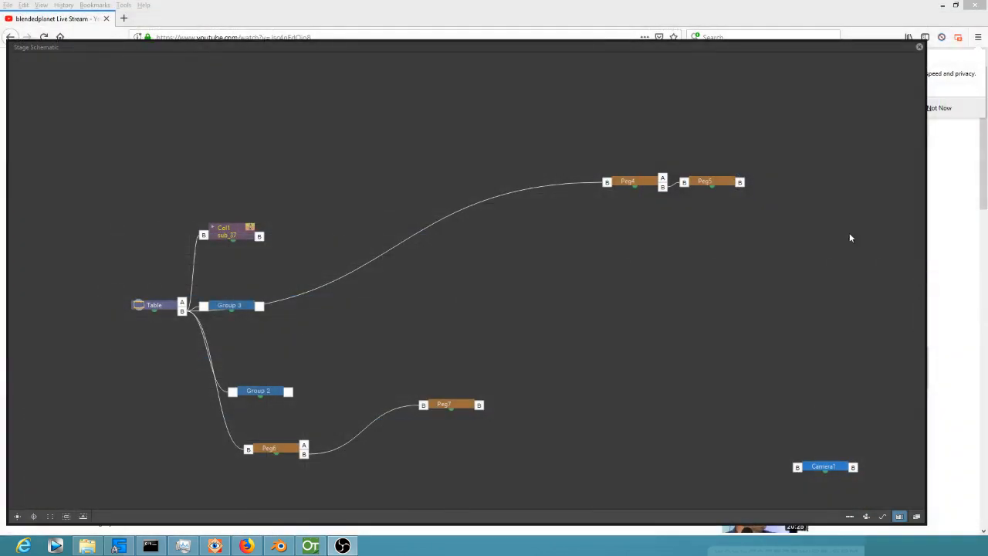
pyautogui.click(714, 182)
pyautogui.press('Delete')
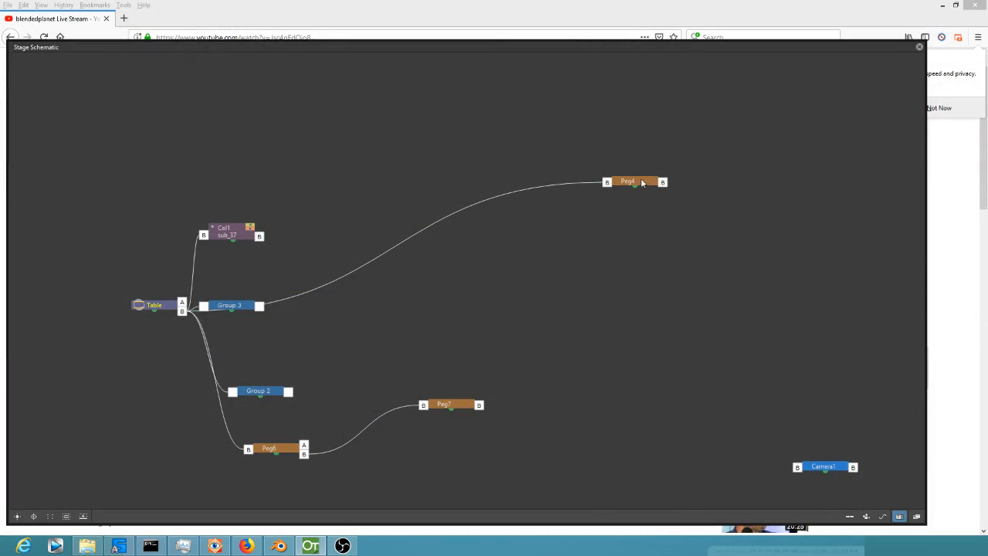
pyautogui.moveTo(639, 186); pyautogui.dragTo(652, 172)
pyautogui.press('Delete')
# Move Group 3 and the Col1 node apart, ungroup Group 3, and delete the released Peg8 node.
pyautogui.moveTo(238, 307); pyautogui.dragTo(347, 264)
pyautogui.moveTo(223, 228); pyautogui.dragTo(275, 207)
pyautogui.rightClick(338, 262)
pyautogui.click(370, 280)
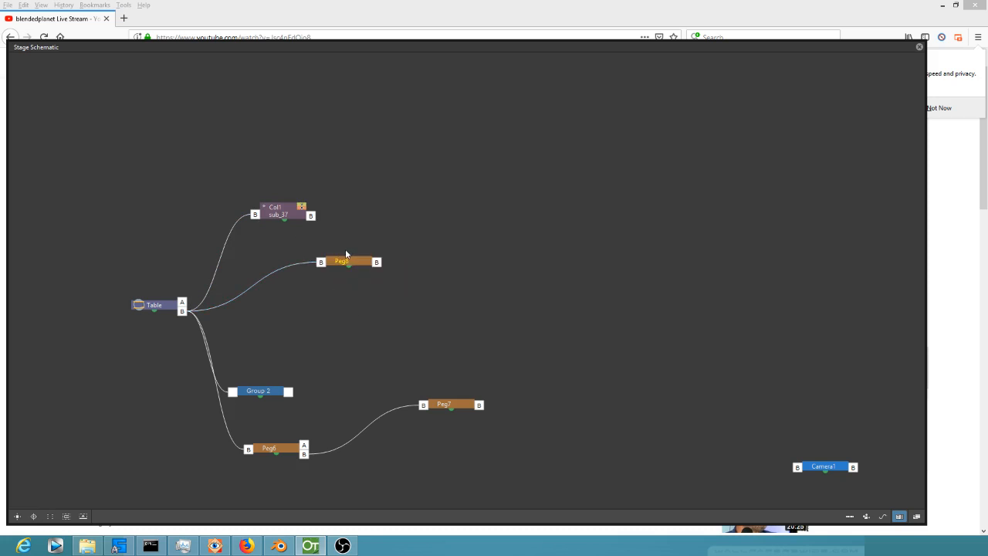
pyautogui.moveTo(345, 254); pyautogui.dragTo(386, 243)
pyautogui.press('Delete')
# Move Group 2 into clear space, ungroup it, and delete its contents from the stage schematic.
pyautogui.moveTo(263, 392); pyautogui.dragTo(336, 340)
pyautogui.rightClick(336, 337)
pyautogui.click(361, 355)
pyautogui.press('Delete')
# Delete the Peg6 and Peg7 nodes and reposition the Col1 node in the stage schematic.
pyautogui.moveTo(287, 458); pyautogui.dragTo(308, 386)
pyautogui.press('Delete')
pyautogui.click(445, 404)
pyautogui.press('Delete')
pyautogui.moveTo(290, 214); pyautogui.dragTo(378, 261)
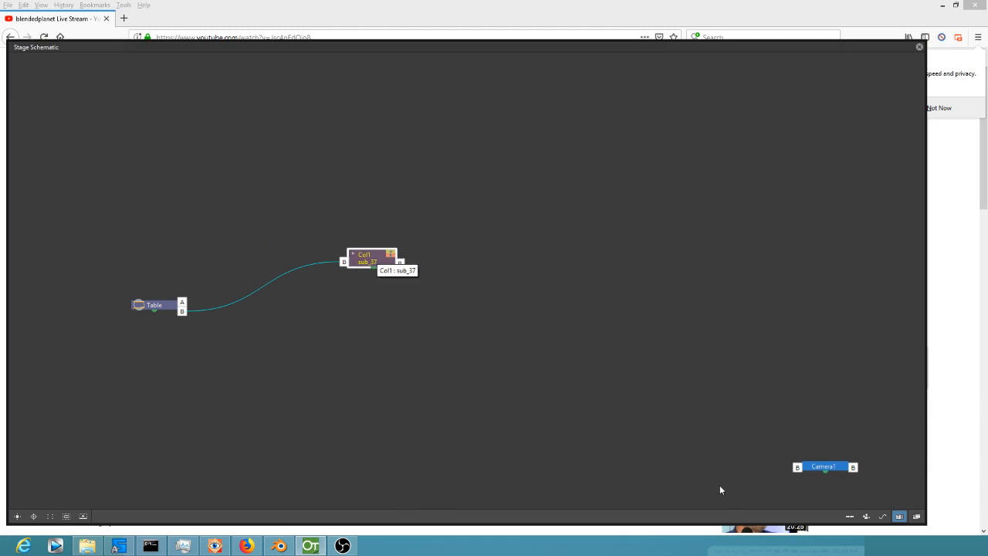
# In the FX schematic, delete the AdjustLevels node between XSheet and Output and move the XSheet node into its place.
pyautogui.click(916, 516)
pyautogui.moveTo(513, 291); pyautogui.dragTo(507, 279)
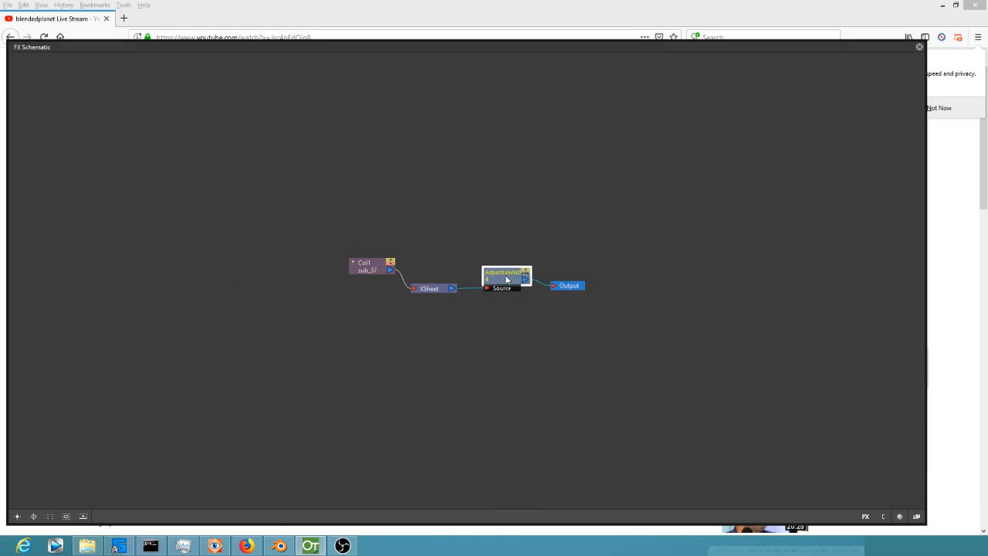
pyautogui.moveTo(430, 294); pyautogui.dragTo(464, 281)
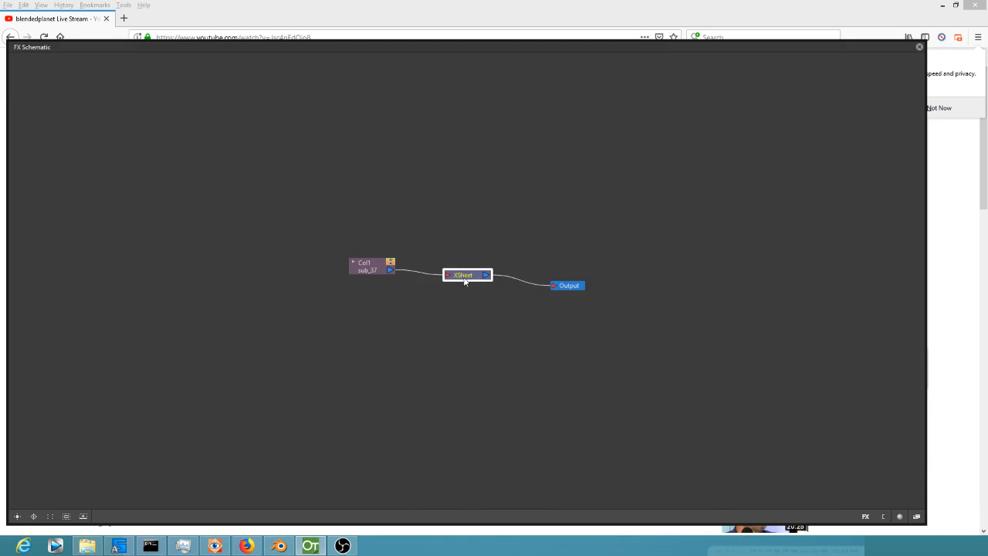
# Open the Col1 sub-scene and examine its FX schematic, checking the effect nodes attached to the shadow2 column.
pyautogui.click(916, 515)
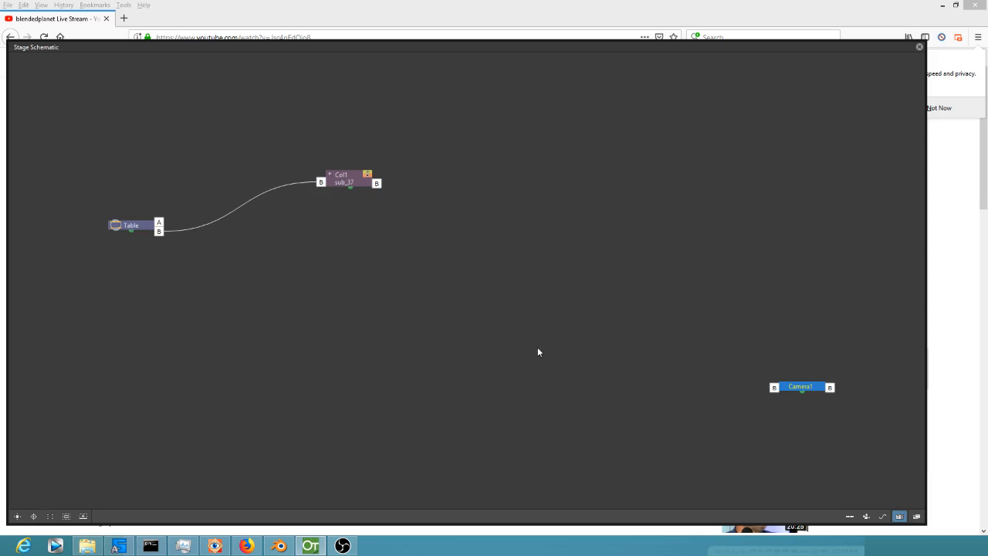
pyautogui.moveTo(620, 342); pyautogui.dragTo(365, 330)
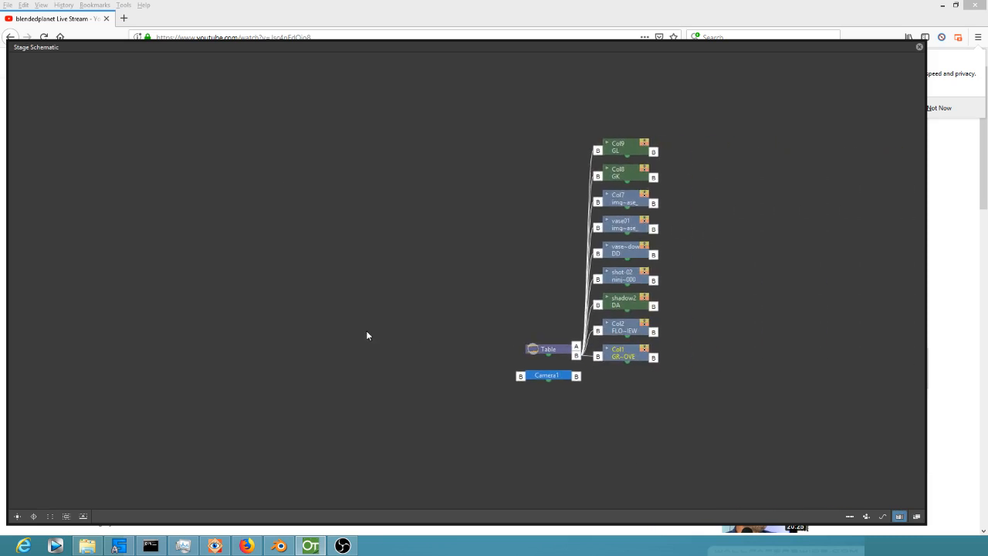
pyautogui.click(916, 516)
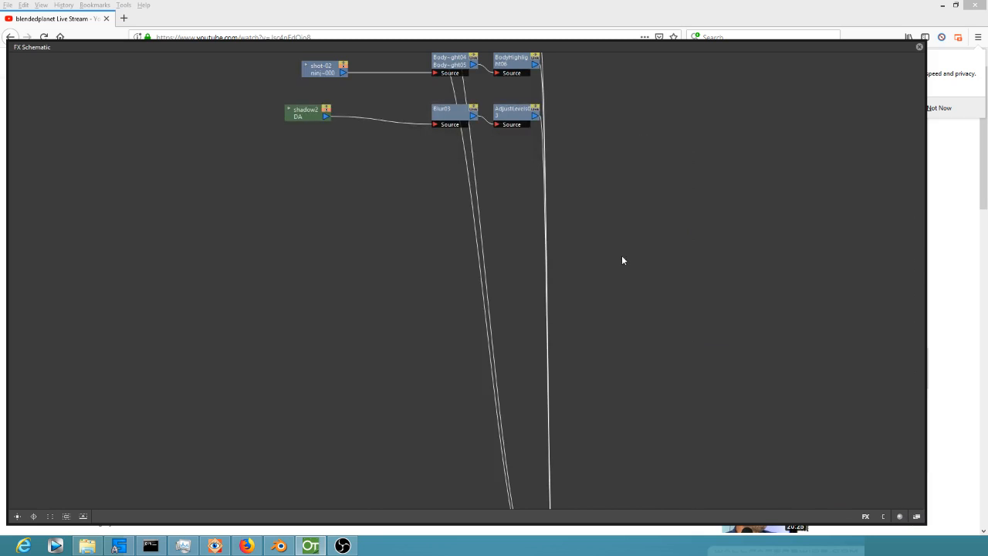
pyautogui.click(47, 517)
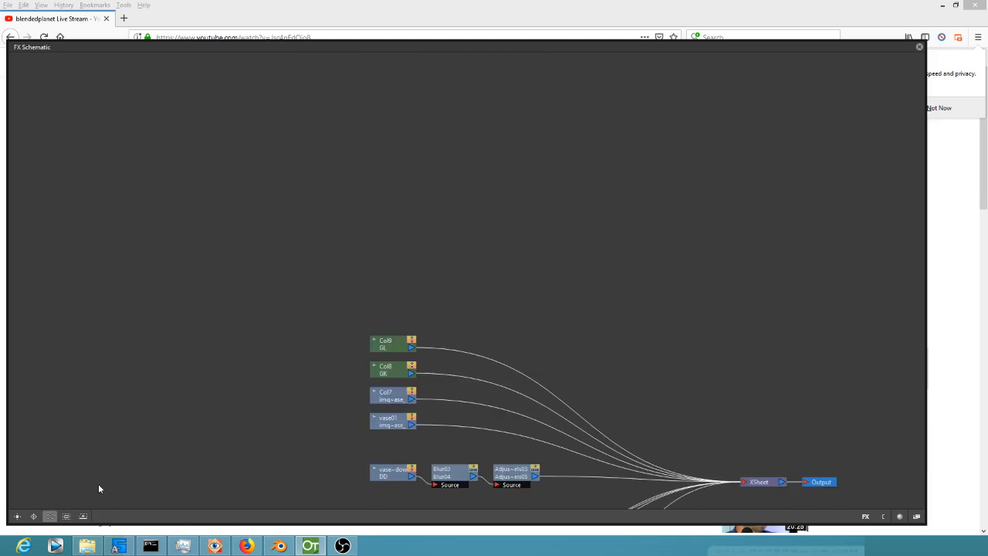
pyautogui.click(51, 516)
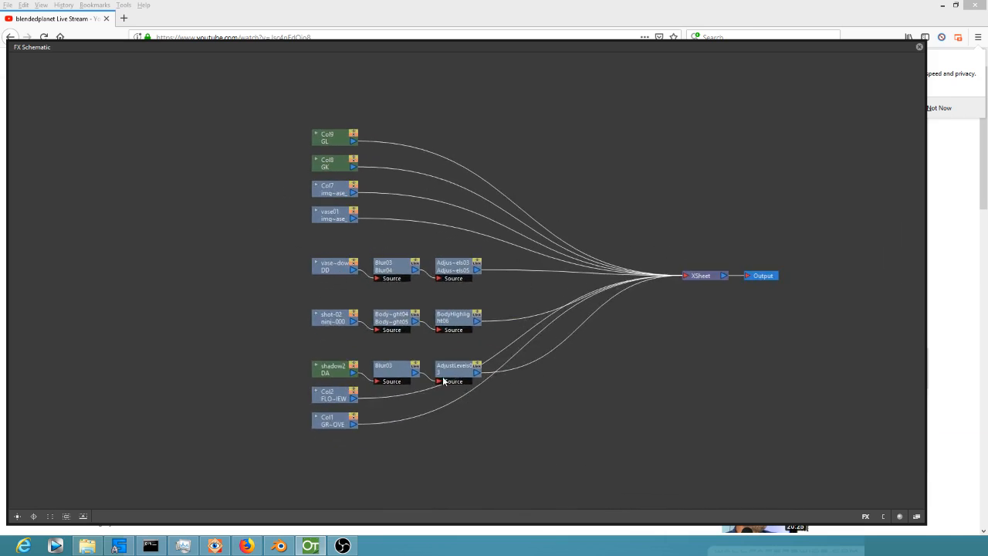
pyautogui.moveTo(339, 368); pyautogui.dragTo(334, 357)
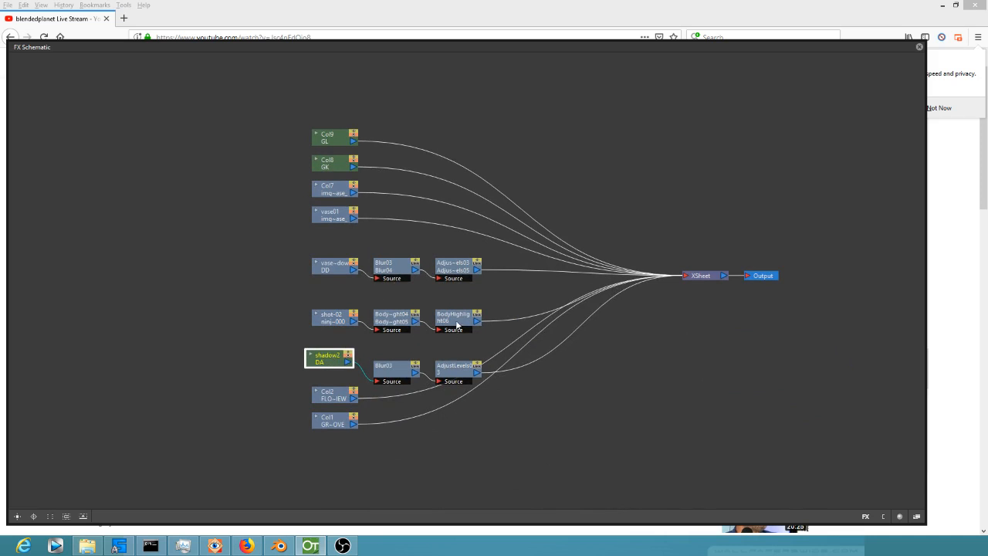
pyautogui.click(462, 371)
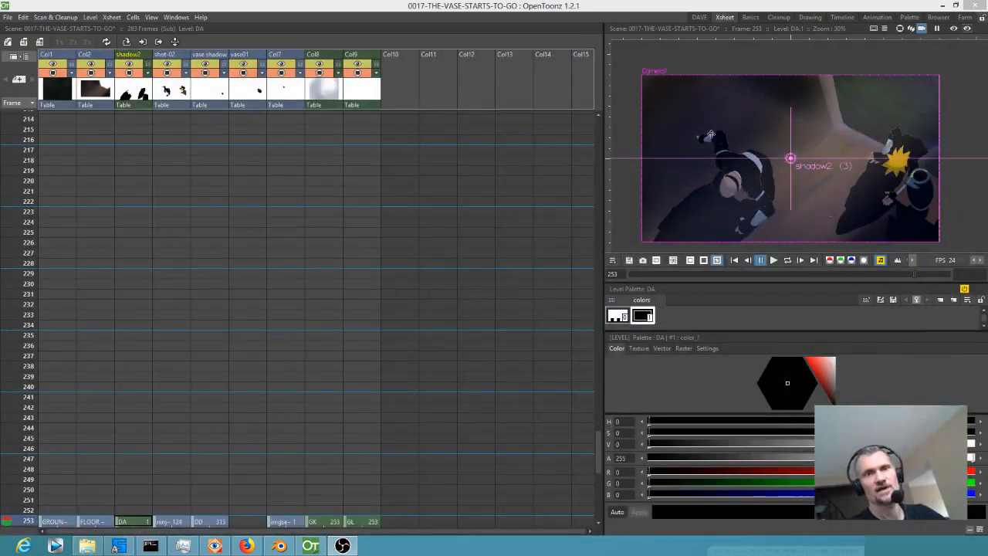
# Check the sub-scene in the viewer's preview, return to the main xsheet, and render the scene.
pyautogui.click(954, 30)
pyautogui.click(954, 29)
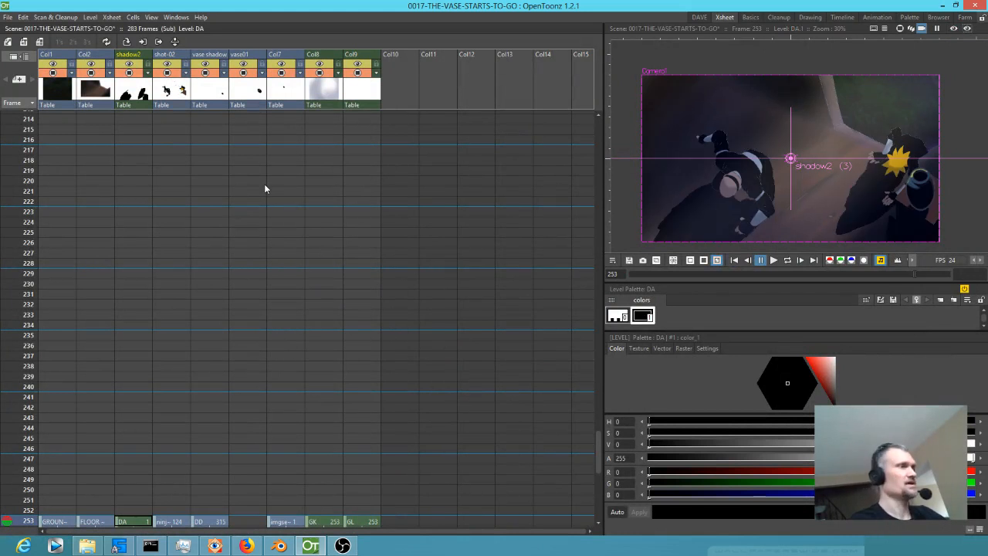
pyautogui.hotkey('shift', 'x')
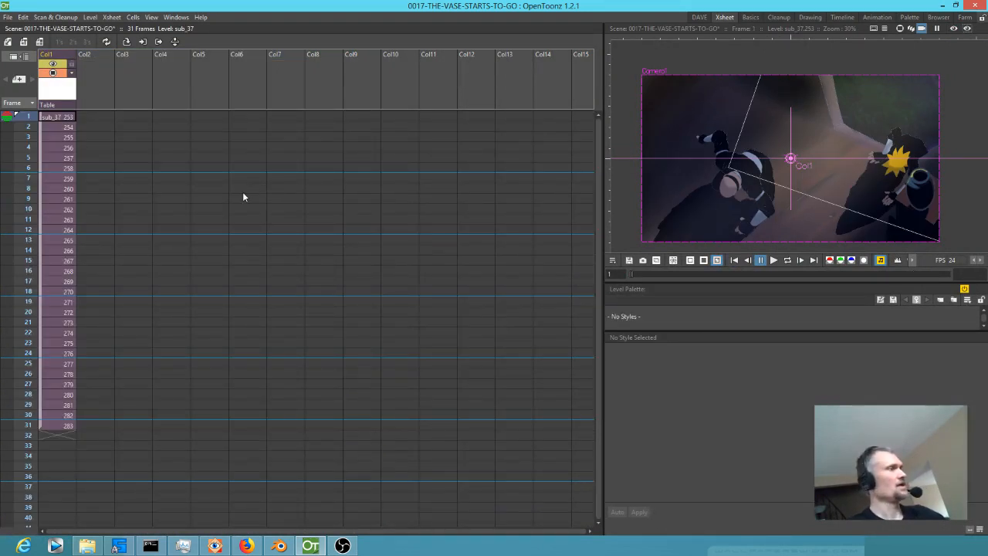
pyautogui.hotkey('ctrl', 'shift', 'r')
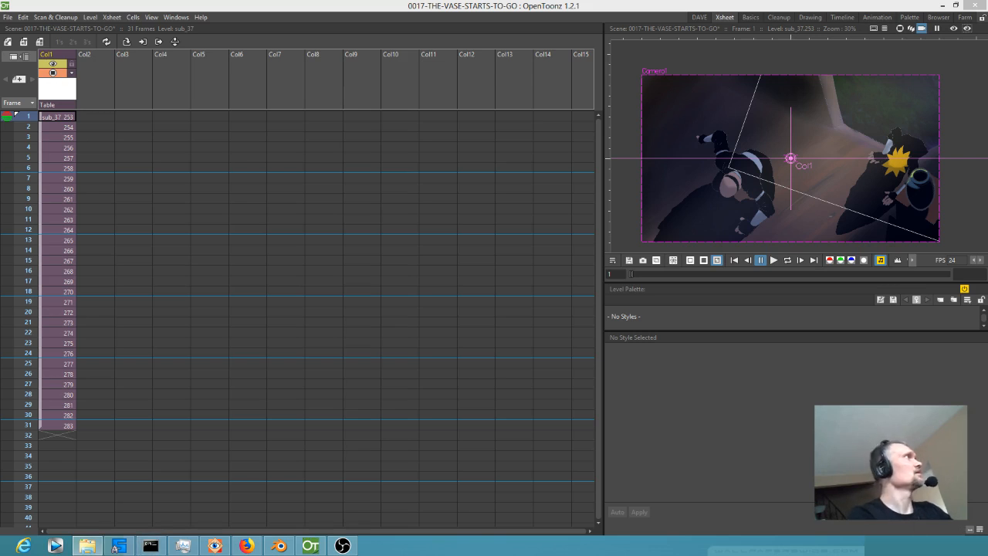
# Switch to Blender and reopen the recent file OPENING SCENE VIDEO EDIT.blend.
pyautogui.click(279, 546)
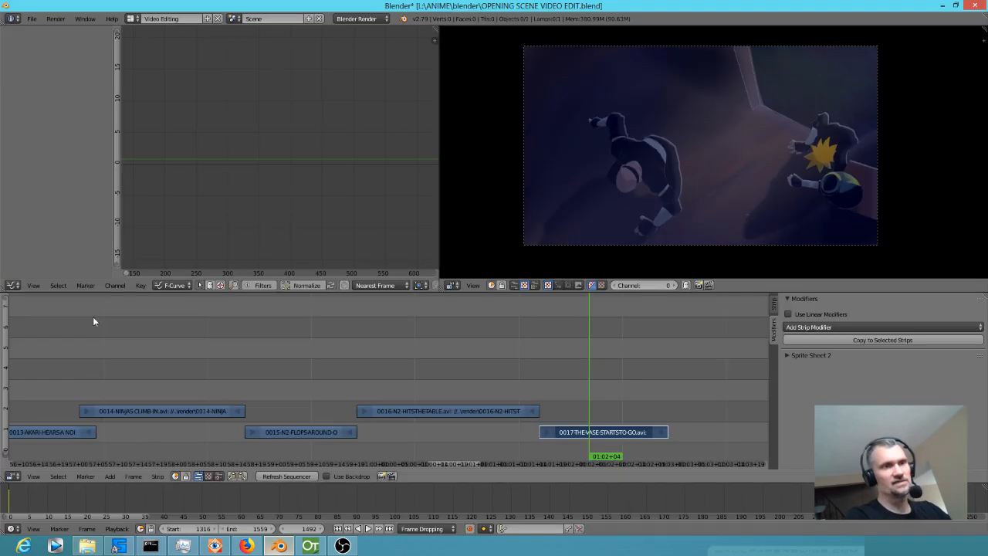
pyautogui.click(32, 20)
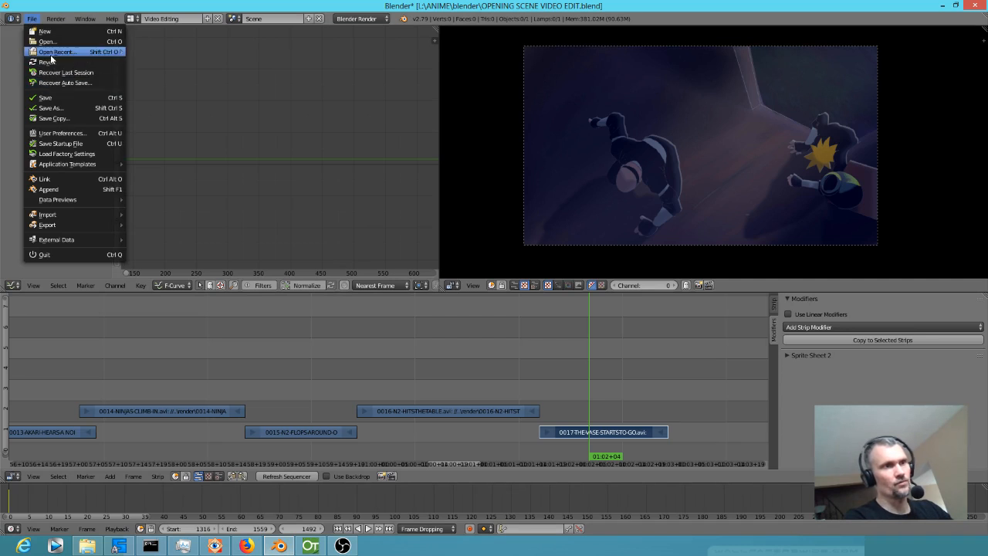
pyautogui.moveTo(54, 53)
pyautogui.click(230, 53)
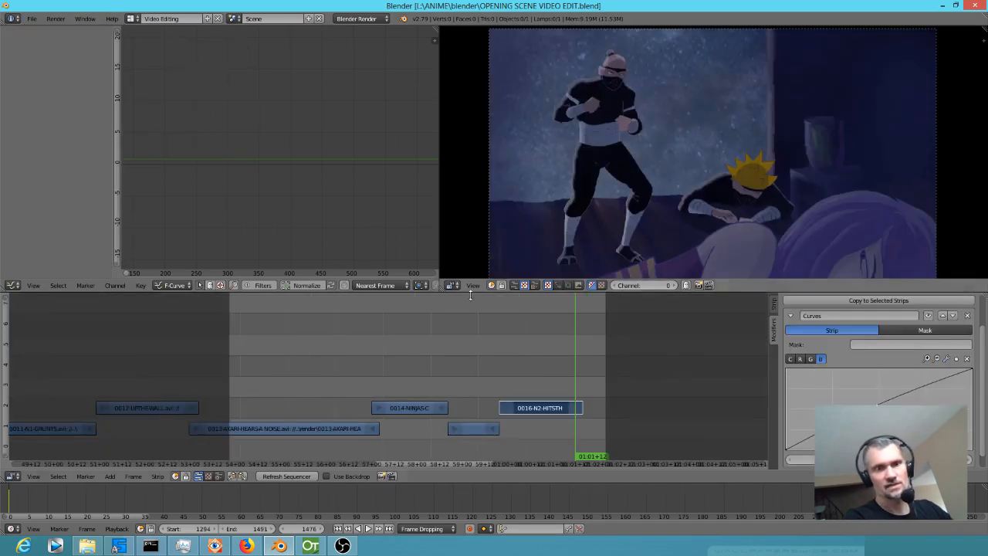
# Place the playhead at the end of the 0016-N2-HITSTHETABLE strip and set the preview range to frames 1399 to 1524.
pyautogui.hotkey('alt', 'a')
pyautogui.moveTo(517, 358); pyautogui.dragTo(577, 374)
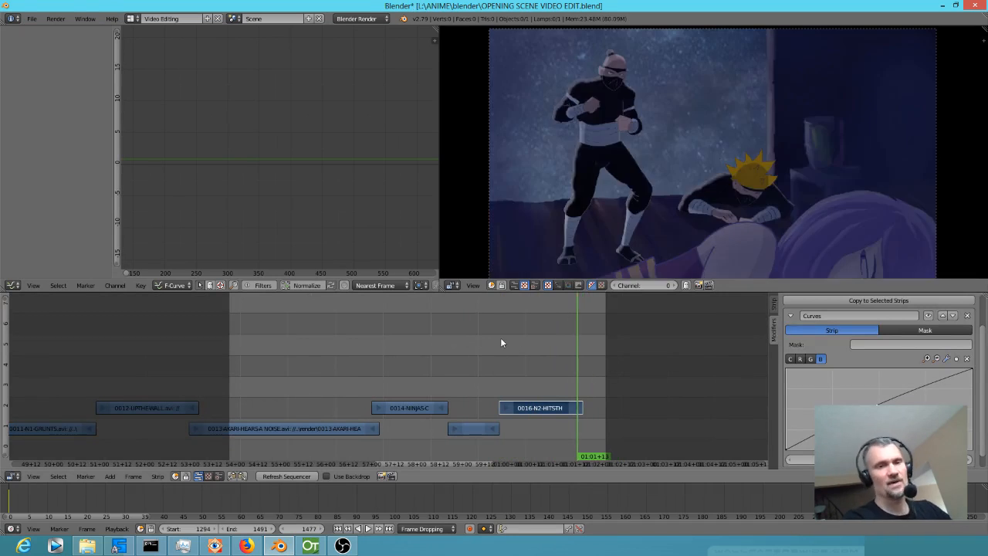
pyautogui.scroll(3, 571, 376)
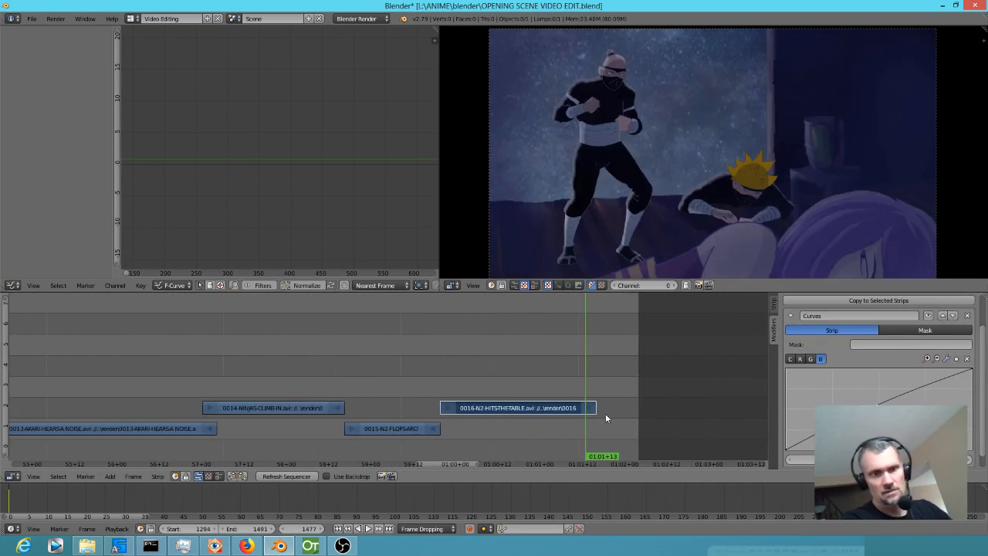
pyautogui.moveTo(599, 414); pyautogui.dragTo(596, 417)
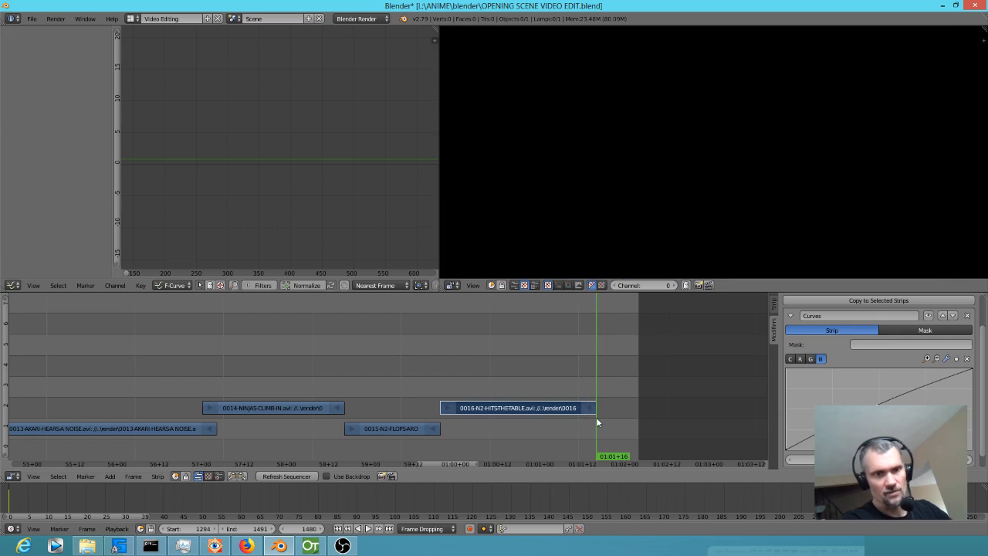
pyautogui.press('p')
pyautogui.moveTo(310, 302); pyautogui.dragTo(748, 483)
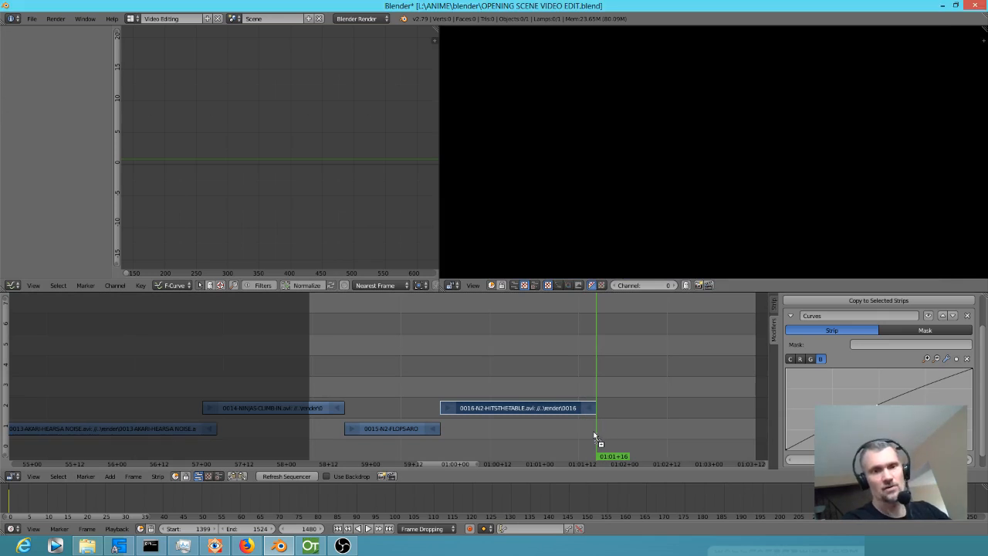
# Add the rendered 0017-THE-VASE-STARTS-TO-GO clip on channel 1 directly after the 0016 strip and scrub through its opening.
pyautogui.moveTo(596, 428); pyautogui.dragTo(596, 427)
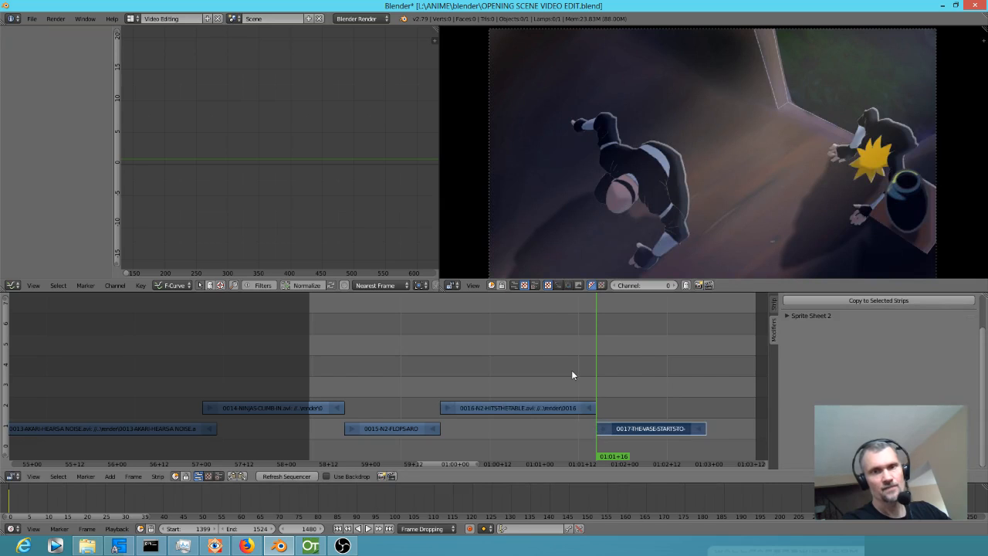
pyautogui.moveTo(606, 369)
pyautogui.mouseDown()
pyautogui.moveTo(684, 369)
pyautogui.moveTo(624, 363)
pyautogui.mouseUp()
pyautogui.scroll(-1, 609, 351)
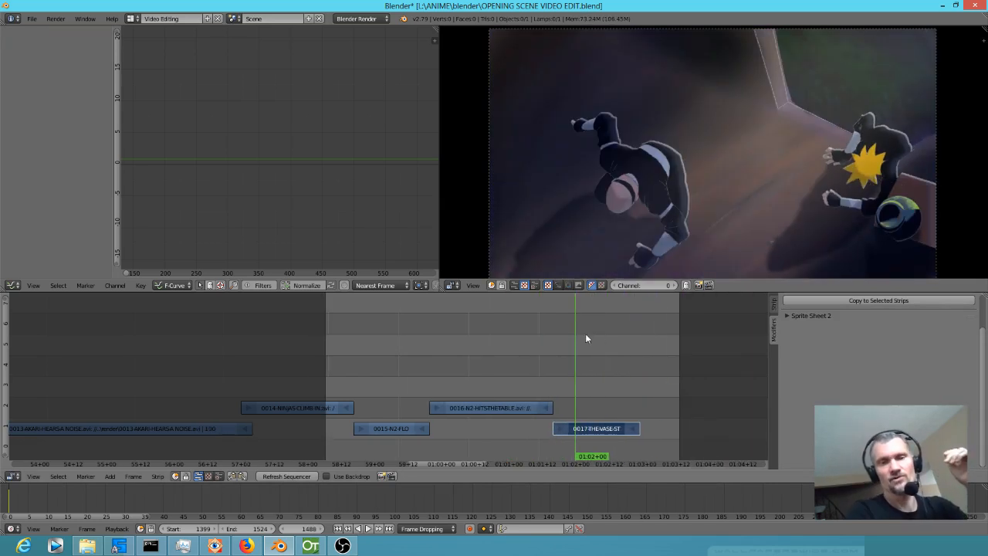
# Add a Curves modifier to the 0017 strip and raise the middle of its blue curve.
pyautogui.click(773, 330)
pyautogui.click(849, 327)
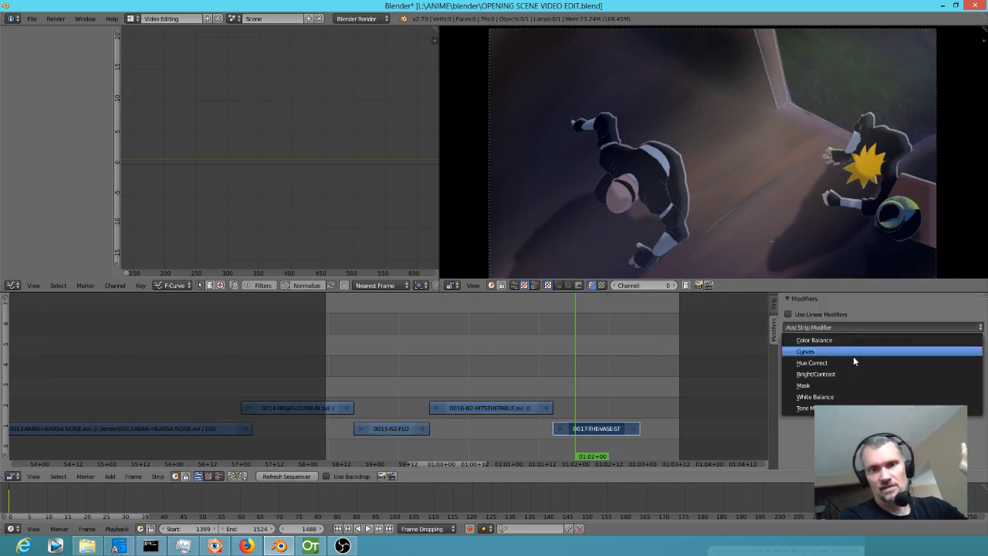
pyautogui.click(847, 352)
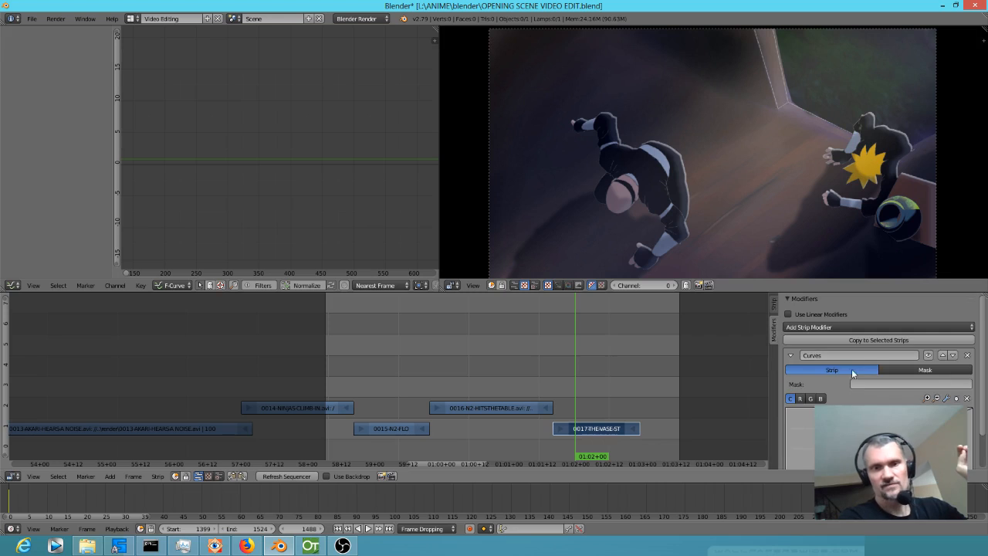
pyautogui.scroll(-2, 892, 368)
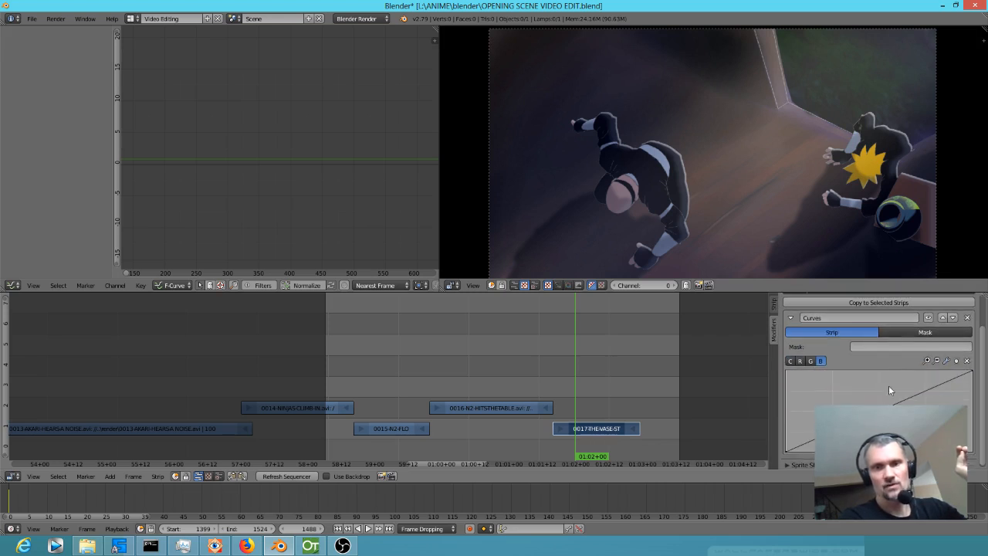
pyautogui.moveTo(863, 418); pyautogui.dragTo(859, 412)
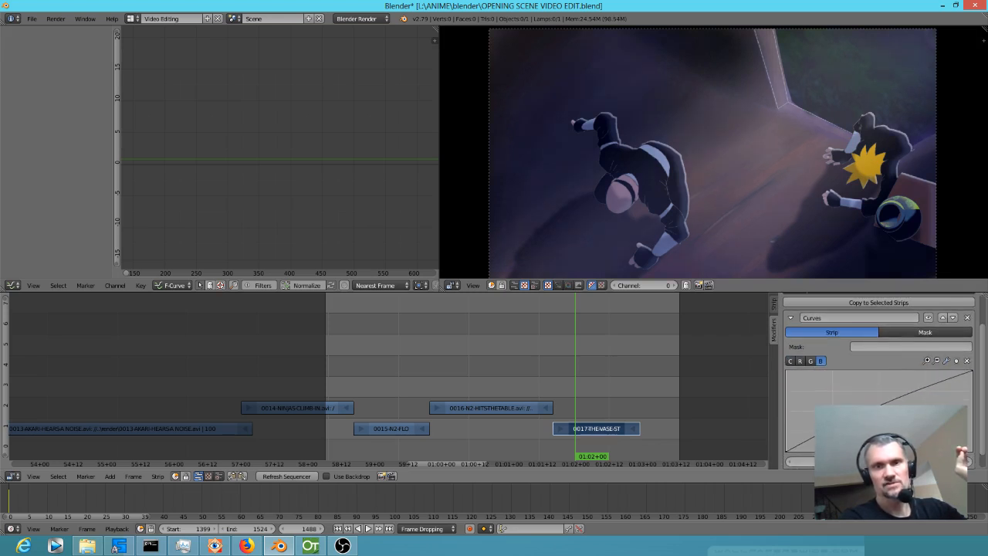
pyautogui.moveTo(464, 376); pyautogui.dragTo(569, 389)
pyautogui.moveTo(873, 417); pyautogui.dragTo(874, 405)
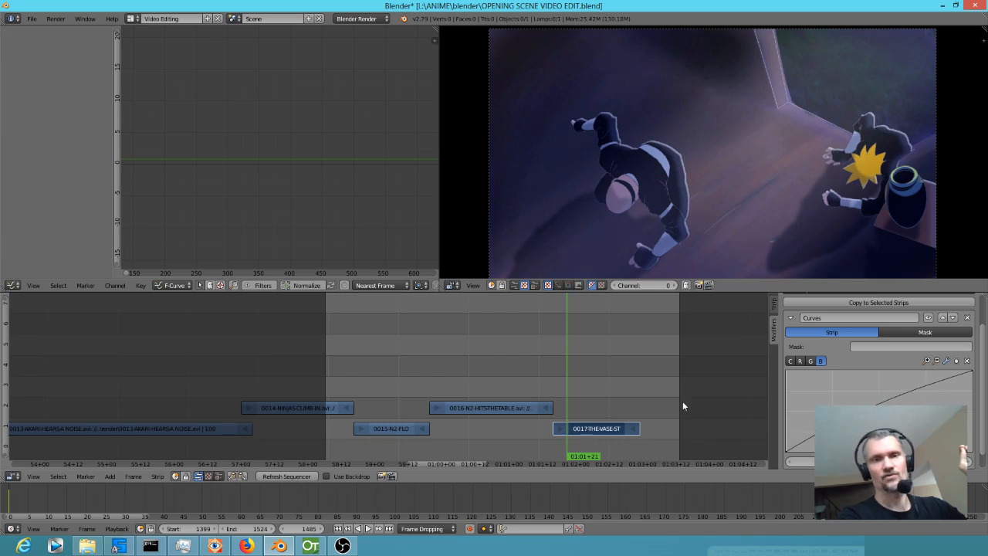
# Play and scrub through the preceding shots up to the 0017 strip to compare its colours with them.
pyautogui.moveTo(411, 362); pyautogui.dragTo(423, 345)
pyautogui.scroll(-2, 500, 362)
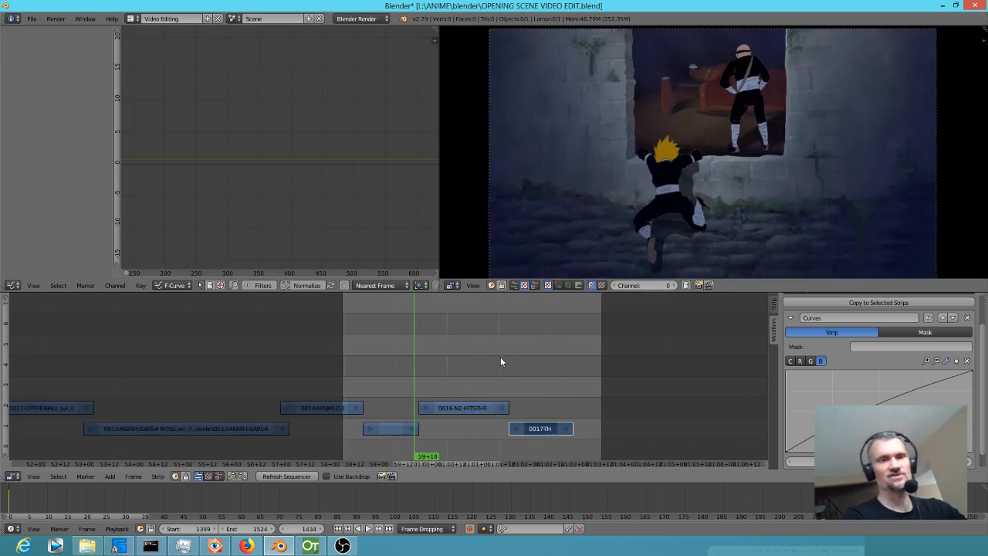
pyautogui.scroll(-2, 500, 361)
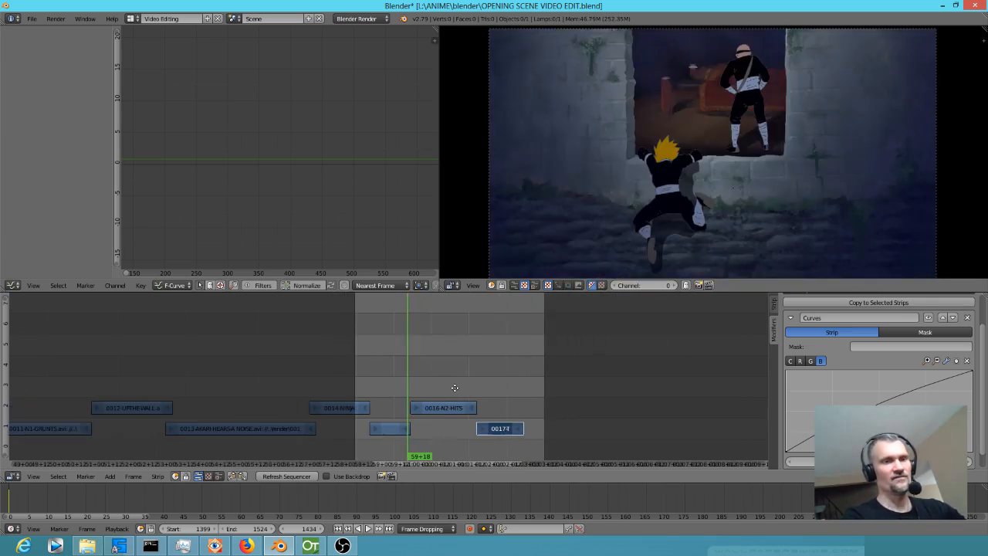
pyautogui.moveTo(455, 387); pyautogui.dragTo(616, 373)
pyautogui.scroll(-5, 224, 355)
pyautogui.click(160, 349)
pyautogui.hotkey('alt', 'a')
pyautogui.moveTo(176, 359); pyautogui.dragTo(569, 392)
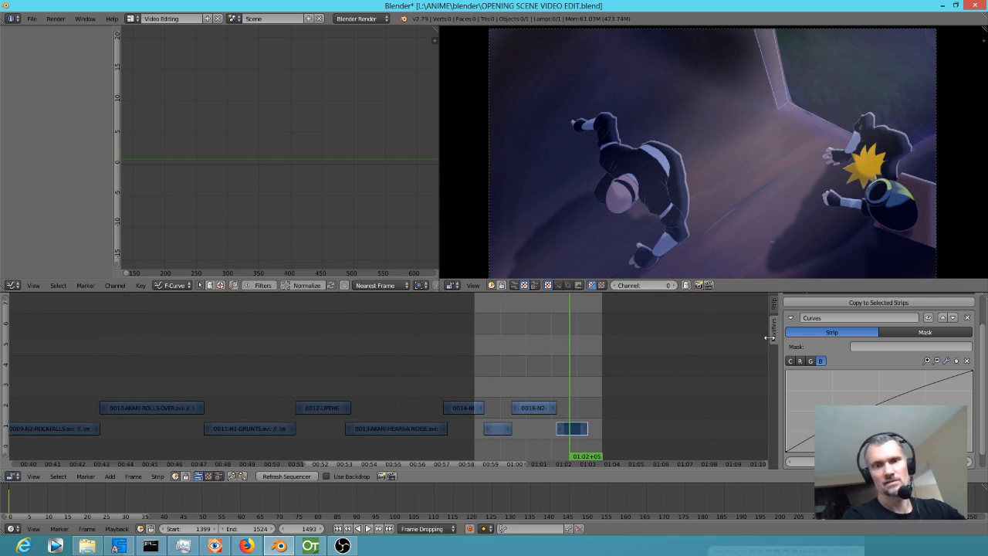
# Lower the middle of the 0017 strip's combined curve to darken it, recheck the blue curve, and save the blend file.
pyautogui.click(790, 361)
pyautogui.moveTo(879, 411); pyautogui.dragTo(885, 423)
pyautogui.moveTo(488, 390); pyautogui.dragTo(568, 389)
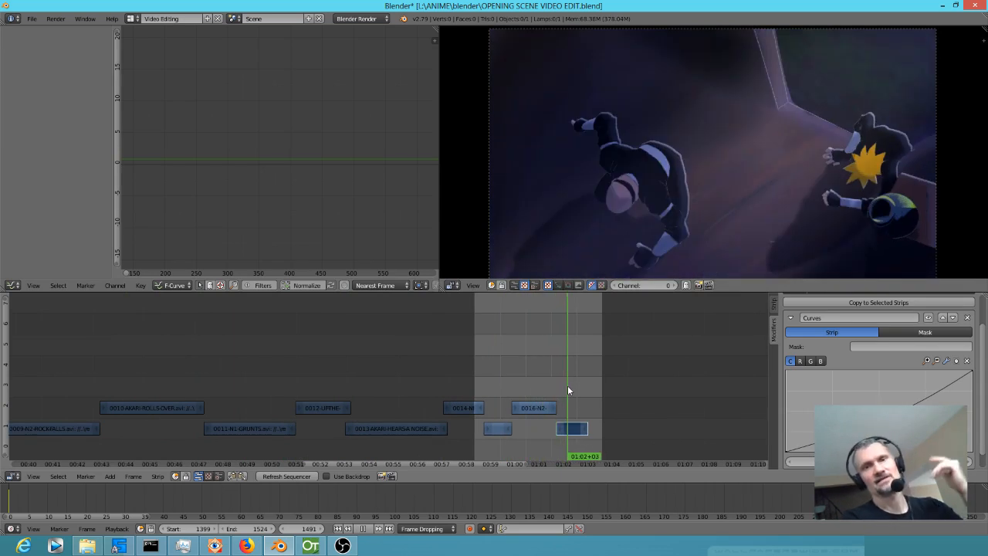
pyautogui.click(821, 361)
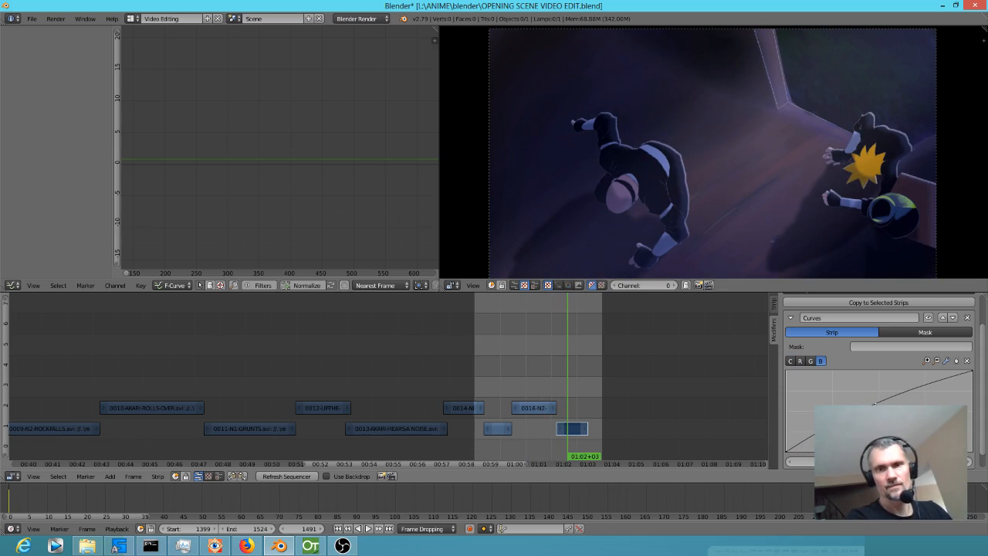
pyautogui.click(33, 20)
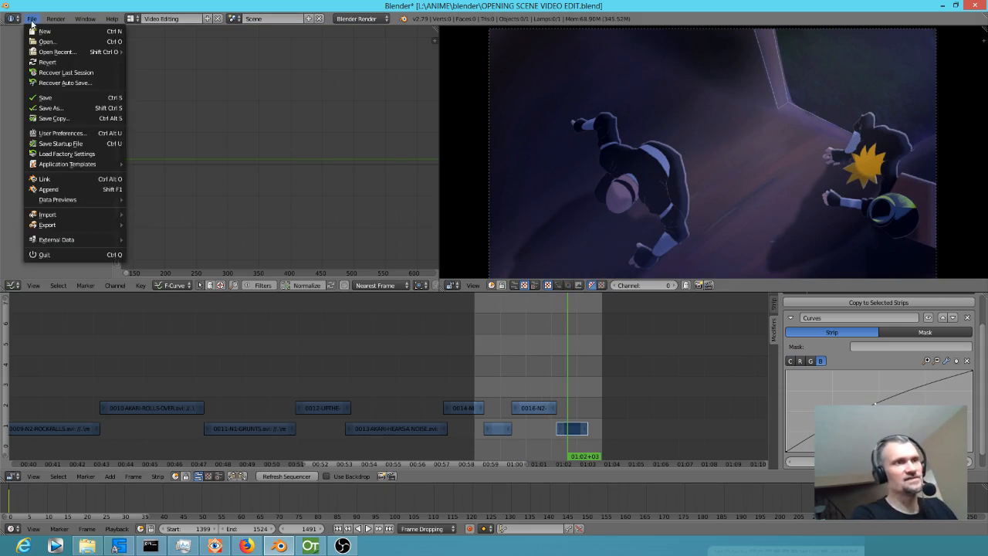
pyautogui.click(53, 98)
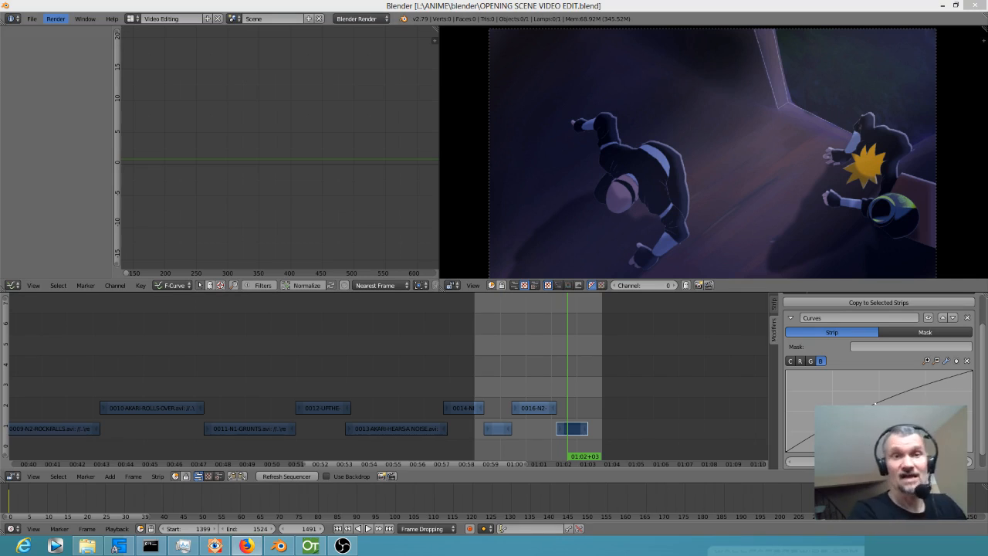
# Switch to OpenToonz and save the 0017-THE-VASE-STARTS-TO-GO scene together with all its levels.
pyautogui.click(311, 546)
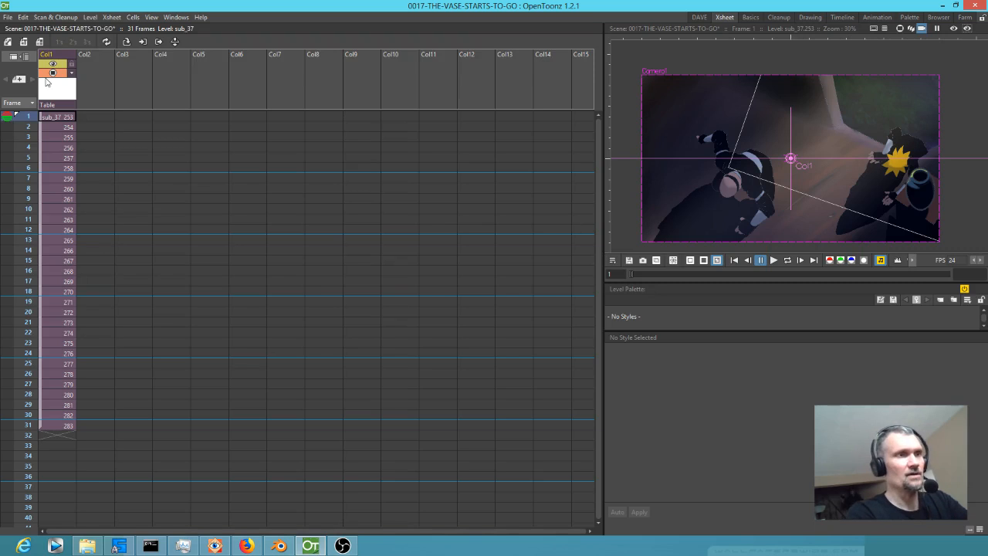
pyautogui.click(7, 17)
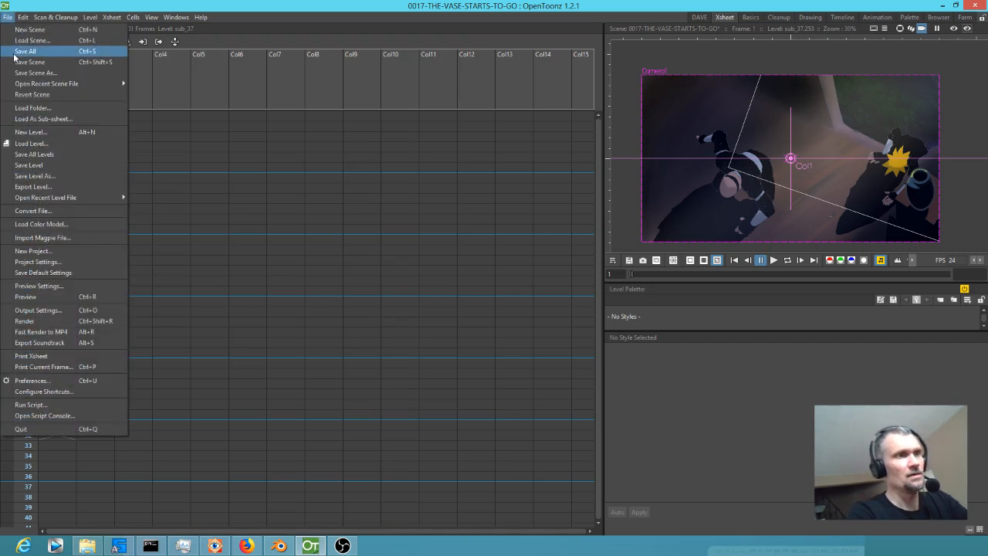
pyautogui.click(19, 53)
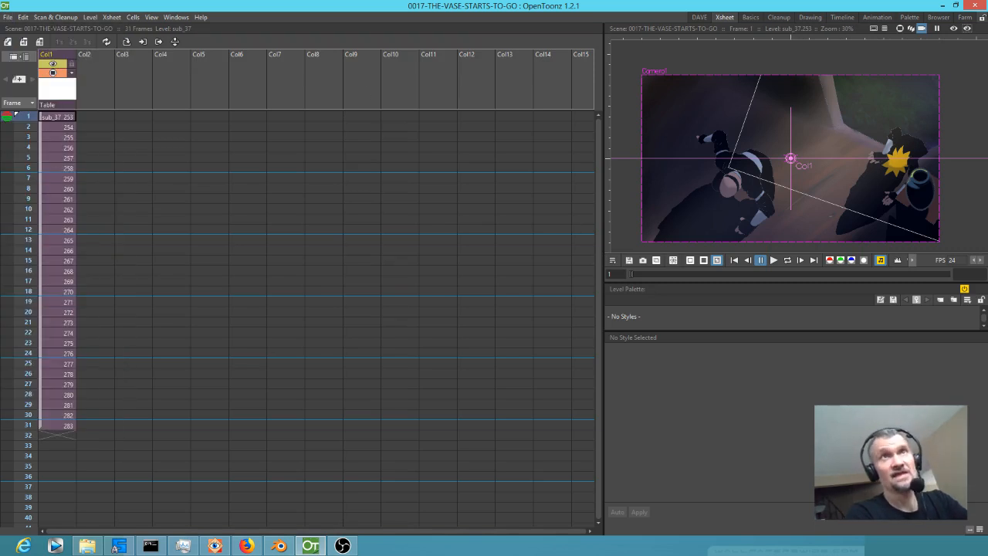